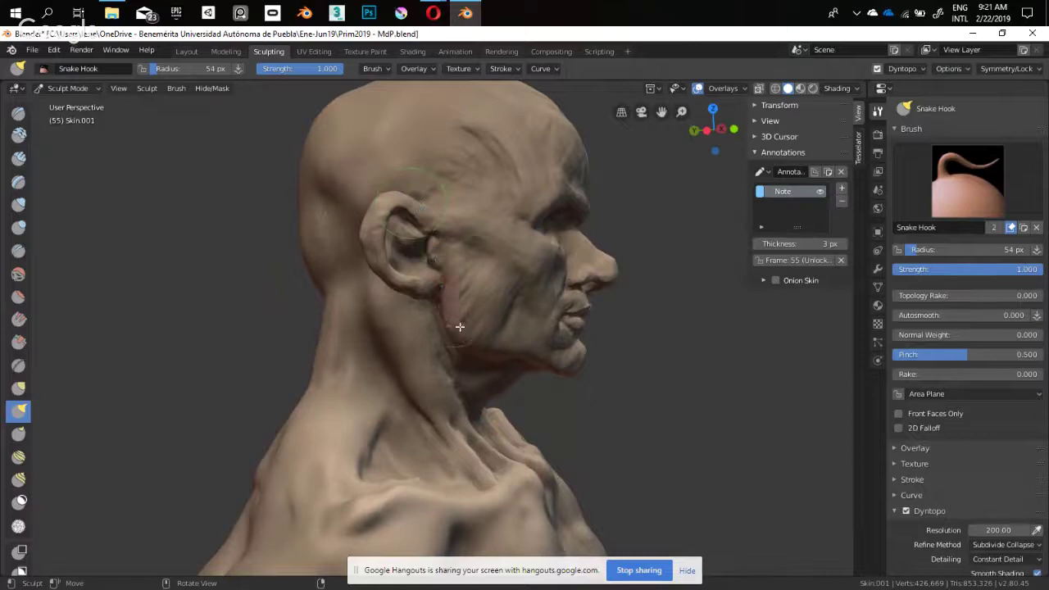
Pull the skin between the earlobe and the back of the jaw into shape with Snake Hook at 54 px radius
left_click_drag(443, 293, 452, 318)
left_click_drag(440, 215, 443, 290)
right_click_drag(439, 217, 440, 281)
mouse_move(409, 214)
left_mouse_down()
mouse_move(444, 281)
mouse_move(443, 306)
left_mouse_up()
left_click_drag(430, 213, 443, 326)
Build up the cheek in front of the ear using Clay Strips with 33 px radius and 0.551 strength
mouse_move(435, 221)
middle_mouse_down()
mouse_move(425, 265)
mouse_move(428, 256)
middle_mouse_up()
scroll(435, 256, "up", 2)
key("1")
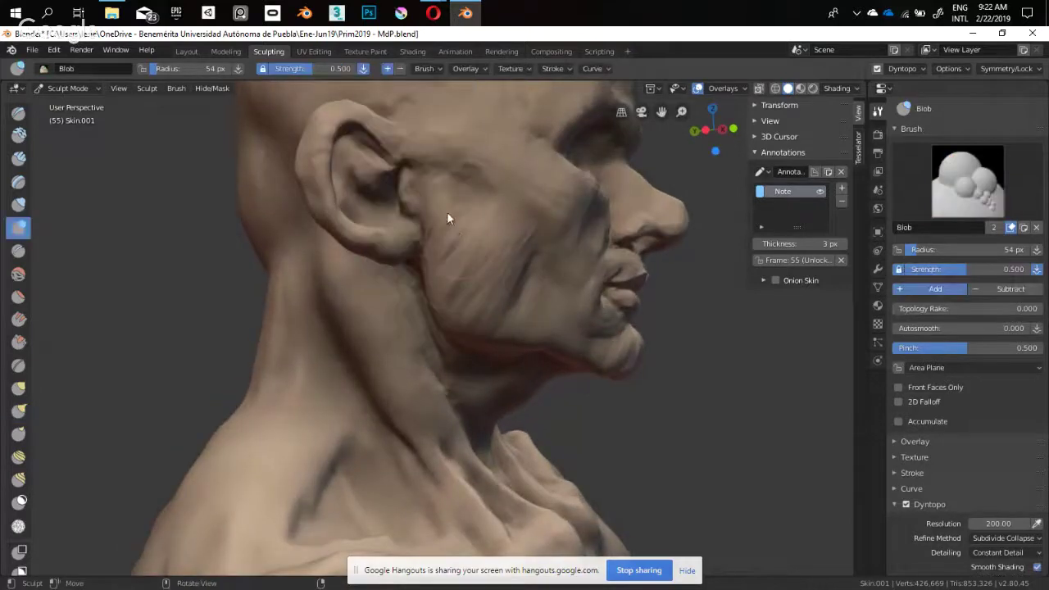
key("3")
middle_click_drag(450, 221, 428, 259, "shift")
scroll(436, 243, "up", 1)
key("shift+f")
left_click(408, 255)
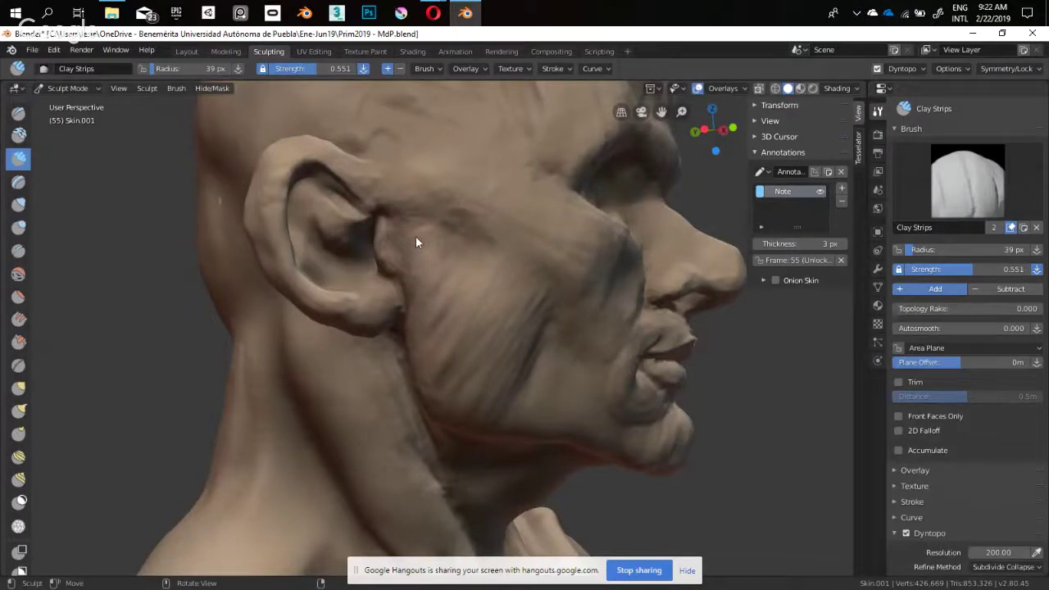
key("f")
left_click(414, 233)
mouse_move(430, 235)
middle_mouse_down()
mouse_move(447, 249)
mouse_move(437, 242)
middle_mouse_up()
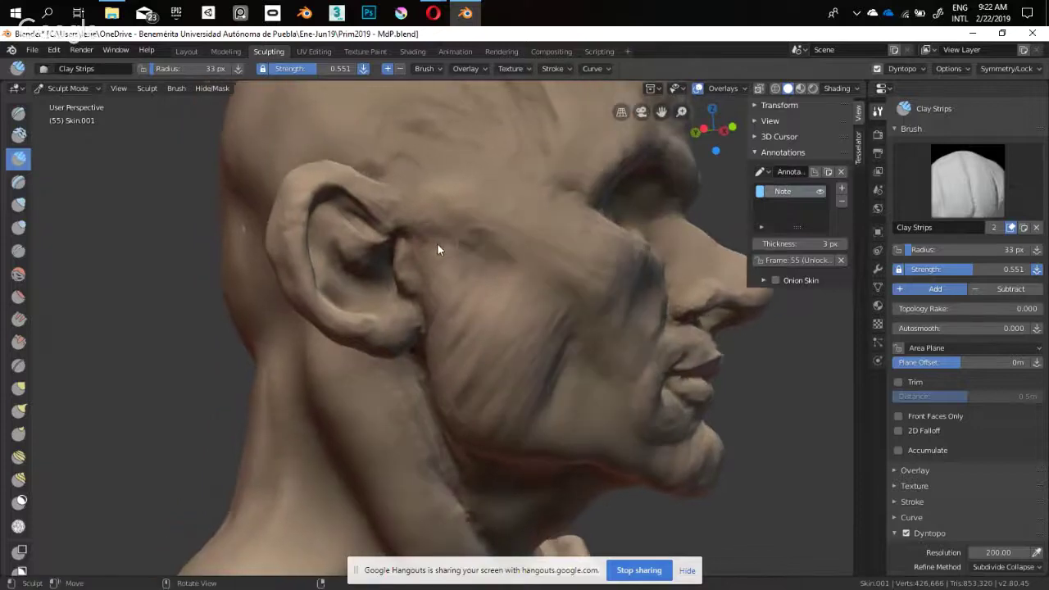
left_click_drag(437, 242, 457, 254)
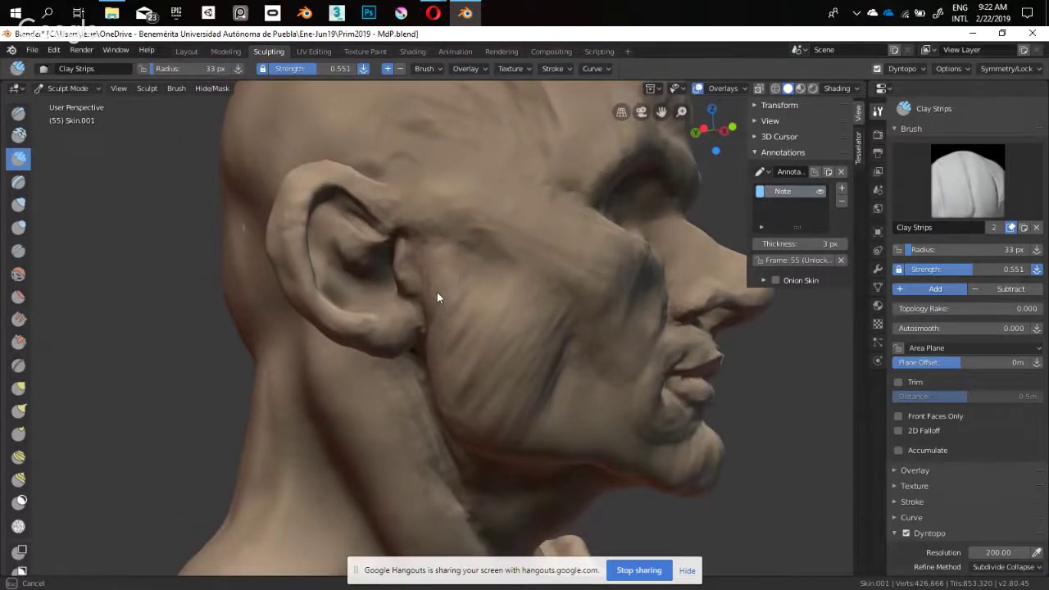
Show the wireframe over the head to check the mesh density, and hide all viewport overlays
middle_click_drag(434, 297, 484, 266)
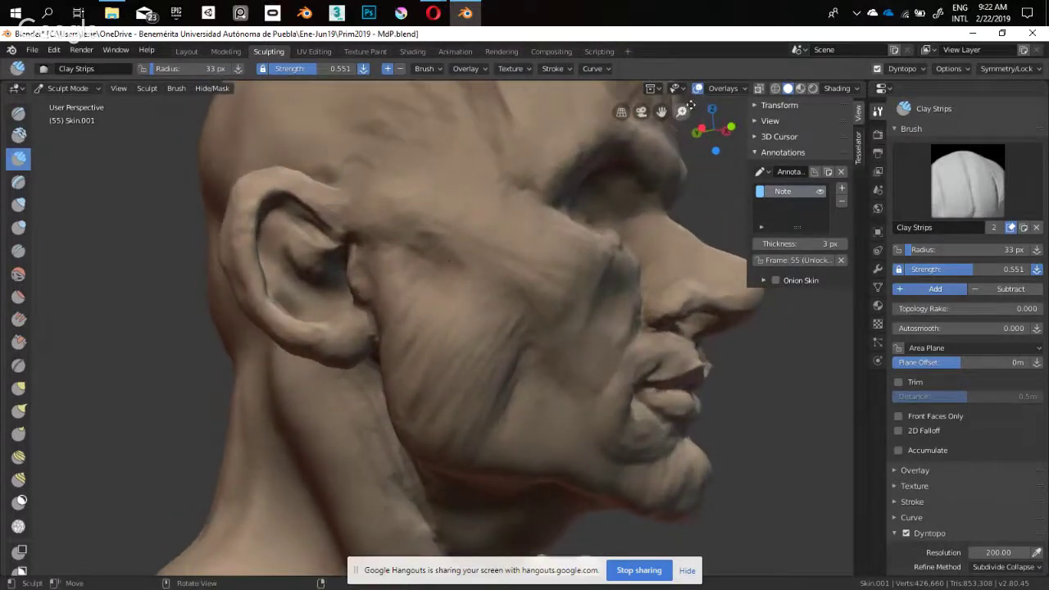
left_click(743, 88)
left_click(647, 311)
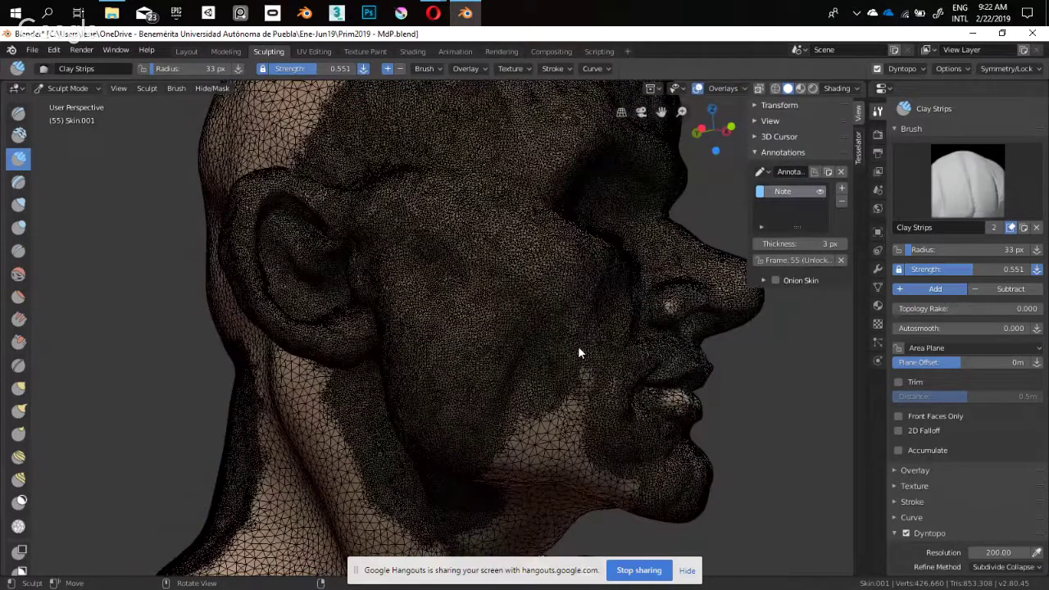
left_click(697, 87)
middle_click_drag(497, 319, 472, 303)
Disable viewport shadows and switch the MatCap lighting to the first material in the collection
left_click(834, 87)
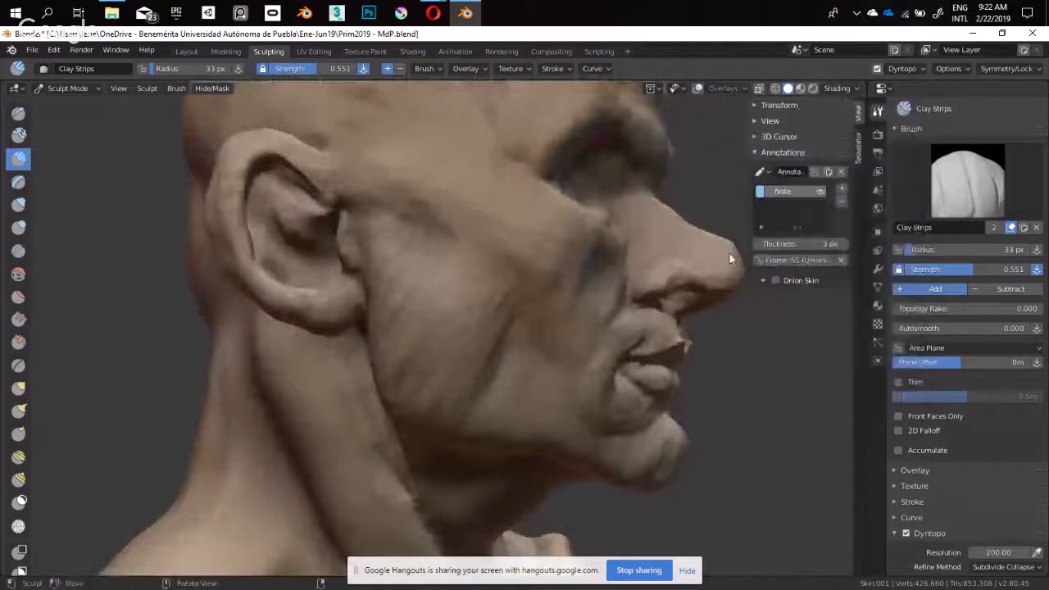
left_click(833, 89)
left_click(768, 319)
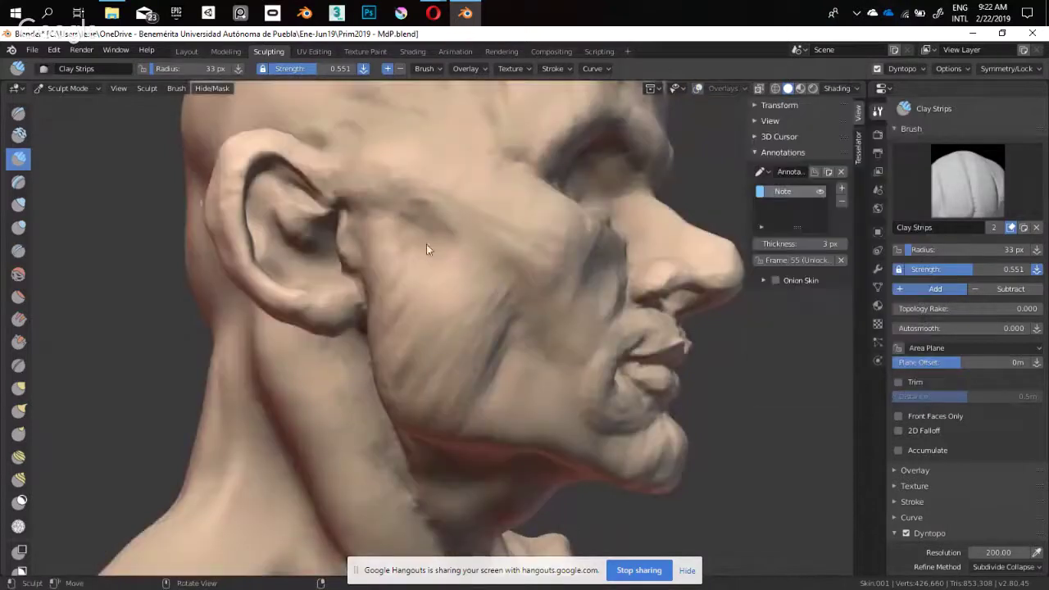
left_click(836, 88)
left_click(834, 168)
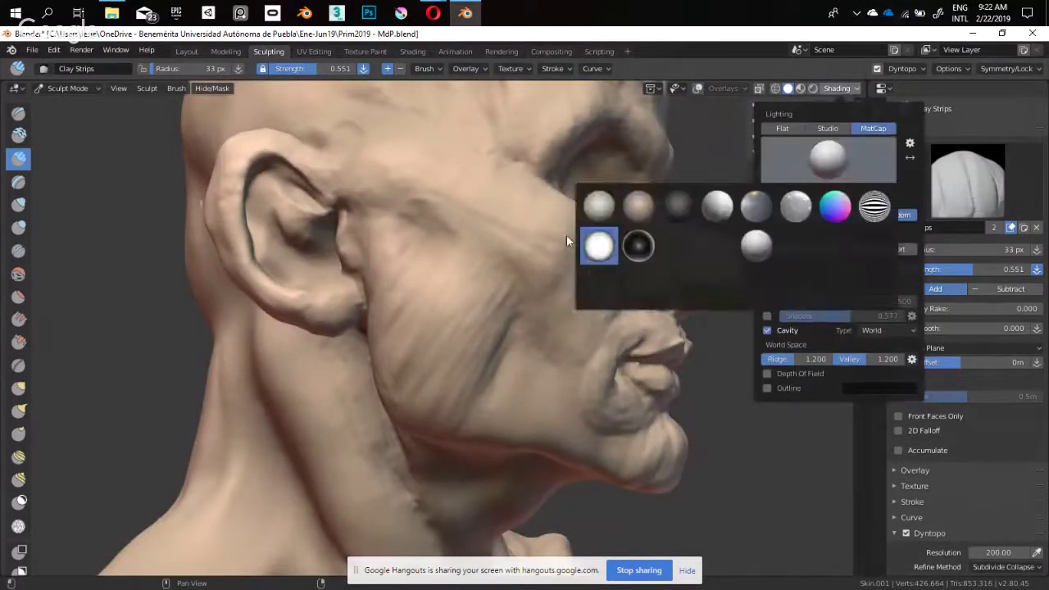
left_click(599, 205)
Sculpt diagonal muscle strands over the jaw muscle using Clay Strips with 43 px radius and 0.630 strength
middle_click_drag(499, 295, 467, 352)
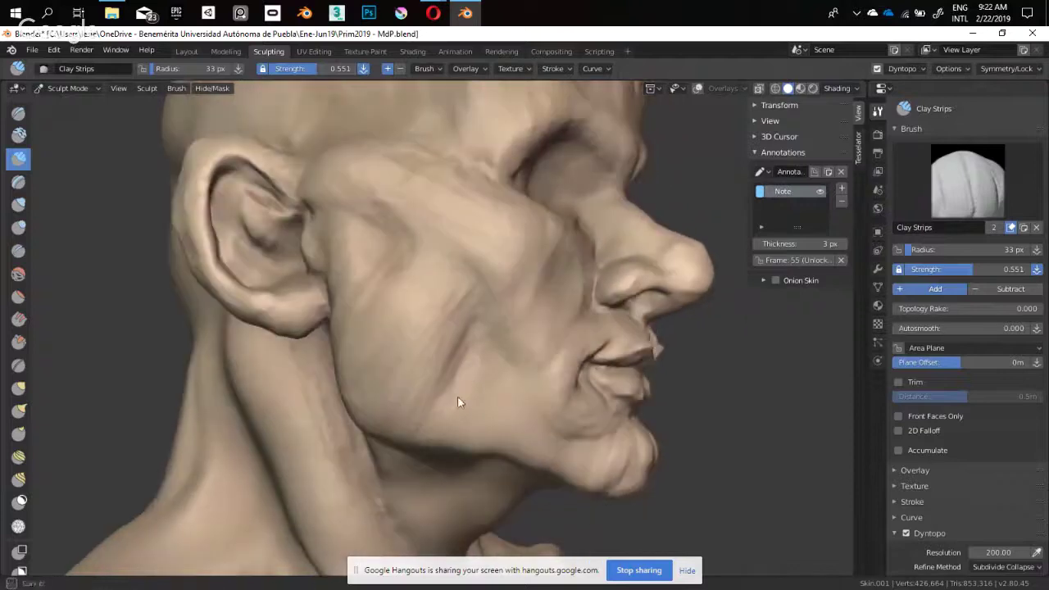
key("f")
mouse_move(459, 400)
middle_mouse_down("shift")
mouse_move(457, 341)
mouse_move(432, 351)
mouse_move(469, 292)
mouse_move(463, 368)
mouse_move(492, 316)
mouse_move(423, 300)
mouse_move(385, 262)
middle_mouse_up("shift")
left_click(467, 342)
key("shift+f")
left_click(464, 334)
key("bracketleft")
key("bracketleft")
key("bracketleft")
left_click_drag(386, 262, 349, 300)
mouse_move(447, 223)
left_mouse_down()
mouse_move(464, 228)
mouse_move(461, 260)
mouse_move(409, 263)
mouse_move(358, 312)
left_mouse_up()
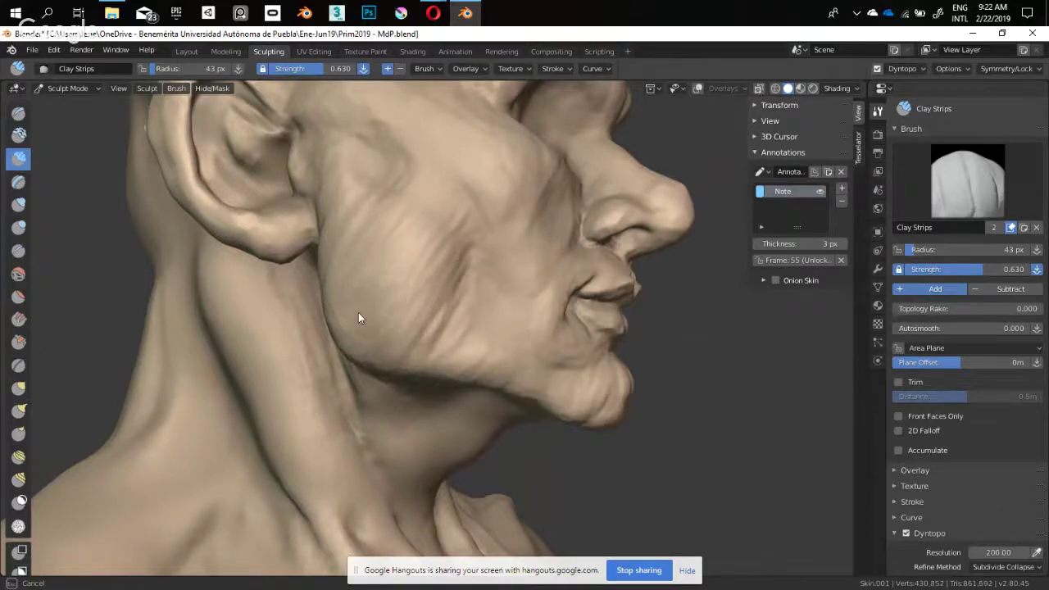
Add Clay Strips strokes at 32 px radius to the lower cheek and the area beside the mouth corner
mouse_move(358, 312)
middle_mouse_down()
mouse_move(383, 320)
mouse_move(360, 311)
mouse_move(386, 306)
mouse_move(376, 284)
mouse_move(355, 295)
middle_mouse_up()
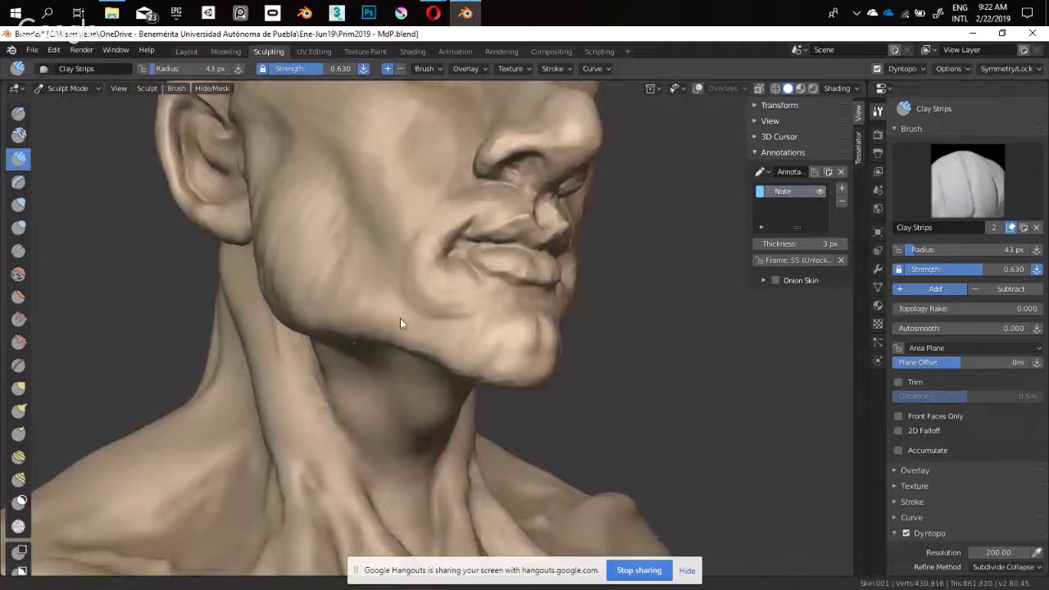
mouse_move(400, 323)
middle_mouse_down()
mouse_move(515, 261)
mouse_move(487, 242)
mouse_move(482, 265)
mouse_move(503, 281)
mouse_move(427, 291)
mouse_move(437, 285)
mouse_move(429, 296)
middle_mouse_up()
key("f")
left_click(431, 285)
key("f")
left_click(443, 275)
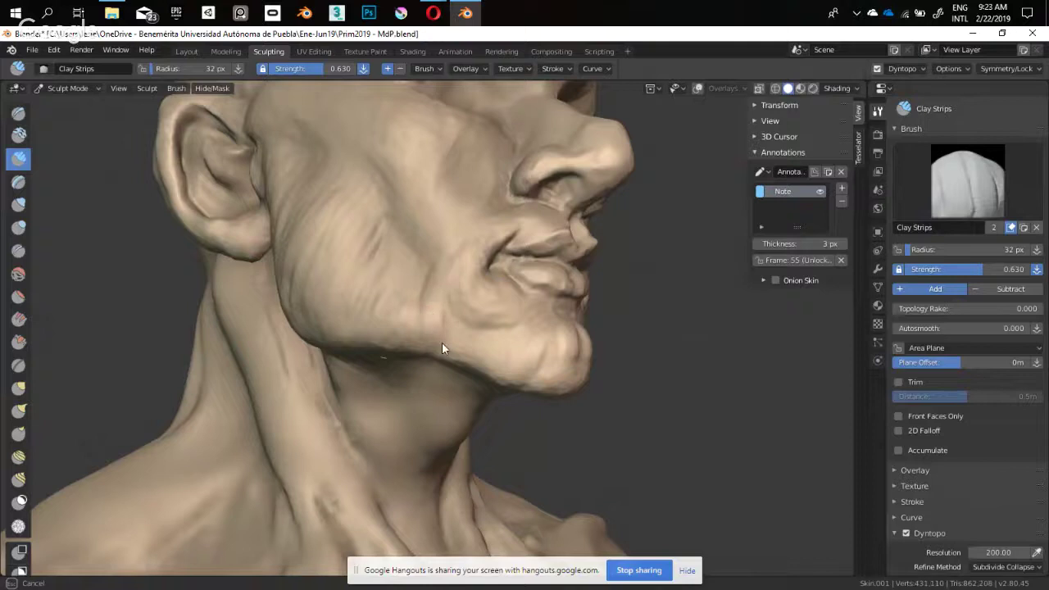
mouse_move(449, 294)
middle_mouse_down()
mouse_move(435, 303)
mouse_move(475, 298)
mouse_move(440, 300)
mouse_move(474, 310)
mouse_move(438, 317)
mouse_move(426, 342)
mouse_move(449, 316)
middle_mouse_up()
mouse_move(448, 311)
left_mouse_down()
mouse_move(434, 346)
mouse_move(429, 321)
mouse_move(441, 320)
left_mouse_up()
Carve the fold between the mouth corner and the chin with the Crease brush at 24 px radius
key("shift+c")
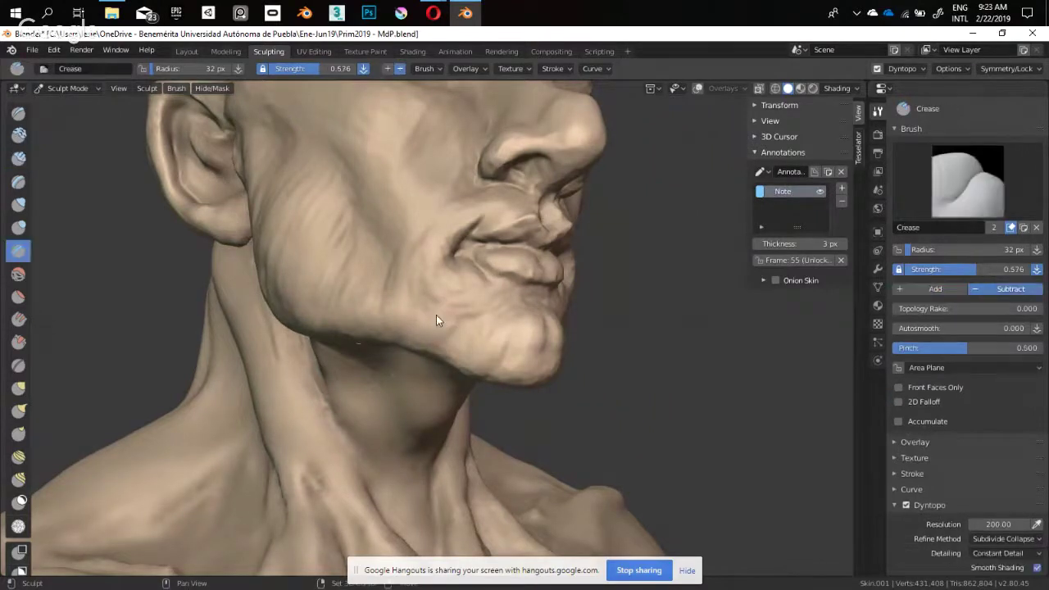
mouse_move(420, 298)
middle_mouse_down()
mouse_move(435, 270)
mouse_move(407, 291)
middle_mouse_up()
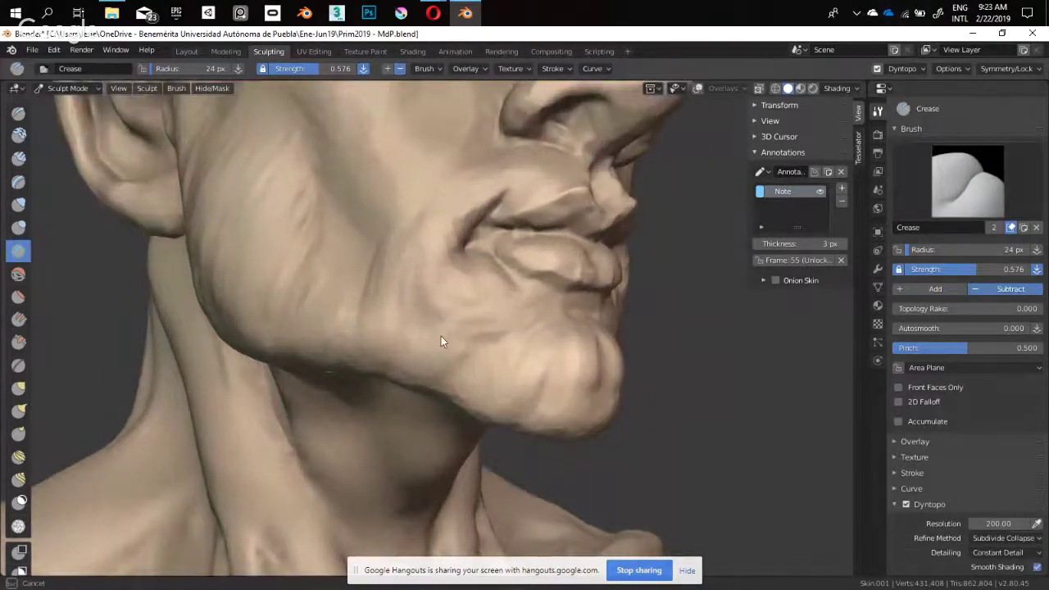
left_click_drag(441, 336, 546, 313)
mouse_move(515, 330)
middle_mouse_down()
mouse_move(464, 361)
mouse_move(444, 304)
middle_mouse_up()
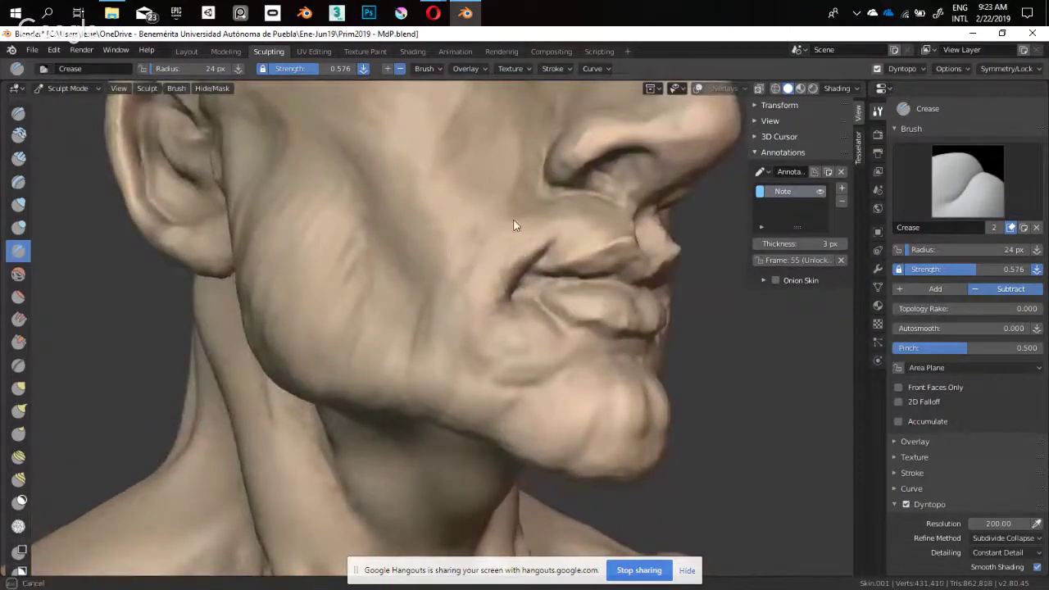
Layer thin Clay Strips strokes at 24 px radius over the lower cheek and below the mouth corner
mouse_move(516, 224)
middle_mouse_down()
mouse_move(474, 259)
mouse_move(457, 239)
mouse_move(457, 292)
mouse_move(506, 280)
mouse_move(468, 276)
middle_mouse_up()
key("3")
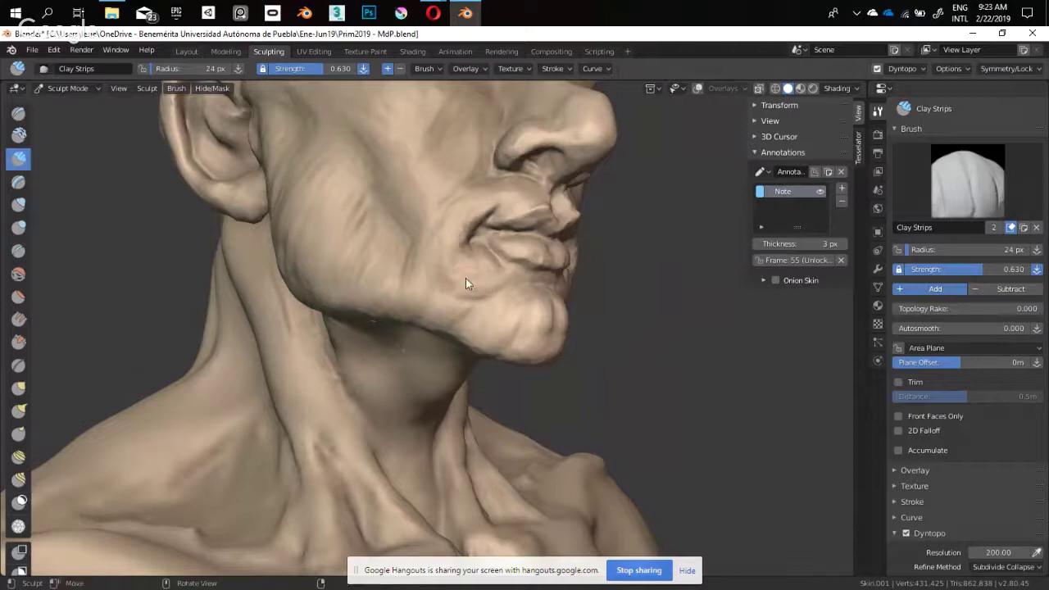
middle_click_drag(480, 270, 462, 274, "shift")
left_click_drag(400, 246, 389, 299)
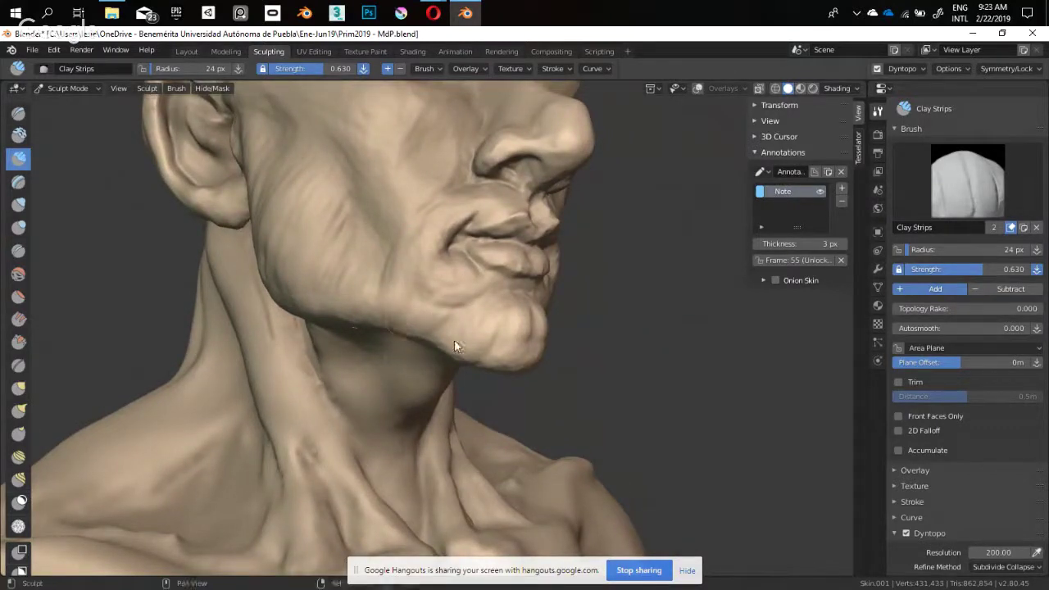
middle_click_drag(451, 319, 449, 315, "shift")
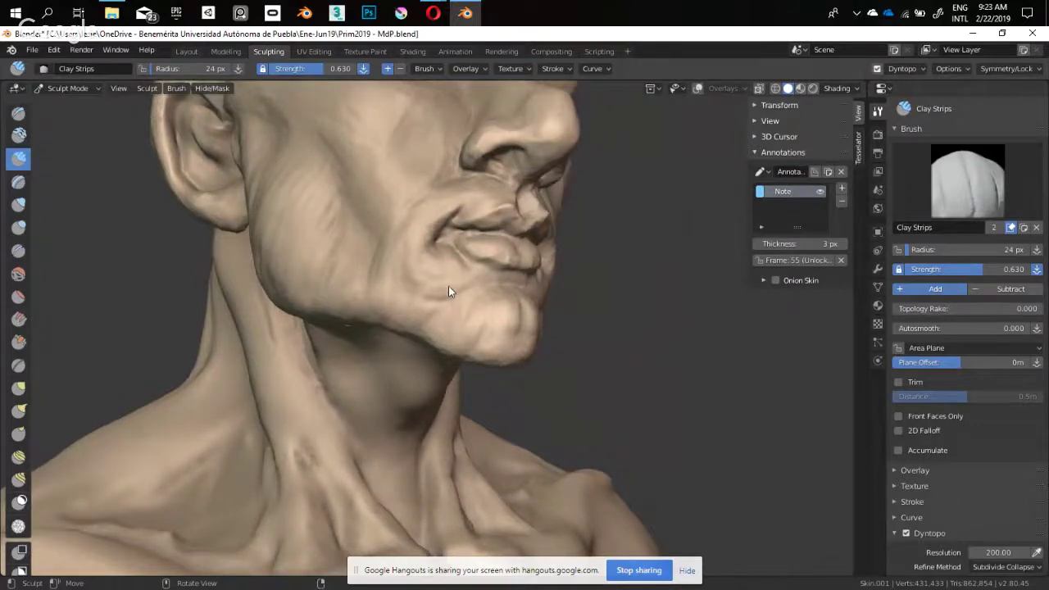
left_click_drag(448, 286, 442, 322)
Build up the side of the chin along the jawline with Clay Strips at 35 px radius
scroll(442, 322, "up", 2)
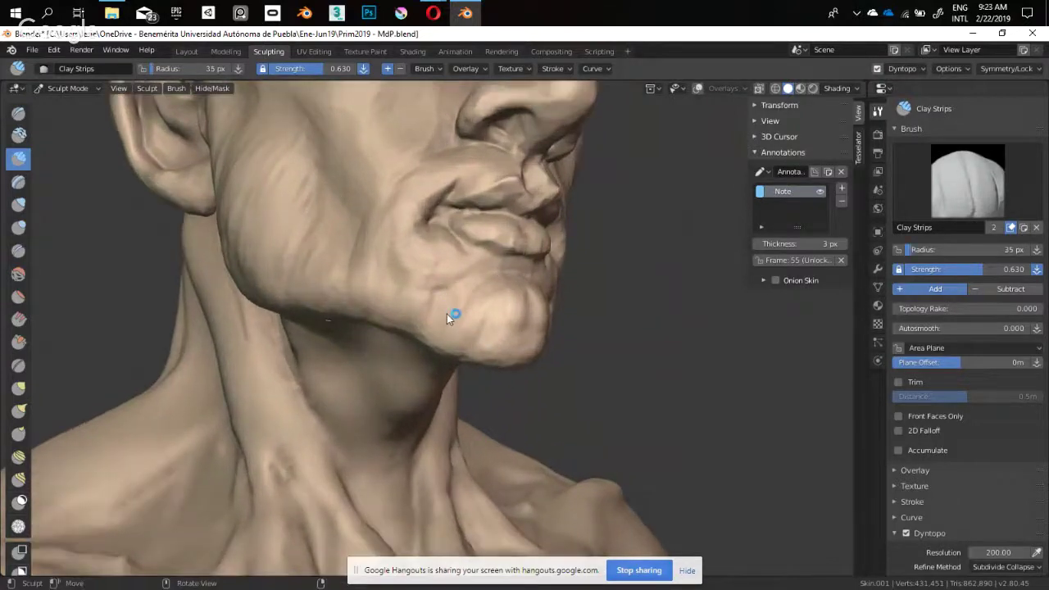
mouse_move(457, 308)
middle_mouse_down()
mouse_move(466, 292)
mouse_move(433, 327)
middle_mouse_up()
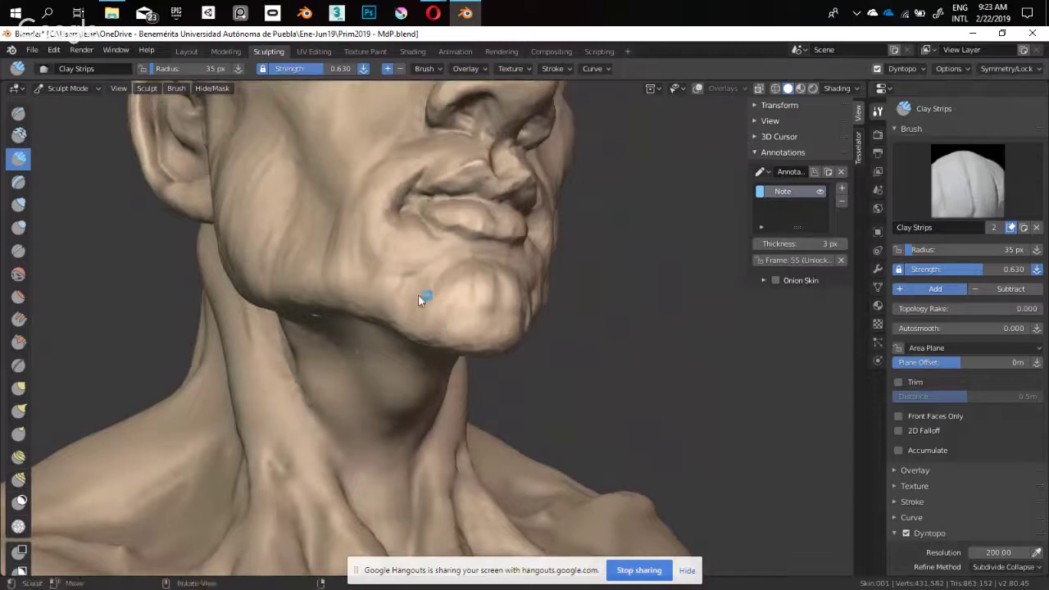
mouse_move(418, 295)
left_mouse_down()
mouse_move(416, 269)
mouse_move(451, 310)
left_mouse_up()
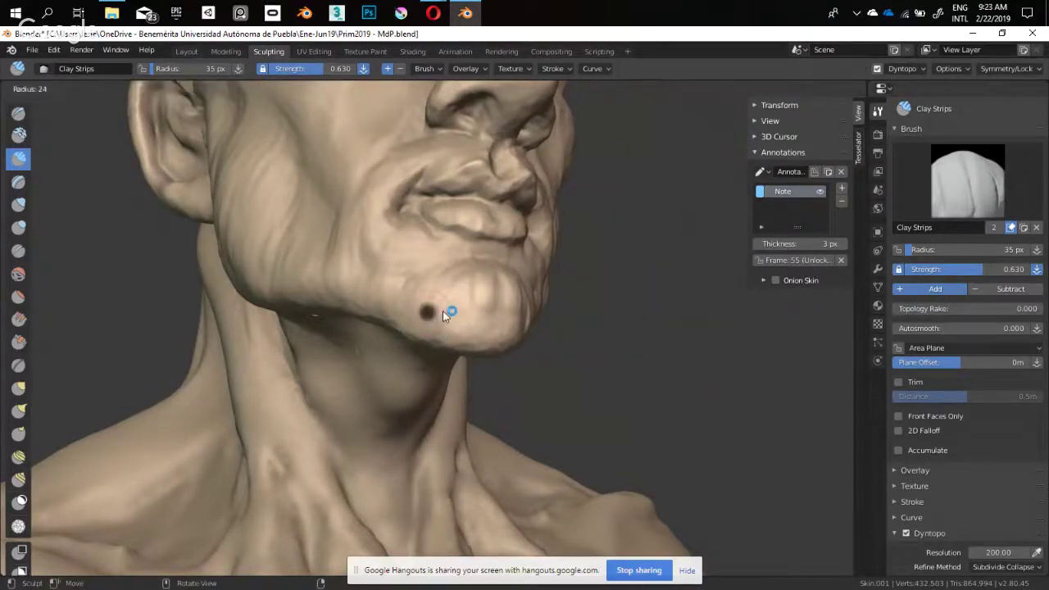
Shape the front and side of the chin with Clay Strips strokes at 23 px and 32 px radius
middle_click_drag(460, 309, 463, 266)
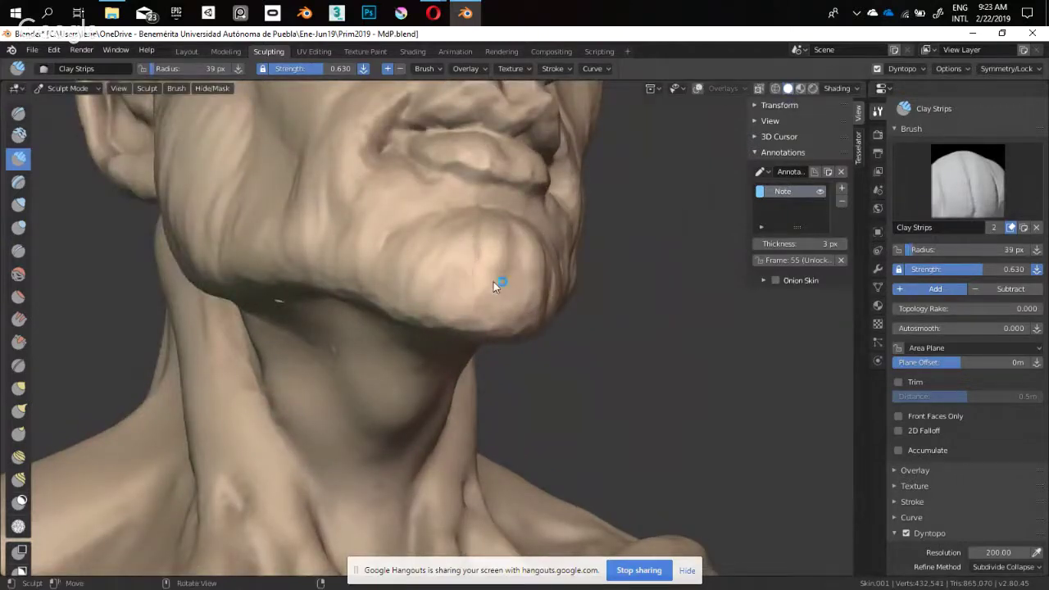
key("f")
left_click(455, 263)
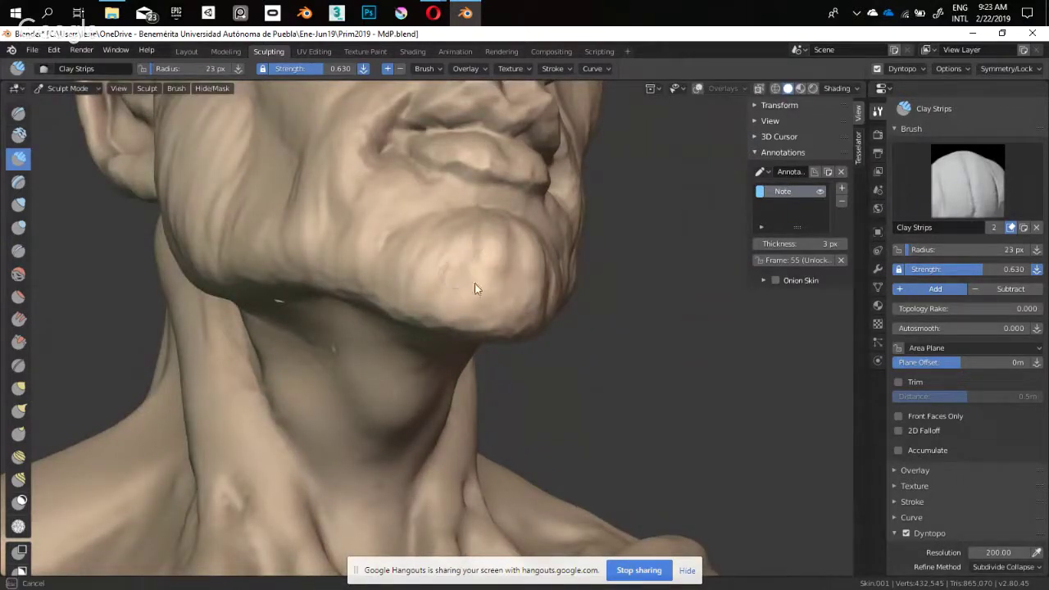
key("f")
left_click(494, 275)
mouse_move(504, 262)
middle_mouse_down()
mouse_move(480, 310)
mouse_move(550, 283)
middle_mouse_up()
mouse_move(546, 319)
middle_mouse_down()
mouse_move(448, 304)
mouse_move(512, 298)
middle_mouse_up()
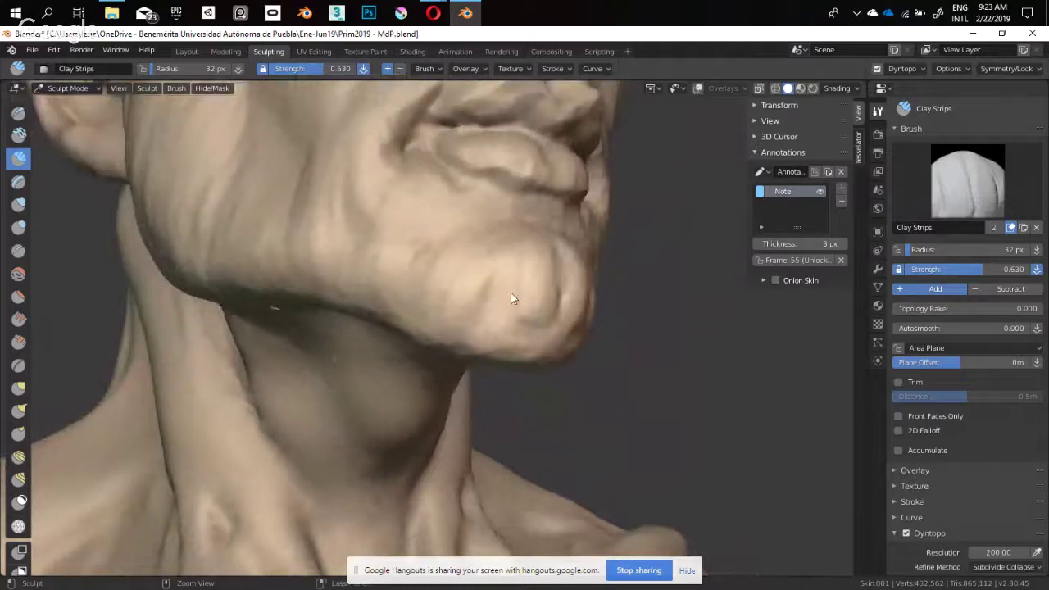
mouse_move(501, 284)
left_mouse_down()
mouse_move(524, 246)
mouse_move(453, 267)
left_mouse_up()
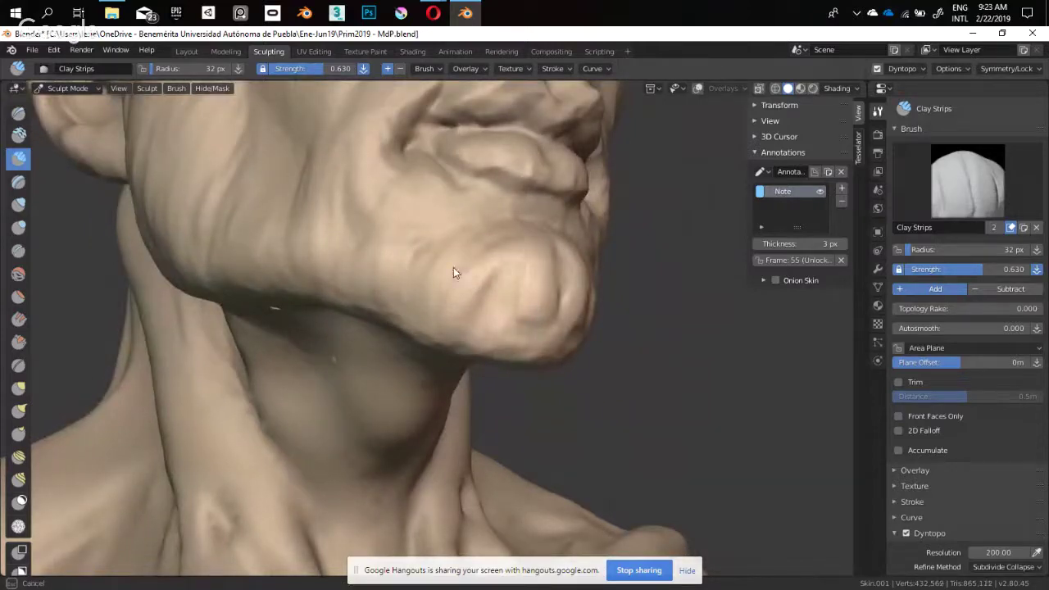
Reinforce the cheekbone arch between the ear and the eye socket with a resized Clay Strips brush
mouse_move(412, 303)
middle_mouse_down()
mouse_move(445, 318)
mouse_move(411, 351)
mouse_move(451, 310)
mouse_move(467, 332)
mouse_move(444, 296)
mouse_move(451, 333)
mouse_move(391, 261)
mouse_move(448, 311)
mouse_move(507, 310)
mouse_move(571, 281)
mouse_move(464, 272)
mouse_move(456, 287)
middle_mouse_up()
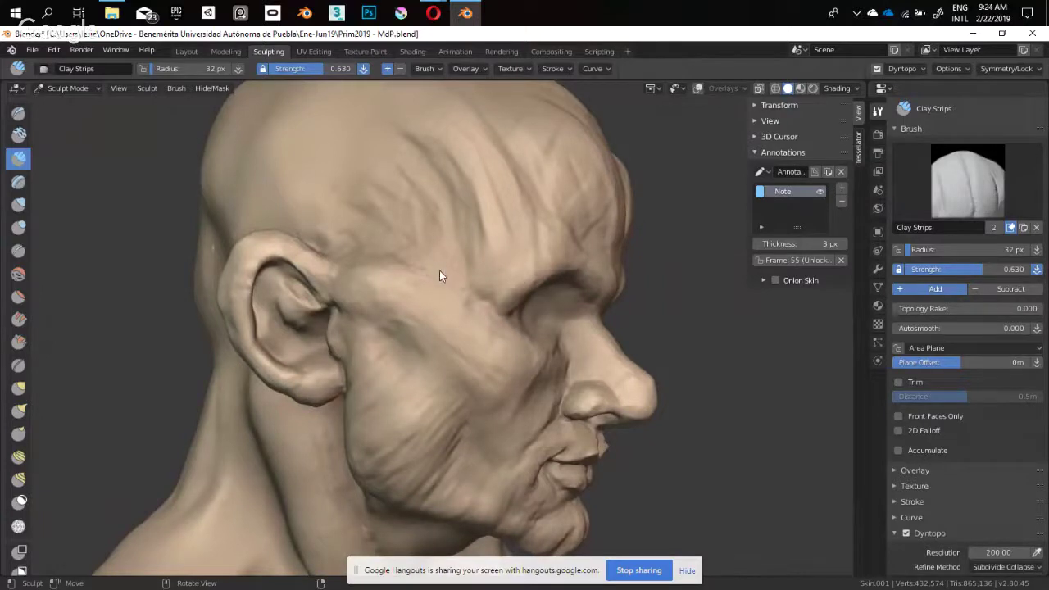
mouse_move(446, 282)
middle_mouse_down()
mouse_move(448, 302)
mouse_move(430, 292)
mouse_move(449, 322)
mouse_move(428, 317)
middle_mouse_up()
scroll(428, 316, "up", 1)
key("f")
left_click(420, 321)
key("f")
left_click(408, 320)
mouse_move(408, 321)
left_mouse_down()
mouse_move(404, 332)
mouse_move(478, 355)
mouse_move(415, 328)
left_mouse_up()
Add volume to the temple just above the cheekbone using Clay Strips at 50 px radius
middle_click_drag(412, 317, 416, 336, "shift")
key("f")
left_click(424, 333)
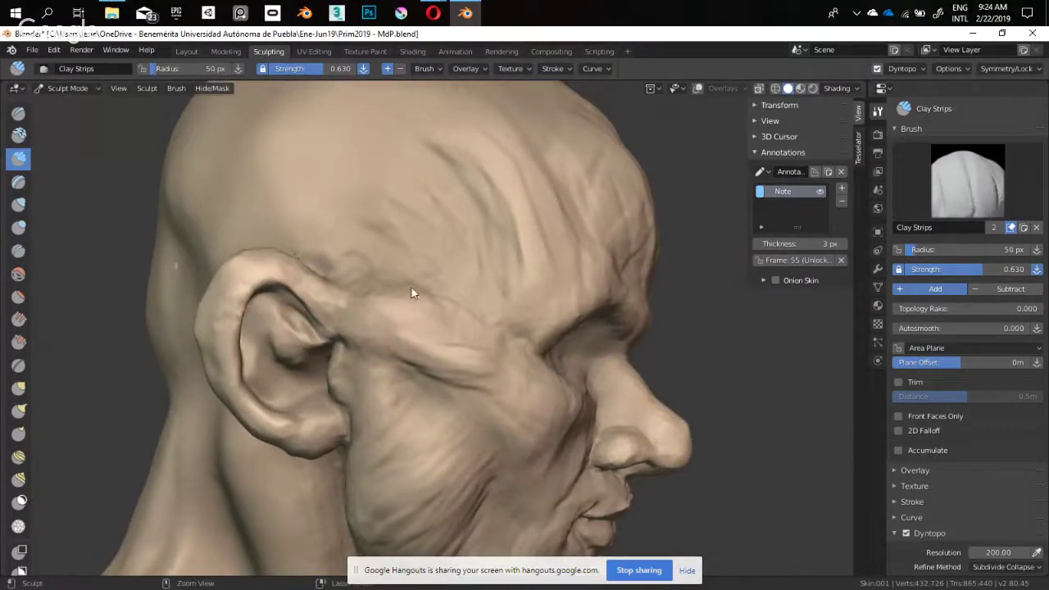
mouse_move(412, 289)
left_mouse_down()
mouse_move(435, 299)
mouse_move(382, 293)
left_mouse_up()
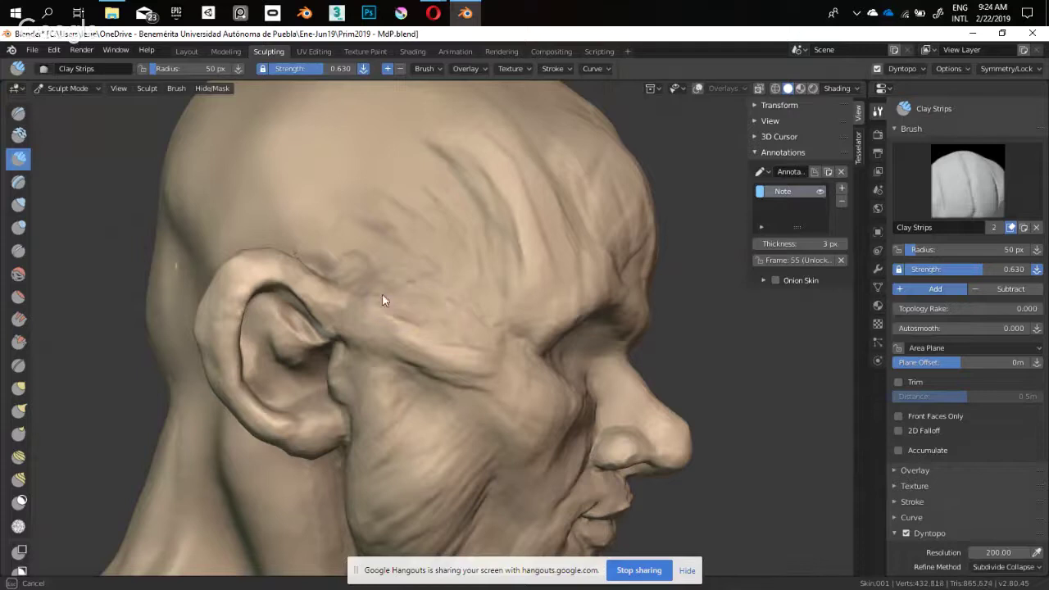
middle_click_drag(442, 301, 385, 262)
middle_click_drag(462, 314, 386, 244)
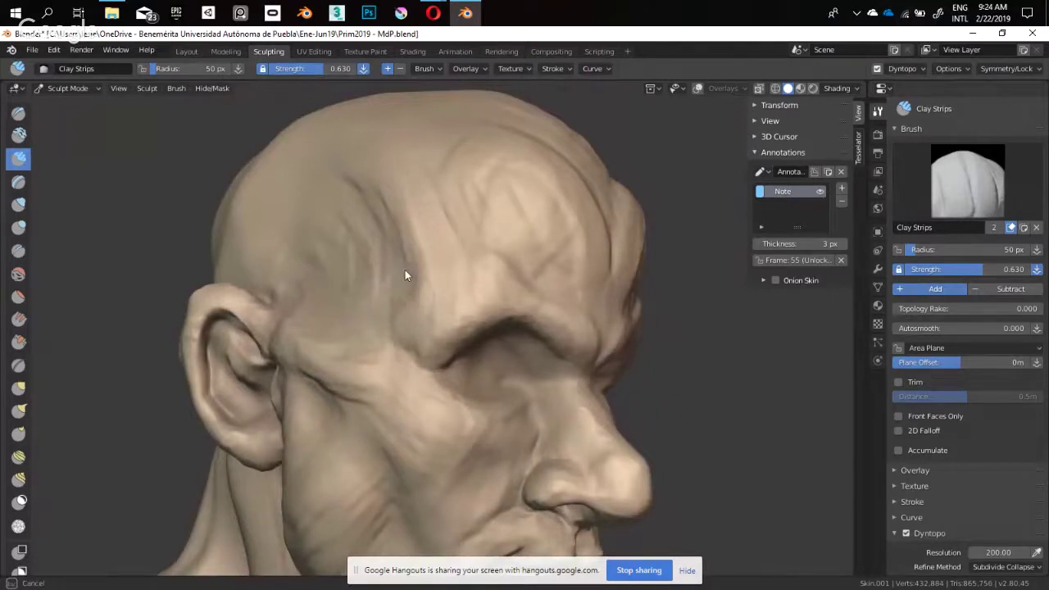
left_click_drag(405, 274, 391, 293)
Sculpt fanning temporal muscle strands above the ear with Clay Strips at 40 px radius
mouse_move(365, 255)
middle_mouse_down("shift")
mouse_move(407, 280)
mouse_move(397, 302)
mouse_move(378, 294)
mouse_move(407, 259)
mouse_move(471, 293)
mouse_move(457, 303)
middle_mouse_up("shift")
key("f")
left_click(434, 299)
left_click_drag(473, 308, 433, 258)
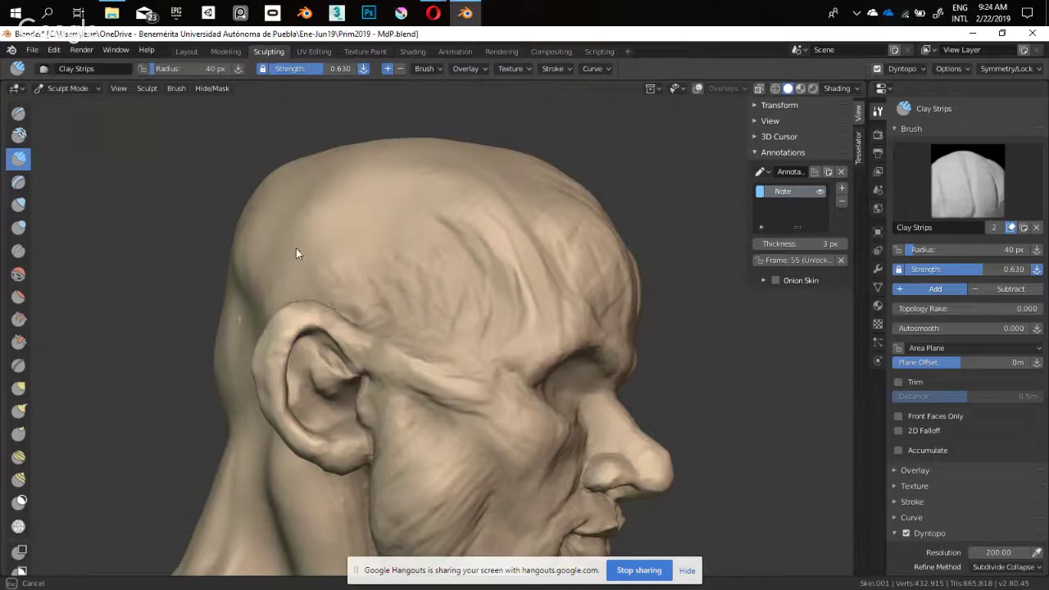
mouse_move(378, 299)
left_mouse_down()
mouse_move(413, 205)
mouse_move(444, 320)
left_mouse_up()
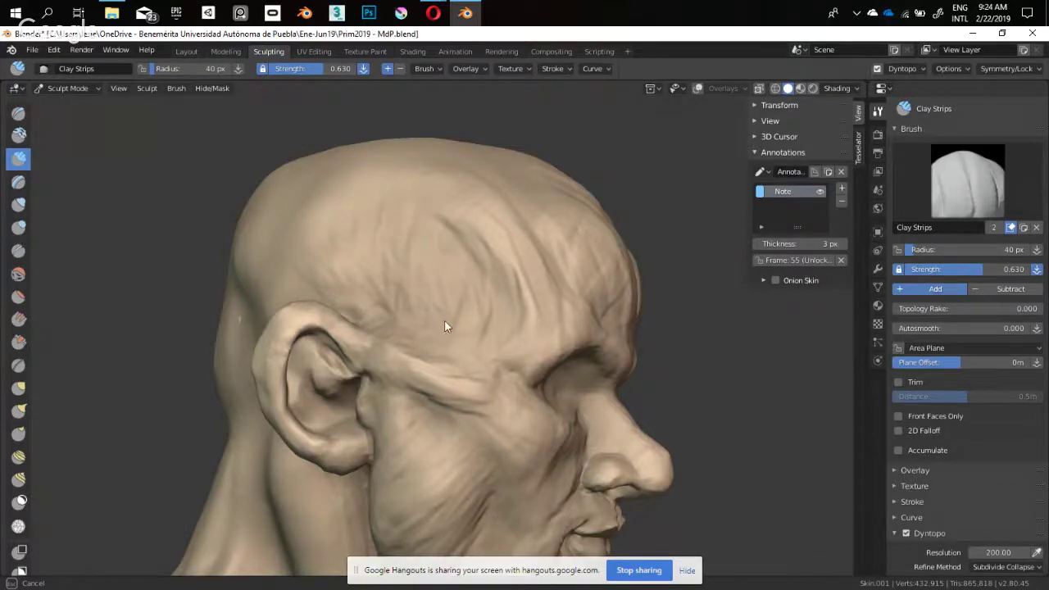
Refine the muscle strands at the front of the temple near the brow with more Clay Strips strokes
middle_click_drag(446, 270, 424, 245, "shift")
left_click_drag(454, 243, 458, 276)
middle_click_drag(458, 276, 379, 259, "shift")
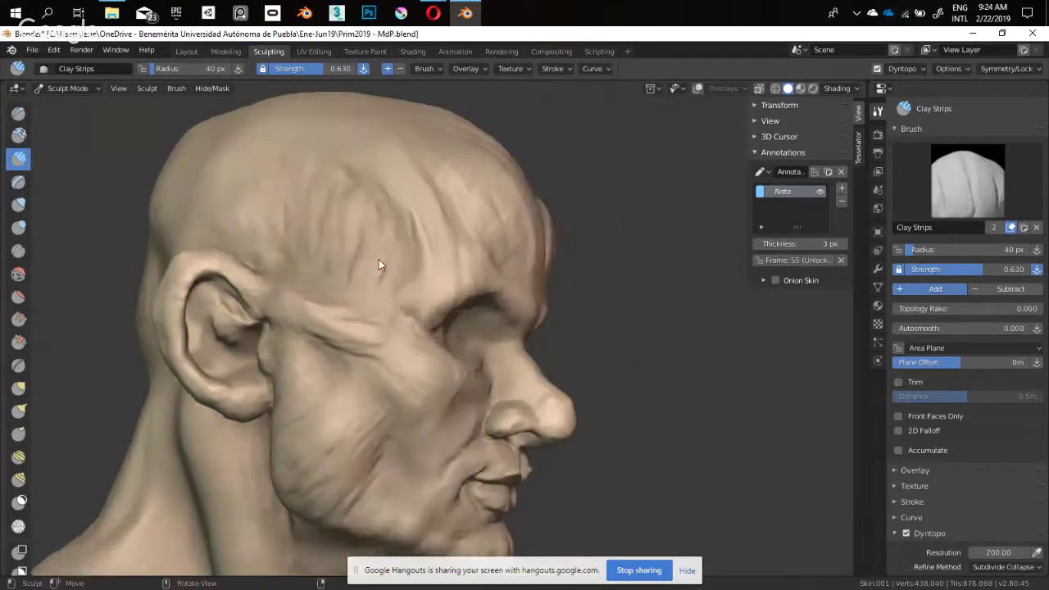
left_click_drag(379, 259, 372, 269)
mouse_move(353, 251)
middle_mouse_down("shift")
mouse_move(362, 272)
mouse_move(290, 294)
mouse_move(362, 229)
middle_mouse_up("shift")
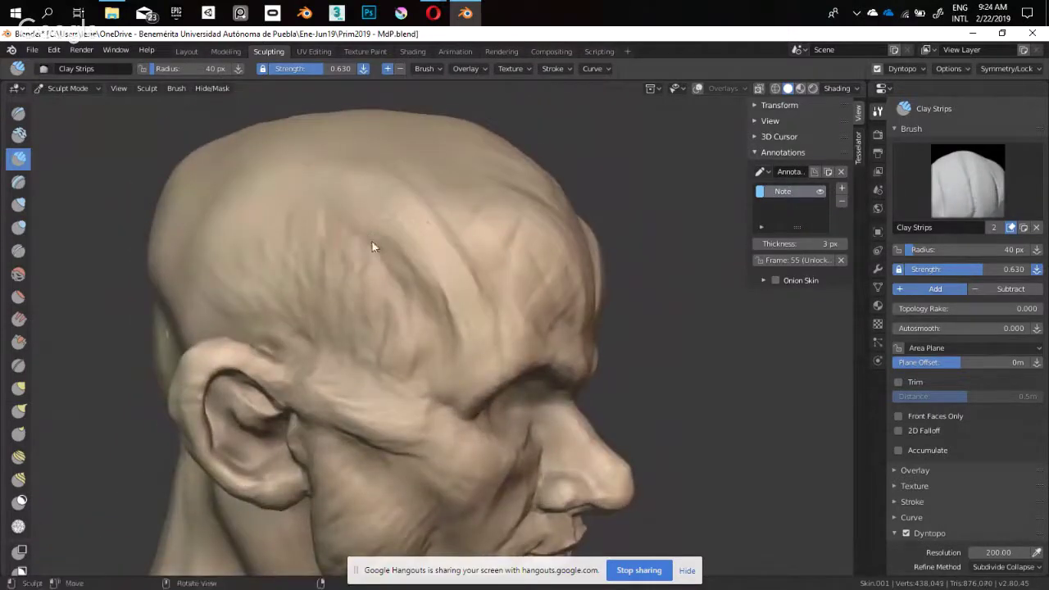
mouse_move(379, 287)
middle_mouse_down()
mouse_move(363, 252)
mouse_move(348, 249)
middle_mouse_up()
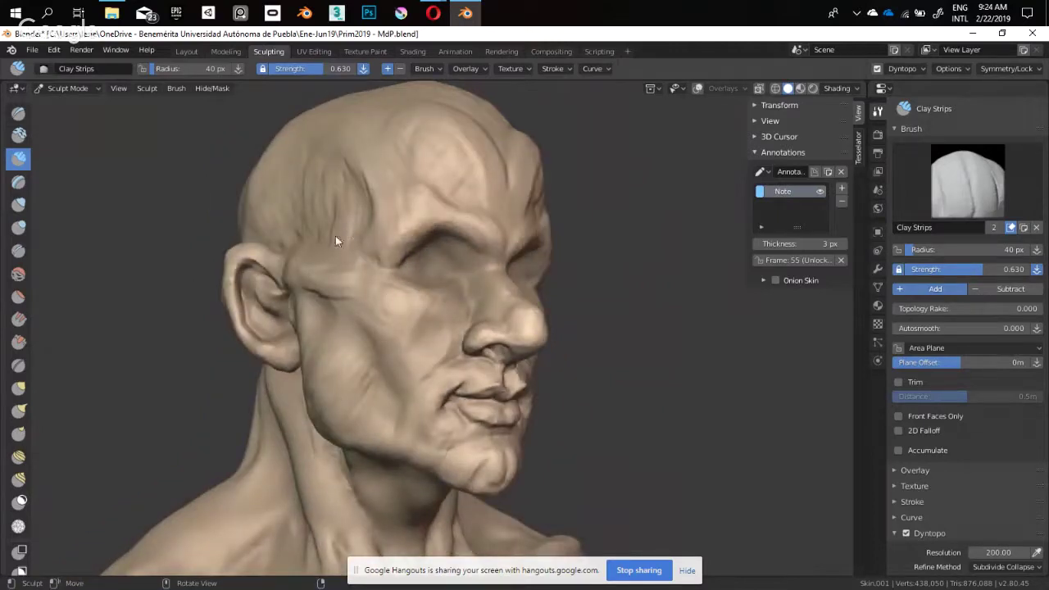
Inspect the mesh density of the full body, neck and head with the viewport overlays and wireframe shown
middle_click_drag(382, 269, 397, 242)
middle_click_drag(398, 328, 413, 263, "shift")
scroll(413, 264, "down", 5)
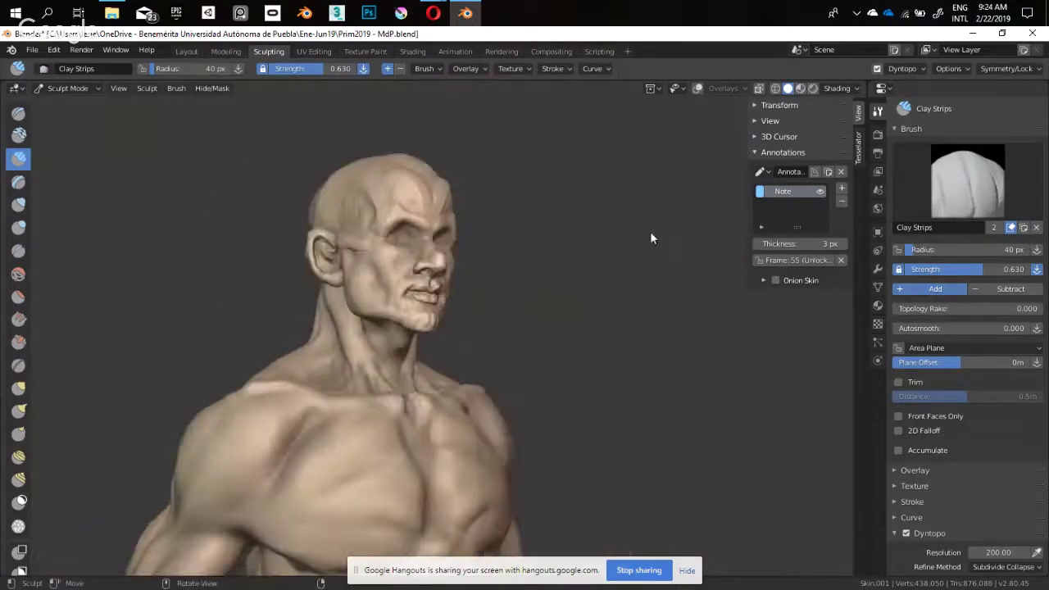
mouse_move(646, 500)
middle_mouse_down()
mouse_move(523, 343)
mouse_move(505, 387)
middle_mouse_up()
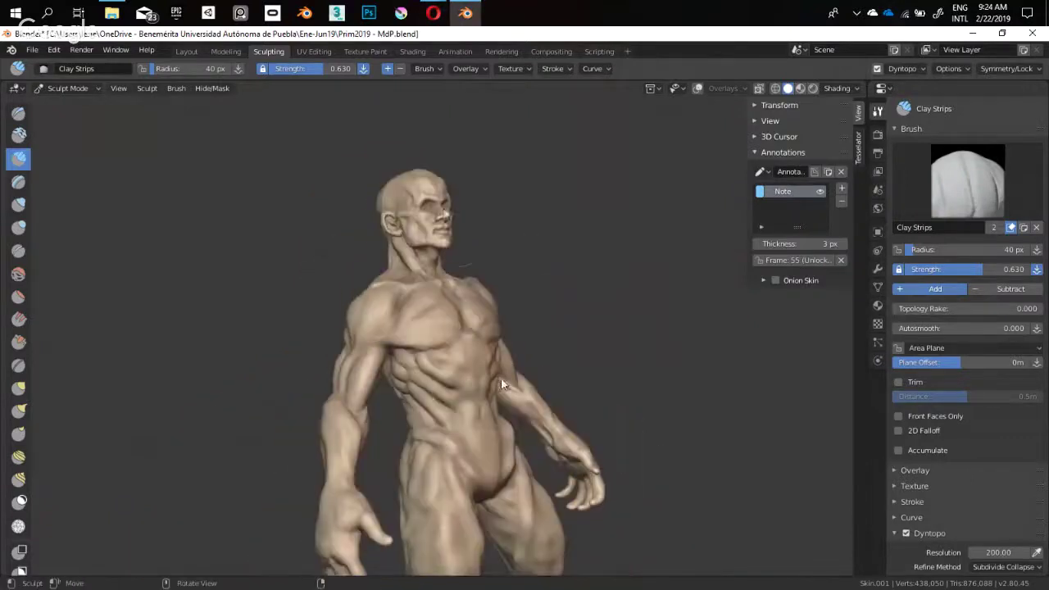
left_click(721, 88)
middle_click_drag(555, 337, 690, 157)
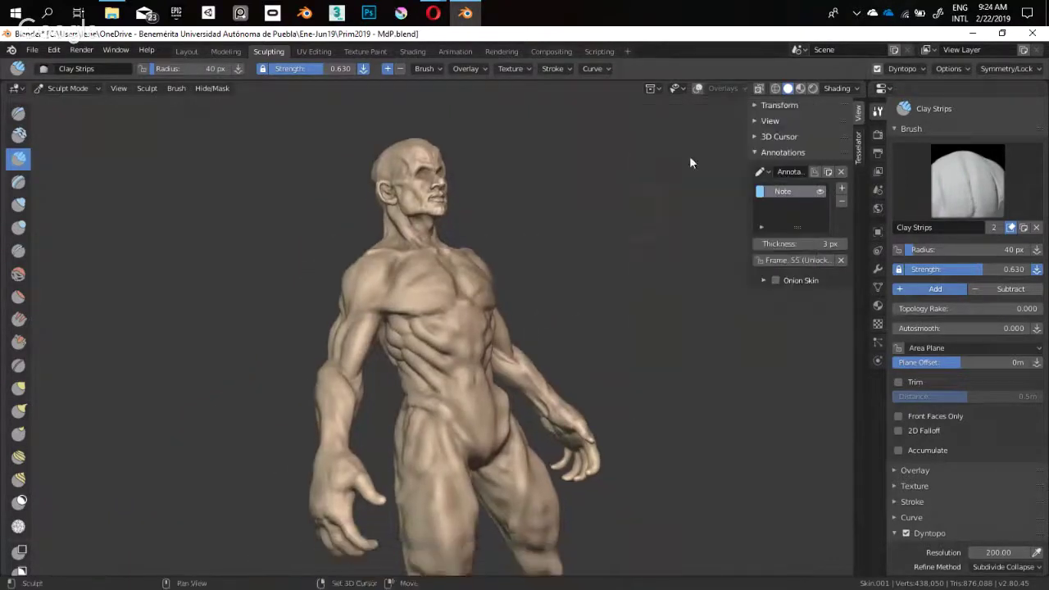
left_click(721, 88)
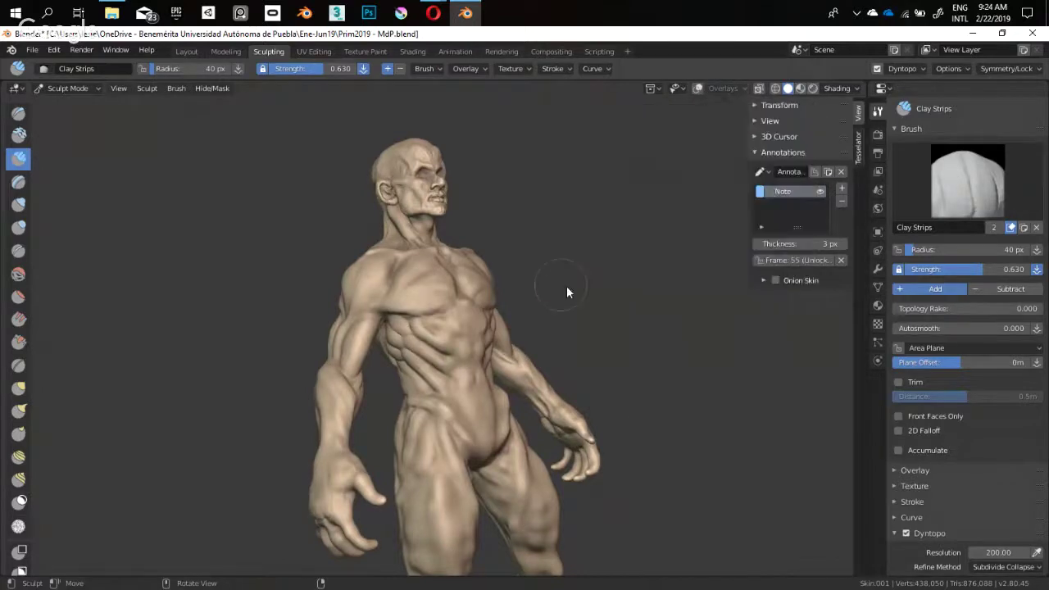
middle_click_drag(567, 286, 585, 281)
left_click(697, 88)
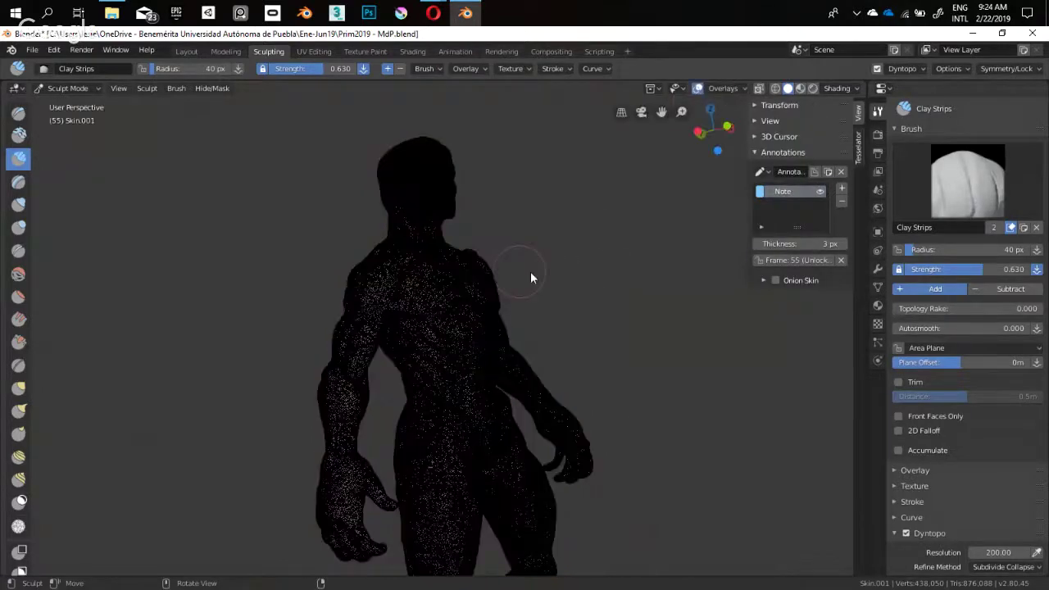
scroll(522, 270, "up", 5)
middle_click_drag(565, 197, 464, 444)
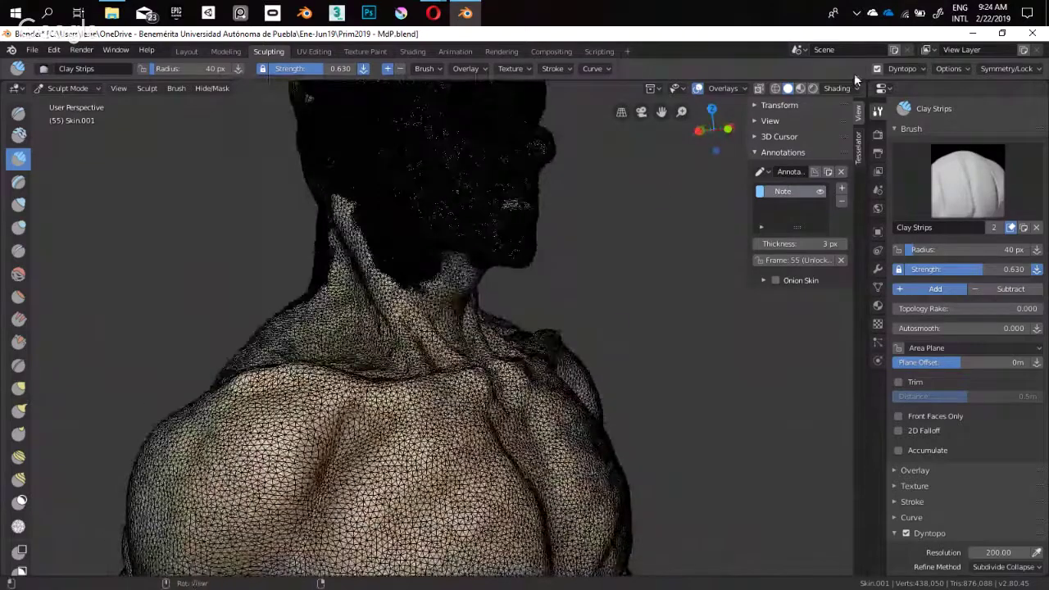
Try a Dyntopo resolution of 79.51 and restore it to 200
left_click(901, 68)
left_click_drag(953, 92, 922, 92)
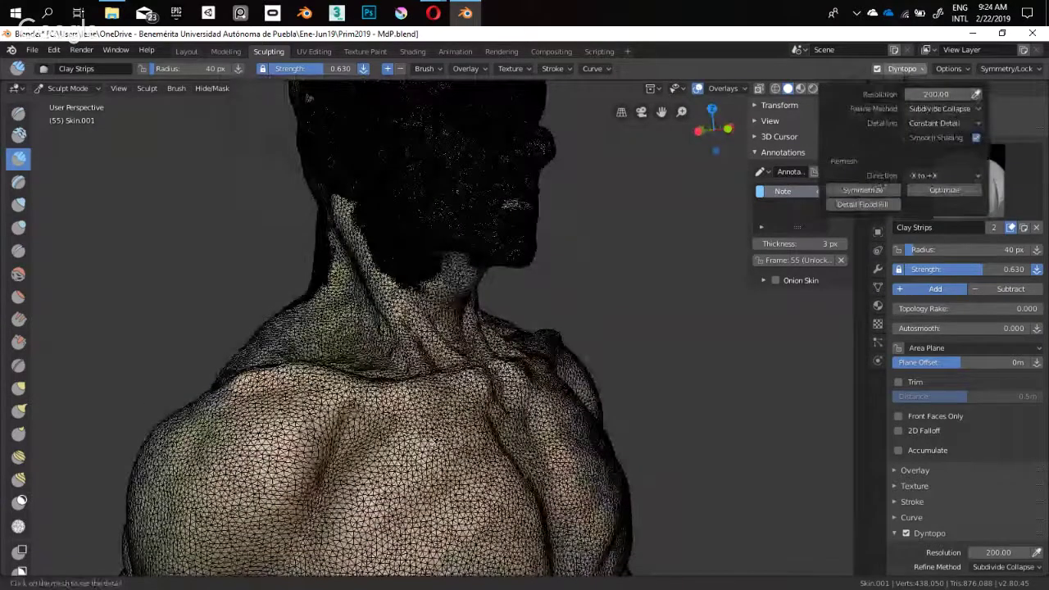
left_click(913, 68)
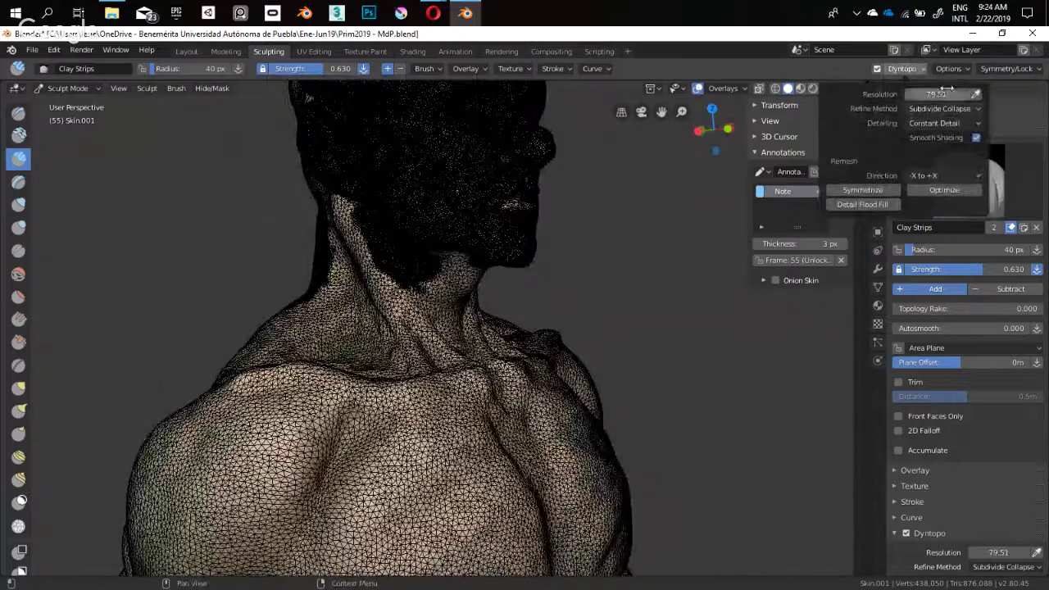
left_click(903, 68)
left_click(936, 93)
type("200")
key("Return")
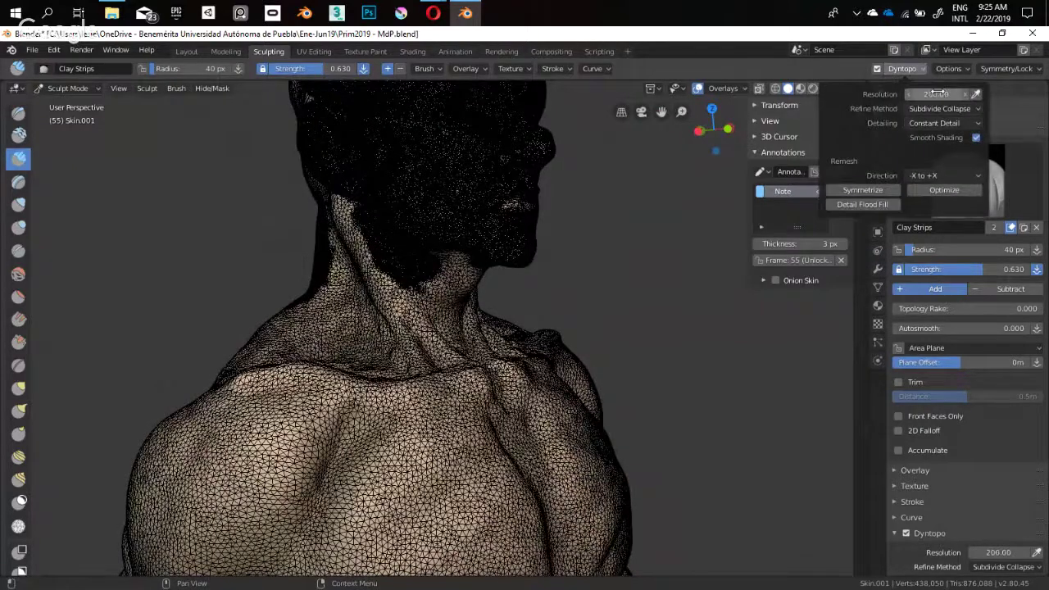
Turn off the wireframe overlay so the head displays as a plain shaded surface
middle_click_drag(438, 191, 494, 392, "shift")
left_click(743, 88)
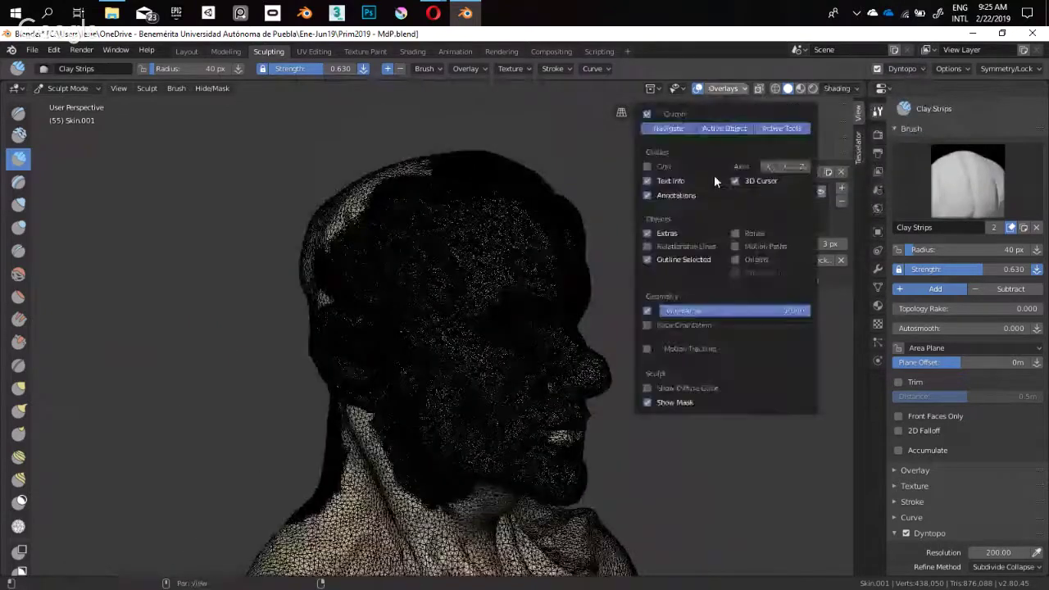
left_click(651, 310)
mouse_move(544, 316)
middle_mouse_down()
mouse_move(548, 256)
mouse_move(533, 326)
mouse_move(480, 253)
middle_mouse_up()
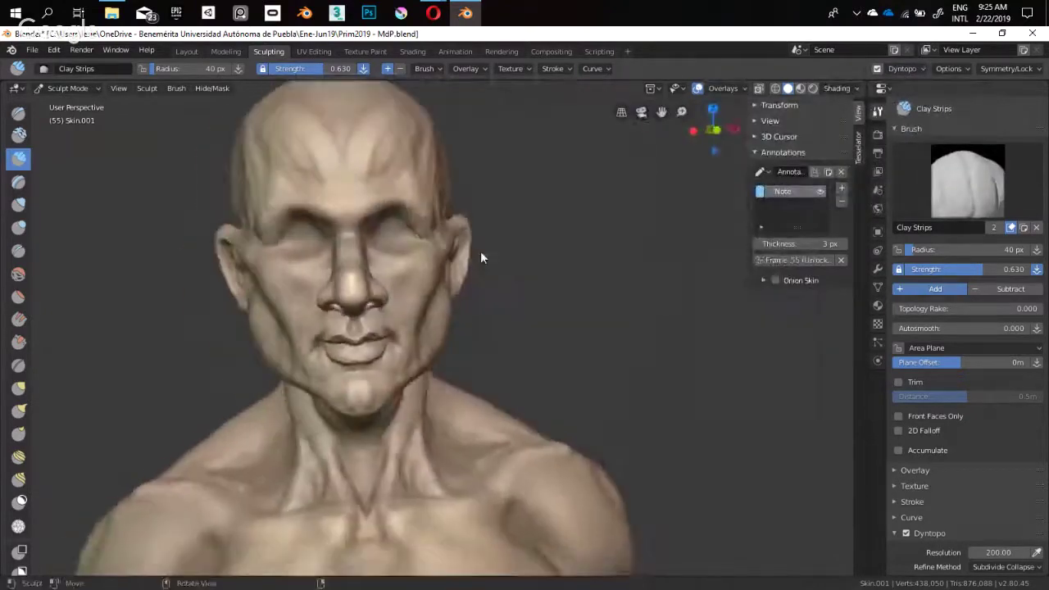
Sculpt the cheek just below the cheekbone arch with Clay Strips at 43 px radius
key("shift+b")
left_click_drag(514, 164, 221, 338)
mouse_move(393, 323)
middle_mouse_down()
mouse_move(351, 274)
mouse_move(517, 335)
mouse_move(398, 288)
mouse_move(424, 311)
mouse_move(405, 295)
mouse_move(425, 221)
mouse_move(445, 298)
mouse_move(424, 302)
mouse_move(412, 262)
middle_mouse_up()
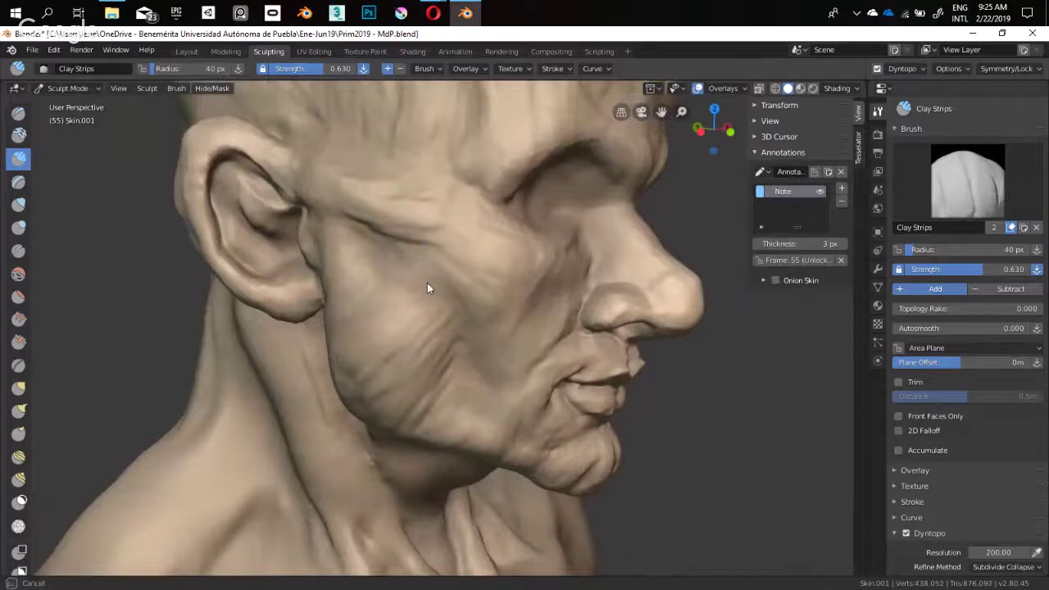
middle_click_drag(433, 328, 386, 273)
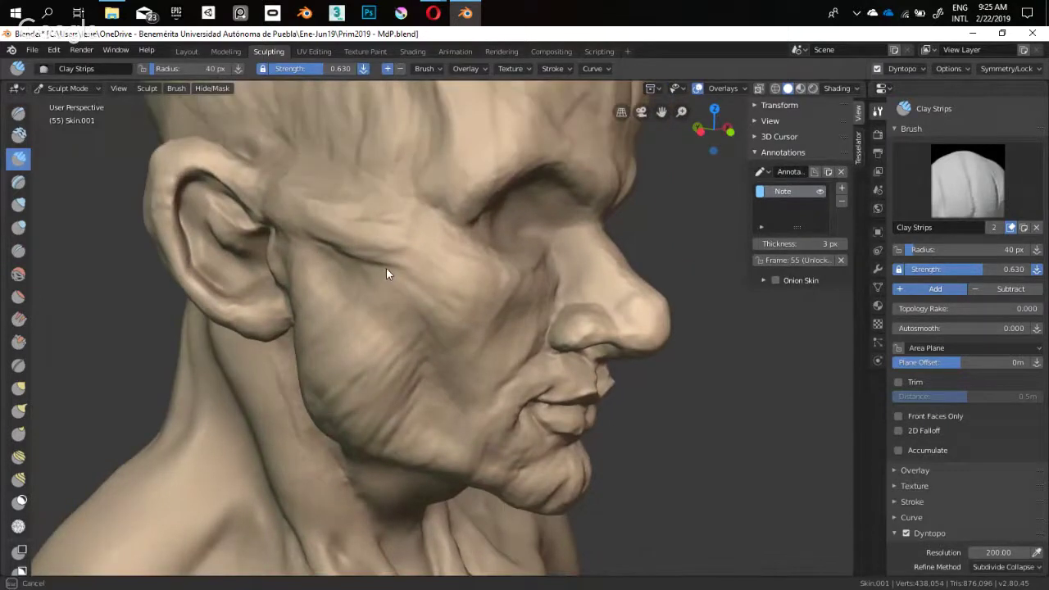
mouse_move(448, 299)
middle_mouse_down()
mouse_move(371, 285)
mouse_move(425, 314)
mouse_move(405, 288)
mouse_move(408, 306)
mouse_move(424, 282)
mouse_move(346, 265)
middle_mouse_up()
key("f")
left_click(424, 288)
left_click_drag(346, 261, 421, 297)
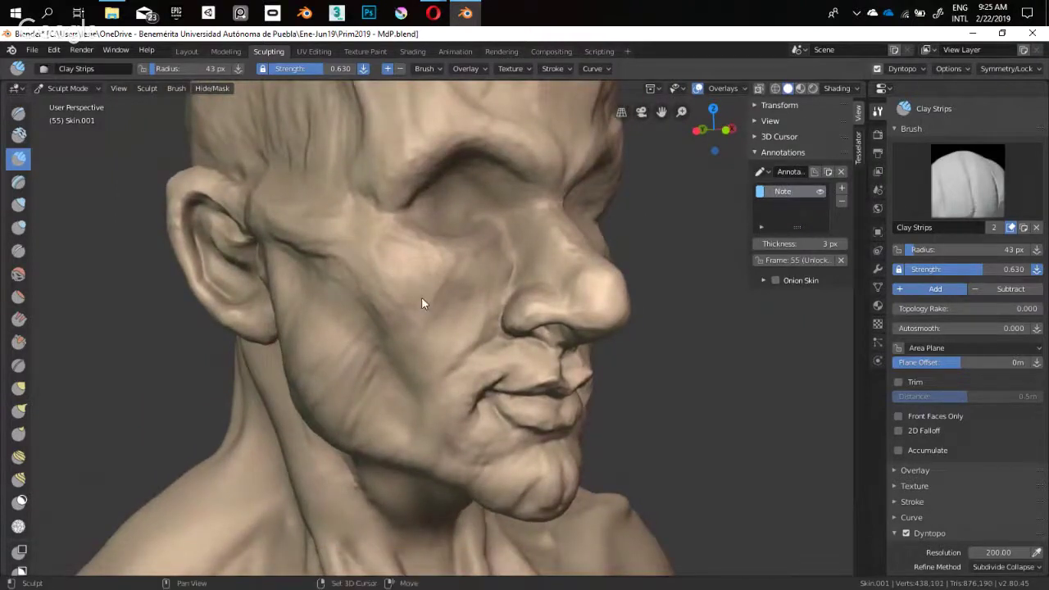
Reduce the Clay Strips radius to 29 px and refine the cheek hollow between the jaw muscle and the mouth
key("f")
mouse_move(421, 296)
middle_mouse_down()
mouse_move(436, 309)
mouse_move(363, 334)
mouse_move(419, 288)
mouse_move(494, 325)
mouse_move(398, 284)
mouse_move(440, 290)
mouse_move(424, 303)
middle_mouse_up()
left_click(422, 311)
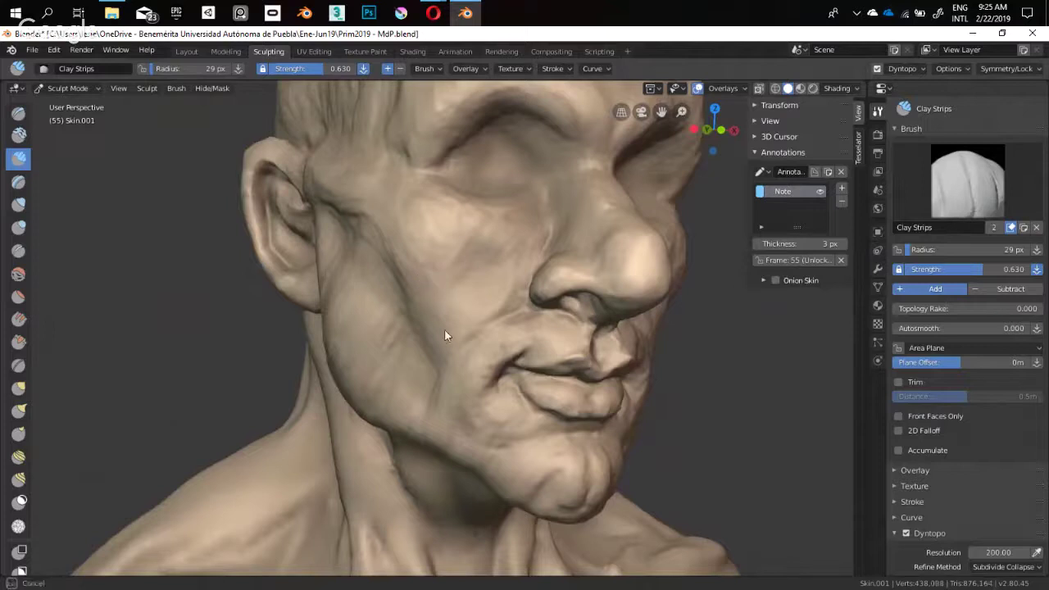
mouse_move(444, 328)
left_mouse_down()
mouse_move(410, 286)
mouse_move(453, 332)
mouse_move(412, 306)
mouse_move(437, 356)
mouse_move(423, 307)
left_mouse_up()
Annotate the outline of the face's front plane from forehead through cheekbones to chin, and remove the annotation layer
mouse_move(424, 307)
middle_mouse_down()
mouse_move(381, 227)
mouse_move(395, 217)
middle_mouse_up()
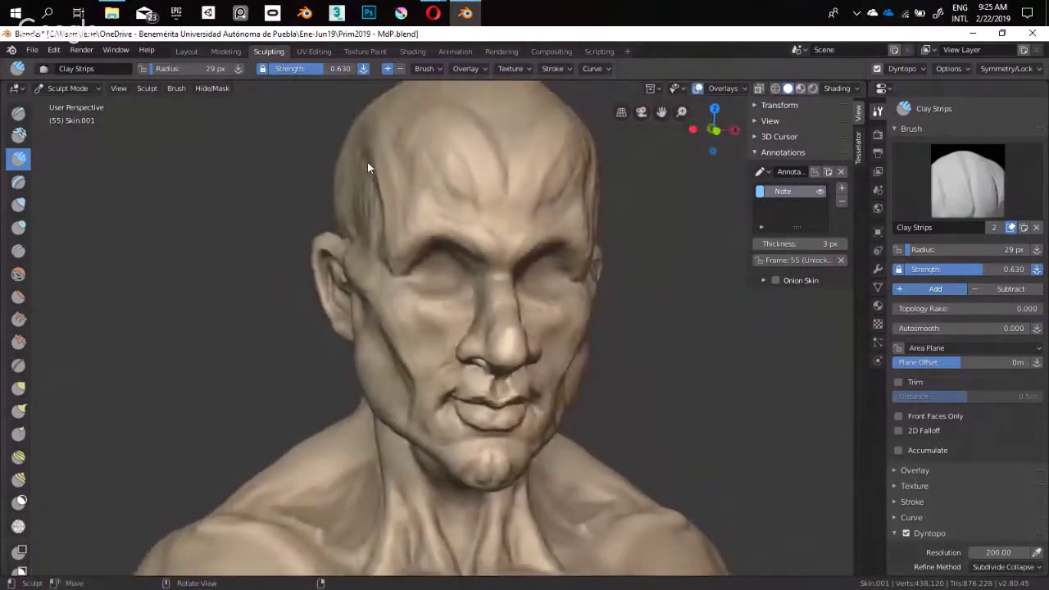
mouse_move(368, 164)
middle_mouse_down()
mouse_move(398, 148)
mouse_move(396, 157)
middle_mouse_up()
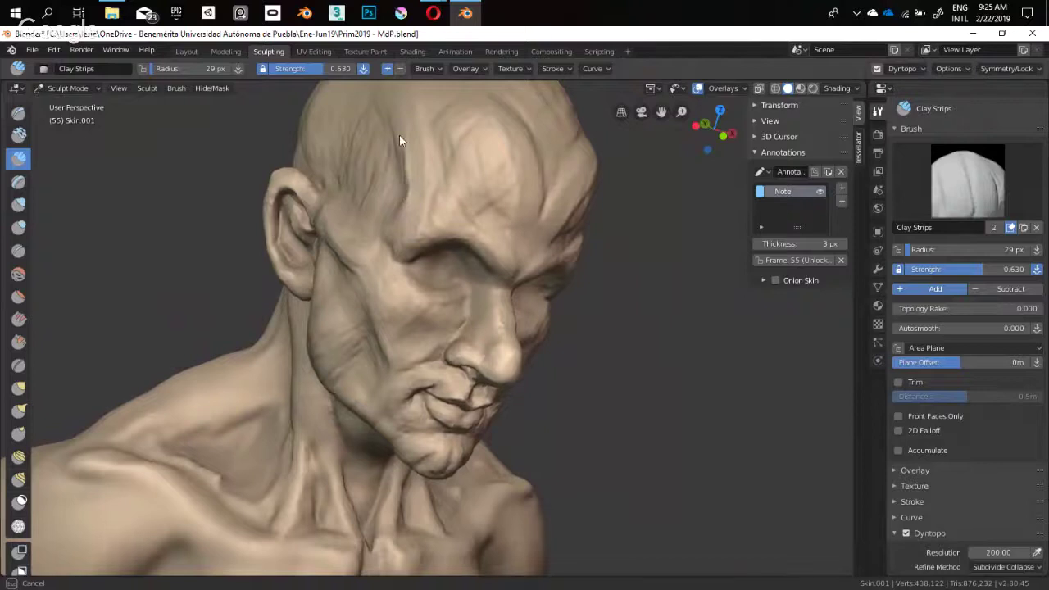
mouse_move(478, 224)
middle_mouse_down()
mouse_move(426, 228)
mouse_move(422, 258)
mouse_move(445, 304)
mouse_move(402, 172)
middle_mouse_up()
mouse_move(462, 283)
middle_mouse_down()
mouse_move(437, 215)
mouse_move(452, 286)
mouse_move(503, 292)
mouse_move(415, 228)
mouse_move(427, 200)
mouse_move(378, 262)
mouse_move(355, 263)
mouse_move(331, 173)
middle_mouse_up()
left_click_drag(333, 171, 349, 233)
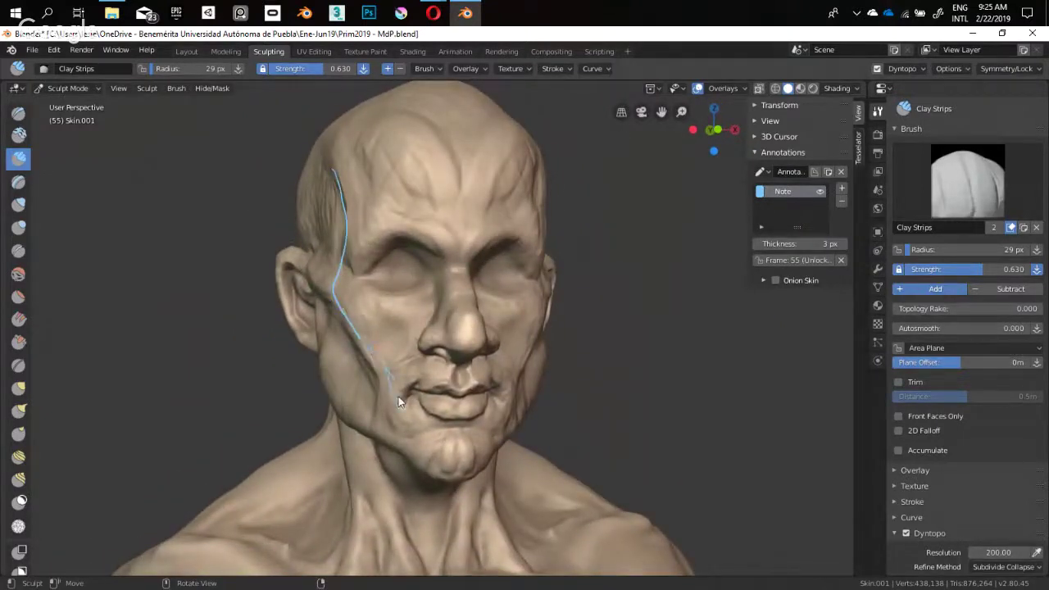
left_click_drag(399, 401, 403, 424)
left_click_drag(547, 312, 540, 152)
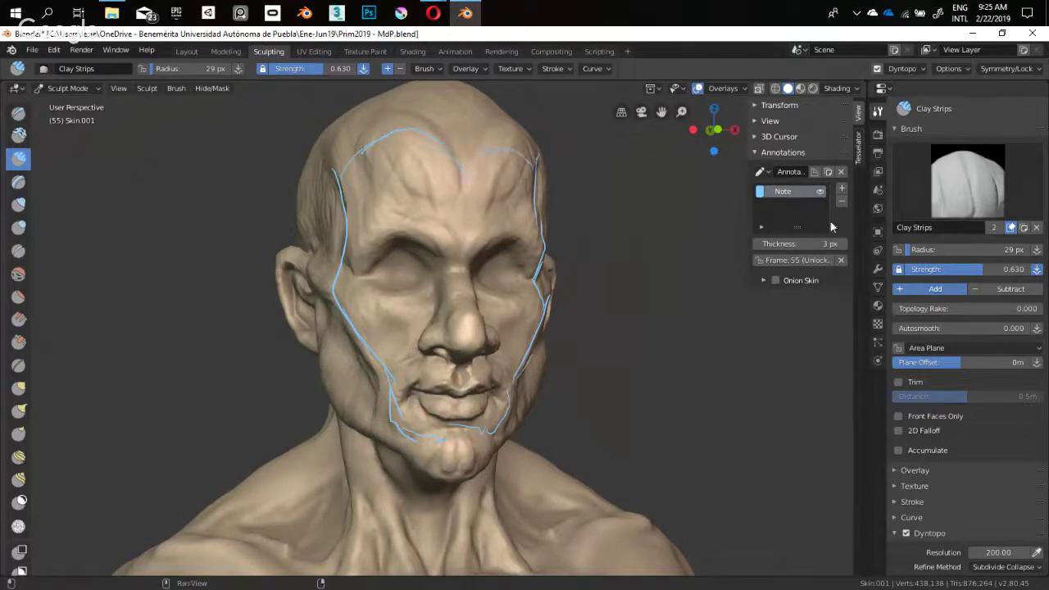
left_click(841, 200)
Sculpt the jaw muscle from below the cheekbone arch to the jaw angle with Clay Strips at 29 px radius
mouse_move(360, 254)
middle_mouse_down()
mouse_move(423, 334)
mouse_move(438, 289)
mouse_move(384, 268)
mouse_move(428, 265)
mouse_move(387, 276)
middle_mouse_up()
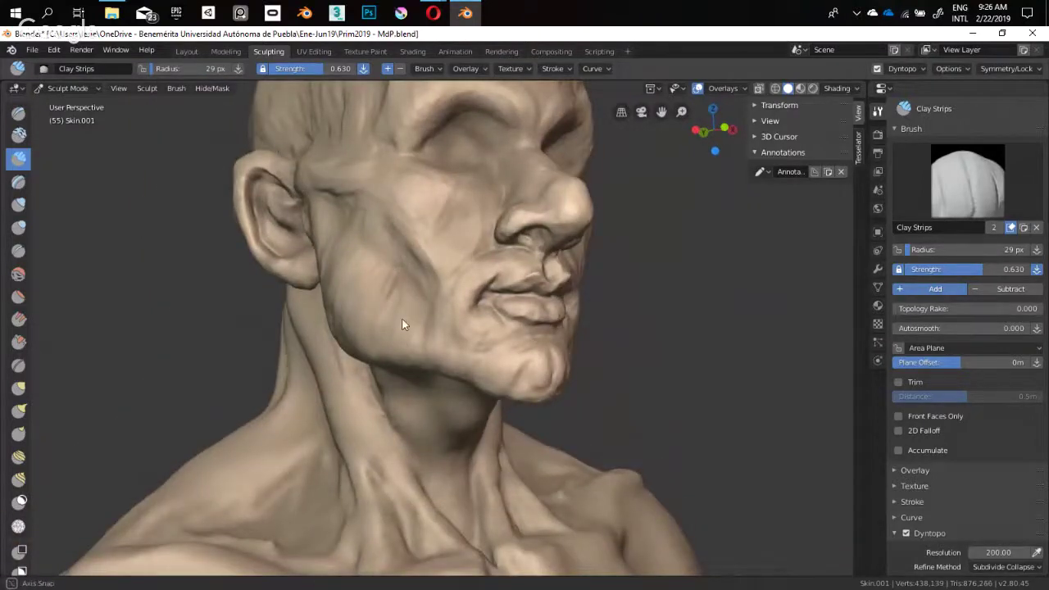
middle_click_drag(401, 324, 354, 288)
middle_click_drag(361, 243, 391, 246)
left_click_drag(391, 241, 393, 253)
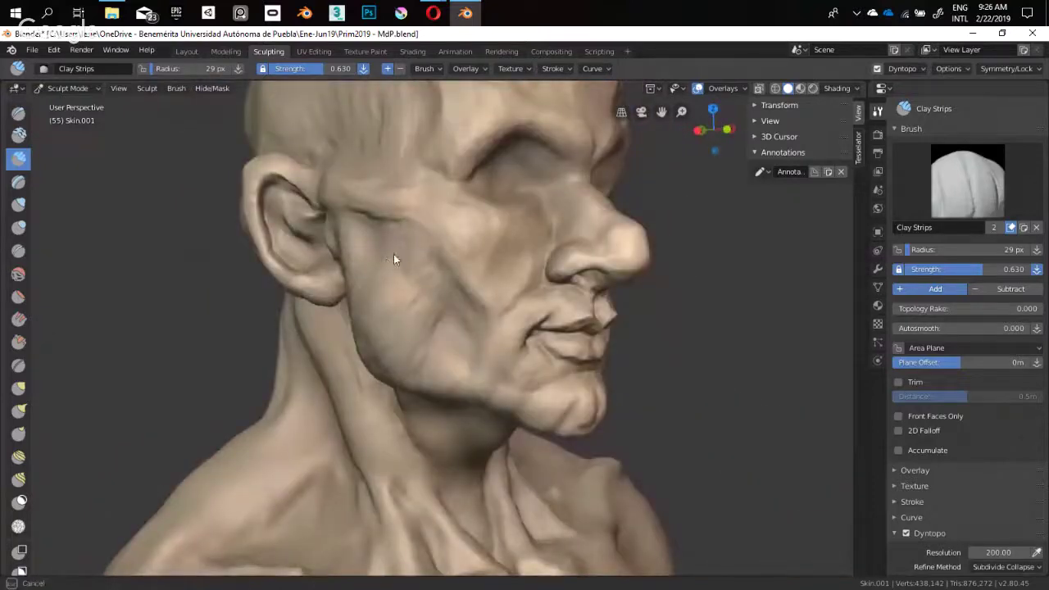
mouse_move(403, 268)
middle_mouse_down()
mouse_move(303, 312)
mouse_move(264, 311)
mouse_move(389, 273)
middle_mouse_up()
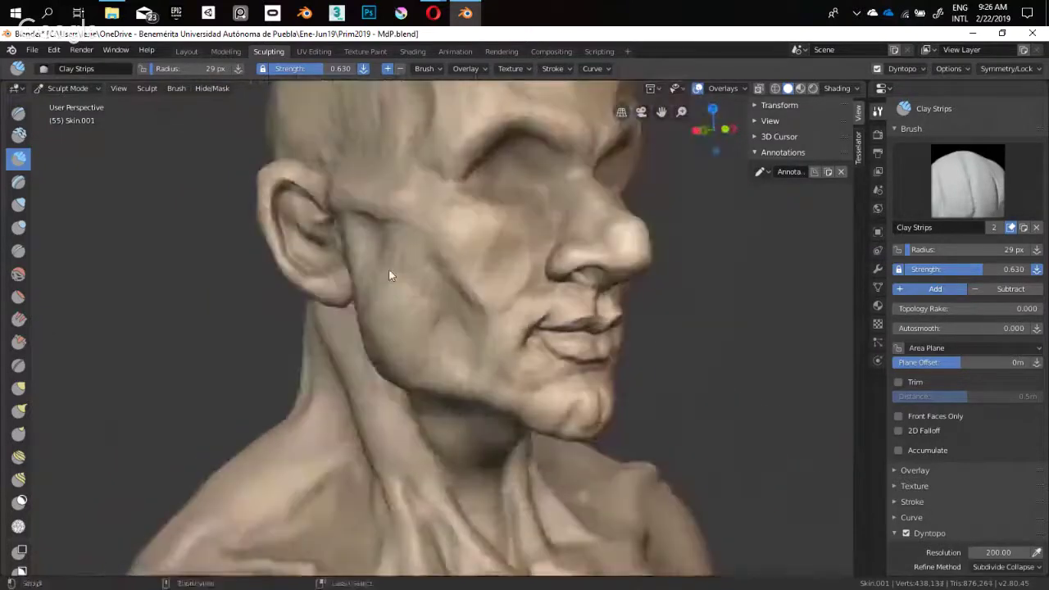
mouse_move(372, 308)
left_mouse_down()
mouse_move(369, 290)
mouse_move(383, 351)
left_mouse_up()
middle_click_drag(421, 304, 410, 265)
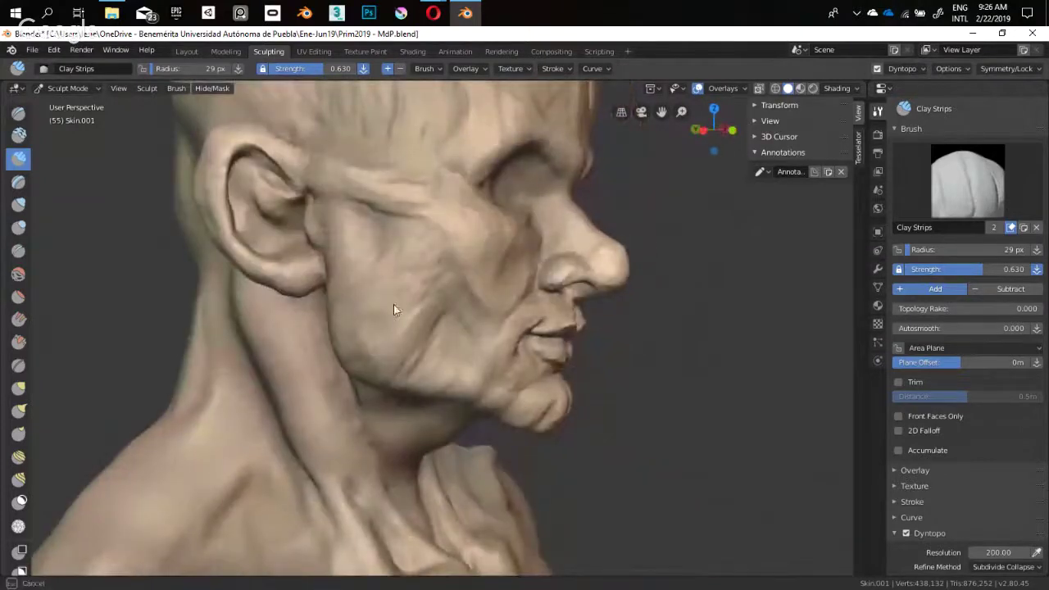
Shape the transition from the cheekbone into the cheek hollow with small Clay Strips strokes
mouse_move(398, 307)
middle_mouse_down()
mouse_move(344, 344)
mouse_move(472, 237)
middle_mouse_up()
middle_click_drag(471, 238, 442, 262)
left_click_drag(428, 238, 426, 232)
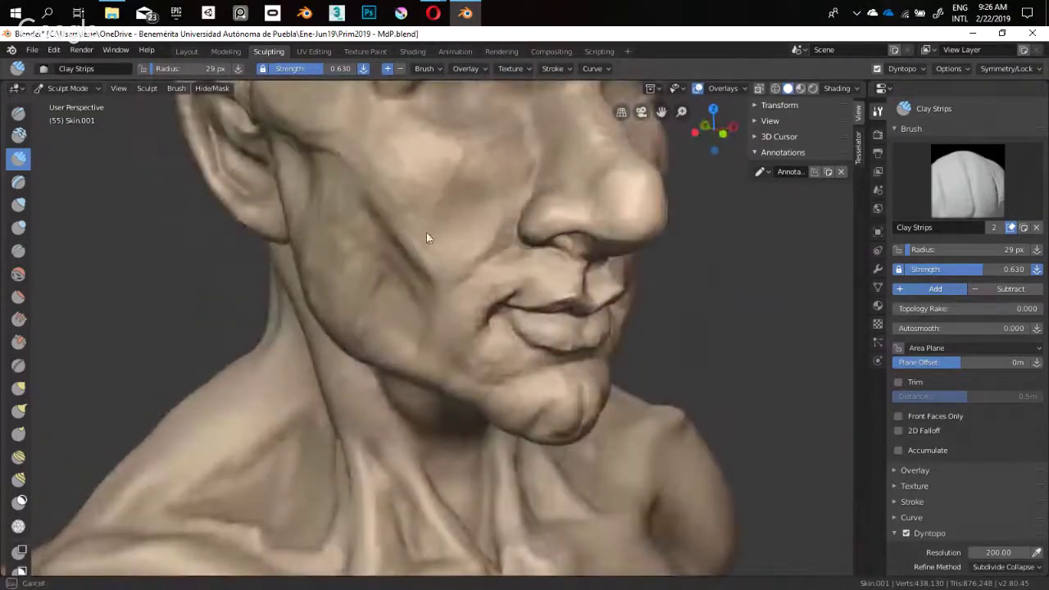
middle_click_drag(446, 247, 429, 242)
mouse_move(455, 296)
middle_mouse_down()
mouse_move(447, 310)
mouse_move(444, 276)
middle_mouse_up()
Enlarge the Clay Strips radius to 45 px and build up the lower cheek in front of the jaw muscle
key("f")
left_click(393, 332)
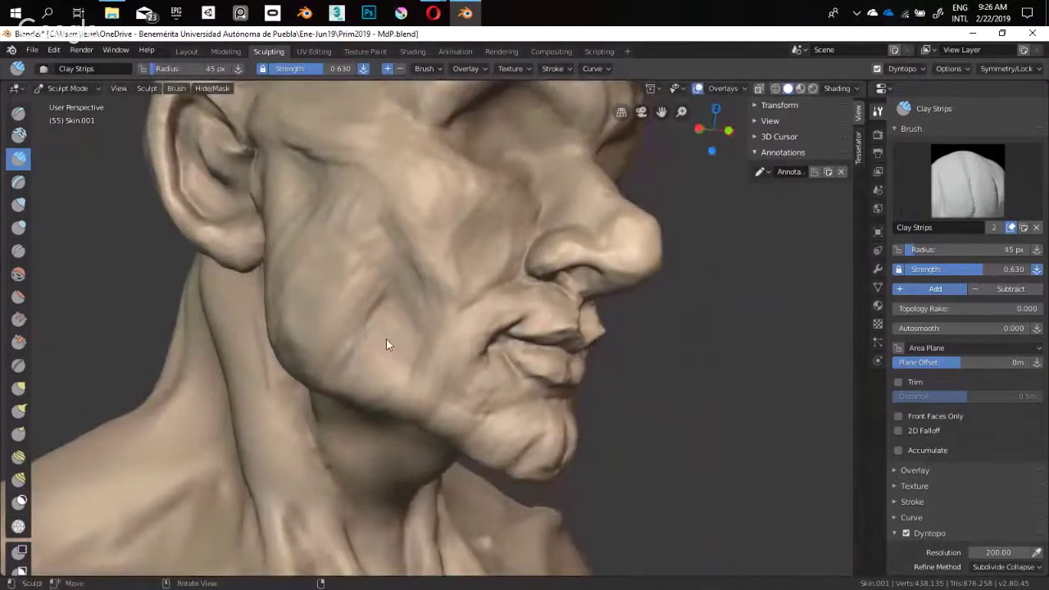
left_click_drag(386, 338, 392, 378)
middle_click_drag(411, 317, 402, 256)
Try Clay Strips strokes at 0.900 strength in the cheek hollow
key("shift+f")
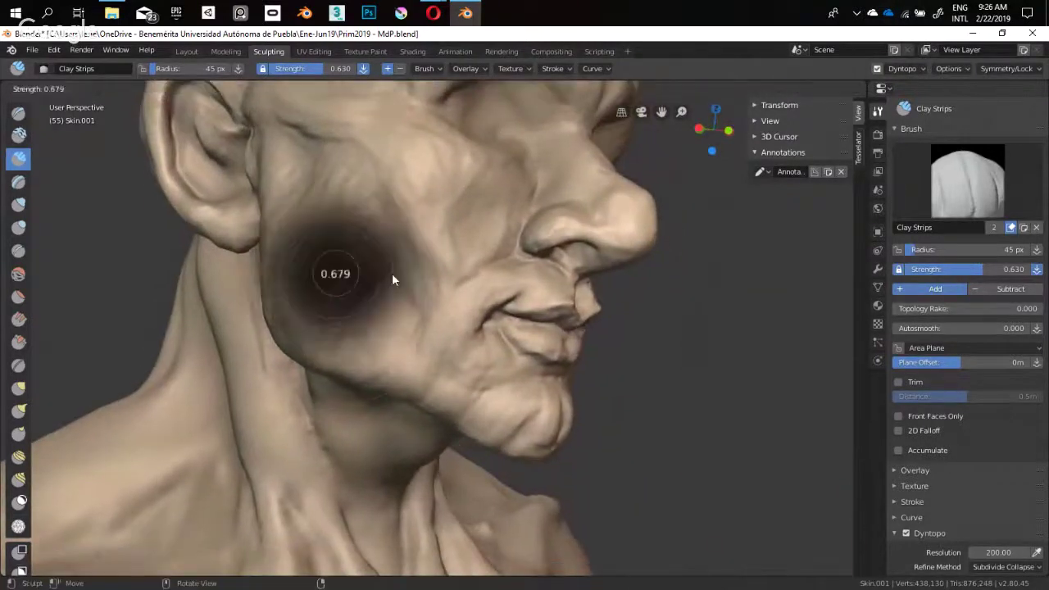
left_click(414, 269)
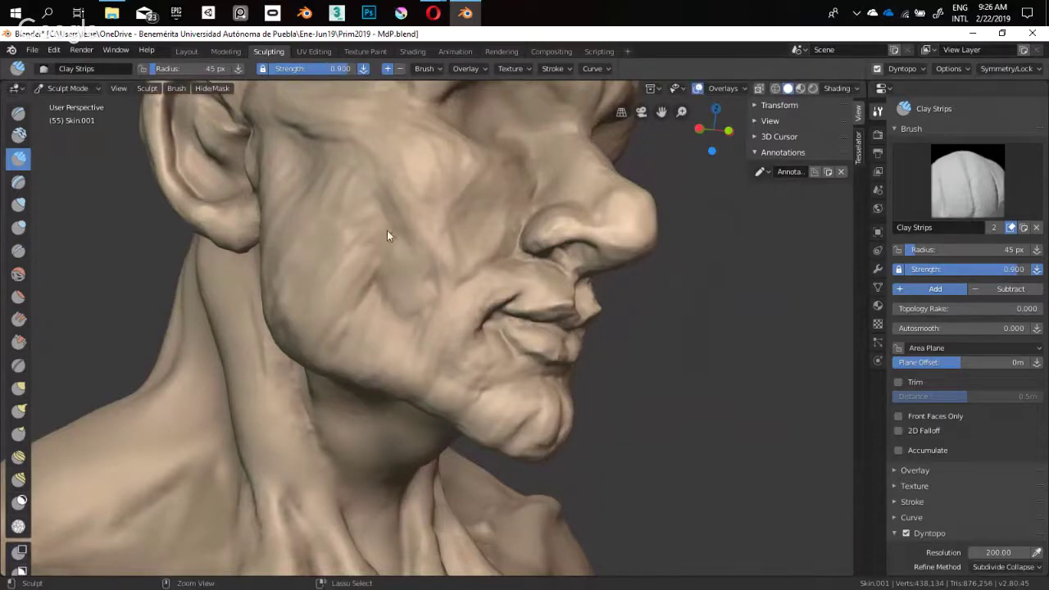
middle_click_drag(402, 307, 417, 339)
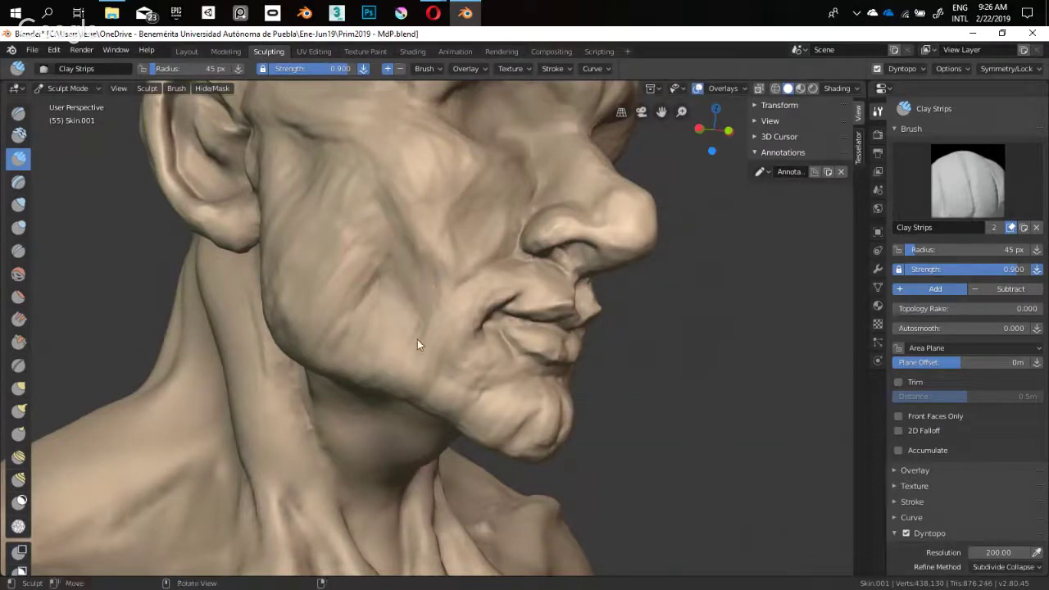
Set the Clay Strips strength to 0.498 and blend the cheek hollow and jaw muscle forms down to the jawline
key("shift+f")
left_click(460, 325)
mouse_move(366, 309)
middle_mouse_down()
mouse_move(381, 307)
mouse_move(312, 364)
mouse_move(383, 310)
mouse_move(339, 314)
mouse_move(405, 321)
mouse_move(382, 221)
mouse_move(428, 279)
middle_mouse_up()
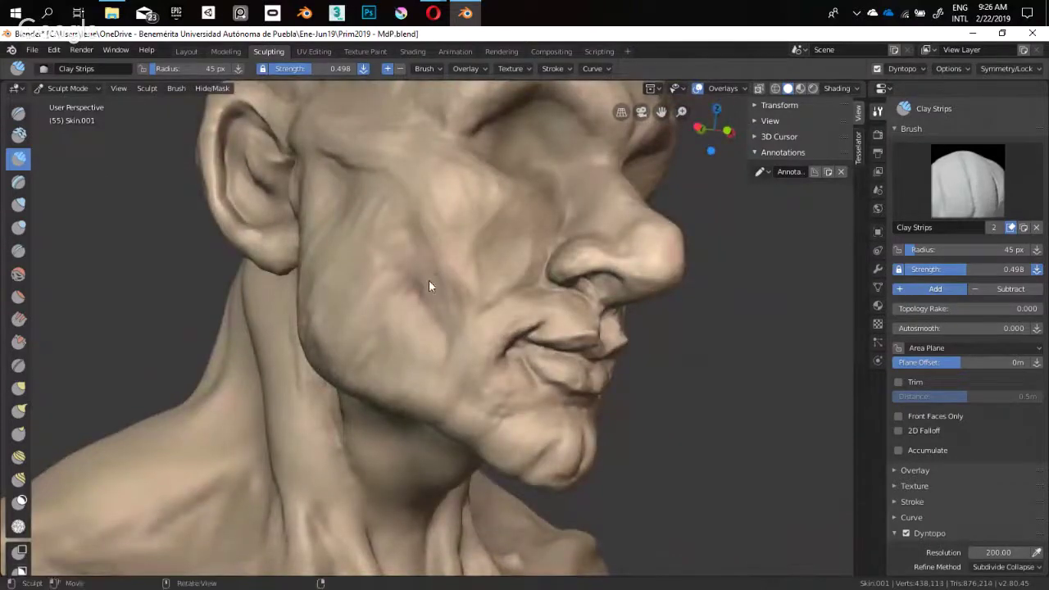
mouse_move(413, 277)
left_mouse_down()
mouse_move(440, 293)
mouse_move(410, 305)
mouse_move(385, 360)
left_mouse_up()
mouse_move(326, 338)
middle_mouse_down()
mouse_move(424, 307)
mouse_move(423, 333)
middle_mouse_up()
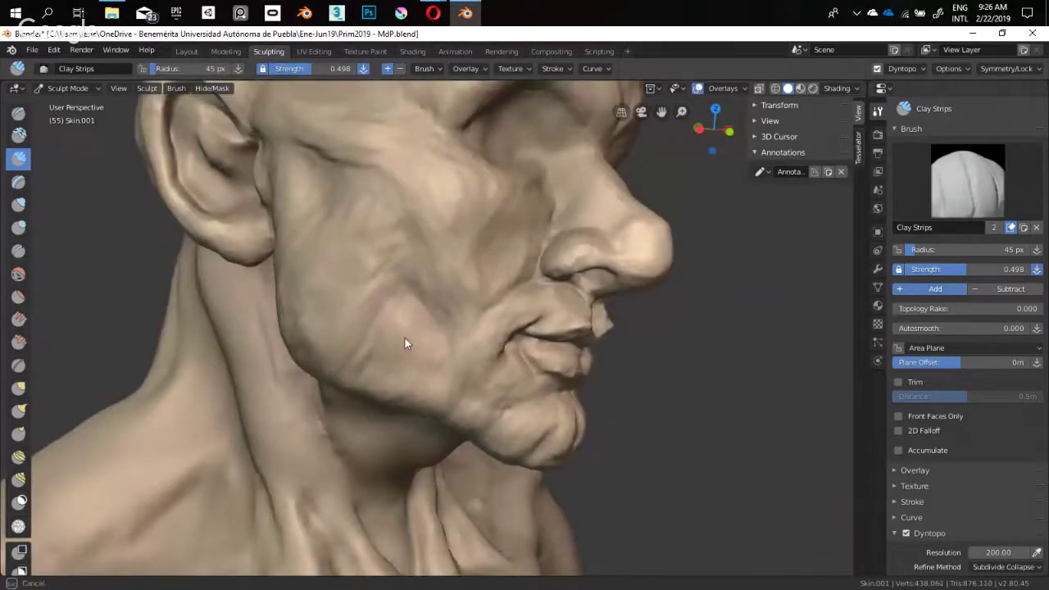
mouse_move(342, 266)
middle_mouse_down()
mouse_move(425, 322)
mouse_move(379, 306)
mouse_move(315, 312)
mouse_move(391, 273)
middle_mouse_up()
middle_click_drag(384, 223, 383, 238)
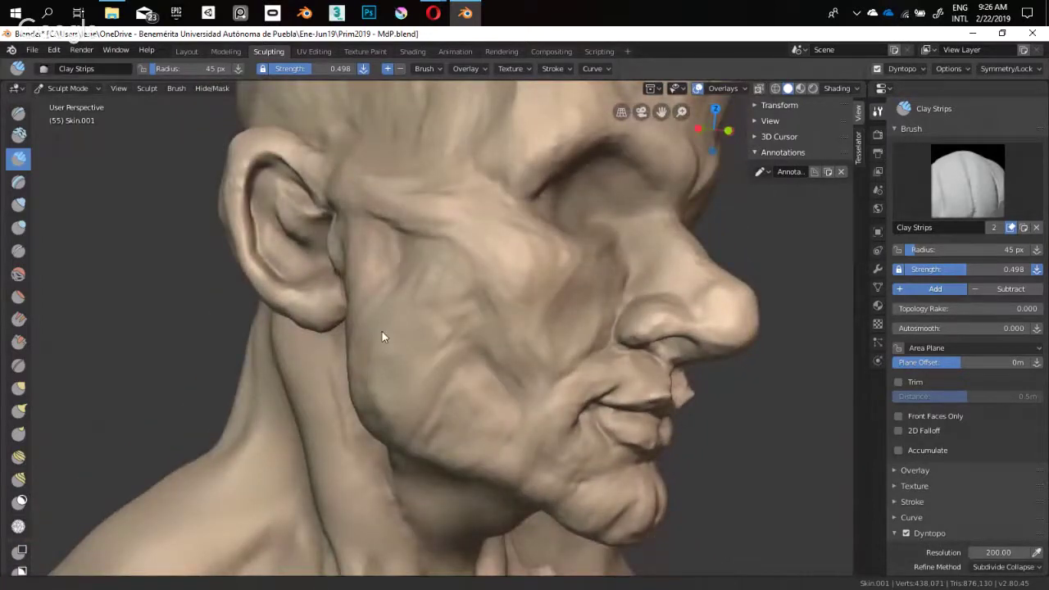
Set the Clay Strips strength to 0.575 and sculpt the front of the cheek between the eye socket and the nose
mouse_move(381, 331)
middle_mouse_down()
mouse_move(317, 309)
mouse_move(318, 331)
mouse_move(370, 320)
mouse_move(418, 266)
mouse_move(580, 349)
mouse_move(615, 345)
middle_mouse_up()
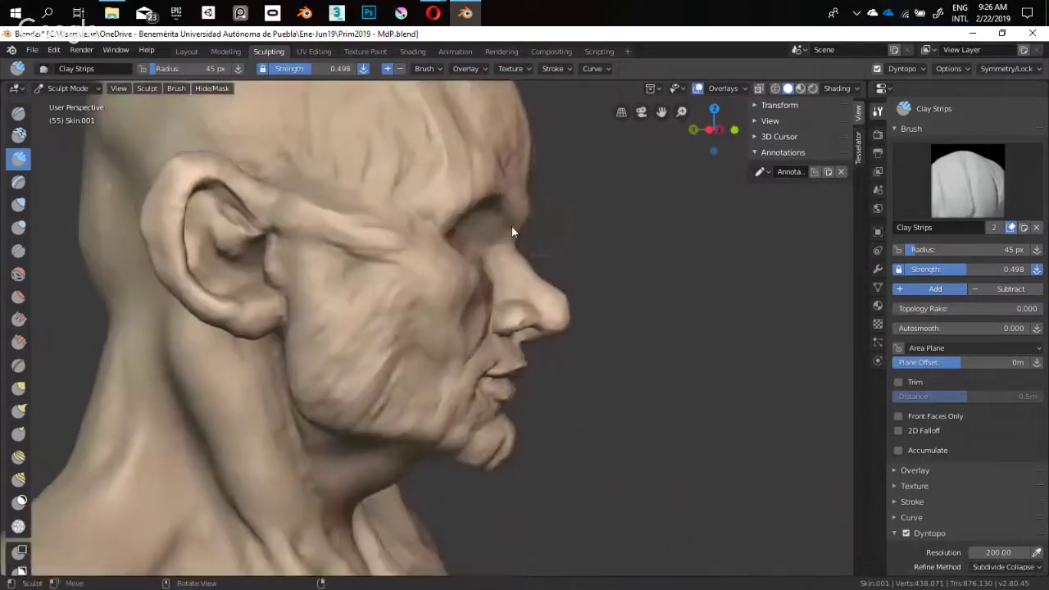
scroll(511, 227, "up", 2)
mouse_move(511, 228)
middle_mouse_down()
mouse_move(484, 288)
mouse_move(431, 259)
mouse_move(453, 311)
middle_mouse_up()
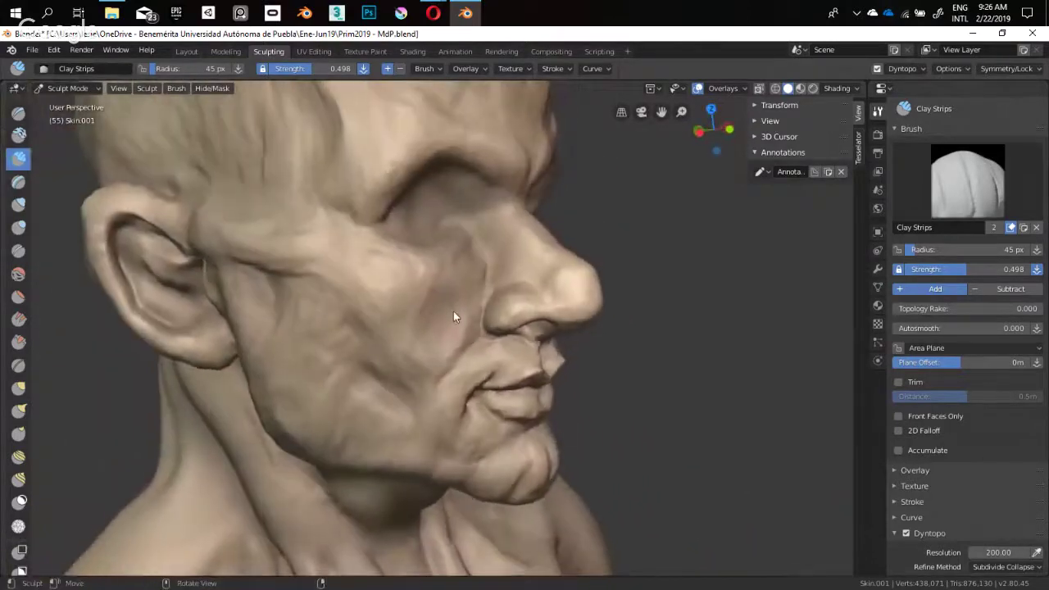
mouse_move(424, 249)
middle_mouse_down()
mouse_move(434, 297)
mouse_move(458, 296)
mouse_move(445, 288)
mouse_move(449, 243)
mouse_move(412, 244)
middle_mouse_up()
key("shift+f")
left_click(421, 282)
mouse_move(421, 281)
middle_mouse_down()
mouse_move(404, 259)
mouse_move(388, 274)
middle_mouse_up()
Outline the front cheek plane beside the nose with annotation lines and erase the marks
mouse_move(451, 309)
middle_mouse_down()
mouse_move(375, 379)
mouse_move(434, 281)
mouse_move(392, 218)
mouse_move(355, 236)
mouse_move(395, 216)
mouse_move(368, 183)
middle_mouse_up()
key("d")
mouse_move(377, 249)
left_mouse_down()
mouse_move(354, 347)
mouse_move(434, 337)
left_mouse_up()
right_click_drag(378, 250, 372, 294, "ctrl")
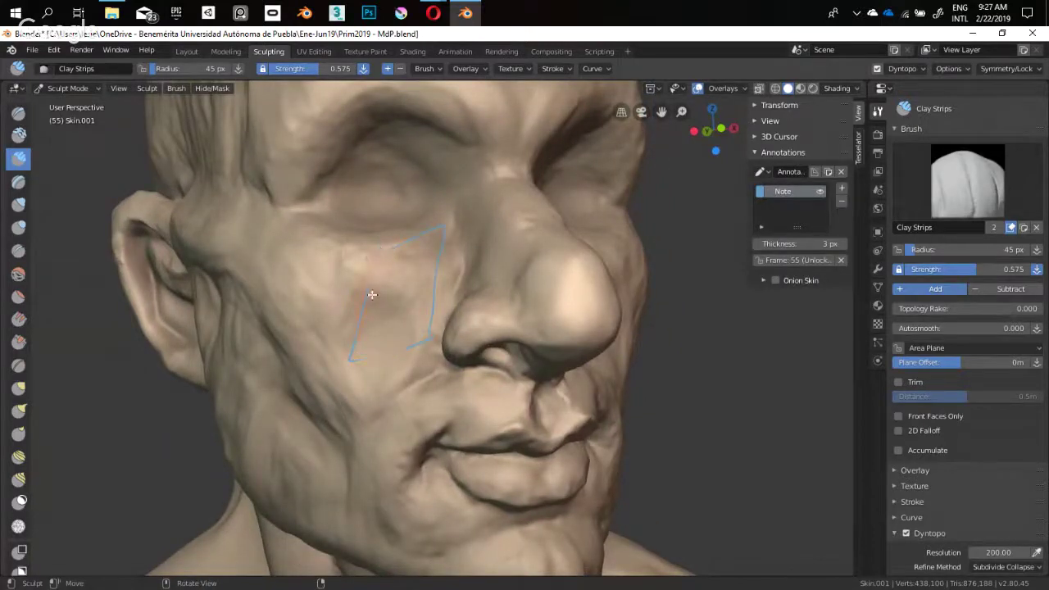
Hatch the side planes of the nose and cheek with annotations in near-profile, and delete the Note layer
mouse_move(388, 300)
middle_mouse_down()
mouse_move(363, 276)
mouse_move(482, 323)
mouse_move(474, 273)
middle_mouse_up()
left_click_drag(474, 274, 441, 343)
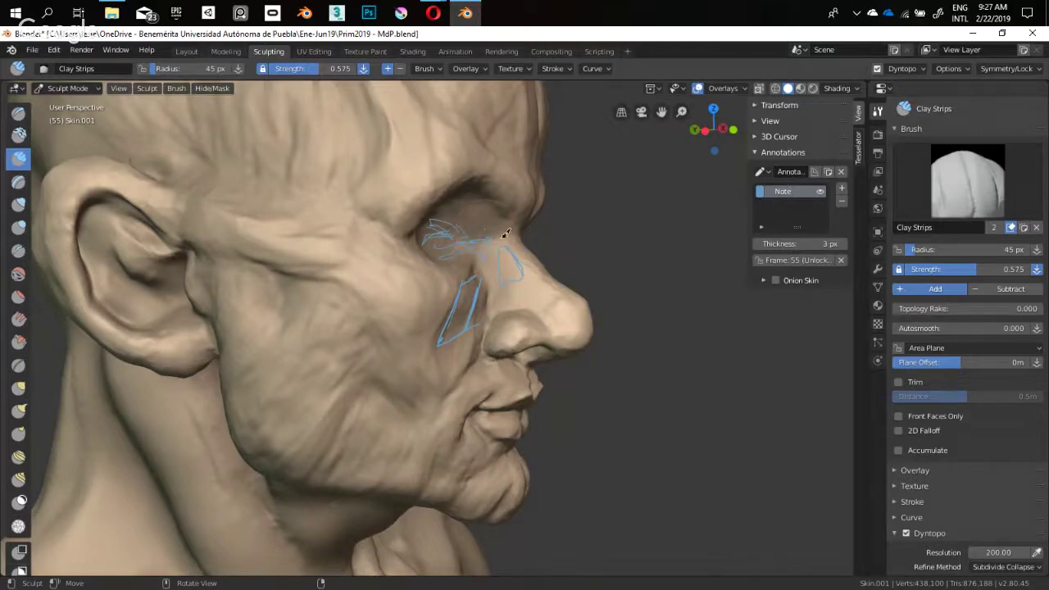
left_click_drag(517, 268, 519, 304)
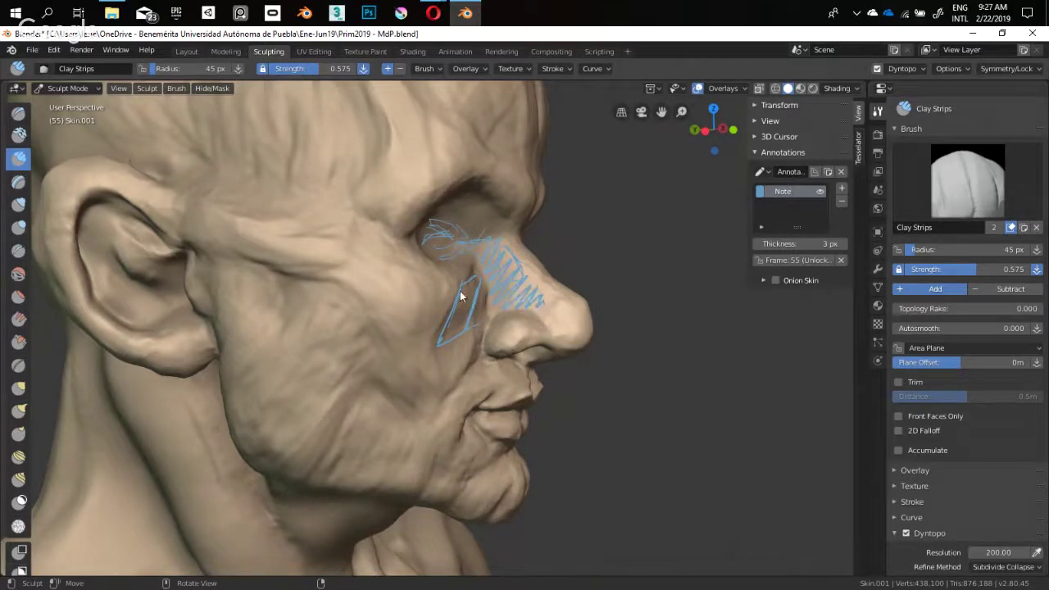
left_click_drag(473, 280, 446, 342)
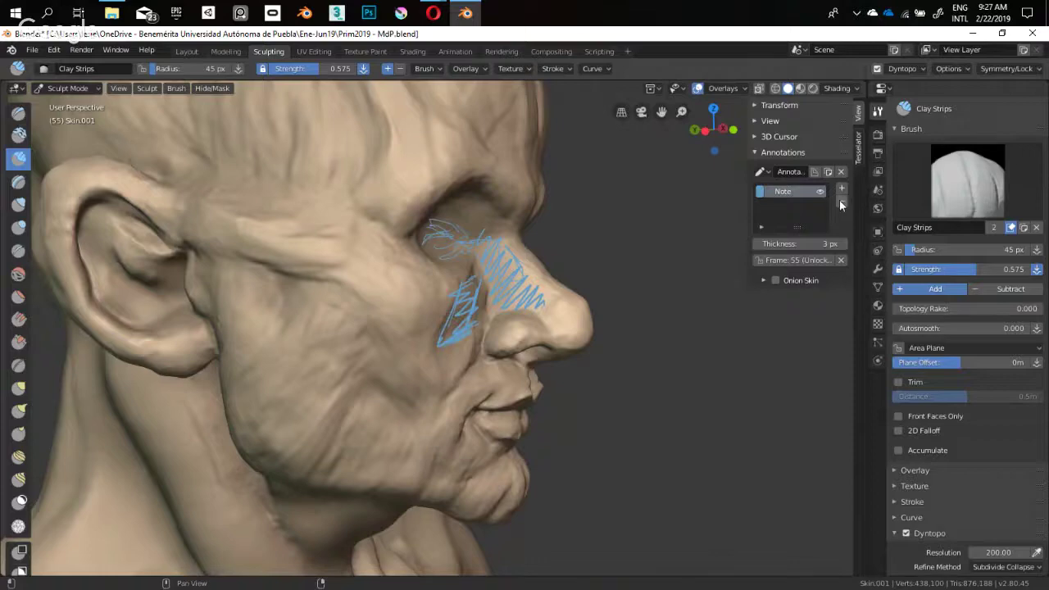
left_click(841, 204)
Set Clay Strips to a 36 px radius and 0.612 strength and sculpt the side plane of the nose
mouse_move(678, 226)
middle_mouse_down()
mouse_move(452, 402)
mouse_move(400, 377)
mouse_move(388, 346)
mouse_move(474, 337)
mouse_move(487, 318)
mouse_move(457, 301)
mouse_move(414, 226)
mouse_move(424, 249)
middle_mouse_up()
left_click_drag(421, 250, 416, 246)
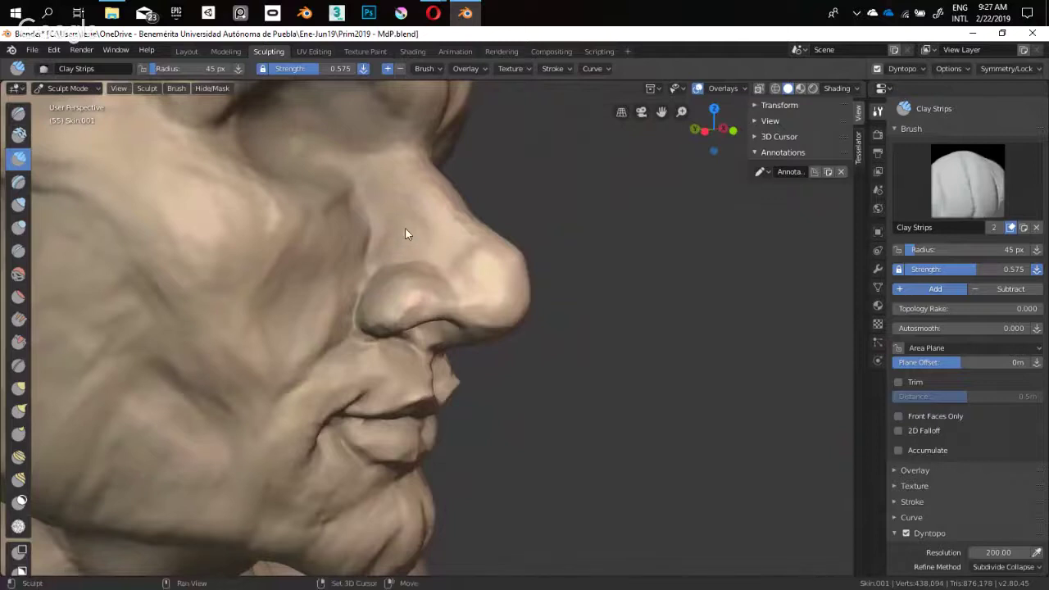
middle_click_drag(407, 234, 413, 260, "shift")
key("f")
left_click(408, 258)
key("shift+f")
left_click(403, 259)
left_click_drag(404, 258, 407, 265)
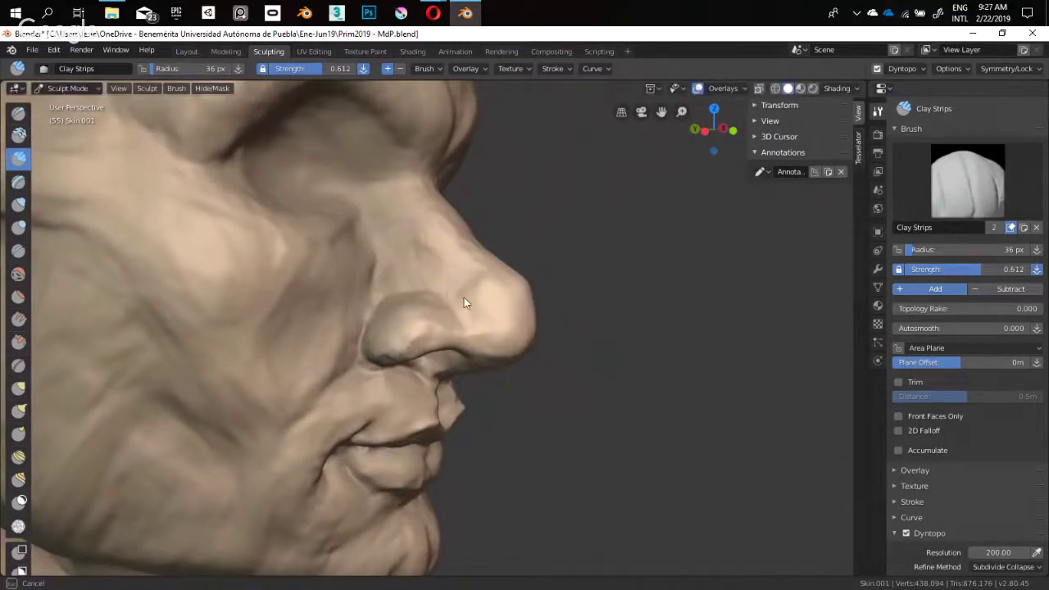
Carve the transition between the nose wing and tip with the Crease brush at 20 px, and set its radius to 35 px
middle_click_drag(464, 297, 398, 263)
mouse_move(445, 319)
middle_mouse_down()
mouse_move(405, 300)
mouse_move(421, 306)
mouse_move(400, 322)
mouse_move(412, 304)
mouse_move(431, 311)
middle_mouse_up()
key("shift+c")
key("f")
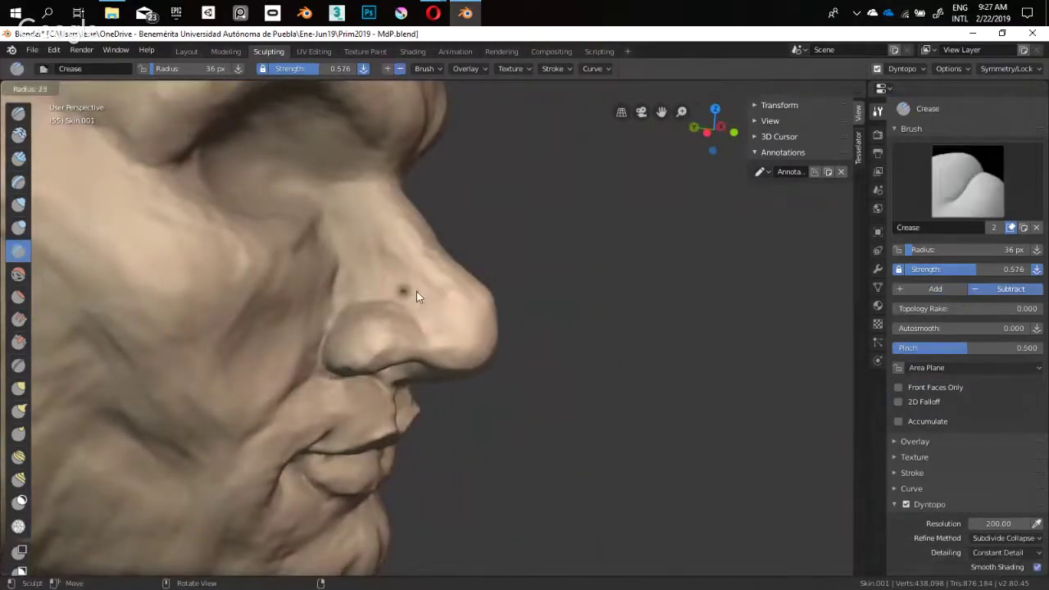
left_click(408, 296)
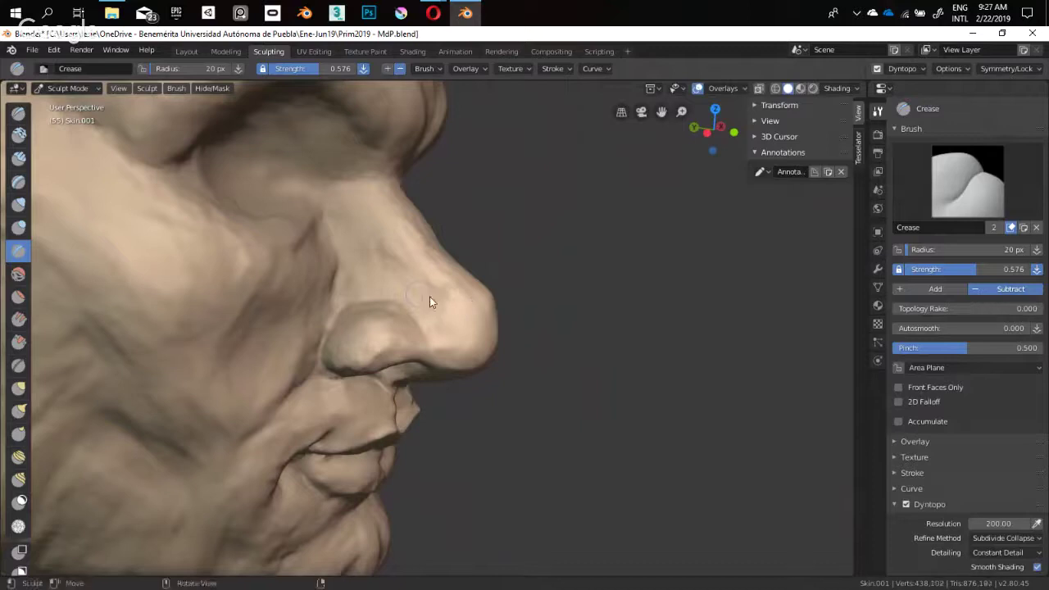
key("f")
left_click(434, 301)
mouse_move(474, 321)
middle_mouse_down()
mouse_move(367, 307)
mouse_move(405, 332)
mouse_move(375, 304)
mouse_move(398, 292)
mouse_move(413, 304)
middle_mouse_up()
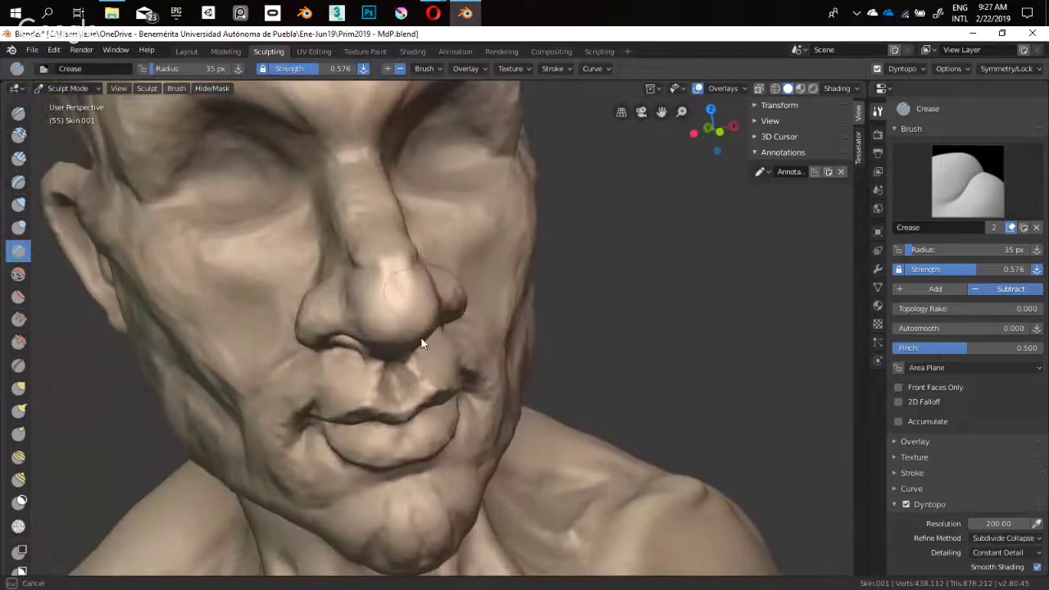
Build up the side of the nose tip with Clay Strips at a 50 px radius
mouse_move(407, 305)
middle_mouse_down()
mouse_move(494, 286)
mouse_move(401, 304)
middle_mouse_up()
key("shift+space")
key("1")
key("f")
left_click(457, 293)
key("f")
left_click(383, 298)
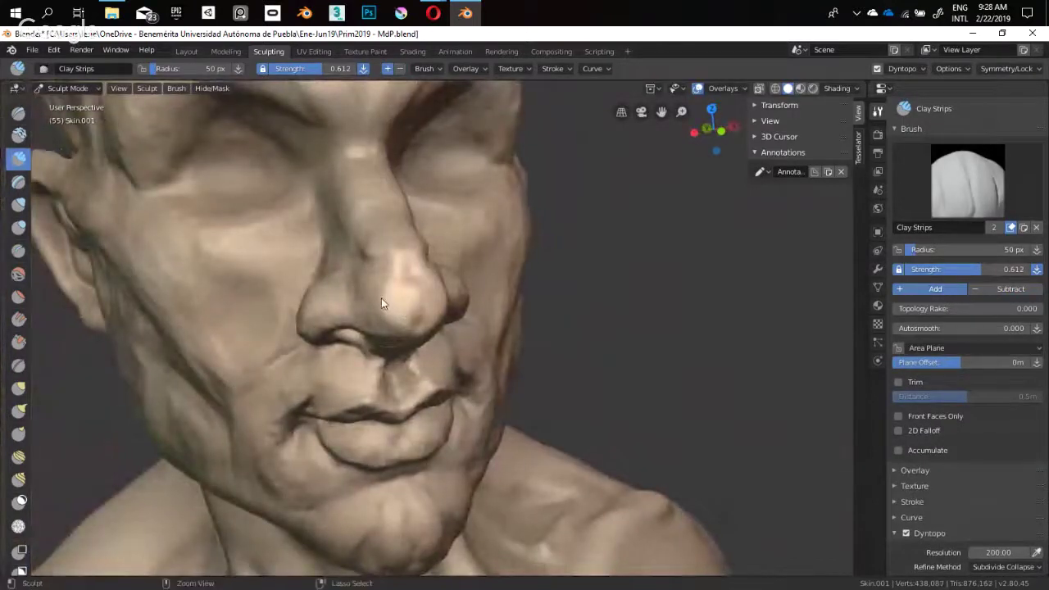
left_click_drag(381, 297, 396, 303)
Set the Crease radius to 31 px for the nose tip, and pull the nose into shape with Snake Hook at 82 px
key("shift+c")
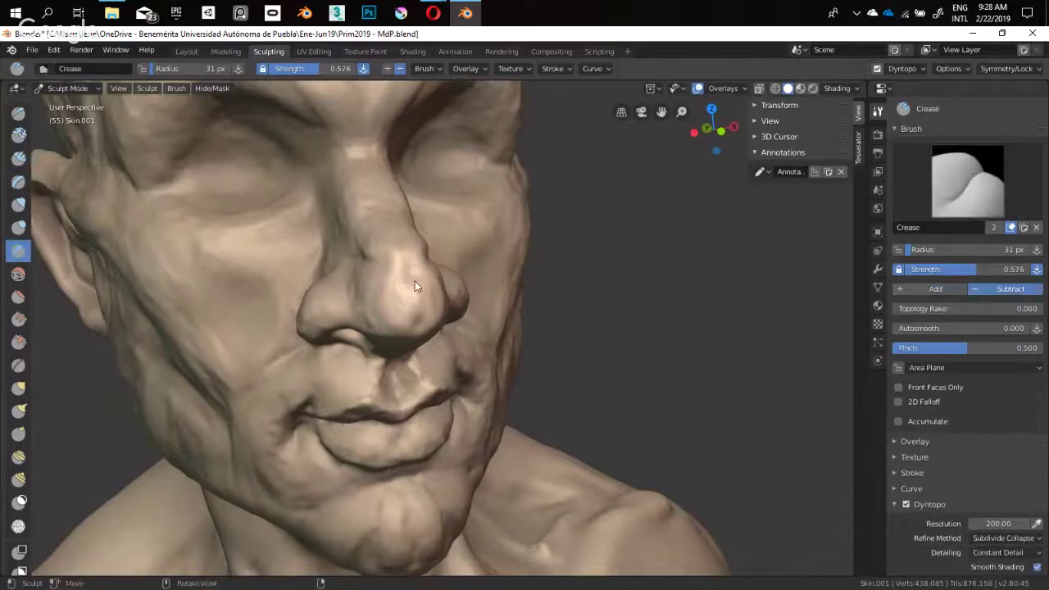
mouse_move(421, 327)
middle_mouse_down()
mouse_move(476, 282)
mouse_move(372, 321)
mouse_move(331, 309)
middle_mouse_up()
left_click(504, 292)
key("k")
left_click_drag(330, 309, 337, 303)
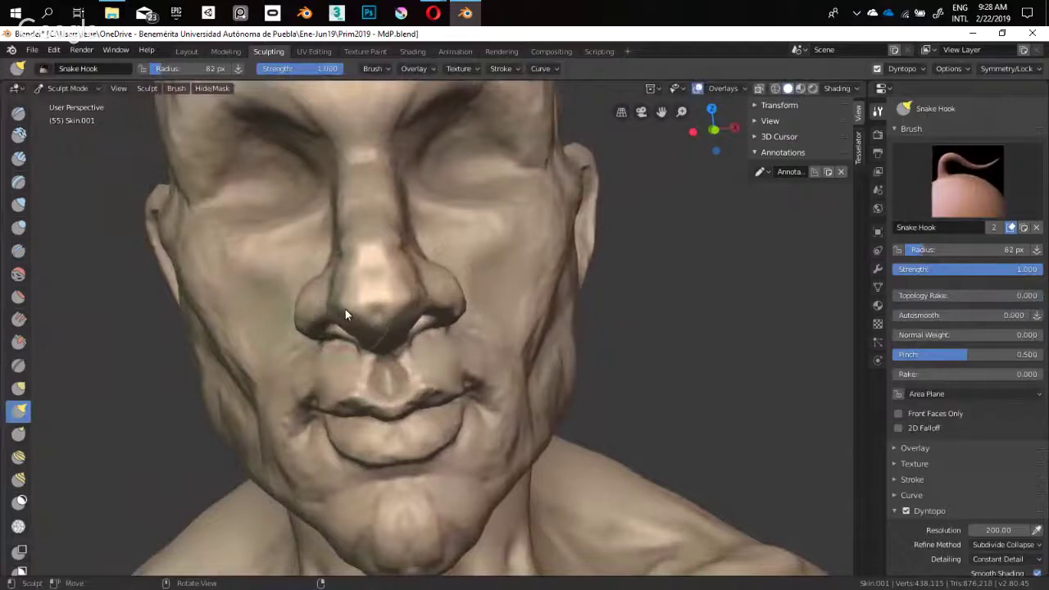
Enlarge the Snake Hook radius to 101 px and reshape the lower nose
mouse_move(345, 309)
middle_mouse_down()
mouse_move(397, 330)
mouse_move(365, 314)
mouse_move(386, 307)
mouse_move(374, 331)
mouse_move(380, 353)
middle_mouse_up()
key("f")
left_click(365, 307)
key("f")
left_click(375, 352)
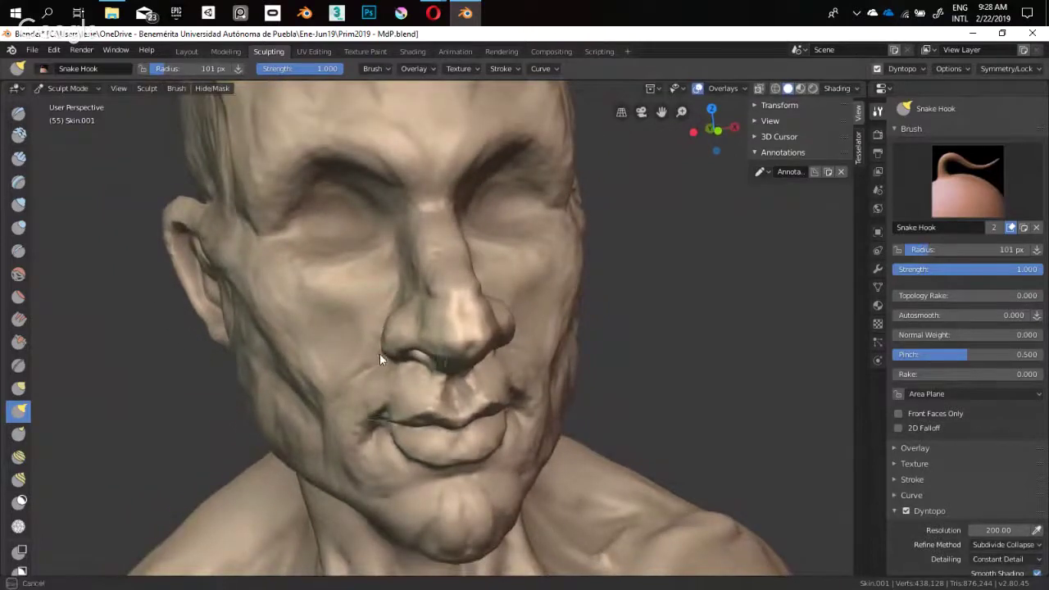
Reduce the Snake Hook radius to 62 px and adjust the nose wing and nostril
middle_click_drag(467, 354, 420, 345)
key("f")
left_click(398, 340)
left_click_drag(415, 345, 414, 344)
middle_click_drag(414, 344, 427, 333)
key("f")
left_click(423, 334)
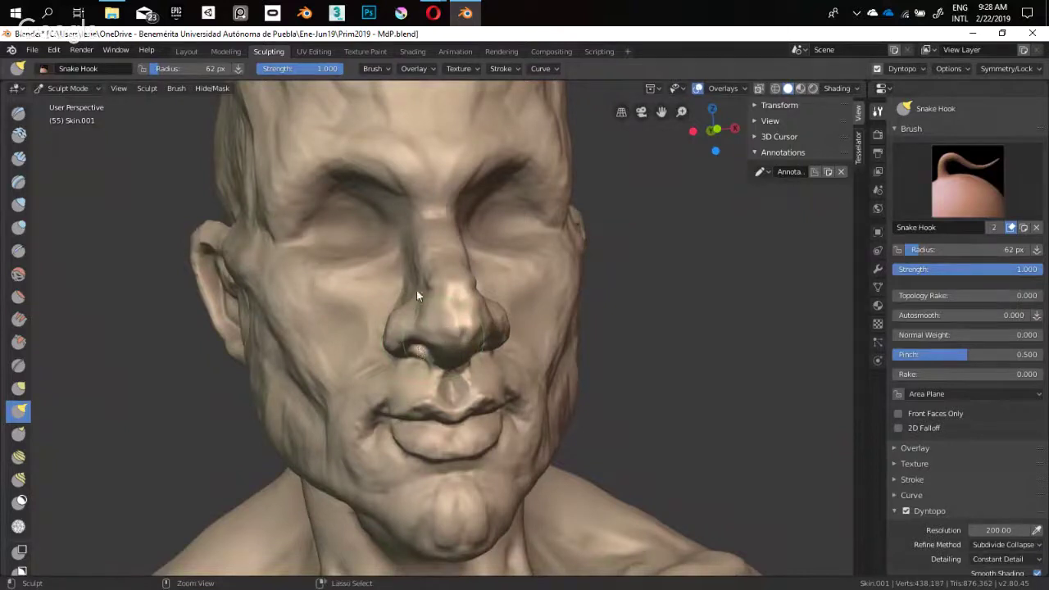
Shape the nostril opening and underside of the nose with Snake Hook and Crease at a 62 px radius
mouse_move(451, 243)
middle_mouse_down()
mouse_move(433, 319)
mouse_move(410, 265)
mouse_move(456, 251)
mouse_move(435, 259)
mouse_move(446, 287)
middle_mouse_up()
left_click_drag(447, 282, 443, 283)
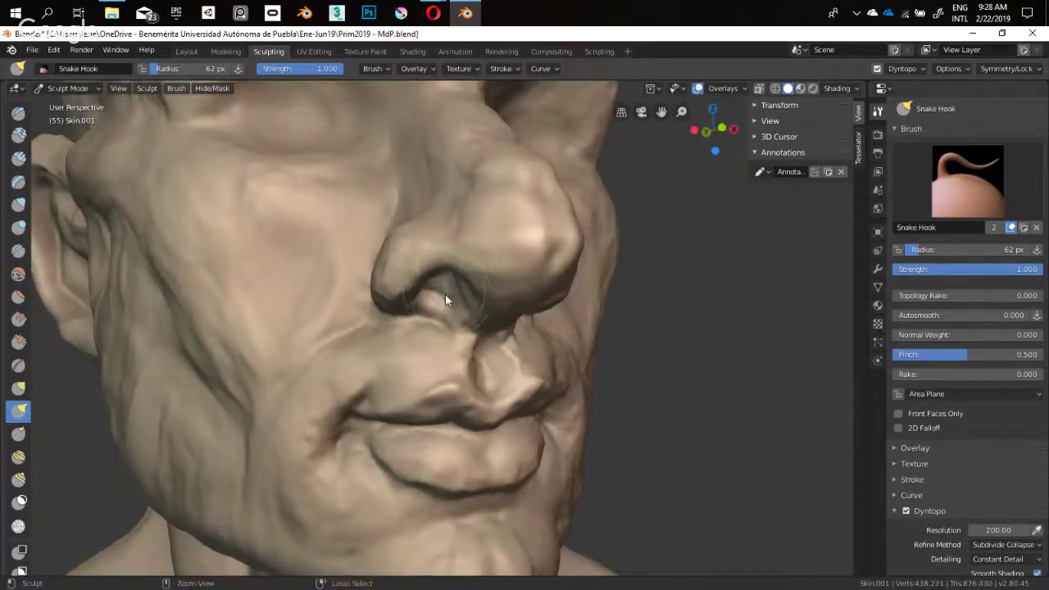
middle_click_drag(442, 295, 480, 265)
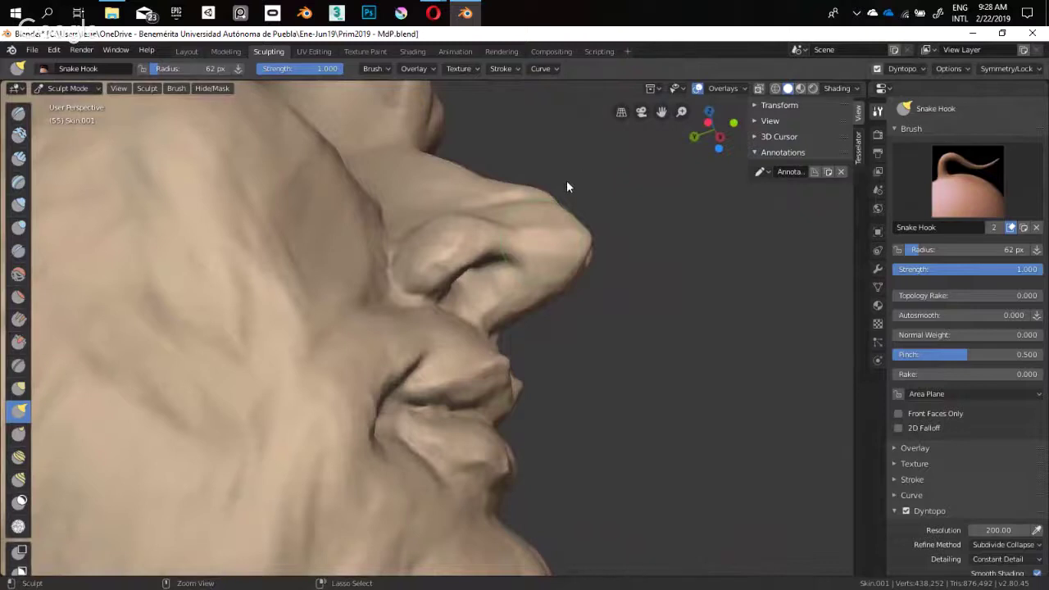
key("shift+c")
middle_click_drag(545, 212, 444, 262)
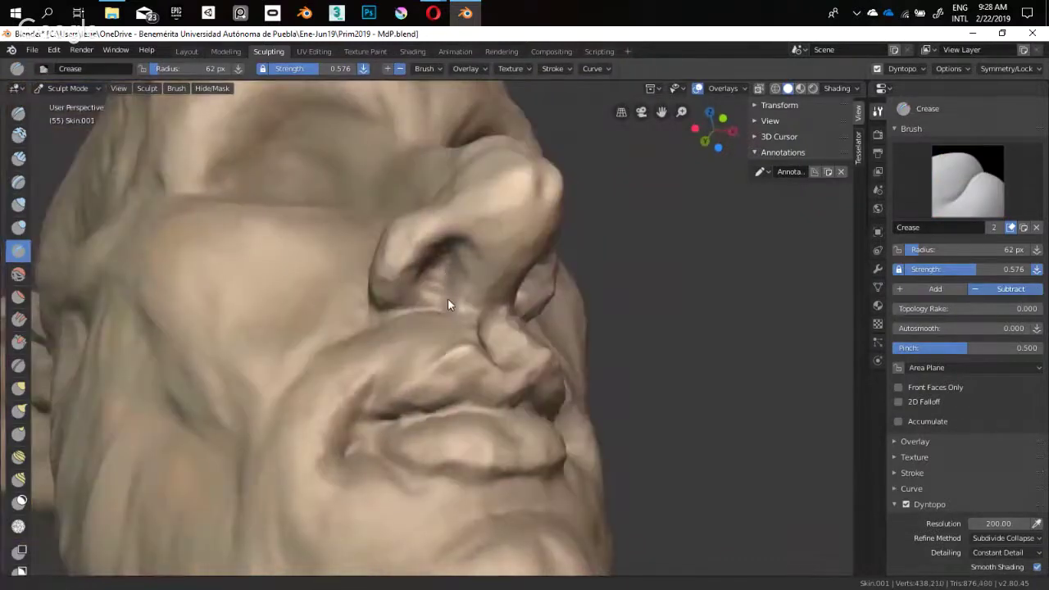
mouse_move(447, 297)
middle_mouse_down()
mouse_move(475, 250)
mouse_move(443, 299)
mouse_move(424, 301)
mouse_move(506, 289)
mouse_move(468, 311)
mouse_move(513, 283)
mouse_move(513, 391)
mouse_move(543, 307)
mouse_move(479, 325)
mouse_move(435, 321)
mouse_move(414, 347)
mouse_move(390, 290)
mouse_move(498, 303)
mouse_move(430, 307)
middle_mouse_up()
key("k")
Switch to Clay Strips at 0.612 strength and set the radius to 61 px for the cheek
key("shift+space")
key("1")
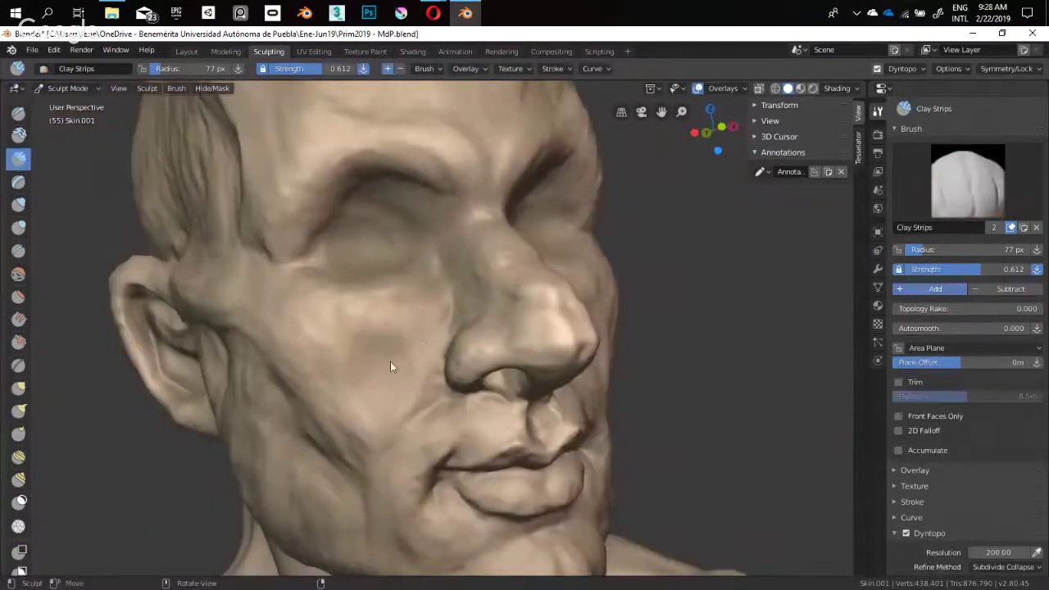
key("f")
left_click(369, 362)
mouse_move(369, 369)
middle_mouse_down()
mouse_move(367, 344)
mouse_move(399, 325)
mouse_move(441, 373)
mouse_move(402, 339)
mouse_move(398, 319)
middle_mouse_up()
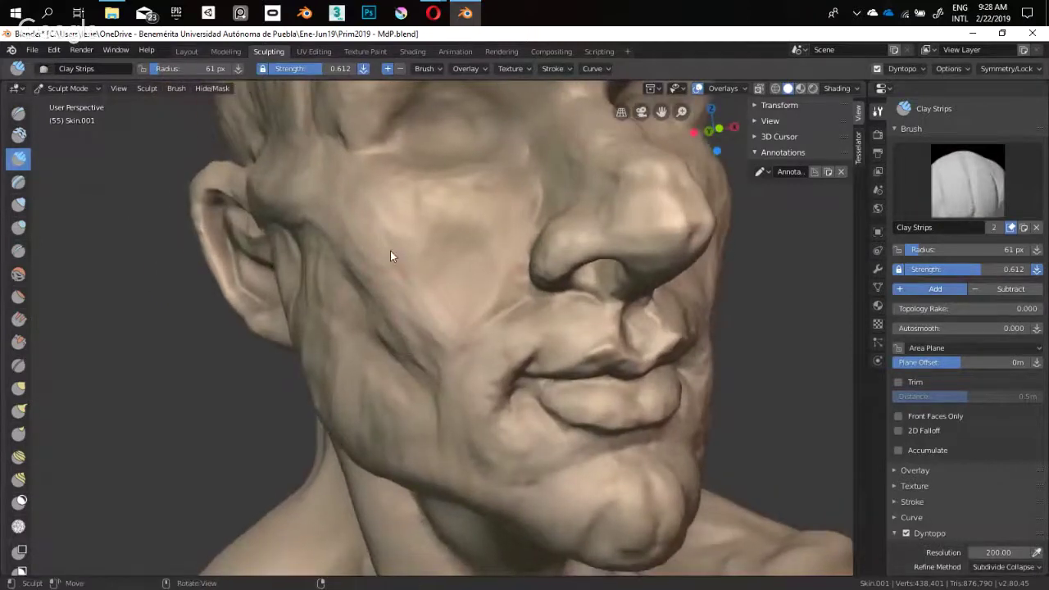
Carve a thin diagonal fold down the front cheek with the Crease brush at a 27 px radius
middle_click_drag(470, 264, 428, 308, "shift")
key("shift+c")
key("f")
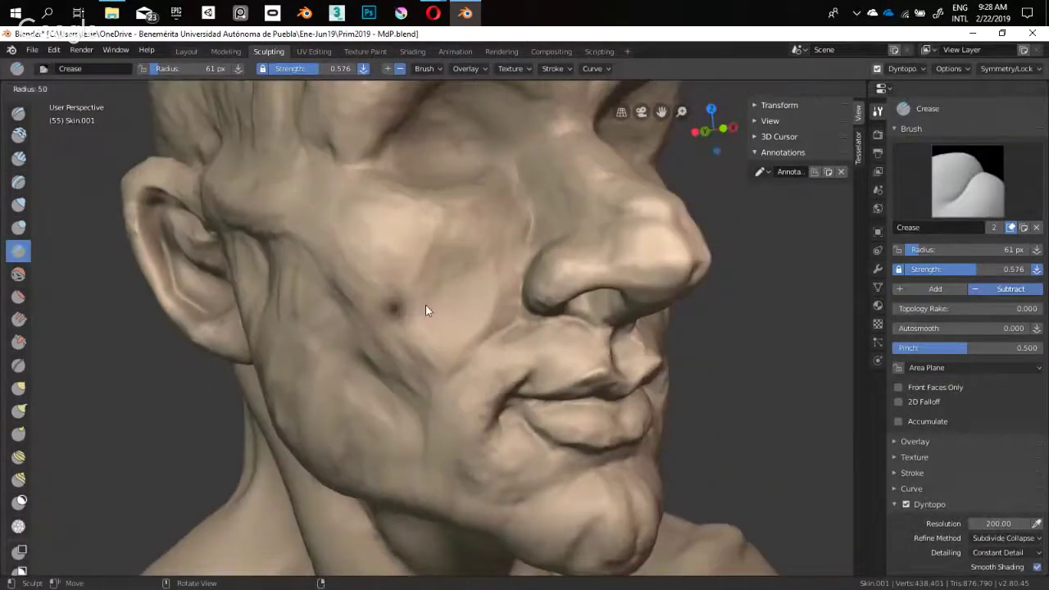
left_click(417, 294)
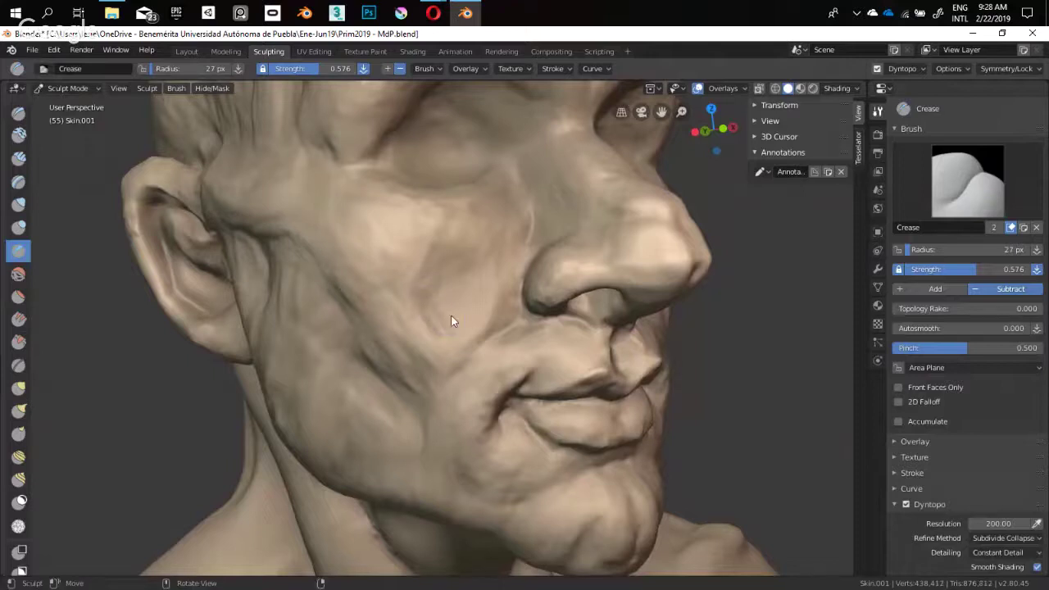
middle_click_drag(457, 328, 426, 289)
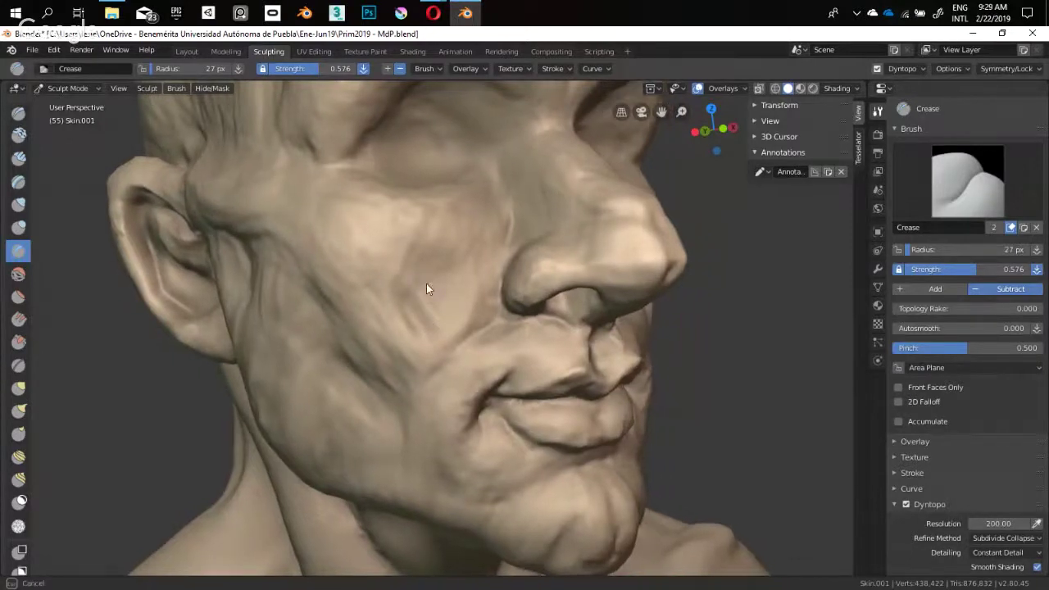
left_click_drag(426, 284, 427, 291)
Reduce the Crease radius to 19 px and carve a second fold in the cheek closer to the nose
mouse_move(427, 290)
middle_mouse_down()
mouse_move(428, 334)
mouse_move(407, 307)
mouse_move(435, 322)
mouse_move(464, 292)
mouse_move(447, 265)
mouse_move(466, 318)
middle_mouse_up()
key("f")
left_click(415, 289)
key("f")
left_click(421, 298)
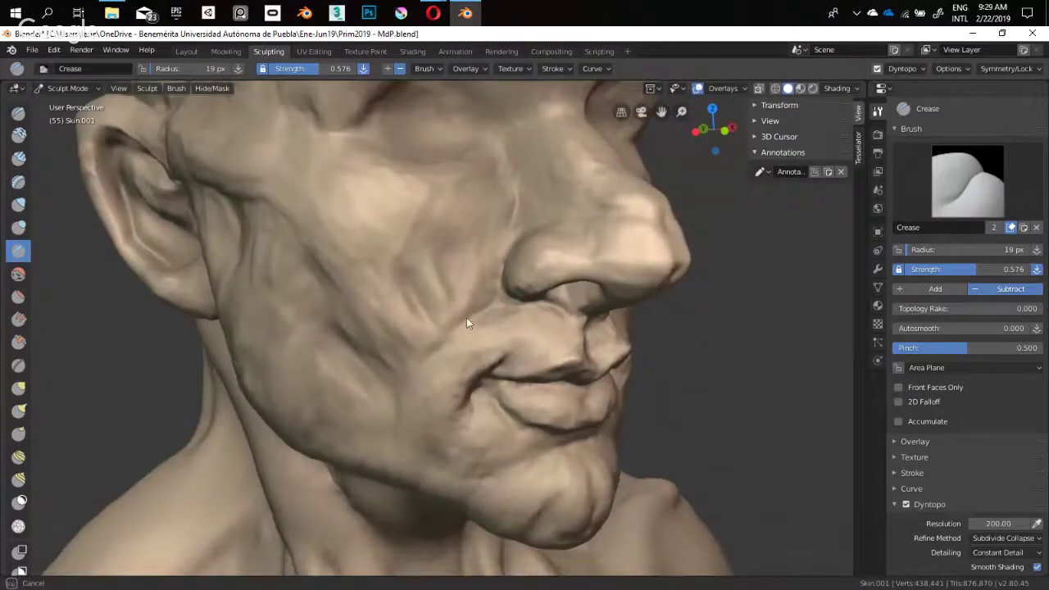
left_click_drag(418, 277, 442, 296)
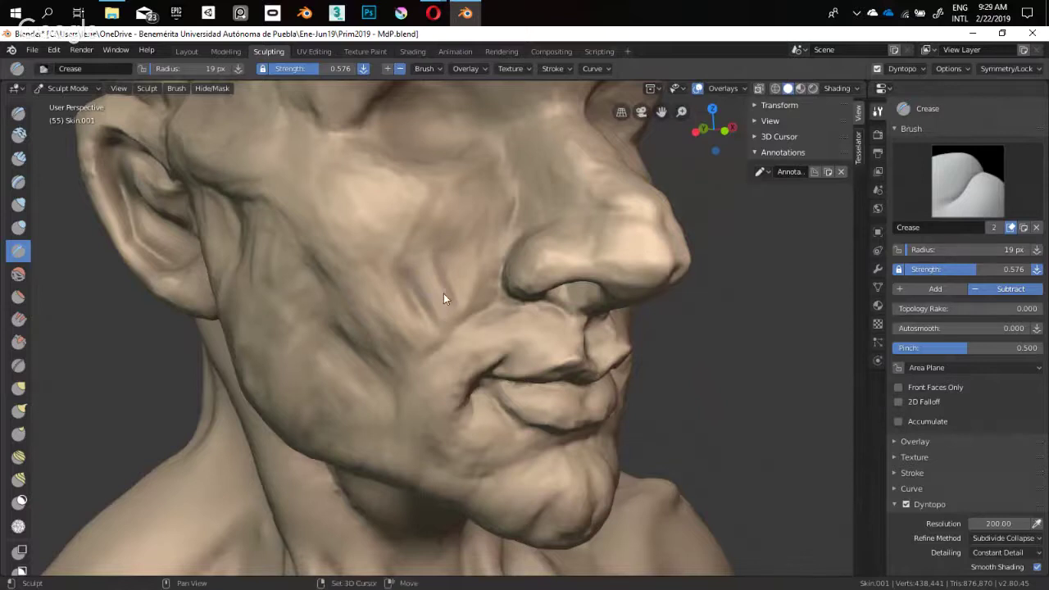
Set the Crease radius to 30 px and deepen the groove running from under the cheekbone toward the mouth corner
mouse_move(444, 293)
middle_mouse_down()
mouse_move(462, 277)
mouse_move(385, 286)
middle_mouse_up()
key("f")
left_click(390, 286)
left_click_drag(410, 331, 431, 358)
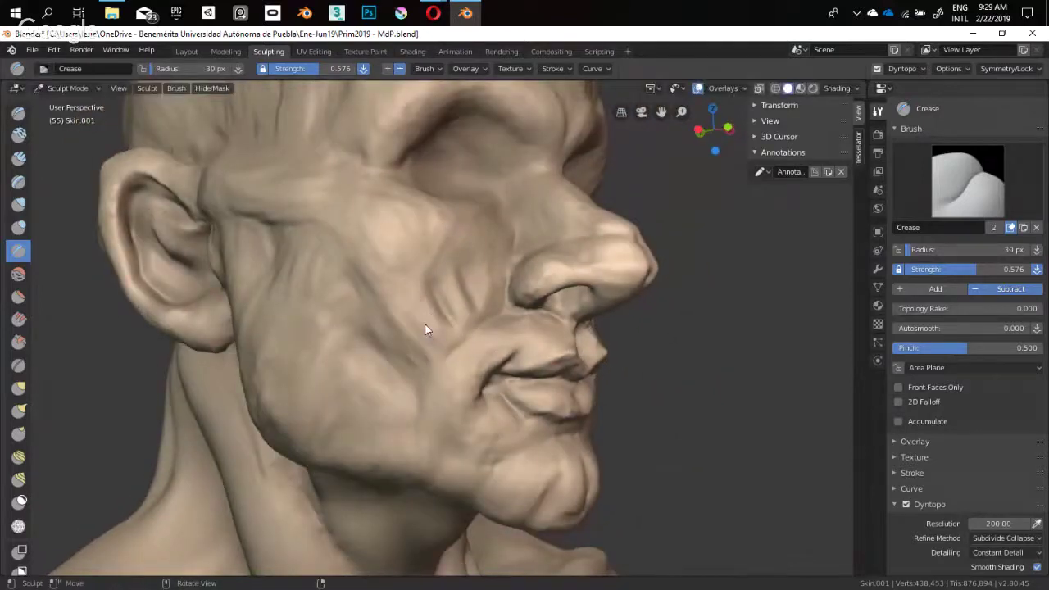
mouse_move(426, 325)
middle_mouse_down()
mouse_move(452, 324)
mouse_move(398, 332)
mouse_move(464, 305)
mouse_move(434, 318)
mouse_move(432, 299)
middle_mouse_up()
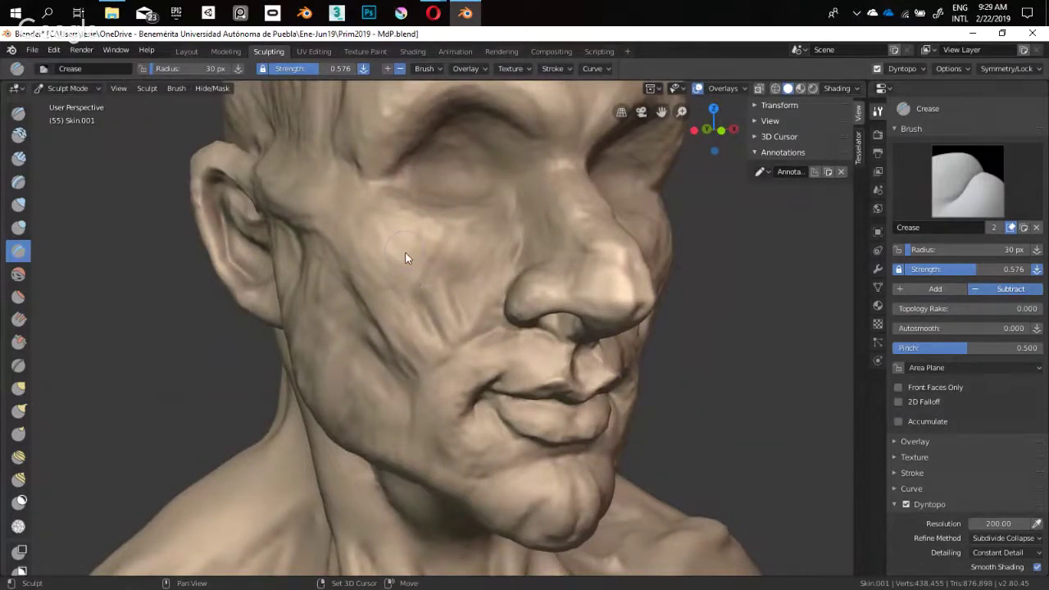
Set the Crease radius to 24 px and rework the fold between the cheekbone and the nostril
middle_click_drag(405, 257, 399, 308)
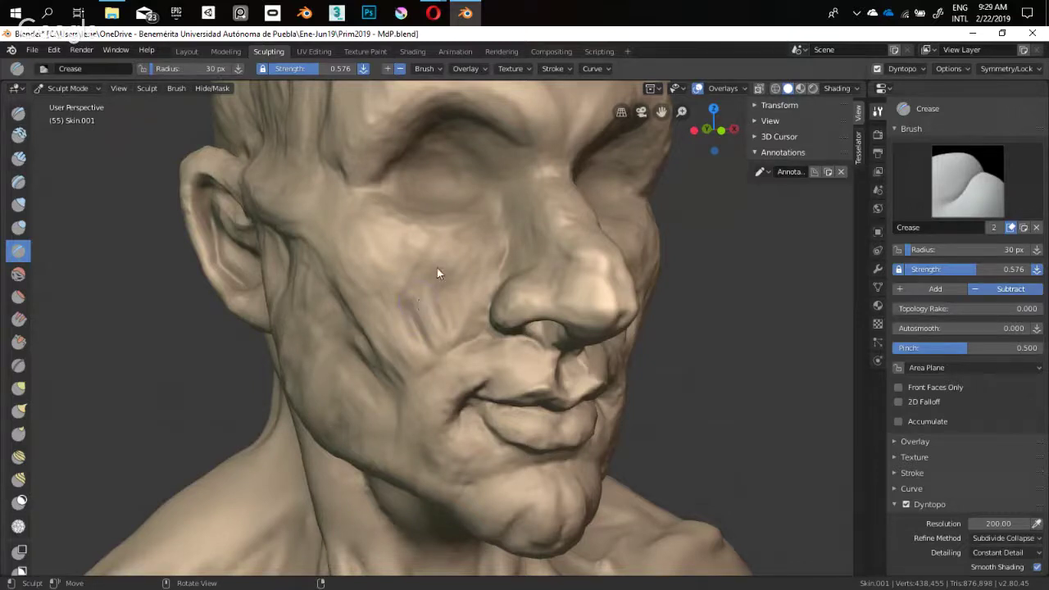
left_click_drag(439, 284, 453, 334)
key("f")
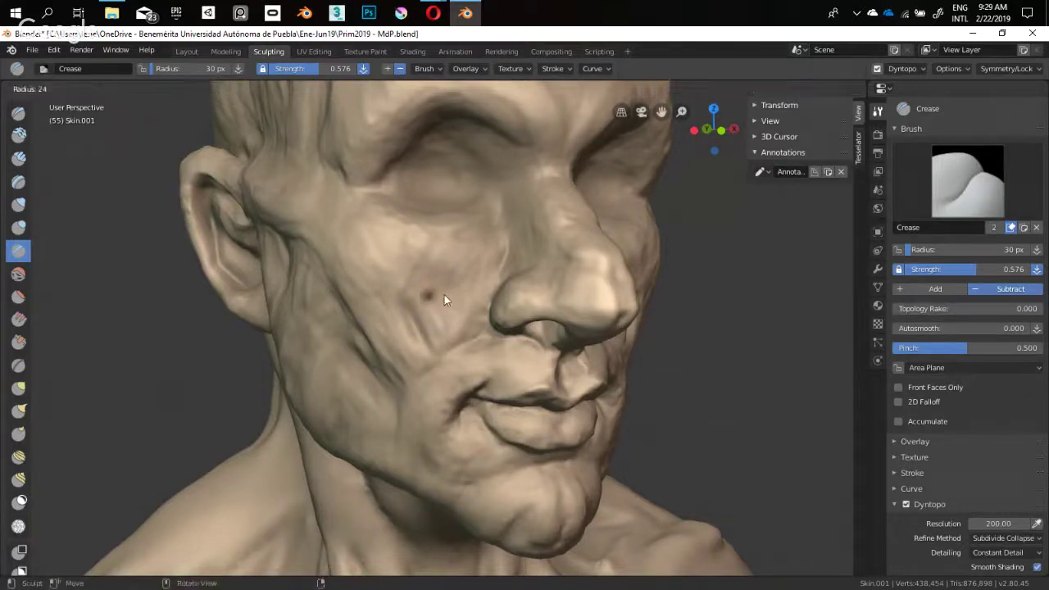
left_click(445, 294)
left_click_drag(441, 291, 453, 329)
left_click(454, 329)
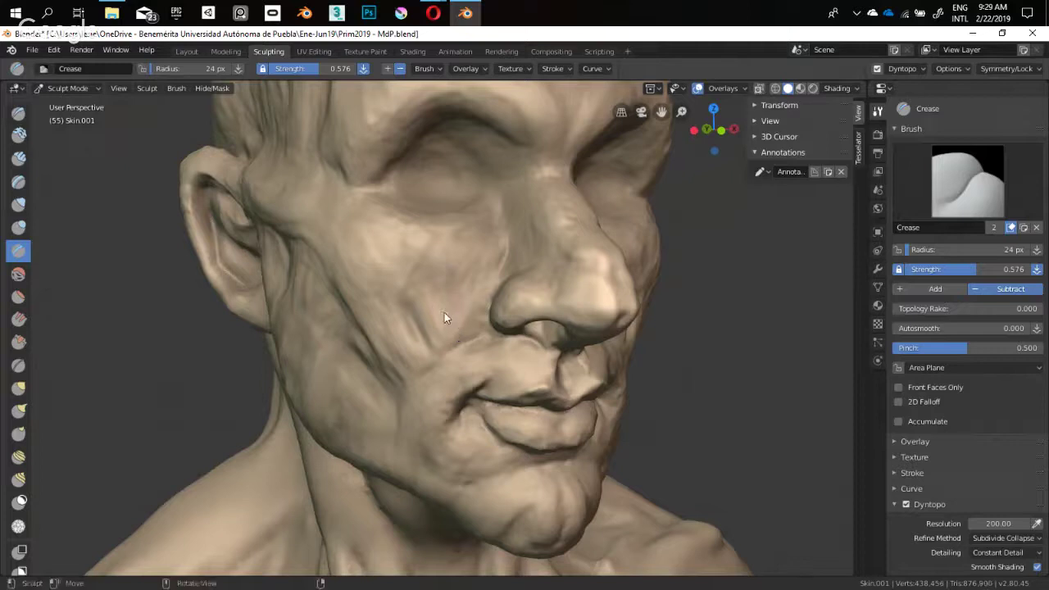
Crease the narrow muscle folds beside the nose wing, from below the eye socket toward the upper lip
mouse_move(444, 314)
middle_mouse_down()
mouse_move(405, 286)
mouse_move(436, 285)
middle_mouse_up()
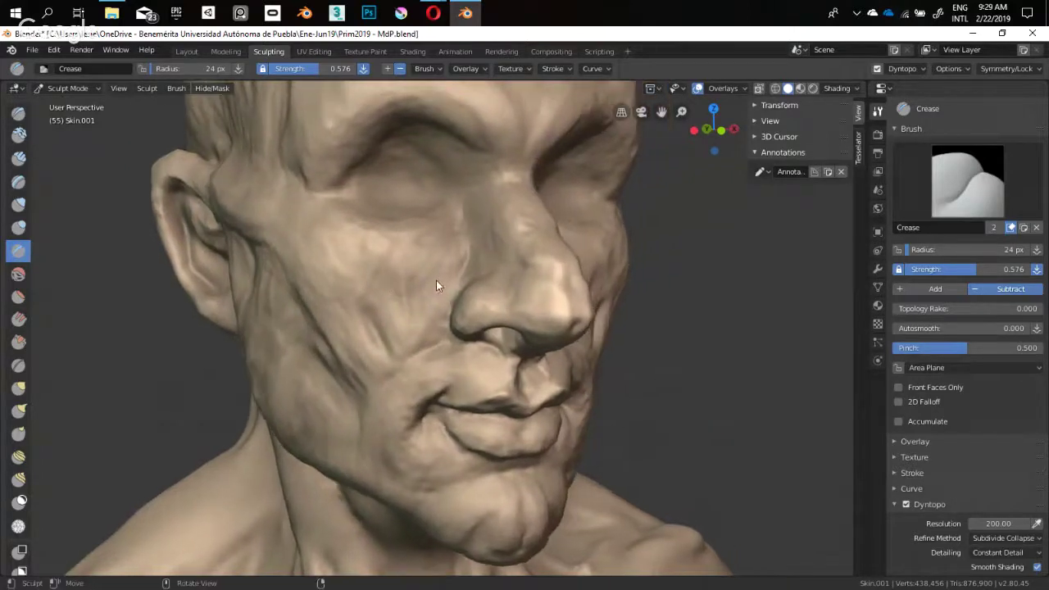
mouse_move(436, 280)
left_mouse_down()
mouse_move(435, 304)
mouse_move(442, 292)
left_mouse_up()
mouse_move(434, 283)
middle_mouse_down()
mouse_move(495, 314)
mouse_move(420, 280)
mouse_move(445, 304)
mouse_move(468, 297)
mouse_move(471, 266)
mouse_move(442, 274)
mouse_move(448, 293)
mouse_move(480, 281)
mouse_move(448, 293)
mouse_move(447, 275)
mouse_move(496, 220)
mouse_move(459, 253)
mouse_move(452, 277)
middle_mouse_up()
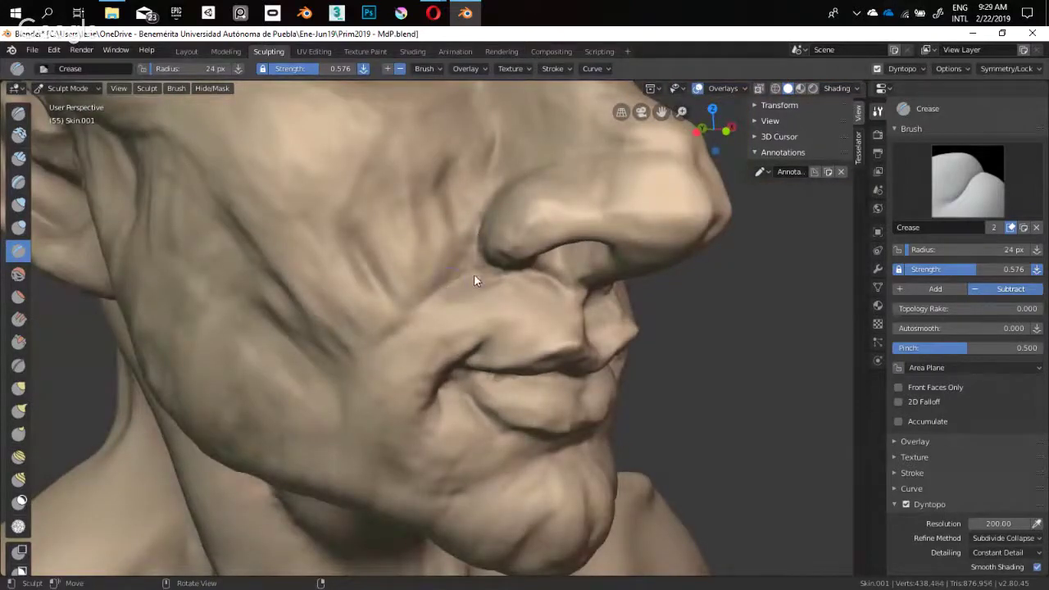
left_click_drag(474, 245, 440, 162)
Mark the hollow below the collarbone and the triangle at the neck base with annotations, erase them and return to the cheek
mouse_move(440, 162)
middle_mouse_down("ctrl")
mouse_move(451, 350)
mouse_move(380, 279)
mouse_move(370, 292)
mouse_move(385, 291)
middle_mouse_up("ctrl")
key("d")
left_click_drag(380, 280, 419, 283)
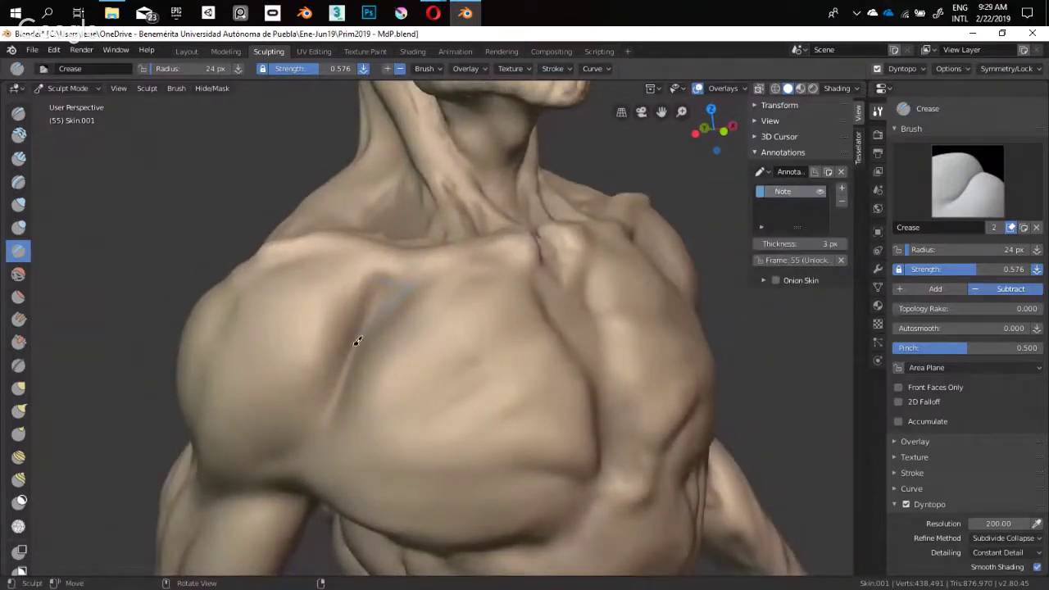
mouse_move(377, 313)
middle_mouse_down()
mouse_move(439, 262)
mouse_move(450, 402)
mouse_move(444, 363)
mouse_move(424, 387)
mouse_move(474, 373)
middle_mouse_up()
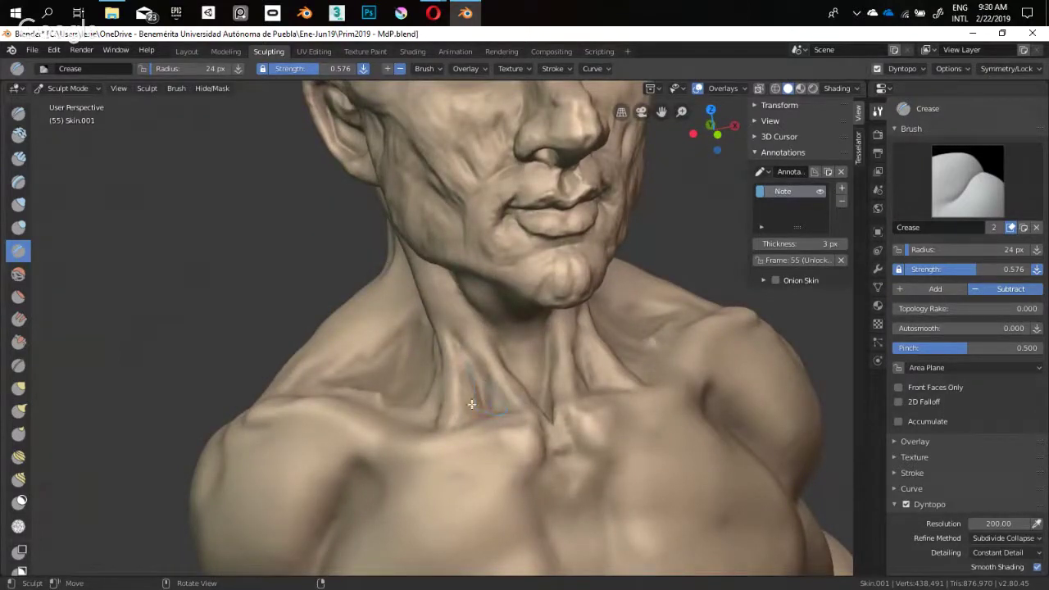
middle_click_drag(470, 349, 470, 360, "shift")
mouse_move(494, 283)
middle_mouse_down("shift")
mouse_move(495, 344)
mouse_move(533, 360)
middle_mouse_up("shift")
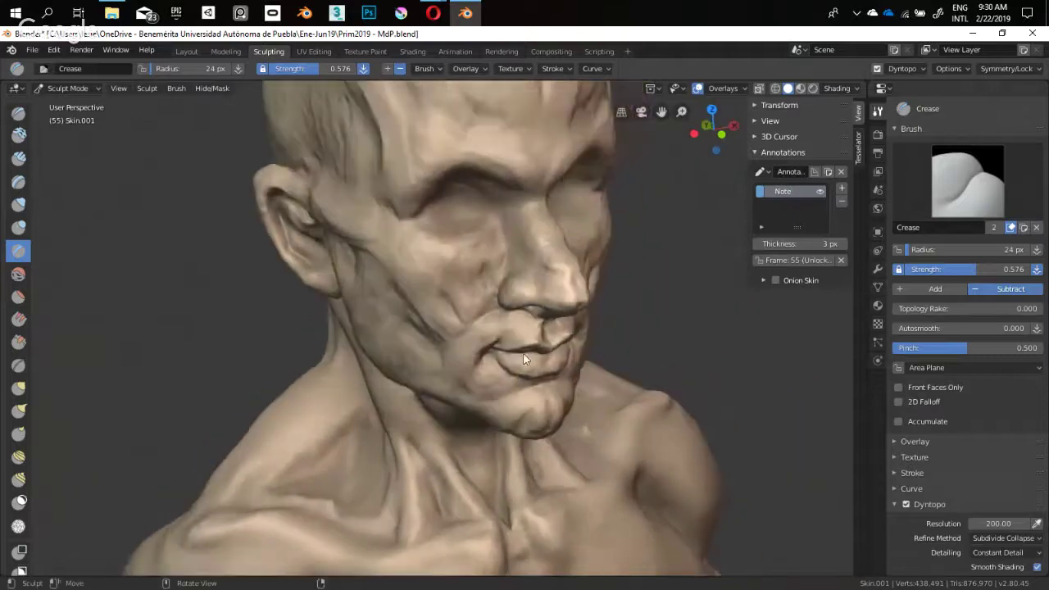
mouse_move(484, 385)
middle_mouse_down("ctrl")
mouse_move(451, 299)
mouse_move(436, 294)
mouse_move(458, 273)
middle_mouse_up("ctrl")
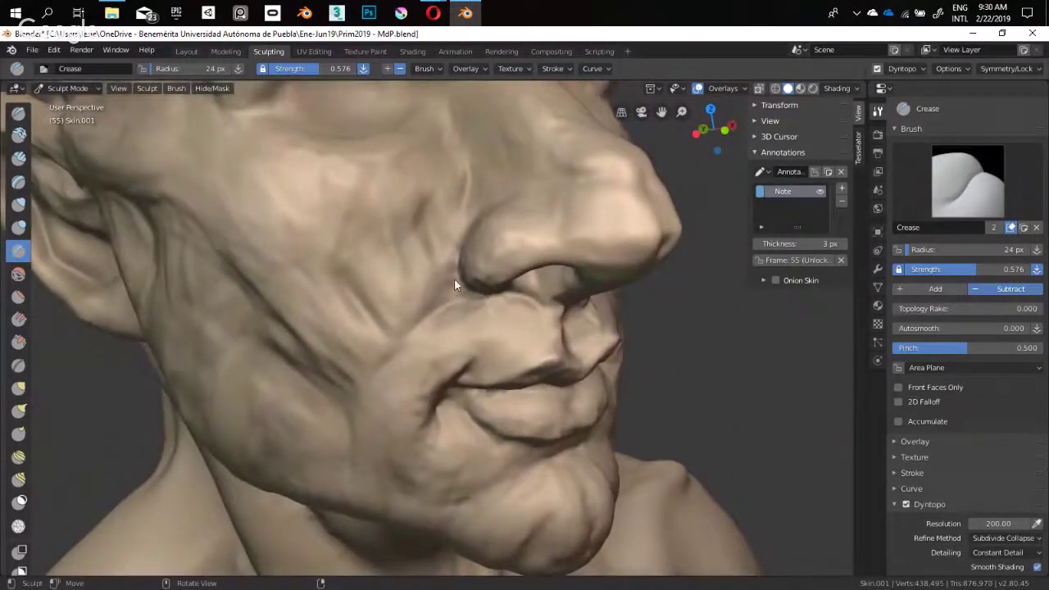
Switch to Clay Strips at a 35 px radius and 0.630 strength and build up a strip beside the nose wing
key("shift+space")
left_click(446, 221)
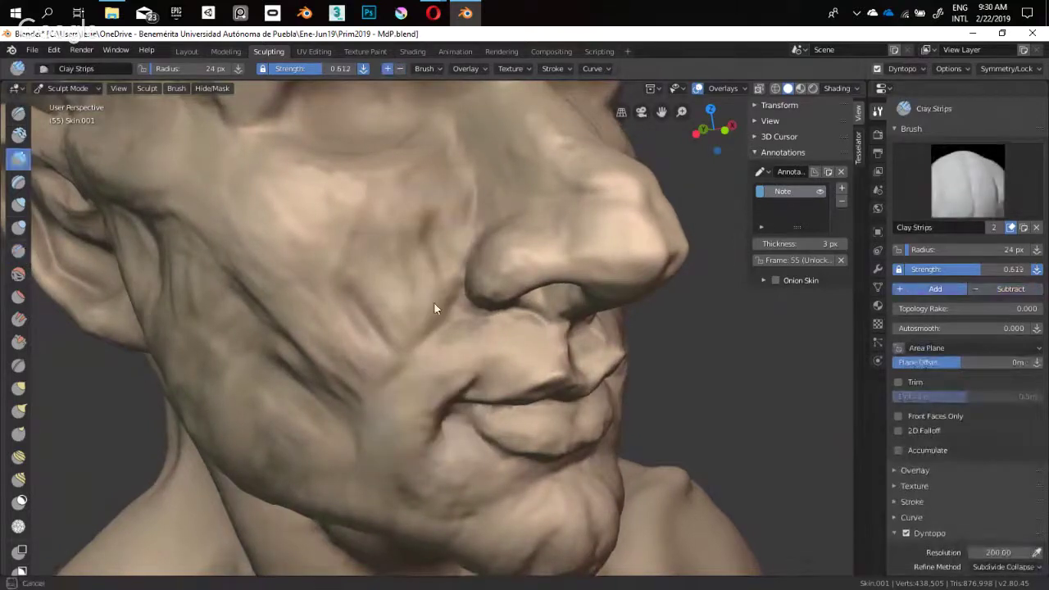
middle_click_drag(435, 304, 434, 297)
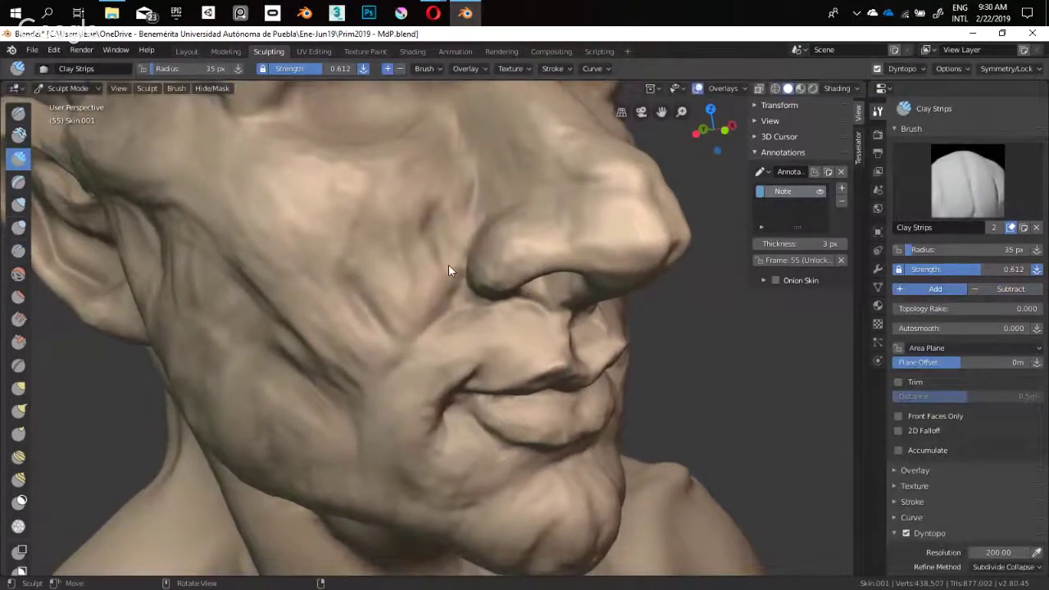
key("shift+f")
left_click(453, 275)
mouse_move(455, 284)
left_mouse_down()
mouse_move(444, 304)
mouse_move(468, 192)
left_mouse_up()
Set the Clay Strips radius to 29 px and build the muscle band from the inner eye corner down the nose side
middle_click_drag(467, 183, 445, 265, "shift")
key("f")
left_click(452, 226)
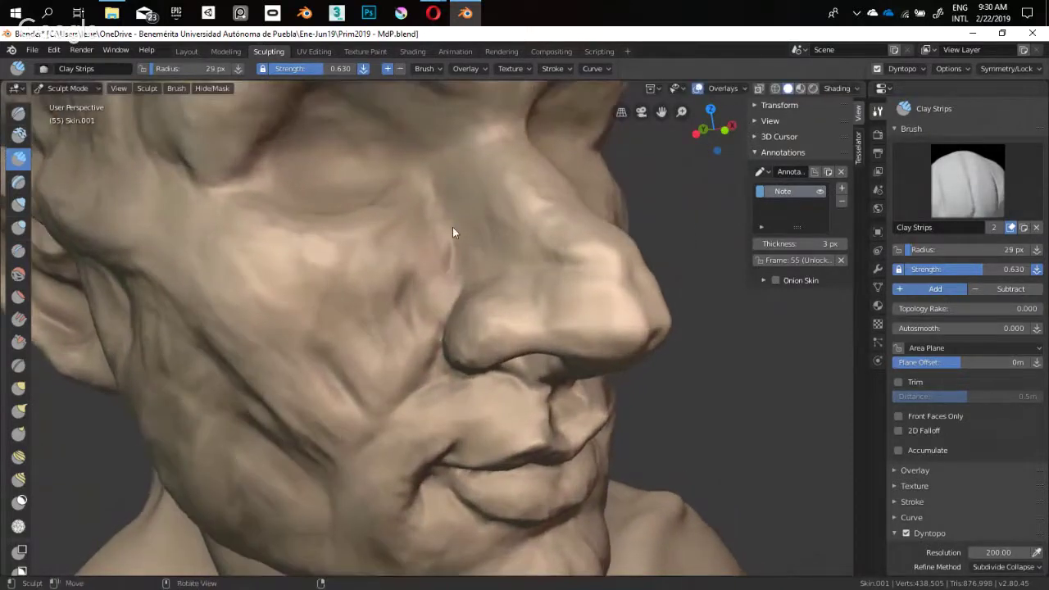
middle_click_drag(476, 228, 495, 311, "shift")
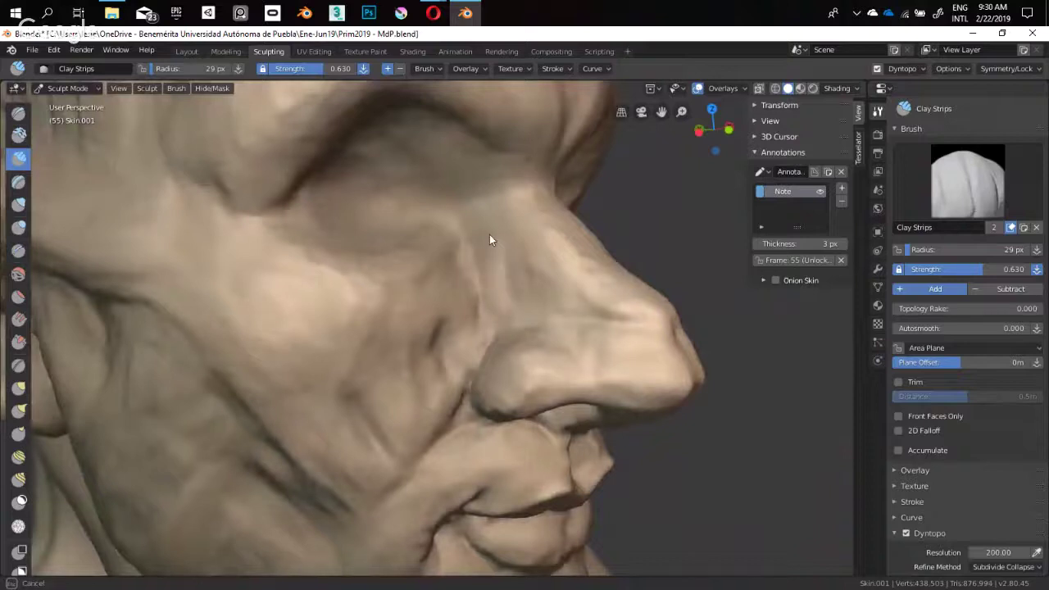
mouse_move(489, 238)
middle_mouse_down()
mouse_move(470, 244)
mouse_move(460, 269)
mouse_move(445, 257)
mouse_move(453, 268)
mouse_move(434, 273)
mouse_move(447, 340)
mouse_move(459, 260)
mouse_move(418, 337)
mouse_move(416, 298)
middle_mouse_up()
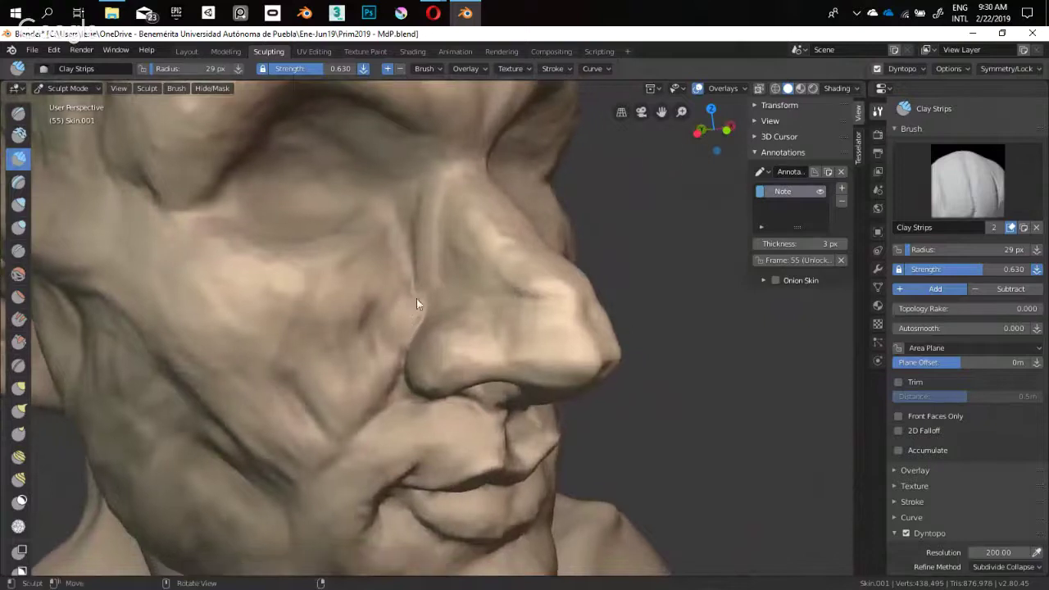
left_click(901, 69)
left_click(900, 70)
left_click(900, 70)
left_click(902, 68)
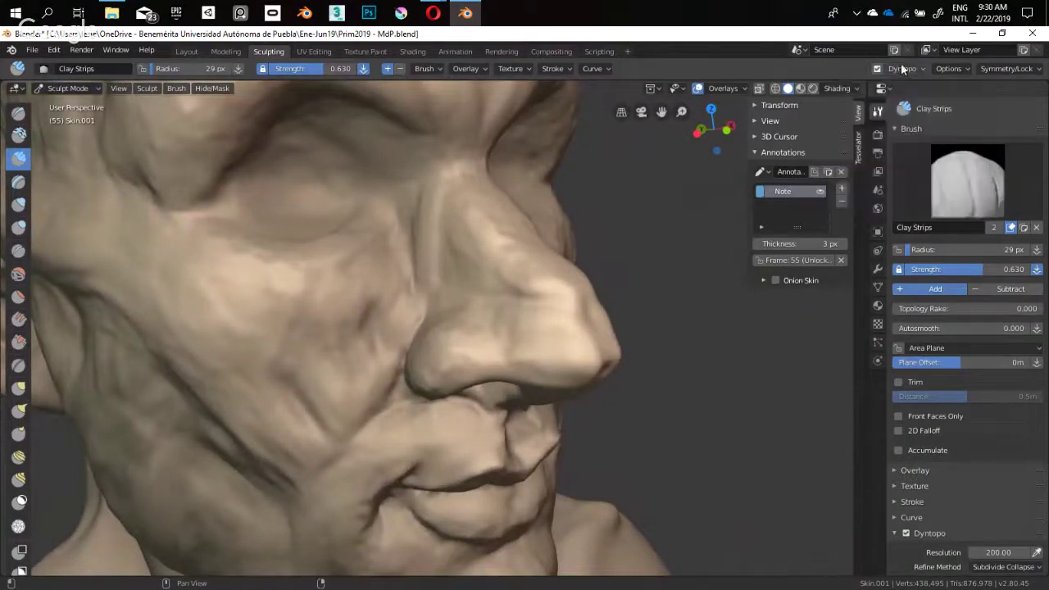
left_click(902, 69)
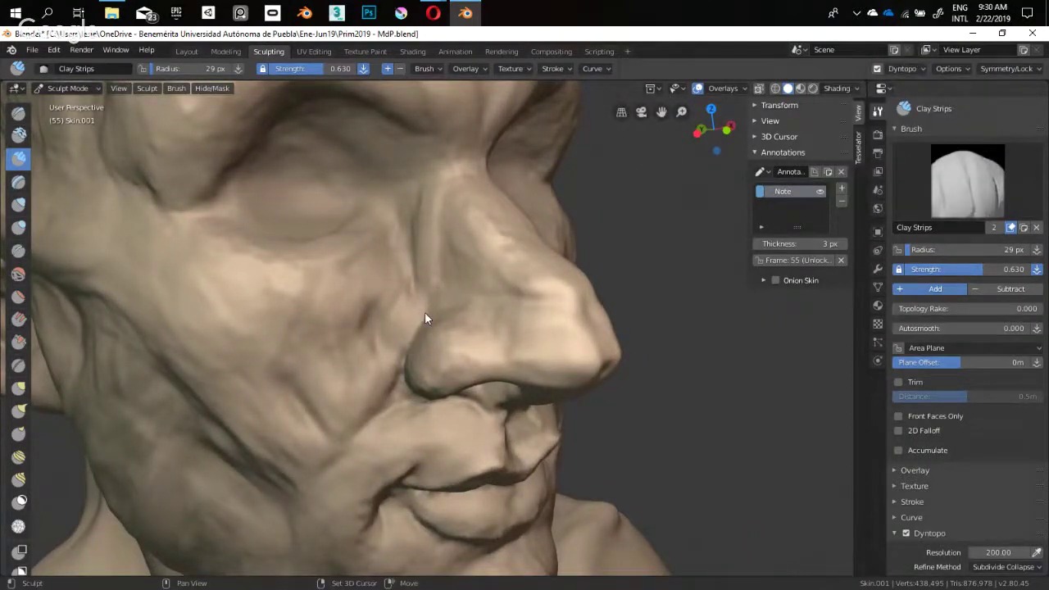
Add another short clay strip where the cheek meets the side of the nose
mouse_move(425, 311)
middle_mouse_down()
mouse_move(461, 300)
mouse_move(441, 328)
middle_mouse_up()
mouse_move(474, 283)
middle_mouse_down()
mouse_move(475, 258)
mouse_move(428, 322)
mouse_move(456, 348)
mouse_move(415, 252)
middle_mouse_up()
left_click_drag(414, 258, 407, 285)
mouse_move(407, 284)
middle_mouse_down()
mouse_move(467, 288)
mouse_move(464, 275)
middle_mouse_up()
Switch to the Crease brush at a 28 px radius and cut the fold between the cheek and the nose wing
key("shift+c")
left_click(446, 318)
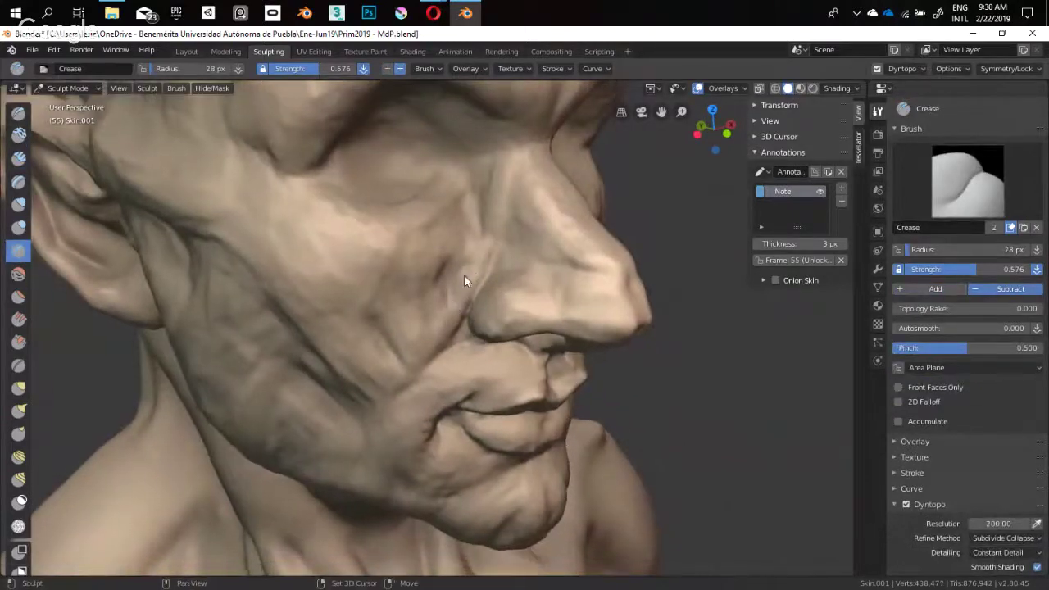
left_click_drag(464, 275, 447, 299)
middle_click_drag(447, 299, 401, 228)
left_click_drag(435, 326, 435, 326)
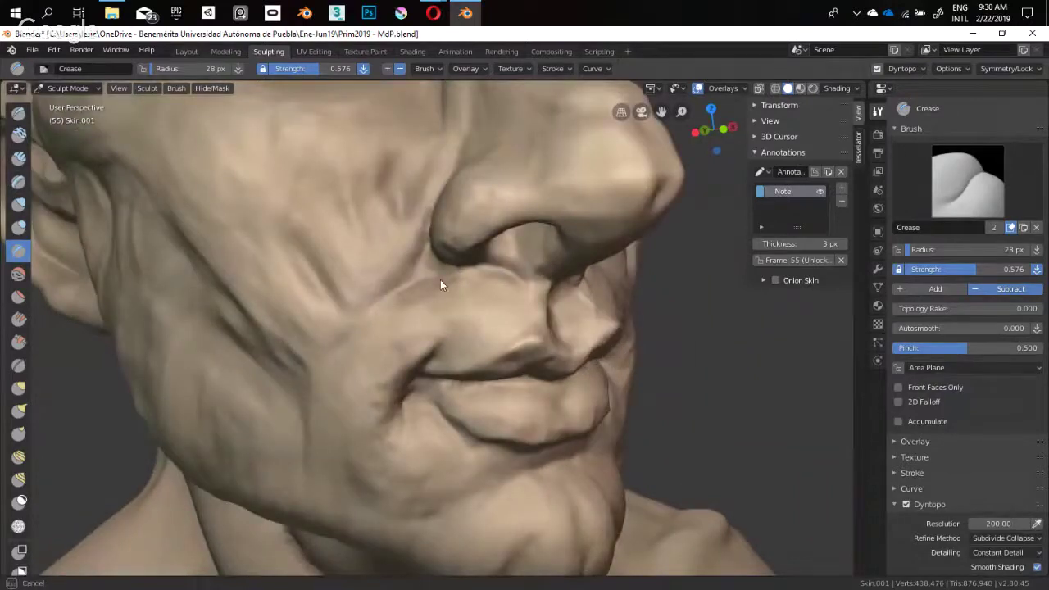
Set the Crease radius to 44 px and deepen the groove from below the nostril wing along the top of the upper lip
mouse_move(429, 271)
middle_mouse_down()
mouse_move(495, 261)
mouse_move(420, 251)
mouse_move(384, 298)
middle_mouse_up()
key("f")
left_click(413, 263)
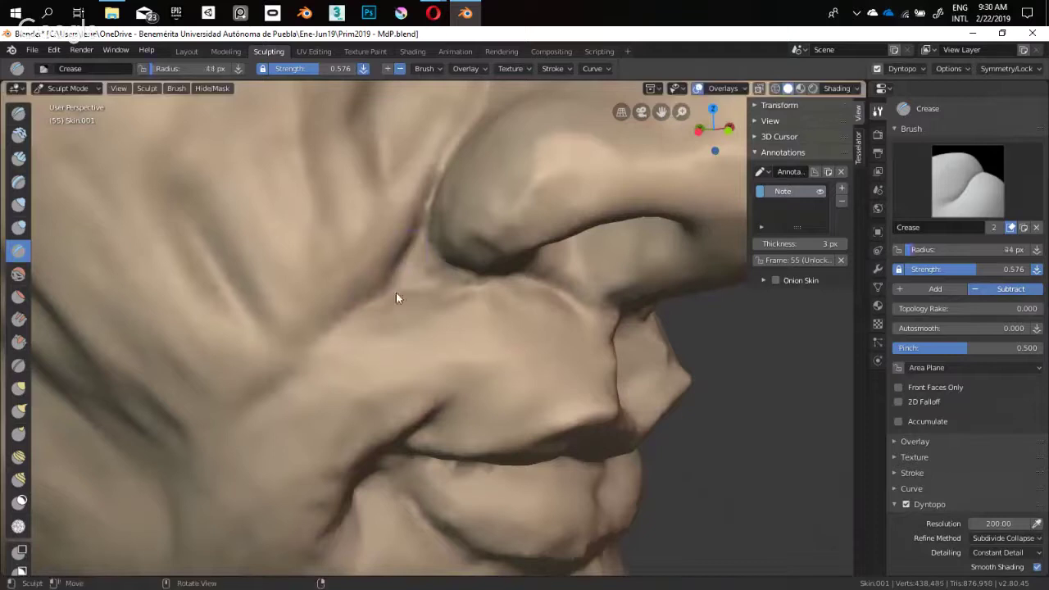
left_click_drag(467, 264, 385, 293)
left_click_drag(464, 264, 373, 298)
left_click_drag(468, 263, 401, 299)
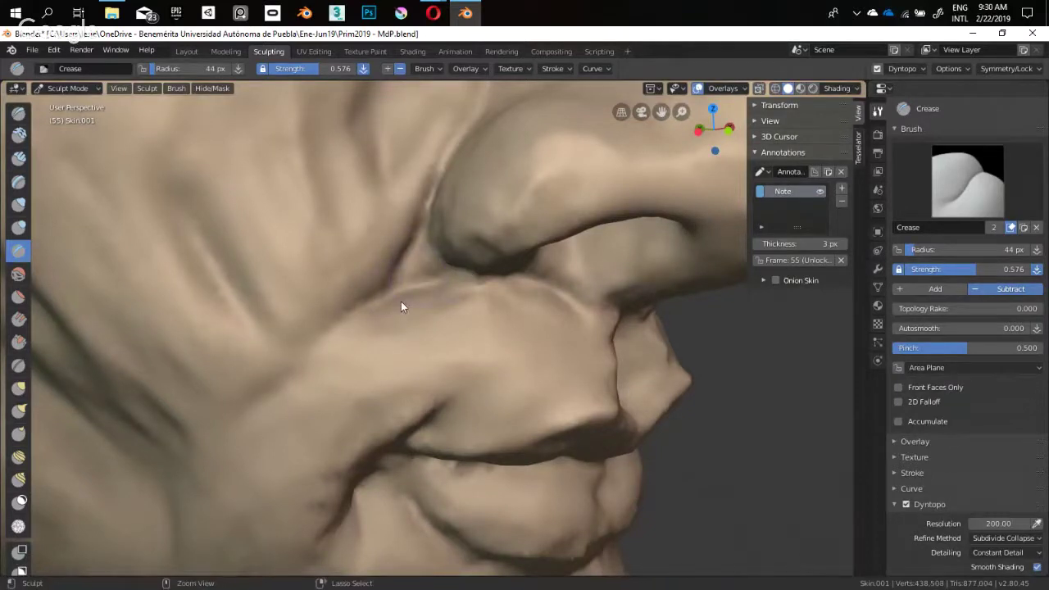
scroll(400, 306, "down", 5)
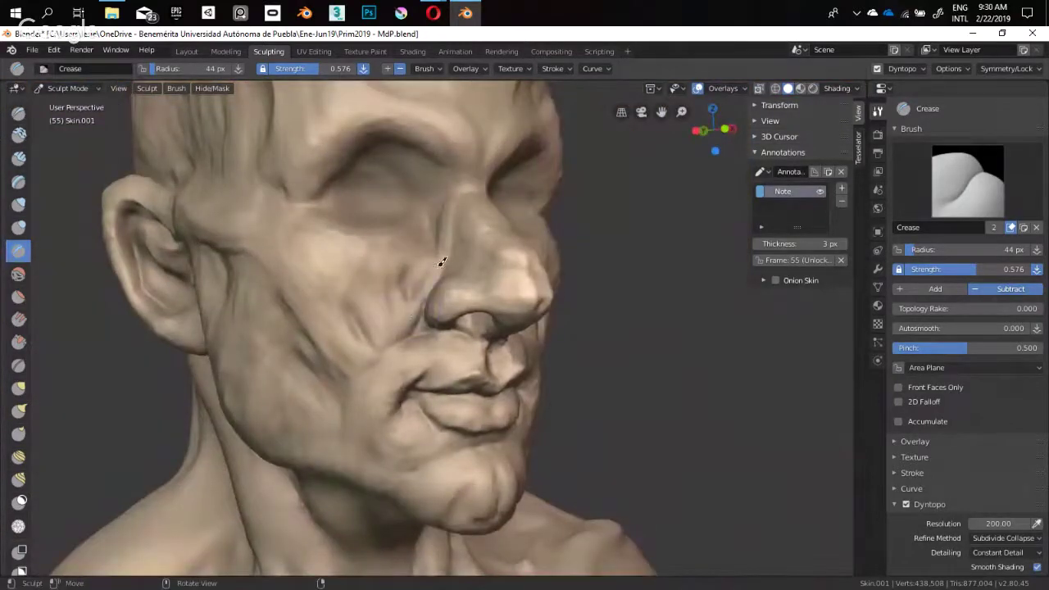
Change the annotation colour of the line beside the nose to bright cyan
left_click(761, 191)
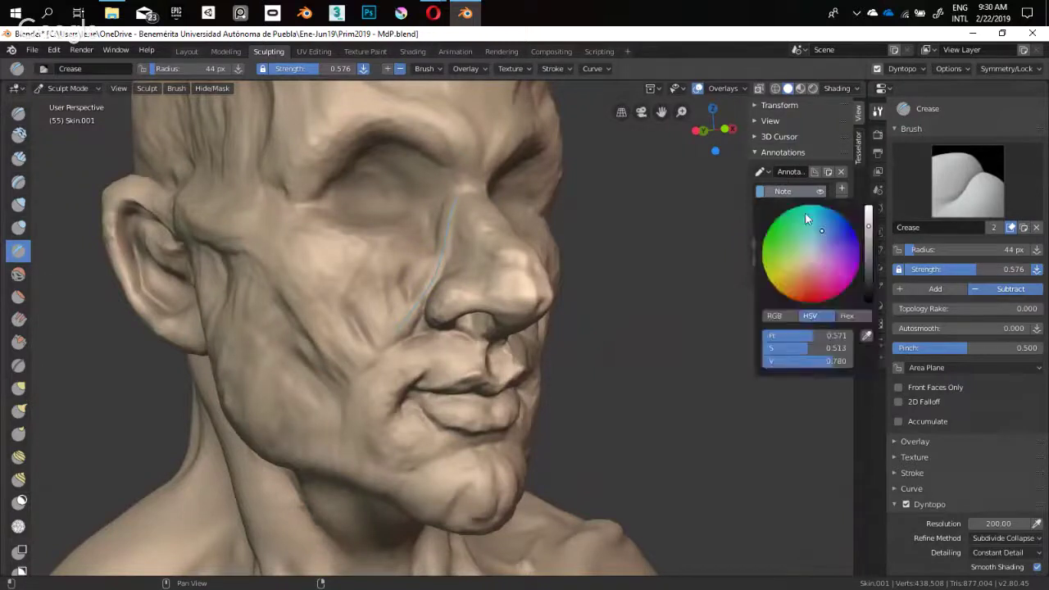
left_click(806, 211)
left_click_drag(868, 211, 869, 196)
middle_click_drag(466, 309, 483, 300, "shift")
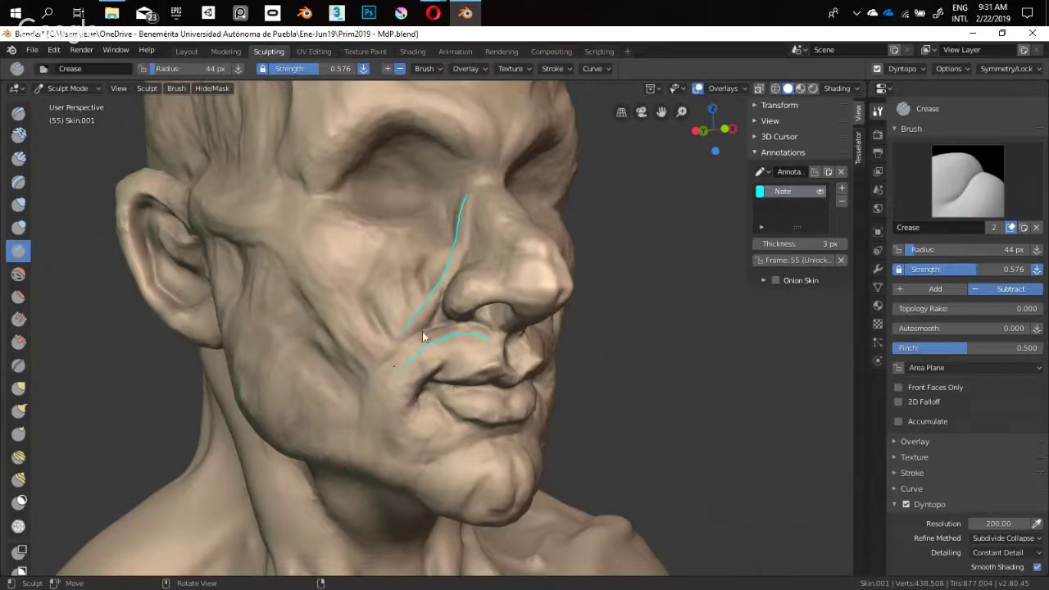
Annotate the arc above the upper lip, the line down from the mouth corner and the outline of the chin
mouse_move(486, 334)
left_mouse_down()
mouse_move(456, 321)
mouse_move(403, 347)
left_mouse_up()
left_click_drag(422, 373, 402, 477)
mouse_move(470, 437)
left_mouse_down()
mouse_move(454, 450)
mouse_move(459, 499)
mouse_move(517, 482)
mouse_move(516, 472)
left_mouse_up()
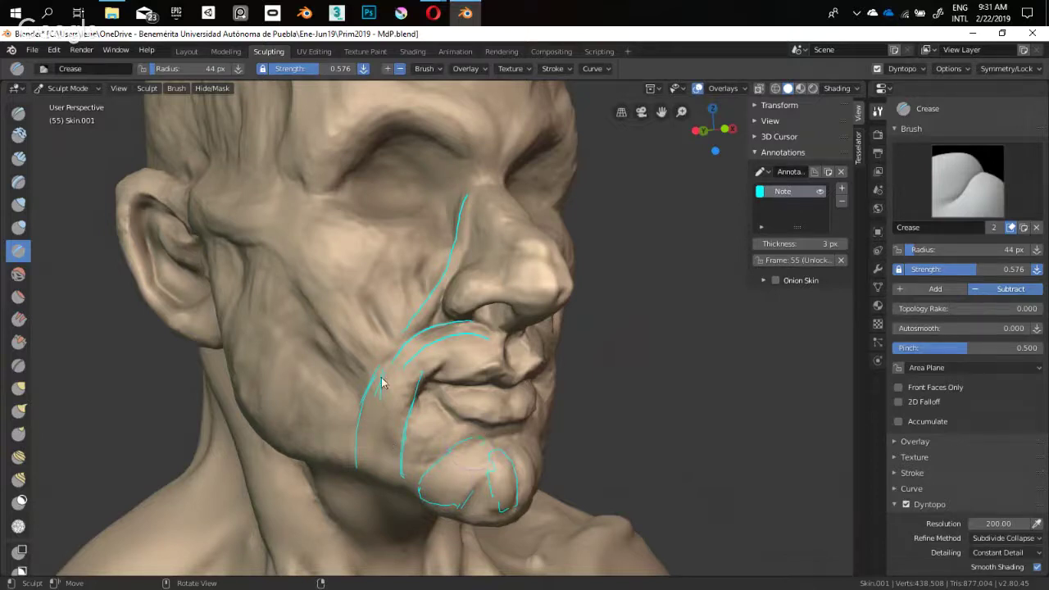
Annotate the ring of muscle around the mouth and the fold outside it, then delete the note layer
left_click_drag(394, 358, 346, 459)
left_click_drag(427, 461, 416, 495)
left_click_drag(380, 391, 420, 454)
mouse_move(403, 373)
left_mouse_down()
mouse_move(394, 395)
mouse_move(411, 408)
left_mouse_up()
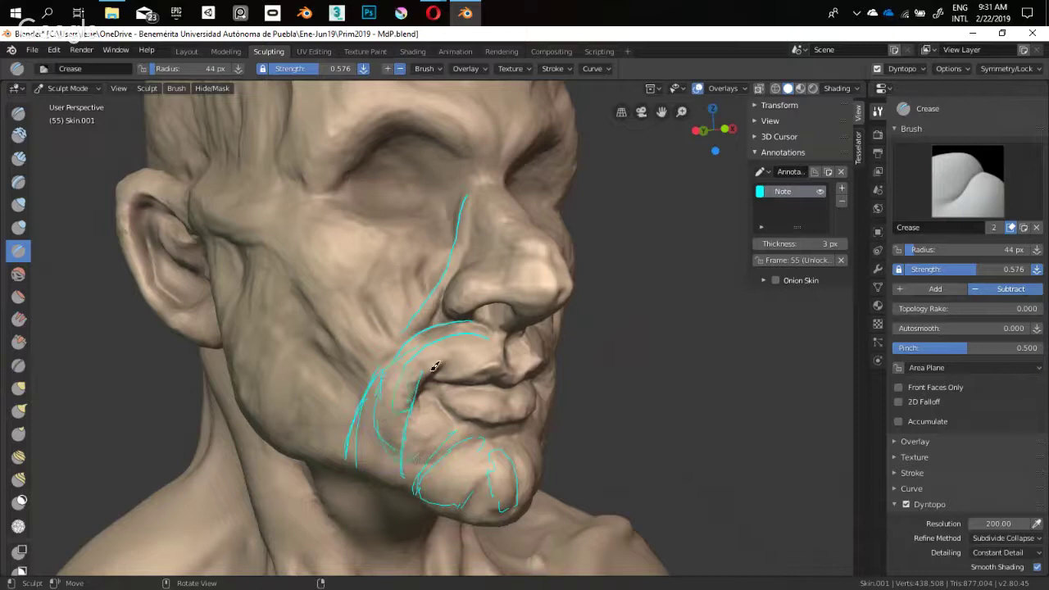
mouse_move(441, 364)
left_mouse_down()
mouse_move(420, 376)
mouse_move(435, 373)
left_mouse_up()
mouse_move(510, 431)
left_mouse_down()
mouse_move(435, 445)
mouse_move(378, 422)
mouse_move(452, 453)
mouse_move(523, 433)
mouse_move(535, 418)
left_mouse_up()
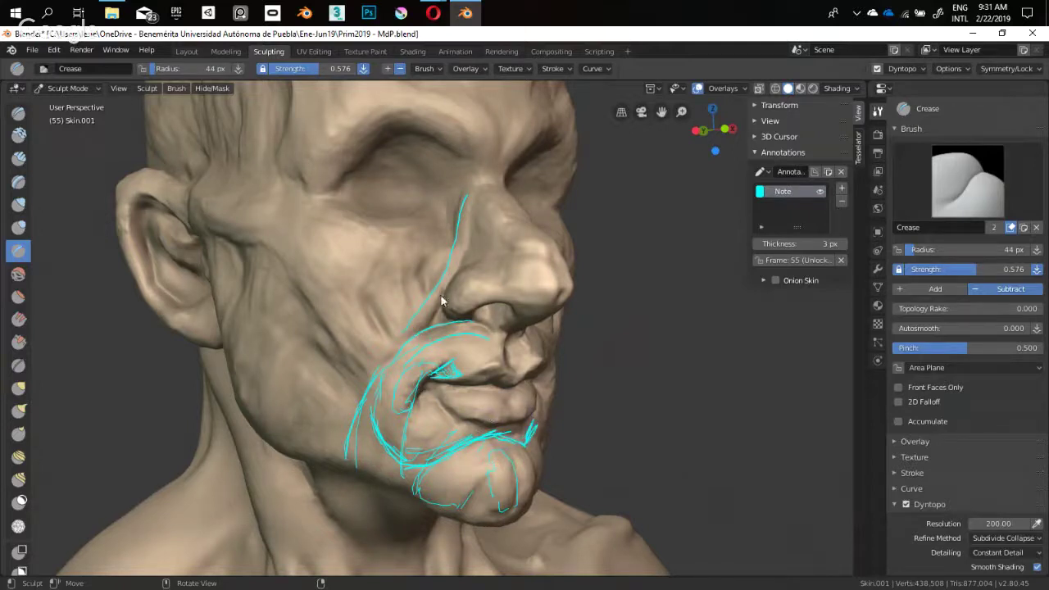
mouse_move(443, 310)
left_mouse_down()
mouse_move(445, 321)
mouse_move(438, 315)
left_mouse_up()
left_click(841, 201)
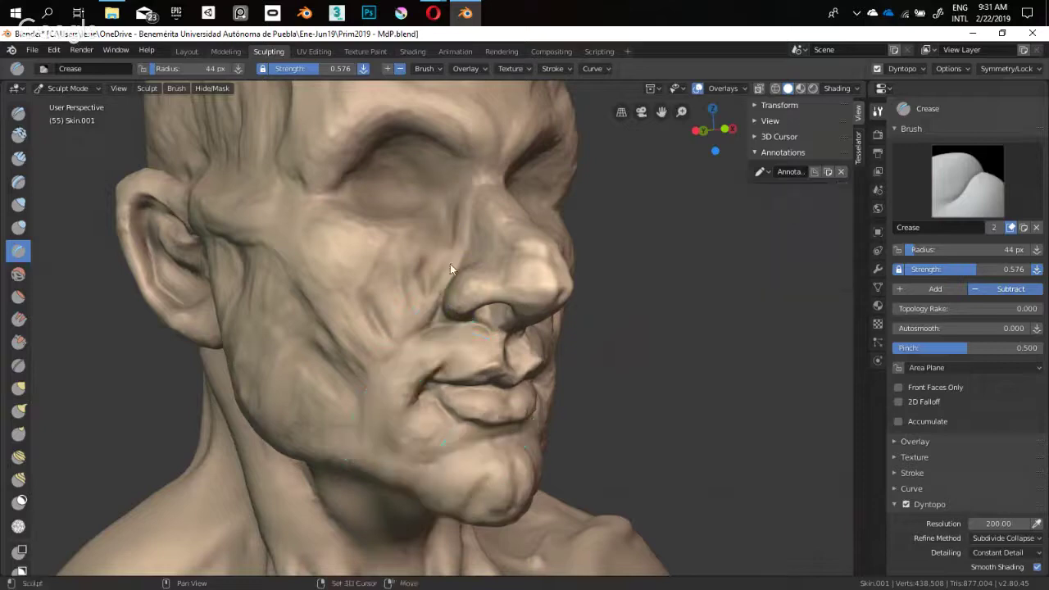
Switch to Snake Hook and pull the nostril wing inward in front view, then set the radius to 67 px
mouse_move(450, 264)
middle_mouse_down()
mouse_move(405, 364)
mouse_move(353, 353)
mouse_move(358, 344)
middle_mouse_up()
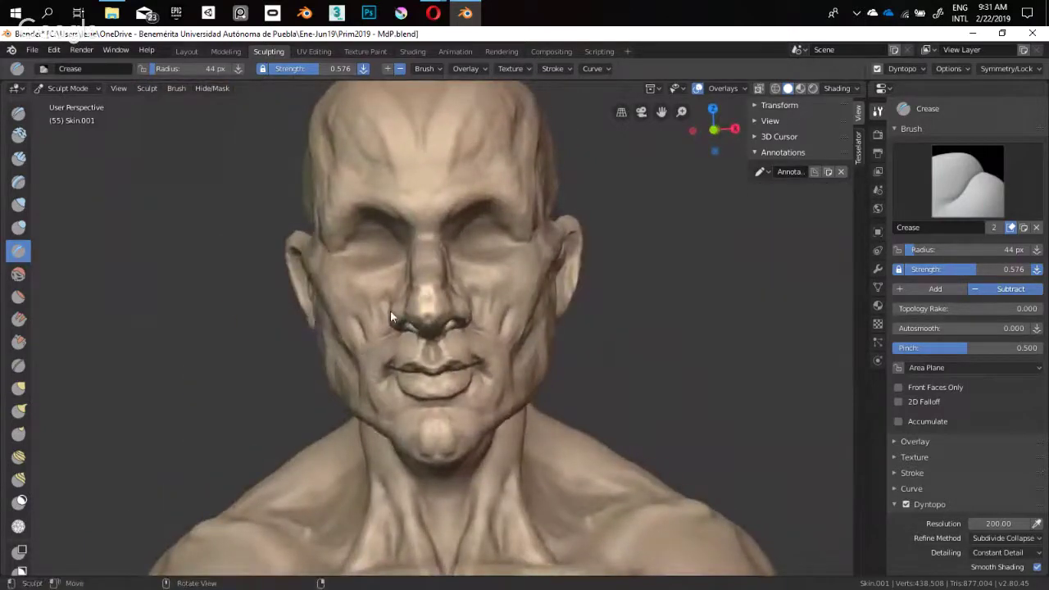
key("k")
middle_click_drag(390, 311, 408, 308)
key("f")
left_click(411, 298)
scroll(401, 306, "up", 2)
left_click_drag(387, 321, 417, 300)
key("f")
left_click(389, 320)
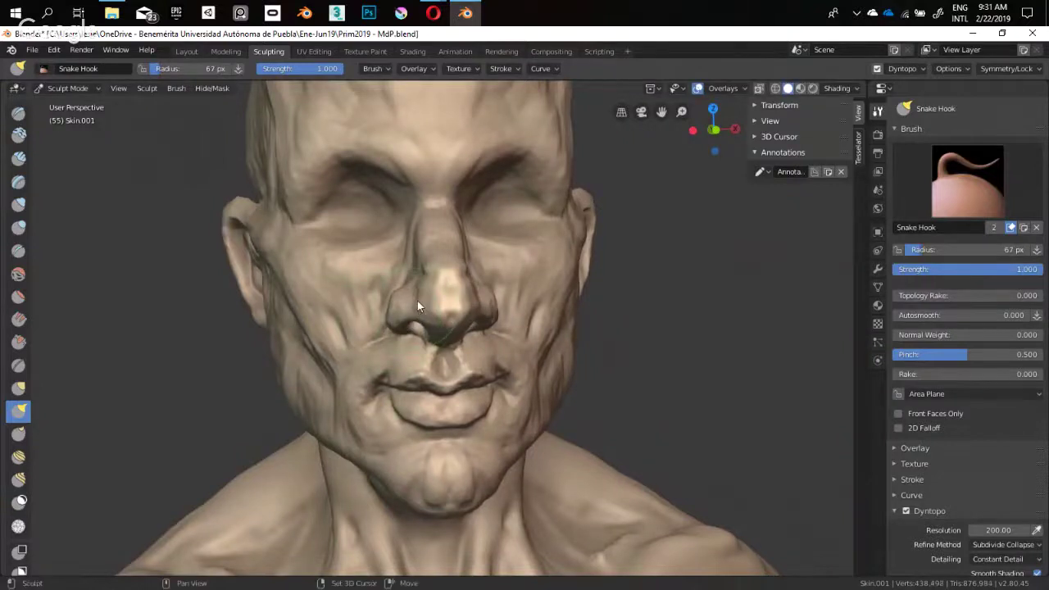
Pull the surface upward with Snake Hook, then reshape the fold under the brow above the eye at a 55 px radius
mouse_move(417, 307)
middle_mouse_down()
mouse_move(384, 357)
mouse_move(399, 302)
mouse_move(427, 269)
middle_mouse_up()
left_click_drag(416, 294, 419, 255)
mouse_move(418, 256)
middle_mouse_down()
mouse_move(408, 263)
mouse_move(435, 285)
mouse_move(391, 279)
mouse_move(420, 270)
middle_mouse_up()
key("f")
left_click(401, 261)
key("f")
key("f")
left_click(413, 267)
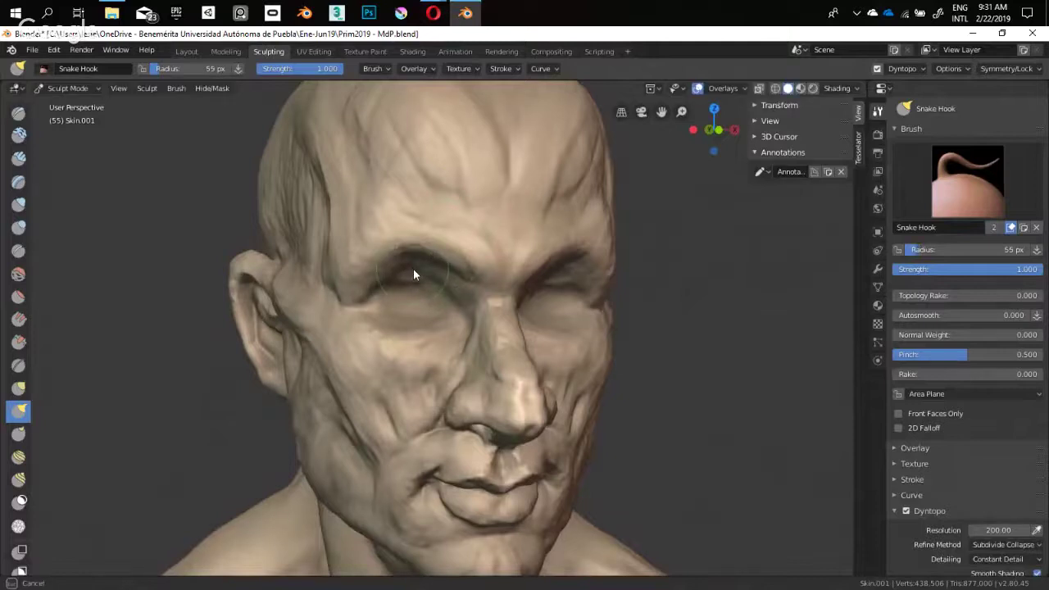
right_click(413, 267)
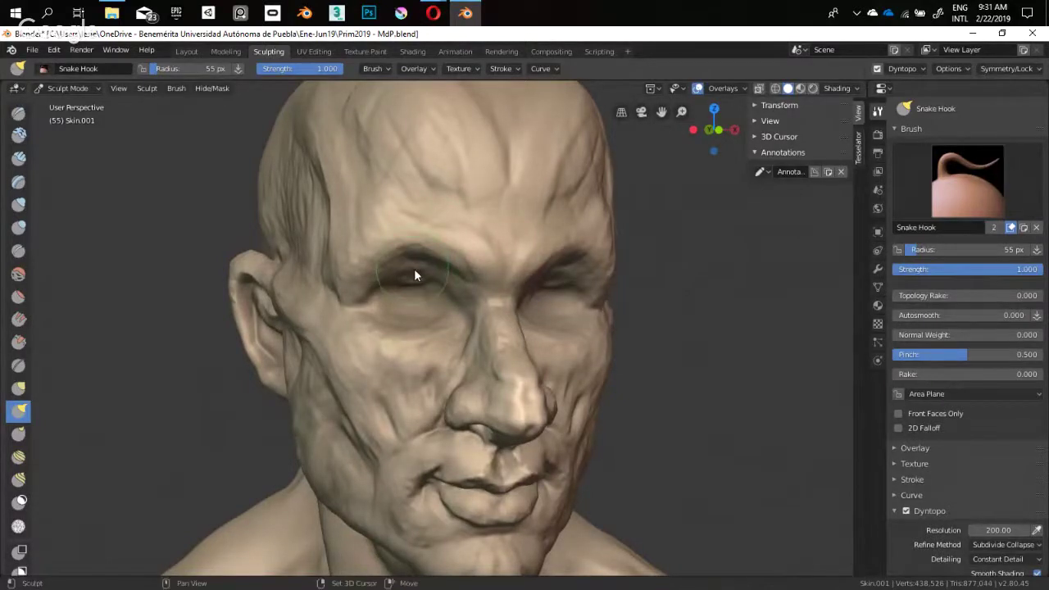
mouse_move(413, 267)
middle_mouse_down()
mouse_move(421, 259)
mouse_move(436, 280)
mouse_move(389, 238)
mouse_move(584, 201)
middle_mouse_up()
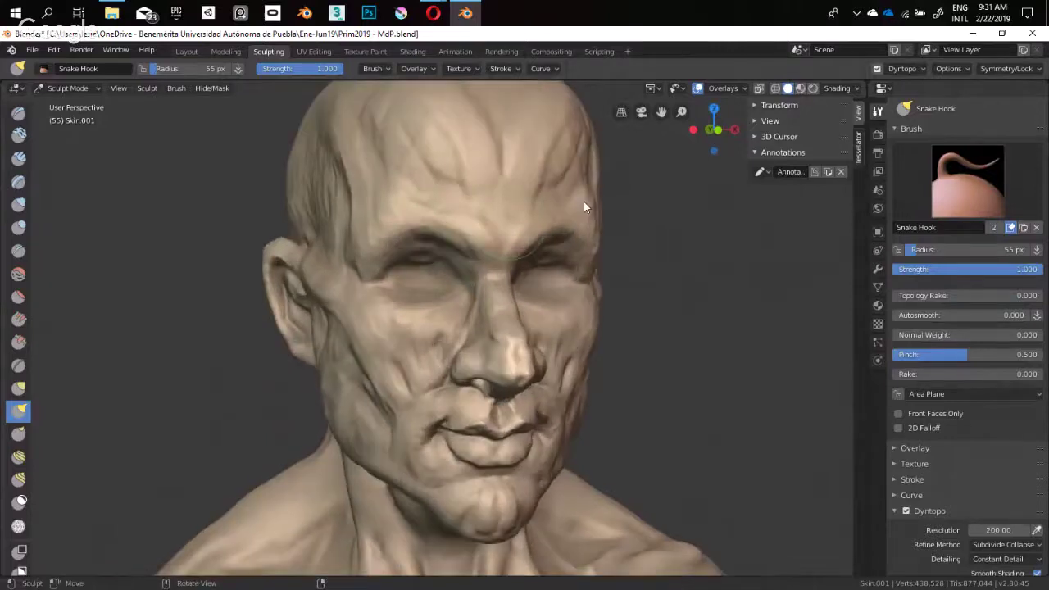
Annotate curved contour strokes in bright cyan across the outer brow down to the eye socket
left_click(768, 172)
left_click_drag(419, 212, 421, 255)
left_click(759, 191)
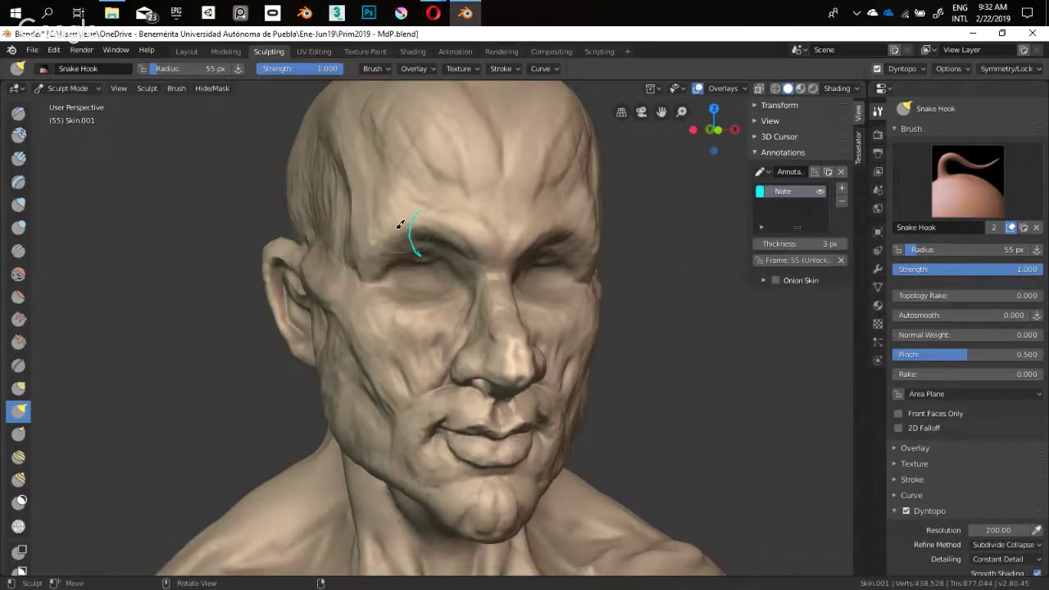
left_click_drag(399, 218, 412, 254)
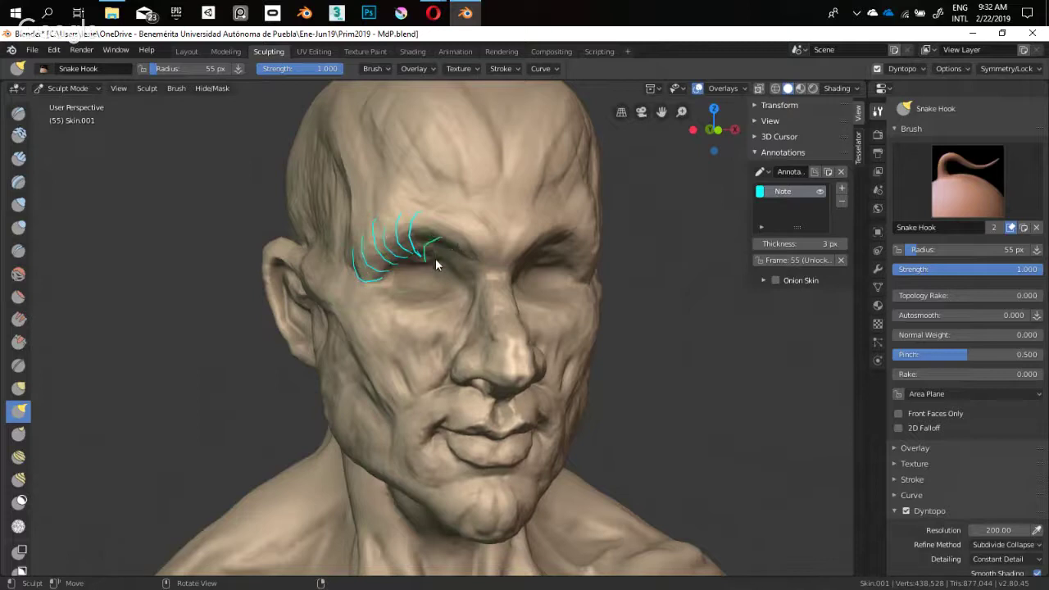
Extend the contour strokes to the inner eye corner, trace the arc over the eye, and delete the note layer
left_click_drag(450, 273, 484, 269)
left_click_drag(363, 269, 413, 224)
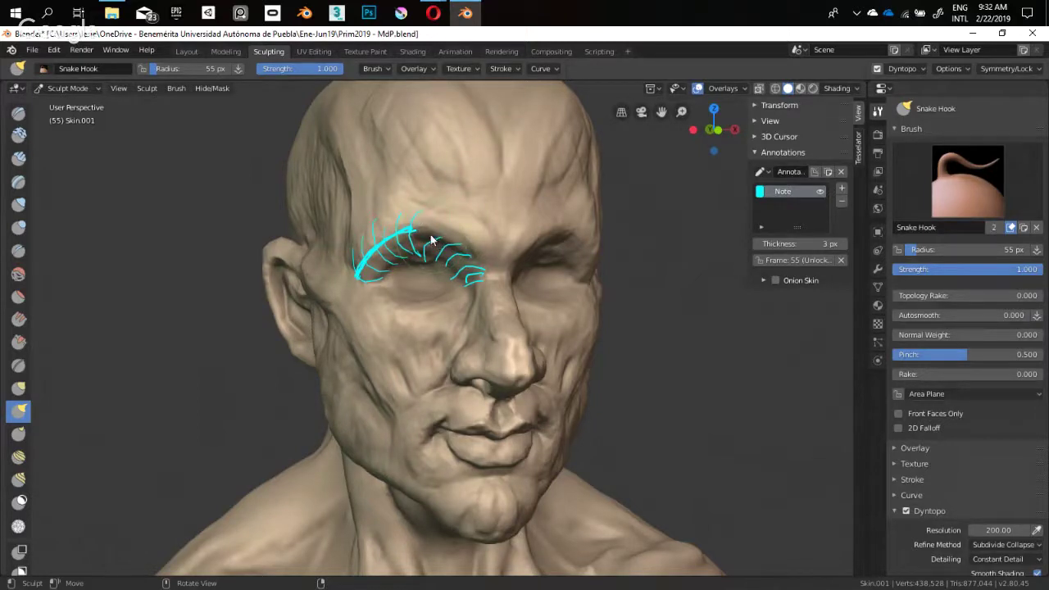
left_click_drag(434, 231, 473, 275)
left_click(841, 201)
Switch to the Crease brush, adjust its radius and carve a groove along the nose bridge
mouse_move(440, 244)
middle_mouse_down()
mouse_move(452, 290)
mouse_move(480, 276)
mouse_move(511, 284)
mouse_move(467, 321)
mouse_move(477, 335)
mouse_move(458, 352)
mouse_move(414, 367)
mouse_move(507, 359)
mouse_move(434, 341)
mouse_move(508, 328)
mouse_move(525, 338)
mouse_move(485, 309)
mouse_move(426, 326)
mouse_move(457, 303)
mouse_move(435, 386)
mouse_move(474, 321)
mouse_move(477, 338)
mouse_move(481, 319)
mouse_move(534, 321)
mouse_move(447, 407)
mouse_move(432, 274)
mouse_move(454, 329)
mouse_move(434, 304)
middle_mouse_up()
key("shift+c")
key("f")
left_click(453, 305)
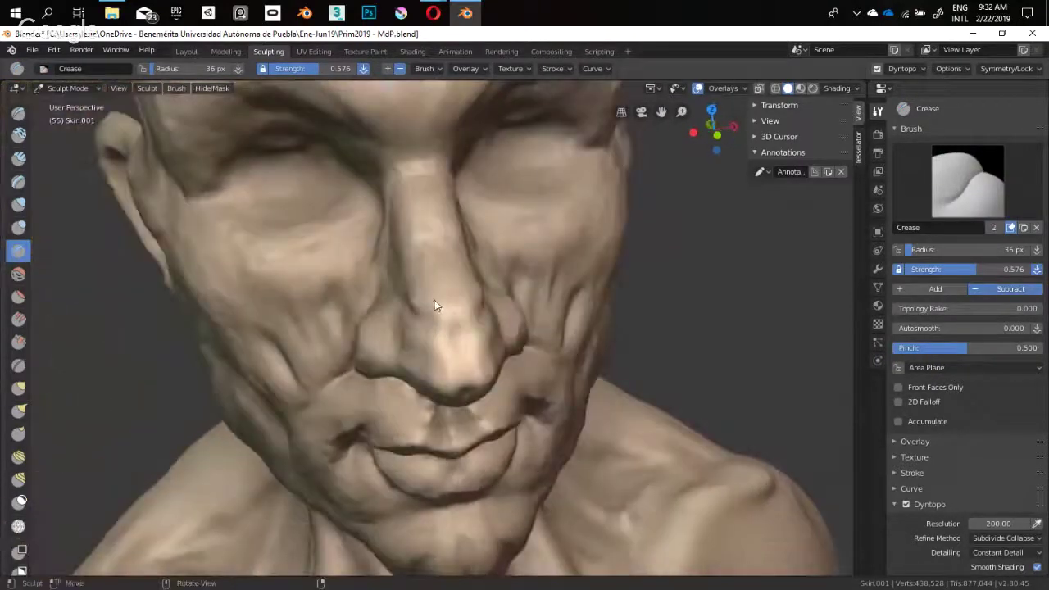
key("f")
left_click(423, 303)
mouse_move(439, 263)
left_mouse_down()
mouse_move(454, 323)
mouse_move(438, 234)
mouse_move(449, 288)
left_mouse_up()
mouse_move(450, 287)
middle_mouse_down()
mouse_move(460, 315)
mouse_move(571, 285)
mouse_move(486, 324)
mouse_move(527, 312)
mouse_move(480, 306)
mouse_move(461, 290)
mouse_move(459, 304)
mouse_move(464, 264)
mouse_move(461, 297)
mouse_move(421, 320)
mouse_move(377, 320)
middle_mouse_up()
Set the Crease radius to 23 px and strength to 0.632 and cut a crease across the nose root
key("shift+t")
key("shift+c")
key("f")
left_click(482, 290)
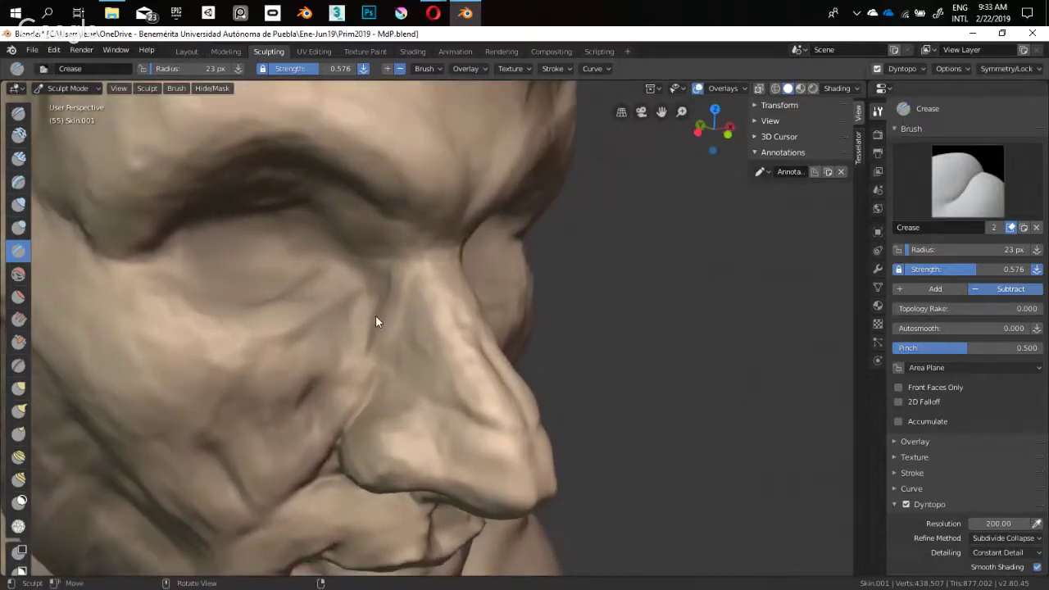
mouse_move(372, 257)
middle_mouse_down()
mouse_move(425, 264)
mouse_move(435, 283)
mouse_move(452, 276)
mouse_move(389, 320)
mouse_move(370, 352)
mouse_move(422, 344)
mouse_move(529, 250)
mouse_move(414, 290)
mouse_move(452, 335)
middle_mouse_up()
key("shift+f")
left_click(429, 280)
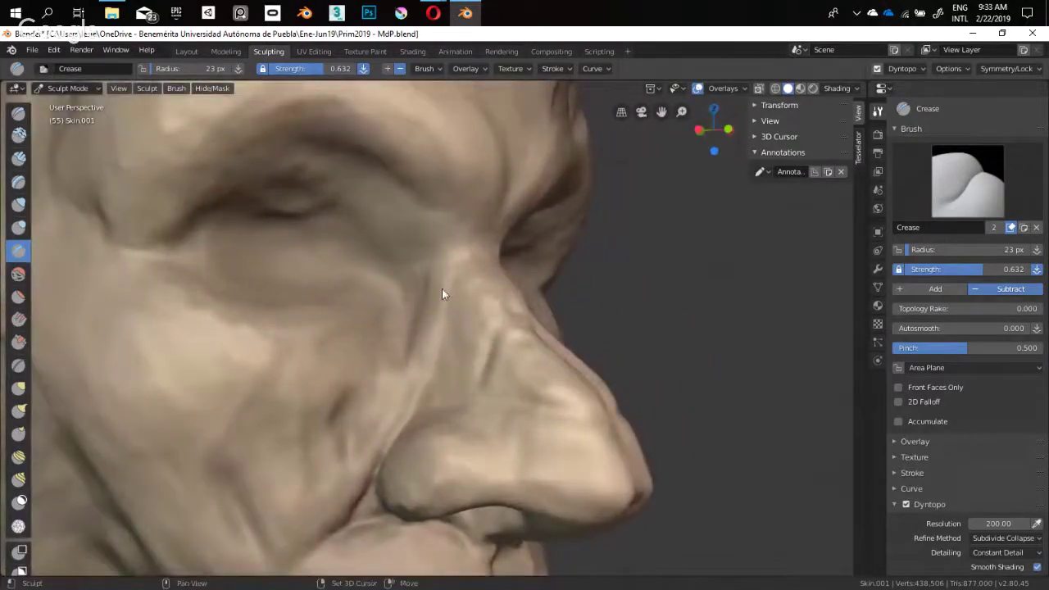
mouse_move(461, 253)
middle_mouse_down()
mouse_move(464, 295)
mouse_move(463, 264)
middle_mouse_up()
left_click_drag(453, 271, 482, 277)
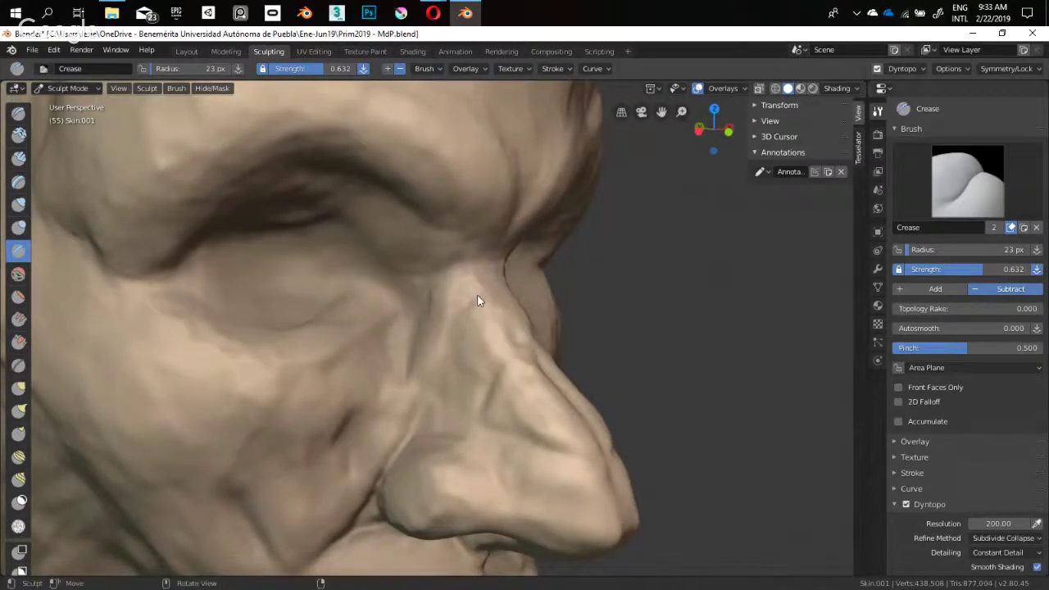
Crease short wrinkles down the upper nose bridge, just below the brows
middle_click_drag(479, 300, 435, 349)
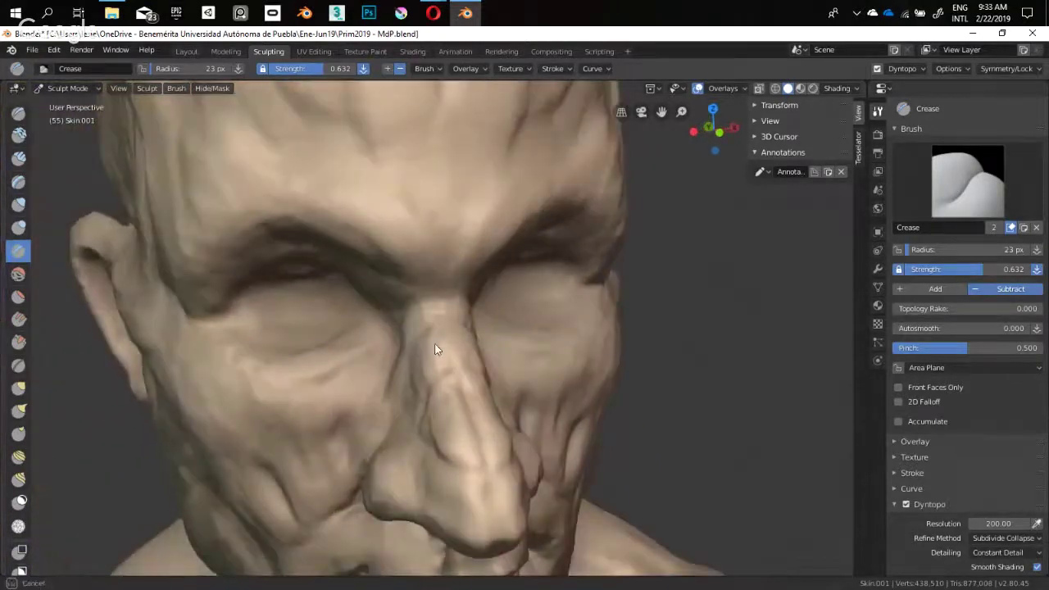
left_click_drag(435, 349, 439, 372)
mouse_move(428, 336)
middle_mouse_down()
mouse_move(492, 352)
mouse_move(438, 321)
mouse_move(450, 310)
middle_mouse_up()
left_click_drag(450, 310, 451, 318)
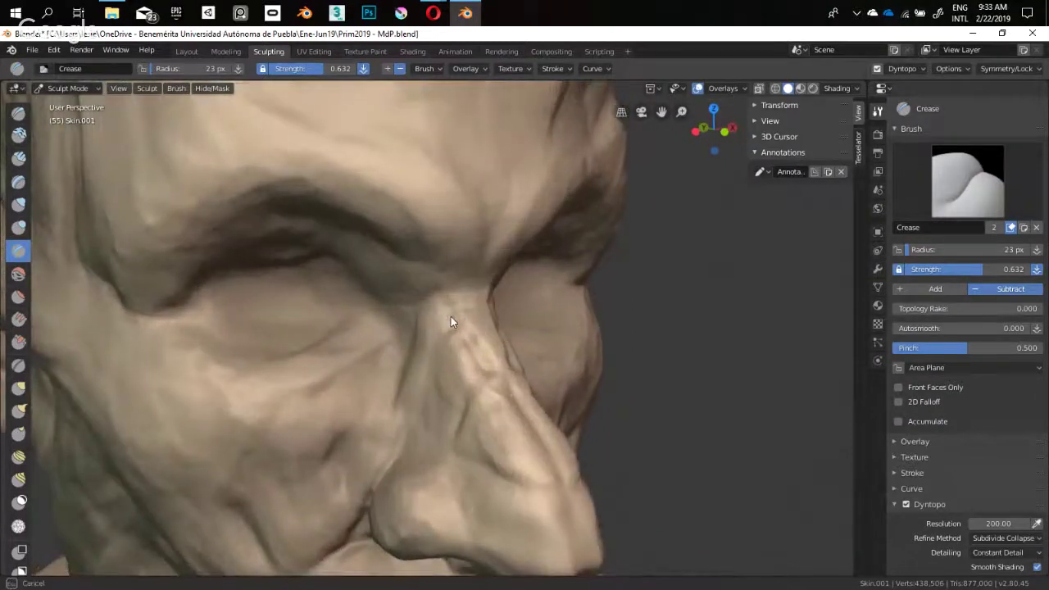
mouse_move(450, 317)
middle_mouse_down()
mouse_move(447, 331)
mouse_move(432, 329)
mouse_move(440, 304)
mouse_move(428, 239)
mouse_move(452, 304)
mouse_move(420, 261)
middle_mouse_up()
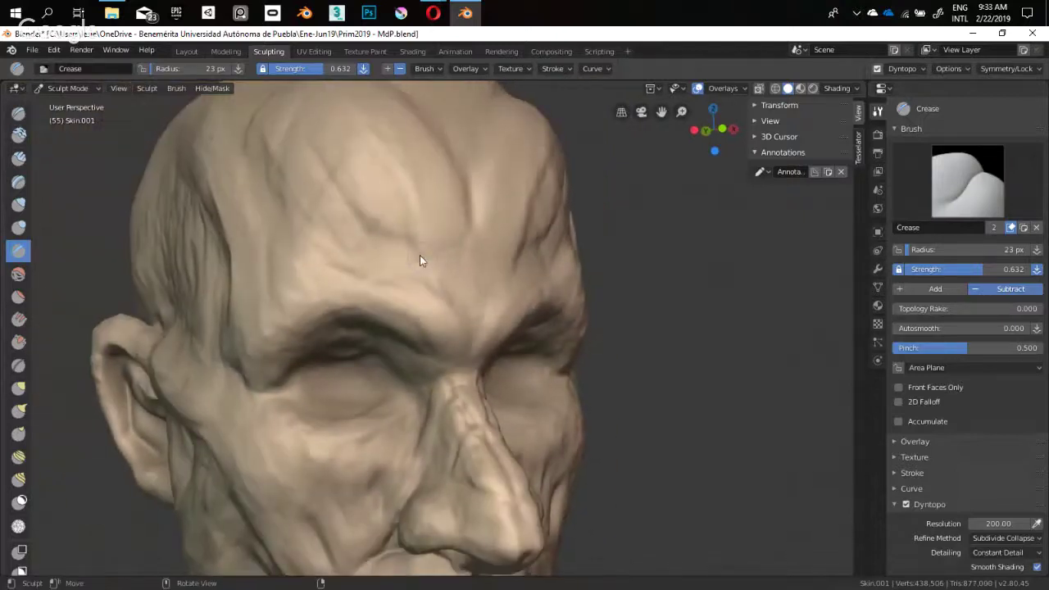
Crease a horizontal wrinkle across the middle of the lower forehead
left_click_drag(447, 249, 491, 241)
left_click_drag(433, 247, 467, 250)
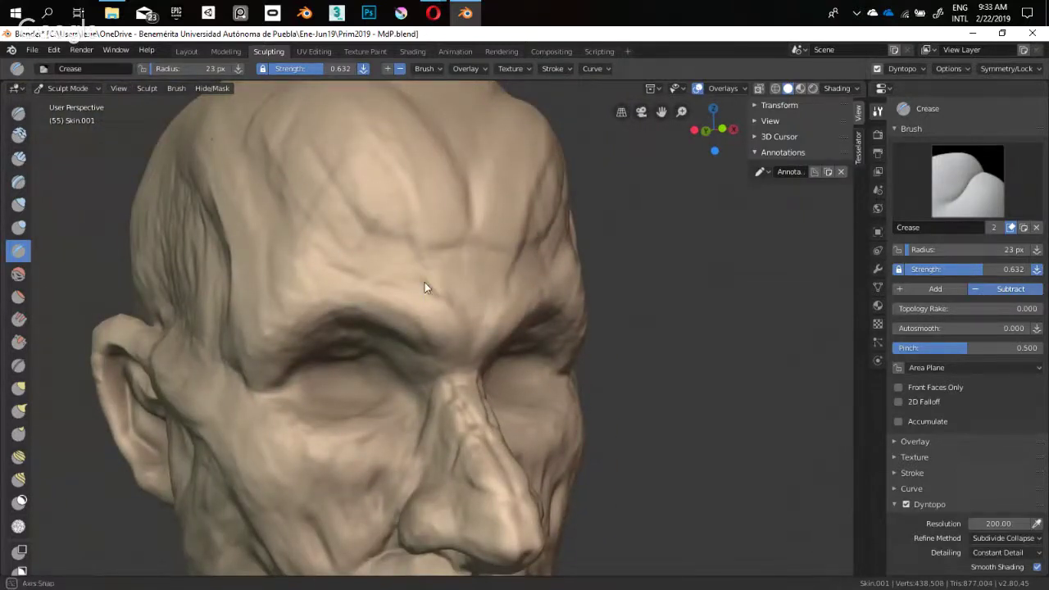
middle_click_drag(424, 282, 435, 278)
Switch to the Clay Strips brush, set its radius to 30 px and build up the folds between the brows
key("shift+space")
key("1")
left_click(453, 267)
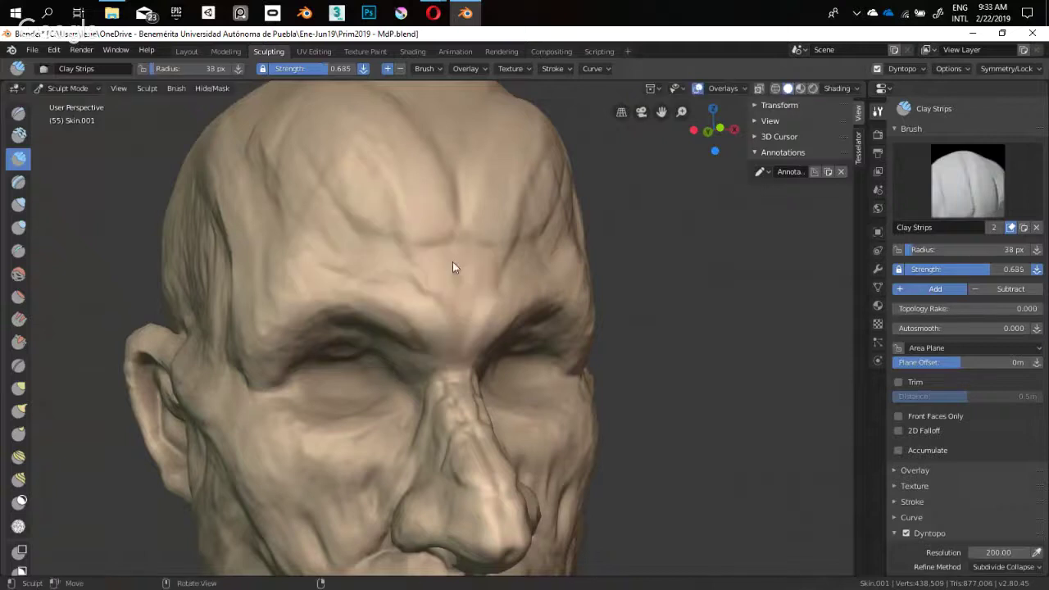
middle_click_drag(458, 366, 379, 292)
key("f")
left_click(379, 291)
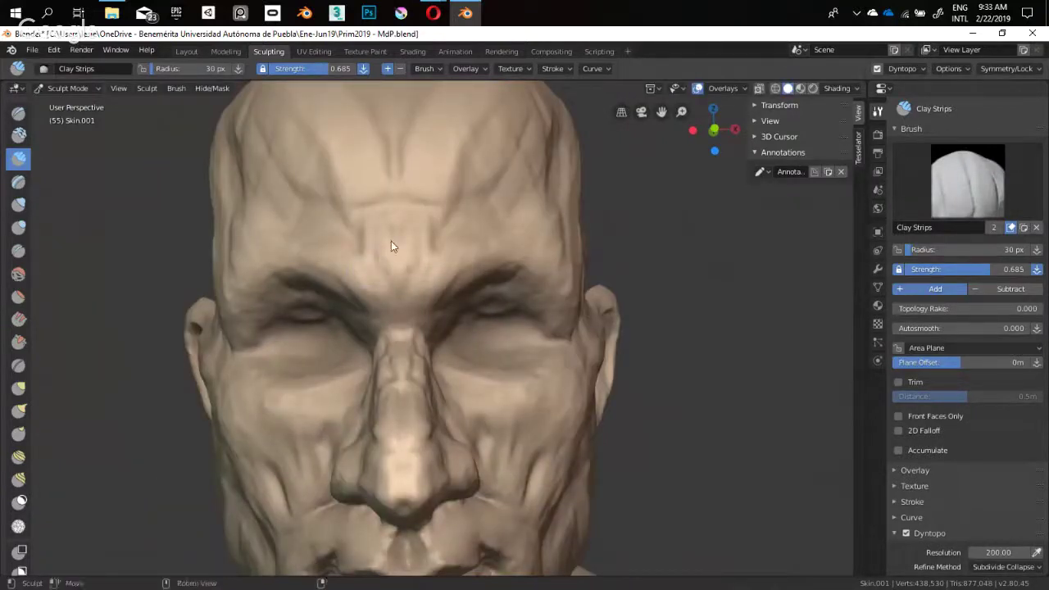
left_click_drag(395, 303, 393, 279)
mouse_move(393, 277)
middle_mouse_down()
mouse_move(398, 296)
mouse_move(408, 294)
mouse_move(400, 280)
mouse_move(401, 306)
mouse_move(402, 257)
mouse_move(381, 248)
mouse_move(391, 241)
mouse_move(426, 302)
mouse_move(375, 311)
mouse_move(402, 332)
mouse_move(388, 279)
mouse_move(377, 287)
mouse_move(428, 290)
mouse_move(399, 266)
mouse_move(476, 300)
mouse_move(405, 296)
mouse_move(426, 293)
mouse_move(423, 271)
mouse_move(415, 277)
mouse_move(425, 290)
mouse_move(405, 280)
mouse_move(430, 292)
mouse_move(415, 298)
middle_mouse_up()
scroll(398, 296, "up", 1)
mouse_move(411, 288)
left_mouse_down()
mouse_move(430, 305)
mouse_move(414, 303)
left_mouse_up()
Switch to the Snake Hook brush and pull the brow slightly down over the eye socket
mouse_move(381, 321)
middle_mouse_down()
mouse_move(334, 329)
mouse_move(349, 361)
middle_mouse_up()
mouse_move(348, 360)
middle_mouse_down()
mouse_move(377, 362)
mouse_move(363, 320)
mouse_move(374, 286)
middle_mouse_up()
key("k")
left_click_drag(374, 287, 374, 296)
key("bracketleft")
key("bracketleft")
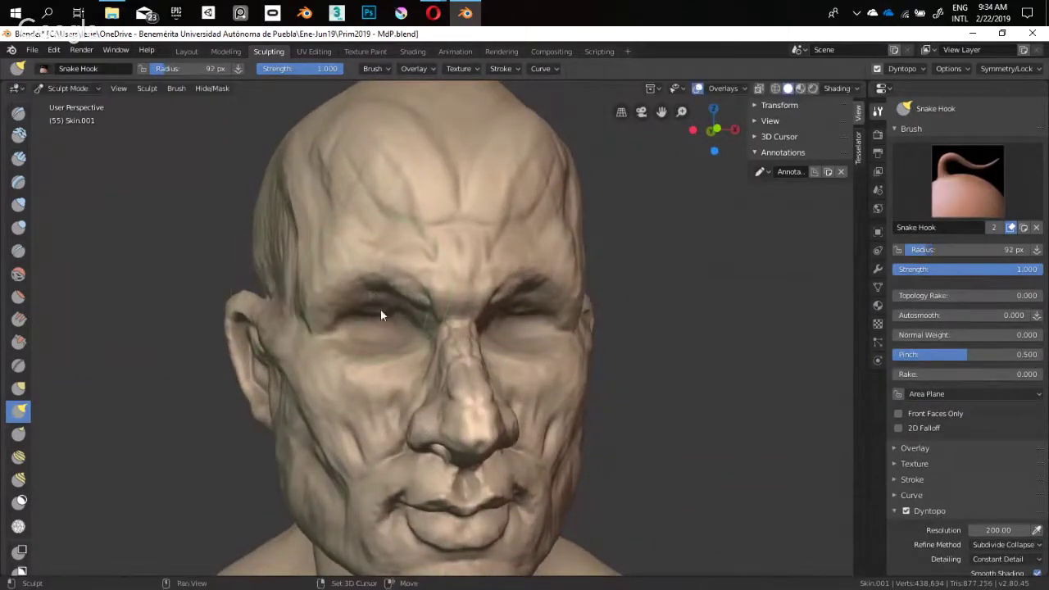
Set the Snake Hook radius to 98 px and drag the inner brow outward over the eye
middle_click_drag(380, 310, 395, 291, "shift")
key("f")
left_click(391, 293)
key("f")
left_click(404, 286)
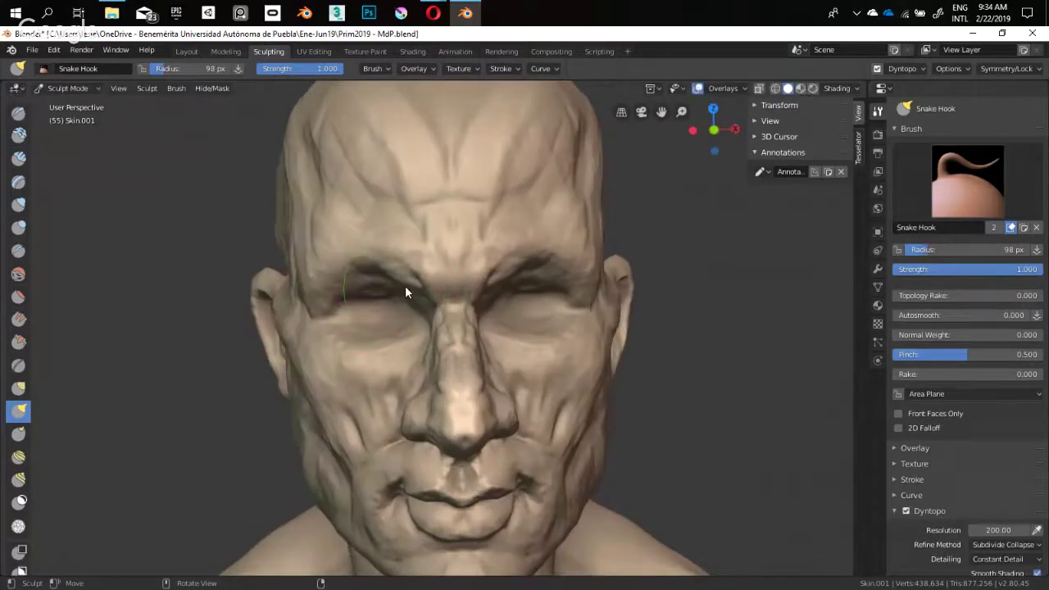
left_click_drag(405, 286, 379, 296)
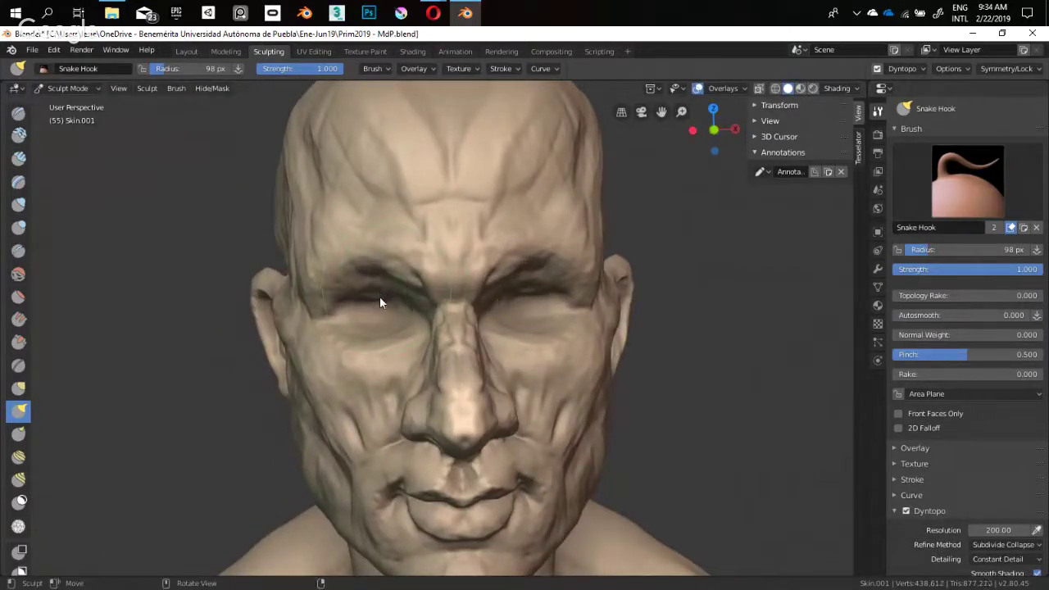
Set the Snake Hook radius to 74 px and nudge the eye socket and the mouth corner from the side
mouse_move(379, 303)
middle_mouse_down()
mouse_move(418, 334)
mouse_move(533, 299)
mouse_move(423, 395)
middle_mouse_up()
key("f")
left_click(370, 327)
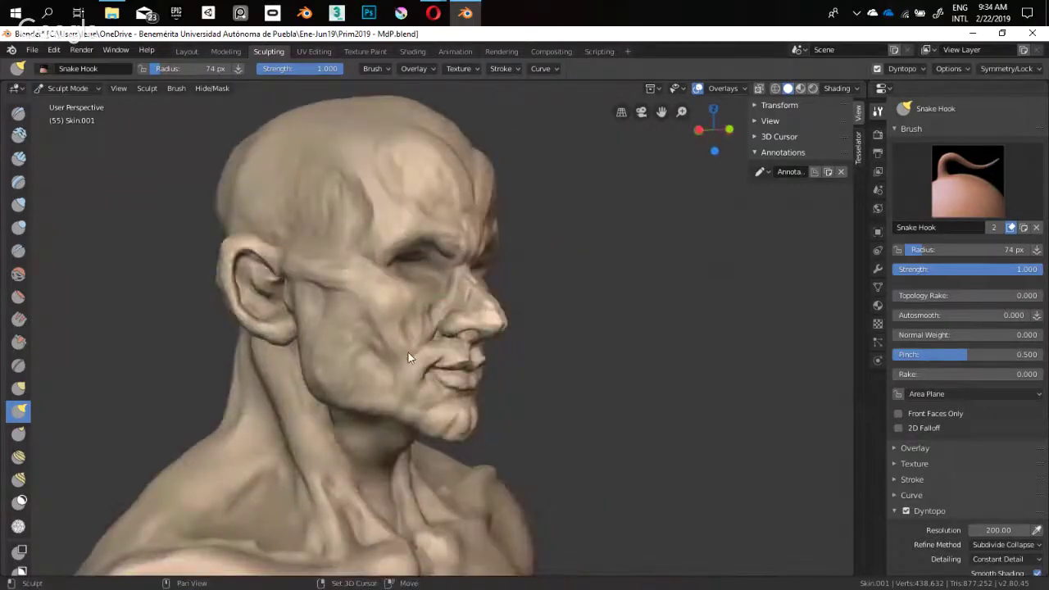
left_click_drag(398, 261, 397, 258)
left_click_drag(429, 379, 430, 381)
middle_click_drag(450, 283, 447, 402, "shift")
Switch to the Crease brush, set its radius to 24 px and carve a wrinkle across the side of the forehead
key("shift+c")
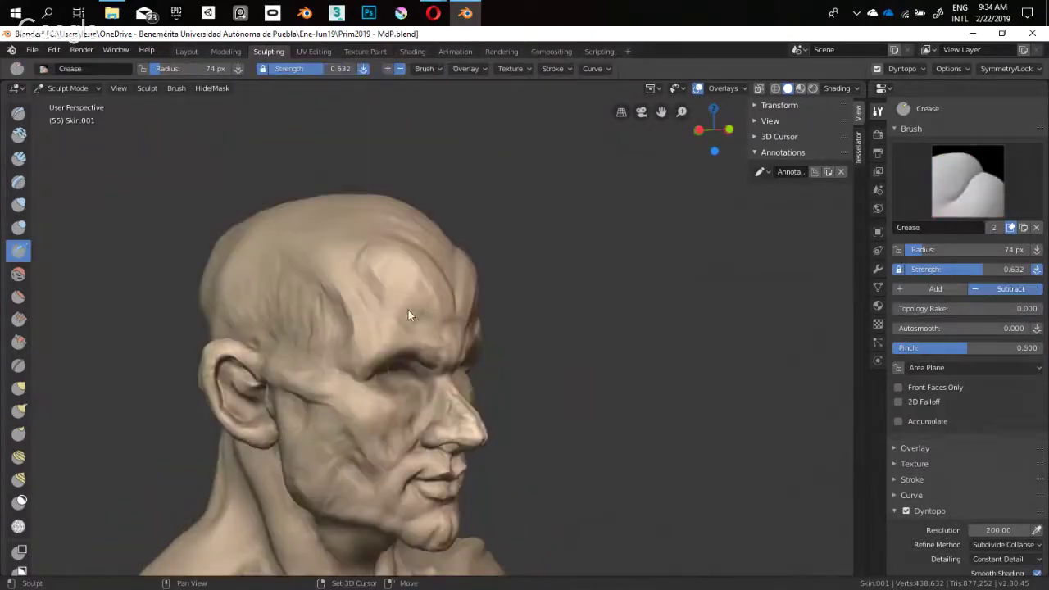
key("f")
left_click(352, 303)
mouse_move(390, 315)
middle_mouse_down()
mouse_move(416, 300)
mouse_move(402, 276)
mouse_move(393, 286)
mouse_move(347, 244)
middle_mouse_up()
scroll(406, 279, "up", 3)
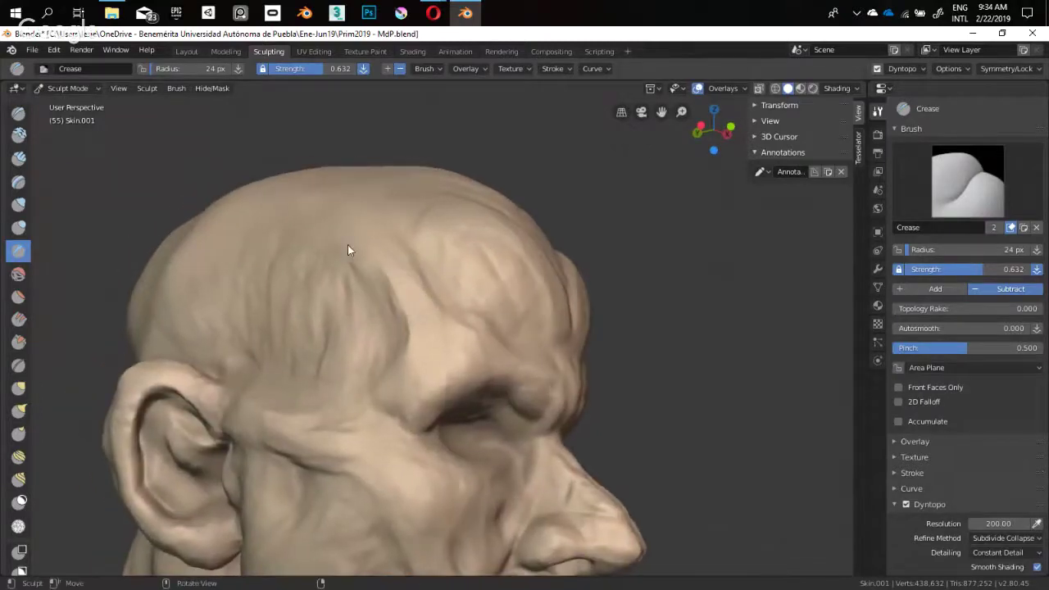
mouse_move(372, 317)
middle_mouse_down()
mouse_move(332, 253)
mouse_move(402, 363)
mouse_move(388, 256)
middle_mouse_up()
left_click_drag(388, 252, 452, 364)
middle_click_drag(453, 330, 407, 335)
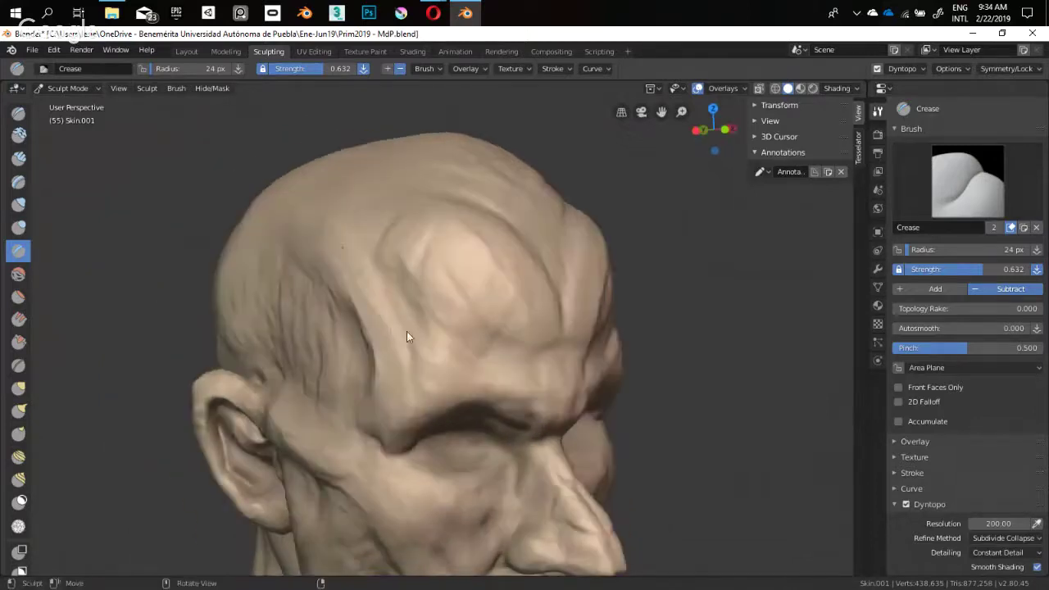
Crease repeatedly along the upper forehead bulge and down the middle of the forehead
mouse_move(457, 366)
middle_mouse_down()
mouse_move(391, 342)
mouse_move(373, 268)
mouse_move(402, 295)
middle_mouse_up()
mouse_move(400, 254)
left_mouse_down()
mouse_move(411, 248)
mouse_move(478, 287)
left_mouse_up()
mouse_move(402, 252)
left_mouse_down()
mouse_move(423, 250)
mouse_move(483, 295)
left_mouse_up()
left_click_drag(402, 252, 478, 300)
mouse_move(479, 305)
middle_mouse_down()
mouse_move(356, 294)
mouse_move(416, 255)
middle_mouse_up()
mouse_move(433, 279)
left_mouse_down()
mouse_move(426, 271)
mouse_move(431, 302)
left_mouse_up()
mouse_move(430, 302)
middle_mouse_down()
mouse_move(402, 194)
mouse_move(407, 318)
mouse_move(437, 295)
mouse_move(429, 286)
mouse_move(443, 298)
middle_mouse_up()
left_click_drag(442, 298, 453, 327)
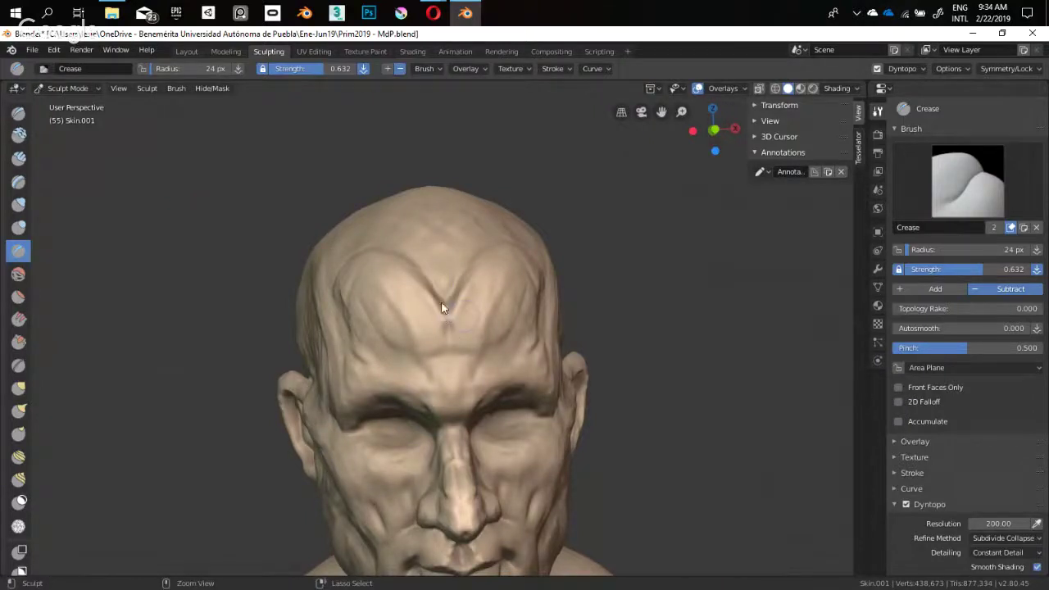
Switch to the Flatten brush, adjust its strength and flatten the centre of the forehead
key("shift+t")
key("shift+f")
left_click(450, 313)
mouse_move(449, 308)
left_mouse_down()
mouse_move(454, 324)
mouse_move(440, 328)
left_mouse_up()
mouse_move(434, 331)
middle_mouse_down()
mouse_move(390, 249)
mouse_move(432, 305)
mouse_move(454, 307)
middle_mouse_up()
Return to the Crease brush, set its radius to 36 px and refine the area around the eye
key("shift+c")
scroll(454, 306, "up", 6)
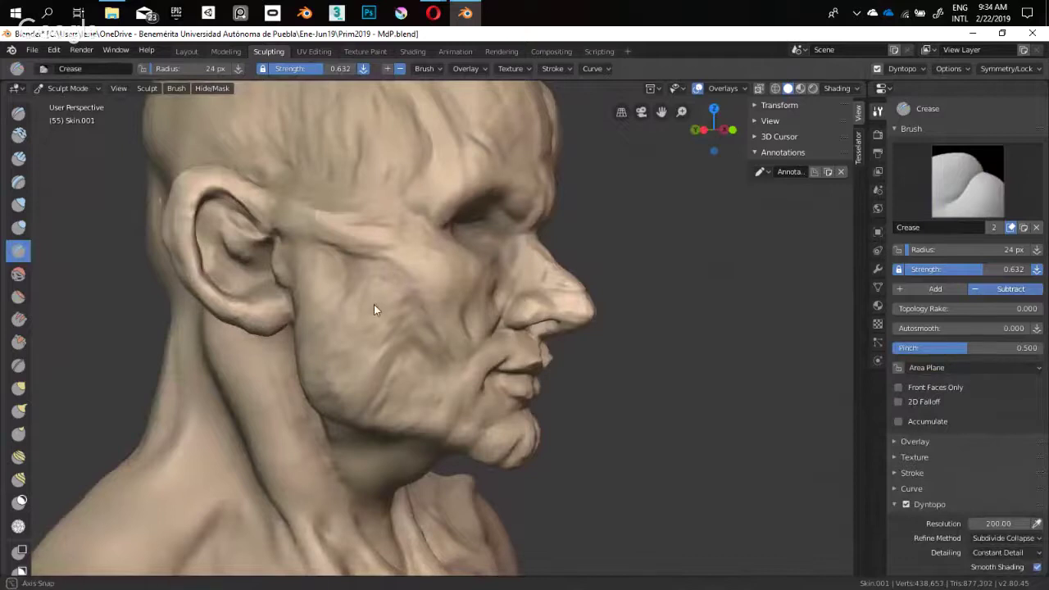
mouse_move(373, 304)
middle_mouse_down()
mouse_move(369, 313)
mouse_move(390, 299)
mouse_move(368, 307)
mouse_move(378, 286)
mouse_move(362, 204)
mouse_move(391, 281)
mouse_move(408, 263)
mouse_move(421, 288)
mouse_move(409, 293)
mouse_move(411, 339)
mouse_move(436, 320)
mouse_move(416, 295)
mouse_move(400, 304)
mouse_move(424, 297)
mouse_move(415, 314)
mouse_move(478, 293)
mouse_move(465, 324)
mouse_move(409, 363)
mouse_move(303, 325)
middle_mouse_up()
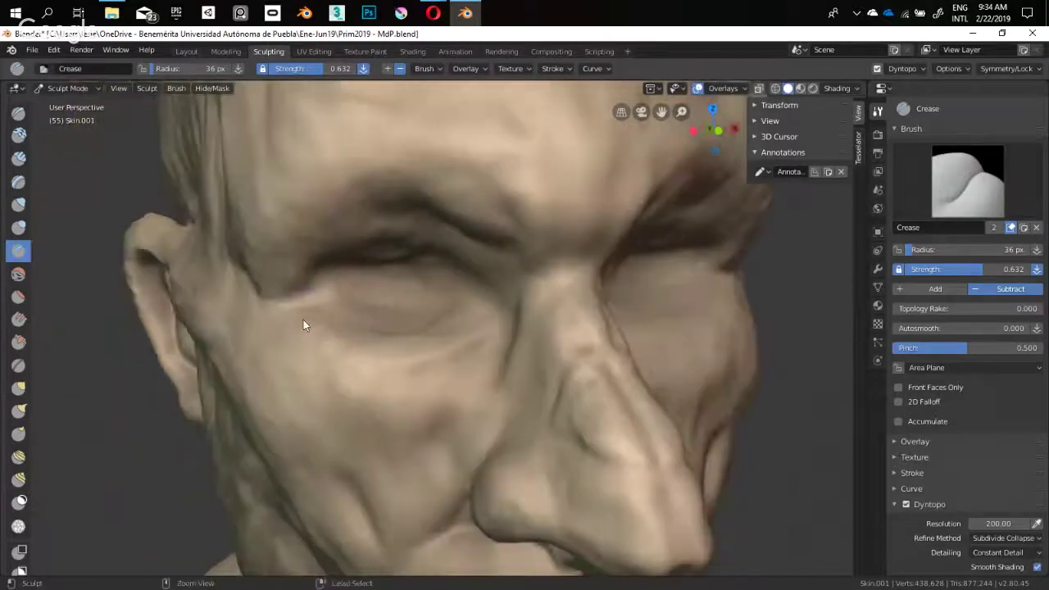
middle_click_drag(408, 357, 404, 406, "ctrl")
mouse_move(404, 406)
middle_mouse_down()
mouse_move(340, 401)
mouse_move(354, 359)
mouse_move(430, 290)
mouse_move(471, 219)
mouse_move(464, 284)
mouse_move(423, 297)
middle_mouse_up()
Switch to Clay Strips at 51 px, set the strength to 0.812 and rework the eye socket
key("shift+space")
key("3")
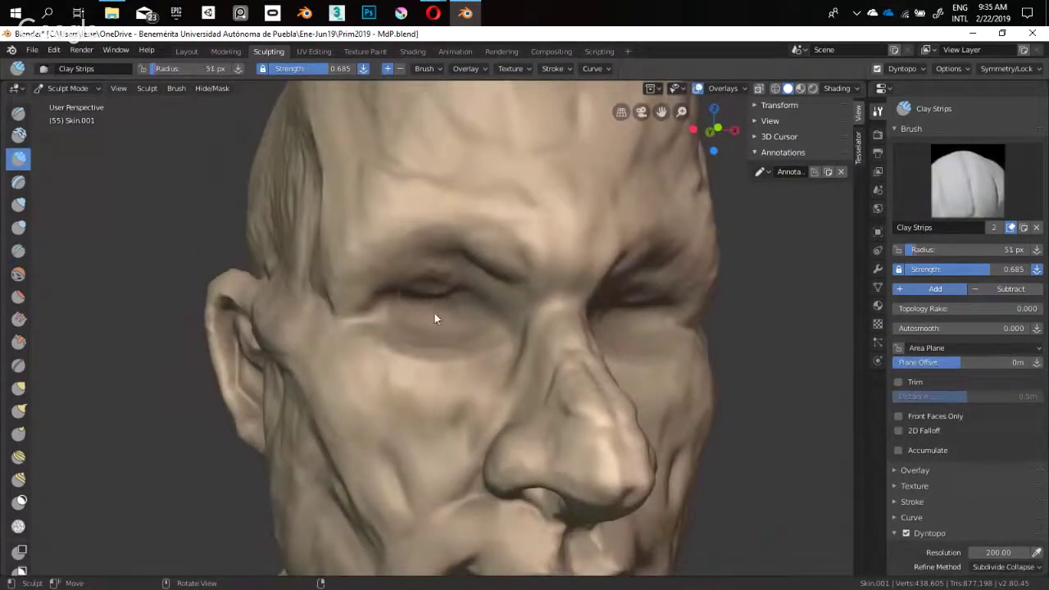
key("shift+f")
left_click(440, 301)
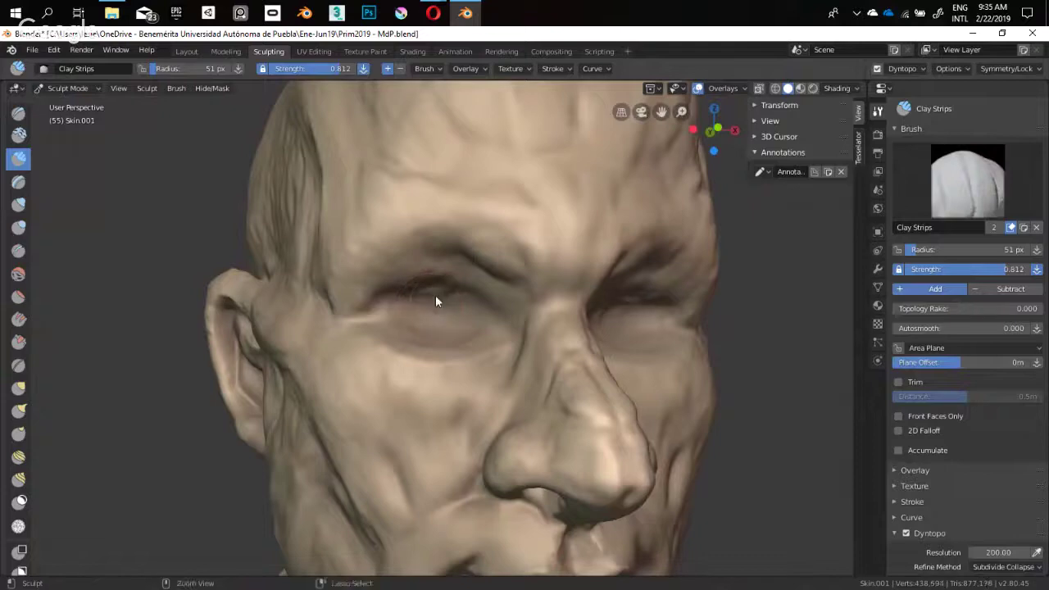
middle_click_drag(431, 292, 446, 370, "ctrl")
mouse_move(447, 370)
middle_mouse_down()
mouse_move(391, 387)
mouse_move(433, 376)
mouse_move(405, 277)
mouse_move(471, 287)
middle_mouse_up()
scroll(464, 335, "up", 5)
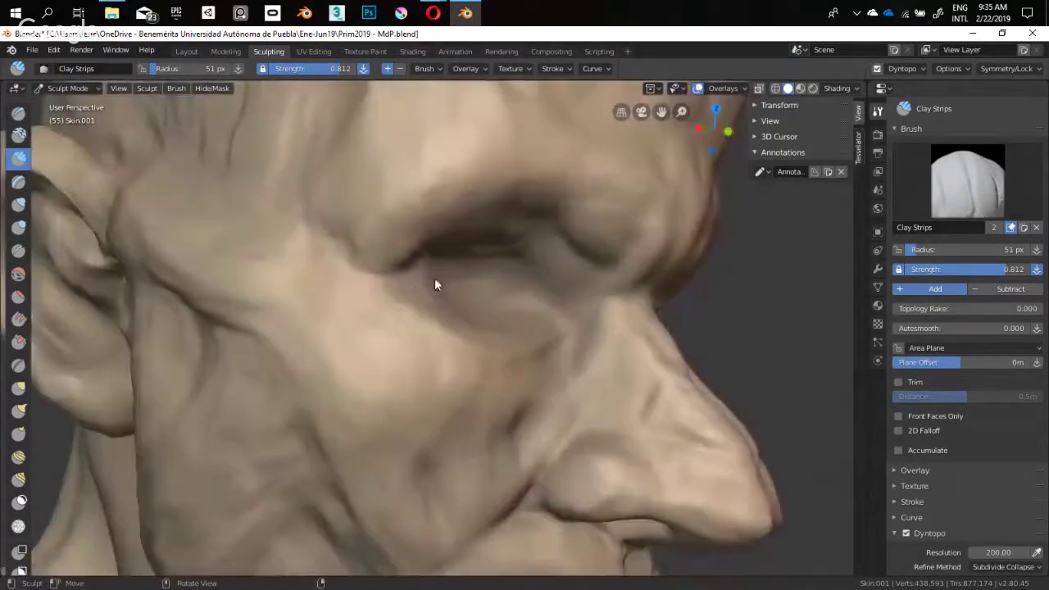
Switch to the Crease brush at 51 px and carve the groove along the inside of the ear's rim
scroll(412, 308, "down", 3)
mouse_move(349, 323)
middle_mouse_down()
mouse_move(439, 321)
mouse_move(425, 342)
mouse_move(339, 304)
mouse_move(297, 304)
mouse_move(320, 340)
middle_mouse_up()
scroll(412, 330, "up", 2)
key("shift+c")
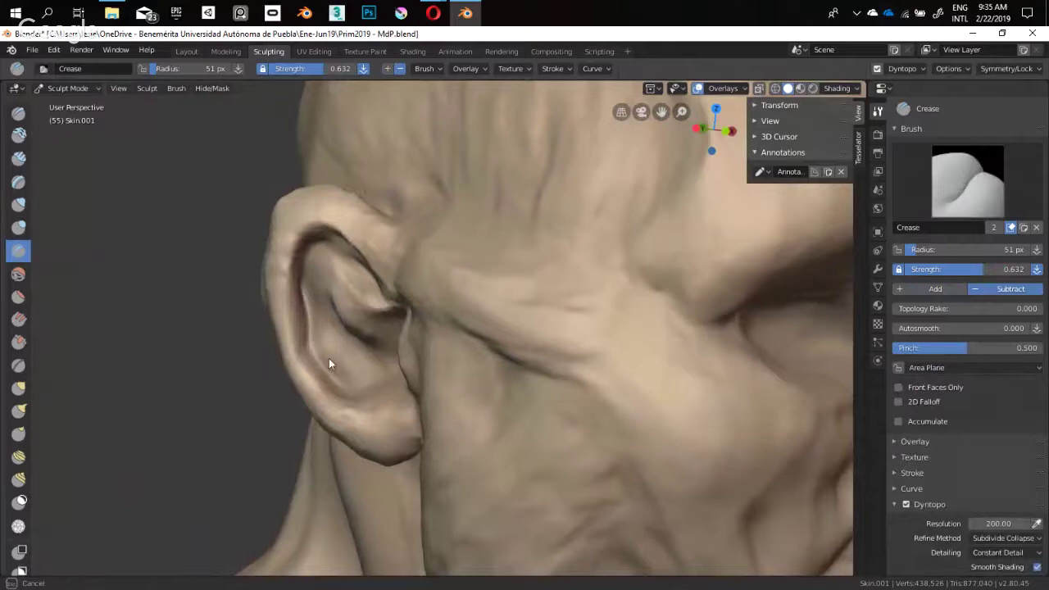
left_click_drag(328, 359, 299, 299)
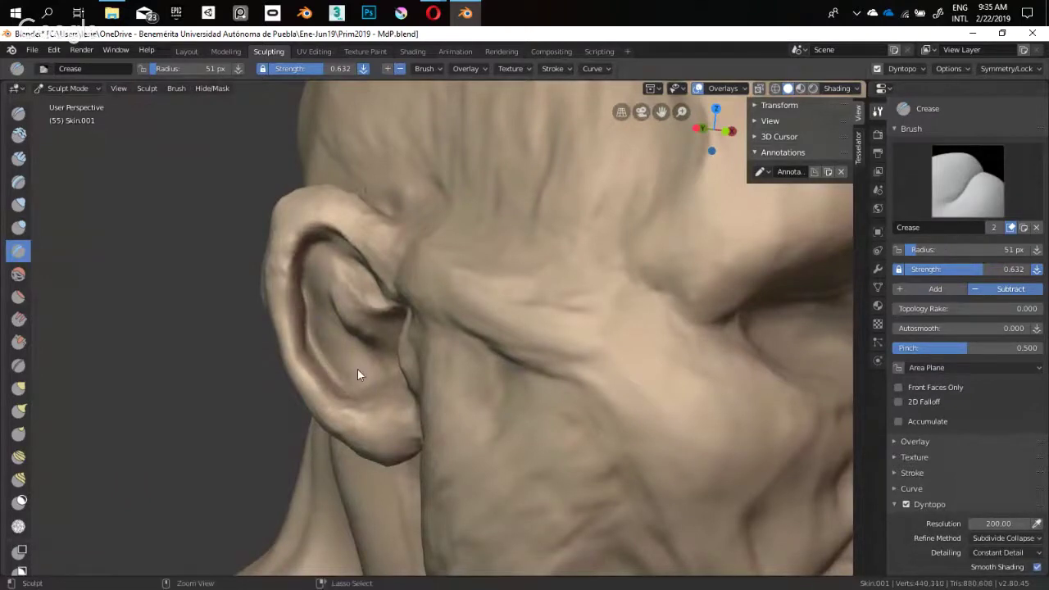
Switch to Clay Strips with a 34 px radius and 0.836 strength and build up the inner folds of the ear
mouse_move(357, 368)
middle_mouse_down()
mouse_move(421, 378)
mouse_move(399, 284)
middle_mouse_up()
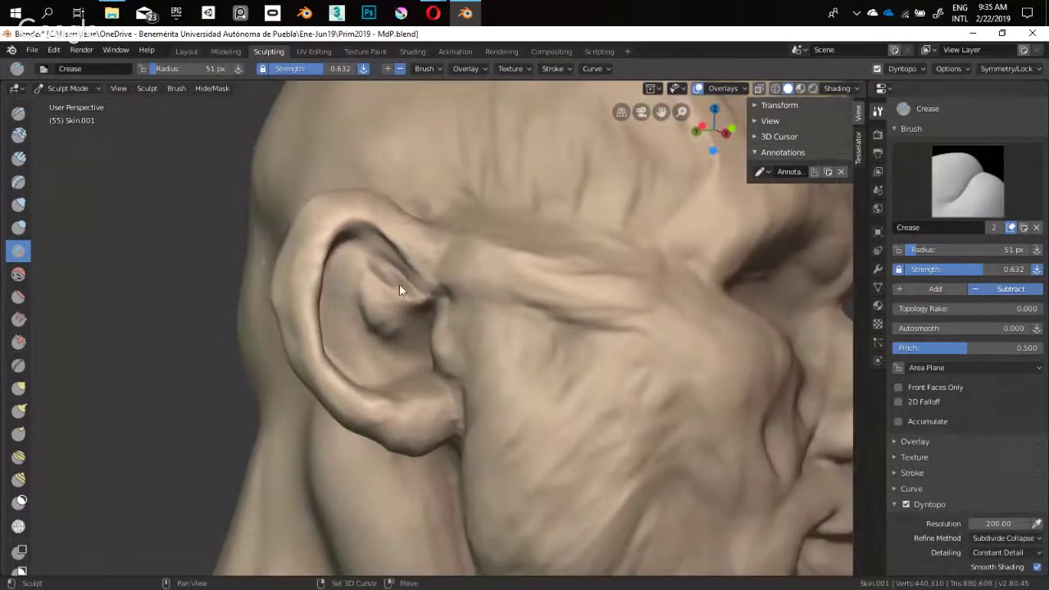
key("f")
left_click(410, 287)
key("shift+space")
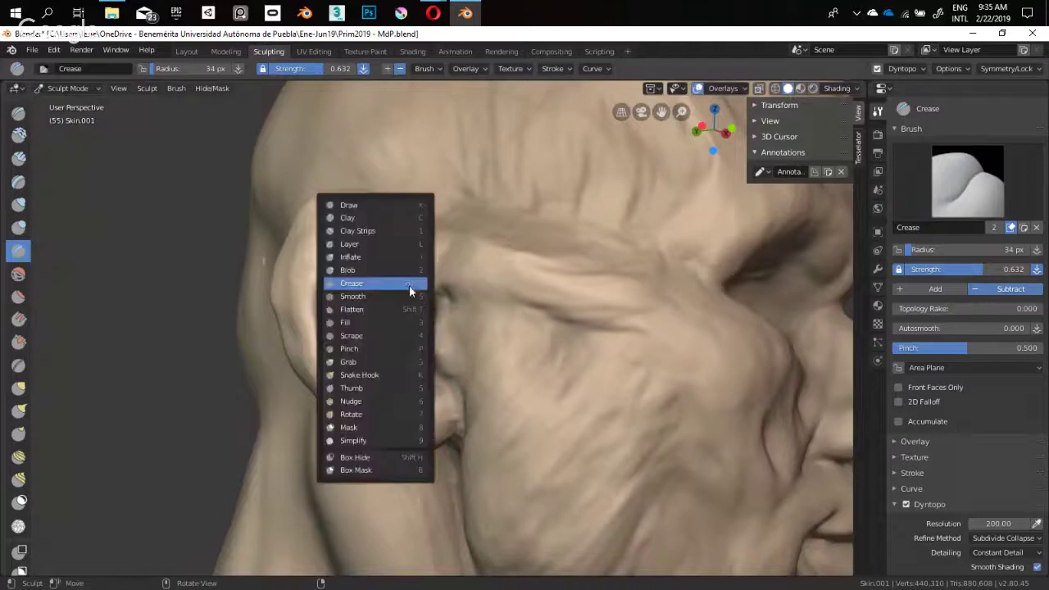
key("1")
key("shift+f")
left_click(409, 284)
left_click_drag(409, 286, 407, 336)
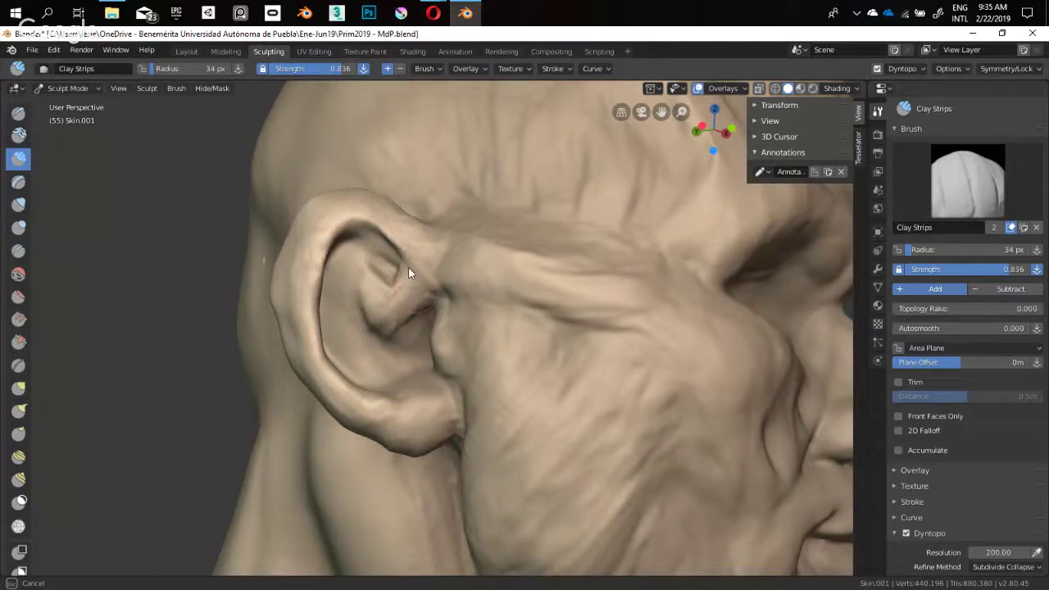
middle_click_drag(408, 267, 382, 253)
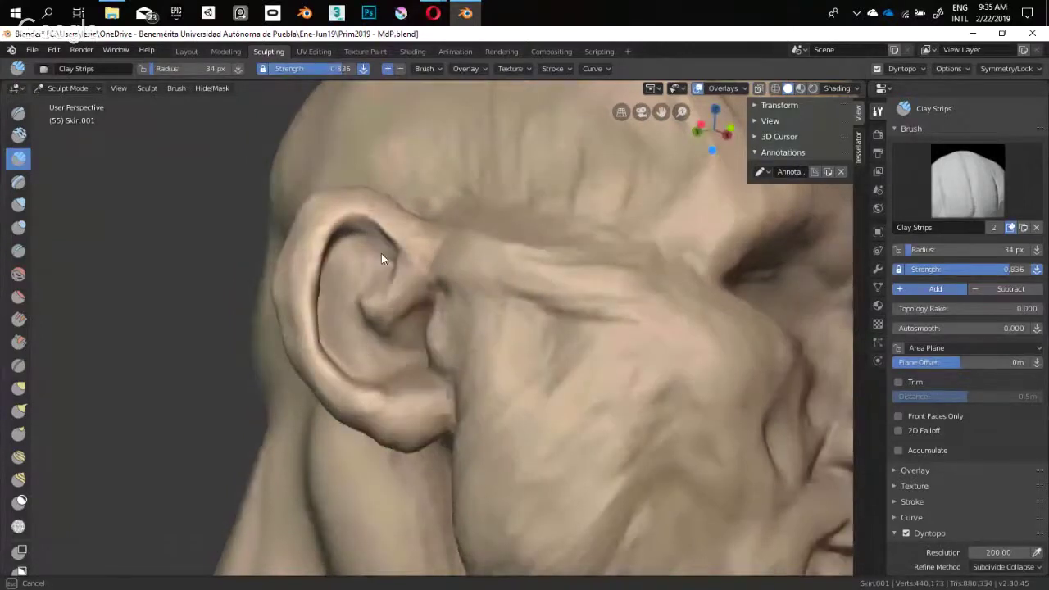
mouse_move(363, 237)
left_mouse_down()
mouse_move(373, 299)
mouse_move(362, 306)
left_mouse_up()
middle_click_drag(319, 279, 329, 303, "shift")
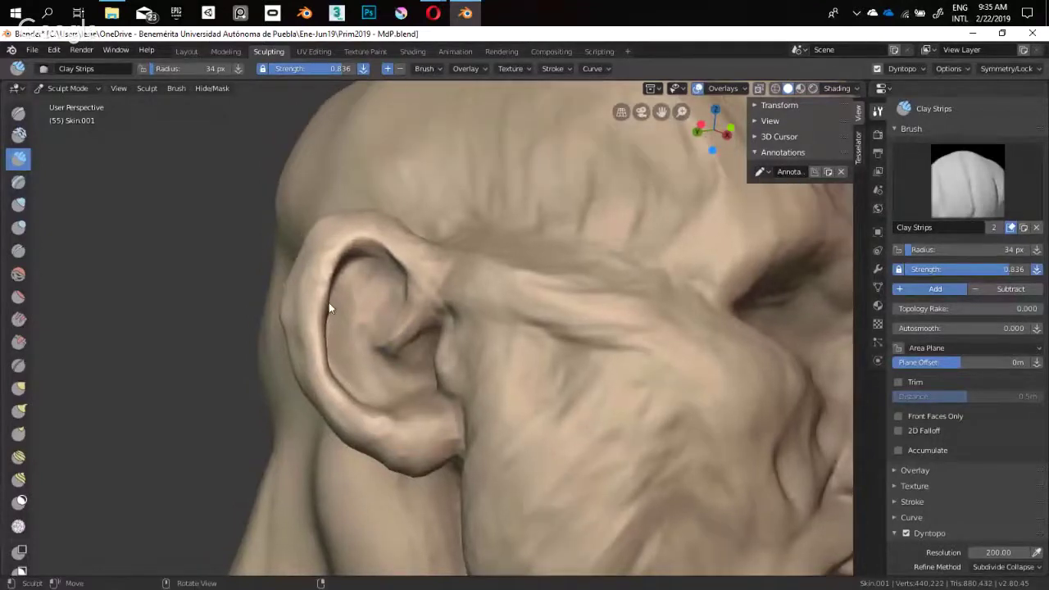
Switch to the Snake Hook brush, set its radius to 198 px and pull the ear's outline
key("k")
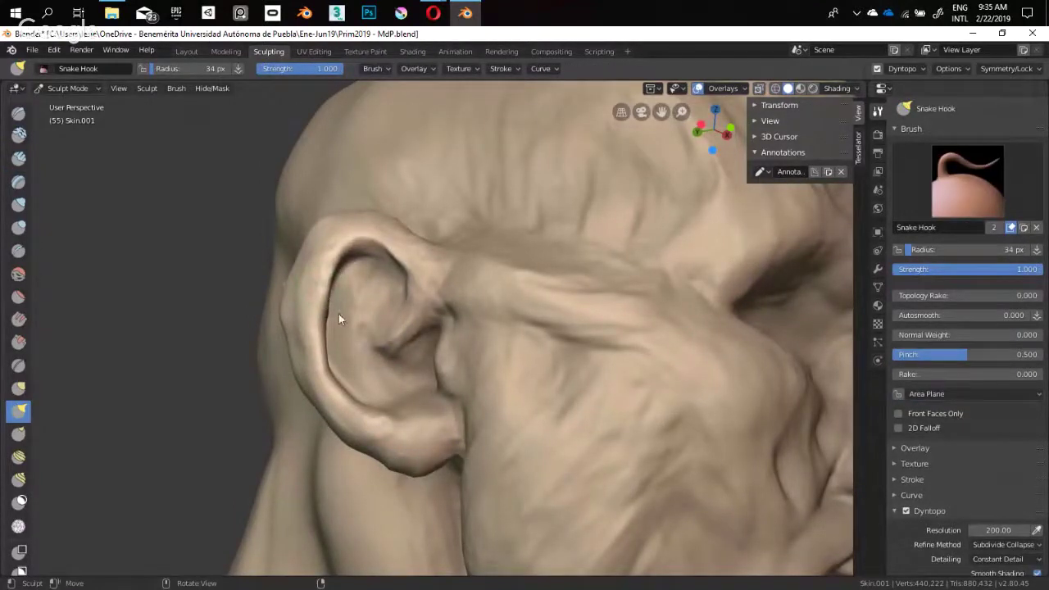
key("f")
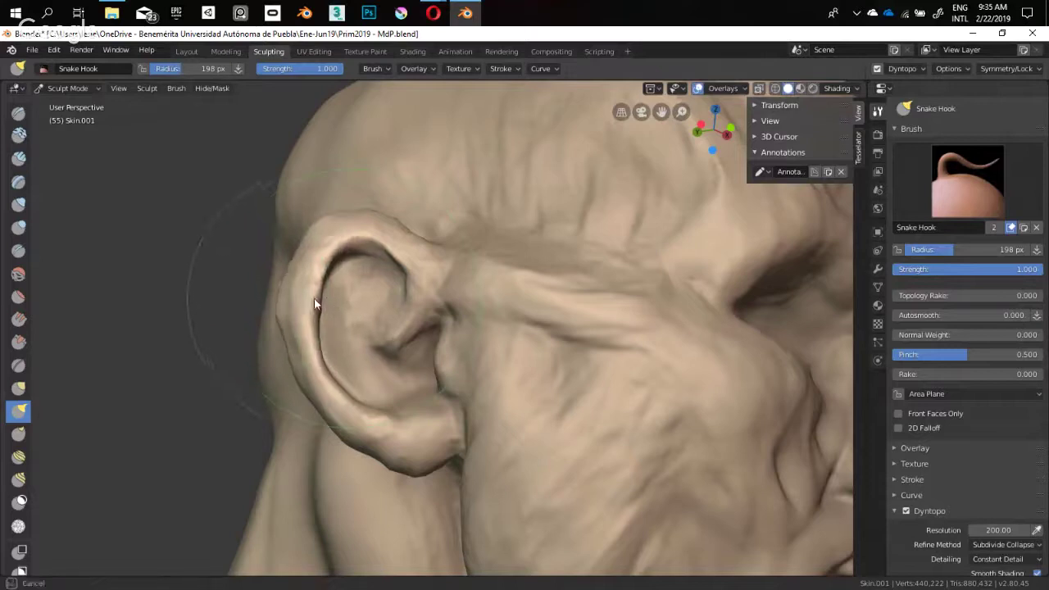
left_click(314, 297)
middle_click_drag(321, 282, 301, 350)
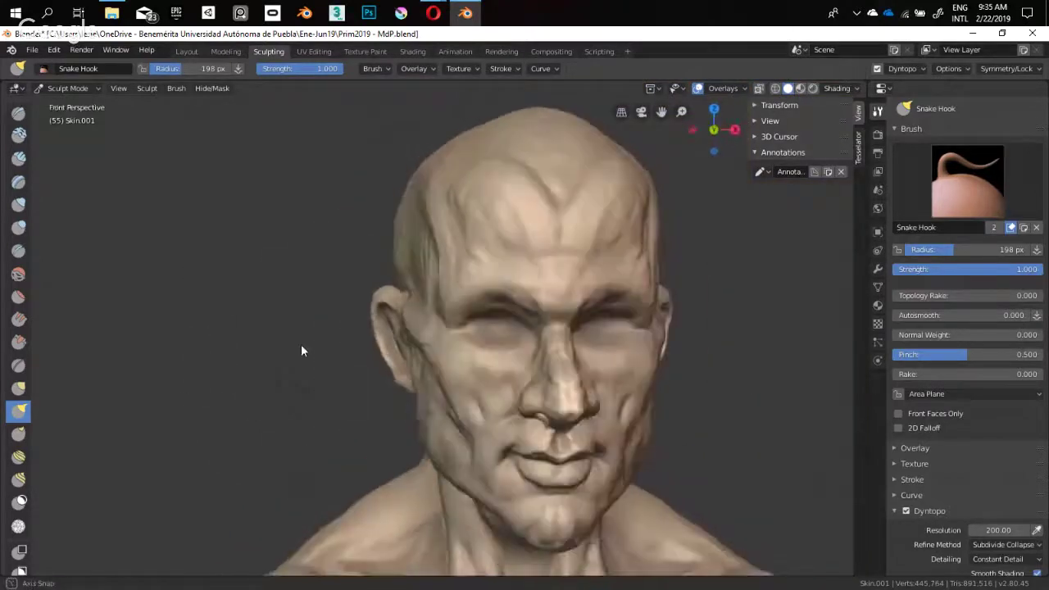
Set the Snake Hook radius to 100 px and try to reshape the ear from the front
mouse_move(359, 365)
middle_mouse_down("shift")
mouse_move(320, 301)
mouse_move(312, 293)
mouse_move(305, 312)
mouse_move(301, 297)
middle_mouse_up("shift")
key("bracketleft")
key("bracketleft")
key("f")
left_click(534, 295)
mouse_move(565, 294)
middle_mouse_down()
mouse_move(544, 293)
mouse_move(581, 292)
middle_mouse_up()
key("f")
left_click(538, 295)
key("f")
left_click(556, 295)
left_click_drag(578, 290, 571, 288)
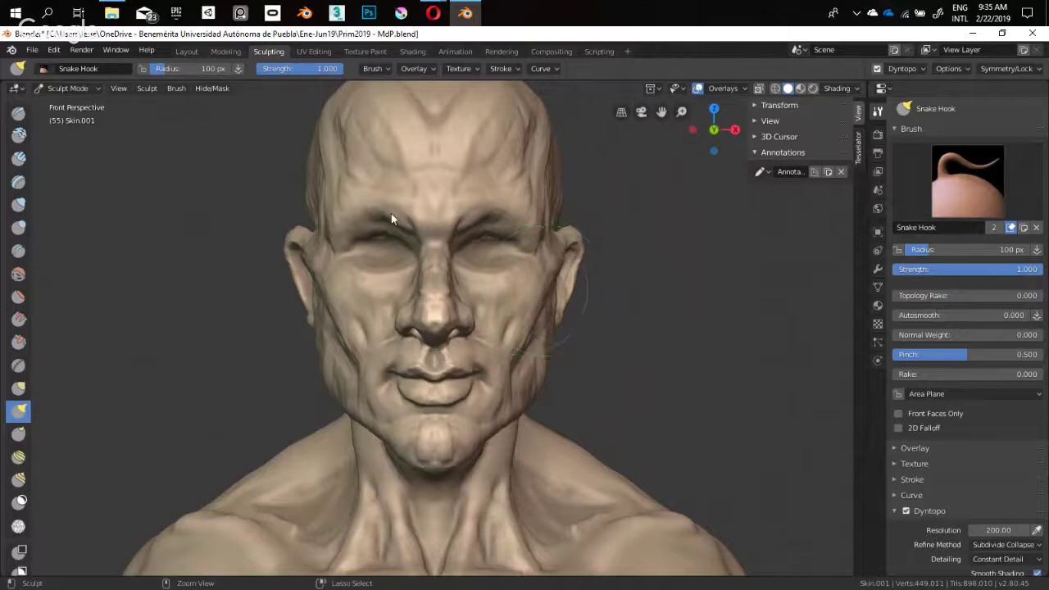
key("ctrl+z")
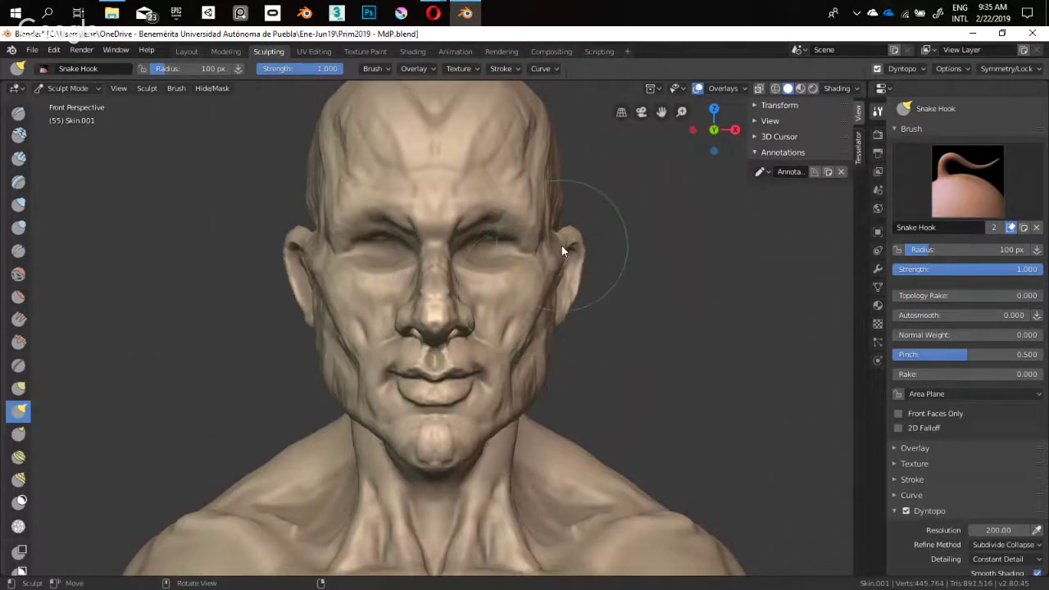
Sketch an annotation of the protruding ear contour from the front and delete the annotation layer
mouse_move(575, 227)
left_mouse_down()
mouse_move(587, 281)
mouse_move(557, 320)
left_mouse_up()
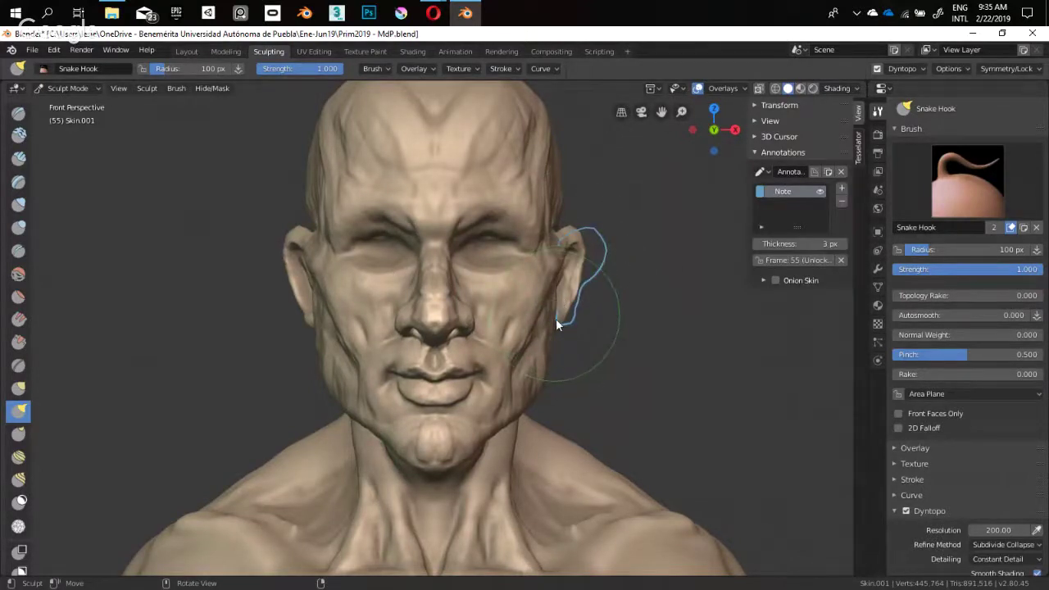
mouse_move(555, 318)
middle_mouse_down()
mouse_move(504, 318)
mouse_move(509, 292)
mouse_move(469, 297)
middle_mouse_up()
left_click(842, 201)
Reduce the Snake Hook radius to 65 px and reshape the lower ear and earlobe from the side
key("f")
left_click_drag(469, 297, 452, 317)
key("f")
left_click(470, 292)
key("f")
left_click(485, 283)
key("f")
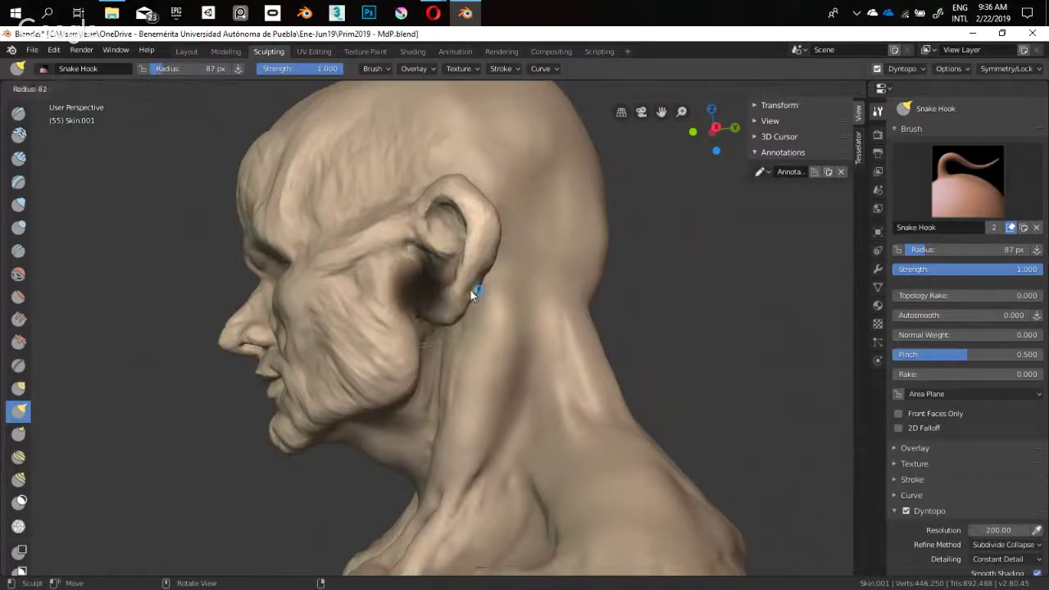
left_click(471, 288)
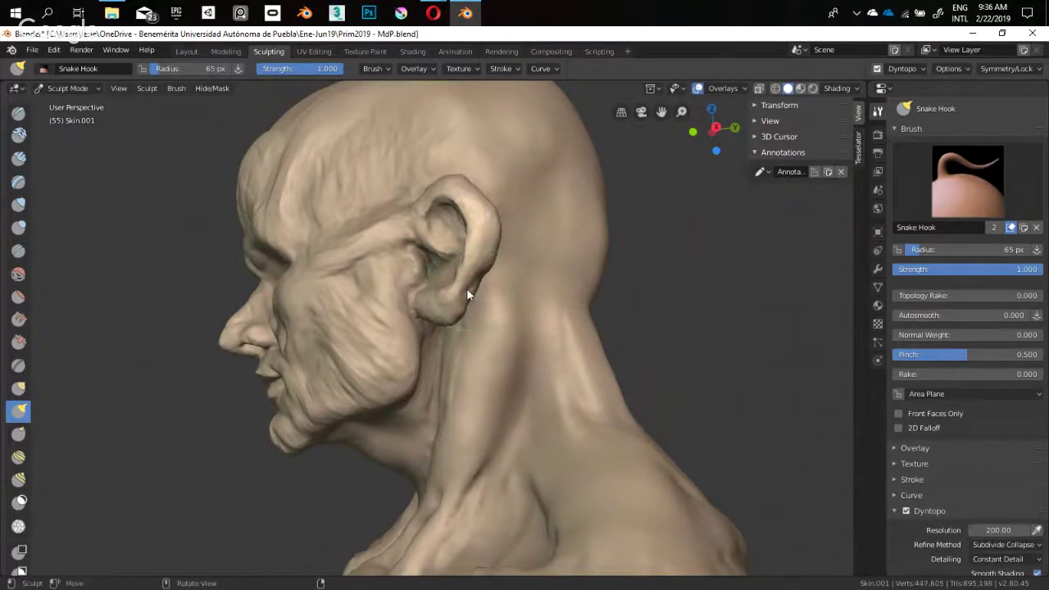
Model the back of the ear using the Clay Strips and Crease brushes at a 37 px radius
key("shift+space")
middle_click_drag(466, 288, 374, 265)
key("1")
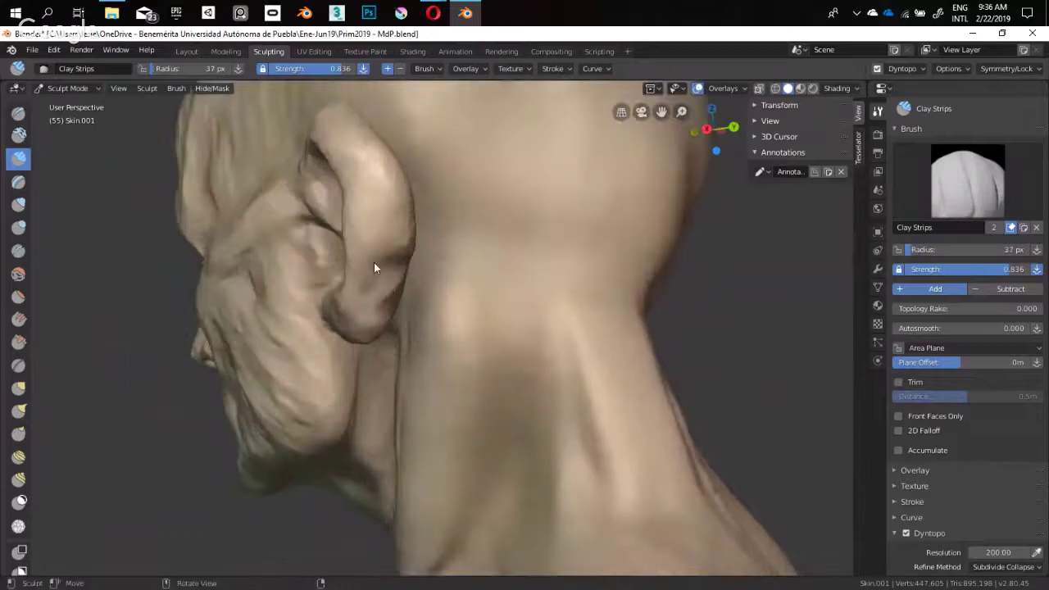
mouse_move(369, 323)
middle_mouse_down()
mouse_move(290, 286)
mouse_move(399, 286)
mouse_move(379, 305)
middle_mouse_up()
key("shift+c")
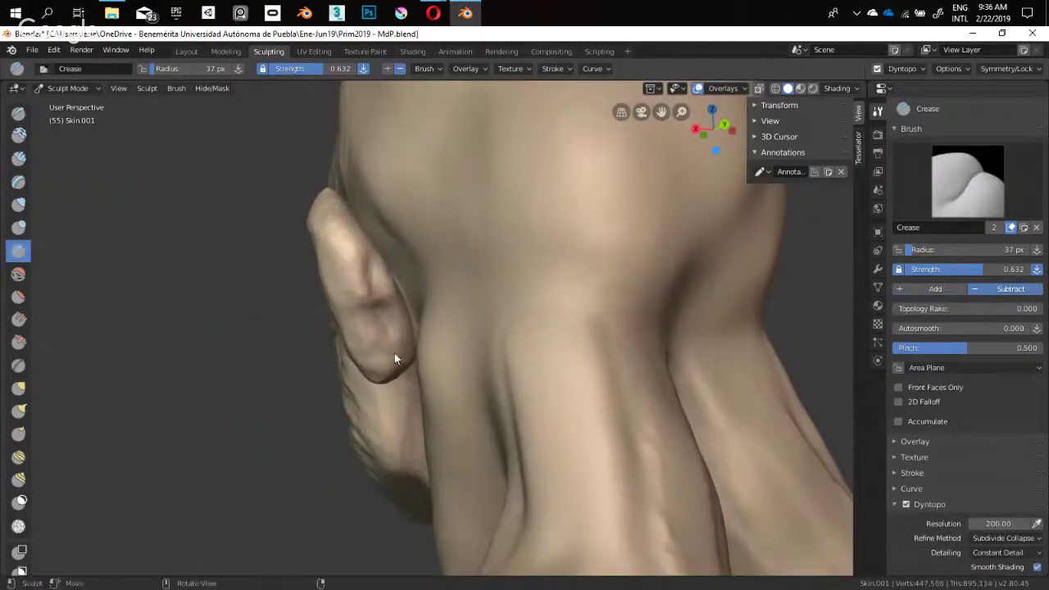
Isolate the ear region by hiding the rest of the head
mouse_move(393, 356)
middle_mouse_down()
mouse_move(377, 256)
mouse_move(408, 287)
mouse_move(451, 190)
mouse_move(487, 302)
middle_mouse_up()
middle_click_drag(519, 210, 582, 215)
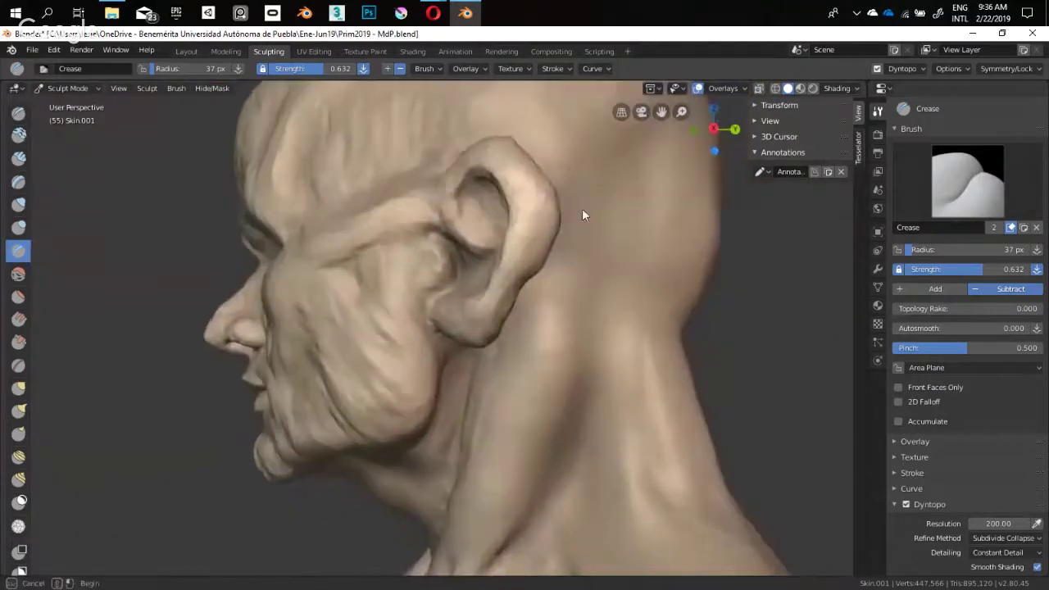
left_click_drag(599, 190, 317, 435)
Set the Crease radius to 38 px and carve the groove behind the ear and around the lobe
middle_click_drag(437, 314, 429, 260)
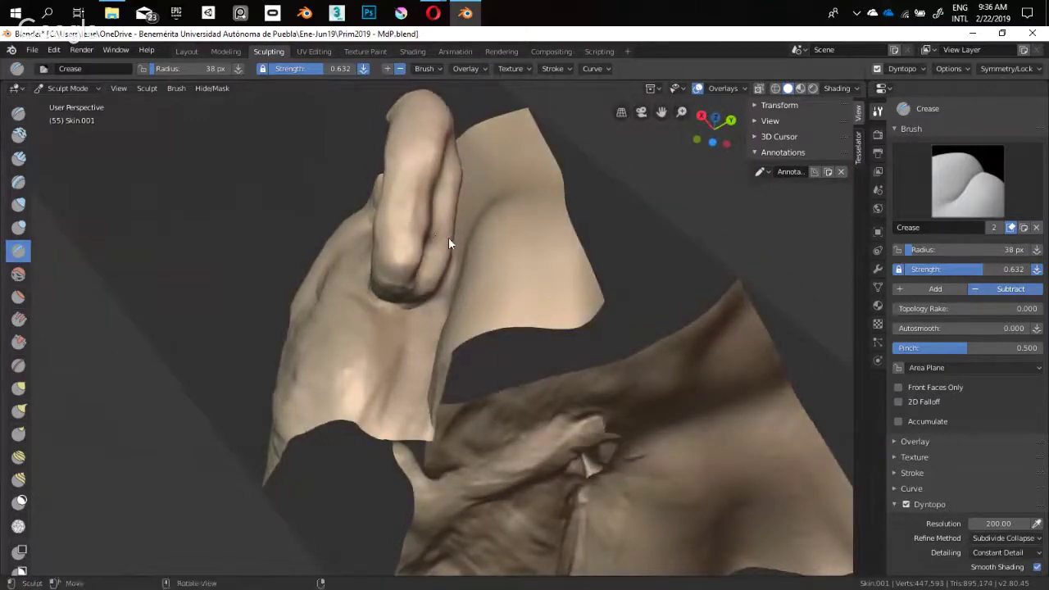
left_click_drag(449, 249, 407, 301)
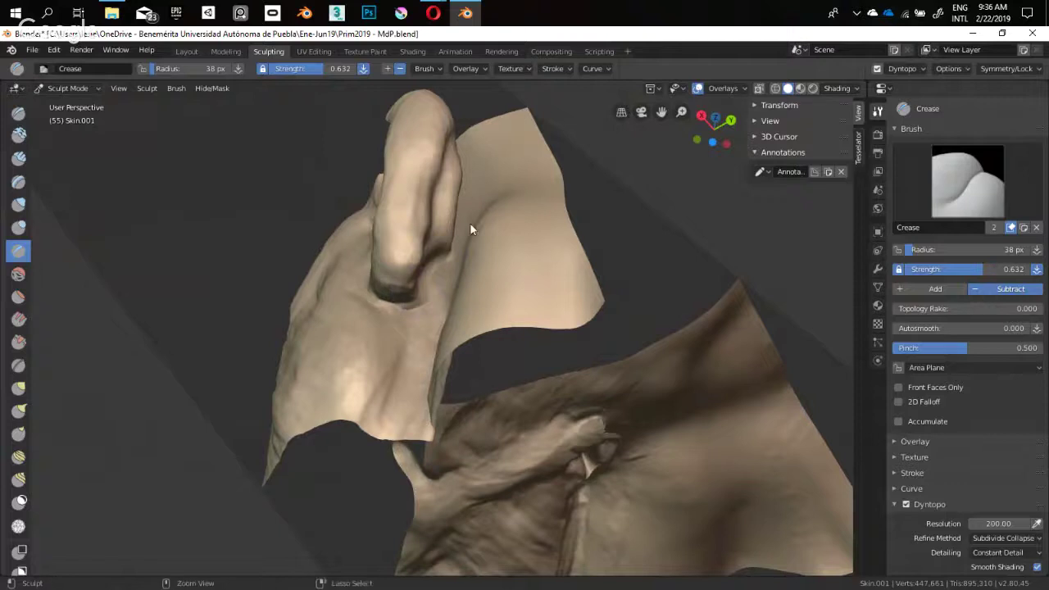
Clear the clipping around the ear to bring back the full head and body
scroll(470, 222, "down", 5)
middle_click_drag(469, 222, 467, 317)
key("alt+b")
scroll(450, 306, "down", 3)
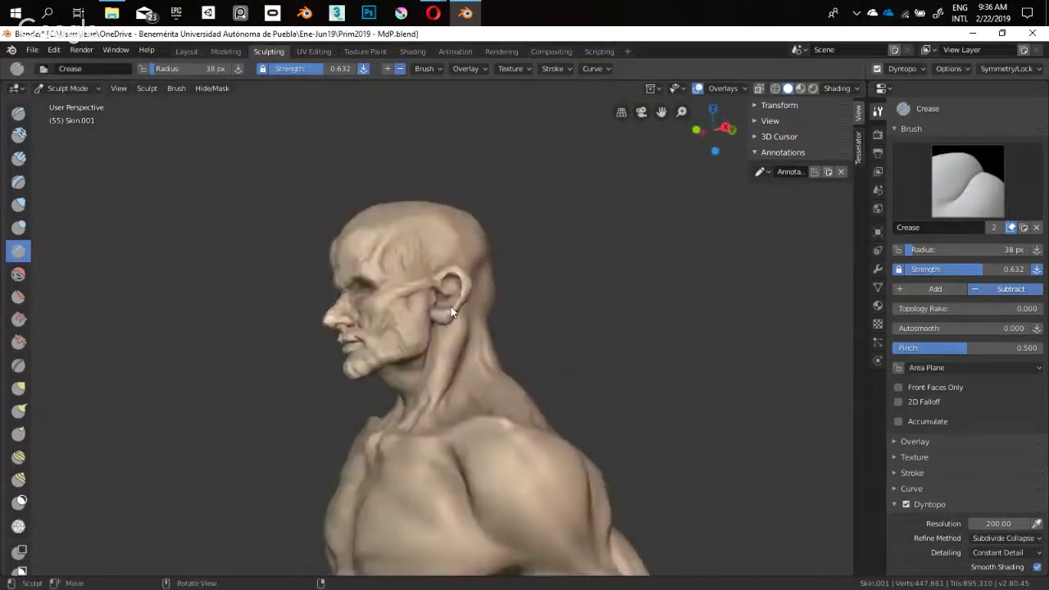
Clip the view to boxes around parts of the head and upper body, clearing each clipping region
key("alt+b")
left_click_drag(489, 247, 403, 368)
middle_click_drag(403, 368, 490, 288)
key("alt+b")
key("alt+b")
left_click_drag(533, 295, 375, 484)
middle_click_drag(423, 389, 543, 298, "shift")
scroll(369, 317, "up", 2)
key("alt+b")
left_click_drag(576, 339, 393, 466)
middle_click_drag(436, 360, 514, 290)
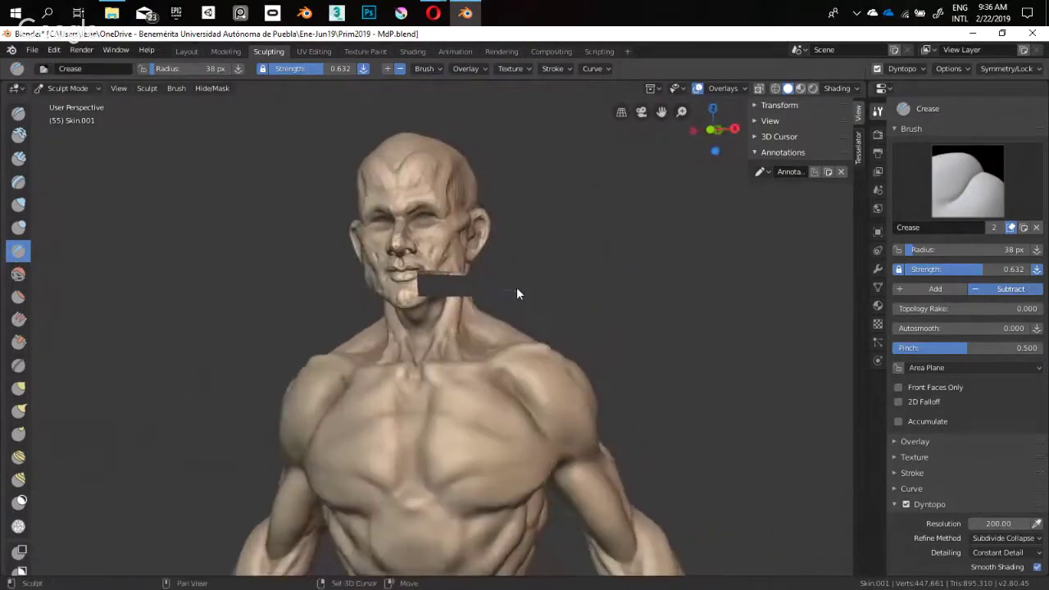
Hide boxed areas of the jaw, neck and shoulders and restore the whole figure
key("shift+h")
left_click_drag(511, 258, 410, 305)
key("shift+h")
left_click_drag(525, 230, 394, 331)
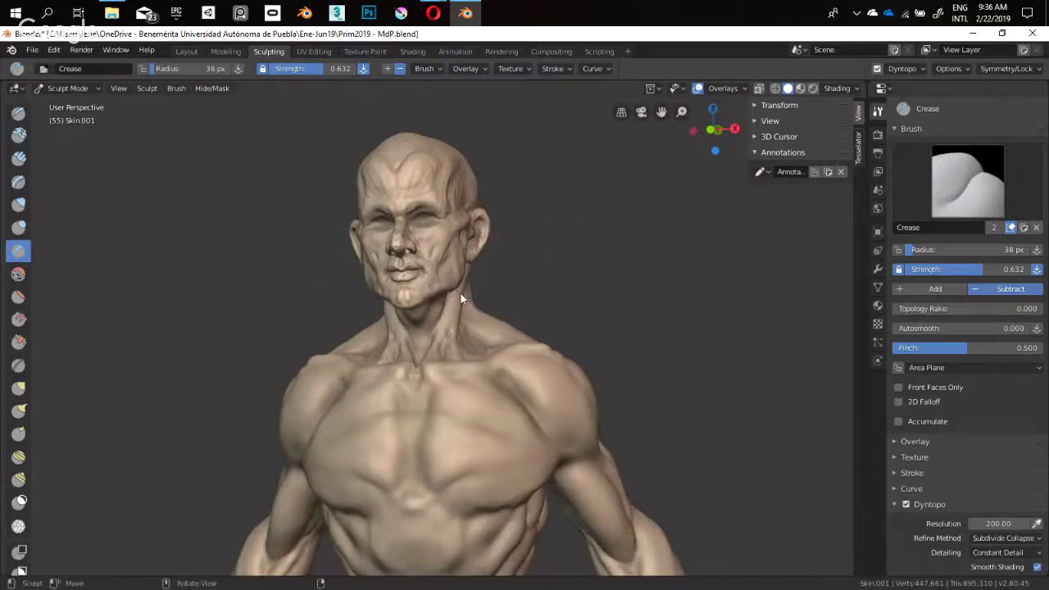
middle_click_drag(461, 293, 485, 297)
key("h")
left_click_drag(485, 308, 423, 420)
middle_click_drag(507, 331, 433, 356)
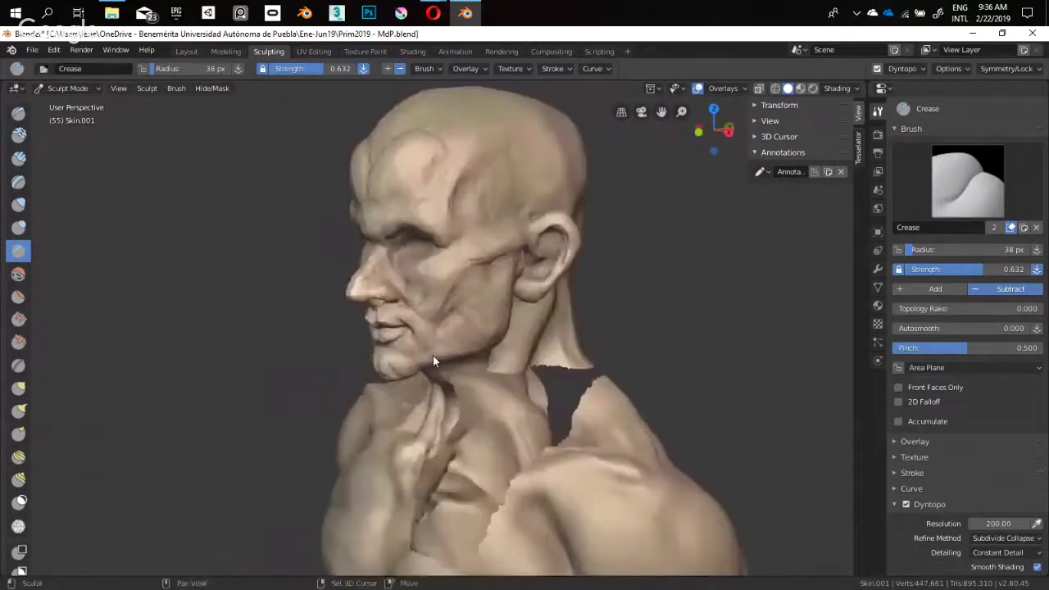
key("alt+b")
left_click_drag(418, 361, 590, 422)
scroll(516, 337, "down", 2)
middle_click_drag(516, 337, 535, 362)
key("alt+b")
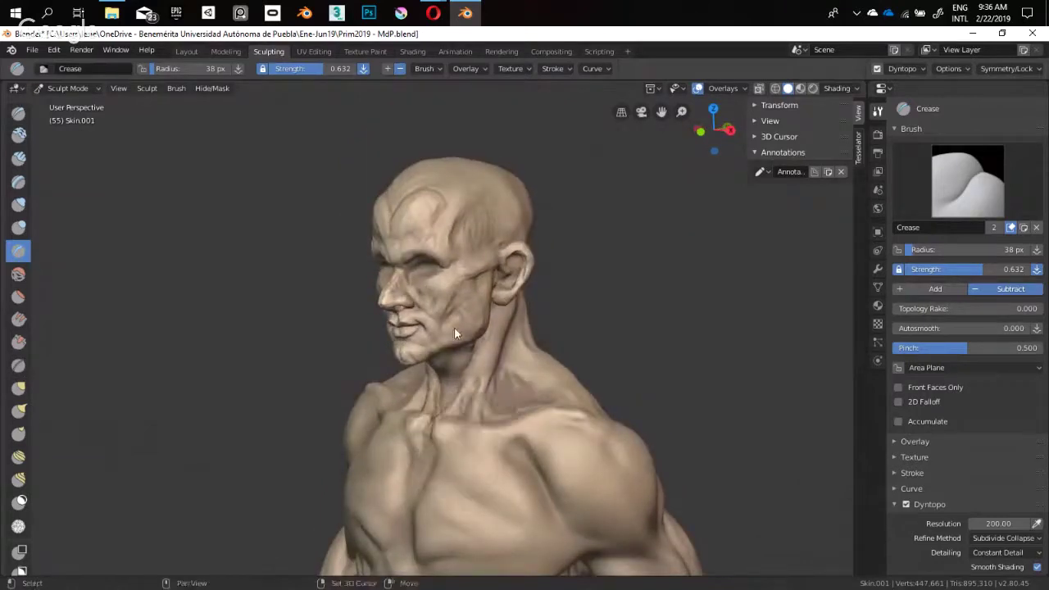
Set the Crease radius to 28 px and deepen the creases around the front of the ear
middle_click_drag(454, 327, 452, 365)
scroll(340, 321, "up", 2)
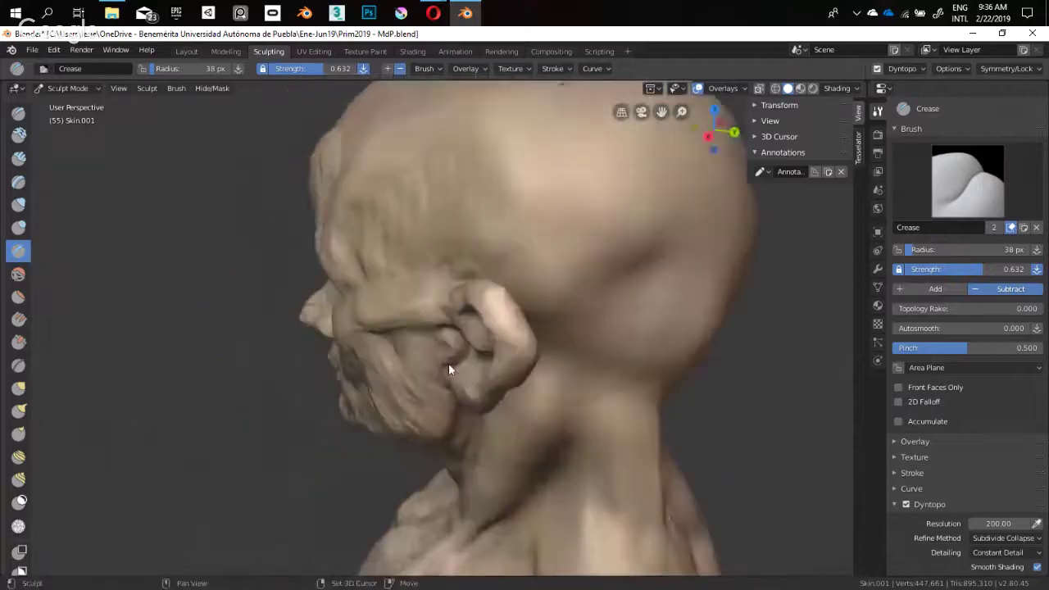
key("f")
left_click(451, 305)
mouse_move(449, 308)
middle_mouse_down()
mouse_move(462, 326)
mouse_move(448, 314)
middle_mouse_up()
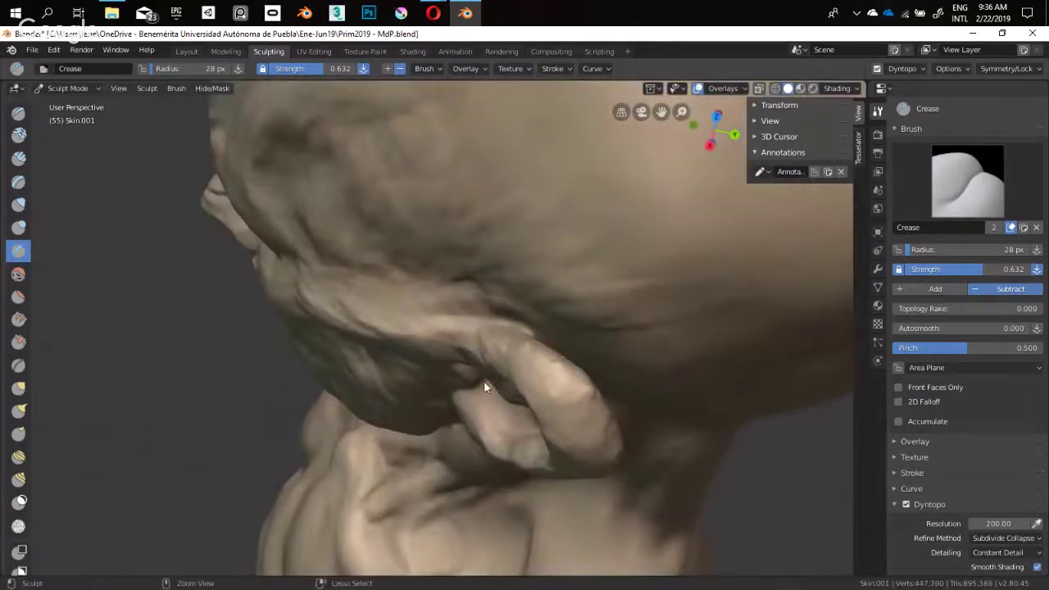
middle_click_drag(483, 380, 481, 297)
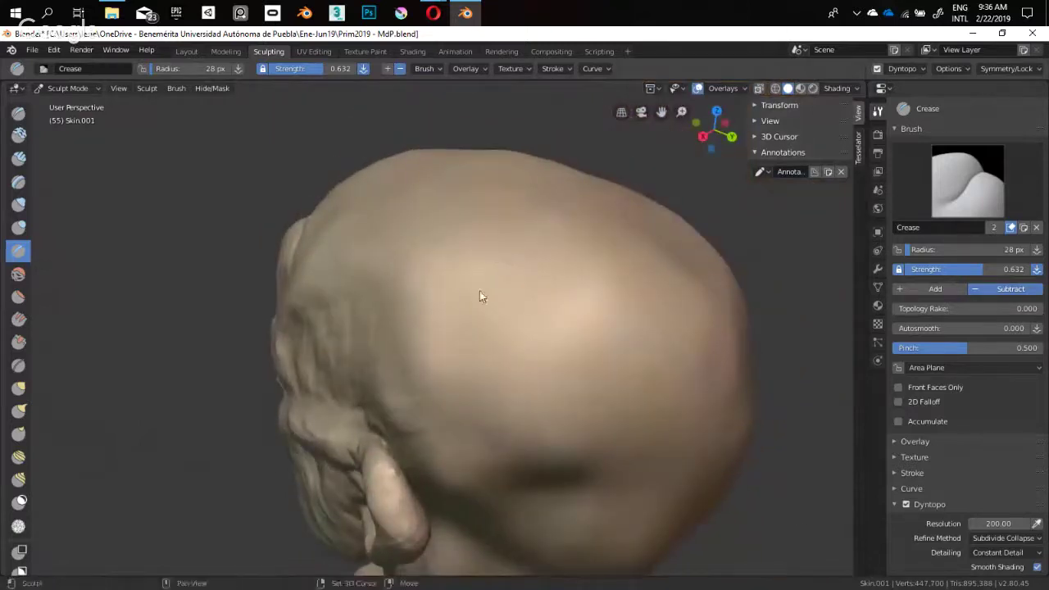
Set the Crease radius to 43 px and carve the transitions behind the ear and into the upper neck
mouse_move(377, 405)
middle_mouse_down()
mouse_move(406, 209)
mouse_move(445, 297)
mouse_move(409, 286)
mouse_move(466, 304)
mouse_move(407, 286)
middle_mouse_up()
left_click_drag(407, 285, 395, 297)
mouse_move(399, 254)
left_mouse_down()
mouse_move(430, 356)
mouse_move(421, 334)
mouse_move(414, 342)
left_mouse_up()
mouse_move(413, 342)
middle_mouse_down()
mouse_move(452, 336)
mouse_move(462, 237)
mouse_move(438, 308)
mouse_move(454, 285)
mouse_move(438, 237)
mouse_move(466, 307)
mouse_move(452, 303)
mouse_move(458, 319)
middle_mouse_up()
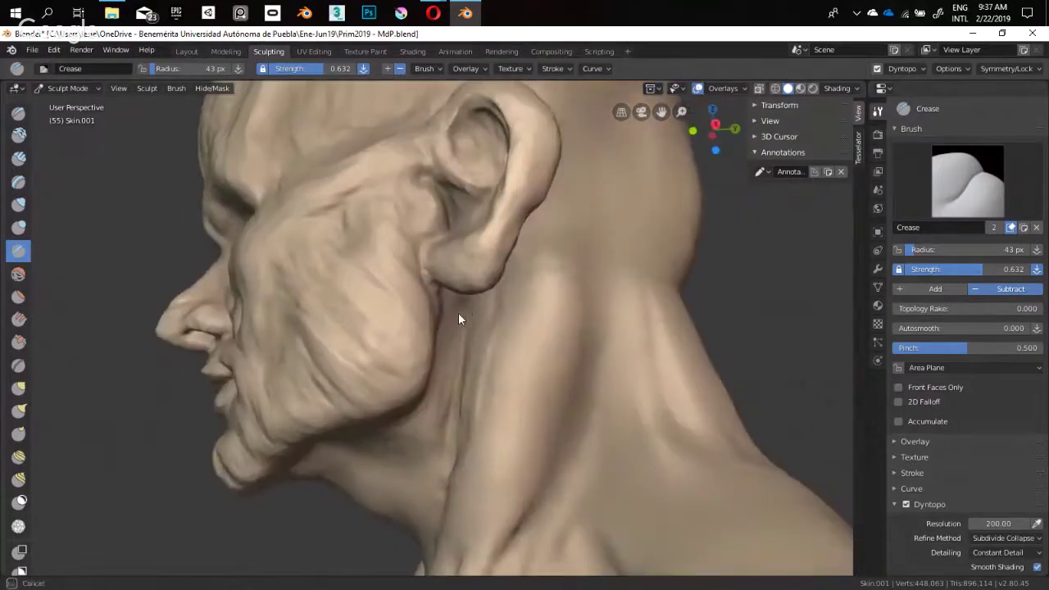
scroll(516, 281, "down", 4)
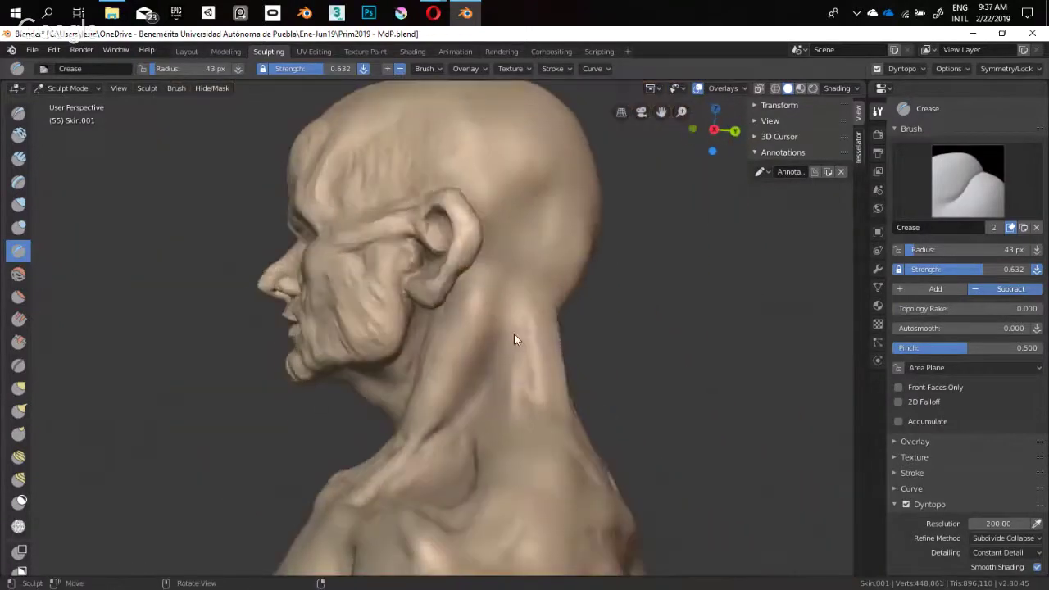
mouse_move(460, 377)
middle_mouse_down()
mouse_move(450, 348)
mouse_move(457, 297)
middle_mouse_up()
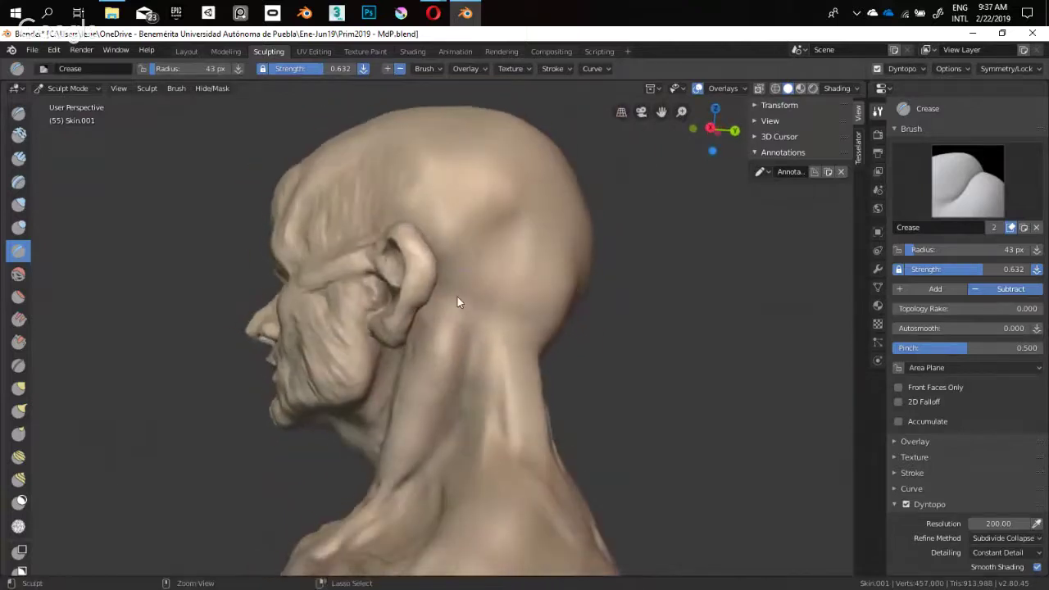
mouse_move(457, 296)
left_mouse_down("ctrl")
mouse_move(441, 303)
mouse_move(456, 256)
mouse_move(459, 269)
left_mouse_up("ctrl")
Switch to the Clay Strips brush and build up the neck muscle attachment behind the ear
key("shift+space")
left_click(461, 226)
mouse_move(466, 275)
left_mouse_down()
mouse_move(472, 251)
mouse_move(472, 271)
left_mouse_up()
Carve the hollows between the front neck tendons above the collarbones using the Crease brush at a 37 px radius
mouse_move(452, 259)
middle_mouse_down("shift")
mouse_move(459, 303)
mouse_move(473, 305)
mouse_move(421, 351)
mouse_move(412, 333)
mouse_move(425, 328)
mouse_move(417, 344)
mouse_move(509, 316)
mouse_move(476, 312)
mouse_move(485, 316)
mouse_move(527, 276)
mouse_move(443, 255)
mouse_move(456, 366)
mouse_move(423, 289)
mouse_move(372, 246)
middle_mouse_up("shift")
mouse_move(391, 297)
middle_mouse_down()
mouse_move(437, 271)
mouse_move(461, 320)
mouse_move(438, 299)
mouse_move(391, 293)
mouse_move(429, 300)
mouse_move(405, 295)
mouse_move(416, 372)
mouse_move(440, 304)
mouse_move(467, 326)
mouse_move(450, 336)
middle_mouse_up()
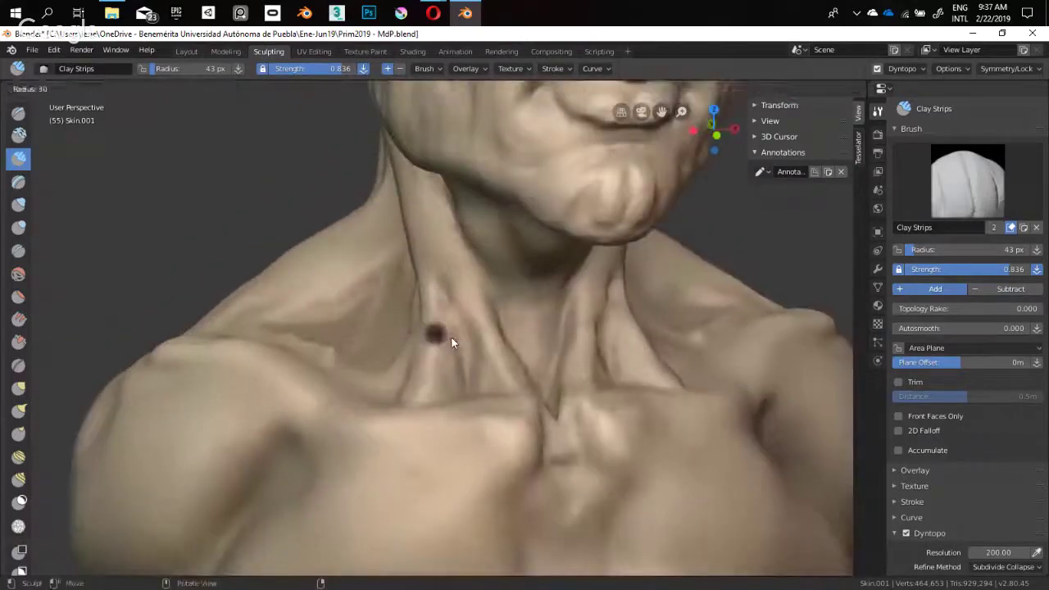
key("shift+c")
left_click_drag(465, 355, 466, 367)
left_click_drag(452, 328, 460, 368)
left_click_drag(451, 320, 462, 363)
middle_click_drag(457, 358, 448, 319)
key("f")
left_click(453, 314)
mouse_move(454, 314)
left_mouse_down()
mouse_move(479, 351)
mouse_move(444, 317)
left_mouse_up()
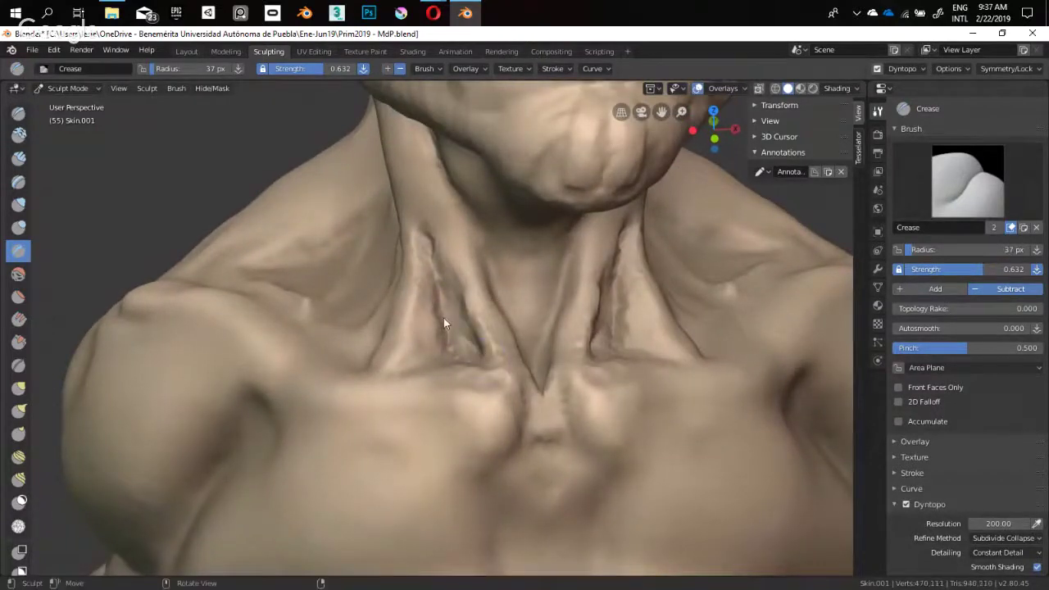
middle_click_drag(444, 291, 448, 333, "shift")
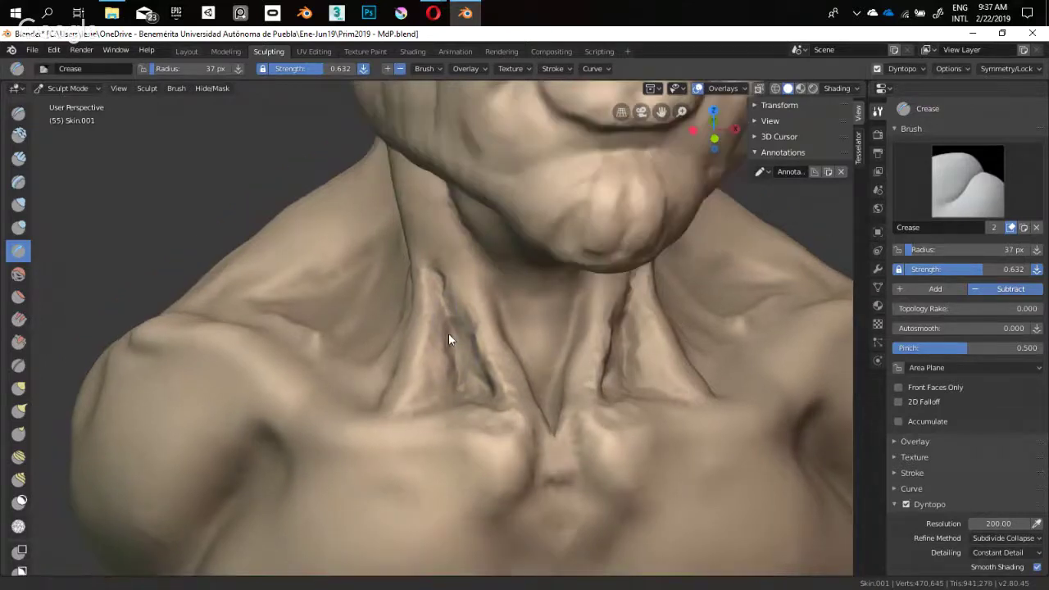
Add small Clay Strips strokes at a 26 px radius to the hollow between the front neck tendons
key("shift+space")
key("1")
key("f")
left_click(431, 288)
mouse_move(432, 288)
left_mouse_down()
mouse_move(438, 276)
mouse_move(433, 294)
mouse_move(422, 293)
left_mouse_up()
Set the Clay Strips radius to 41 px and build up the trapezius along the side of the neck
mouse_move(421, 291)
middle_mouse_down()
mouse_move(447, 301)
mouse_move(420, 304)
mouse_move(424, 319)
mouse_move(381, 283)
mouse_move(401, 292)
mouse_move(485, 408)
mouse_move(438, 316)
mouse_move(378, 335)
mouse_move(376, 316)
middle_mouse_up()
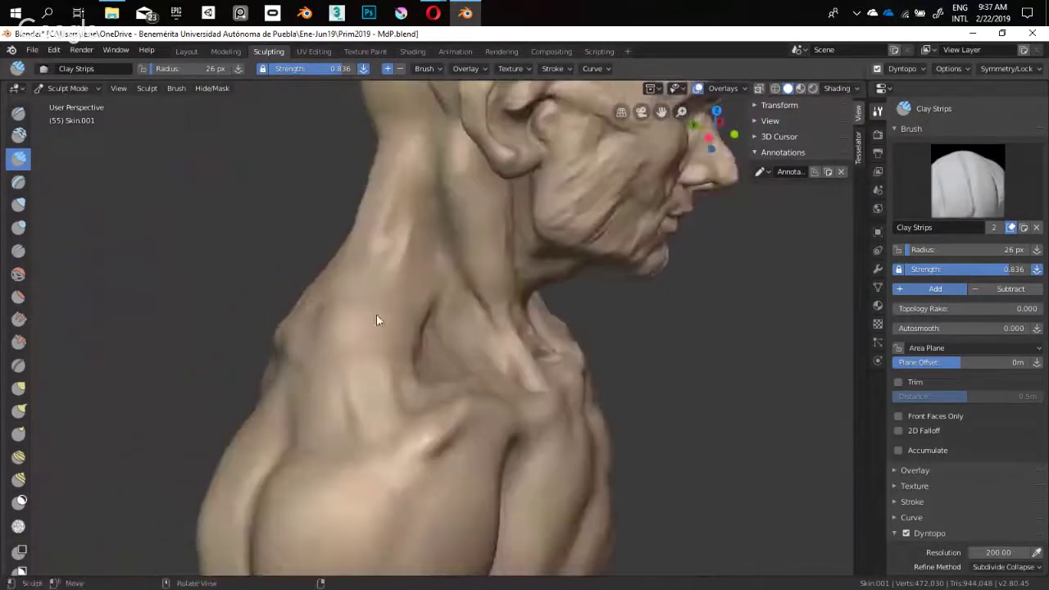
key("f")
left_click(389, 312)
left_click_drag(395, 235, 387, 301)
middle_click_drag(386, 302, 382, 283)
left_click_drag(399, 269, 398, 279)
mouse_move(384, 202)
middle_mouse_down()
mouse_move(426, 260)
mouse_move(389, 243)
middle_mouse_up()
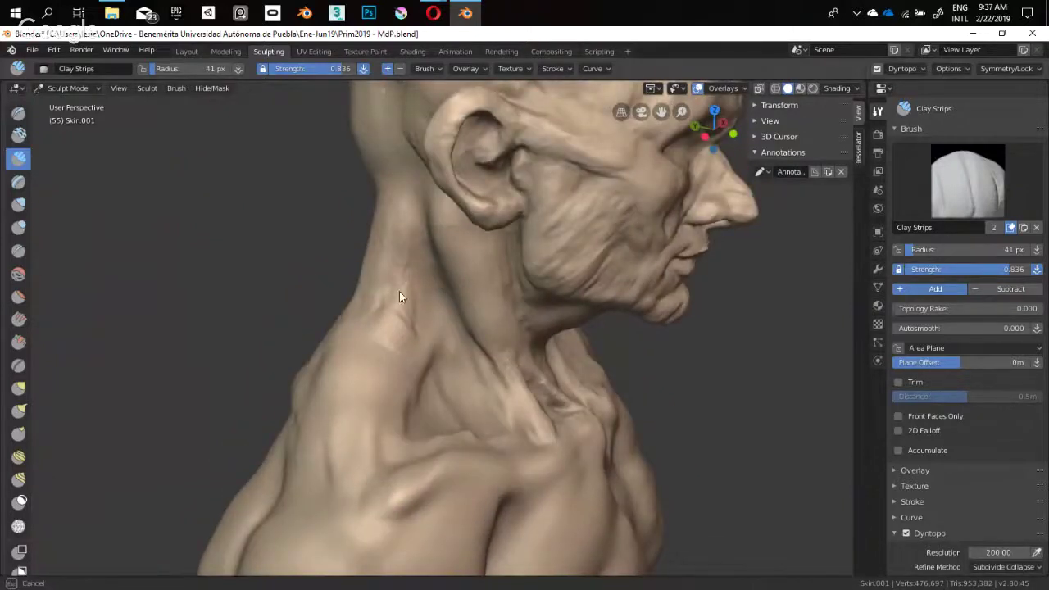
middle_click_drag(395, 331, 387, 333)
mouse_move(388, 333)
left_mouse_down()
mouse_move(378, 372)
mouse_move(413, 356)
left_mouse_up()
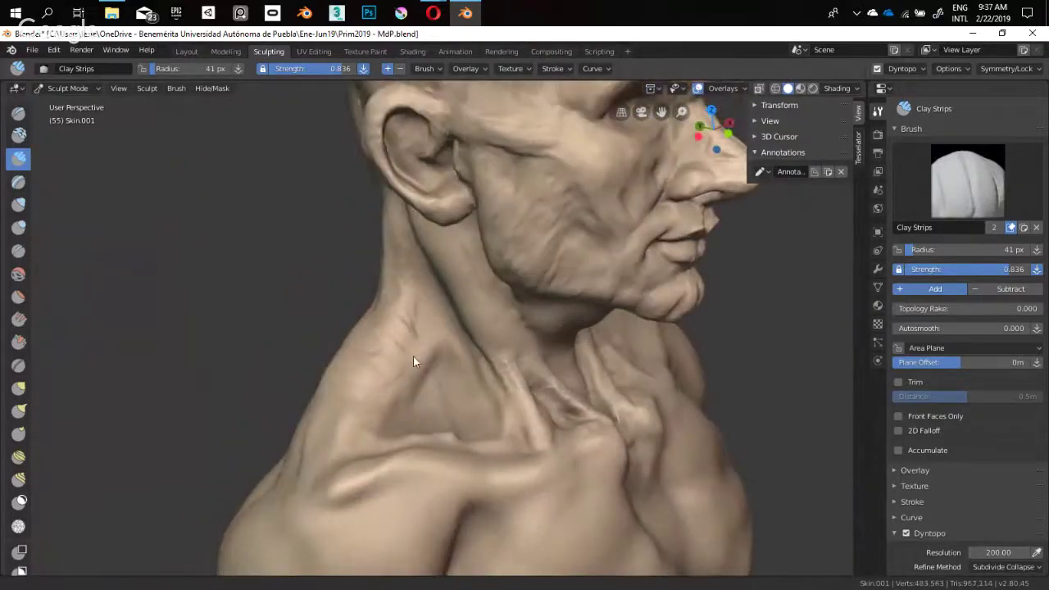
Enlarge the Clay Strips radius to 62 px and extend the trapezius volume toward the shoulder
mouse_move(413, 356)
middle_mouse_down()
mouse_move(364, 322)
mouse_move(380, 341)
middle_mouse_up()
key("f")
left_click(397, 343)
left_click_drag(400, 351, 406, 399)
Draw a short annotation near the wrist and delete its note layer
scroll(414, 391, "down", 5)
middle_click_drag(415, 389, 393, 298)
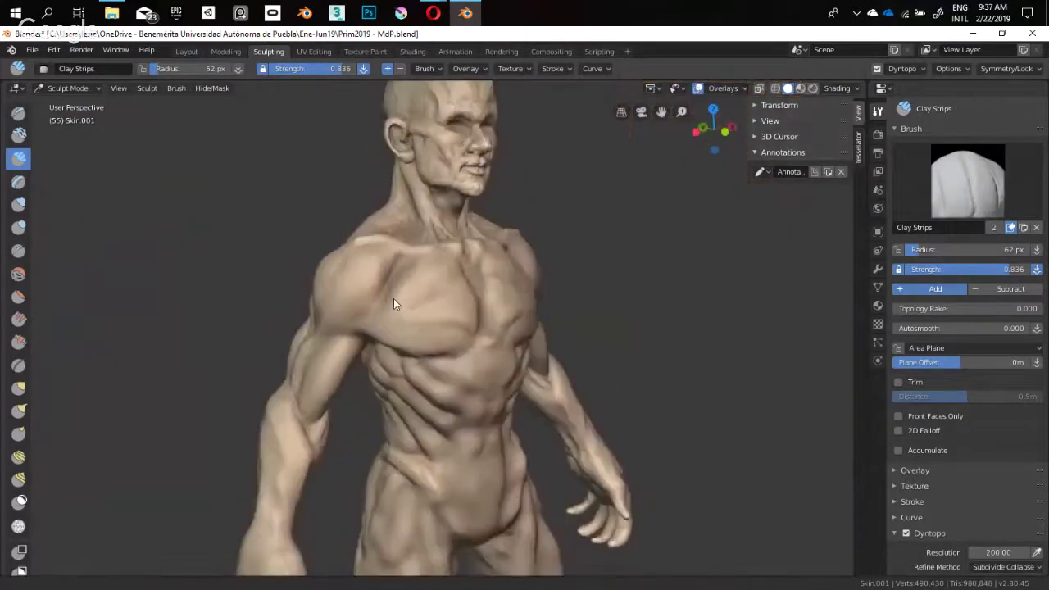
mouse_move(381, 525)
middle_mouse_down("shift")
mouse_move(399, 375)
mouse_move(433, 359)
mouse_move(422, 357)
middle_mouse_up("shift")
key("d")
left_click_drag(399, 369, 400, 382)
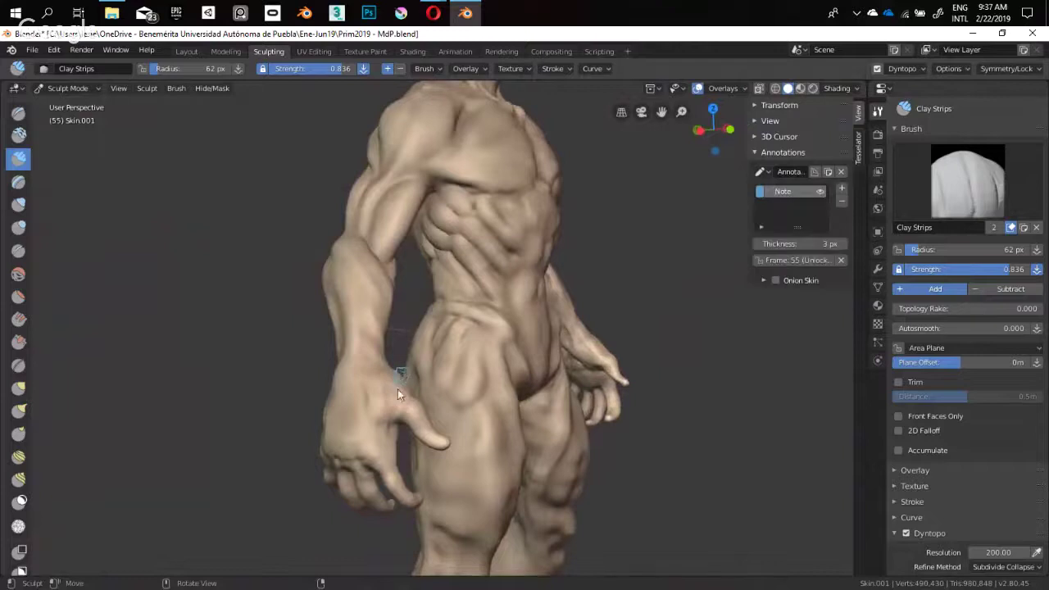
left_click(842, 202)
Reduce the Clay Strips radius to 48 px and build up the neck muscle below the skull base
middle_click_drag(500, 179, 473, 350, "shift")
mouse_move(473, 350)
middle_mouse_down()
mouse_move(410, 338)
mouse_move(468, 347)
middle_mouse_up()
scroll(435, 354, "up", 2)
mouse_move(445, 258)
middle_mouse_down("shift")
mouse_move(471, 317)
mouse_move(497, 321)
mouse_move(470, 382)
mouse_move(508, 342)
mouse_move(433, 295)
mouse_move(439, 354)
mouse_move(422, 360)
mouse_move(576, 322)
mouse_move(450, 284)
middle_mouse_up("shift")
scroll(471, 317, "up", 2)
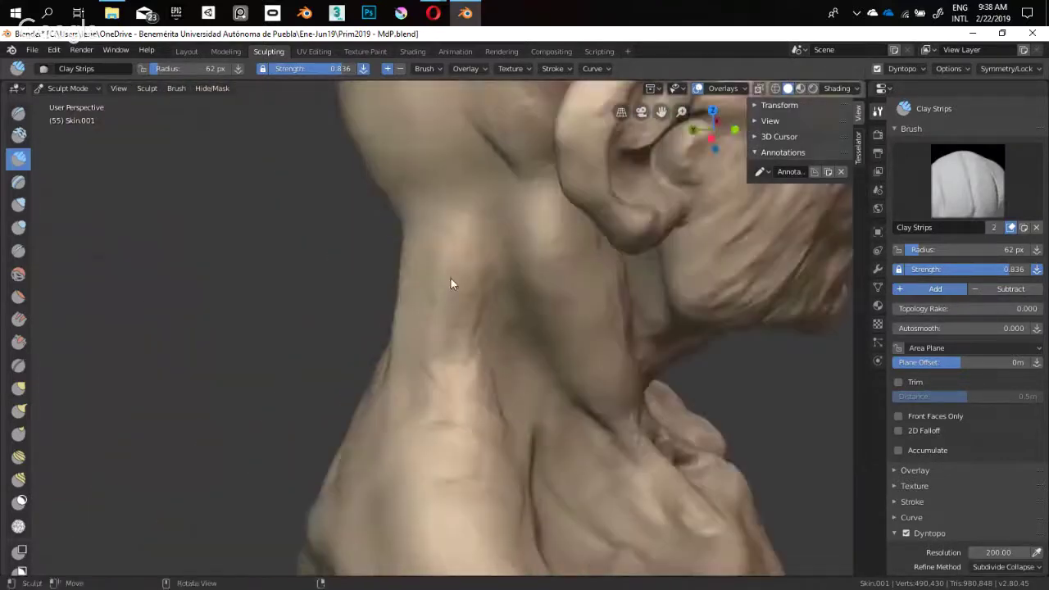
left_click_drag(476, 320, 442, 254)
mouse_move(446, 254)
left_mouse_down()
mouse_move(480, 333)
mouse_move(469, 201)
left_mouse_up()
key("f")
left_click(465, 271)
left_click_drag(485, 308, 473, 204)
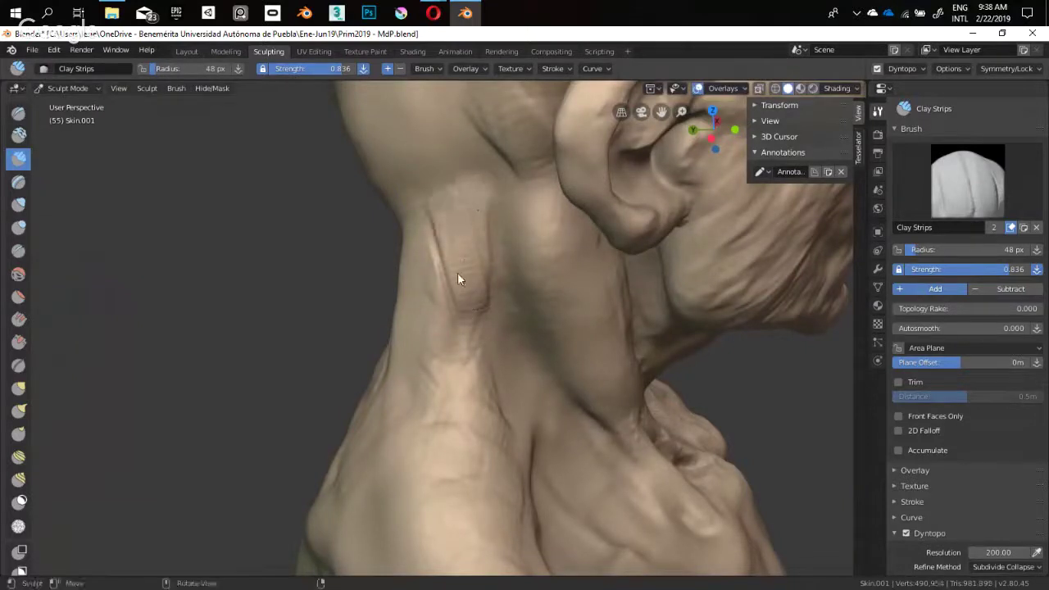
Add Clay Strips strokes along the side of the neck between the trapezius and the sternocleidomastoid
mouse_move(415, 221)
middle_mouse_down()
mouse_move(416, 271)
mouse_move(434, 279)
mouse_move(443, 335)
mouse_move(426, 300)
mouse_move(522, 290)
middle_mouse_up()
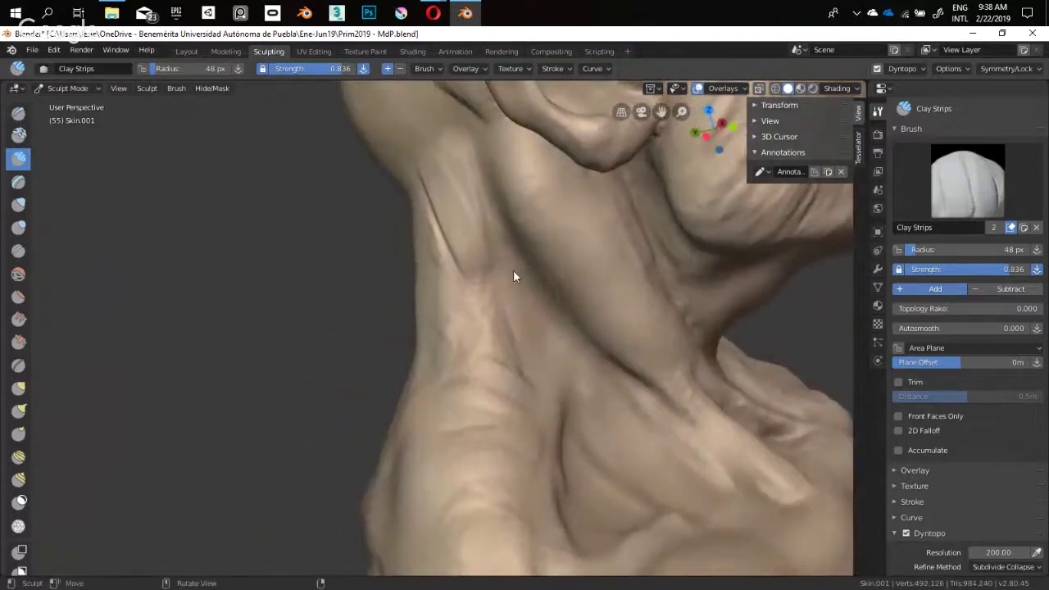
left_click_drag(526, 291, 516, 360)
middle_click_drag(517, 361, 477, 348, "shift")
key("shift+b")
left_click_drag(732, 210, 276, 421)
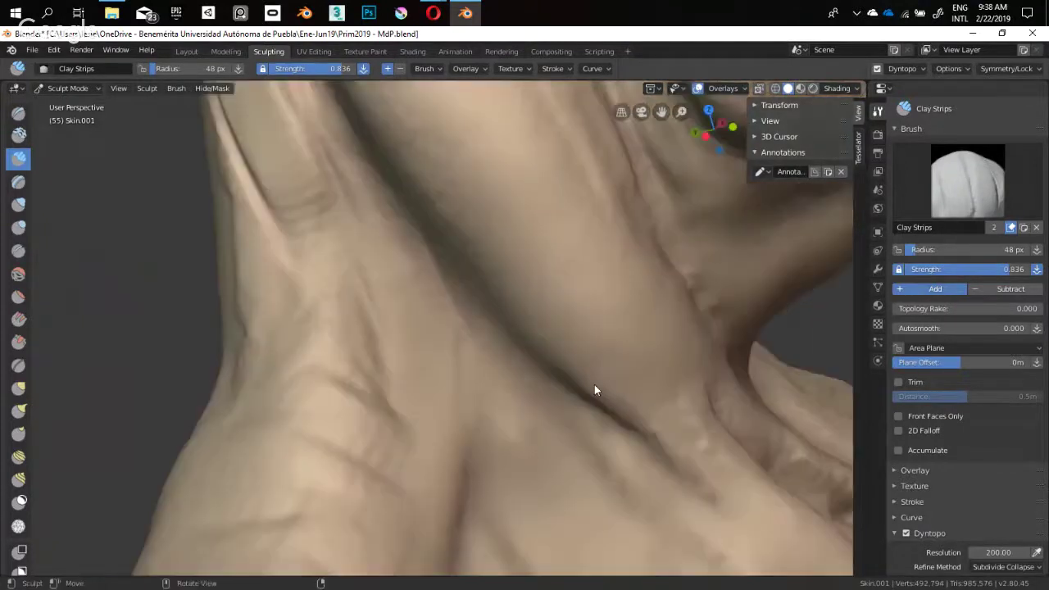
mouse_move(594, 385)
middle_mouse_down()
mouse_move(443, 488)
mouse_move(385, 331)
mouse_move(489, 344)
mouse_move(427, 296)
middle_mouse_up()
key("f")
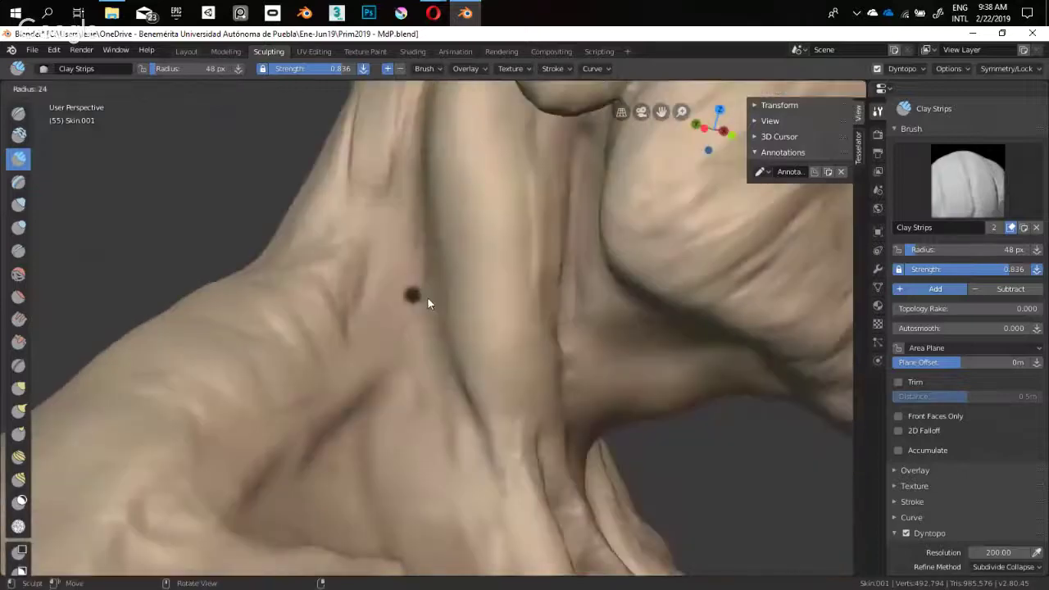
left_click(419, 296)
mouse_move(408, 304)
left_mouse_down()
mouse_move(372, 364)
mouse_move(383, 282)
mouse_move(405, 253)
mouse_move(384, 369)
left_mouse_up()
Set the Clay Strips radius to 32 px and sculpt muscle strands running down into the hollow above the collarbone
key("f")
left_click(401, 325)
key("f")
mouse_move(405, 305)
middle_mouse_down()
mouse_move(397, 336)
mouse_move(372, 335)
mouse_move(377, 345)
mouse_move(484, 315)
middle_mouse_up()
left_click(392, 323)
key("f")
left_click(403, 305)
mouse_move(401, 311)
middle_mouse_down()
mouse_move(370, 388)
mouse_move(414, 288)
middle_mouse_up()
mouse_move(431, 249)
left_mouse_down()
mouse_move(438, 232)
mouse_move(366, 365)
mouse_move(434, 235)
mouse_move(369, 330)
left_mouse_up()
mouse_move(368, 325)
middle_mouse_down()
mouse_move(398, 318)
mouse_move(412, 285)
middle_mouse_up()
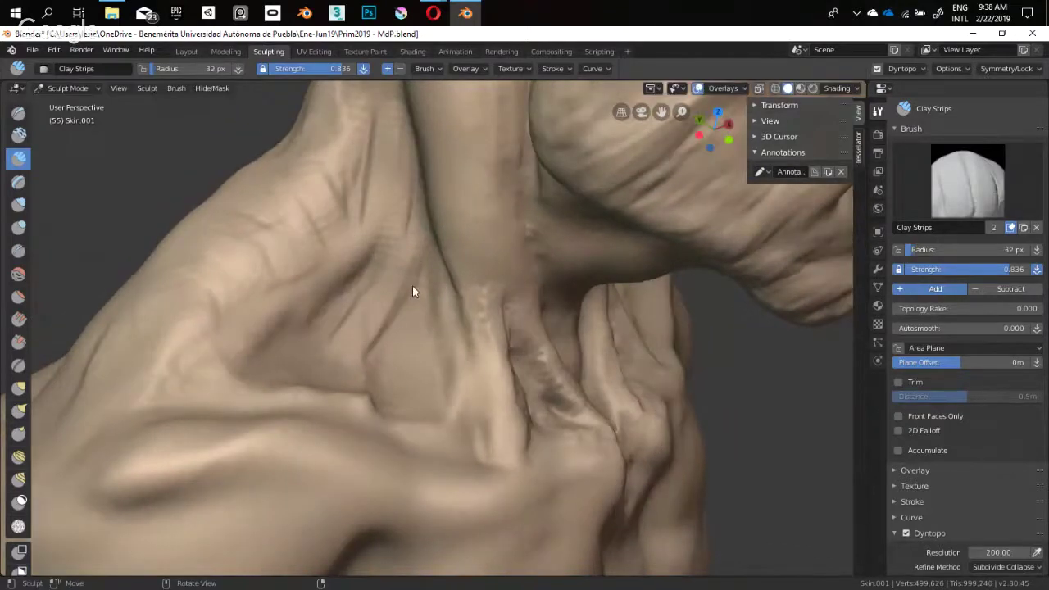
Add more strand detail to the hollow above the collarbone and set the Clay Strips radius to 55 px
key("f")
mouse_move(425, 286)
left_mouse_down()
mouse_move(411, 329)
mouse_move(373, 362)
mouse_move(407, 384)
mouse_move(422, 367)
mouse_move(416, 359)
left_mouse_up()
key("f")
left_click(413, 358)
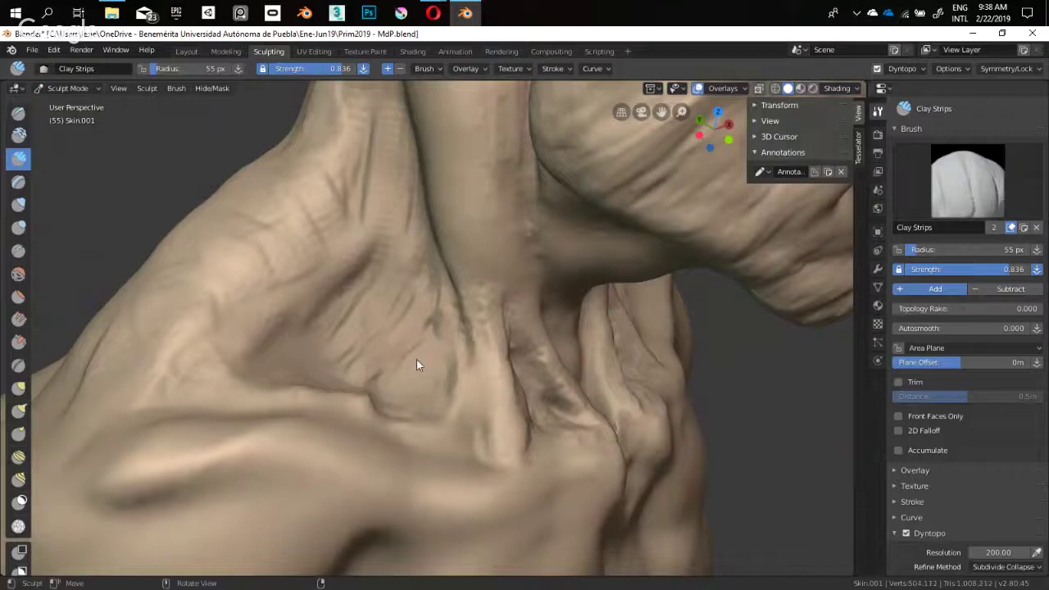
Set the Clay Strips radius to 41 px and refine the tendon where the neck meets the collarbone
key("f")
left_click(448, 334)
mouse_move(417, 359)
middle_mouse_down()
mouse_move(447, 338)
mouse_move(441, 373)
middle_mouse_up()
left_click_drag(487, 394, 472, 374)
key("f")
left_click(421, 366)
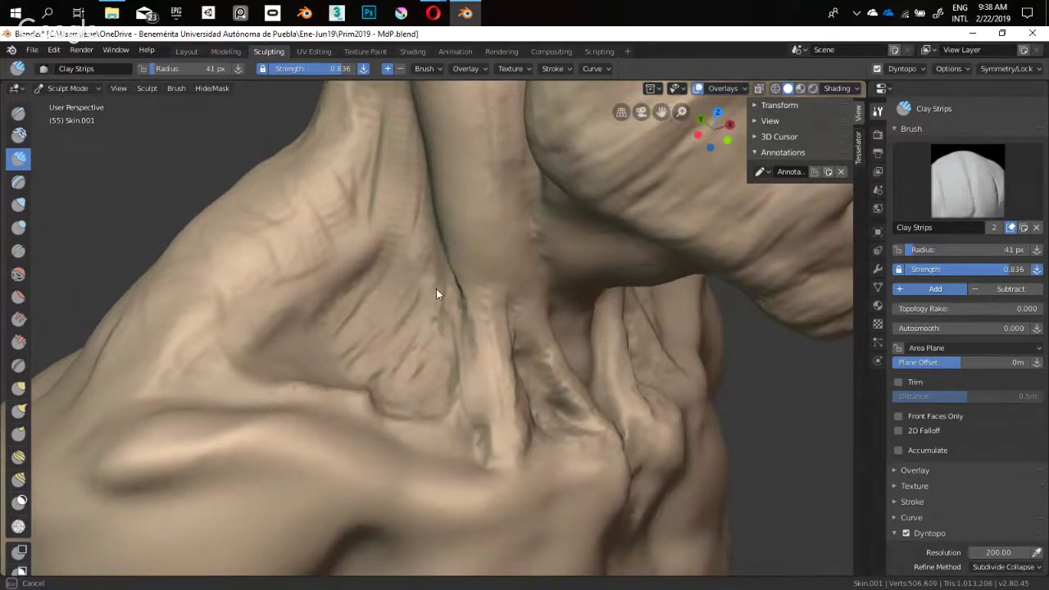
Set the Clay Strips radius to 42 px and sculpt vertical folds on the side of the throat
mouse_move(421, 290)
middle_mouse_down()
mouse_move(374, 328)
mouse_move(379, 357)
mouse_move(304, 363)
mouse_move(330, 386)
mouse_move(331, 402)
mouse_move(350, 337)
mouse_move(462, 302)
mouse_move(406, 296)
mouse_move(418, 297)
mouse_move(432, 315)
mouse_move(440, 309)
mouse_move(399, 329)
mouse_move(470, 344)
mouse_move(445, 373)
middle_mouse_up()
key("f")
left_click(332, 366)
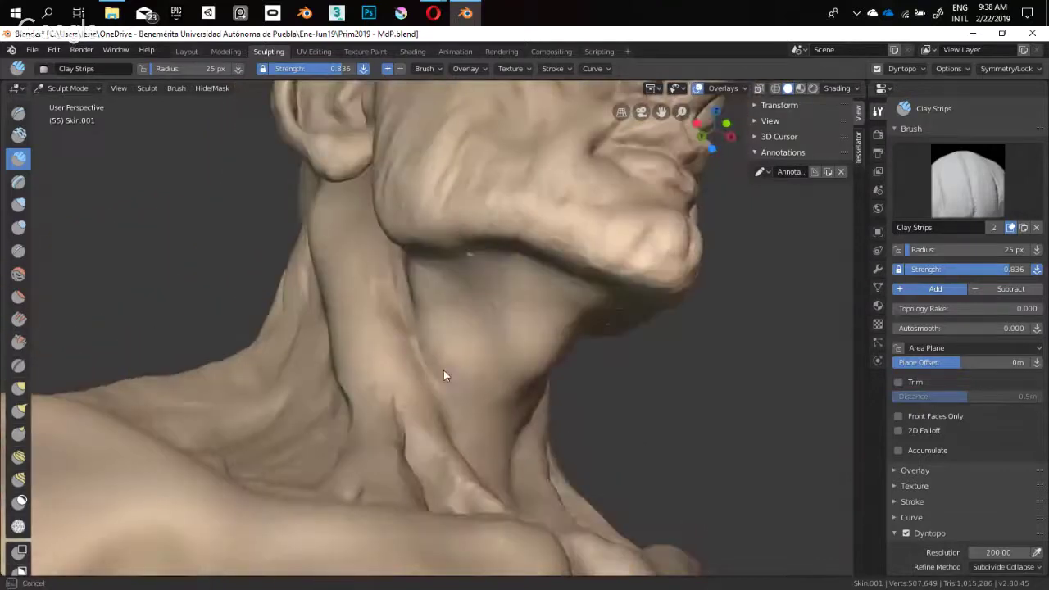
left_click(439, 324)
left_click_drag(437, 323, 494, 382)
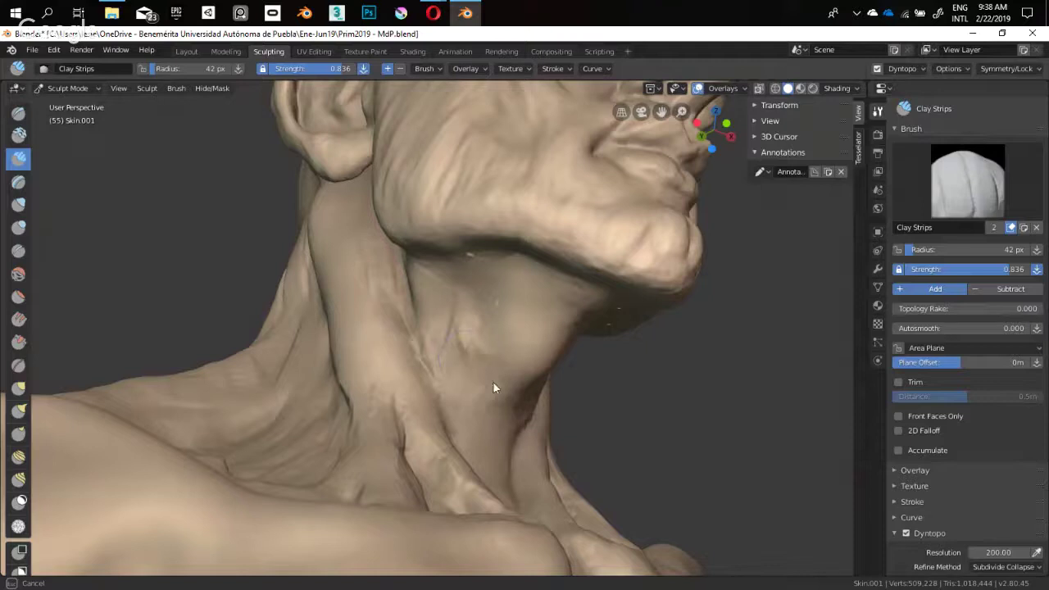
Carve the area under the jaw with subtractive Clay Strips strokes and add folds beside the throat
key("f")
left_click(474, 266)
left_click_drag(472, 259, 481, 290, "ctrl")
mouse_move(483, 302)
middle_mouse_down()
mouse_move(479, 264)
mouse_move(503, 301)
middle_mouse_up()
key("f")
left_click(442, 343)
middle_click_drag(456, 338, 440, 334)
left_click_drag(422, 335, 445, 286)
Set the Clay Strips radius to 51 px and build up the forms around the Adam's apple
mouse_move(420, 310)
middle_mouse_down("shift")
mouse_move(411, 340)
mouse_move(376, 281)
middle_mouse_up("shift")
mouse_move(426, 317)
middle_mouse_down()
mouse_move(501, 286)
mouse_move(475, 258)
mouse_move(442, 301)
middle_mouse_up()
key("f")
left_click(450, 301)
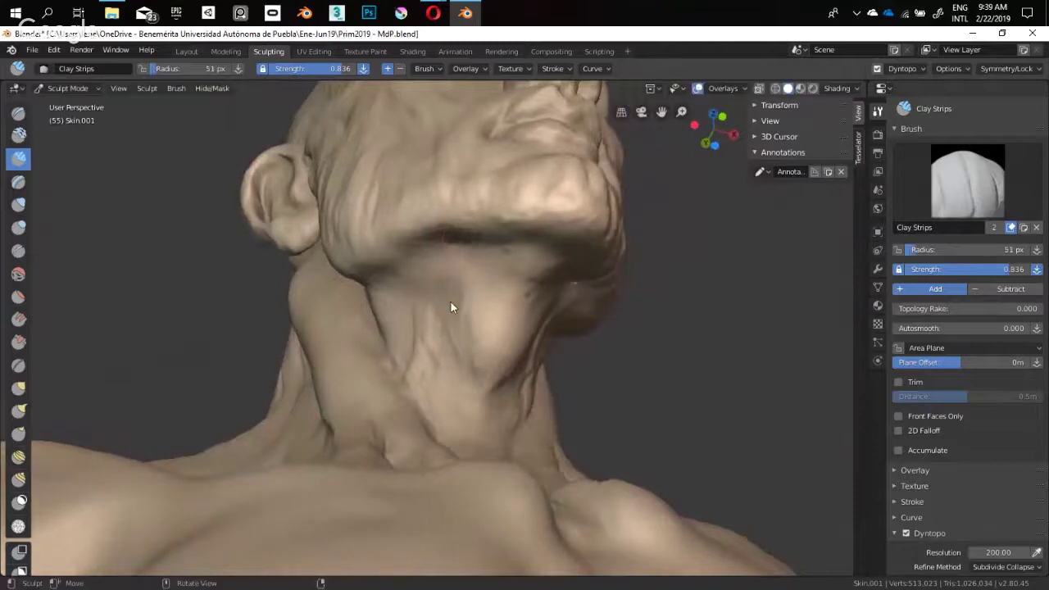
mouse_move(449, 297)
left_mouse_down()
mouse_move(452, 319)
mouse_move(471, 313)
left_mouse_up()
left_click_drag(479, 281, 507, 310)
Reduce the Clay Strips radius to 46 px and sculpt skin folds across the throat beneath the chin
mouse_move(508, 310)
middle_mouse_down()
mouse_move(451, 300)
mouse_move(458, 293)
mouse_move(485, 311)
middle_mouse_up()
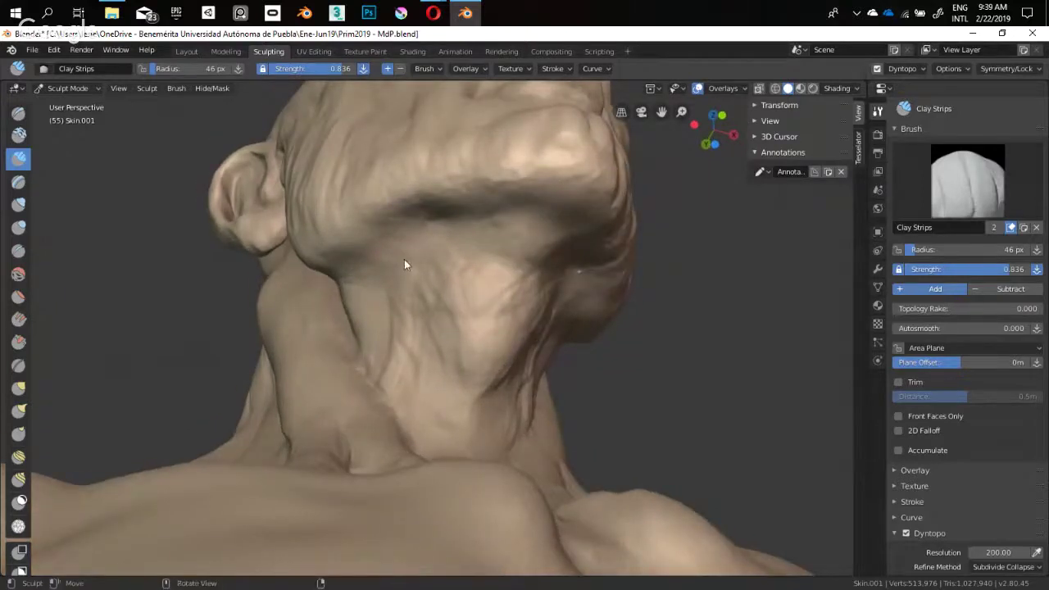
mouse_move(404, 259)
middle_mouse_down()
mouse_move(440, 305)
mouse_move(456, 275)
mouse_move(330, 302)
middle_mouse_up()
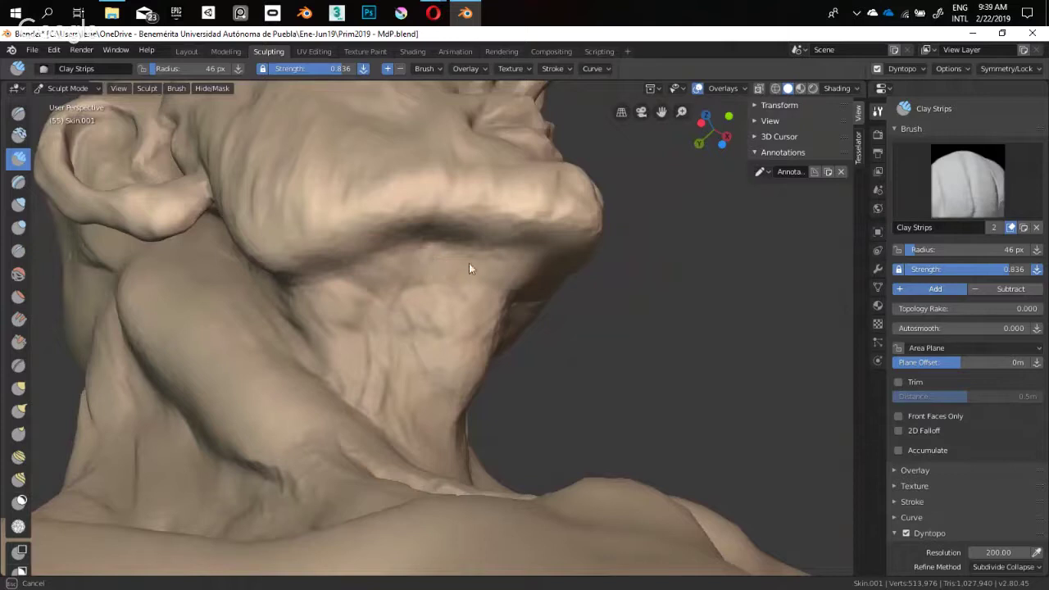
middle_click_drag(509, 296, 378, 308)
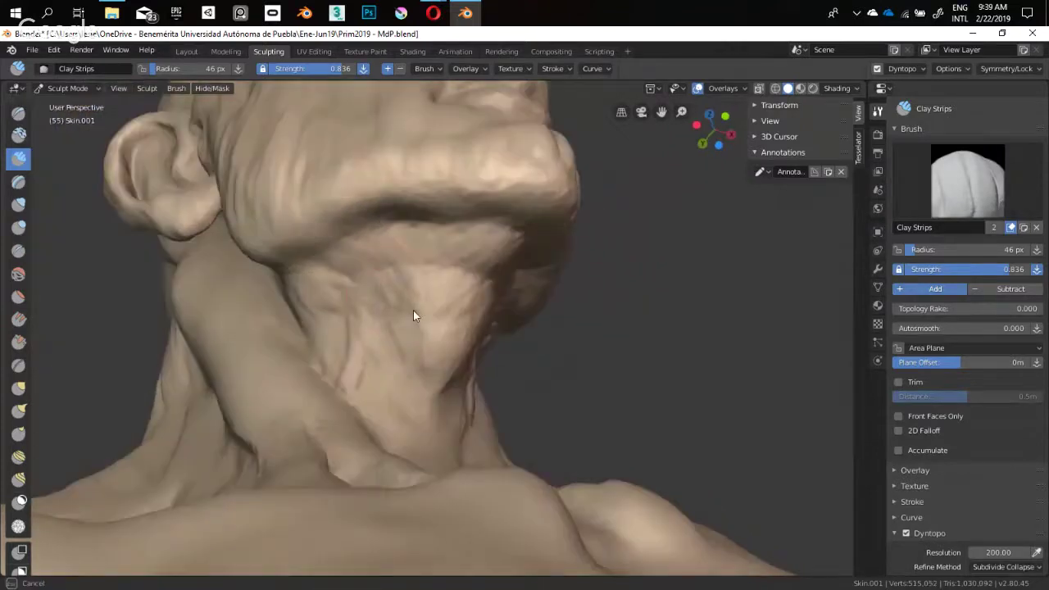
left_click_drag(413, 309, 464, 304)
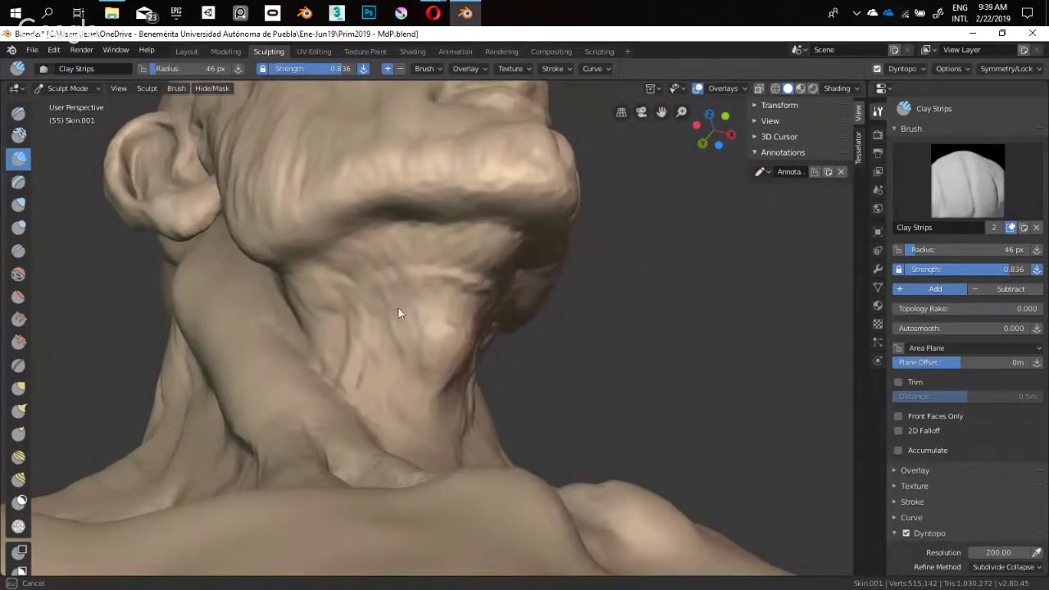
middle_click_drag(451, 317, 449, 297)
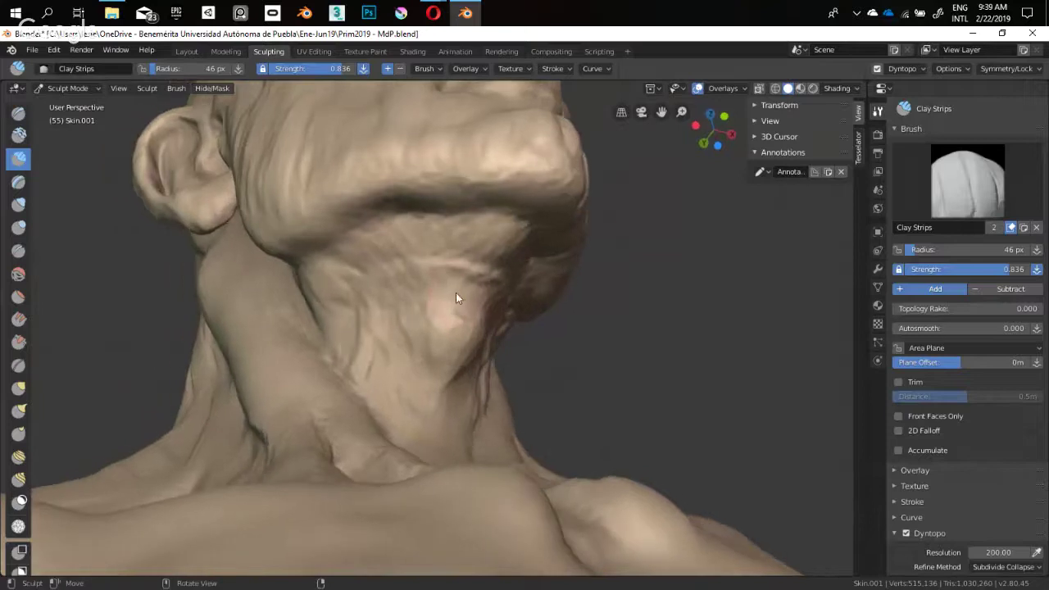
Reduce the Clay Strips radius to 21 px and sculpt short horizontal wrinkles across the lower cheek
middle_click_drag(381, 234, 402, 303)
middle_click_drag(419, 206, 454, 257)
key("bracketleft")
key("bracketleft")
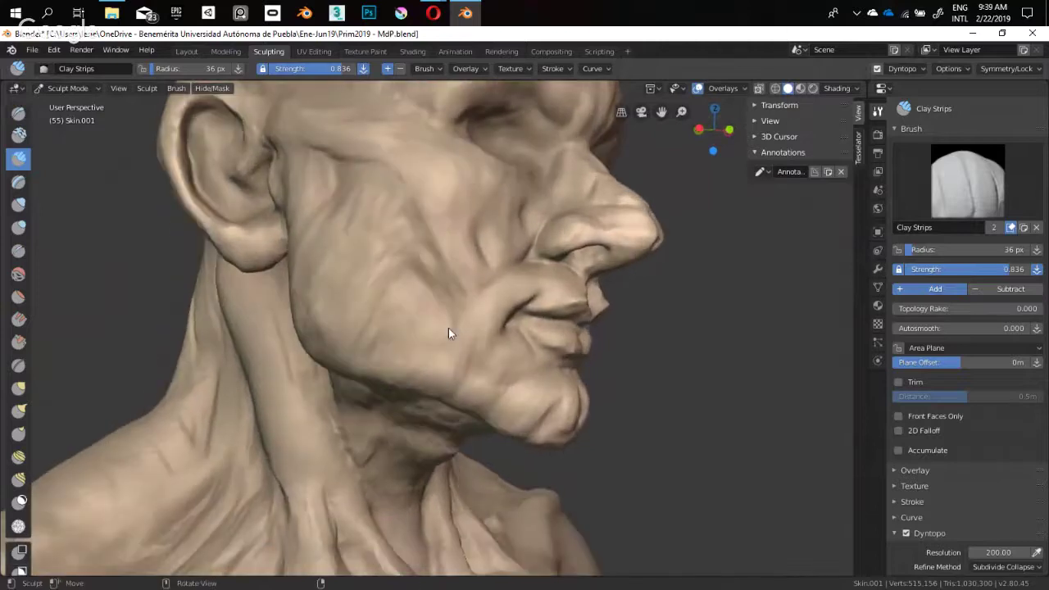
key("f")
left_click(447, 328)
mouse_move(431, 328)
middle_mouse_down()
mouse_move(381, 277)
mouse_move(300, 361)
mouse_move(344, 293)
mouse_move(401, 295)
middle_mouse_up()
key("f")
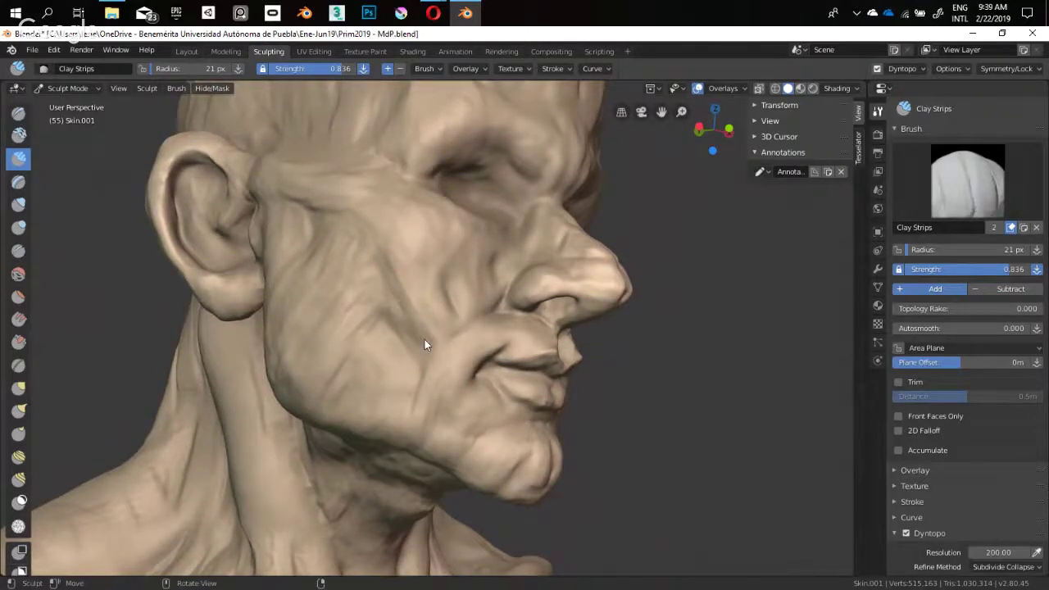
mouse_move(424, 344)
middle_mouse_down()
mouse_move(415, 300)
mouse_move(398, 311)
mouse_move(421, 309)
mouse_move(420, 322)
middle_mouse_up()
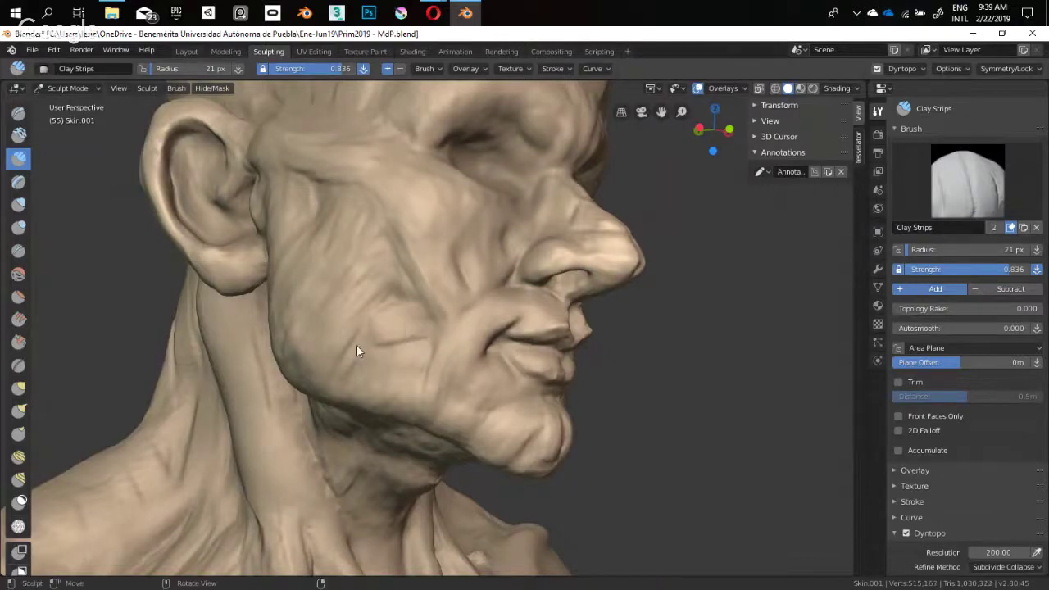
middle_click_drag(356, 345, 400, 336)
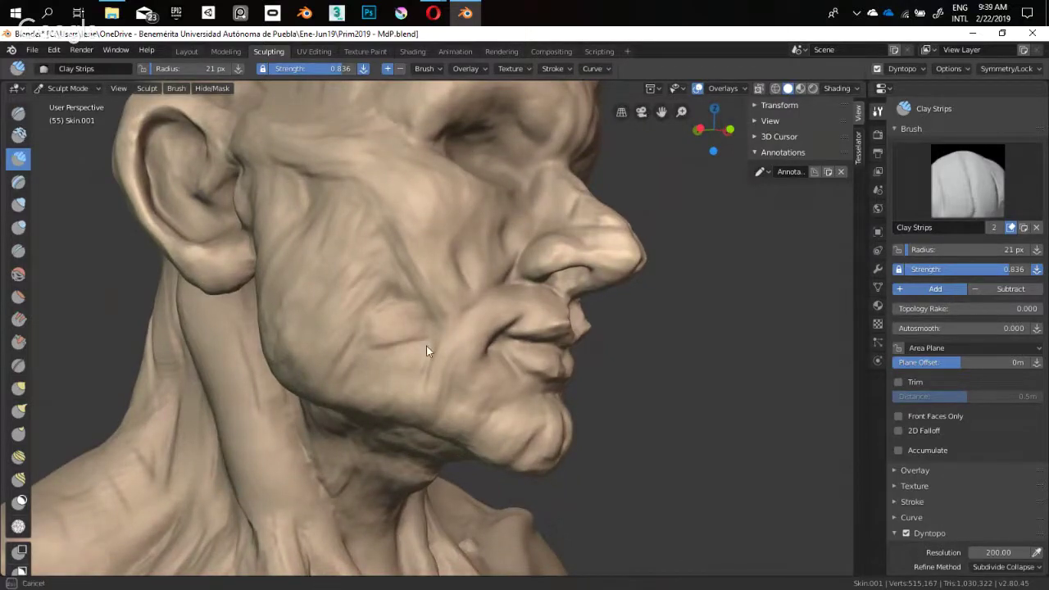
mouse_move(426, 350)
left_mouse_down()
mouse_move(396, 339)
mouse_move(412, 309)
mouse_move(403, 292)
mouse_move(422, 372)
left_mouse_up()
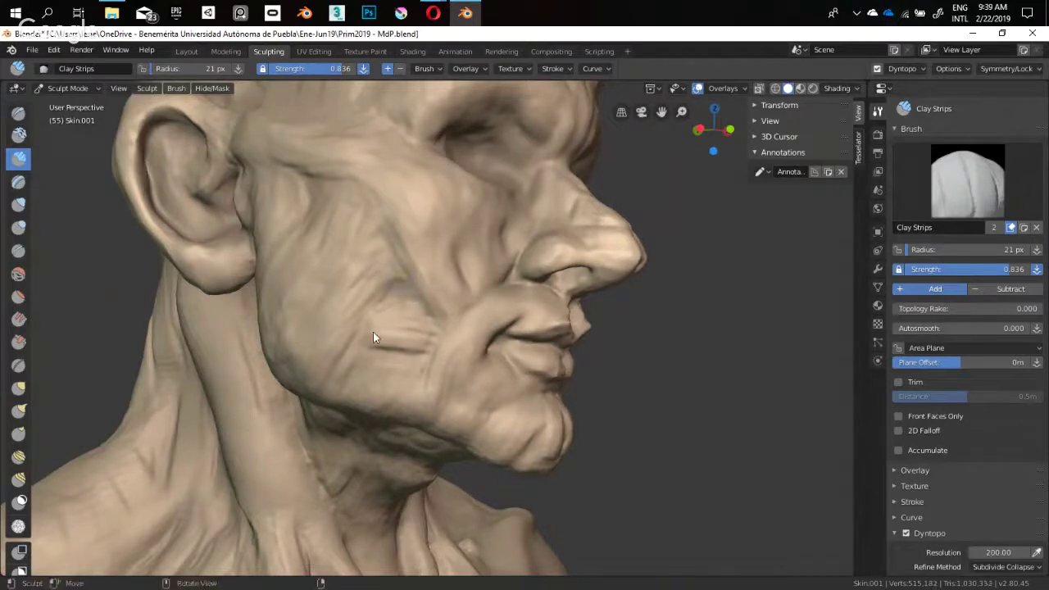
mouse_move(372, 291)
middle_mouse_down()
mouse_move(276, 350)
mouse_move(359, 356)
mouse_move(402, 295)
mouse_move(397, 281)
middle_mouse_up()
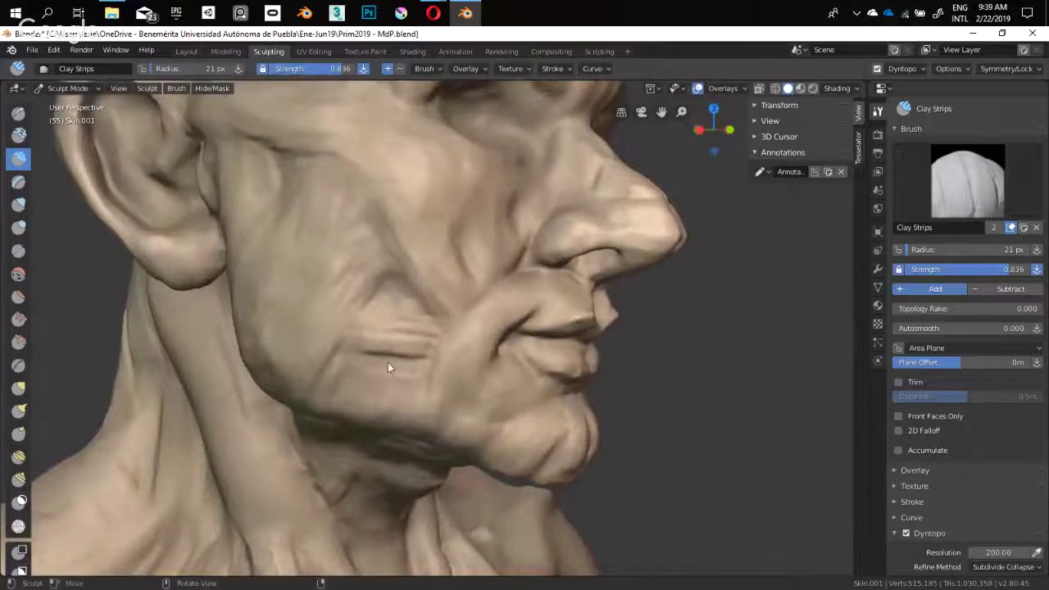
Adjust the Clay Strips radius to 33 px and then 23 px, and deepen the diagonal cheek fold running down to the jaw
key("f")
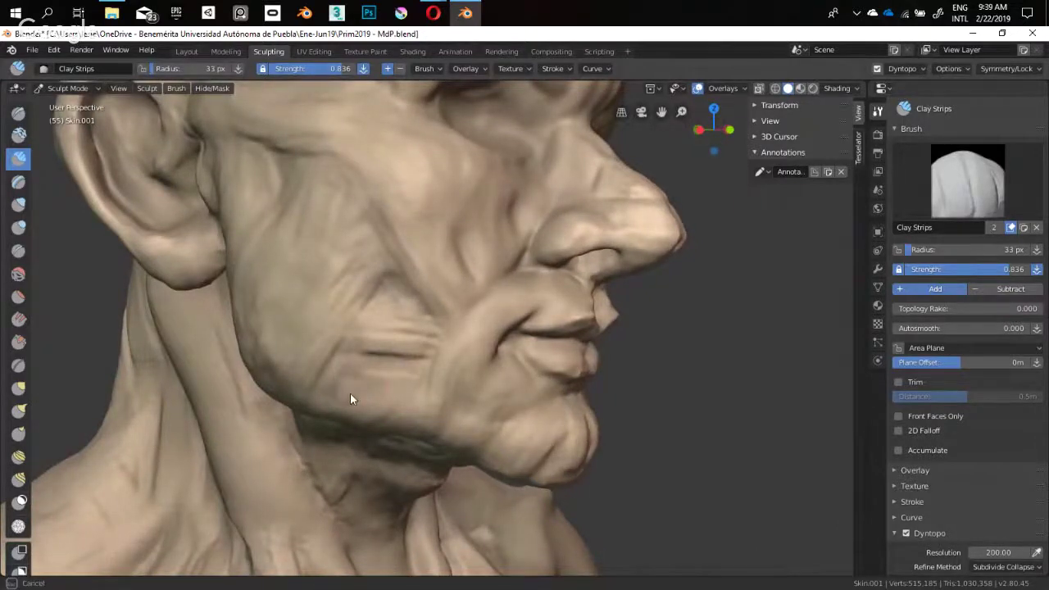
left_click(351, 394)
middle_click_drag(382, 328, 414, 311)
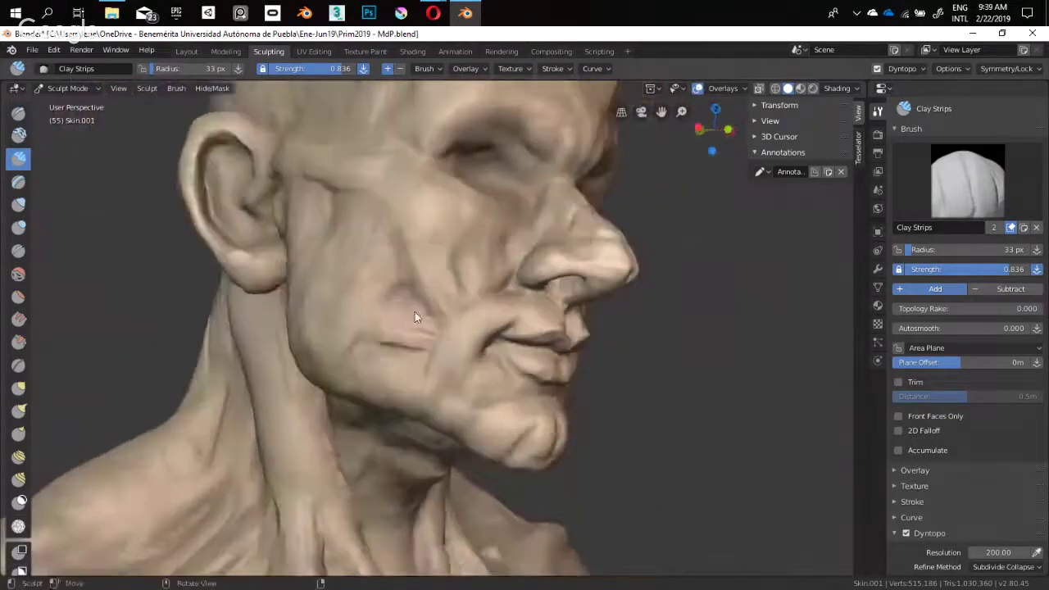
key("f")
left_click(405, 288)
left_click_drag(405, 256, 370, 290)
mouse_move(371, 290)
middle_mouse_down()
mouse_move(364, 312)
mouse_move(406, 280)
middle_mouse_up()
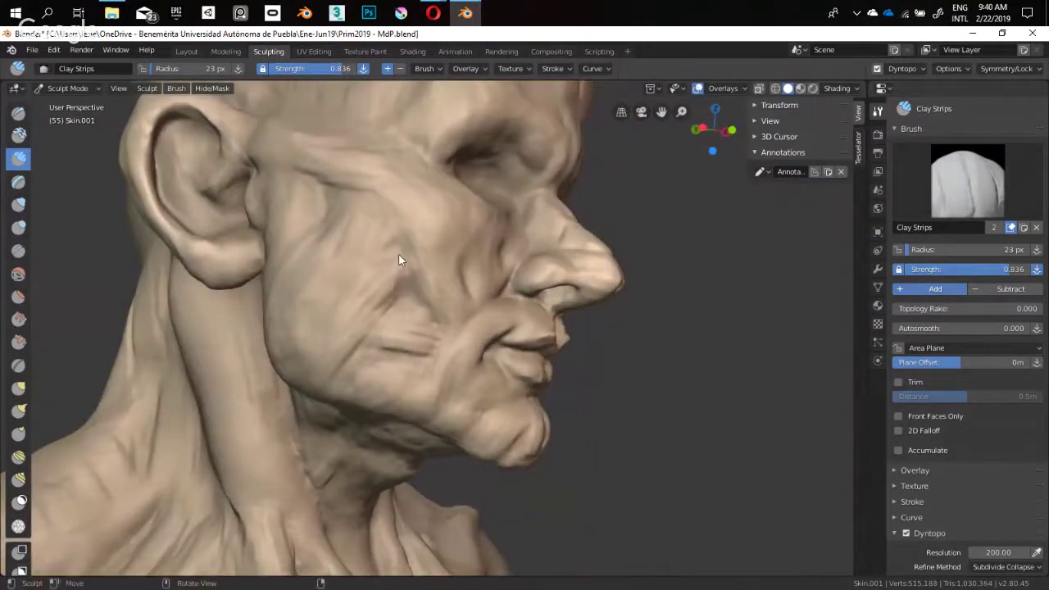
left_click_drag(401, 277, 346, 351, "ctrl")
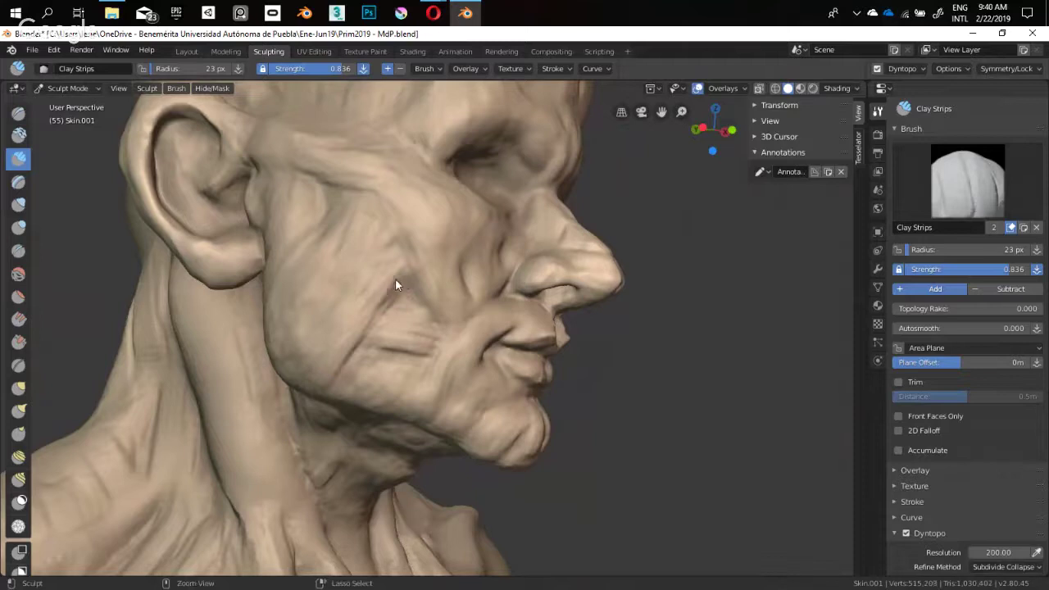
Enlarge the Clay Strips radius to 48 px and carve folds along the side of the neck
mouse_move(386, 316)
middle_mouse_down()
mouse_move(377, 354)
mouse_move(324, 331)
mouse_move(358, 323)
mouse_move(398, 265)
mouse_move(348, 369)
mouse_move(391, 367)
mouse_move(403, 249)
mouse_move(368, 236)
middle_mouse_up()
key("f")
left_click(361, 210)
left_click_drag(360, 212, 391, 283, "ctrl")
middle_click_drag(395, 303, 420, 405, "ctrl")
mouse_move(420, 405)
middle_mouse_down()
mouse_move(350, 358)
mouse_move(384, 333)
mouse_move(393, 309)
mouse_move(480, 301)
mouse_move(441, 382)
mouse_move(349, 272)
mouse_move(363, 206)
middle_mouse_up()
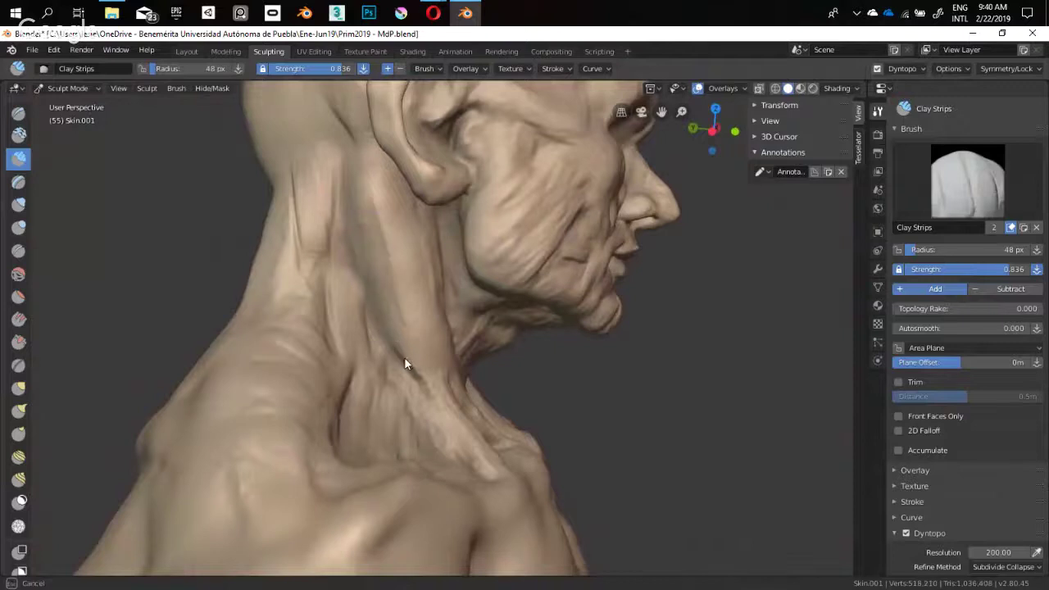
Refine the muscle strands on the side of the neck and reduce the Clay Strips radius to 35 px
middle_click_drag(372, 351, 406, 374)
mouse_move(389, 298)
middle_mouse_down()
mouse_move(300, 236)
mouse_move(356, 296)
mouse_move(386, 234)
mouse_move(389, 309)
mouse_move(408, 216)
mouse_move(423, 197)
mouse_move(410, 180)
mouse_move(409, 213)
mouse_move(452, 260)
middle_mouse_up()
key("f")
left_click(351, 306)
scroll(352, 303, "up", 2)
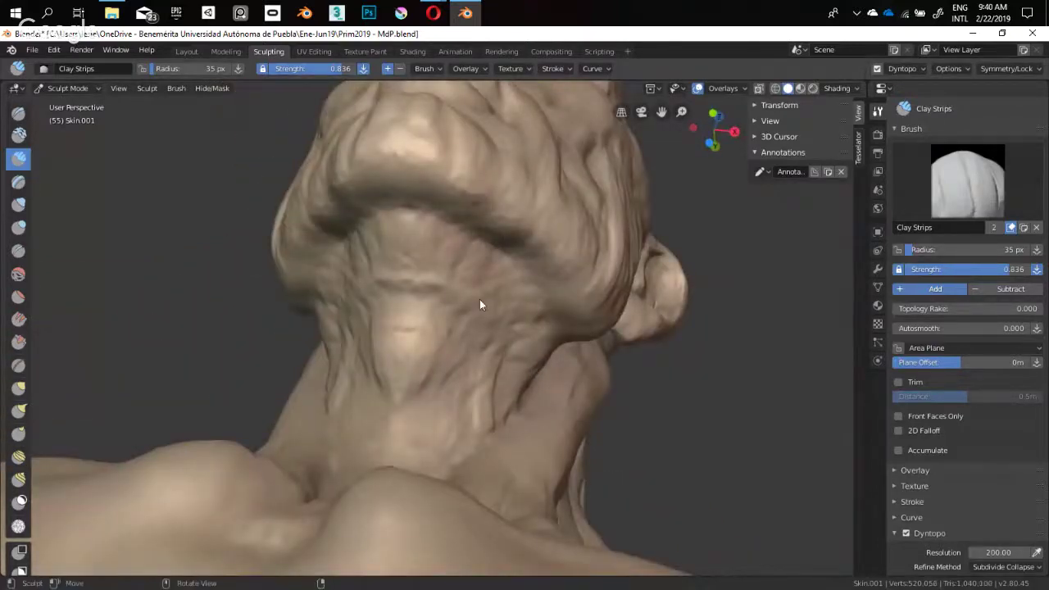
mouse_move(480, 300)
middle_mouse_down()
mouse_move(415, 251)
mouse_move(385, 304)
mouse_move(396, 333)
mouse_move(386, 274)
mouse_move(358, 297)
middle_mouse_up()
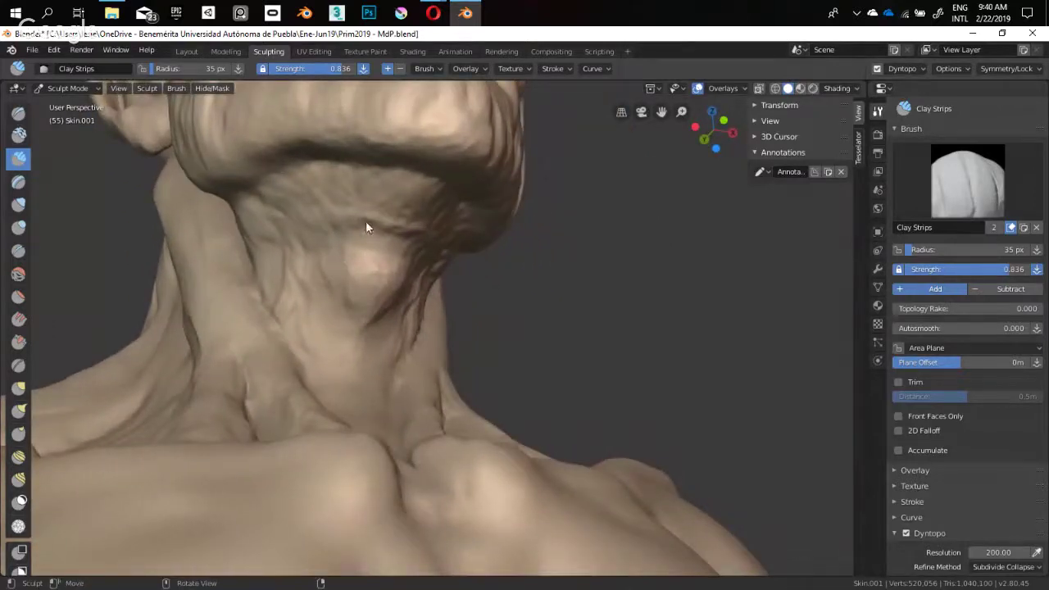
Set the Clay Strips radius to 39 px and build up a small bump on the throat beneath the Adam's apple
mouse_move(370, 260)
middle_mouse_down()
mouse_move(375, 312)
mouse_move(349, 276)
mouse_move(396, 292)
mouse_move(374, 284)
mouse_move(405, 284)
mouse_move(359, 312)
middle_mouse_up()
key("f")
left_click(386, 290)
key("f")
left_click(365, 285)
key("f")
left_click(392, 287)
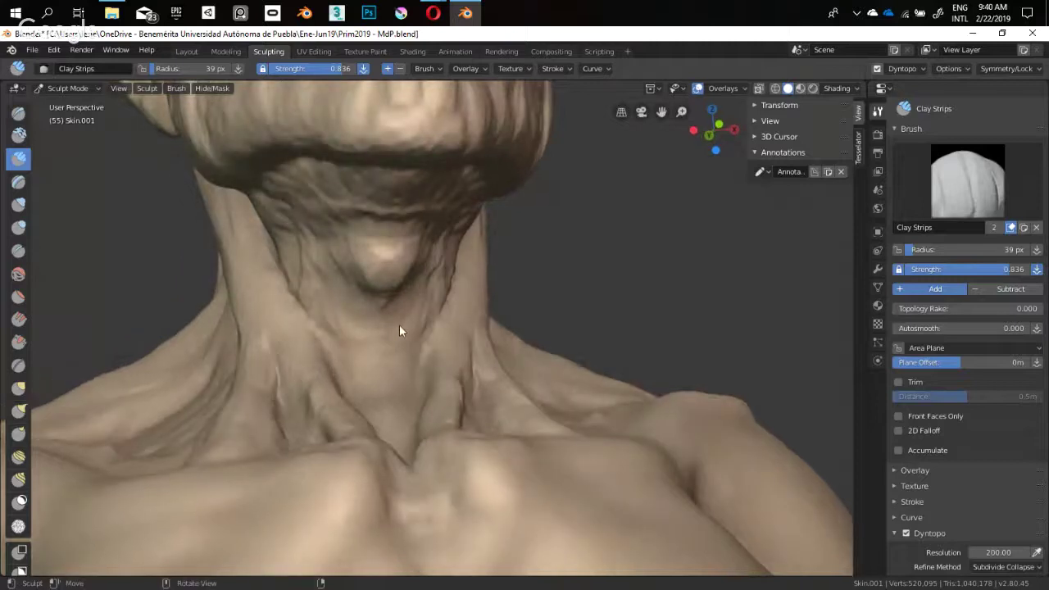
mouse_move(388, 350)
left_mouse_down()
mouse_move(363, 332)
mouse_move(361, 354)
left_mouse_up()
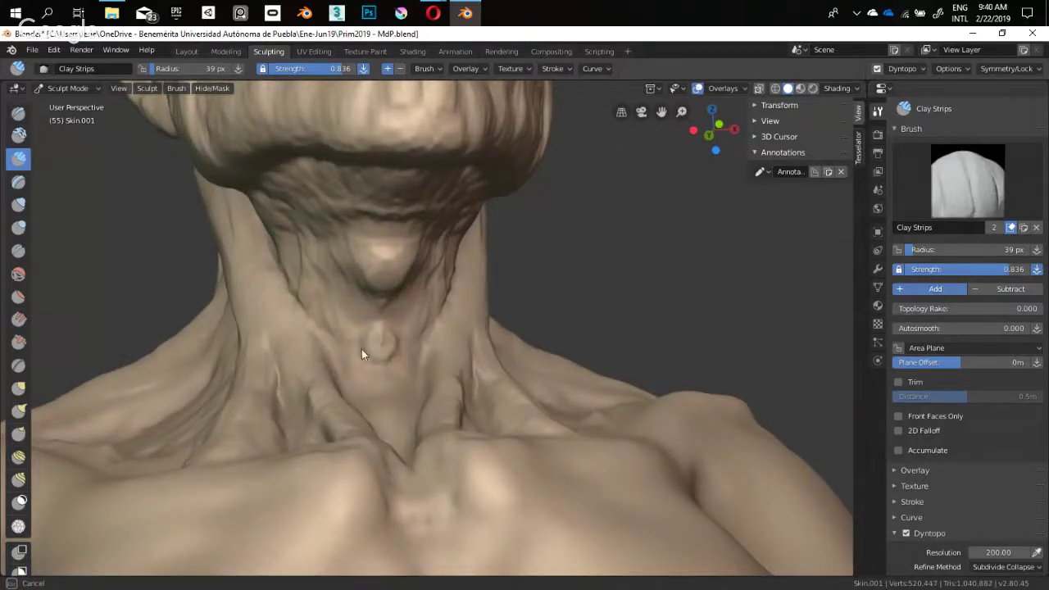
Set the Clay Strips radius to 36 px and blend the bump into the throat between it and the Adam's apple
key("f")
left_click(379, 346)
mouse_move(359, 301)
left_mouse_down()
mouse_move(369, 291)
mouse_move(361, 287)
left_mouse_up()
middle_click_drag(361, 287, 499, 305)
middle_click_drag(406, 329, 388, 314)
key("f")
left_click(396, 311)
left_click_drag(397, 303, 399, 293)
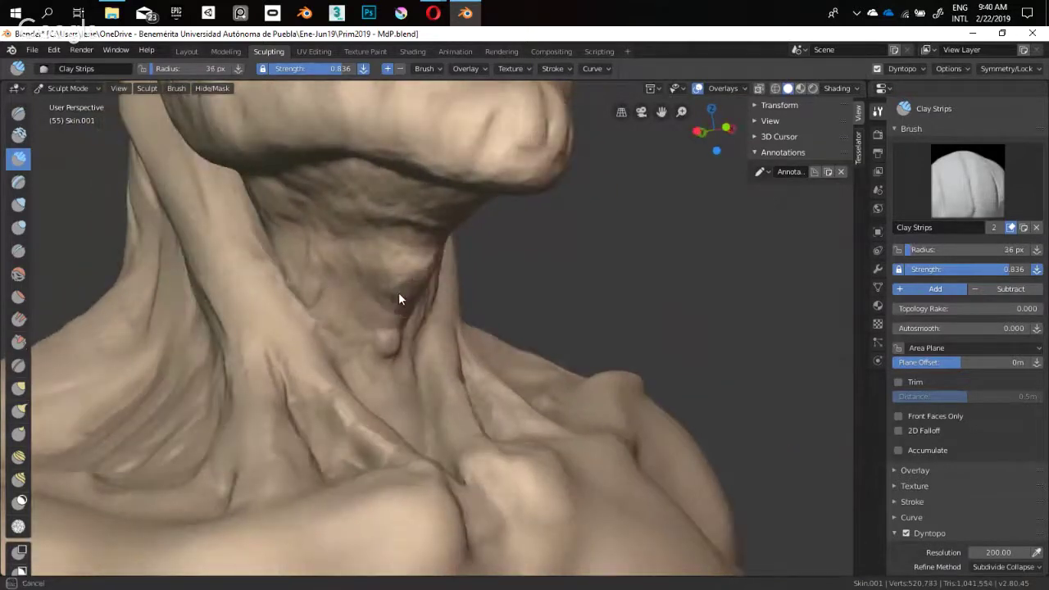
left_click(417, 280)
Reshape the front profile of the Adam's apple with Clay Strips, setting the radius to 66 px and then 46 px
mouse_move(417, 280)
middle_mouse_down()
mouse_move(446, 277)
mouse_move(389, 268)
mouse_move(342, 306)
mouse_move(316, 374)
mouse_move(375, 292)
mouse_move(407, 327)
mouse_move(390, 341)
middle_mouse_up()
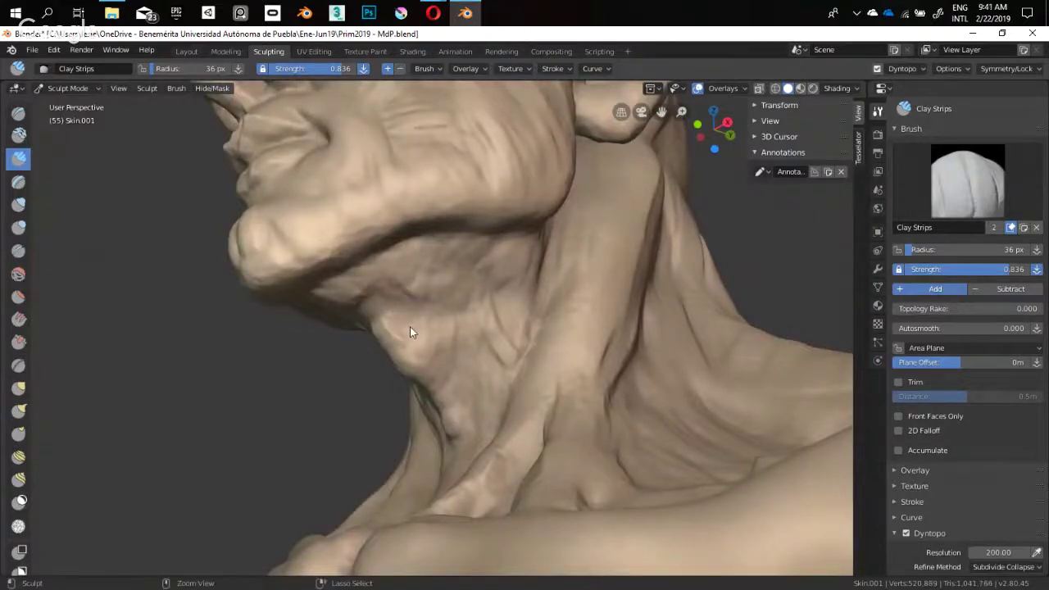
middle_click_drag(409, 326, 359, 350)
left_click_drag(389, 348, 409, 365)
key("f")
left_click(405, 339)
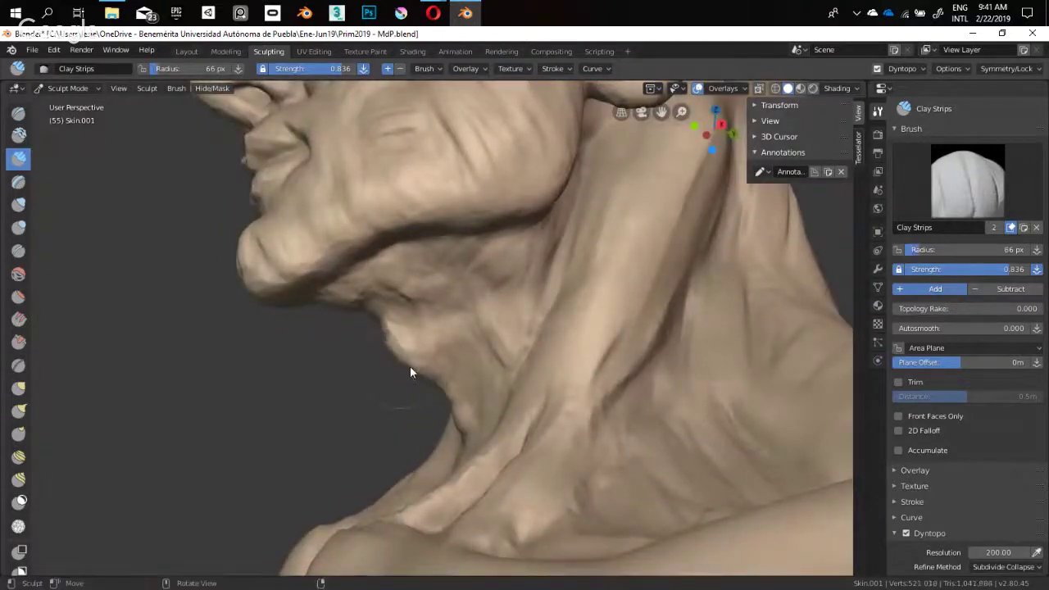
key("f")
left_click(381, 348)
Reduce the Clay Strips radius to 20 px and add a fine stroke on the throat beneath the jaw
middle_click_drag(378, 319, 391, 300, "ctrl")
middle_click_drag(392, 300, 429, 307)
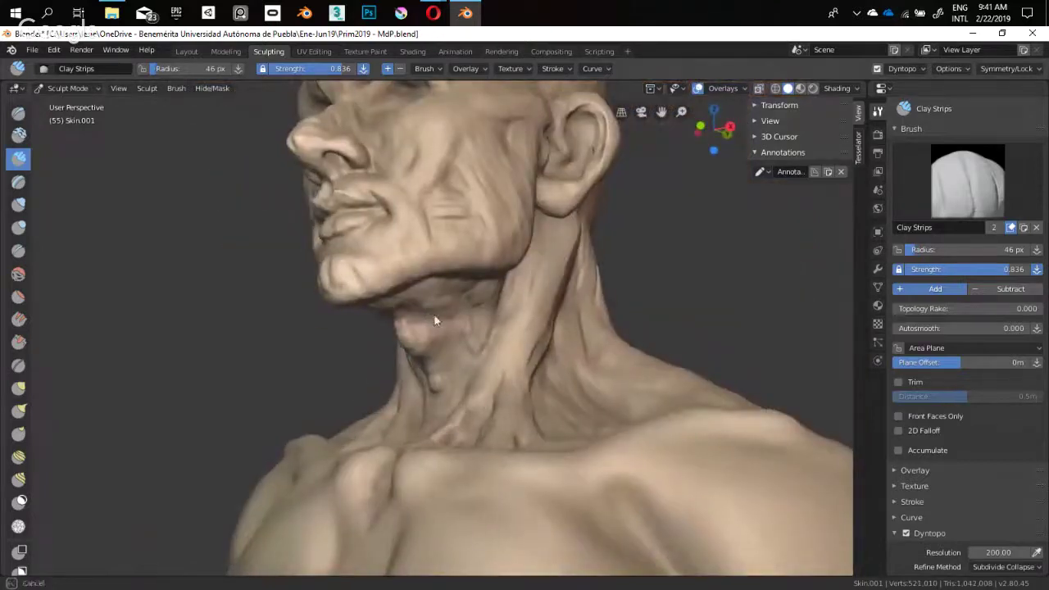
key("f")
left_click(428, 310)
mouse_move(428, 308)
left_mouse_down()
mouse_move(445, 304)
mouse_move(417, 307)
left_mouse_up()
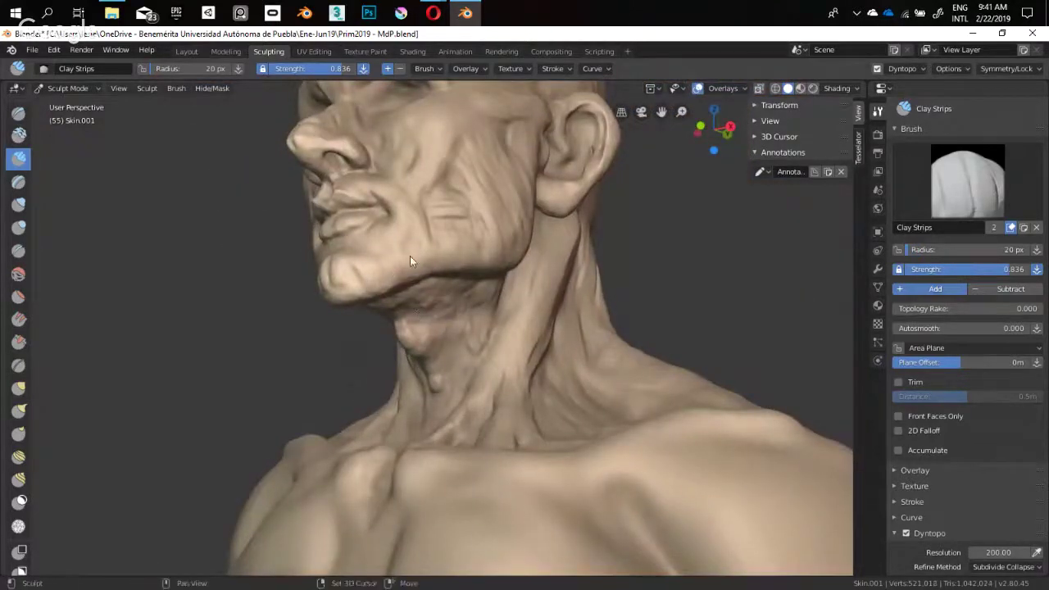
Set the Clay Strips radius to 50 px and sculpt the base of the skull where the neck muscles attach
mouse_move(410, 255)
middle_mouse_down()
mouse_move(455, 316)
mouse_move(538, 358)
mouse_move(430, 359)
mouse_move(441, 356)
mouse_move(439, 342)
mouse_move(383, 323)
mouse_move(440, 306)
middle_mouse_up()
scroll(455, 262, "up", 2)
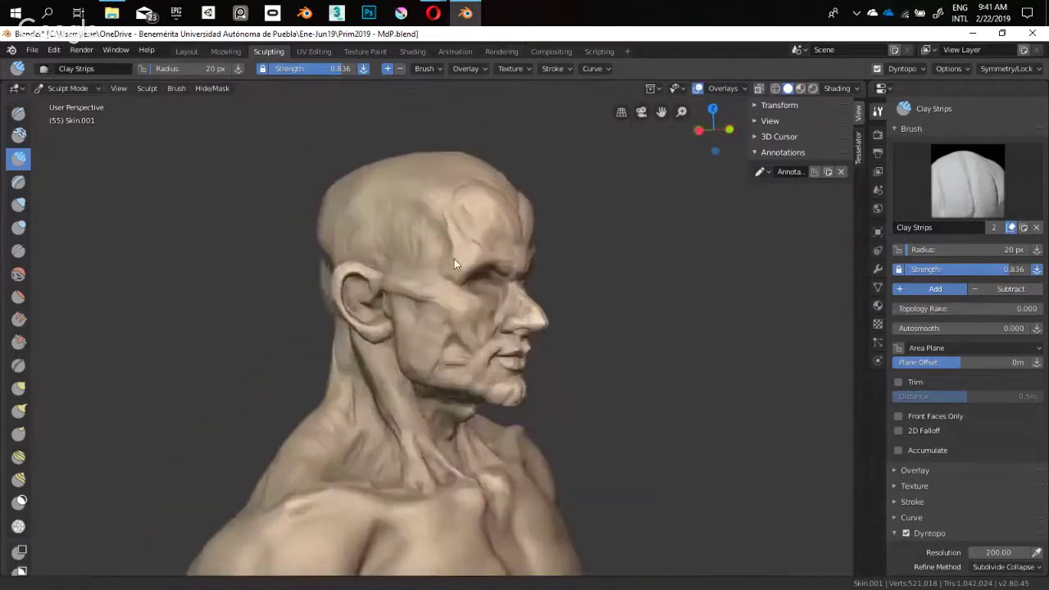
mouse_move(454, 264)
middle_mouse_down()
mouse_move(496, 312)
mouse_move(479, 312)
mouse_move(537, 323)
mouse_move(428, 279)
middle_mouse_up()
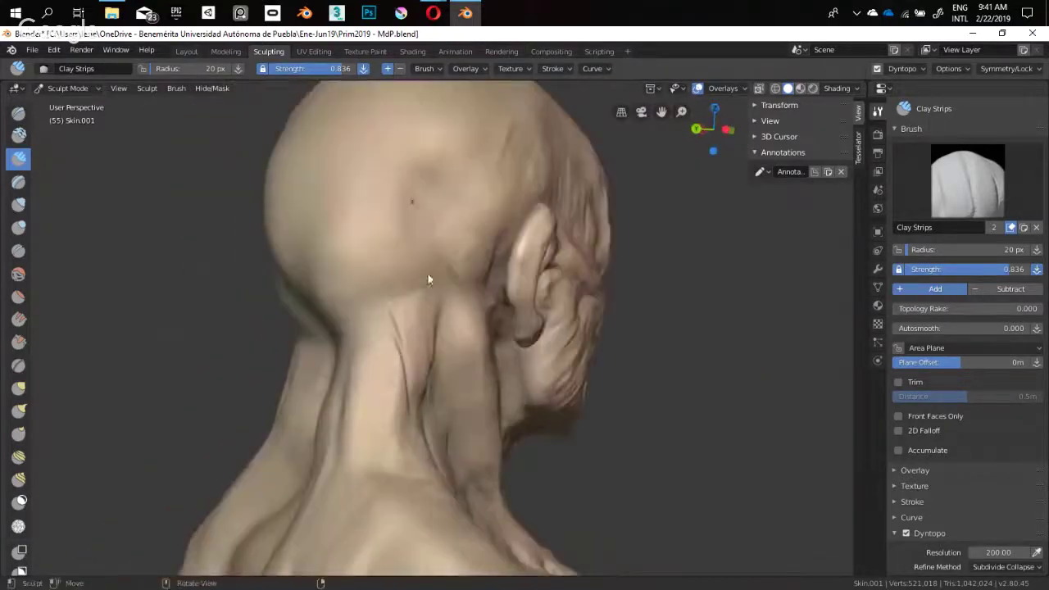
key("f")
left_click(440, 218)
left_click_drag(455, 246, 368, 279)
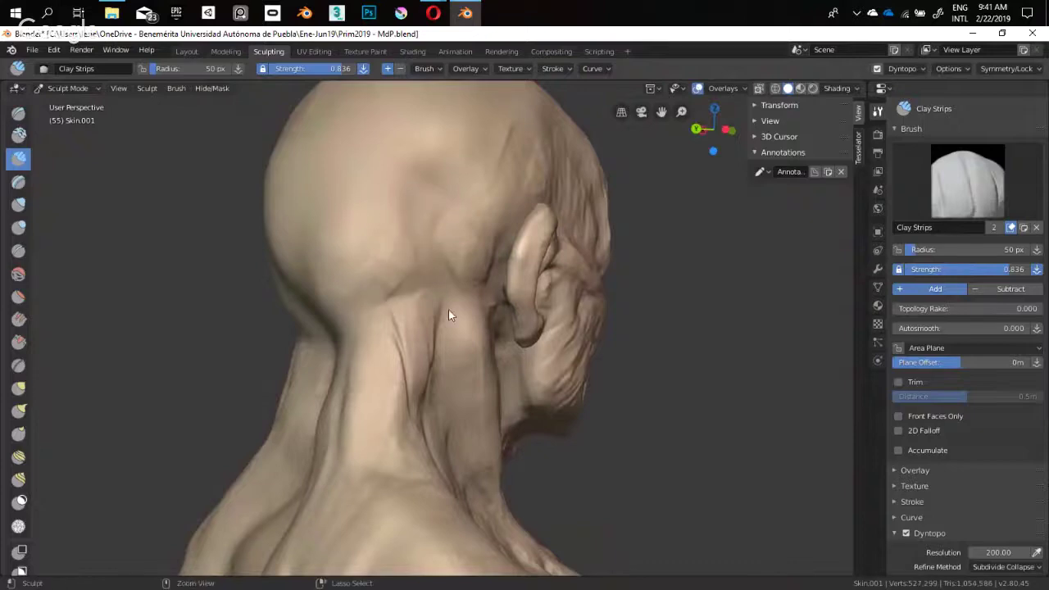
Set the Clay Strips radius to 31 px and carve the eye socket beneath the brow with subtractive strokes
mouse_move(448, 312)
middle_mouse_down()
mouse_move(377, 364)
mouse_move(434, 332)
mouse_move(384, 306)
mouse_move(272, 338)
mouse_move(385, 274)
mouse_move(406, 334)
mouse_move(450, 283)
middle_mouse_up()
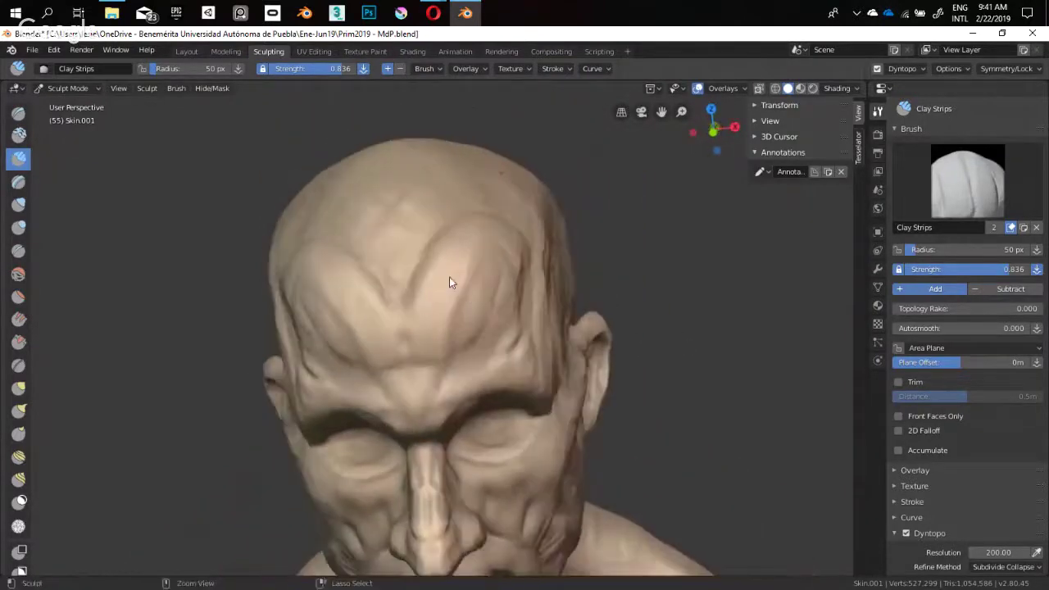
scroll(420, 313, "up", 4)
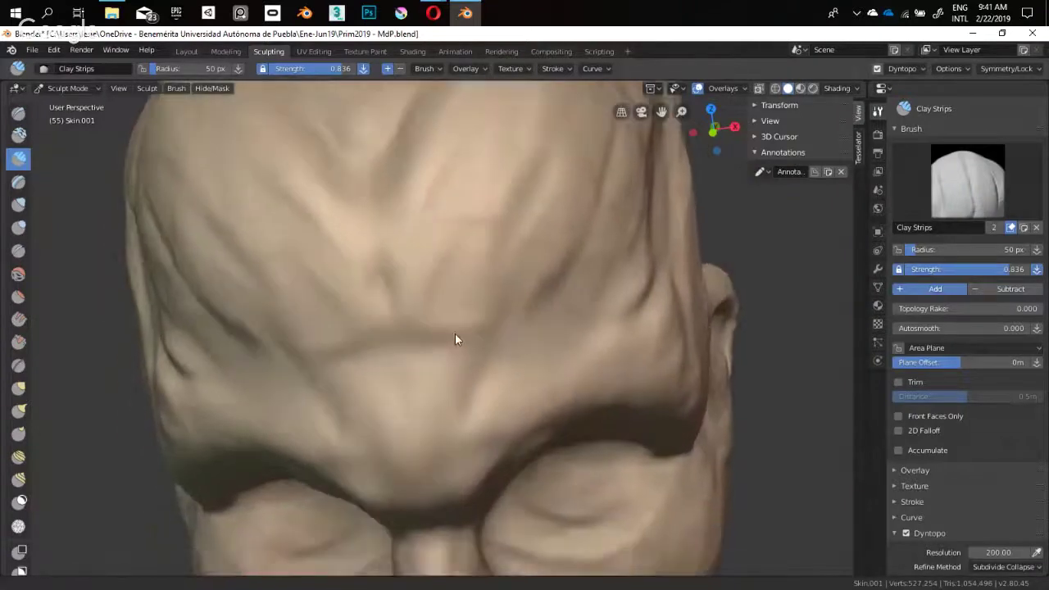
scroll(455, 333, "down", 3)
mouse_move(454, 333)
middle_mouse_down()
mouse_move(511, 279)
mouse_move(423, 287)
mouse_move(417, 313)
mouse_move(435, 298)
middle_mouse_up()
scroll(411, 292, "up", 1)
key("f")
left_click(385, 284)
left_click_drag(380, 285, 372, 287, "ctrl")
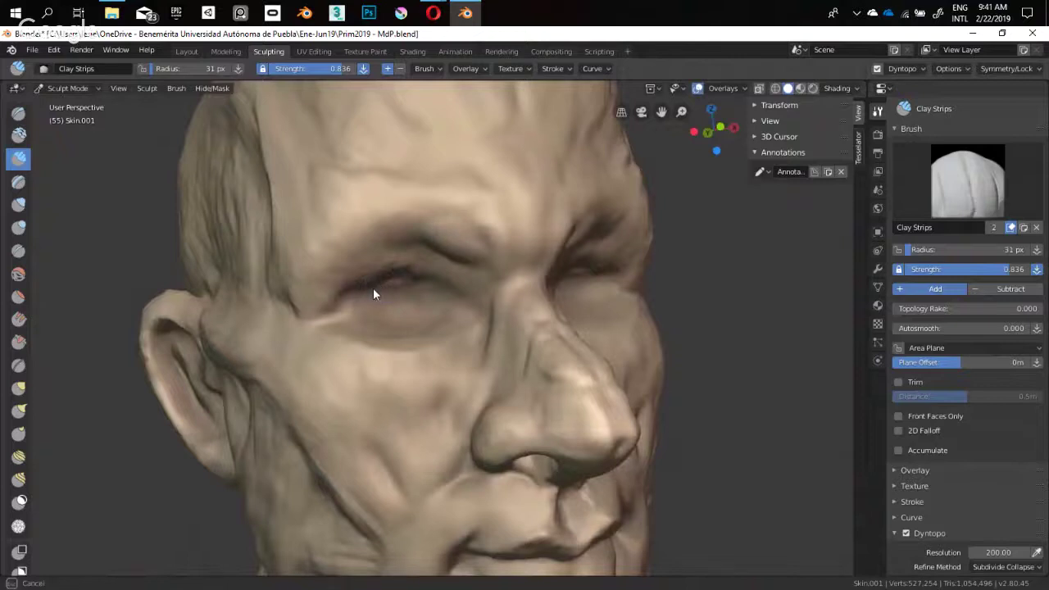
mouse_move(380, 289)
middle_mouse_down()
mouse_move(404, 317)
mouse_move(393, 205)
mouse_move(426, 348)
mouse_move(429, 320)
mouse_move(379, 402)
mouse_move(398, 400)
middle_mouse_up()
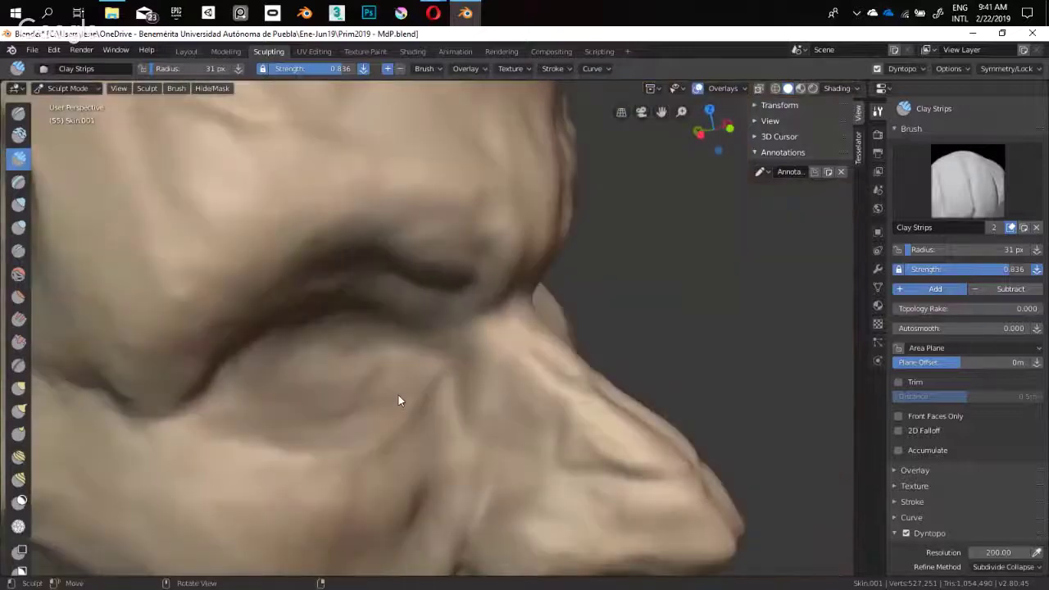
left_click_drag(398, 395, 405, 474, "ctrl")
mouse_move(404, 474)
middle_mouse_down()
mouse_move(417, 470)
mouse_move(412, 379)
mouse_move(367, 359)
middle_mouse_up()
Crease the line beneath the eye with the Crease brush at a 49 px radius and 0.769 strength
key("f")
left_click(401, 383)
key("shift+c")
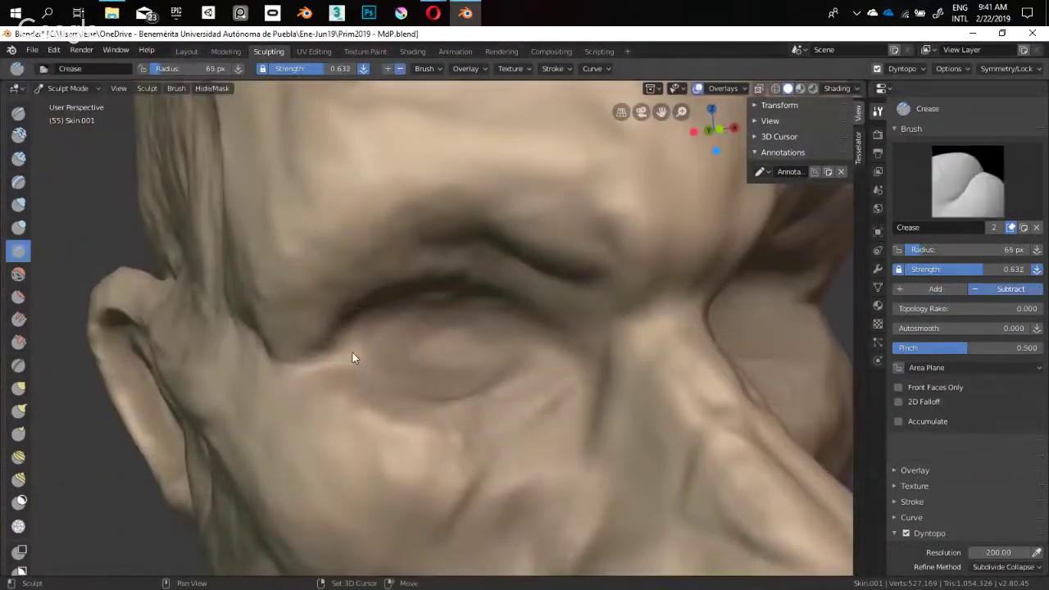
key("f")
left_click(342, 354)
key("shift+f")
left_click(334, 359)
mouse_move(335, 358)
left_mouse_down()
mouse_move(418, 336)
mouse_move(547, 349)
left_mouse_up()
mouse_move(416, 343)
middle_mouse_down()
mouse_move(343, 329)
mouse_move(492, 359)
mouse_move(398, 250)
middle_mouse_up()
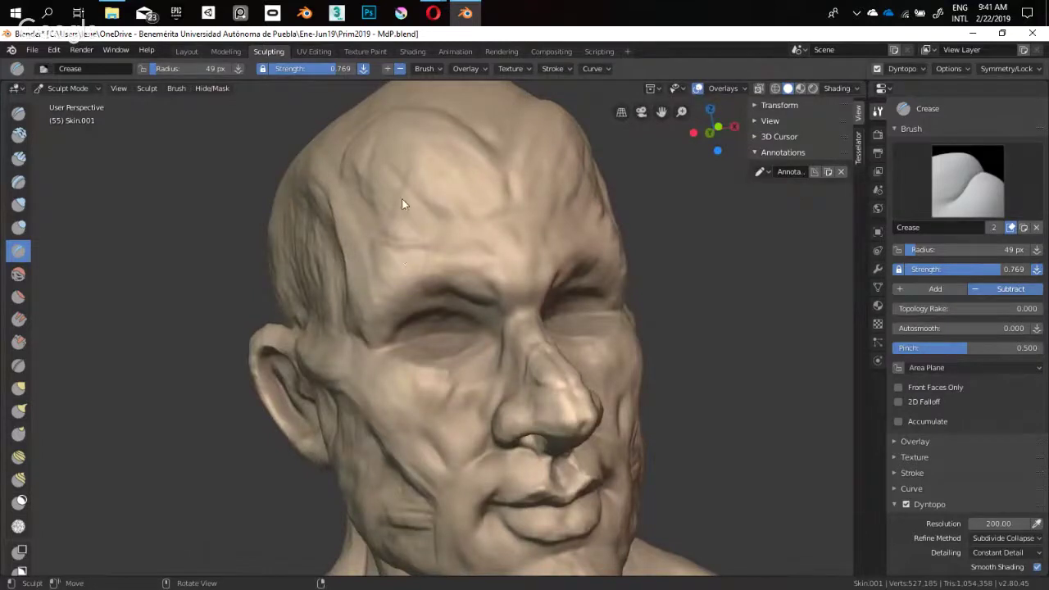
Build up the eyeball inside the socket with Clay Strips at a 39 px radius and 0.709 strength
key("3")
mouse_move(416, 258)
middle_mouse_down()
mouse_move(482, 321)
mouse_move(456, 313)
mouse_move(429, 339)
mouse_move(400, 337)
mouse_move(415, 327)
mouse_move(402, 324)
mouse_move(483, 316)
mouse_move(418, 303)
middle_mouse_up()
key("f")
left_click(392, 339)
key("shift+f")
left_click(417, 343)
key("shift+f")
left_click(400, 325)
key("f")
left_click(389, 302)
mouse_move(418, 303)
left_mouse_down()
mouse_move(422, 292)
mouse_move(416, 317)
mouse_move(399, 313)
left_mouse_up()
middle_click_drag(399, 312, 384, 317)
mouse_move(388, 305)
left_mouse_down()
mouse_move(401, 314)
mouse_move(438, 304)
left_mouse_up()
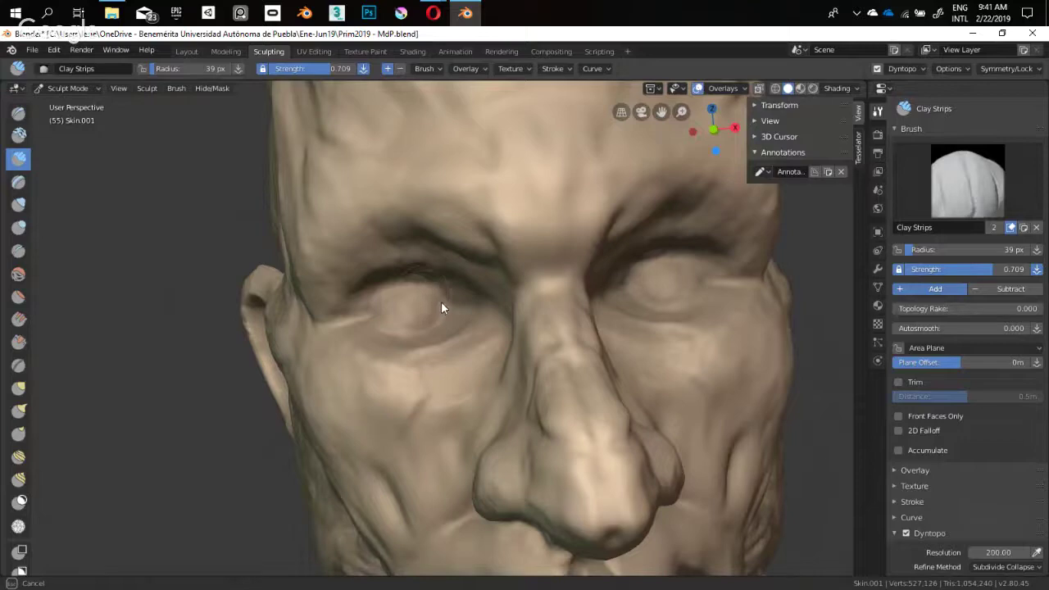
Round out the eyeball and its transition into the lower lid with further Clay Strips strokes
mouse_move(393, 316)
middle_mouse_down()
mouse_move(431, 304)
mouse_move(525, 329)
mouse_move(352, 355)
mouse_move(432, 295)
mouse_move(417, 239)
mouse_move(375, 315)
mouse_move(400, 270)
mouse_move(440, 332)
middle_mouse_up()
scroll(417, 238, "up", 4)
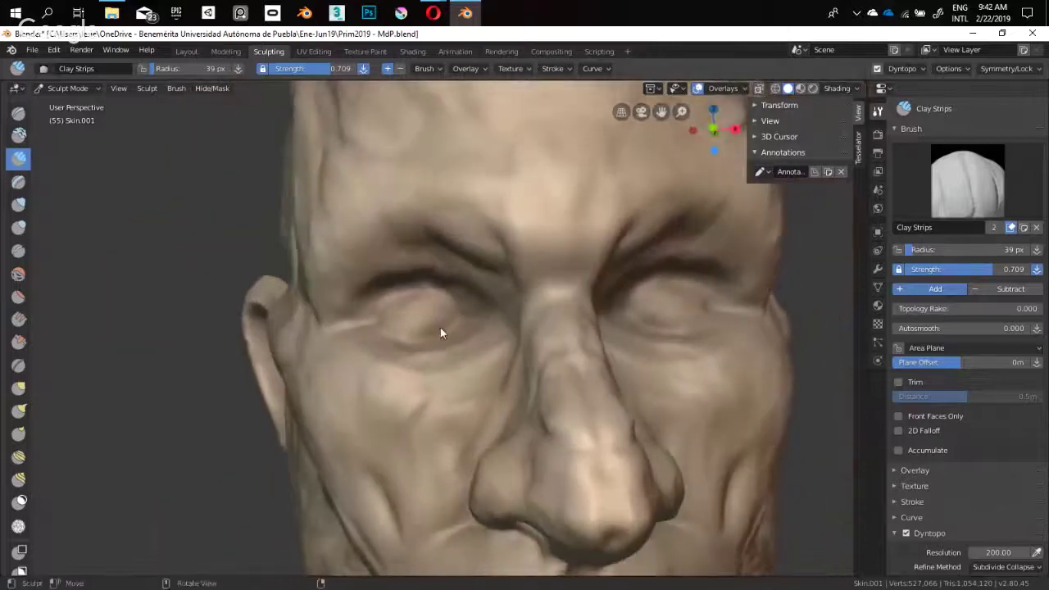
mouse_move(424, 302)
left_mouse_down()
mouse_move(445, 302)
mouse_move(437, 330)
left_mouse_up()
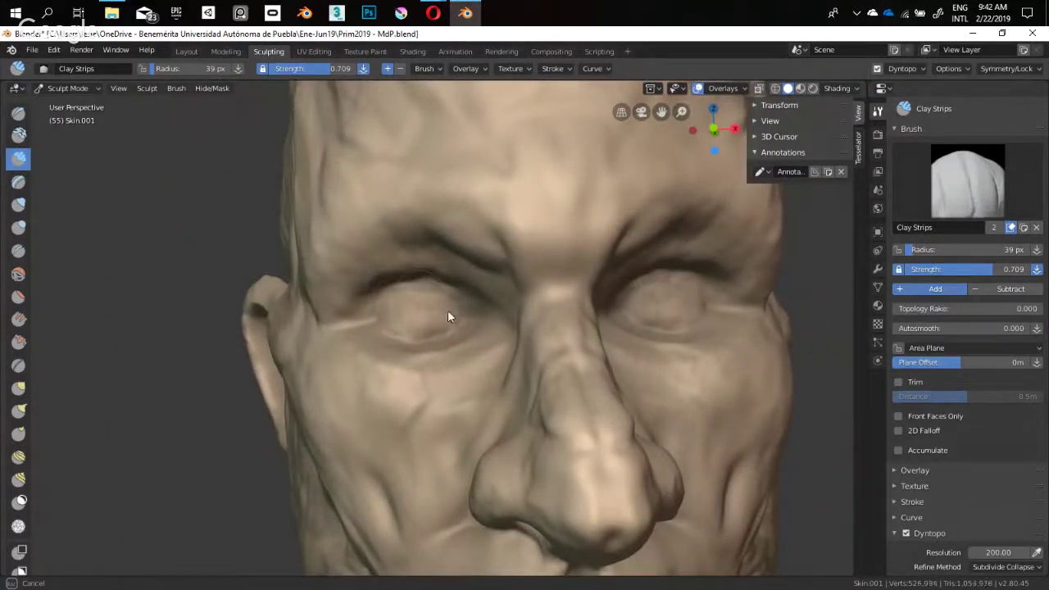
scroll(448, 312, "down", 5)
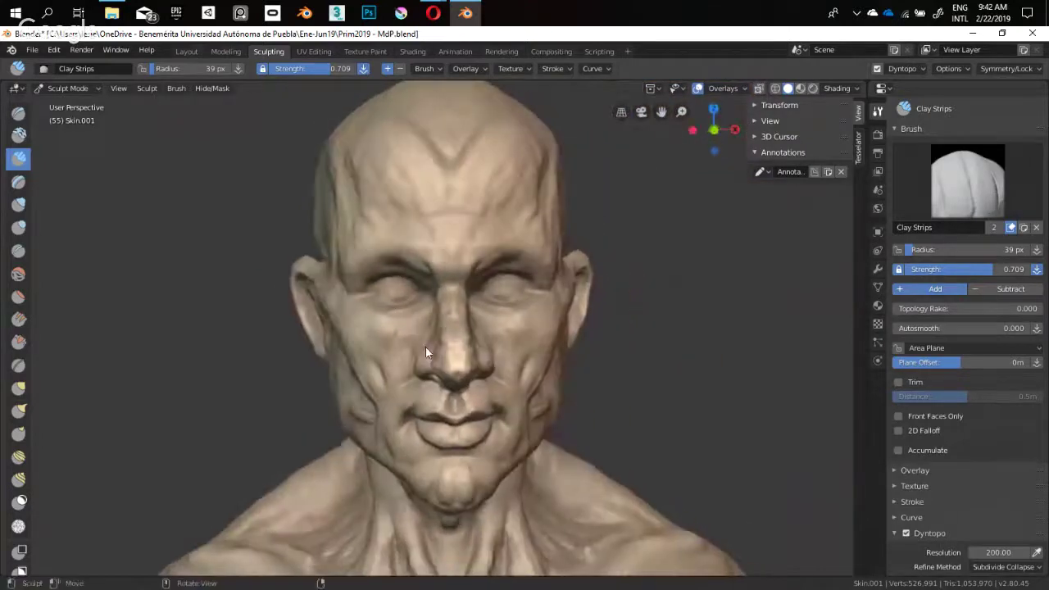
Crease the lower eyelid line toward the inner eye corner with the Crease brush at a 26 px radius and 0.769 strength
mouse_move(396, 306)
middle_mouse_down("shift")
mouse_move(436, 349)
mouse_move(441, 320)
middle_mouse_up("shift")
scroll(426, 321, "up", 4)
key("shift+c")
scroll(441, 298, "up", 2)
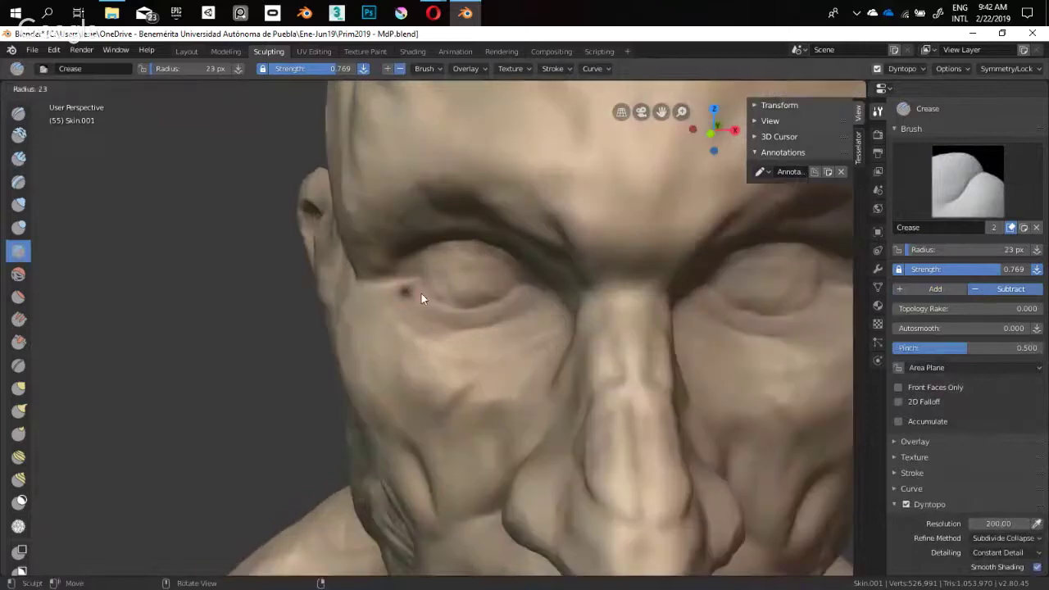
left_click_drag(422, 293, 420, 293)
mouse_move(440, 317)
middle_mouse_down()
mouse_move(505, 351)
mouse_move(527, 311)
mouse_move(472, 307)
middle_mouse_up()
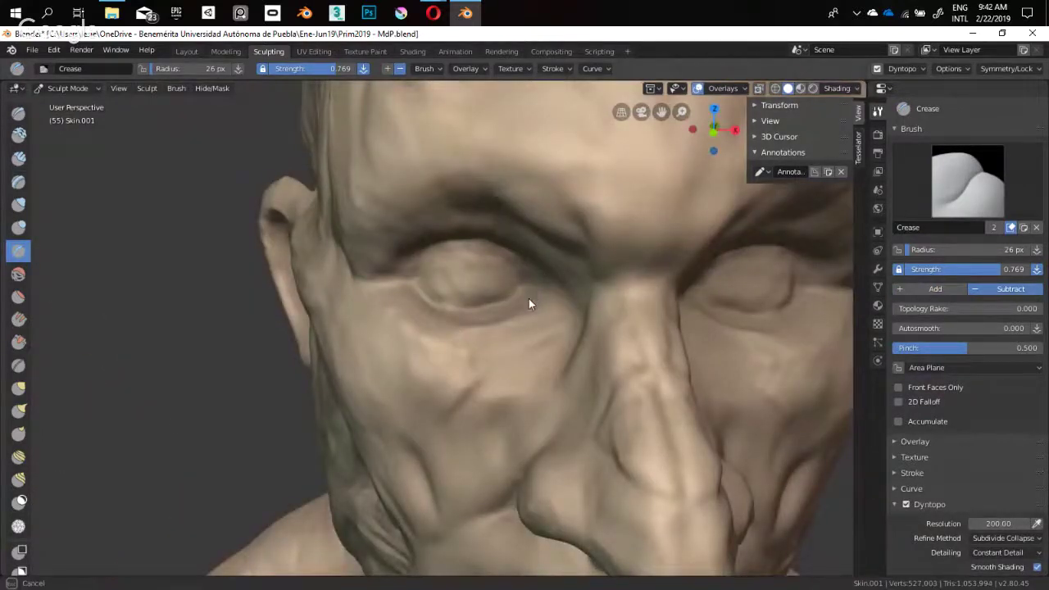
left_click_drag(530, 303, 537, 295)
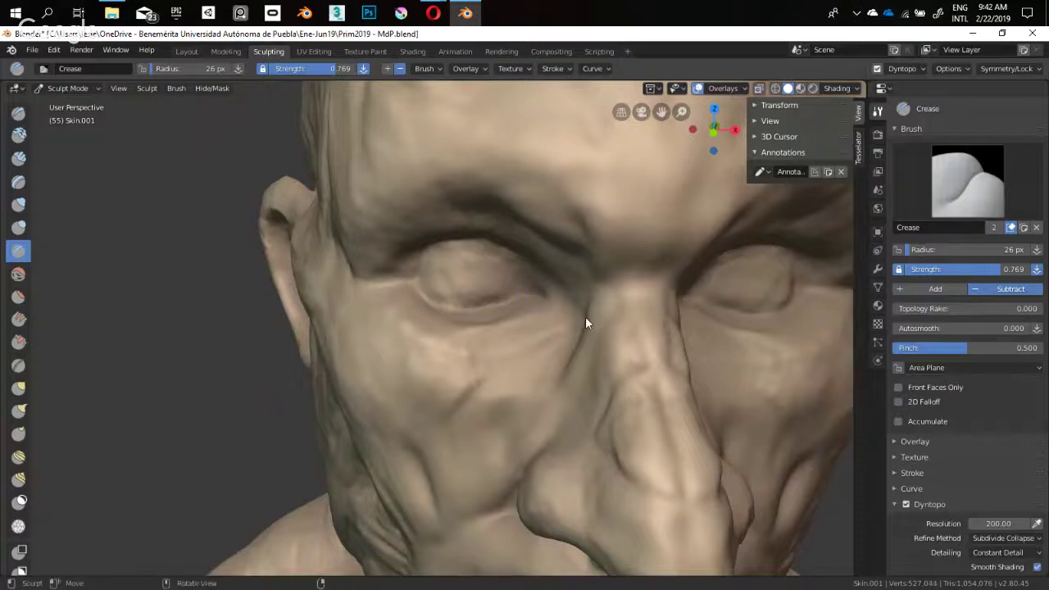
mouse_move(585, 316)
middle_mouse_down()
mouse_move(608, 289)
mouse_move(506, 265)
middle_mouse_up()
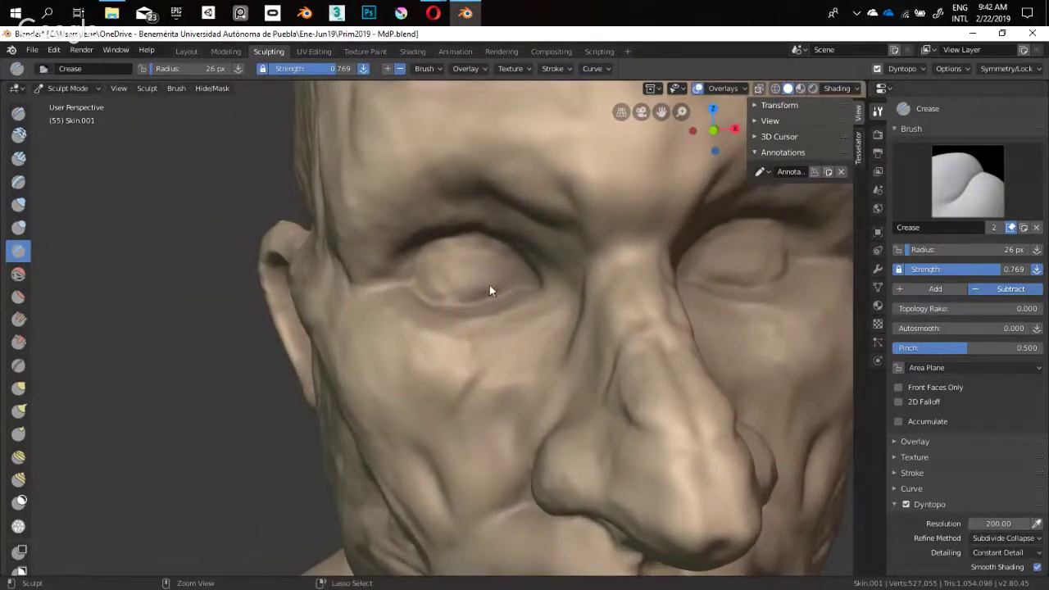
Build up and round the eyeball surface with Clay Strips at a 35 px radius and 0.709 strength
key("3")
mouse_move(470, 301)
middle_mouse_down()
mouse_move(481, 333)
mouse_move(453, 271)
middle_mouse_up()
mouse_move(457, 261)
left_mouse_down()
mouse_move(442, 262)
mouse_move(467, 256)
mouse_move(464, 267)
left_mouse_up()
key("f")
left_click(468, 258)
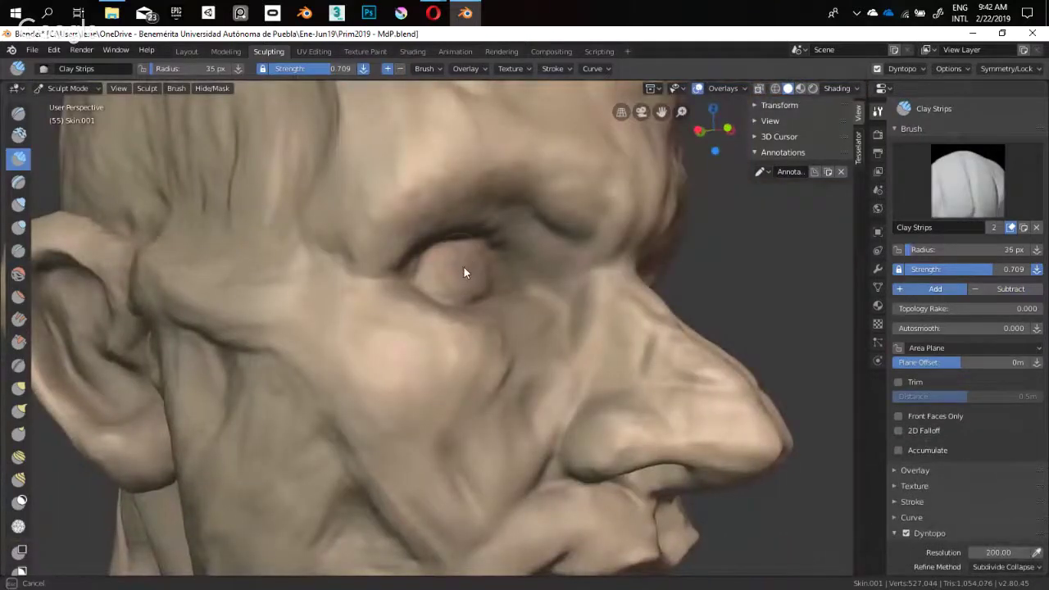
middle_click_drag(463, 267, 422, 285)
left_click_drag(422, 285, 479, 283)
middle_click_drag(481, 288, 482, 266)
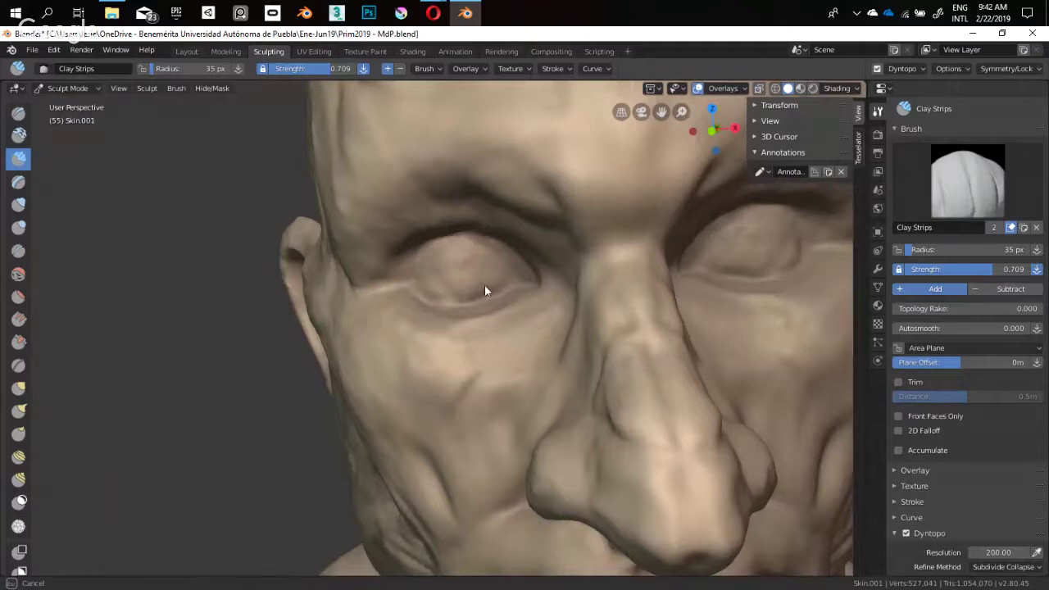
mouse_move(489, 289)
left_mouse_down()
mouse_move(456, 284)
mouse_move(456, 251)
left_mouse_up()
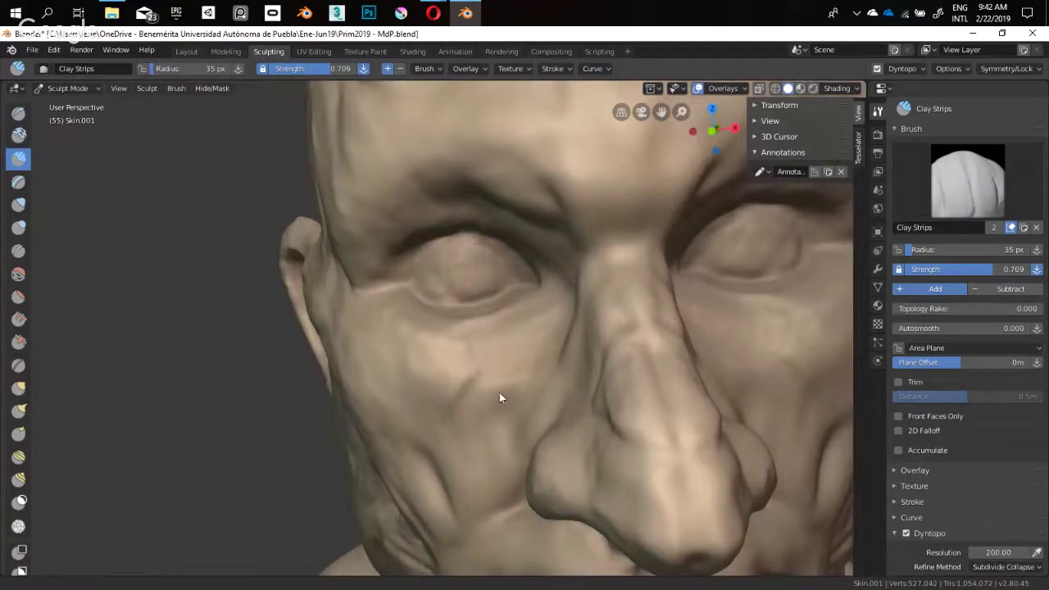
Save the sculpt file
scroll(499, 393, "down", 6)
mouse_move(469, 349)
middle_mouse_down()
mouse_move(519, 295)
mouse_move(474, 291)
mouse_move(439, 262)
mouse_move(568, 280)
middle_mouse_up()
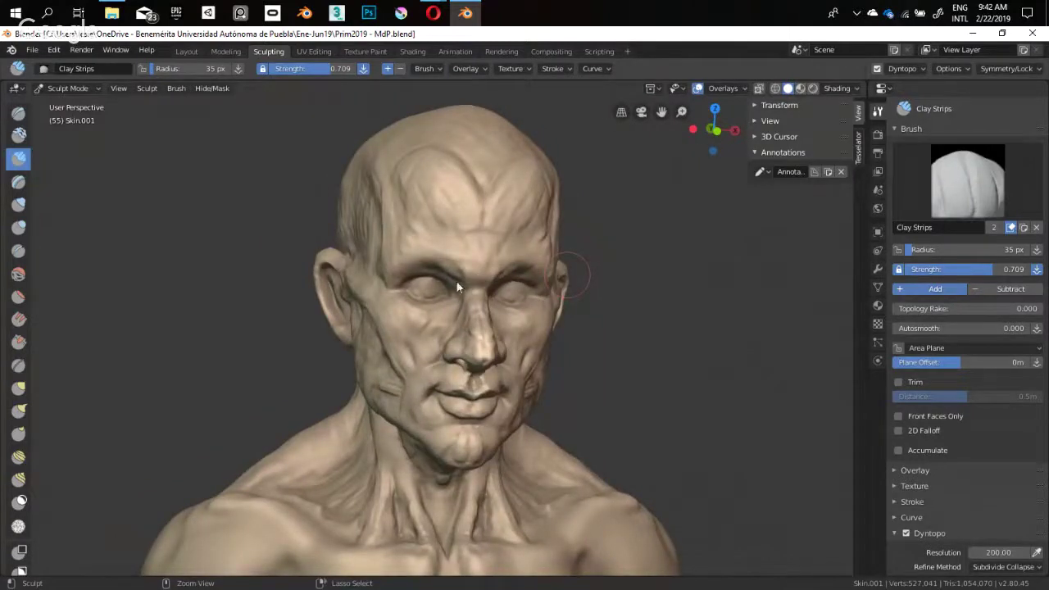
key("ctrl+s")
Annotate brighter blue circles over both eyes and the gap between them in front view to check spacing, and remove the note
key("KP_1")
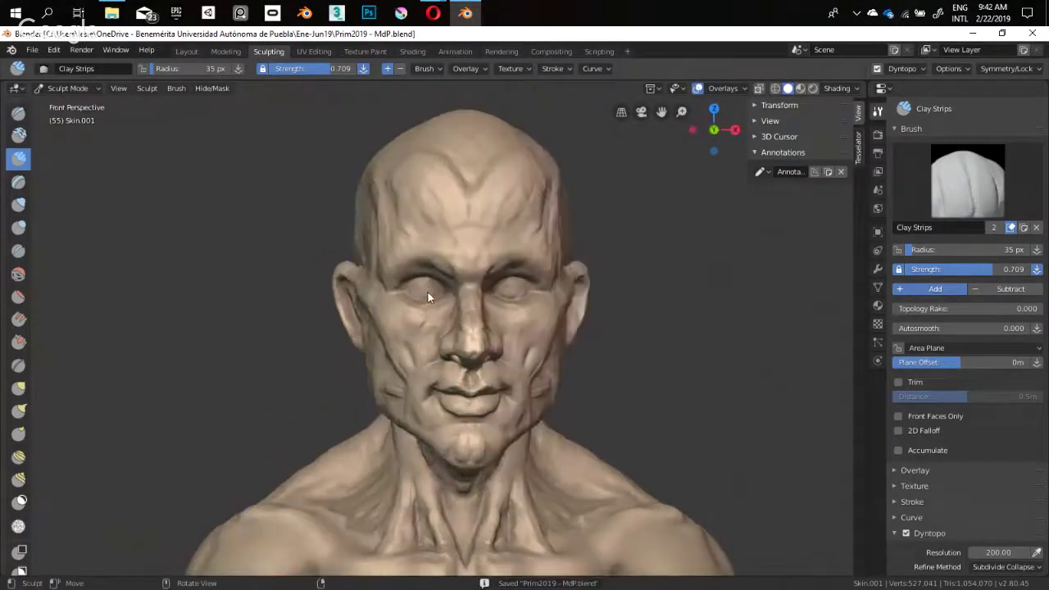
key("d")
left_click_drag(404, 290, 435, 262)
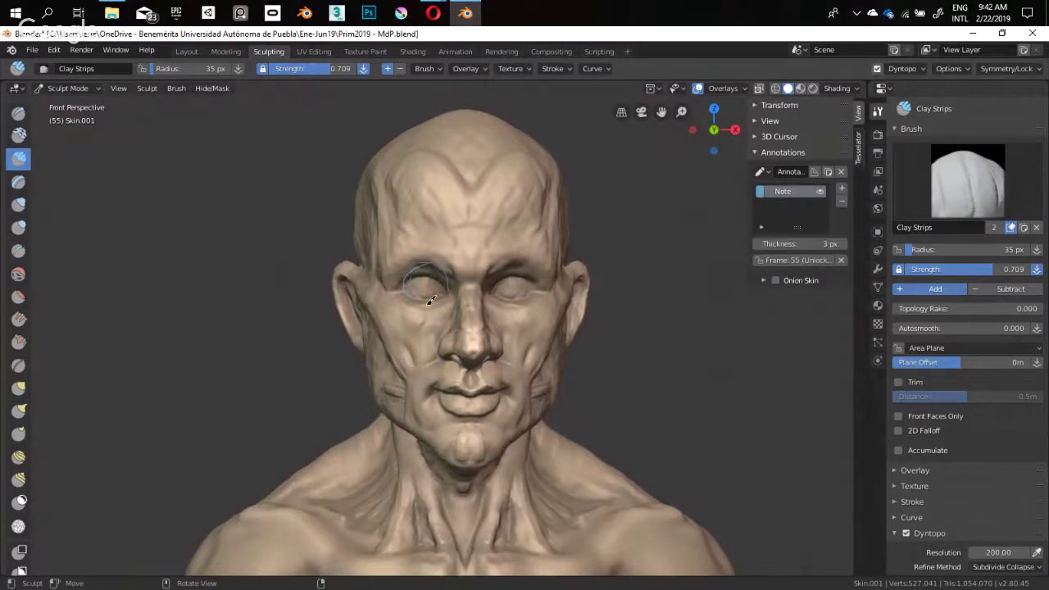
left_click(754, 192)
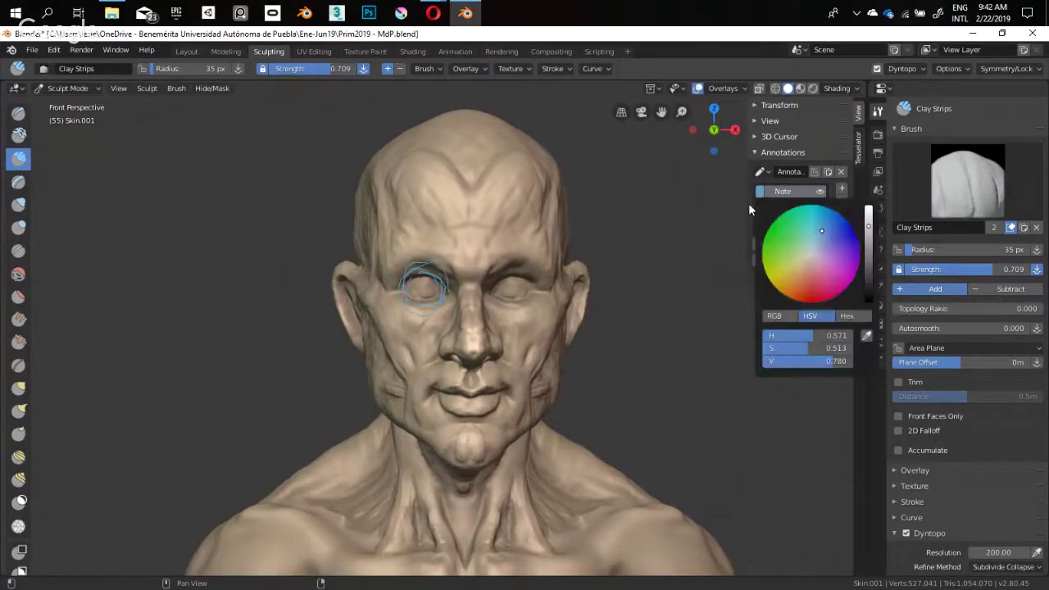
left_click_drag(867, 219, 867, 208)
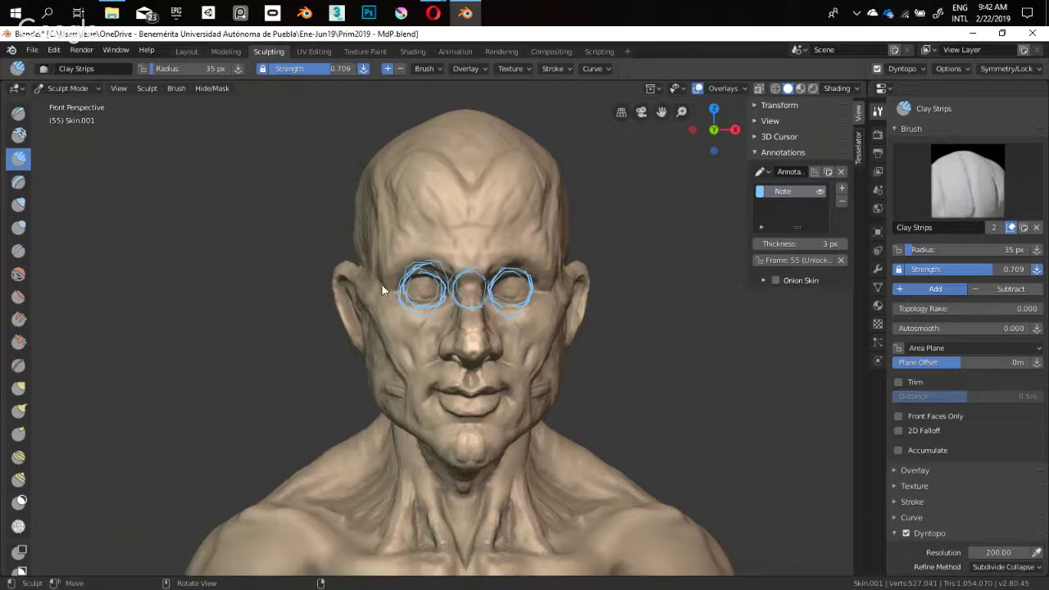
left_click(840, 200)
Reshape the outer corner of the eye with the Snake Hook brush at a 42 px radius and full strength
mouse_move(389, 281)
middle_mouse_down()
mouse_move(405, 288)
mouse_move(388, 245)
mouse_move(428, 292)
mouse_move(407, 280)
middle_mouse_up()
key("k")
key("i")
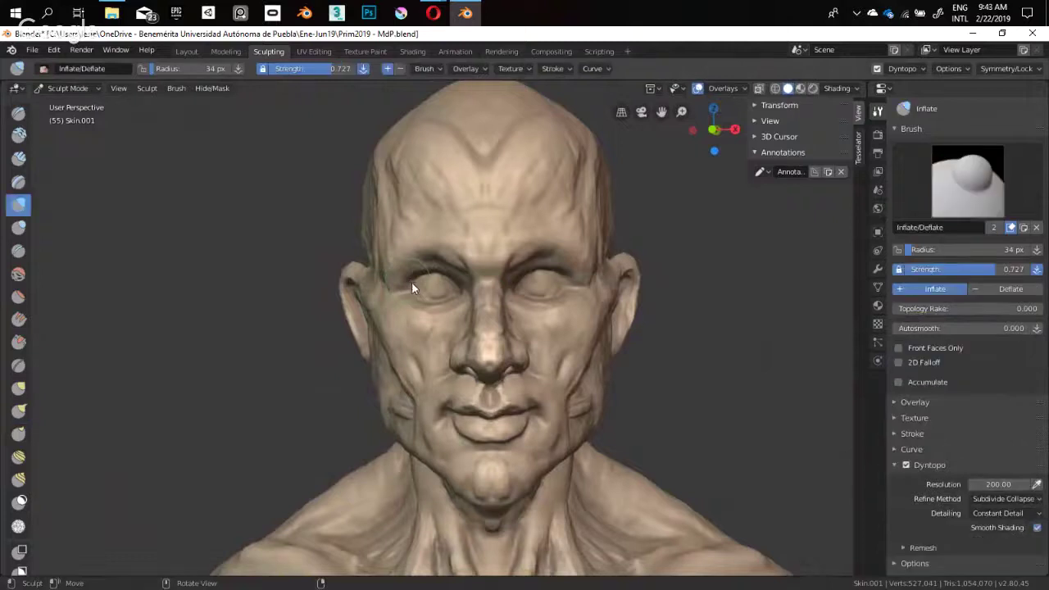
left_click_drag(411, 284, 410, 288)
key("k")
key("bracketleft")
key("bracketleft")
middle_click_drag(422, 292, 421, 291)
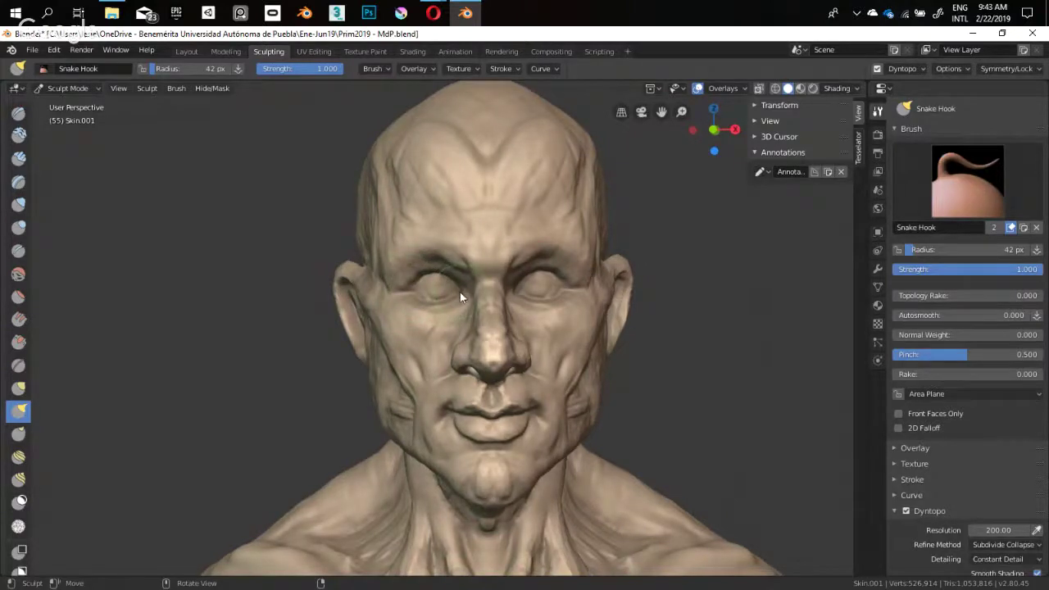
Pull the inner eye corner and eyelid edges into shape with Snake Hook, reducing its radius to 25 px
mouse_move(459, 289)
left_mouse_down()
mouse_move(426, 279)
mouse_move(421, 295)
mouse_move(446, 297)
left_mouse_up()
key("f")
left_click(436, 274)
key("f")
left_click(444, 299)
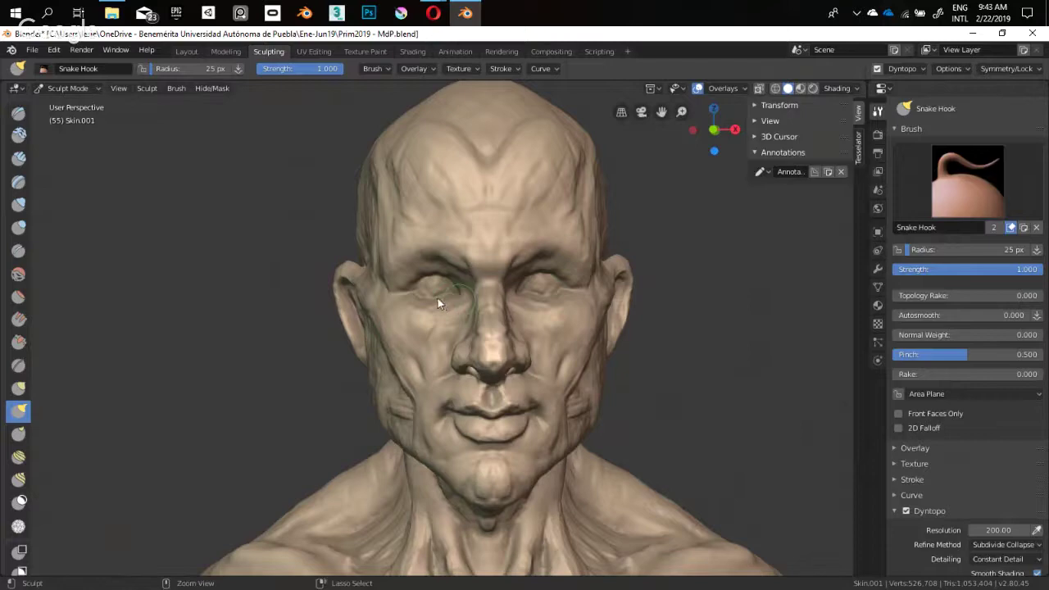
Crease the boundary between the eyeball and lower eyelid with the Crease brush at a 31 px radius
mouse_move(406, 298)
middle_mouse_down()
mouse_move(434, 358)
mouse_move(484, 341)
mouse_move(480, 374)
mouse_move(399, 342)
mouse_move(403, 302)
mouse_move(430, 286)
mouse_move(443, 233)
middle_mouse_up()
key("shift+c")
key("f")
left_click(433, 285)
middle_click_drag(443, 234, 431, 287, "shift")
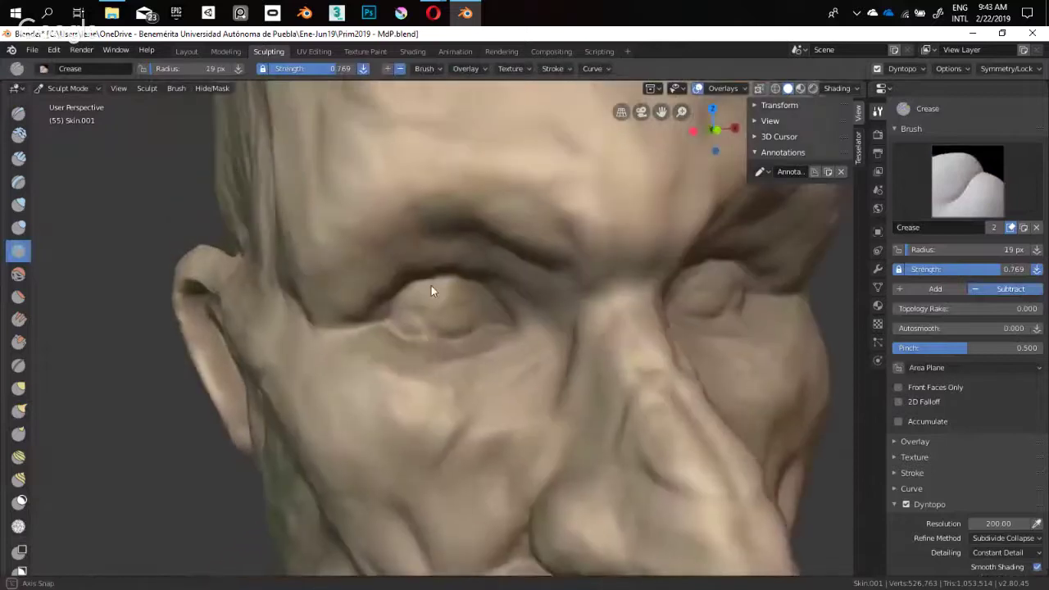
key("f")
left_click(418, 333)
middle_click_drag(419, 339, 420, 329, "ctrl")
left_click_drag(398, 347, 471, 355)
middle_click_drag(437, 355, 450, 424)
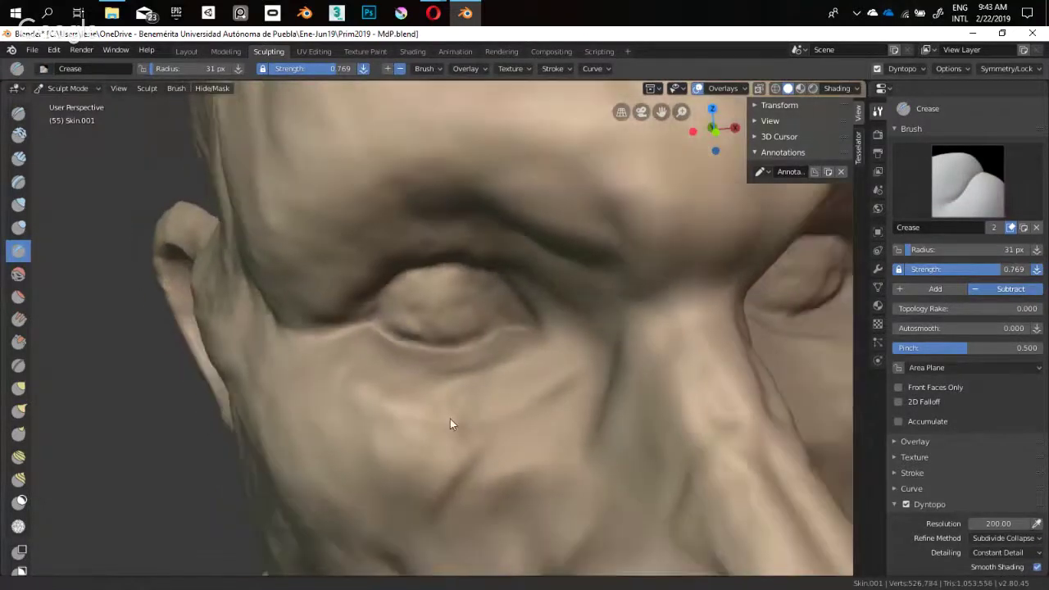
scroll(450, 424, "down", 5)
middle_click_drag(348, 365, 361, 243)
key("b")
left_click_drag(506, 254, 356, 343)
middle_click_drag(478, 281, 449, 289)
key("alt+h")
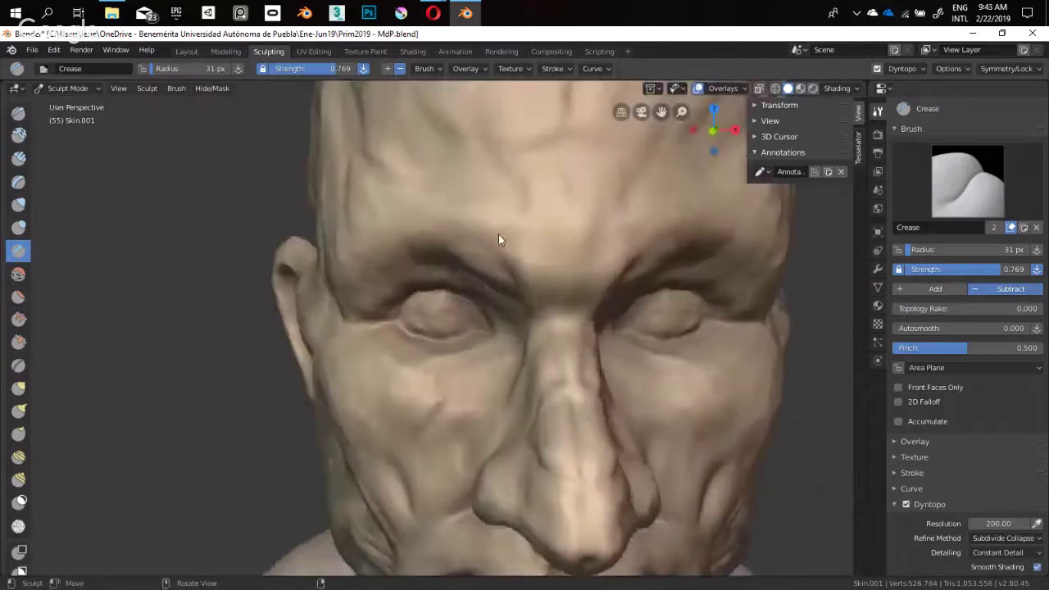
key("shift+h")
left_click(495, 213)
key("alt+h")
Isolate the brow and upper half of the eye, and try Snake Hook at an 81 px radius on the upper lid
key("shift+h")
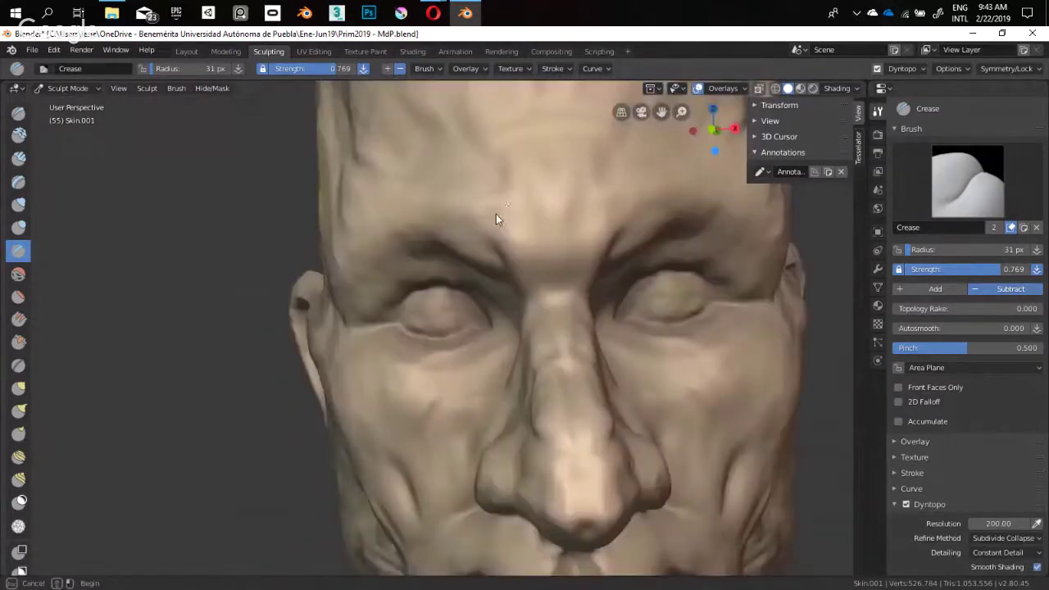
left_click_drag(510, 202, 366, 320)
mouse_move(450, 237)
middle_mouse_down()
mouse_move(491, 188)
mouse_move(468, 188)
mouse_move(423, 303)
mouse_move(456, 258)
mouse_move(422, 297)
middle_mouse_up()
key("k")
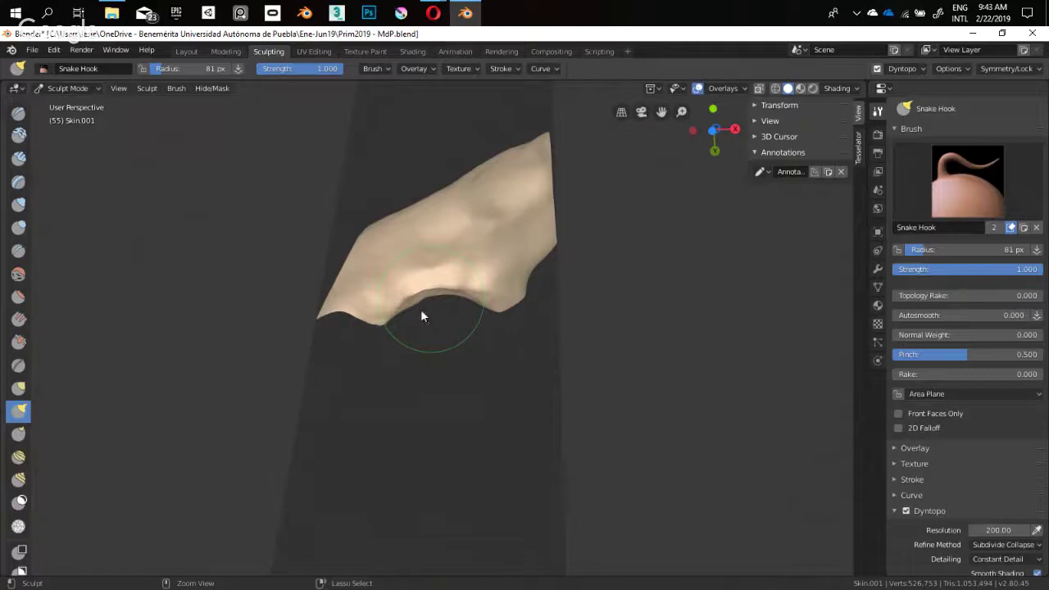
mouse_move(395, 253)
middle_mouse_down()
mouse_move(436, 302)
mouse_move(419, 303)
middle_mouse_up()
Build up the isolated upper part of the eyeball with Clay Strips at a 43 px radius and 0.772 strength
key("shift+space")
key("1")
key("f")
left_click(402, 304)
key("f")
left_click(425, 295)
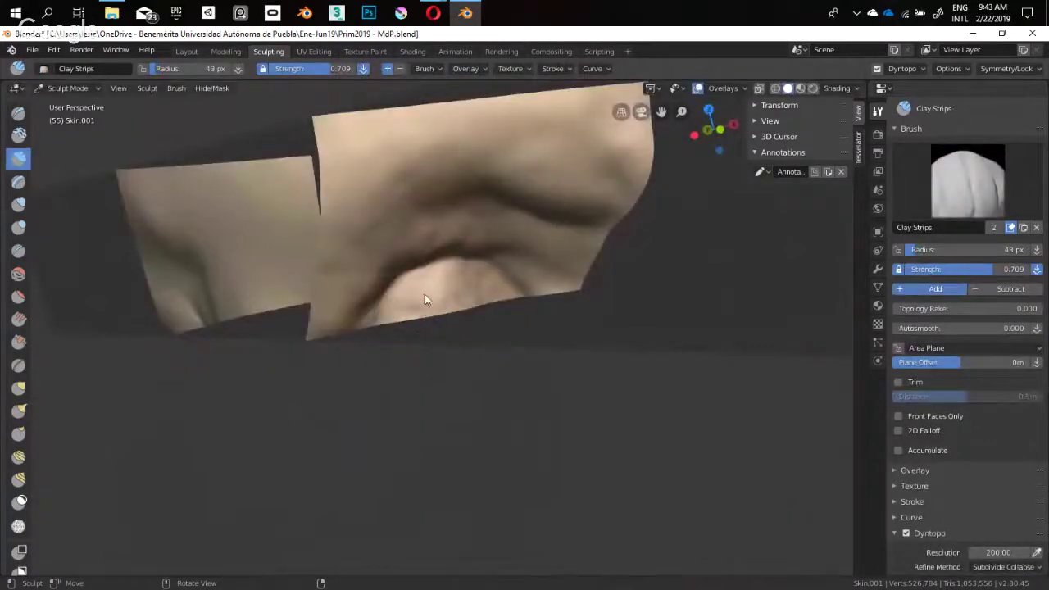
key("shift+f")
left_click(422, 311)
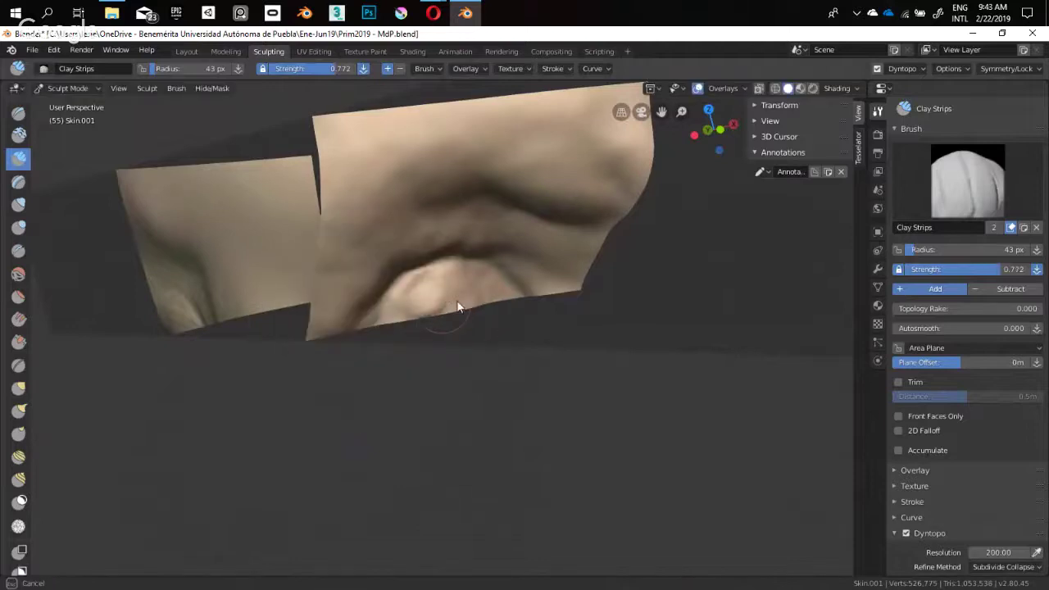
mouse_move(457, 307)
middle_mouse_down()
mouse_move(350, 275)
mouse_move(441, 252)
mouse_move(460, 306)
mouse_move(460, 352)
mouse_move(467, 301)
middle_mouse_up()
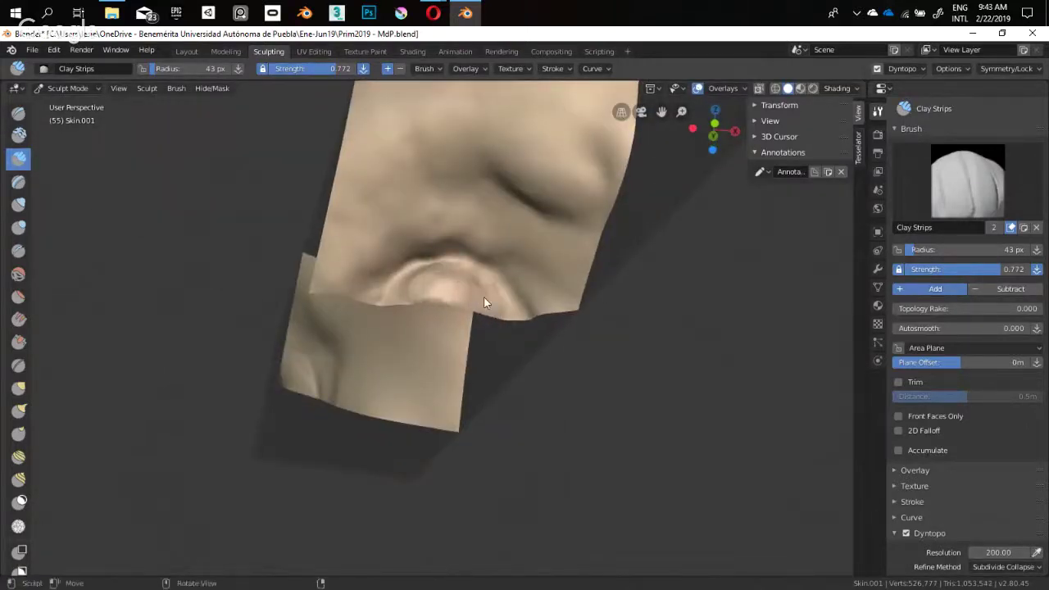
mouse_move(413, 274)
middle_mouse_down()
mouse_move(484, 164)
mouse_move(416, 303)
mouse_move(456, 299)
middle_mouse_up()
Isolate a narrow strip around the lower eyelid and view its rim from above and below
mouse_move(410, 275)
middle_mouse_down()
mouse_move(480, 314)
mouse_move(412, 311)
mouse_move(430, 307)
mouse_move(431, 335)
middle_mouse_up()
key("alt+b")
left_click_drag(540, 297, 357, 398)
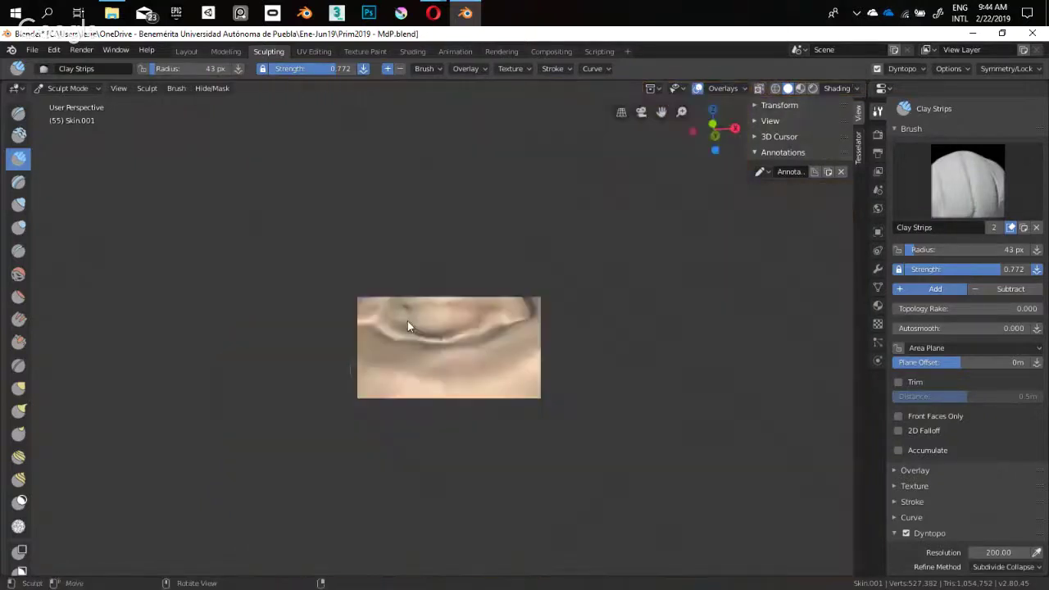
middle_click_drag(408, 326, 421, 385)
key("alt+b")
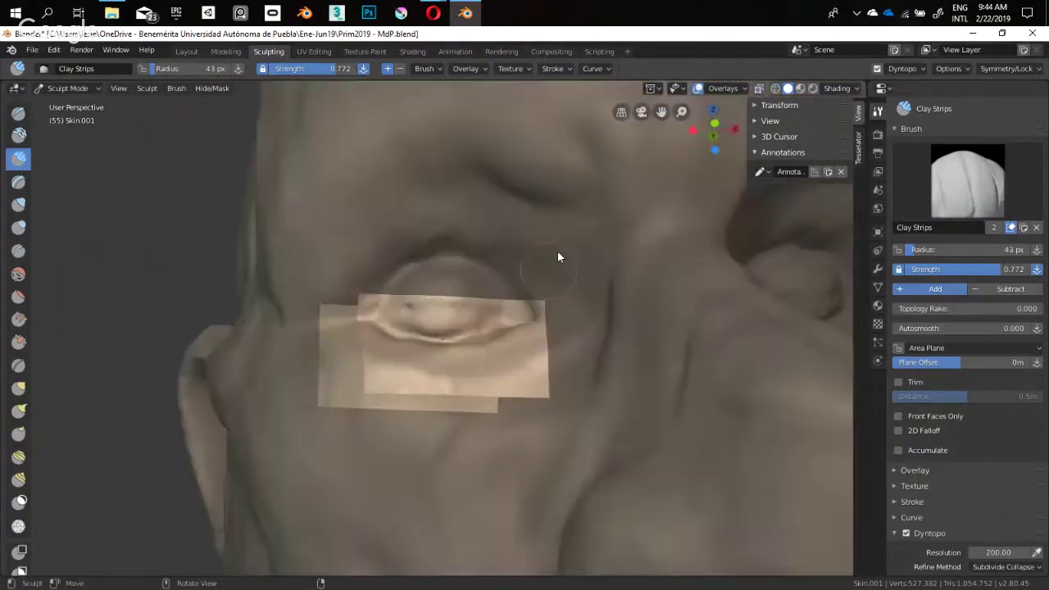
key("alt+b")
mouse_move(534, 300)
left_mouse_down()
mouse_move(377, 329)
mouse_move(351, 352)
left_mouse_up()
middle_click_drag(440, 316, 440, 221)
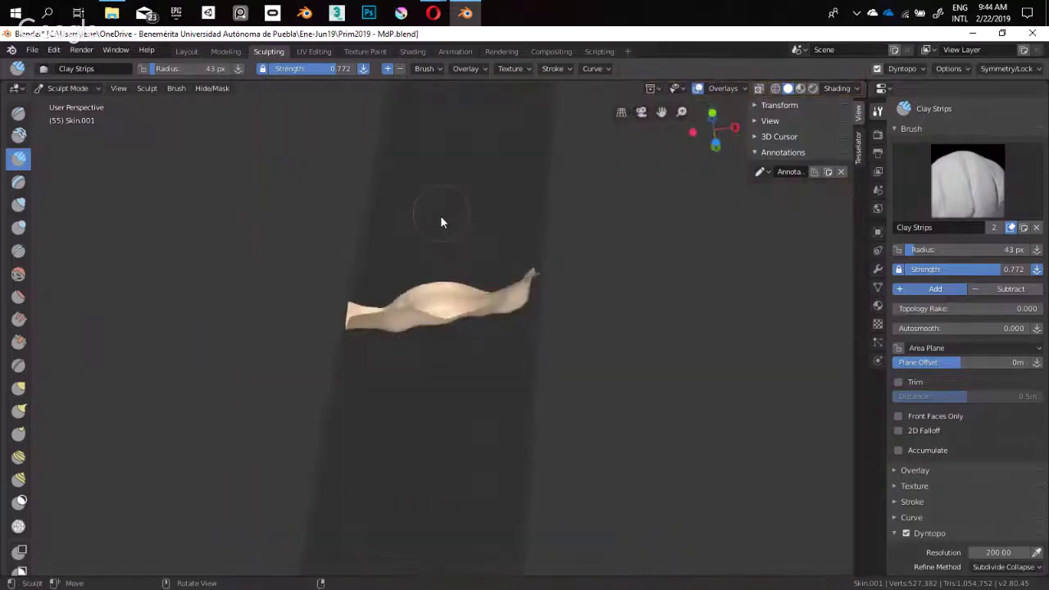
mouse_move(440, 363)
middle_mouse_down()
mouse_move(421, 304)
mouse_move(435, 309)
mouse_move(429, 298)
mouse_move(414, 448)
mouse_move(440, 475)
middle_mouse_up()
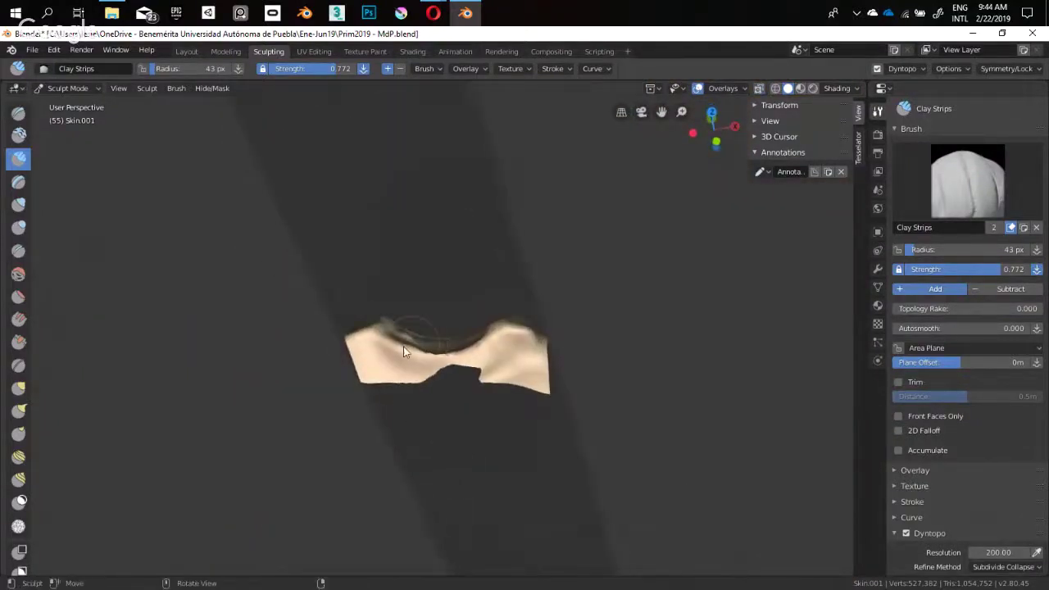
Crease the inner rim of the isolated lower eyelid at a 23 px radius and bring back the whole head
key("shift+c")
middle_click_drag(395, 346, 372, 328)
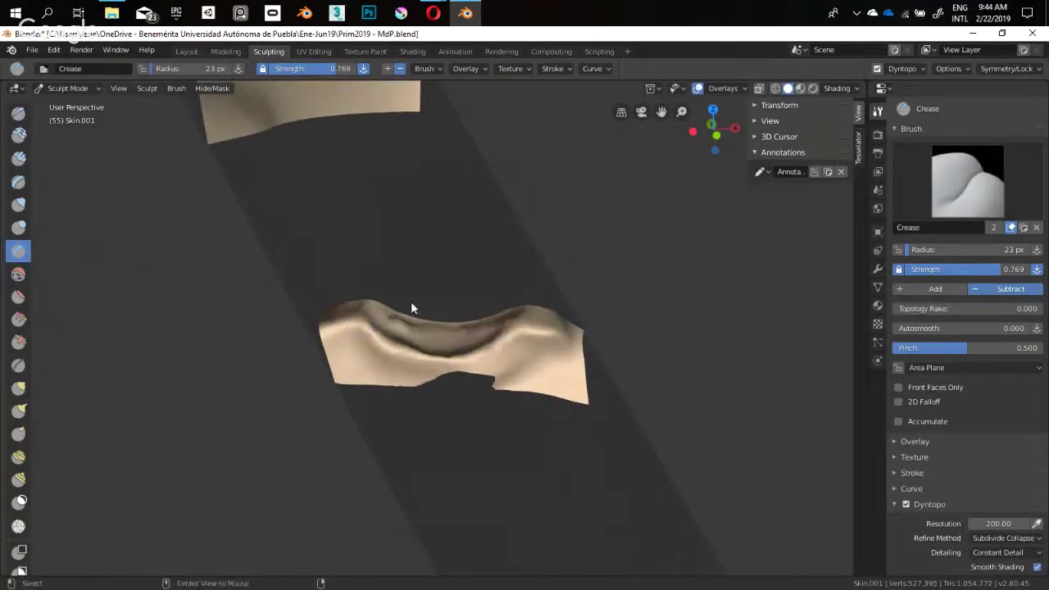
key("alt+b")
Crease the upper eyelid edge toward the inner eye corner with the Crease brush at a 23 px radius
scroll(400, 259, "down", 2)
mouse_move(399, 259)
middle_mouse_down()
mouse_move(508, 286)
mouse_move(495, 349)
mouse_move(393, 311)
mouse_move(435, 300)
middle_mouse_up()
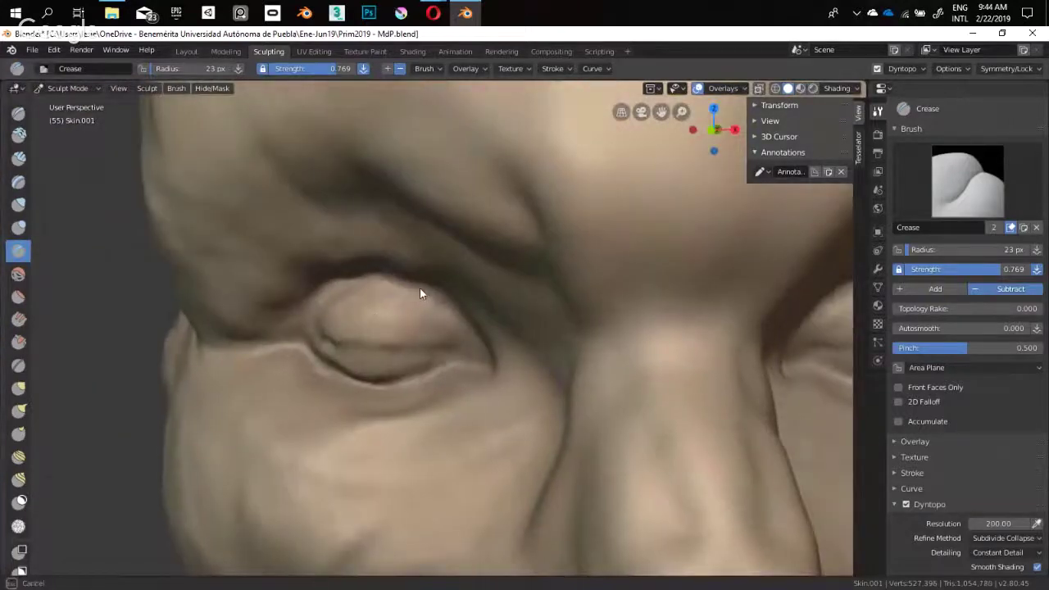
left_click_drag(419, 287, 456, 307)
left_click_drag(421, 287, 464, 311)
Fill out the front of the eyeball with Clay Strips at a 38 px radius
middle_click_drag(464, 311, 395, 322)
key("shift+space")
key("1")
key("f")
left_click(416, 333)
left_click_drag(369, 313, 412, 335)
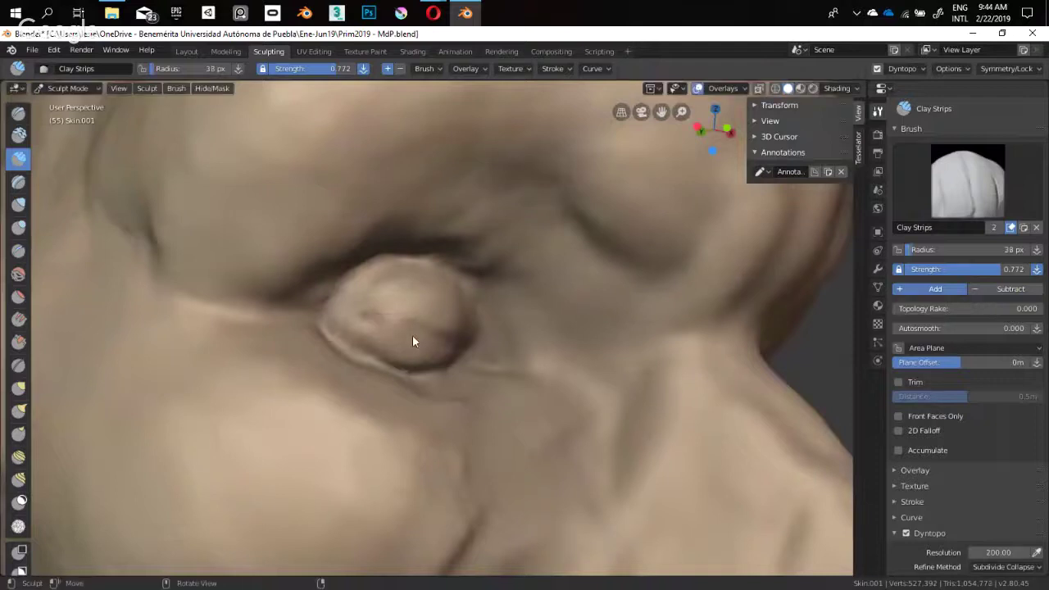
Sharpen the inner corner of the eye with the Crease brush at a 29 px radius and 0.800 strength
mouse_move(412, 334)
middle_mouse_down()
mouse_move(371, 300)
mouse_move(395, 321)
mouse_move(334, 328)
mouse_move(393, 347)
mouse_move(398, 377)
mouse_move(369, 351)
mouse_move(463, 351)
mouse_move(489, 296)
mouse_move(470, 307)
middle_mouse_up()
key("shift+c")
scroll(489, 296, "up", 2)
key("shift+f")
left_click(469, 303)
left_click_drag(500, 348, 502, 350)
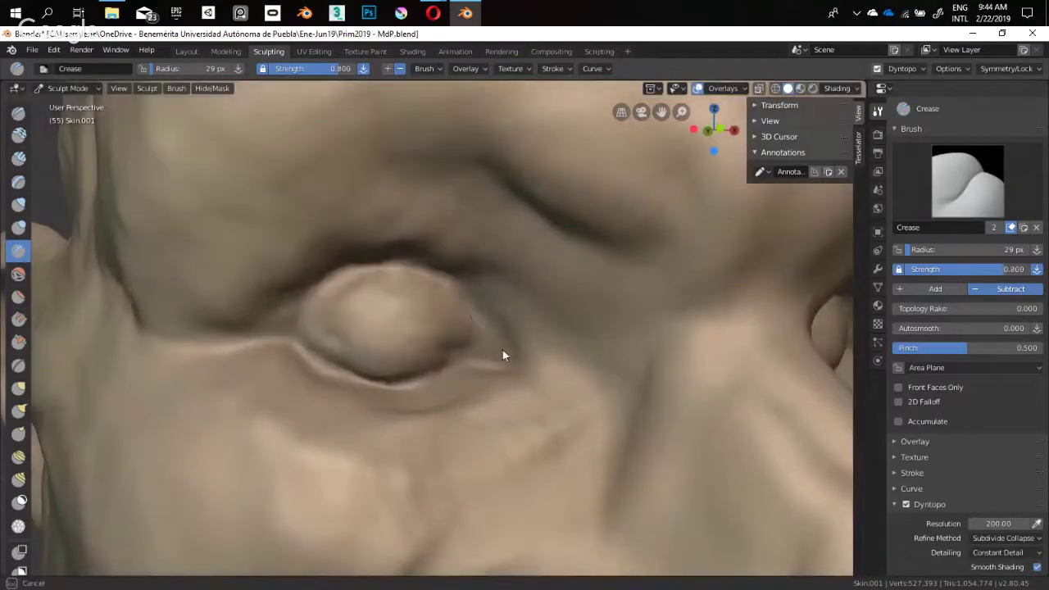
scroll(443, 308, "down", 3)
mouse_move(443, 308)
middle_mouse_down()
mouse_move(424, 377)
mouse_move(497, 270)
mouse_move(403, 290)
middle_mouse_up()
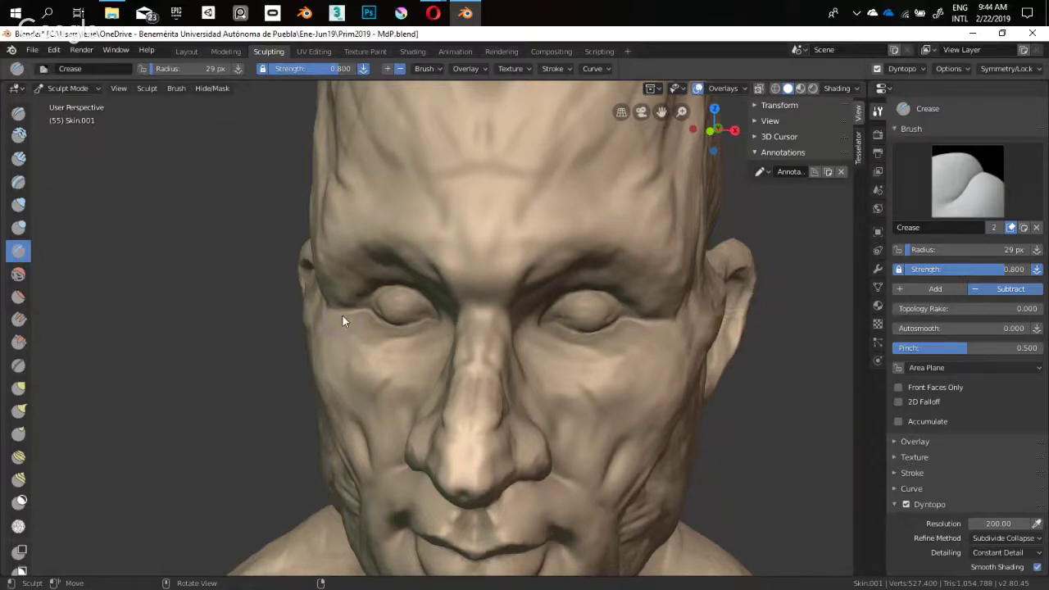
middle_click_drag(503, 318, 476, 257)
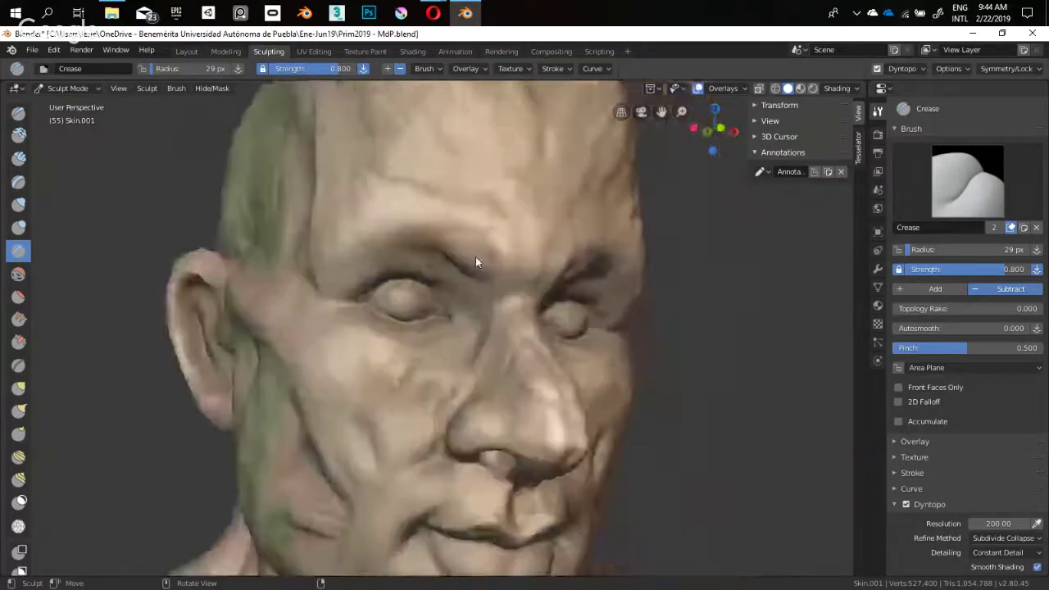
Switch to the Opera browser and search the web for "glabella" in a new tab for anatomical reference
mouse_move(433, 12)
left_click(344, 99)
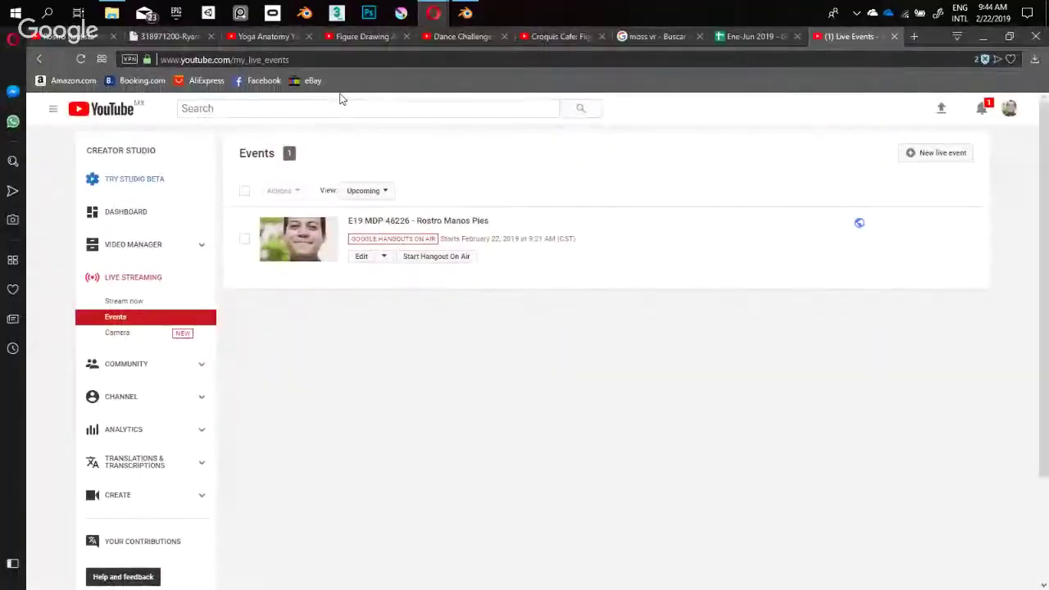
key("ctrl+t")
type("glablell")
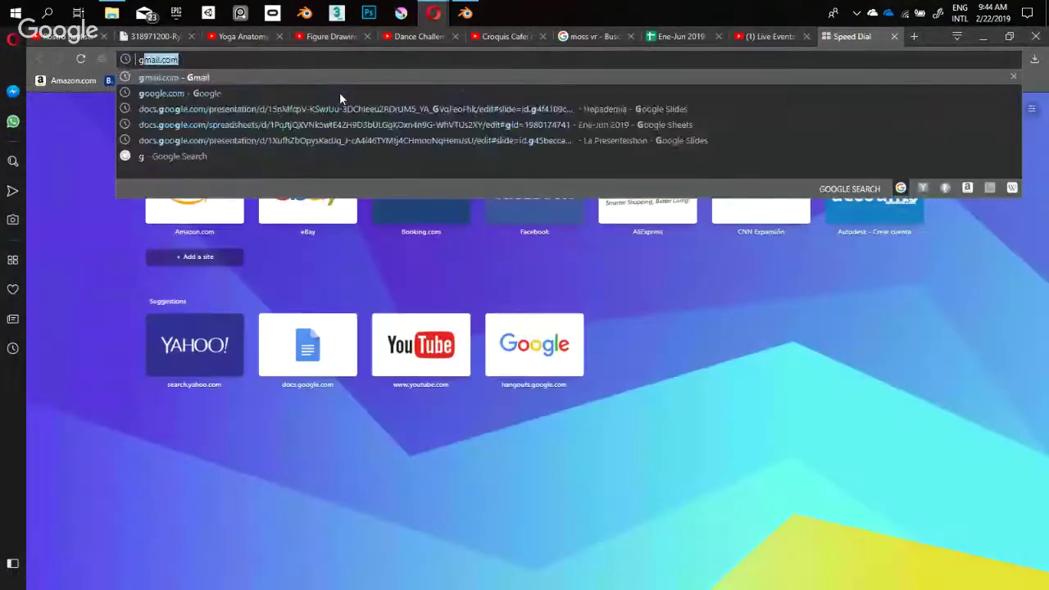
type("a")
key("Return")
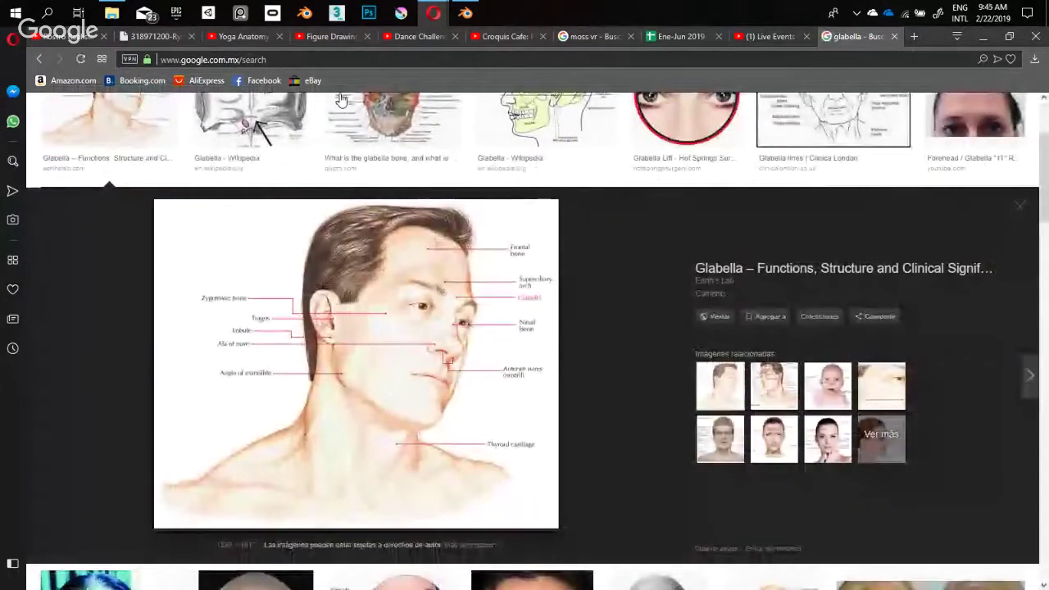
Go through the glabella image results, examining the labelled skulls, facial muscles and facial landmark photos
key("Right")
key("Right")
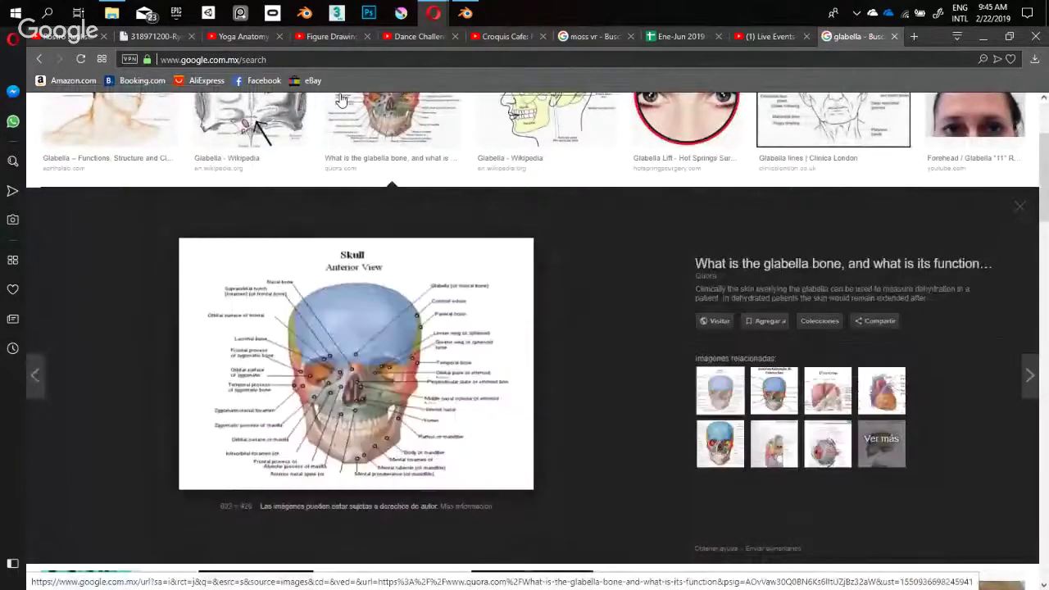
key("Right")
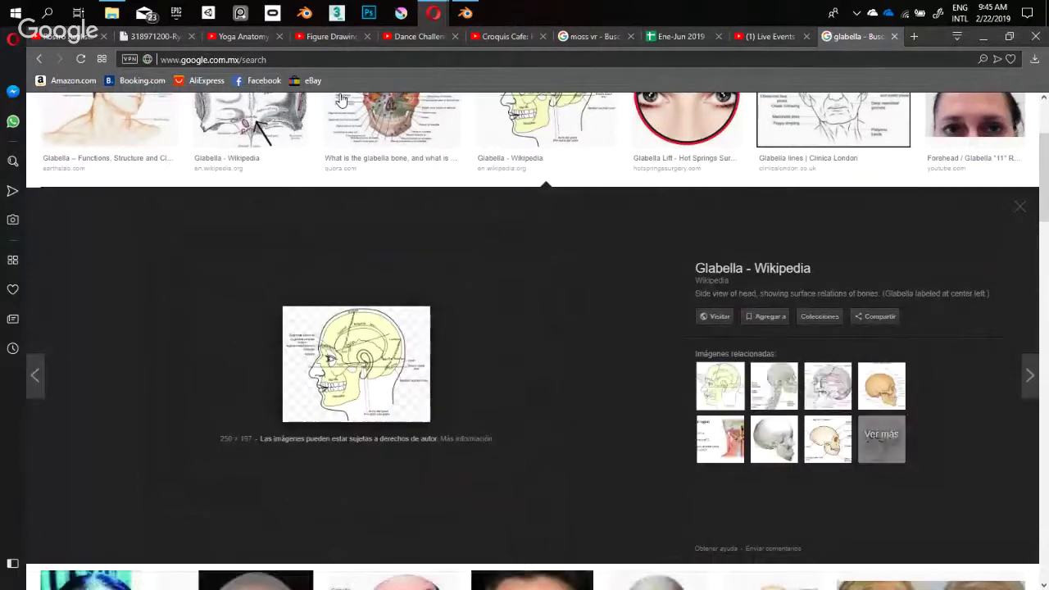
key("Right")
key("Right")
key("Right")
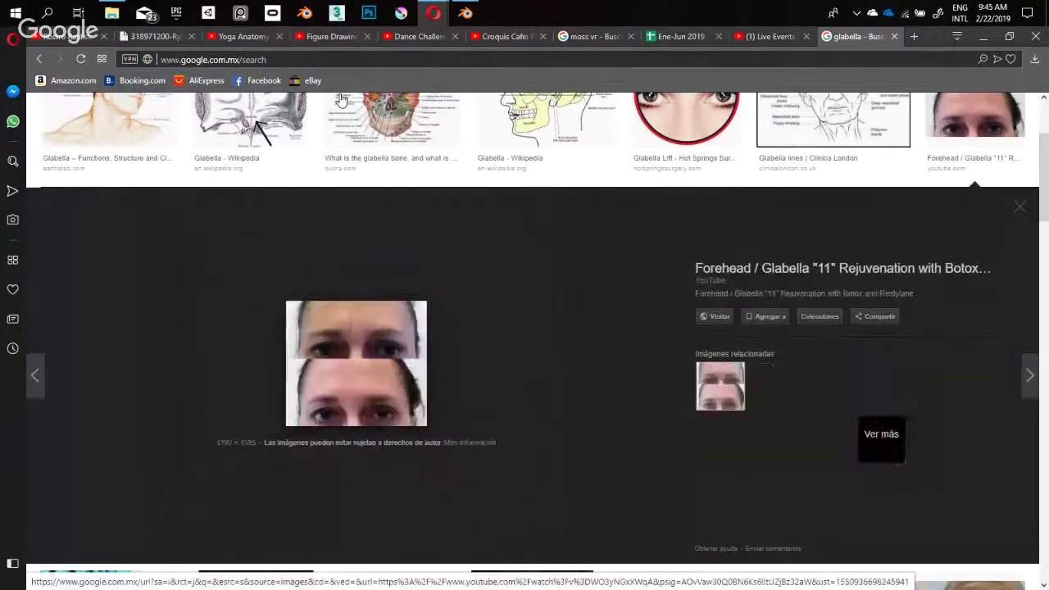
key("Right")
key("Right")
key("Right")
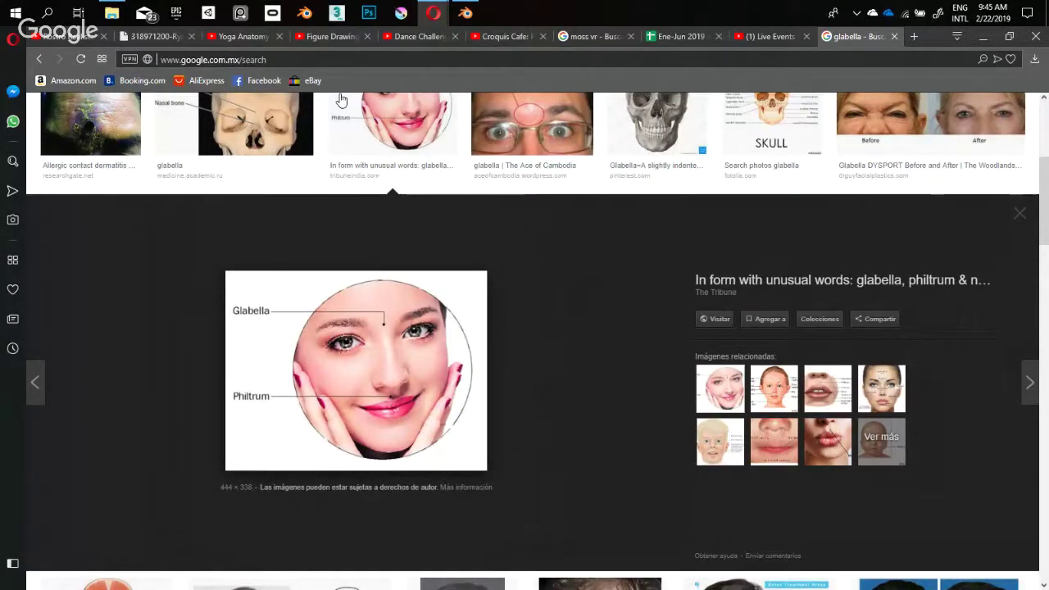
key("Right")
key("Right")
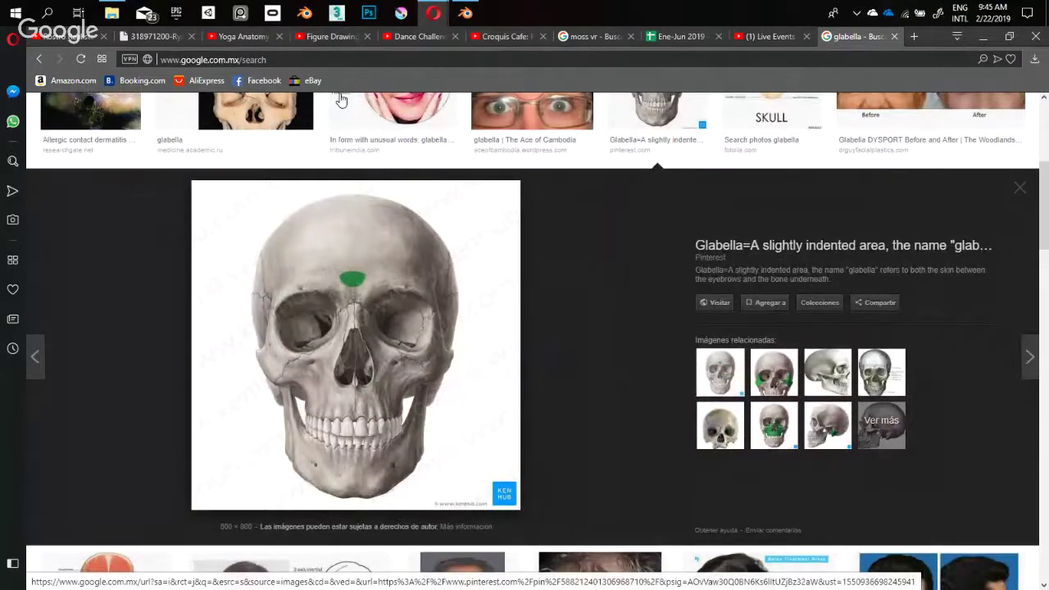
key("Right")
key("Right")
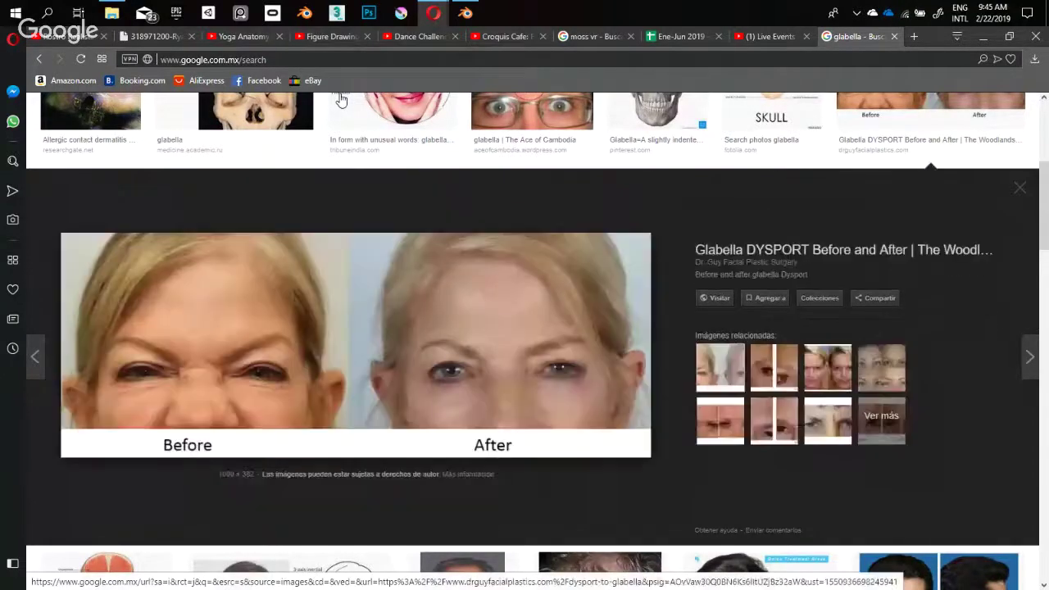
key("Right")
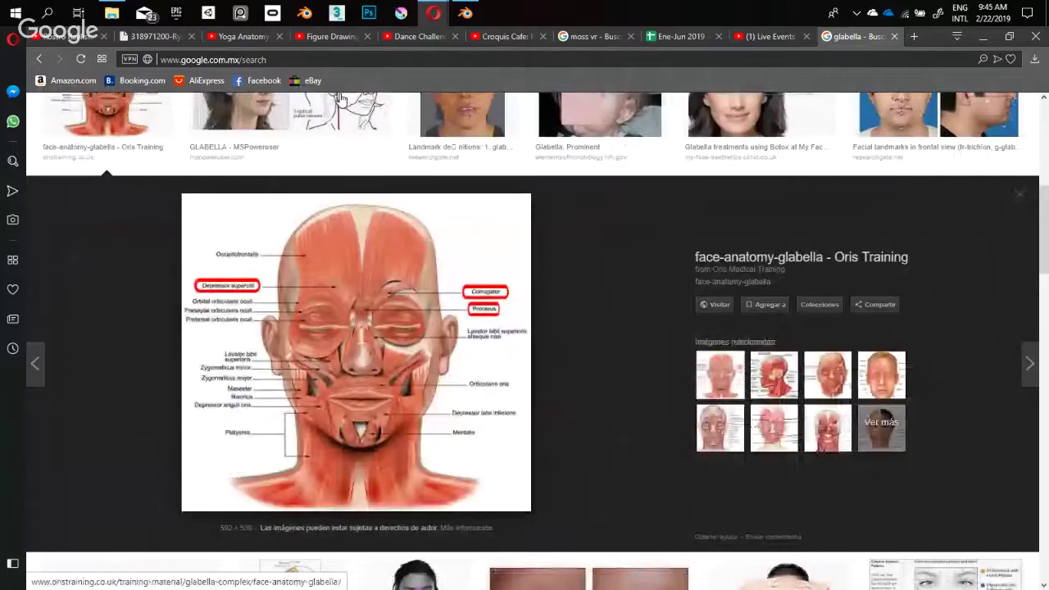
key("Right")
key("Right")
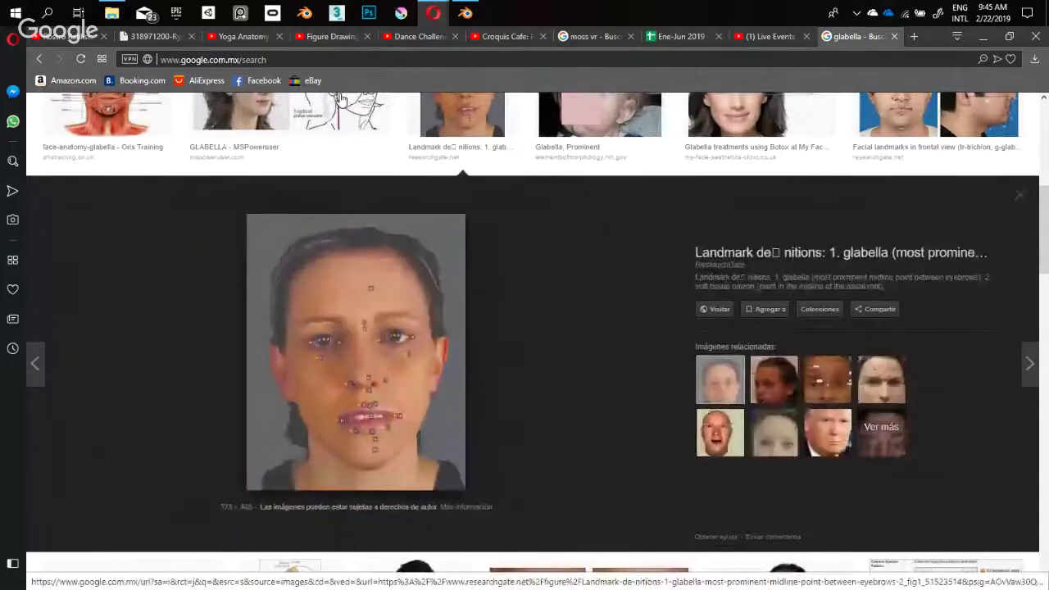
key("Right")
key("Right")
key("Right")
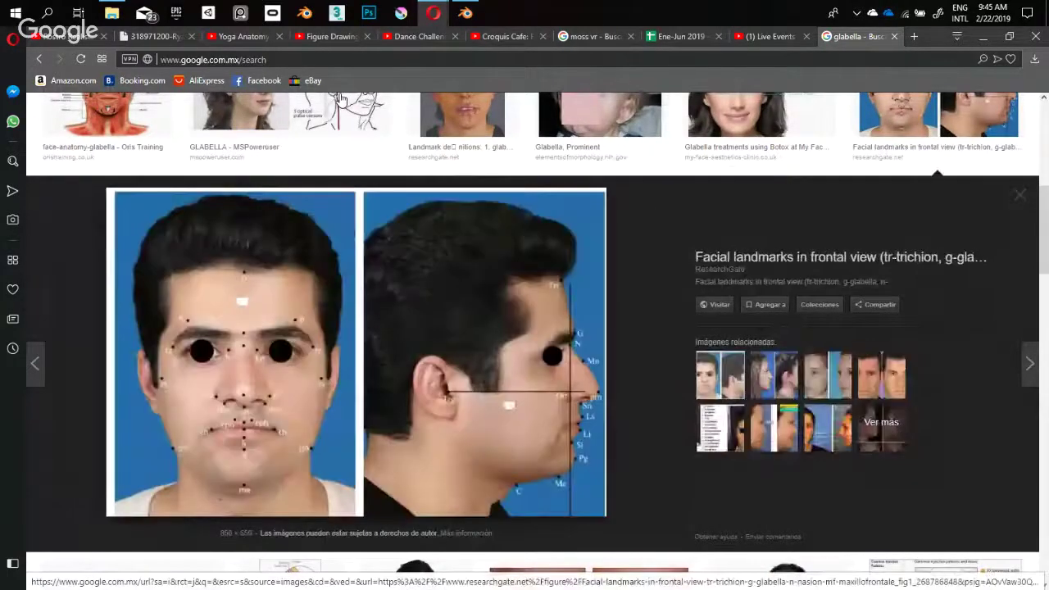
key("Right")
key("Right")
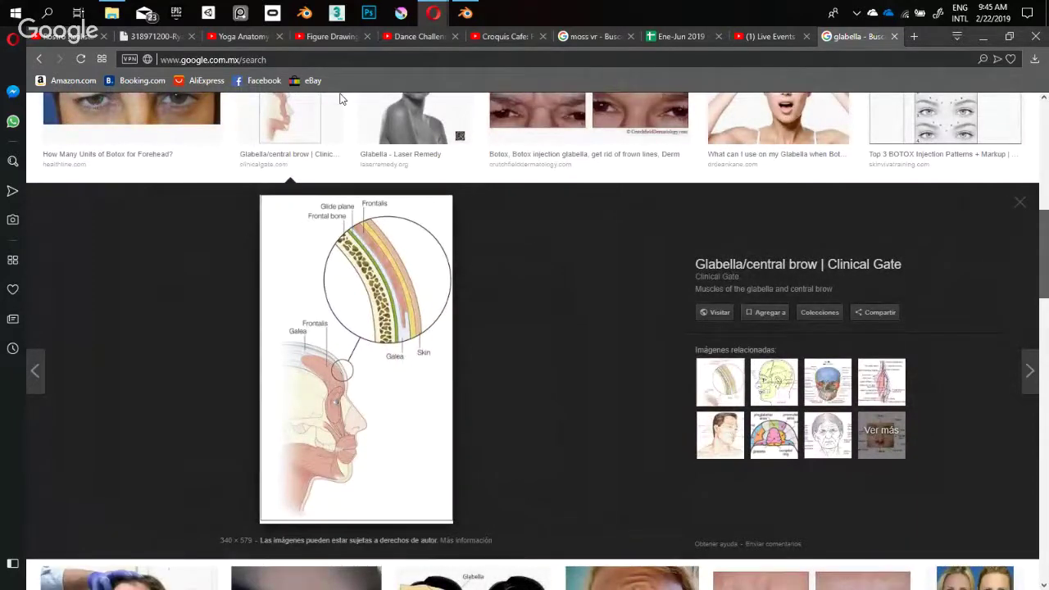
Open the Quora page about the glabella bone and examine its labelled anterior skull diagram enlarged
key("Escape")
left_click(392, 267)
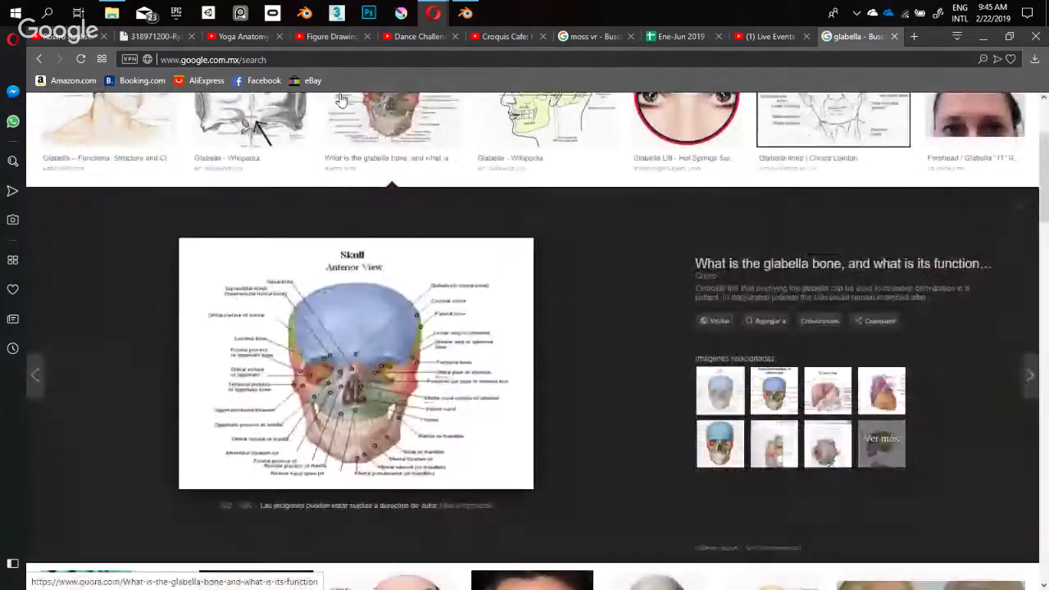
left_click(343, 99)
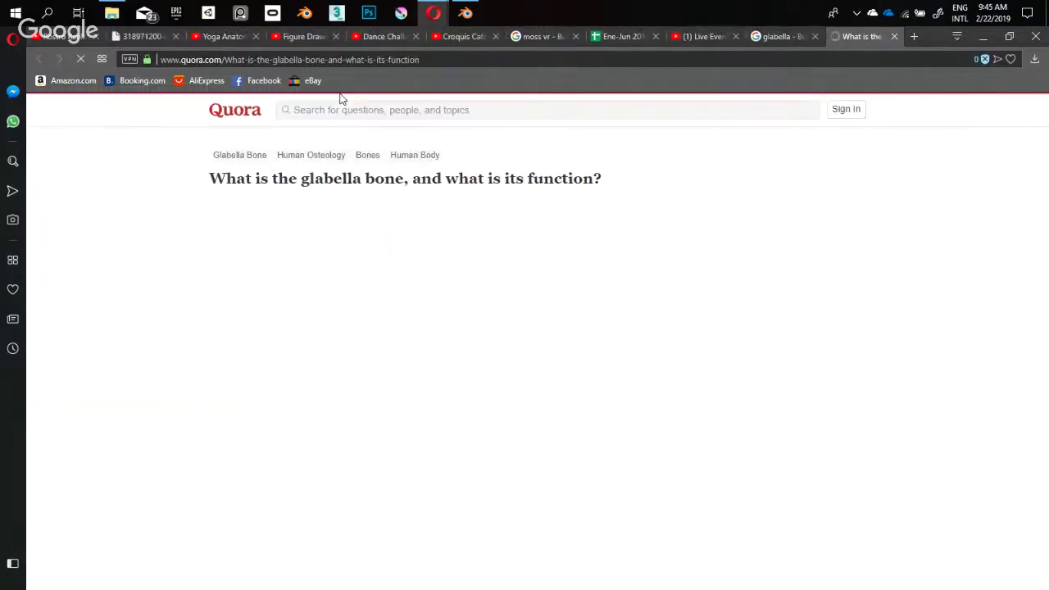
scroll(337, 96, "down", 2)
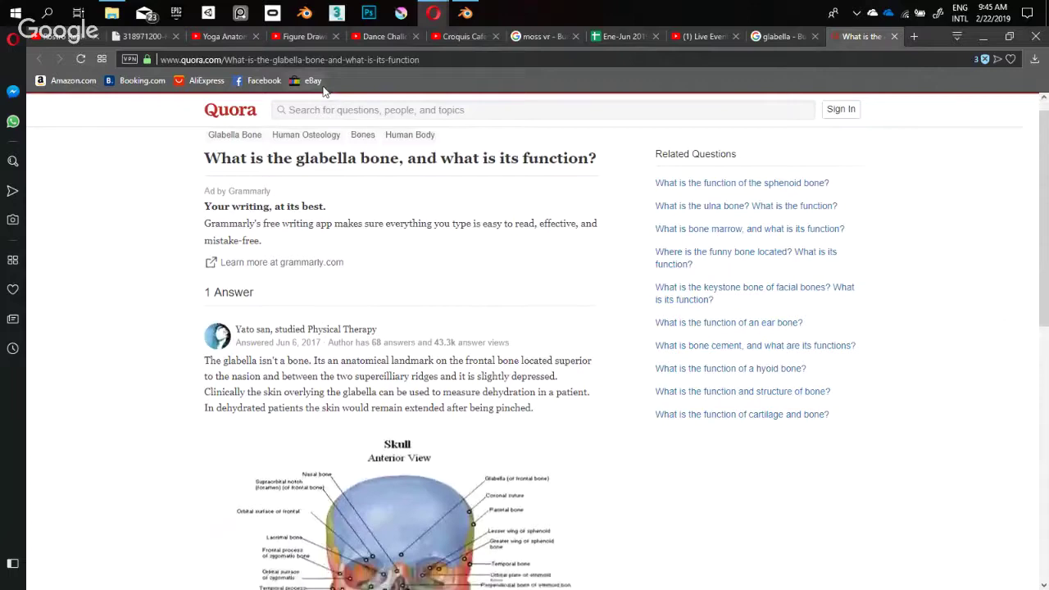
scroll(309, 319, "down", 3)
scroll(311, 316, "up", 2, "ctrl")
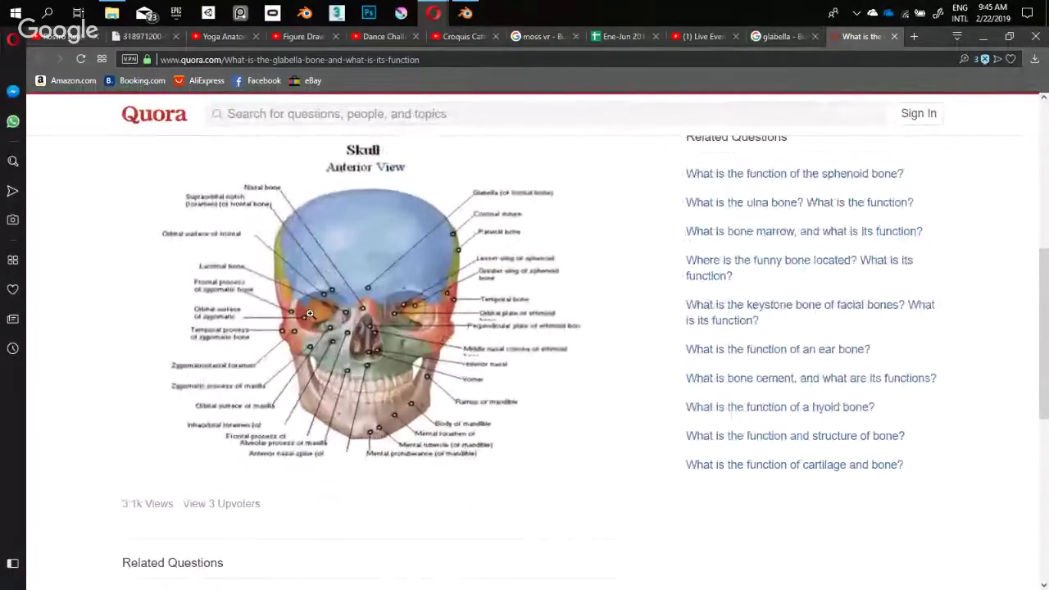
left_click(310, 319)
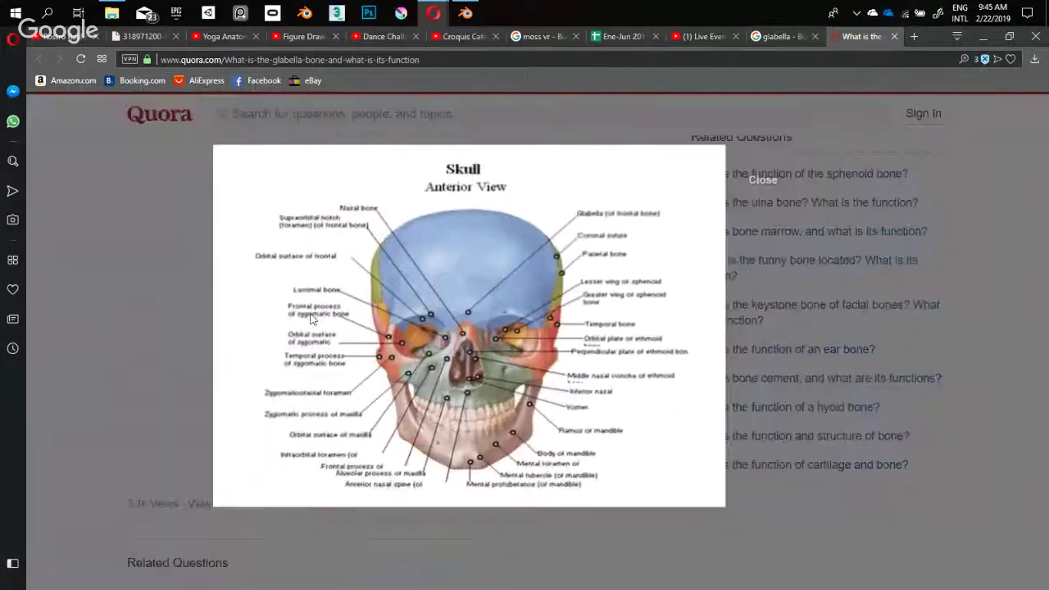
left_click(310, 320)
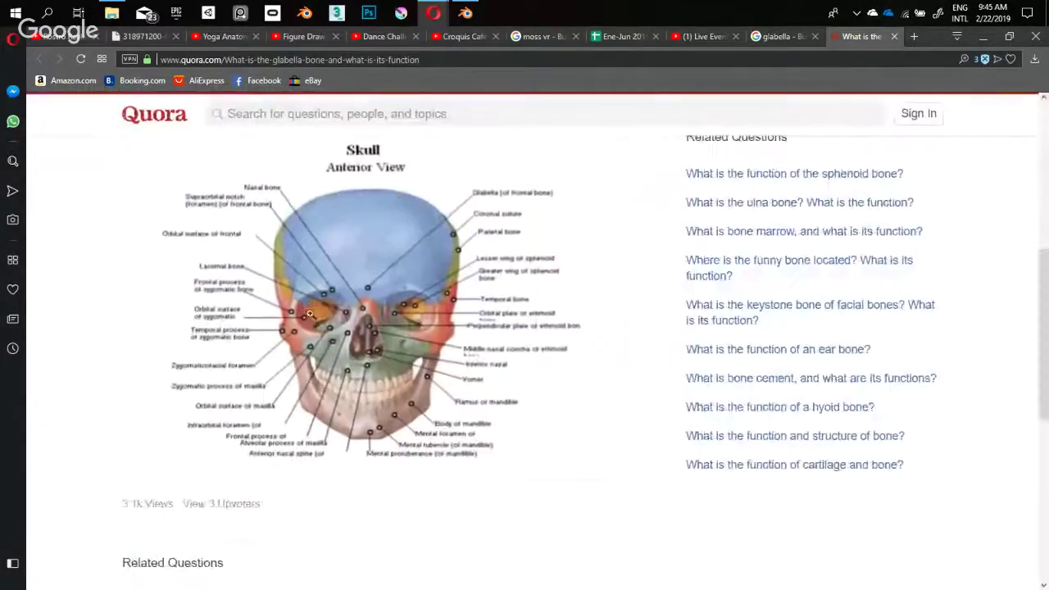
Switch to Blender and carve the inner corner of the eye socket beside the nose with the Crease brush at a 41 px radius
key("alt+Tab")
mouse_move(448, 294)
middle_mouse_down()
mouse_move(405, 366)
mouse_move(473, 312)
middle_mouse_up()
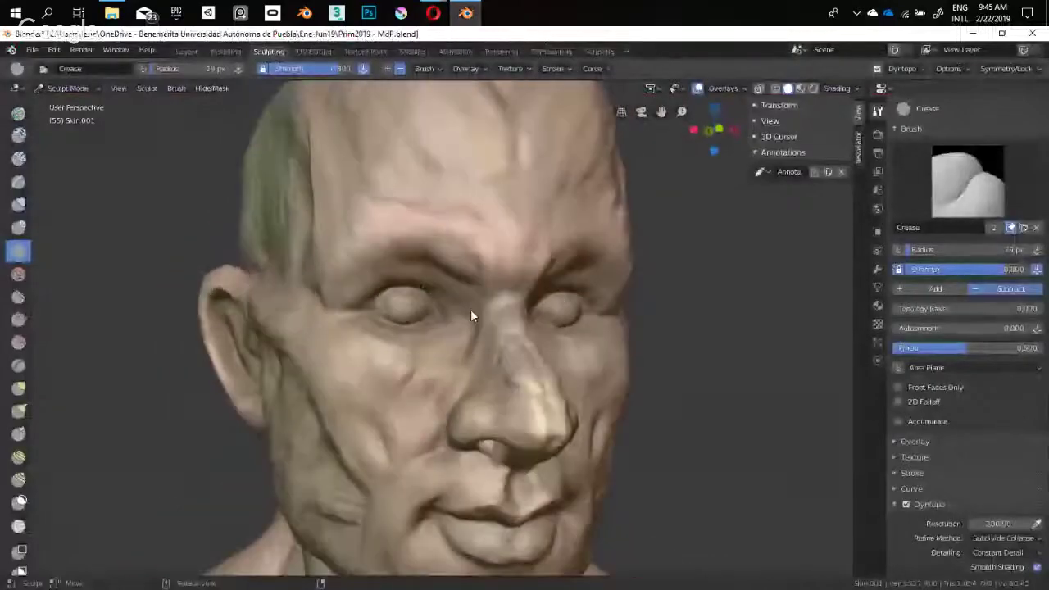
key("f")
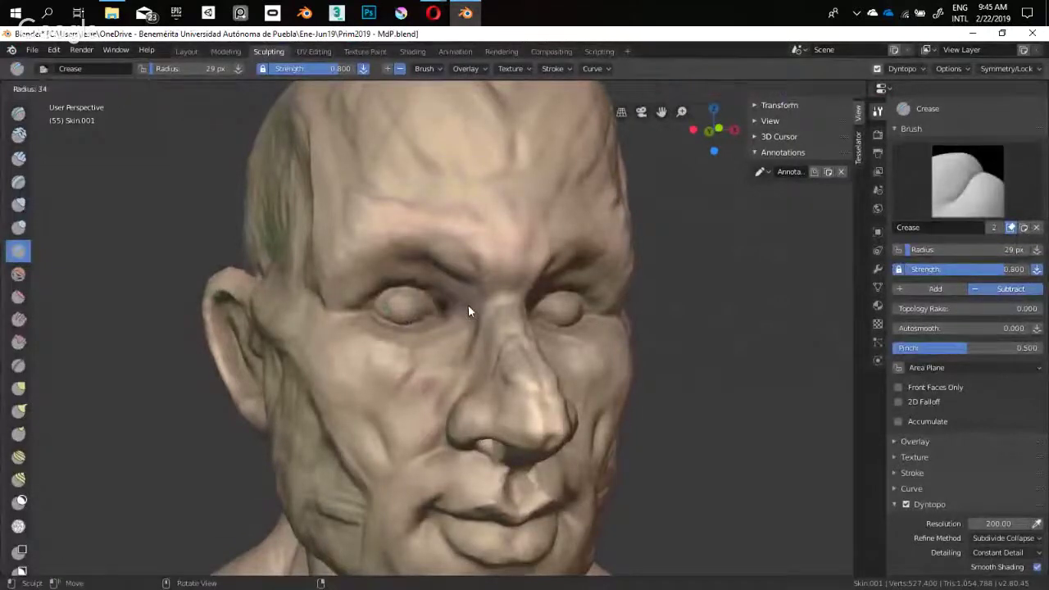
left_click(473, 312)
scroll(475, 313, "up", 2)
mouse_move(475, 313)
middle_mouse_down()
mouse_move(489, 305)
mouse_move(468, 282)
mouse_move(320, 295)
middle_mouse_up()
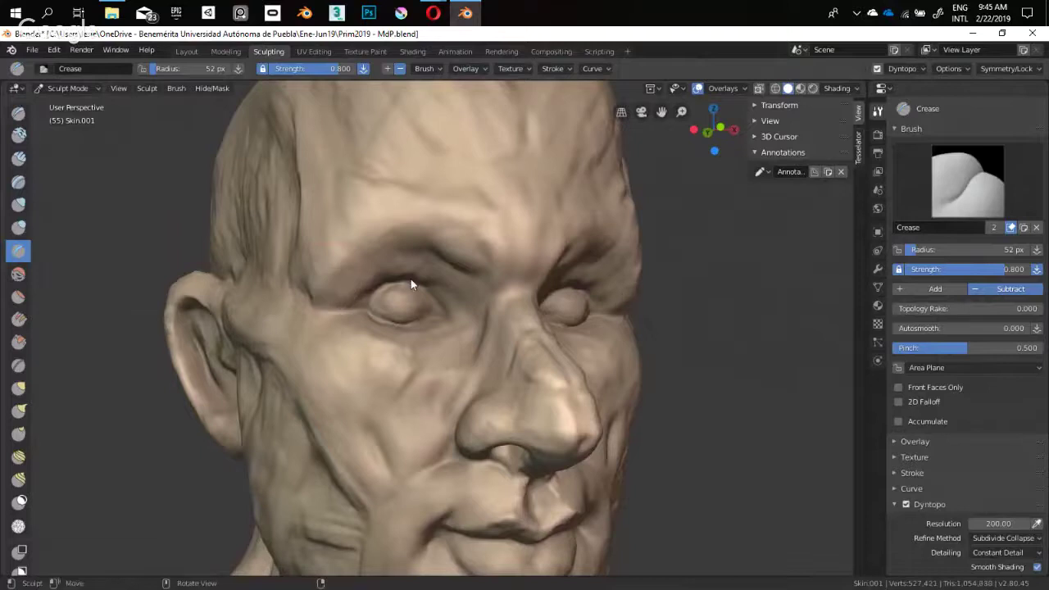
middle_click_drag(411, 278, 359, 305)
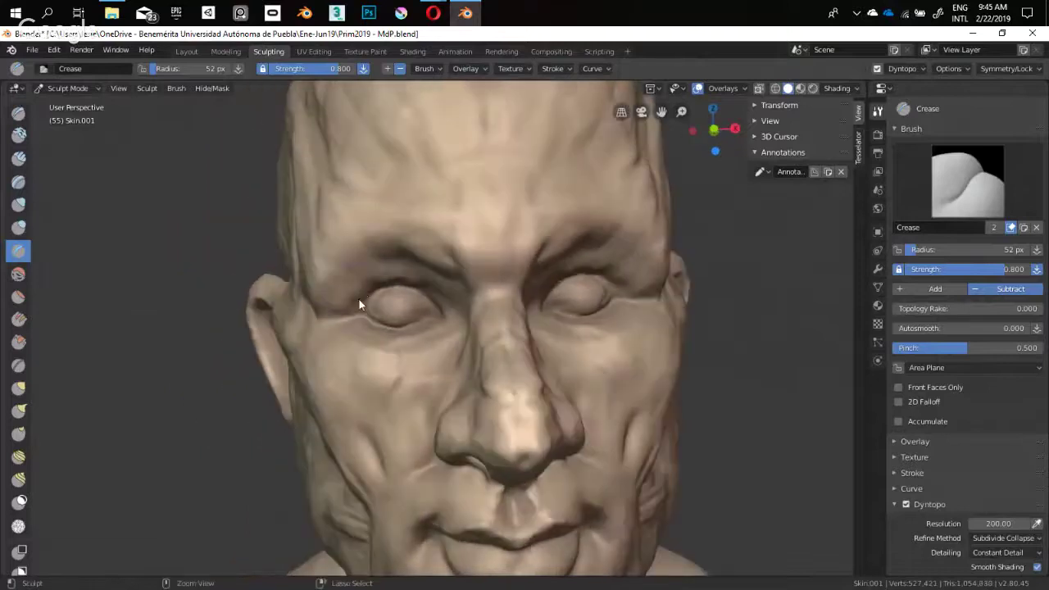
middle_click_drag(434, 288, 480, 293)
key("f")
left_click(450, 285)
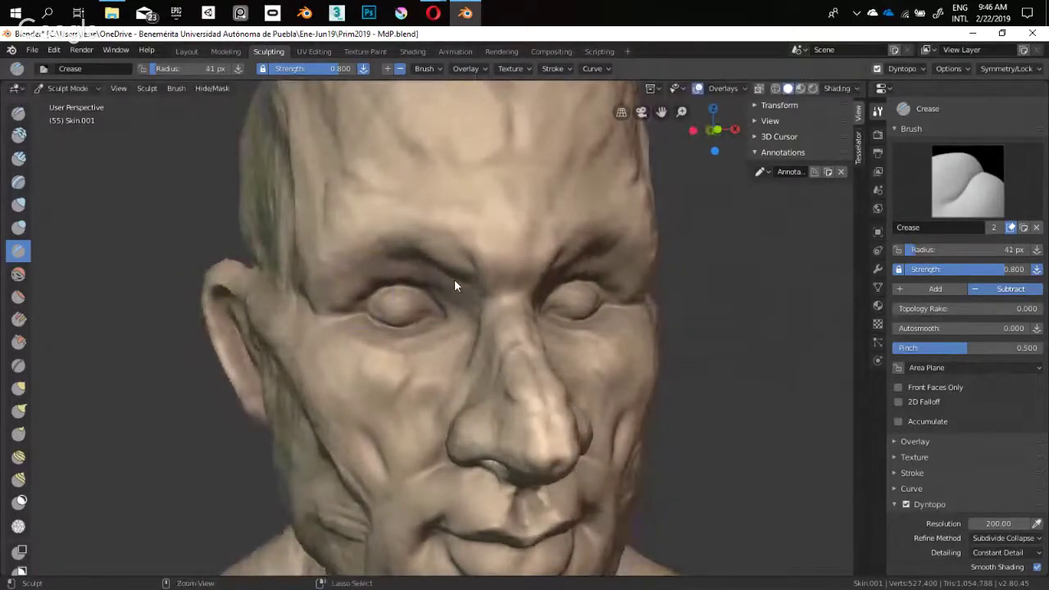
mouse_move(455, 281)
left_mouse_down()
mouse_move(466, 307)
mouse_move(457, 318)
left_mouse_up()
mouse_move(458, 317)
middle_mouse_down()
mouse_move(489, 291)
mouse_move(439, 285)
mouse_move(442, 277)
mouse_move(429, 288)
mouse_move(452, 270)
mouse_move(464, 299)
middle_mouse_up()
Carve a finer furrow between the brows above the nose bridge with the Crease brush at a 23 px radius
key("f")
left_click(463, 289)
key("f")
left_click(430, 283)
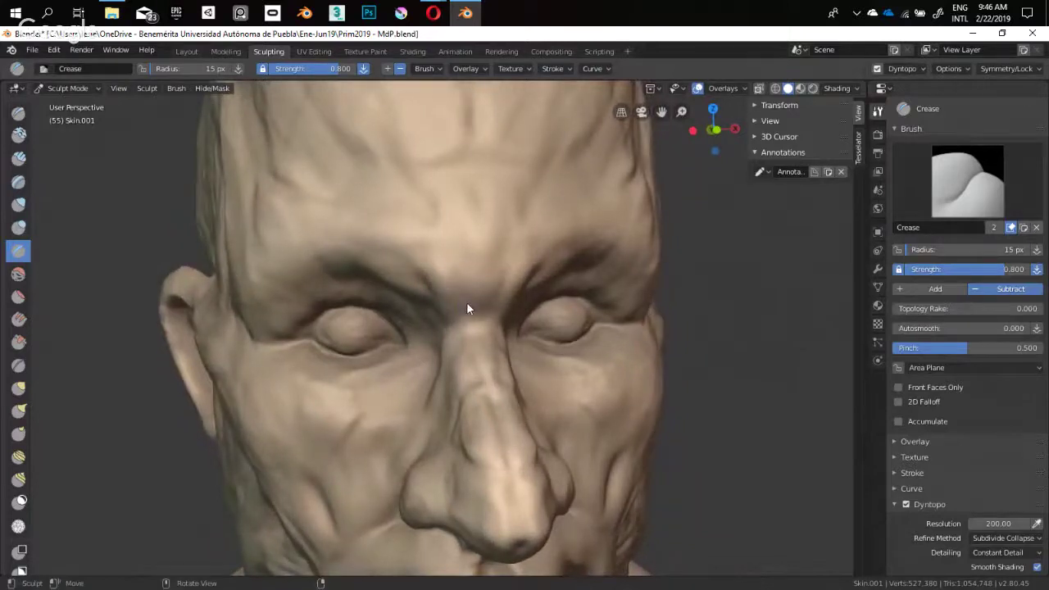
key("f")
left_click(458, 275)
left_click_drag(458, 275, 448, 239)
Outline the glabella's side profile with an annotation and remove that annotation layer
mouse_move(480, 268)
middle_mouse_down()
mouse_move(555, 250)
mouse_move(581, 339)
mouse_move(496, 297)
middle_mouse_up()
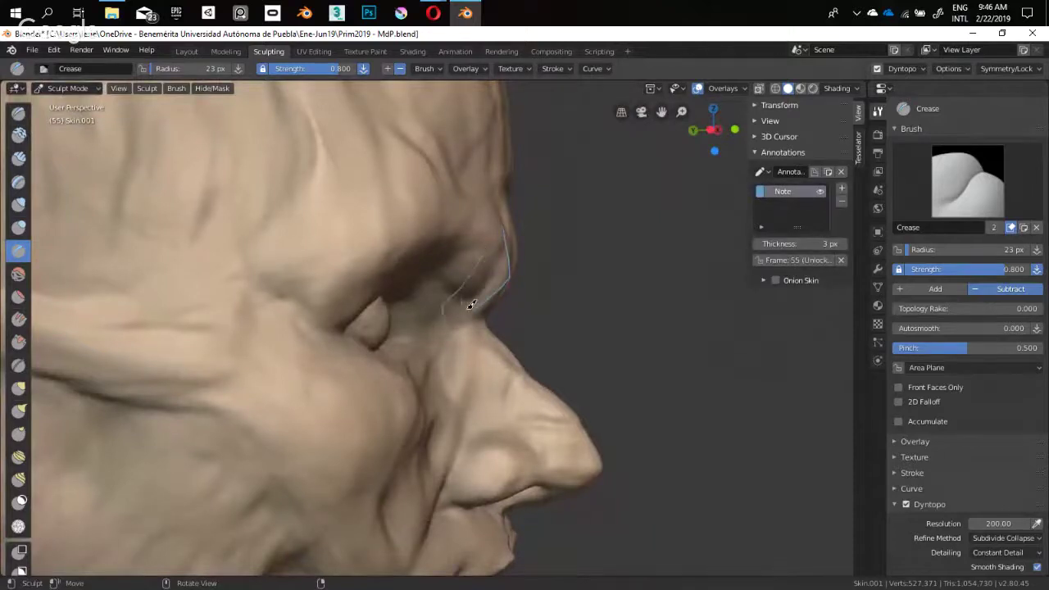
left_click(842, 201)
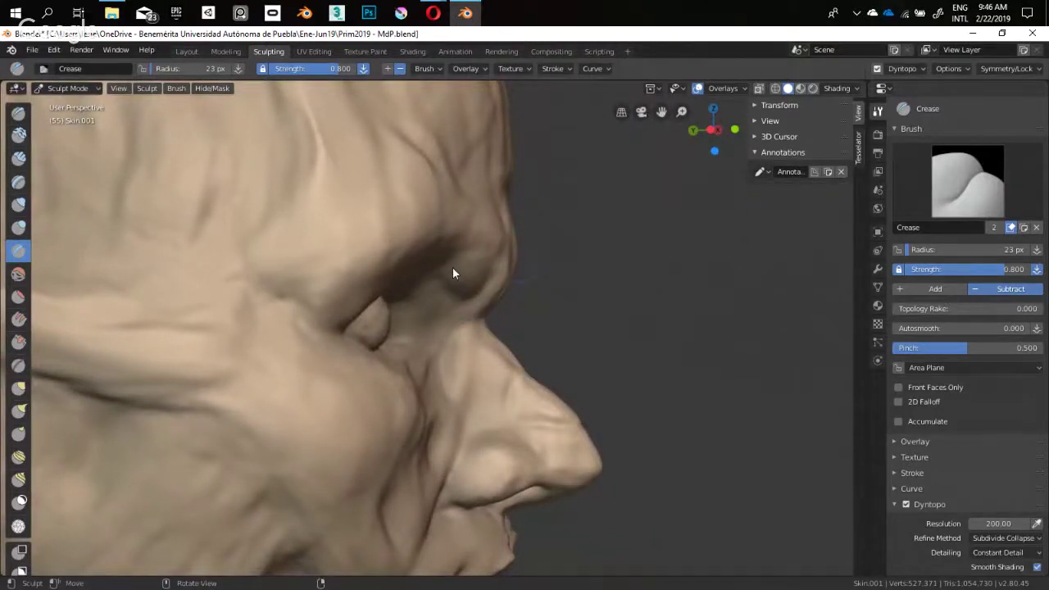
Switch to the Snake Hook brush, set its radius to 81 px and focus on the eye's inner corner
key("k")
mouse_move(505, 276)
middle_mouse_down()
mouse_move(415, 339)
mouse_move(328, 334)
mouse_move(387, 330)
mouse_move(359, 336)
mouse_move(439, 310)
mouse_move(372, 302)
middle_mouse_up()
key("f")
left_click(508, 288)
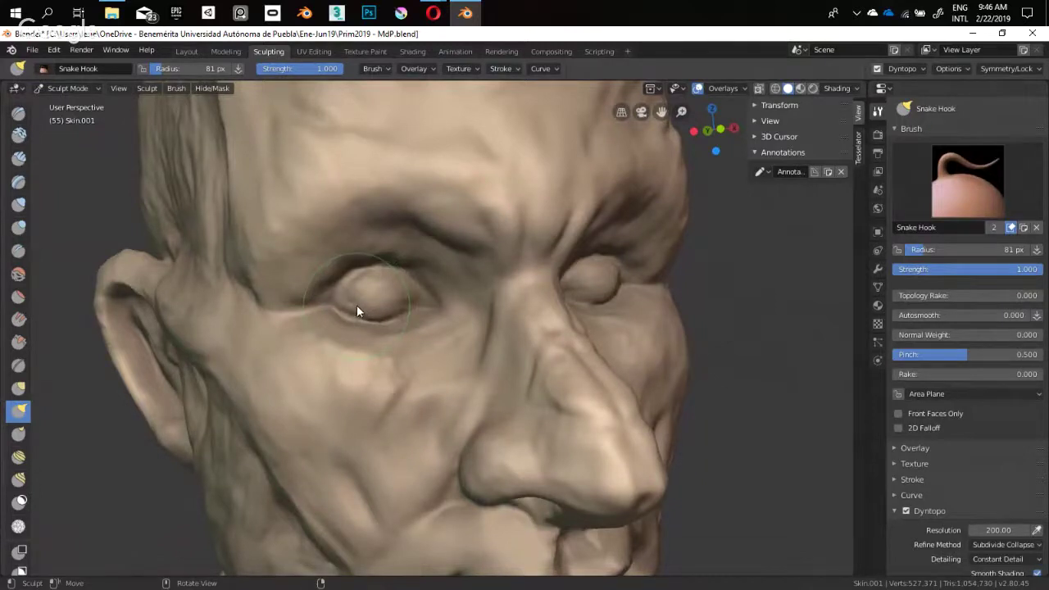
mouse_move(439, 349)
middle_mouse_down()
mouse_move(394, 346)
mouse_move(462, 314)
middle_mouse_up()
scroll(398, 345, "up", 2)
Switch to Opera, search for "caruncula" in a new tab and open the labelled eye diagram from the image results
key("alt+Tab")
key("alt+Tab")
key("ctrl+t")
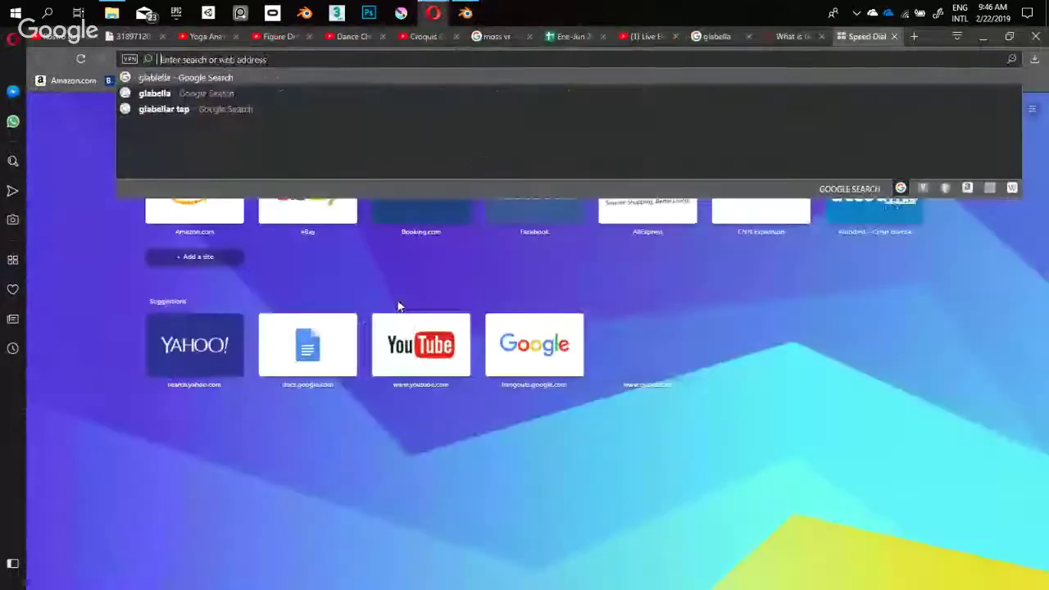
type("caruncula")
key("Return")
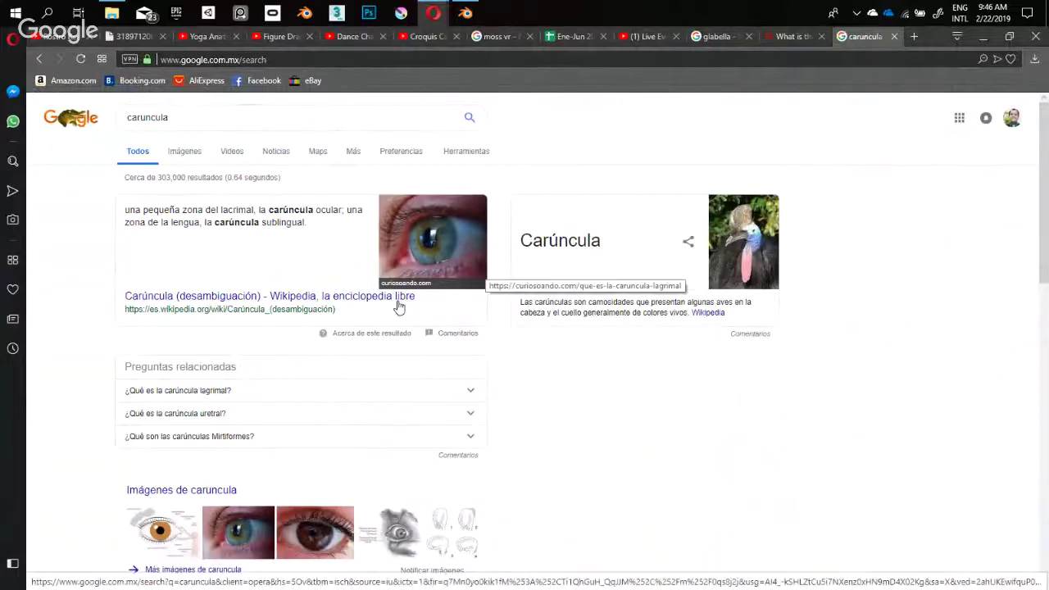
left_click(399, 305)
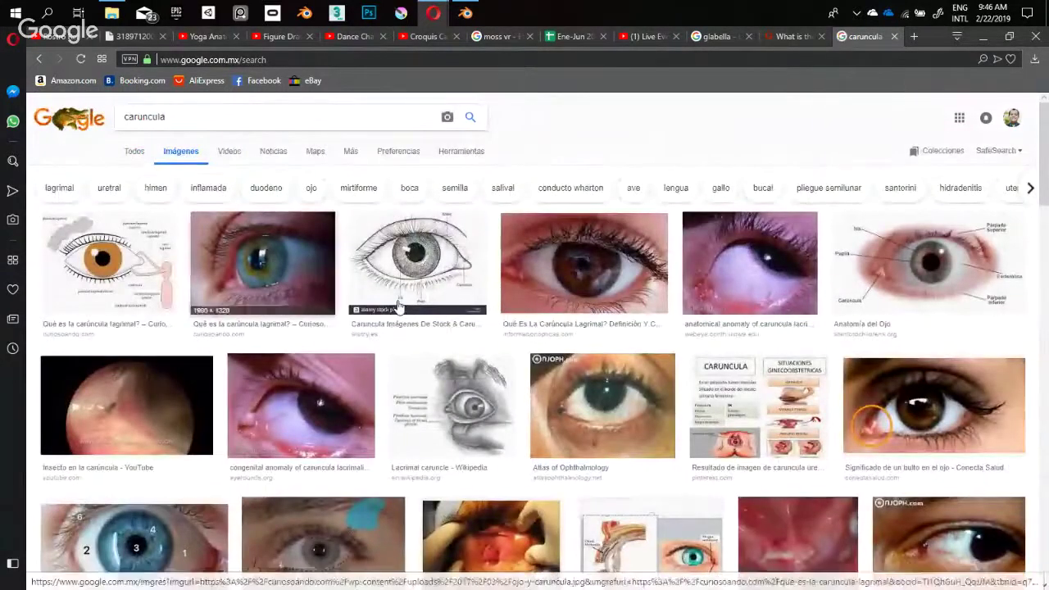
left_click(107, 263)
scroll(345, 327, "down", 1)
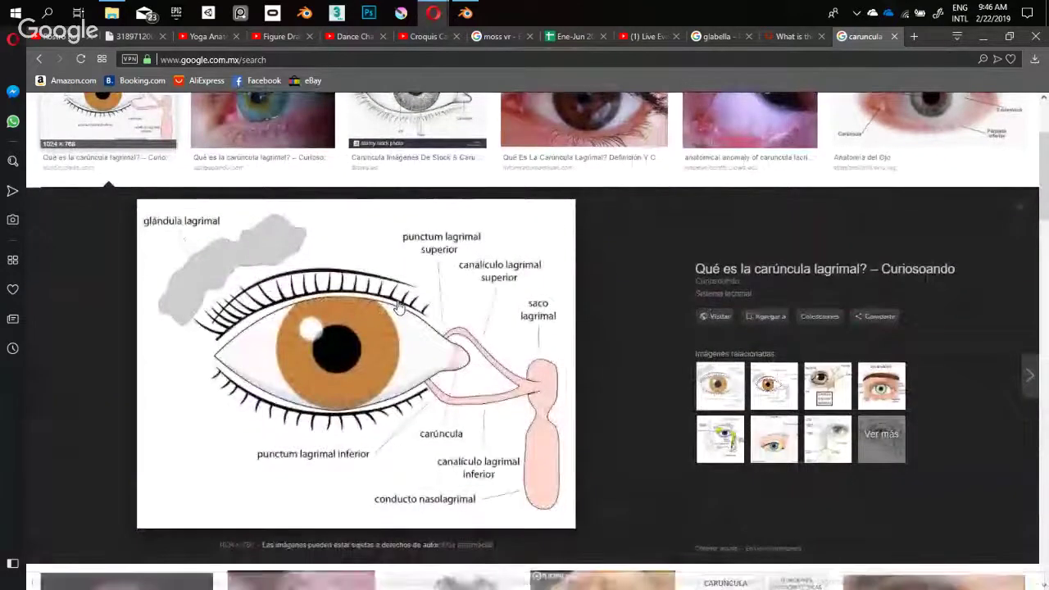
Return to Blender and set up the Crease brush with a 54 px radius for the eye's inner corner
key("alt+Tab")
mouse_move(401, 327)
middle_mouse_down()
mouse_move(372, 308)
mouse_move(383, 302)
middle_mouse_up()
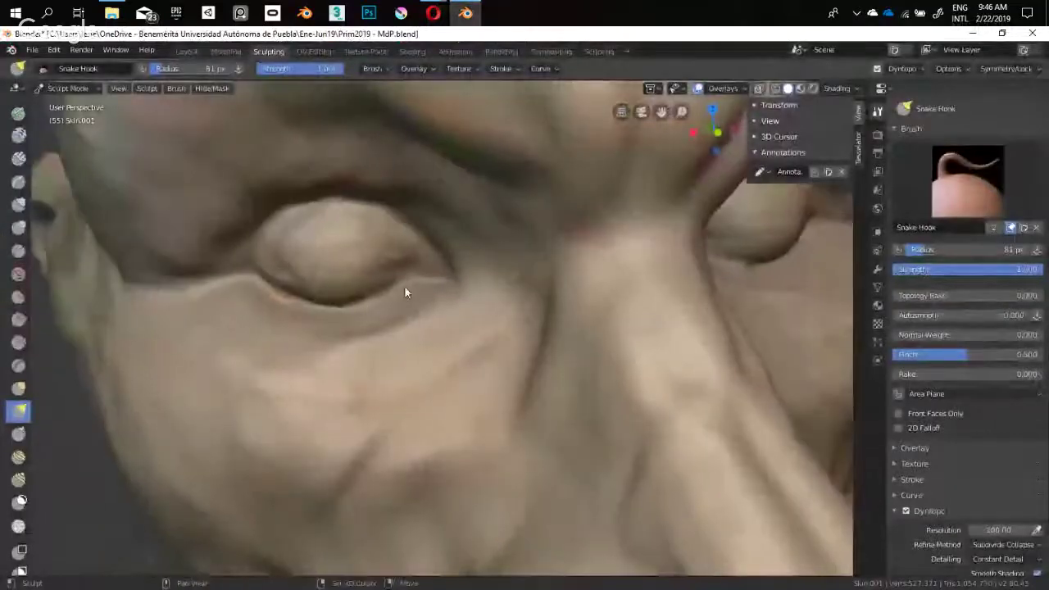
middle_click_drag(313, 185, 316, 170)
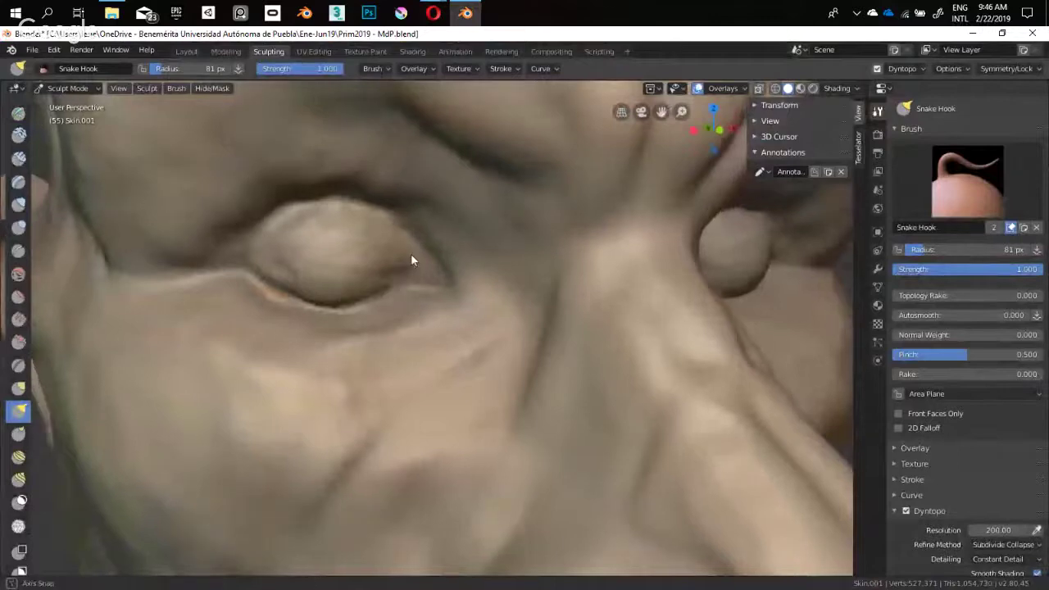
key("shift+c")
key("f")
left_click(398, 274)
scroll(403, 277, "down", 5)
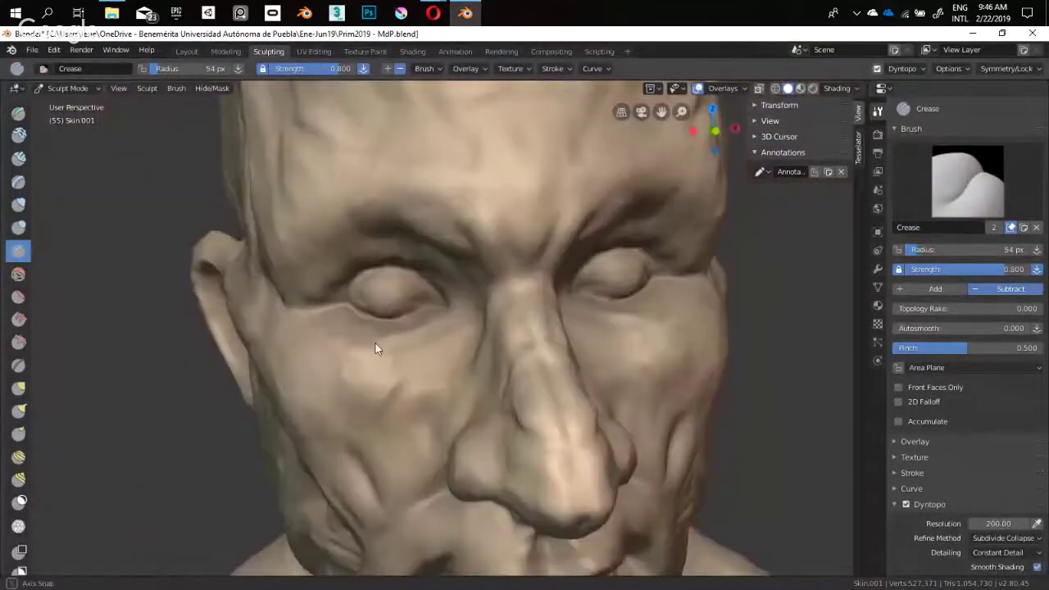
middle_click_drag(369, 386, 420, 324)
mouse_move(368, 267)
middle_mouse_down()
mouse_move(412, 304)
mouse_move(435, 307)
middle_mouse_up()
Reshape the eye's inner corner with the Snake Hook brush at a 62 px radius, and undo the last pull
key("k")
key("f")
left_click(438, 303)
key("f")
left_click(430, 307)
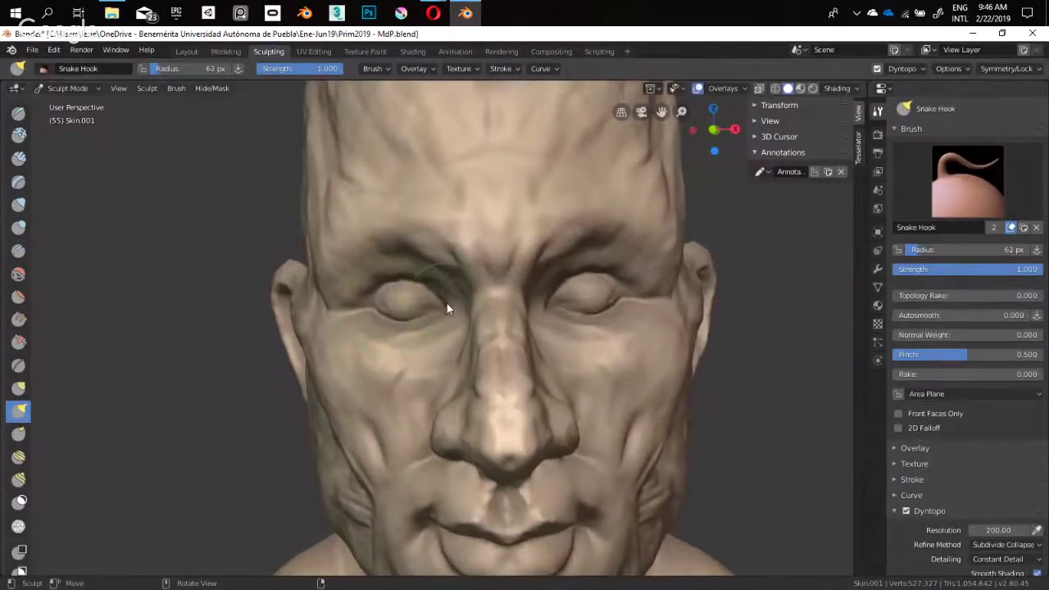
left_click_drag(447, 303, 443, 302)
left_click(442, 301)
middle_click_drag(443, 316, 431, 352)
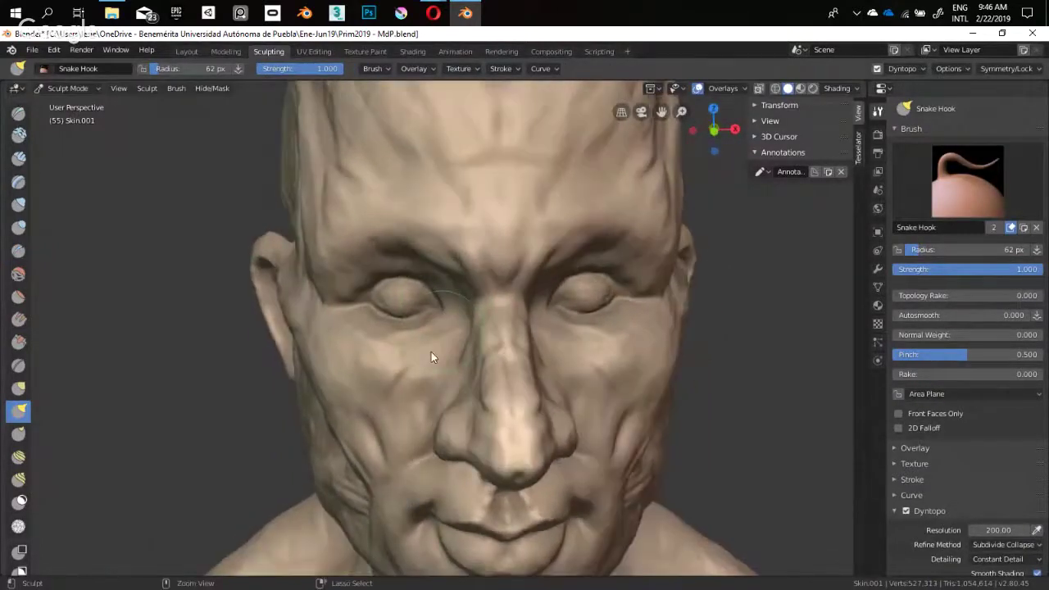
key("ctrl+z")
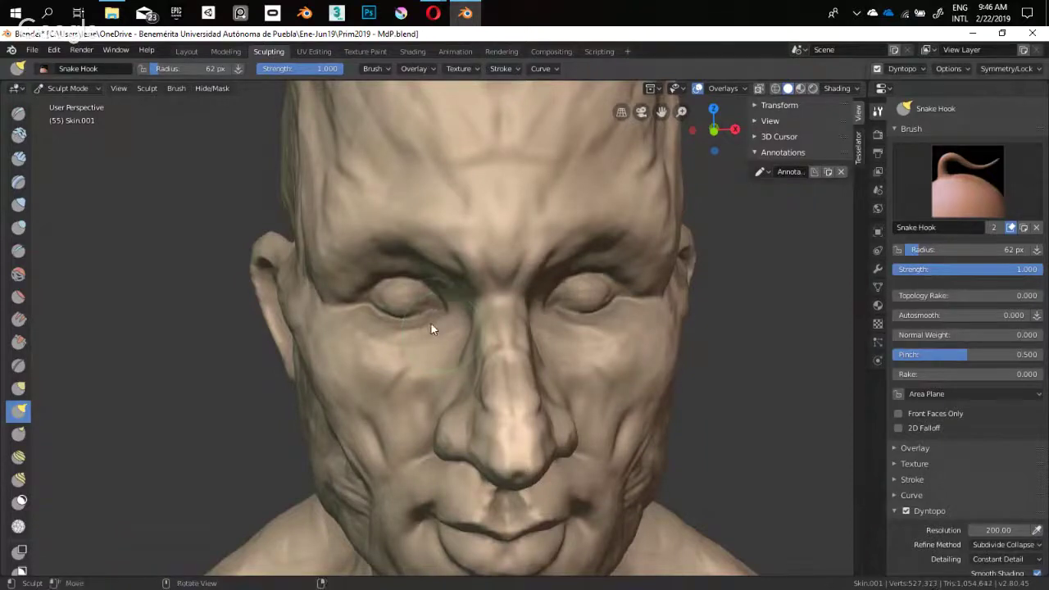
Pull the eye's inner corner into shape with the Snake Hook brush at a 41 px radius
key("f")
left_click(412, 317)
left_click_drag(424, 310, 428, 312)
scroll(418, 303, "down", 5)
scroll(391, 302, "up", 2)
scroll(418, 283, "up", 5)
Switch to the Crease brush, set its radius to 43 px and focus on the eye's outer corner
mouse_move(391, 303)
middle_mouse_down()
mouse_move(416, 286)
mouse_move(440, 297)
mouse_move(449, 322)
middle_mouse_up()
key("shift+c")
scroll(445, 320, "up", 3)
scroll(504, 332, "up", 2)
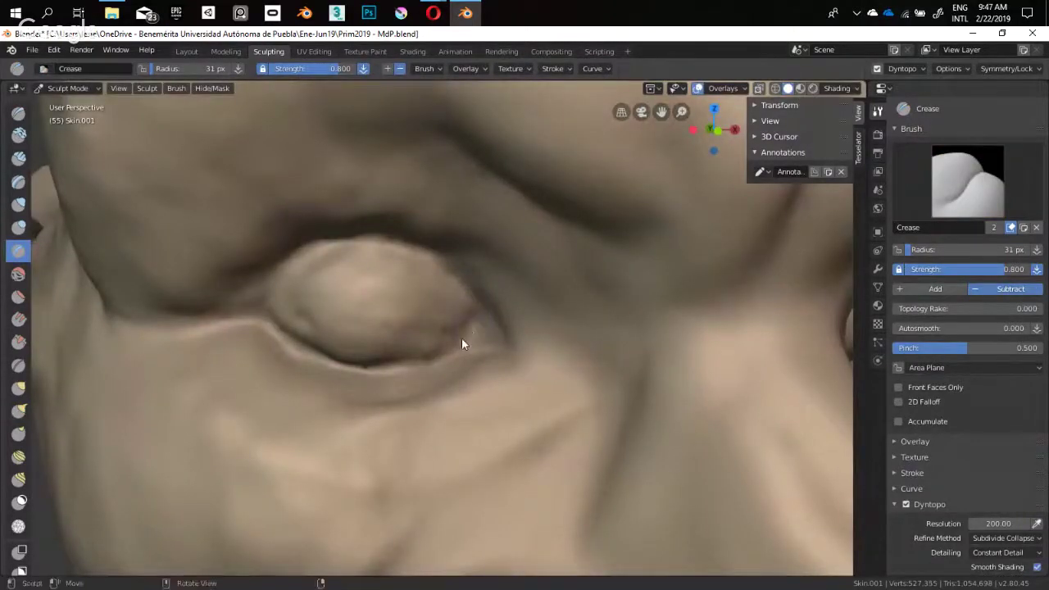
scroll(461, 345, "down", 2)
middle_click_drag(483, 317, 326, 346)
mouse_move(273, 286)
middle_mouse_down()
mouse_move(346, 332)
mouse_move(328, 350)
mouse_move(371, 360)
middle_mouse_up()
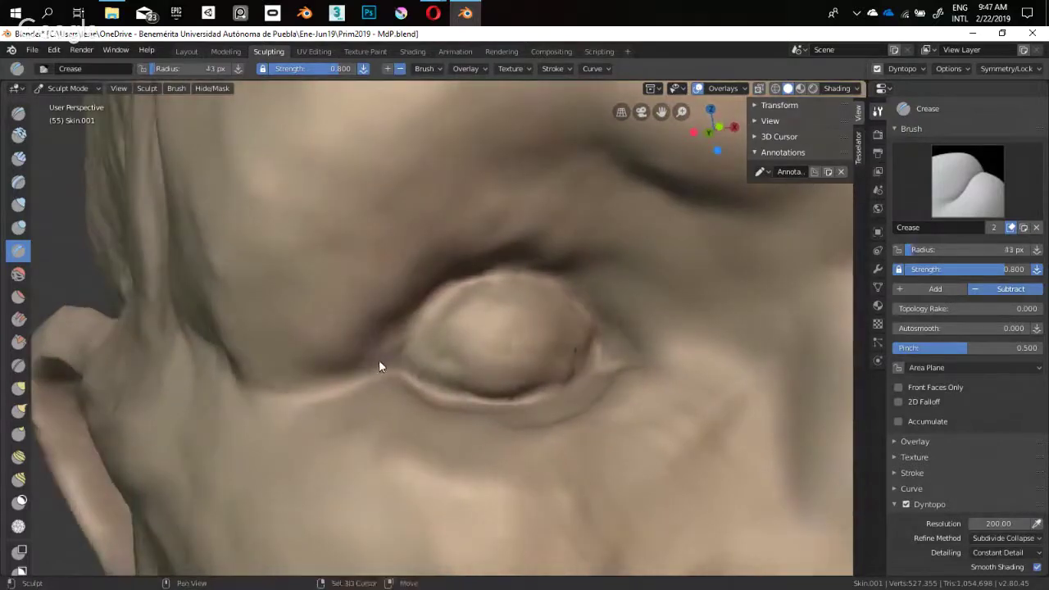
Build up the eye's outer corner with the Clay Strips brush at a 36 px radius and 0.858 strength
key("shift+space")
key("1")
key("shift+f")
left_click(362, 364)
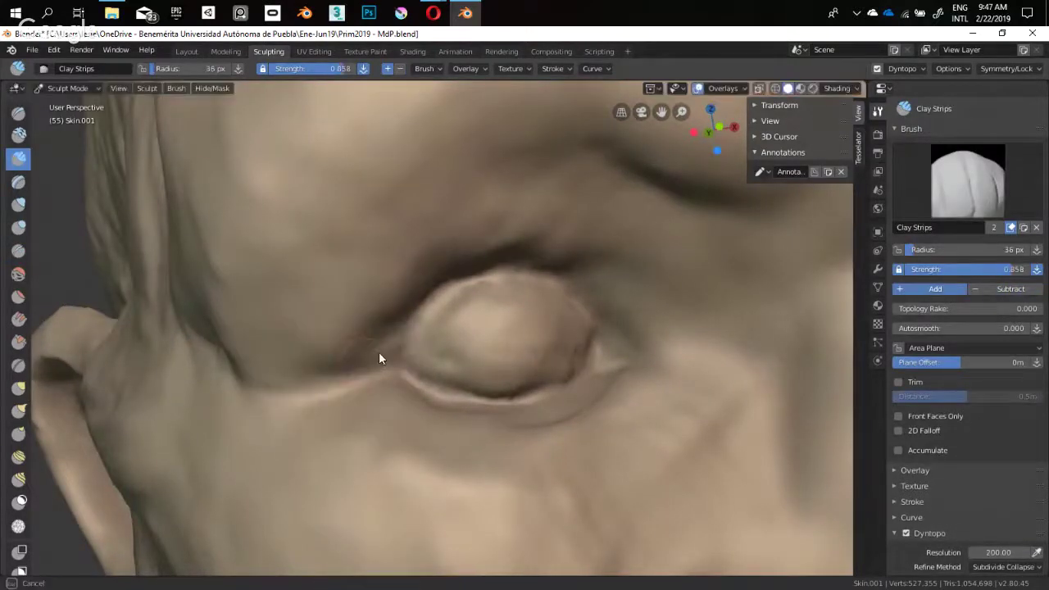
scroll(358, 347, "down", 3)
mouse_move(357, 347)
middle_mouse_down()
mouse_move(435, 411)
mouse_move(327, 381)
mouse_move(390, 316)
mouse_move(334, 346)
mouse_move(405, 306)
mouse_move(431, 322)
mouse_move(468, 313)
mouse_move(402, 348)
mouse_move(429, 375)
mouse_move(370, 351)
mouse_move(441, 322)
mouse_move(389, 302)
middle_mouse_up()
scroll(389, 316, "up", 2)
Mask the upper and lower eyelid rims with the Mask brush at a 29 px radius and 0.976 strength
key("m")
mouse_move(347, 335)
middle_mouse_down()
mouse_move(331, 334)
mouse_move(341, 353)
middle_mouse_up()
key("shift+f")
left_click(333, 353)
key("f")
left_click(339, 353)
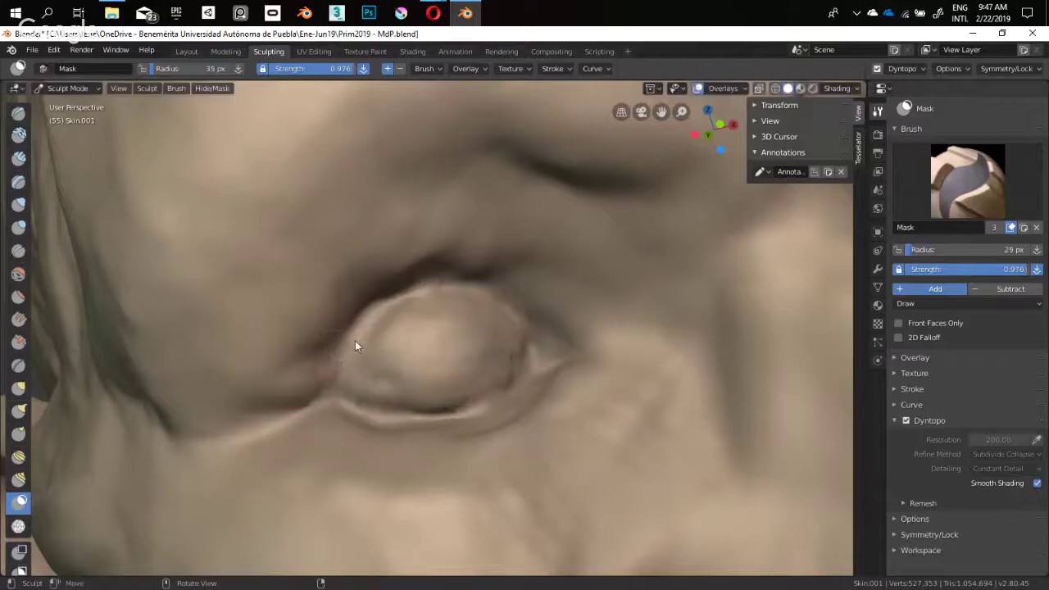
mouse_move(355, 340)
left_mouse_down()
mouse_move(400, 303)
mouse_move(328, 367)
left_mouse_up()
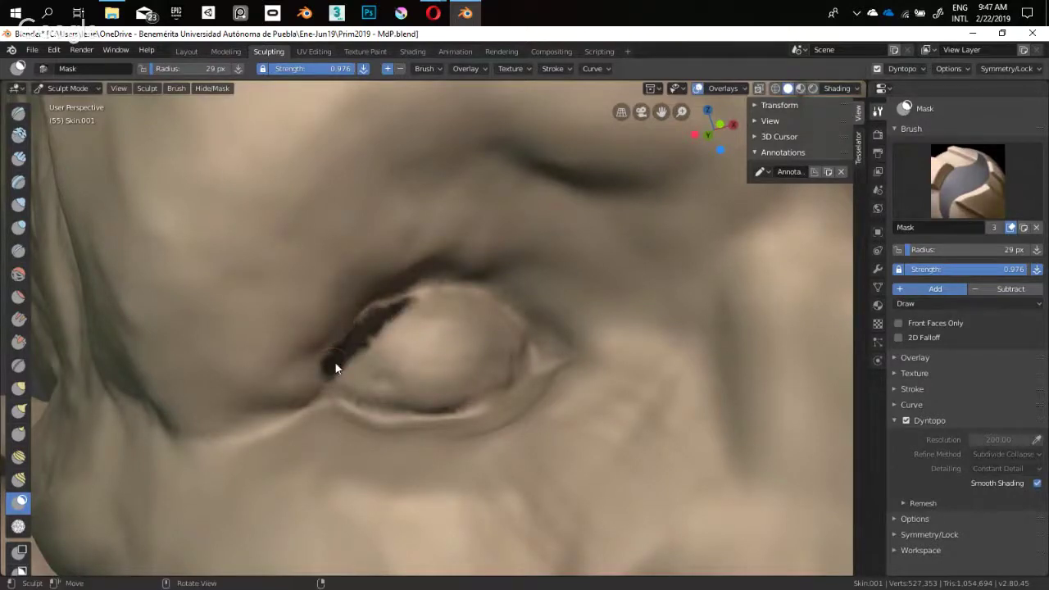
middle_click_drag(335, 368, 313, 338)
left_click_drag(336, 316, 471, 287)
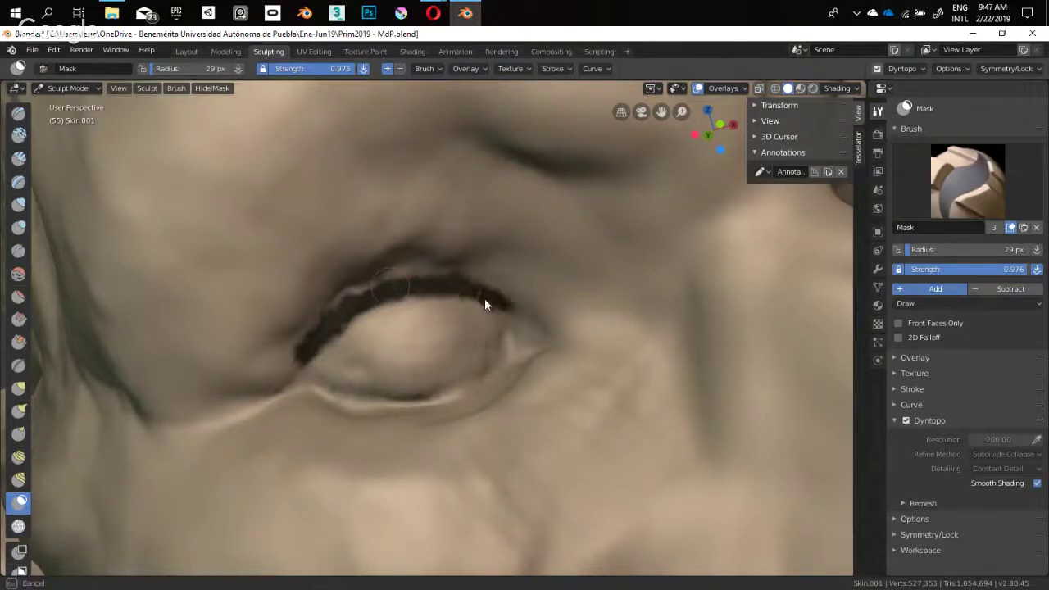
mouse_move(475, 300)
middle_mouse_down()
mouse_move(358, 305)
mouse_move(333, 349)
middle_mouse_up()
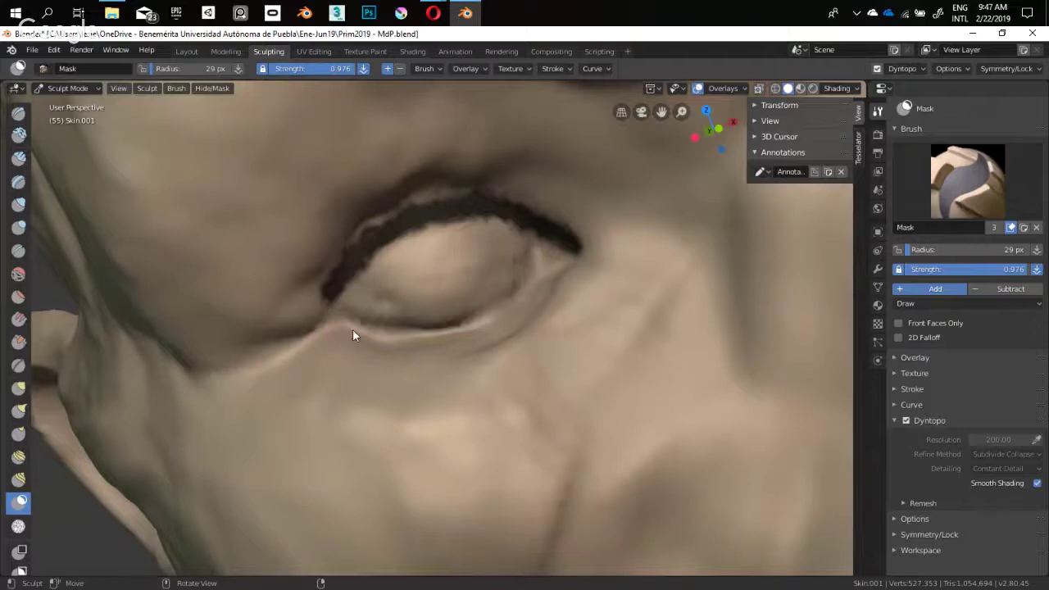
left_click_drag(398, 332, 458, 326)
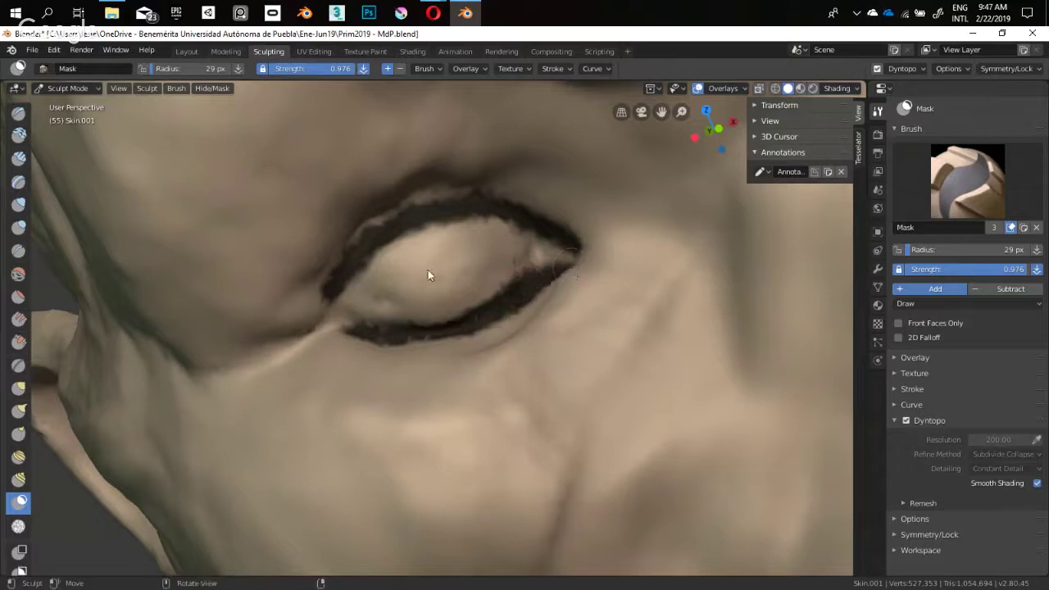
Add volume just below the eye's inner corner with the Clay Strips brush at a 42 px radius
mouse_move(428, 276)
middle_mouse_down()
mouse_move(482, 429)
mouse_move(424, 318)
mouse_move(411, 341)
mouse_move(454, 320)
middle_mouse_up()
key("shift+space")
key("1")
key("f")
left_click(485, 324)
left_click_drag(482, 326, 473, 330)
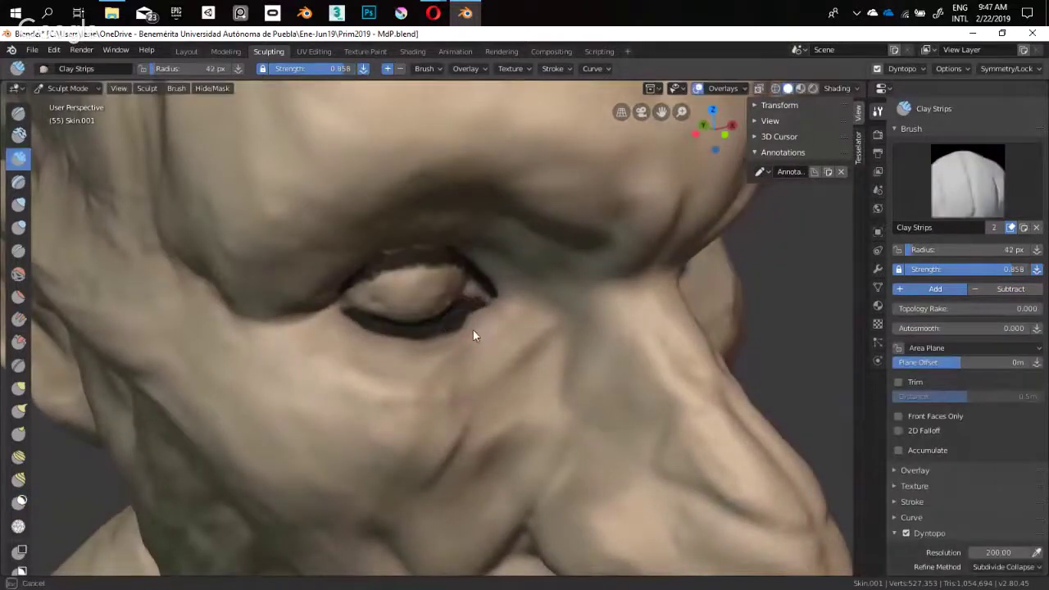
mouse_move(432, 358)
middle_mouse_down()
mouse_move(370, 349)
mouse_move(493, 336)
middle_mouse_up()
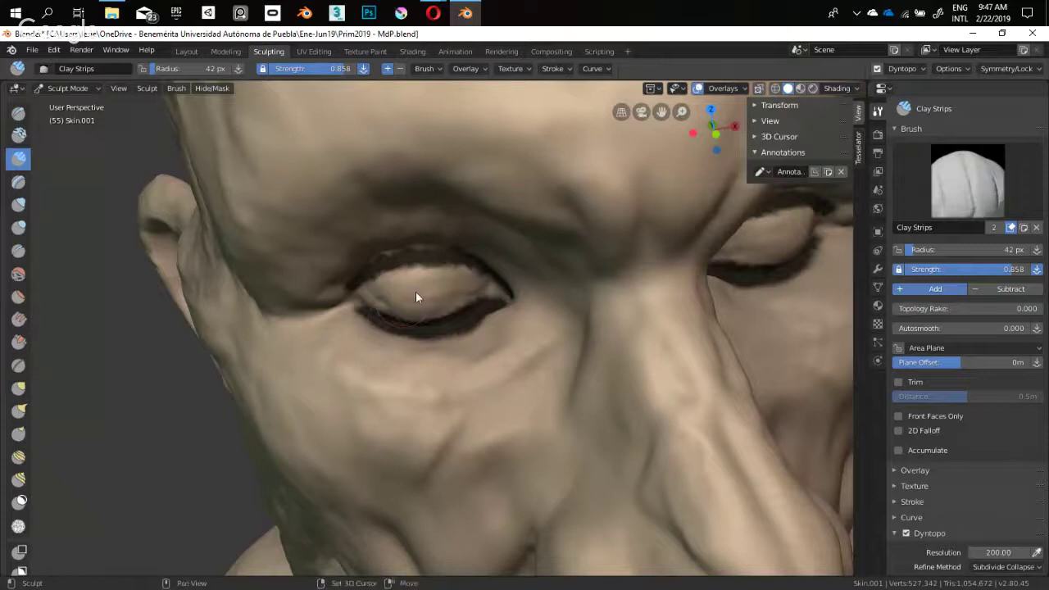
Invert the mask and build up the upper eyelid rim with Clay Strips at a 66 px radius and 0.903 strength
mouse_move(420, 307)
middle_mouse_down()
mouse_move(431, 346)
mouse_move(464, 299)
mouse_move(398, 330)
mouse_move(393, 313)
middle_mouse_up()
key("f")
left_click(399, 309)
key("shift+f")
left_click(398, 311)
mouse_move(404, 291)
left_mouse_down()
mouse_move(368, 307)
mouse_move(490, 284)
left_mouse_up()
left_click(489, 288)
mouse_move(490, 289)
middle_mouse_down()
mouse_move(402, 311)
mouse_move(464, 299)
middle_mouse_up()
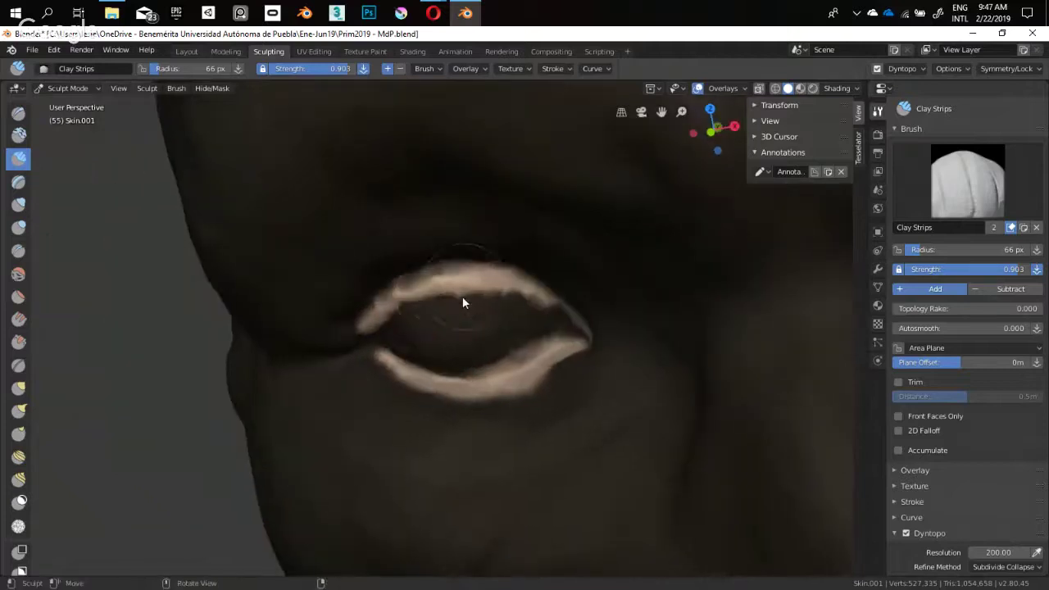
Thicken the eyelid rims toward the inner corner with Clay Strips, and clear the mask
left_click_drag(517, 296, 585, 332)
middle_click_drag(529, 337, 495, 298)
mouse_move(495, 298)
left_mouse_down()
mouse_move(436, 326)
mouse_move(353, 317)
mouse_move(476, 317)
mouse_move(372, 304)
mouse_move(365, 311)
mouse_move(502, 307)
left_mouse_up()
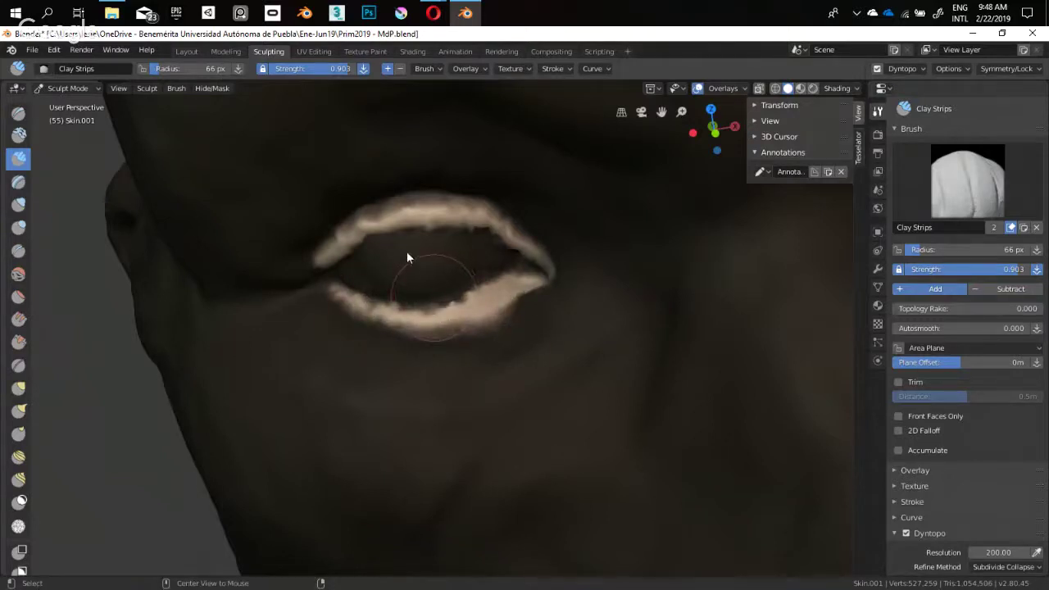
middle_click_drag(407, 251, 450, 358)
scroll(376, 464, "down", 5)
middle_click_drag(377, 463, 481, 354)
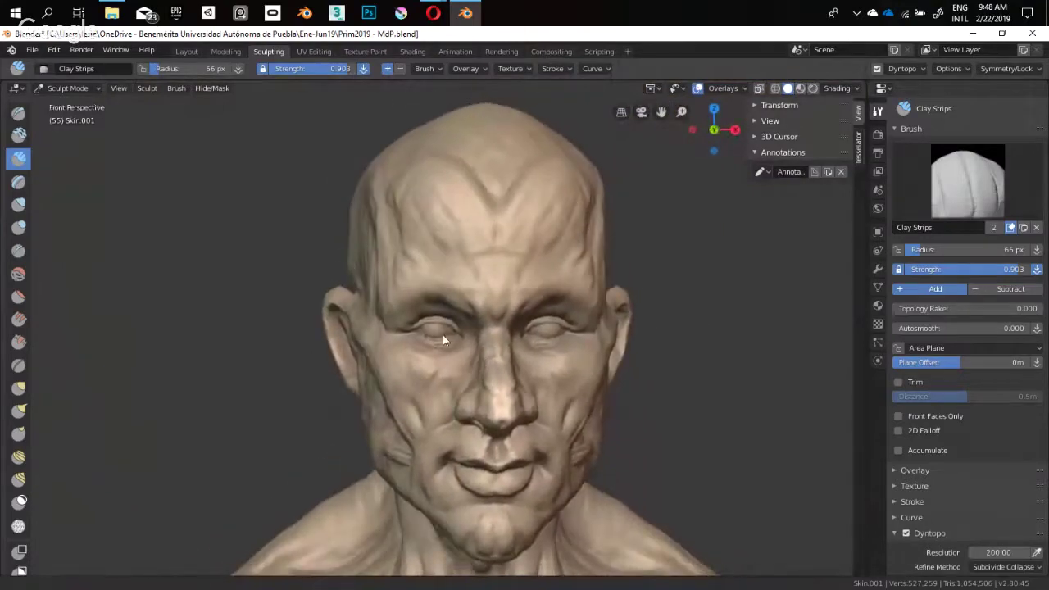
scroll(450, 319, "up", 3)
Set the Crease brush to a 19 px radius and 0.830 strength for the upper eyelid's lower edge
key("k")
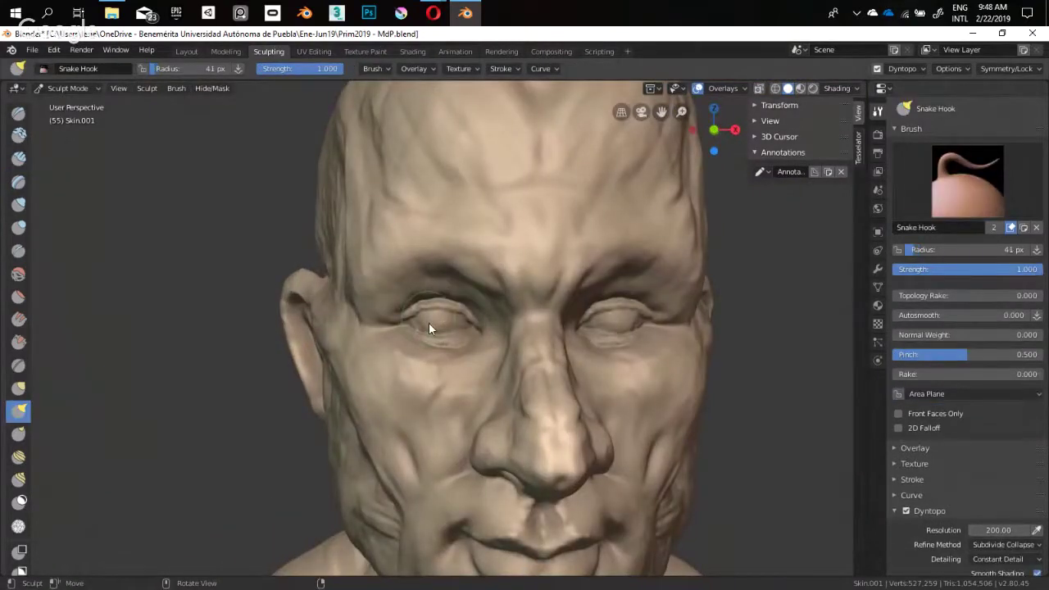
mouse_move(429, 322)
middle_mouse_down()
mouse_move(467, 341)
mouse_move(573, 276)
mouse_move(404, 306)
middle_mouse_up()
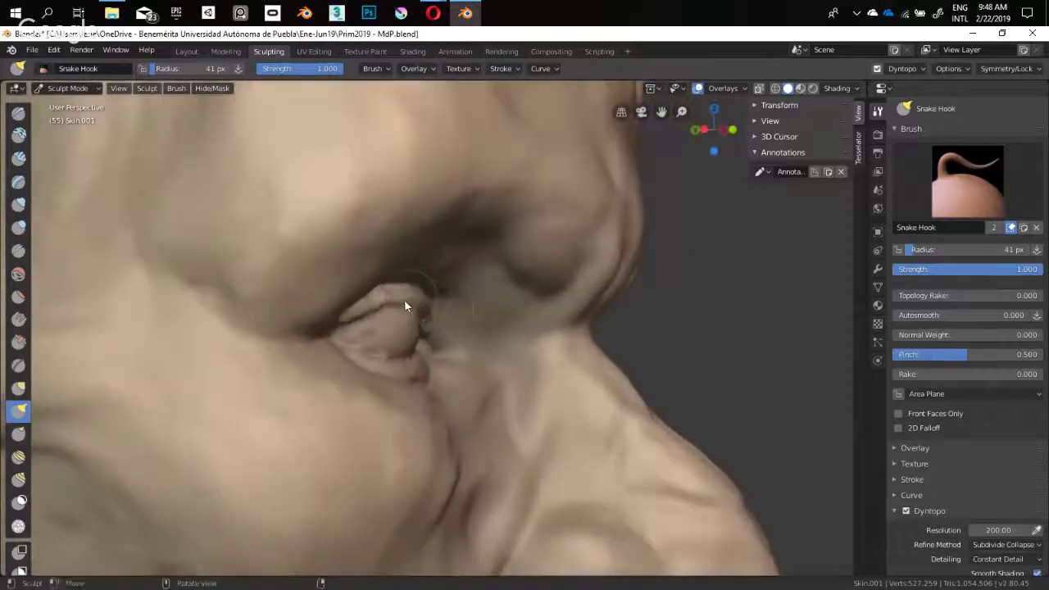
key("shift+c")
mouse_move(471, 325)
middle_mouse_down()
mouse_move(456, 241)
mouse_move(413, 309)
middle_mouse_up()
scroll(413, 304, "up", 1)
middle_click_drag(392, 272, 399, 300)
key("f")
left_click(397, 274)
key("shift+f")
left_click(393, 279)
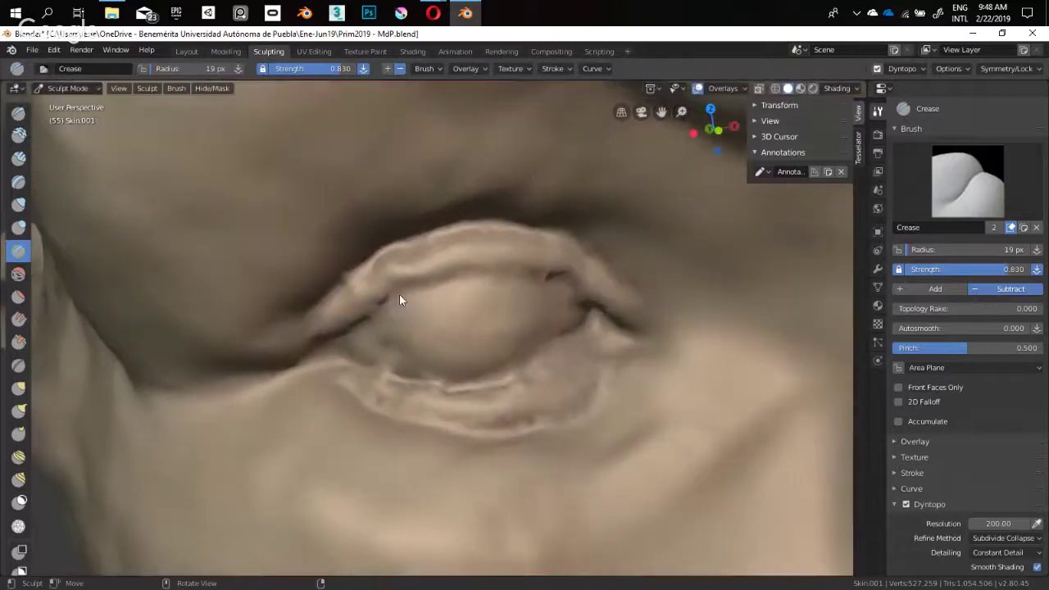
Carve the line between upper eyelid and eyeball with the Crease brush at a 27 px radius and 0.921 strength
key("f")
left_click(493, 282)
key("shift+f")
left_click(477, 280)
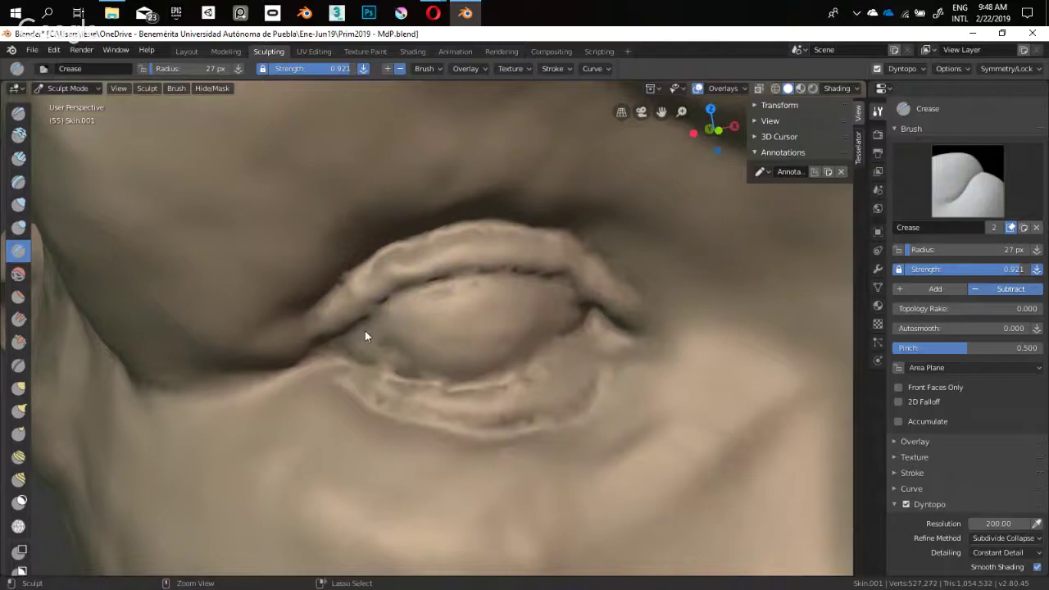
Build up the upper eyelid's top edge with the Clay Strips brush at a 42 px radius and 0.903 strength
mouse_move(365, 330)
middle_mouse_down("ctrl")
mouse_move(367, 401)
mouse_move(388, 391)
mouse_move(428, 287)
mouse_move(405, 385)
middle_mouse_up("ctrl")
key("shift+space")
key("1")
mouse_move(405, 385)
middle_mouse_down("ctrl")
mouse_move(402, 334)
mouse_move(421, 269)
mouse_move(464, 325)
mouse_move(434, 293)
mouse_move(515, 292)
mouse_move(522, 263)
mouse_move(417, 285)
mouse_move(390, 358)
mouse_move(427, 332)
middle_mouse_up("ctrl")
key("f")
left_click(405, 331)
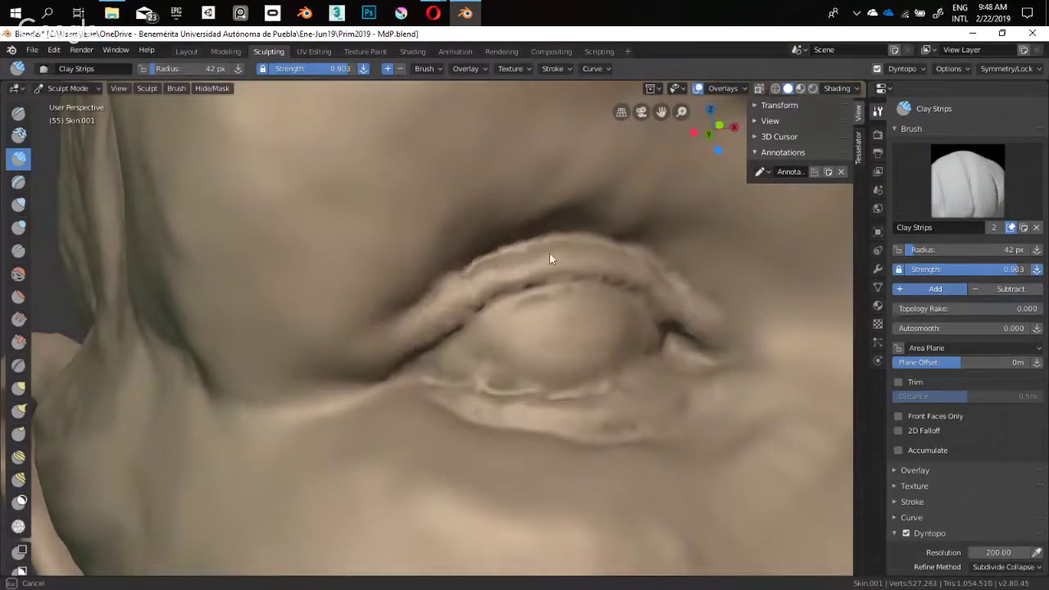
key("shift+f")
left_click(505, 277)
key("f")
left_click(485, 284)
left_click_drag(458, 262, 553, 255)
Deepen the crease under the upper eyelid from outer to inner corner with the Crease brush at a 38 px radius
middle_click_drag(516, 276, 438, 292, "shift")
key("f")
left_click(381, 303)
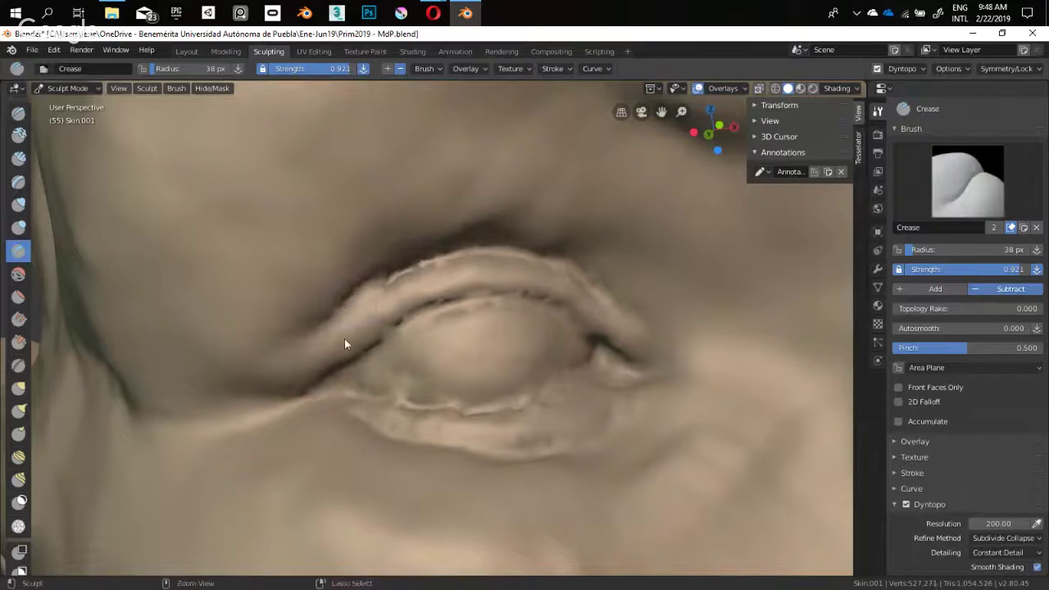
mouse_move(346, 347)
left_mouse_down()
mouse_move(405, 300)
mouse_move(447, 290)
mouse_move(542, 299)
left_mouse_up()
middle_click_drag(470, 284, 402, 281, "shift")
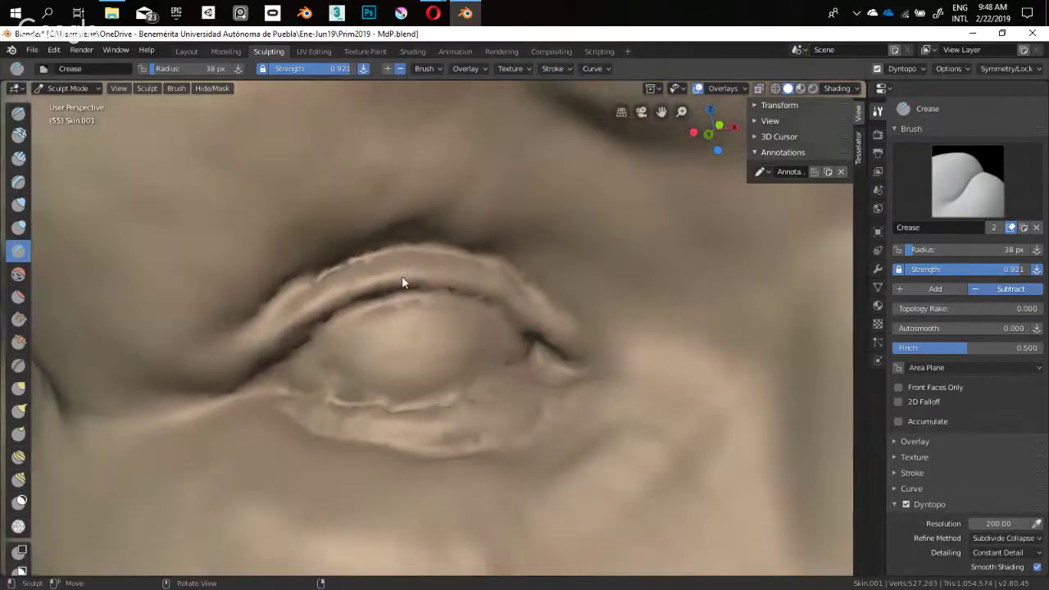
left_click_drag(414, 278, 557, 337)
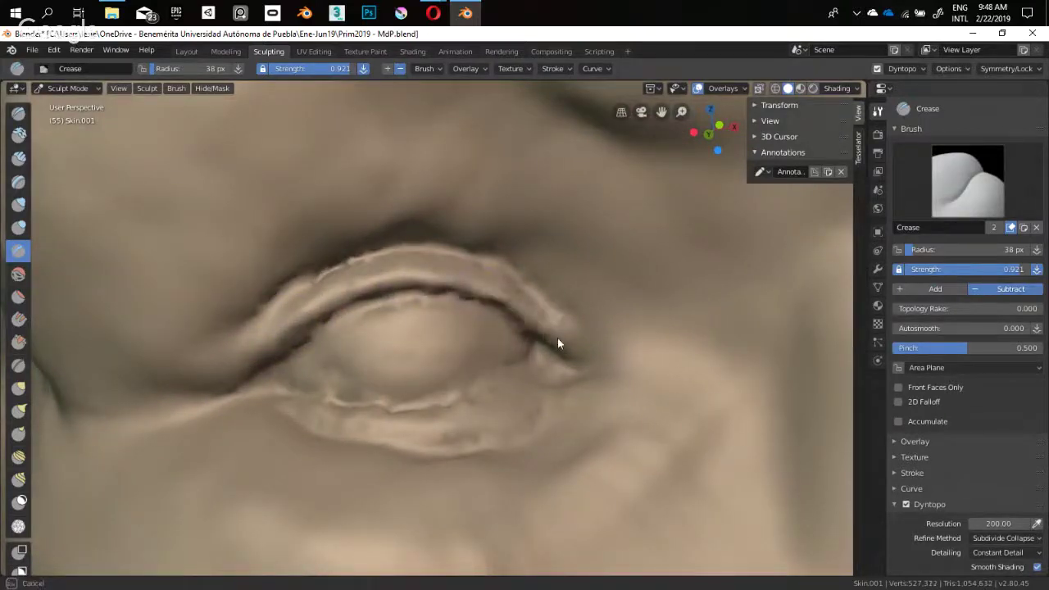
left_click_drag(486, 292, 544, 329)
left_click_drag(501, 293, 439, 281)
left_click_drag(431, 280, 302, 324)
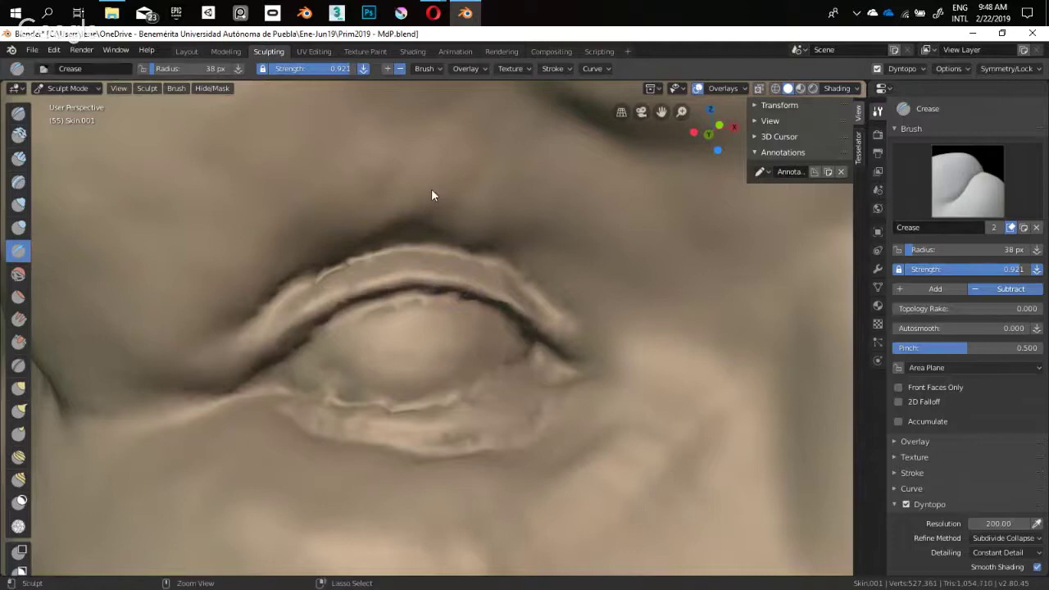
Inflate the upper eyelid's edge near the inner corner with the Inflate brush at a 49 px radius and 0.776 strength
middle_click_drag(431, 188, 422, 352, "ctrl")
middle_click_drag(422, 361, 551, 361)
mouse_move(547, 276)
middle_mouse_down()
mouse_move(639, 273)
mouse_move(448, 274)
mouse_move(478, 290)
mouse_move(447, 251)
mouse_move(421, 264)
middle_mouse_up()
key("i")
key("shift+f")
left_click(441, 295)
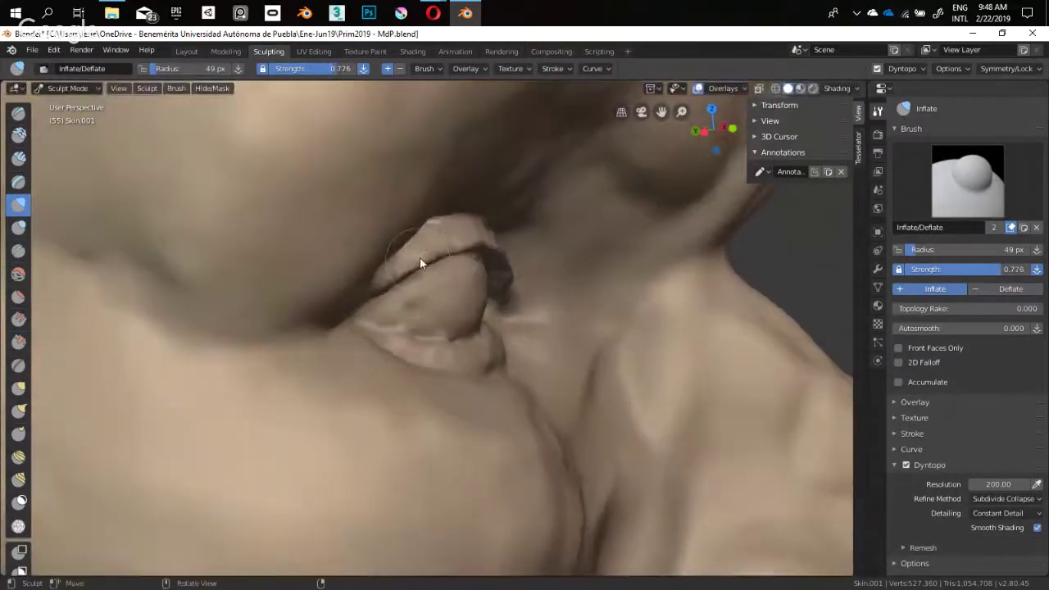
mouse_move(468, 241)
middle_mouse_down()
mouse_move(388, 297)
mouse_move(498, 262)
mouse_move(474, 241)
mouse_move(462, 259)
middle_mouse_up()
left_click(497, 257)
scroll(471, 279, "down", 9)
middle_click_drag(521, 370, 410, 381)
mouse_move(404, 341)
middle_mouse_down()
mouse_move(535, 271)
mouse_move(484, 374)
mouse_move(533, 365)
middle_mouse_up()
Carve creases along the lower eyelid with the Crease brush and set its radius to 35 px
scroll(443, 295, "up", 5)
scroll(443, 295, "up", 2)
middle_click_drag(443, 295, 520, 345)
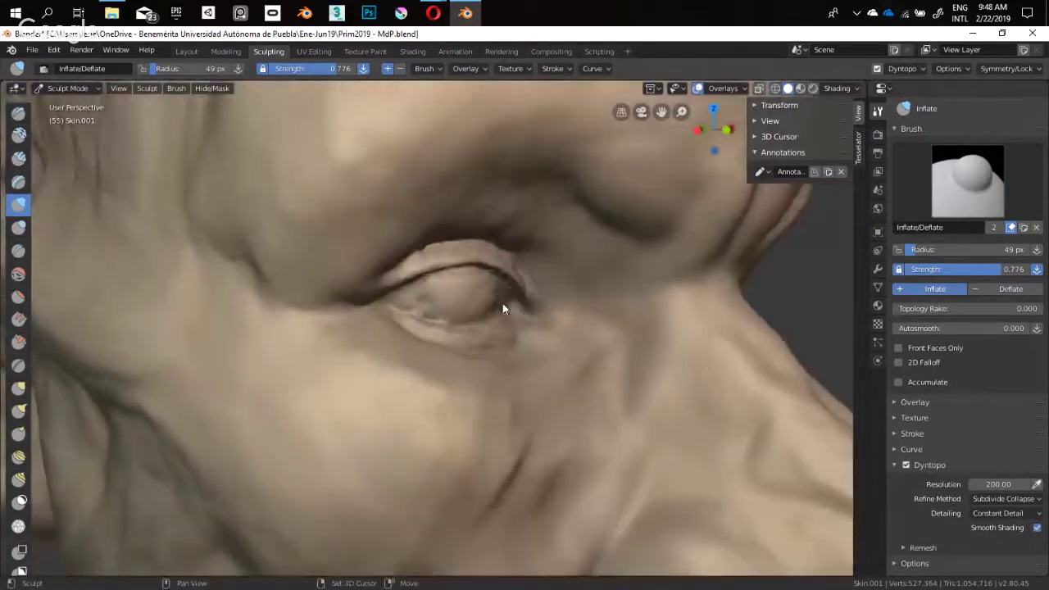
key("c")
middle_click_drag(470, 309, 346, 328)
key("shift+c")
scroll(353, 331, "up", 2)
left_click_drag(347, 323, 434, 342)
mouse_move(397, 332)
left_mouse_down()
mouse_move(460, 348)
mouse_move(437, 341)
mouse_move(533, 347)
mouse_move(520, 347)
mouse_move(604, 309)
mouse_move(580, 324)
mouse_move(627, 322)
mouse_move(593, 316)
mouse_move(539, 341)
left_mouse_up()
key("f")
left_click(427, 343)
scroll(490, 299, "down", 5)
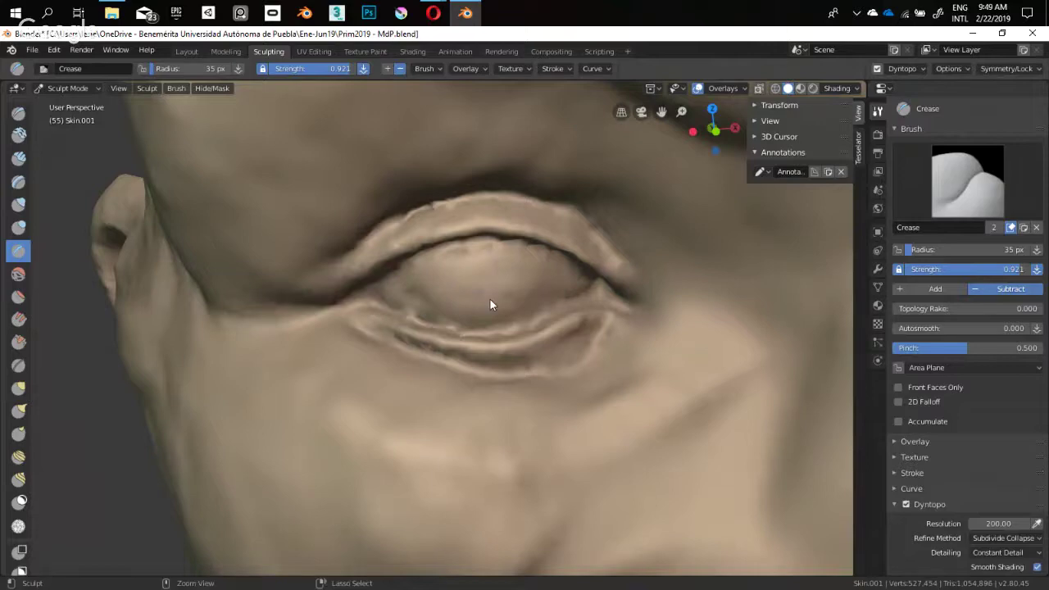
Switch to the Grab brush at an 80 px radius and isolate a box-shaped region around the eye
mouse_move(417, 382)
middle_mouse_down()
mouse_move(550, 340)
mouse_move(529, 345)
mouse_move(491, 297)
mouse_move(435, 309)
middle_mouse_up()
key("g")
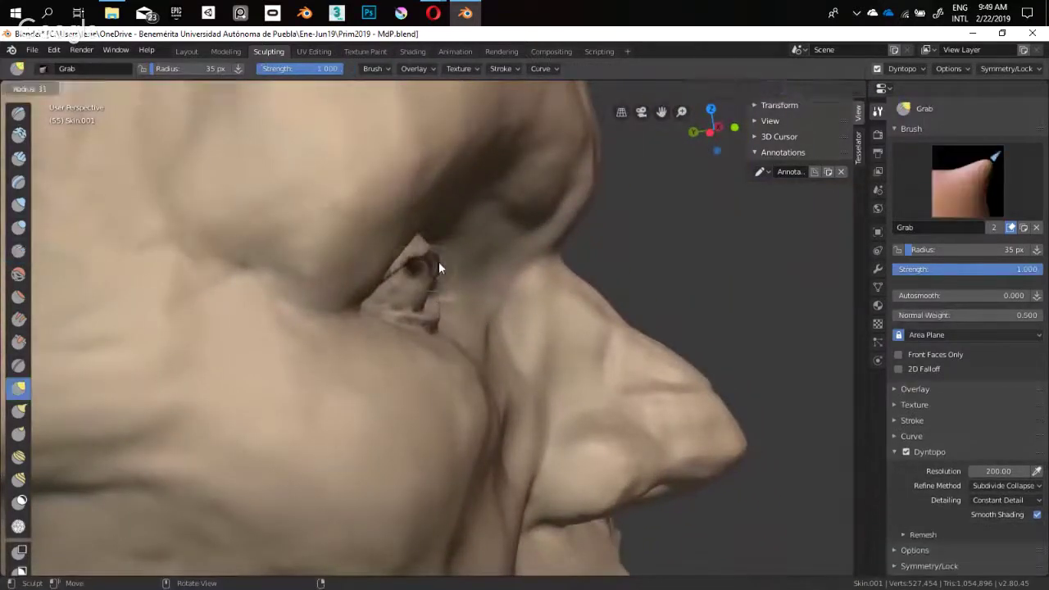
mouse_move(438, 262)
middle_mouse_down()
mouse_move(421, 274)
mouse_move(440, 241)
mouse_move(431, 269)
mouse_move(456, 262)
mouse_move(494, 206)
mouse_move(375, 365)
mouse_move(484, 230)
mouse_move(512, 234)
middle_mouse_up()
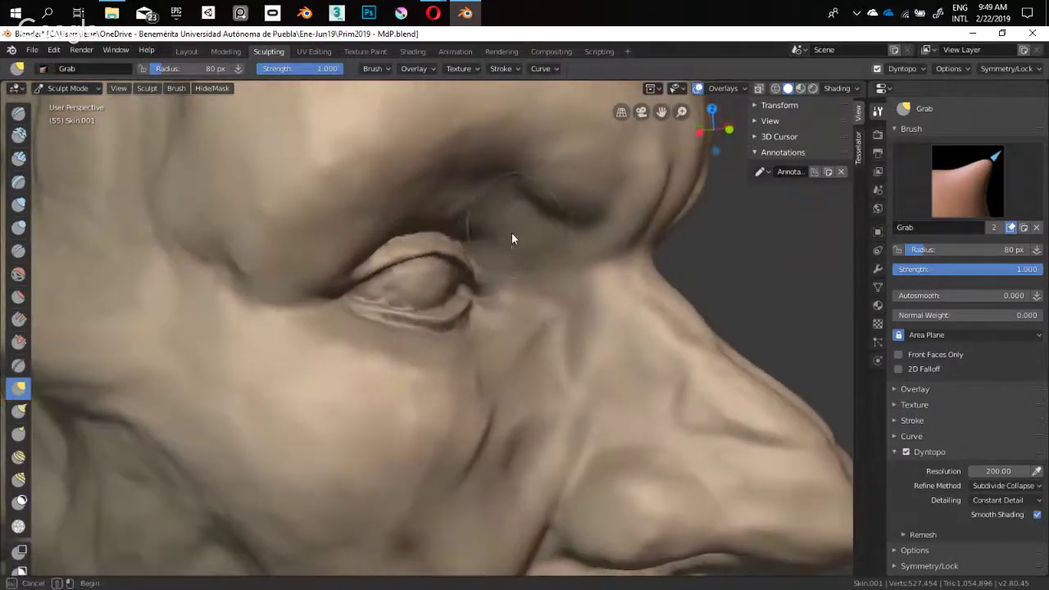
key("shift+b")
mouse_move(519, 223)
left_mouse_down()
mouse_move(340, 351)
mouse_move(375, 323)
left_mouse_up()
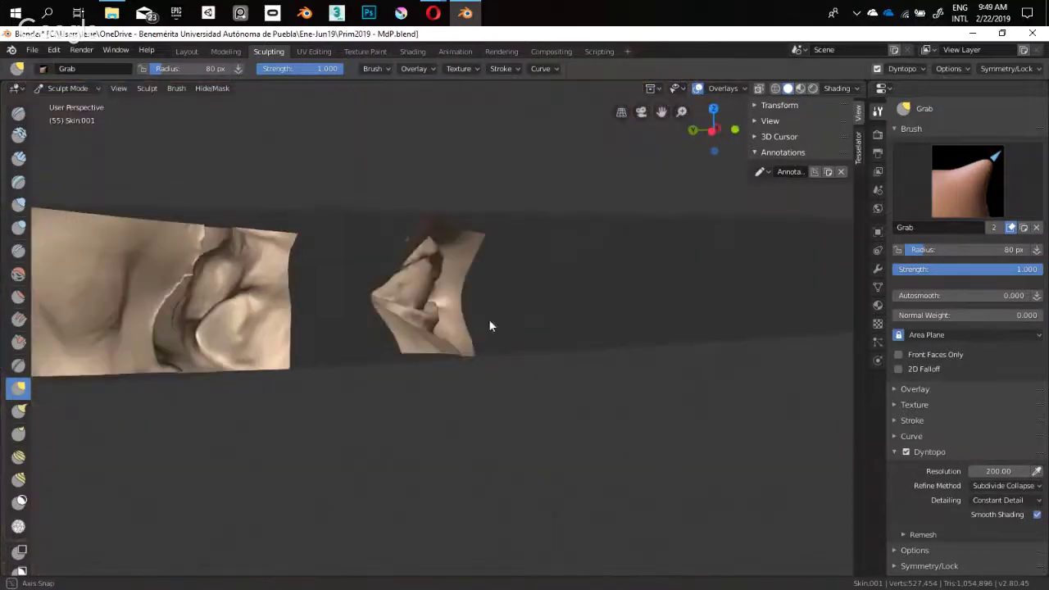
mouse_move(440, 243)
middle_mouse_down()
mouse_move(424, 265)
mouse_move(301, 334)
mouse_move(421, 280)
mouse_move(440, 246)
mouse_move(422, 253)
mouse_move(428, 272)
mouse_move(386, 334)
mouse_move(460, 303)
mouse_move(493, 265)
middle_mouse_up()
Reposition the eyelids near the inner corner in profile with the Grab brush at a 42 px radius
key("f")
left_click(426, 259)
key("f")
left_click(416, 280)
key("f")
left_click(434, 316)
middle_click_drag(434, 307, 441, 297)
key("f")
left_click(429, 293)
left_click_drag(441, 290, 436, 287)
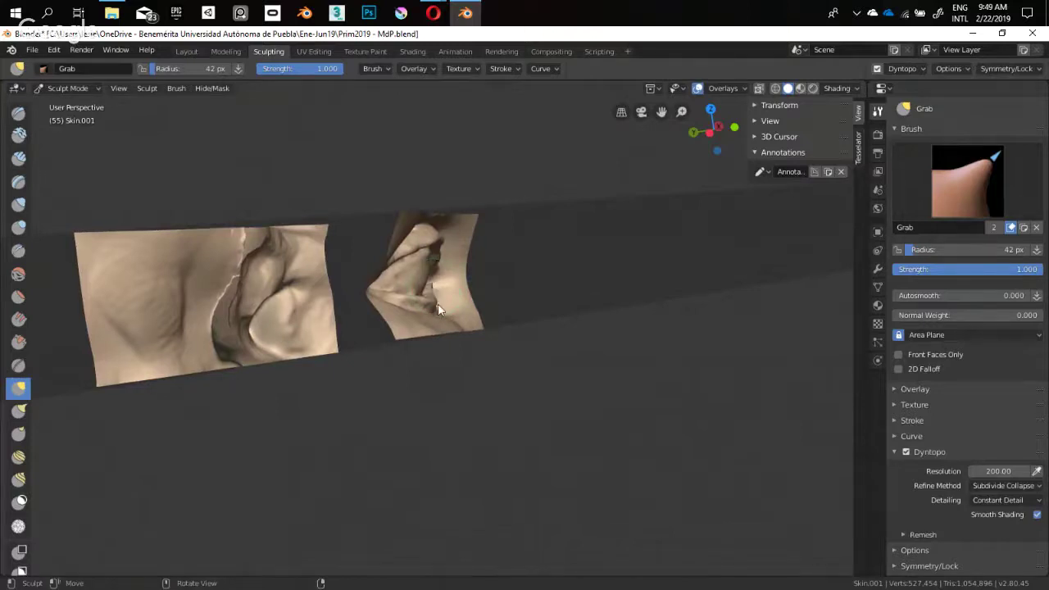
Shift the middle of the lower eyelid with the Grab brush at a 38 px radius
mouse_move(436, 298)
middle_mouse_down()
mouse_move(362, 318)
mouse_move(452, 302)
middle_mouse_up()
key("f")
left_click(449, 290)
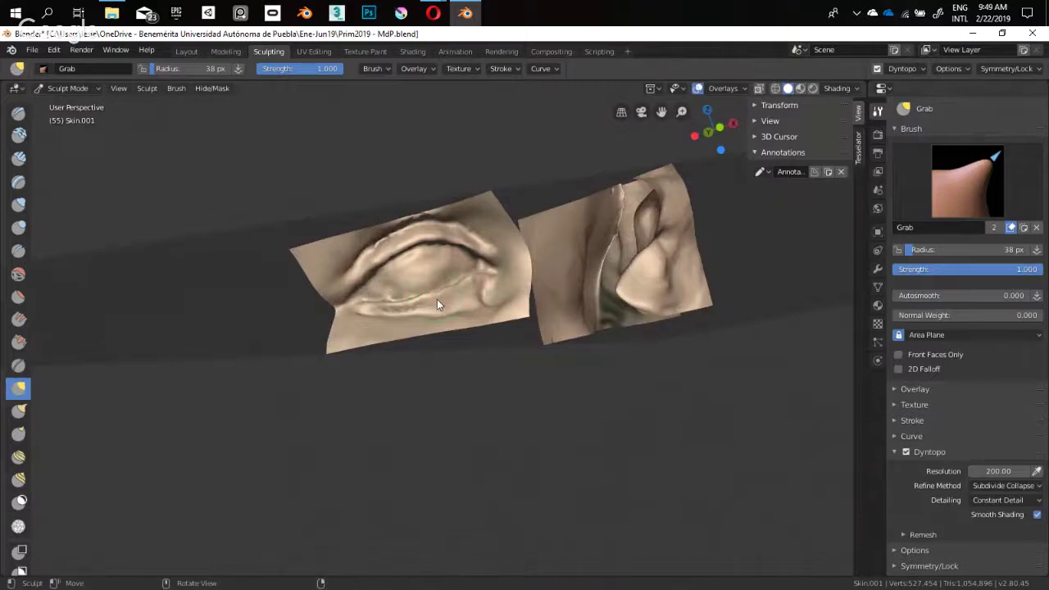
left_click_drag(436, 299, 409, 302)
Adjust the lower eyelid's curve toward the inner corner from above, with the Grab brush at a 53 px radius
middle_click_drag(464, 315, 465, 343)
key("f")
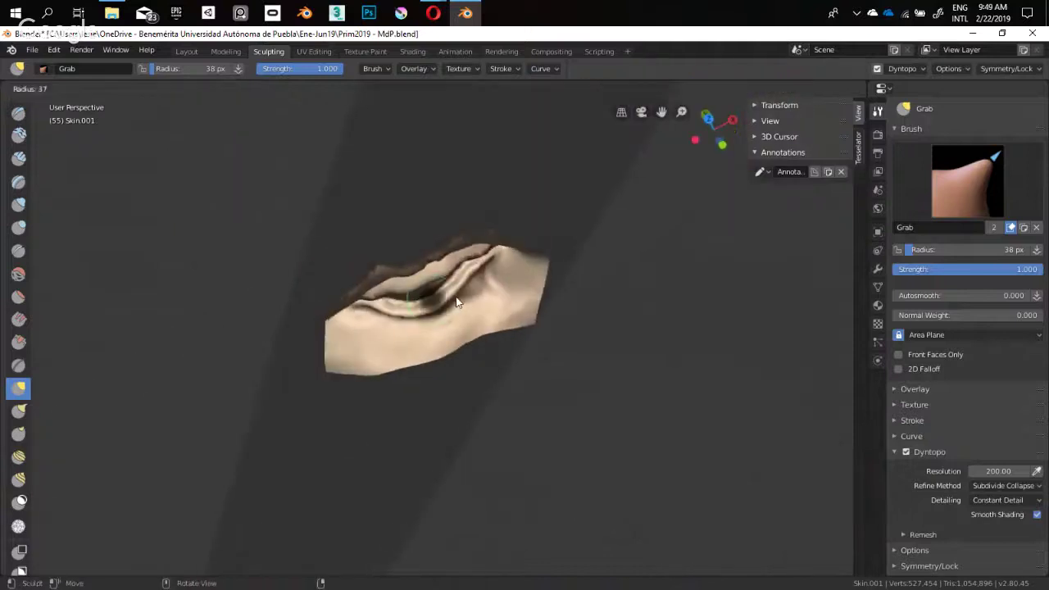
left_click(468, 297)
middle_click_drag(467, 291, 443, 289)
key("f")
left_click(441, 337)
key("f")
left_click(484, 258)
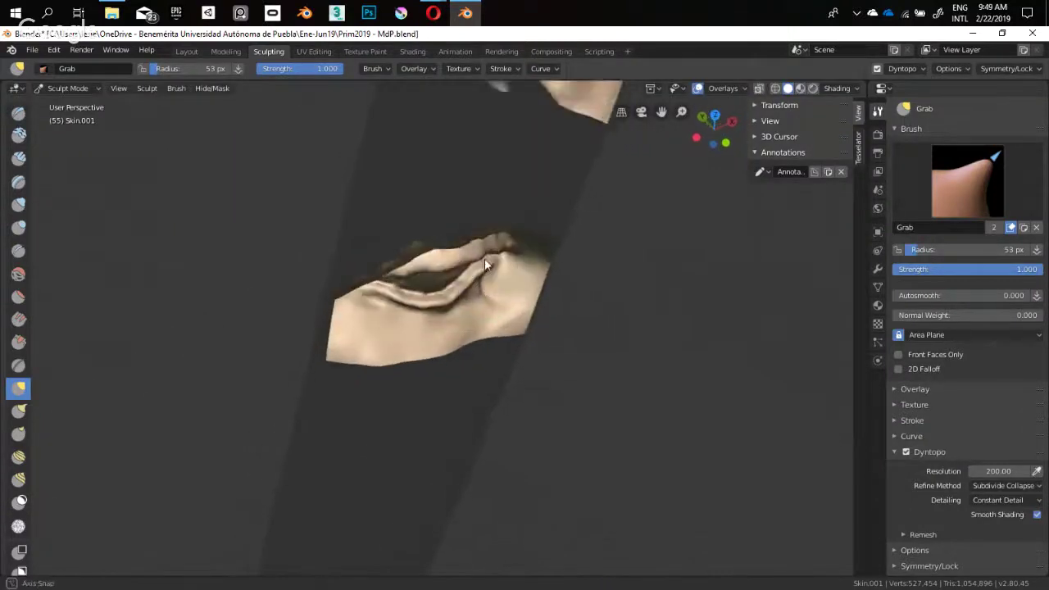
Push the eye's inner corner back with the Grab brush at an 85 px radius, and reduce the radius to 52 px
mouse_move(484, 258)
middle_mouse_down()
mouse_move(526, 322)
mouse_move(499, 229)
mouse_move(422, 322)
mouse_move(458, 299)
mouse_move(449, 294)
middle_mouse_up()
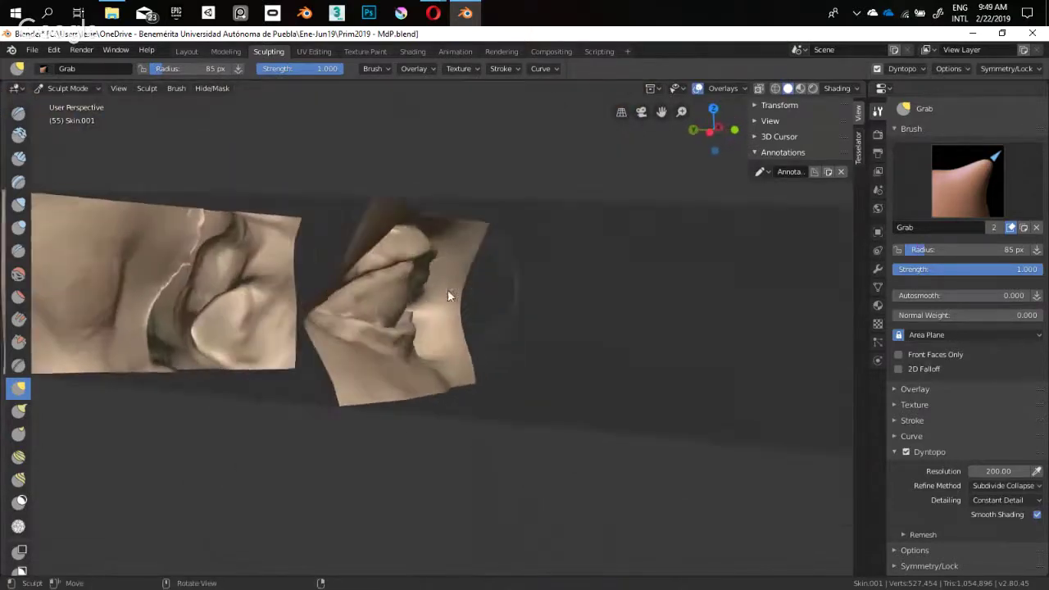
left_click_drag(449, 293, 407, 301)
middle_click_drag(410, 297, 420, 313)
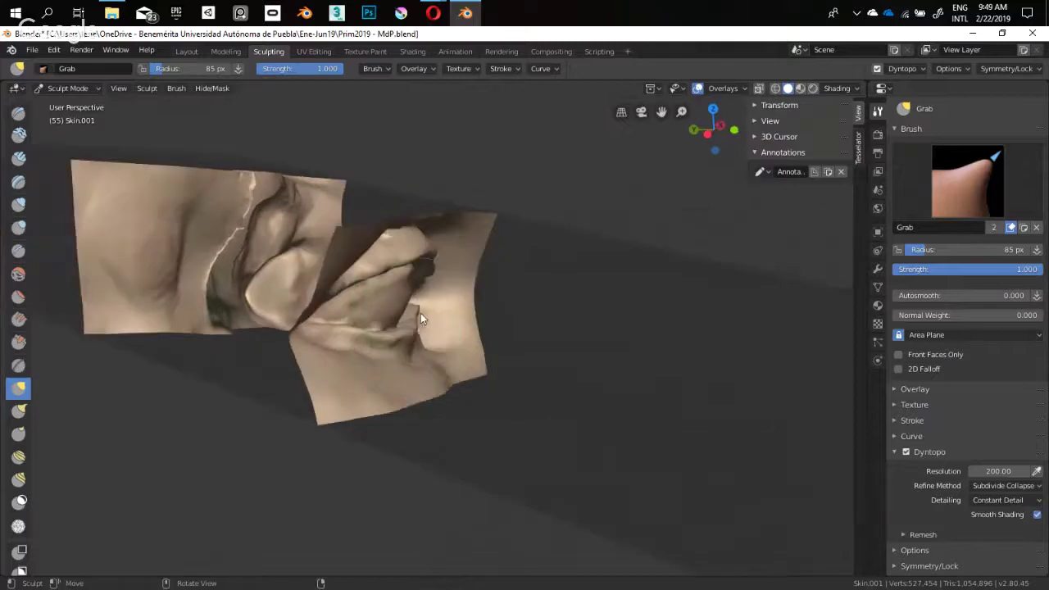
left_click_drag(421, 313, 416, 307)
key("f")
left_click(417, 309)
middle_click_drag(421, 330, 426, 310)
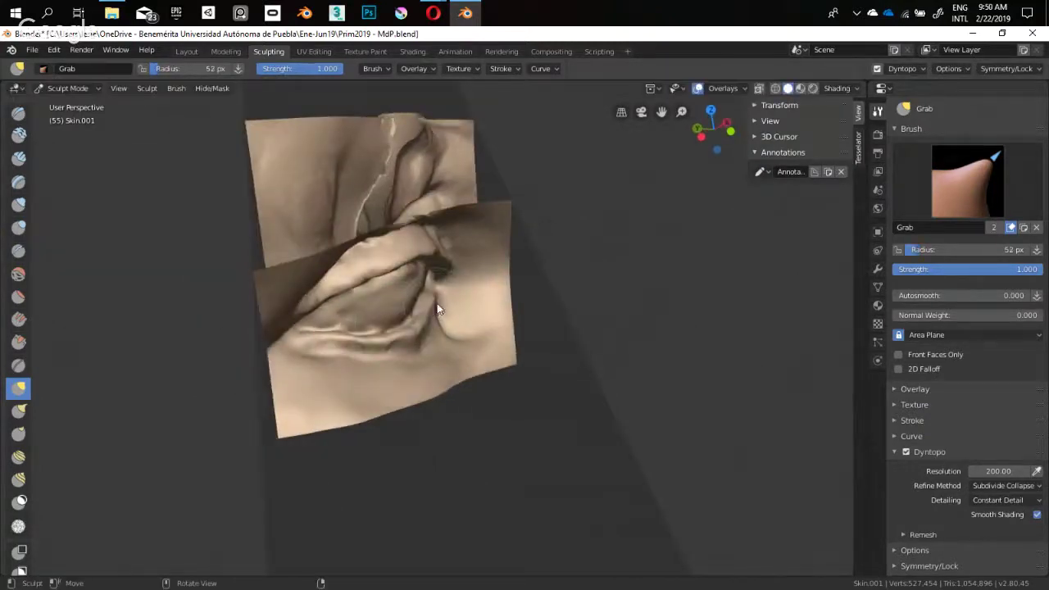
Reveal the hidden parts of the head and crease the eye's inner corner with the Crease brush at a 50 px radius
key("f")
left_click(442, 334)
key("alt+h")
mouse_move(433, 328)
middle_mouse_down()
mouse_move(400, 347)
mouse_move(460, 331)
mouse_move(402, 335)
mouse_move(398, 258)
mouse_move(406, 308)
middle_mouse_up()
key("shift+c")
mouse_move(418, 296)
left_mouse_down()
mouse_move(392, 334)
mouse_move(434, 298)
left_mouse_up()
scroll(412, 283, "down", 5)
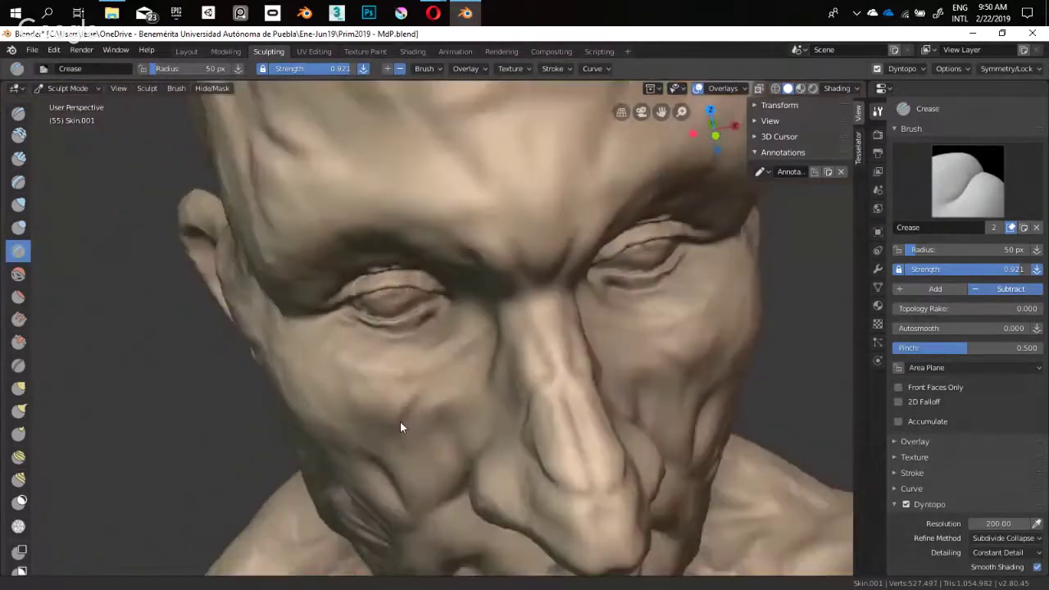
Carve a crease below the eye's outer corner along the lower lid with the Crease brush at a 24 px radius
middle_click_drag(402, 426, 390, 312)
scroll(390, 312, "up", 2)
scroll(448, 329, "up", 2)
middle_click_drag(449, 329, 464, 297)
scroll(464, 298, "up", 1)
scroll(491, 349, "up", 2)
mouse_move(491, 353)
middle_mouse_down()
mouse_move(395, 344)
mouse_move(405, 346)
middle_mouse_up()
key("f")
left_click(401, 345)
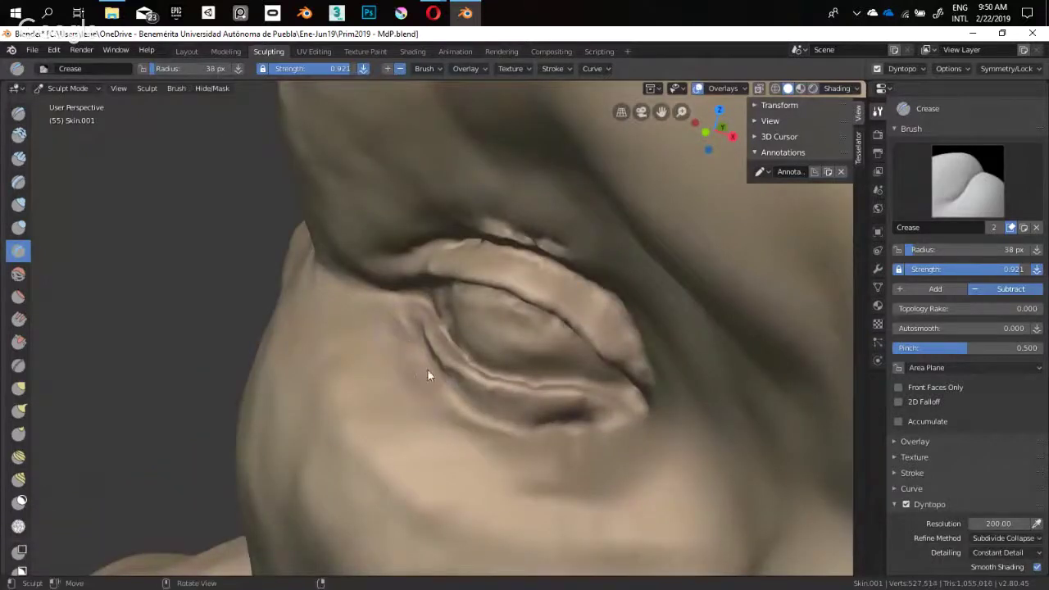
key("f")
left_click(419, 368)
left_click_drag(407, 334, 447, 381)
Crease the skin below the eye's inner corner with the Crease brush at 24 px and 39 px radii
middle_click_drag(450, 378, 350, 330)
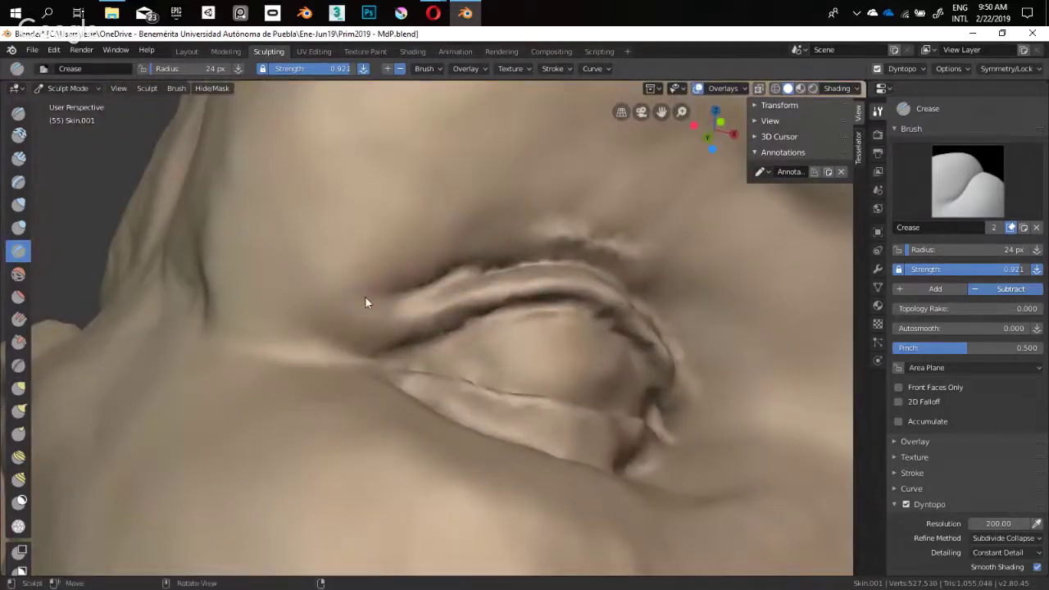
middle_click_drag(470, 278, 410, 350)
middle_click_drag(433, 296, 350, 322)
middle_click_drag(417, 312, 409, 381)
mouse_move(408, 381)
left_mouse_down()
mouse_move(449, 401)
mouse_move(422, 390)
left_mouse_up()
mouse_move(421, 390)
middle_mouse_down()
mouse_move(398, 367)
mouse_move(403, 353)
middle_mouse_up()
key("f")
left_click(428, 352)
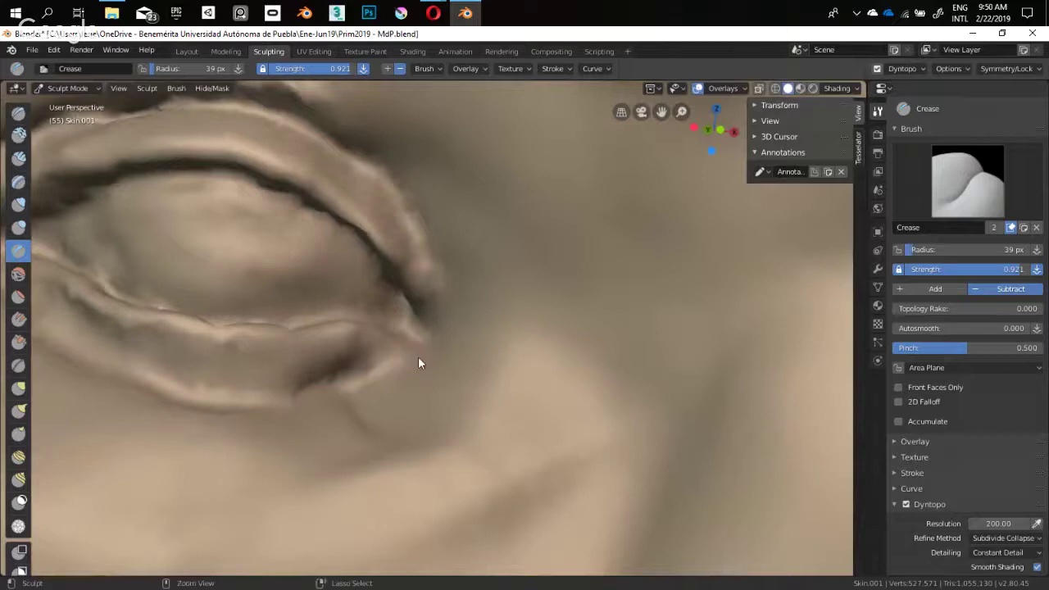
left_click_drag(435, 336, 417, 346)
middle_click_drag(417, 345, 423, 335)
Outline the inner corner's rim from the upper lid around to the lower lid with the Crease brush at a 46 px radius
key("f")
left_click(440, 307)
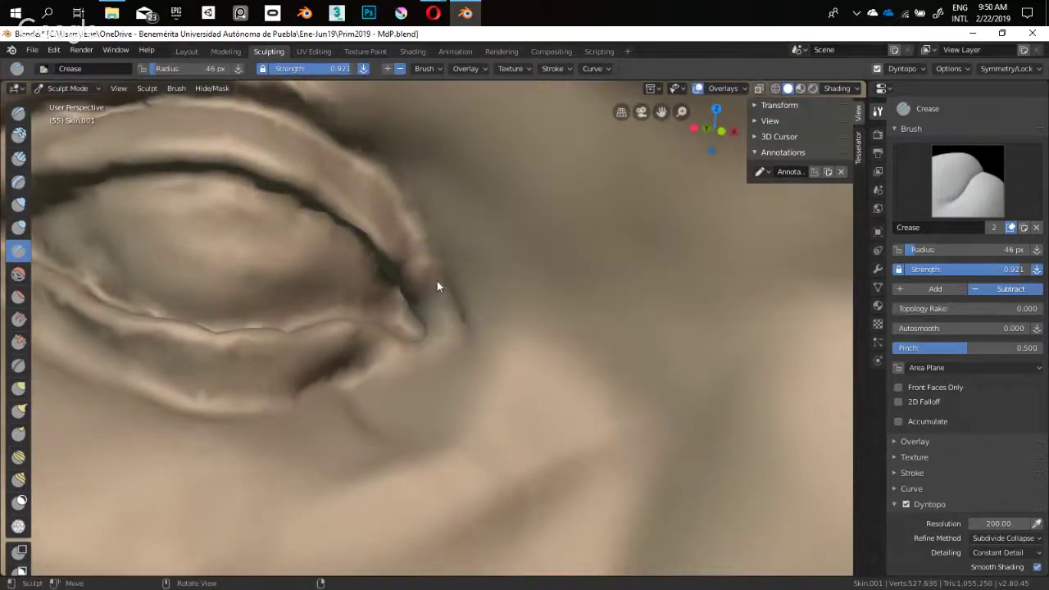
left_click_drag(437, 281, 441, 364)
left_click_drag(380, 386, 372, 374)
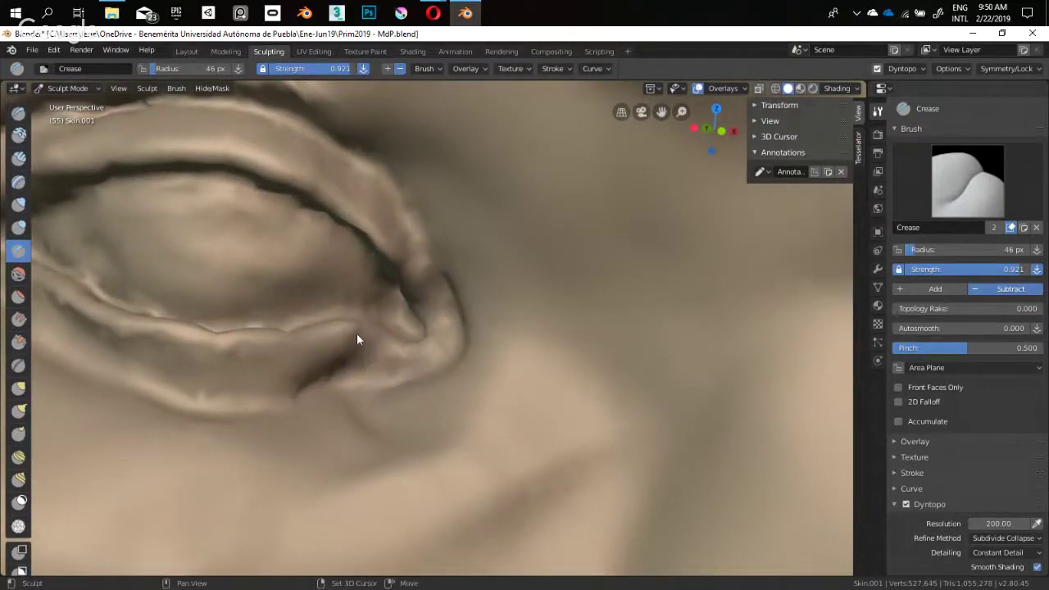
Crease the inner end of the upper eyelid down to the eye corner, using 61 px and 52 px radii
scroll(356, 330, "down", 6)
middle_click_drag(342, 261, 394, 365)
scroll(396, 364, "up", 4)
key("f")
left_click(413, 236)
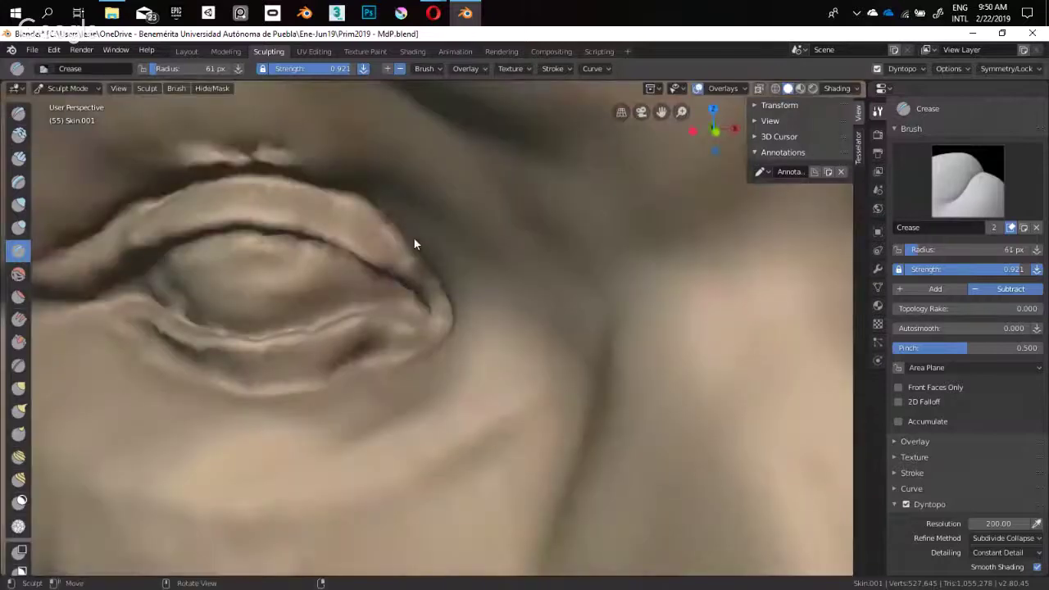
left_click_drag(416, 245, 403, 238)
key("f")
left_click(408, 255)
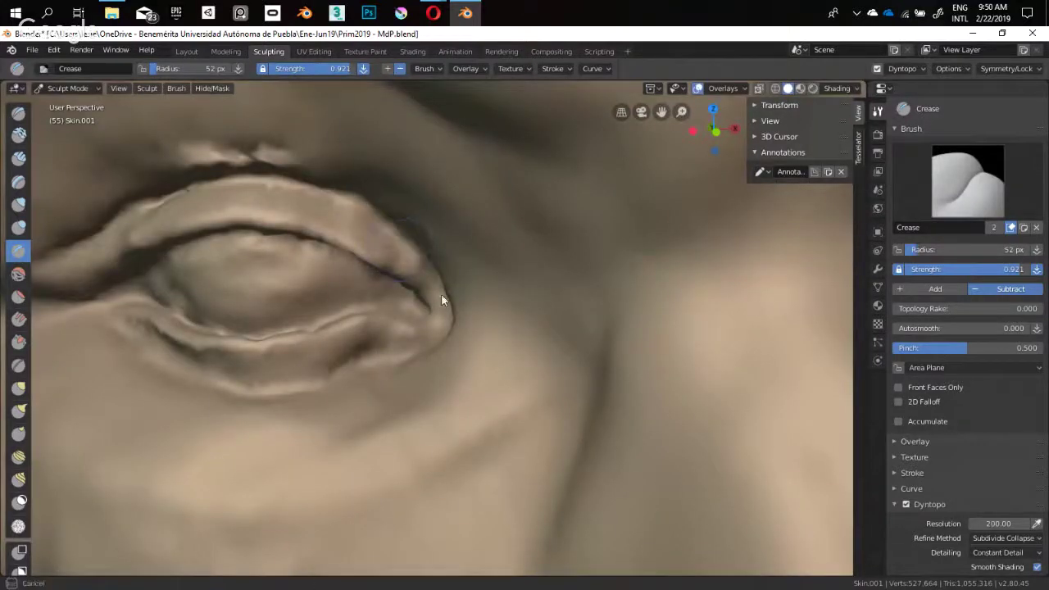
mouse_move(442, 298)
left_mouse_down()
mouse_move(445, 327)
mouse_move(451, 303)
mouse_move(407, 314)
left_mouse_up()
Carve the boundary between the tear duct and the eyeball with the Crease brush at a 27 px radius
key("f")
left_click(403, 306)
key("f")
left_click(409, 305)
key("f")
left_click(412, 318)
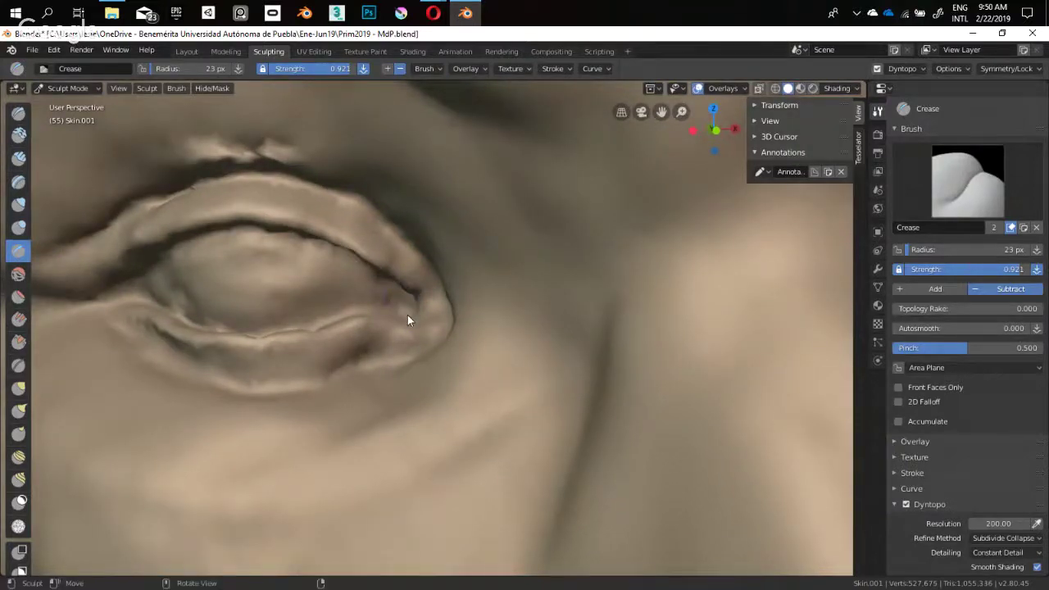
key("f")
middle_click_drag(407, 315, 368, 309)
left_click(396, 313)
left_click_drag(395, 309, 380, 281)
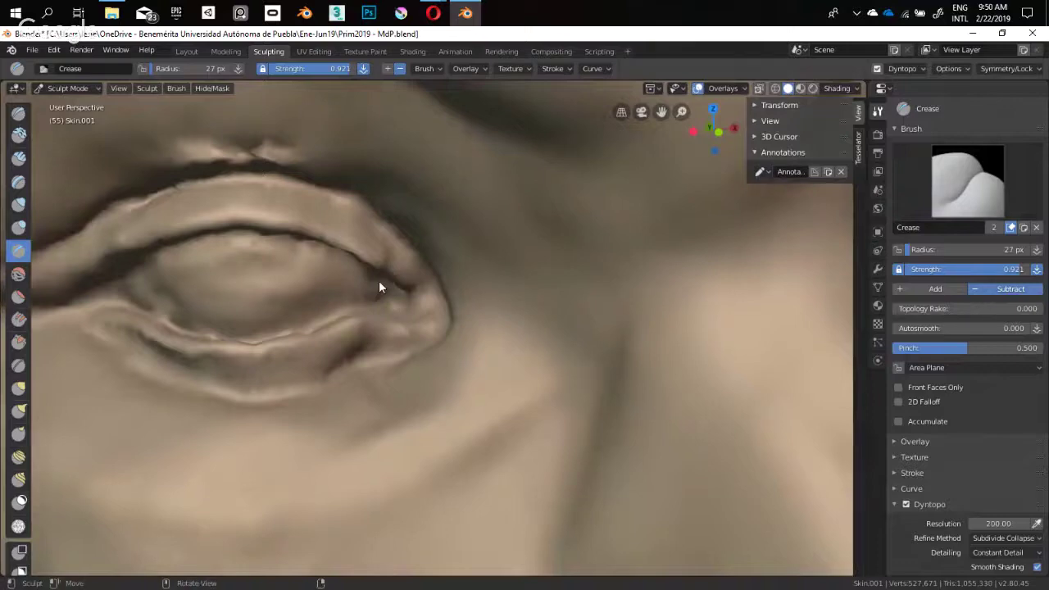
Deepen the crease around the tear duct from a different angle with the same 27 px Crease brush
middle_click_drag(379, 282, 388, 295)
mouse_move(409, 335)
middle_mouse_down()
mouse_move(487, 318)
mouse_move(405, 370)
mouse_move(398, 342)
mouse_move(322, 350)
mouse_move(373, 318)
middle_mouse_up()
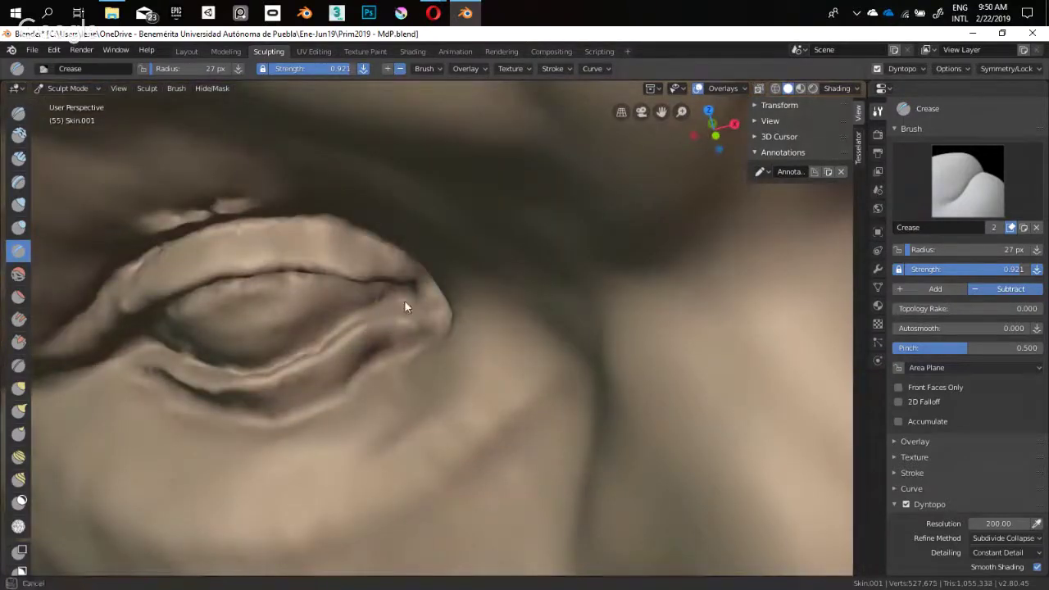
left_click_drag(404, 300, 393, 316)
Sharpen the outer rim of the inner corner with the Crease brush at strength 0.994 and a 39 px radius
key("f")
left_click(389, 320)
mouse_move(387, 320)
middle_mouse_down()
mouse_move(394, 328)
mouse_move(376, 309)
mouse_move(418, 334)
mouse_move(428, 302)
middle_mouse_up()
key("shift+f")
left_click(386, 327)
key("f")
left_click(400, 308)
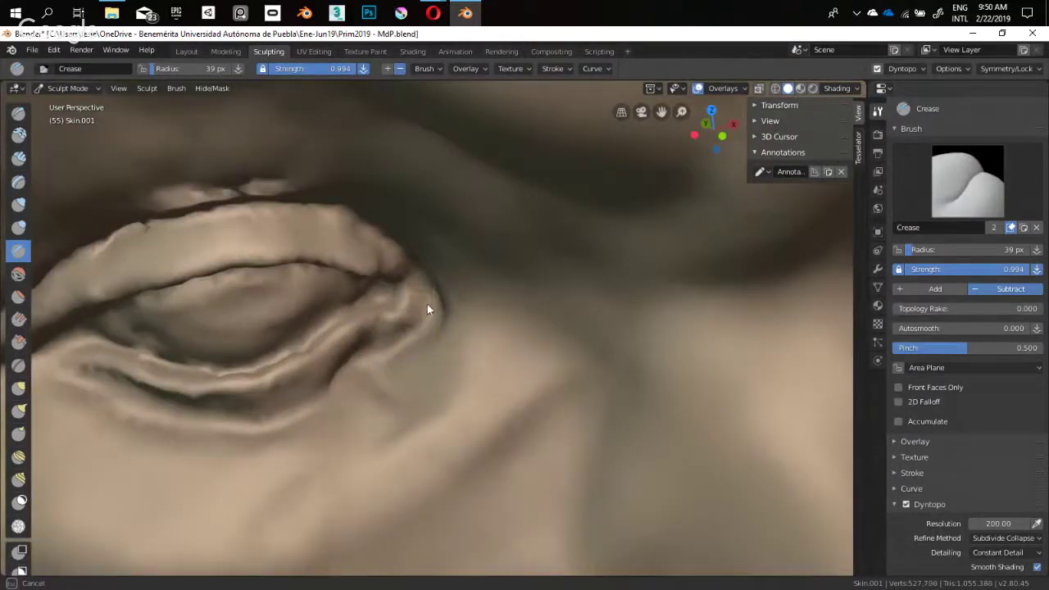
left_click_drag(425, 303, 420, 296)
Smooth the rough fold just above the upper eyelid
mouse_move(361, 235)
middle_mouse_down("ctrl")
mouse_move(334, 371)
mouse_move(336, 354)
mouse_move(379, 351)
mouse_move(397, 319)
mouse_move(403, 347)
mouse_move(386, 290)
middle_mouse_up("ctrl")
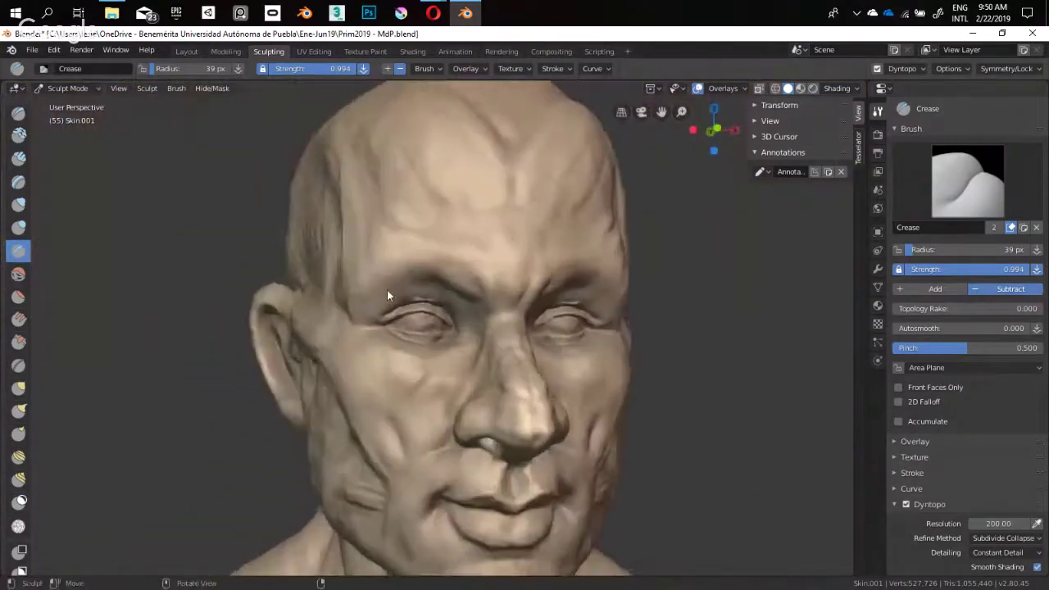
scroll(386, 290, "up", 6)
middle_click_drag(408, 208, 431, 259)
left_click_drag(476, 281, 431, 287, "shift")
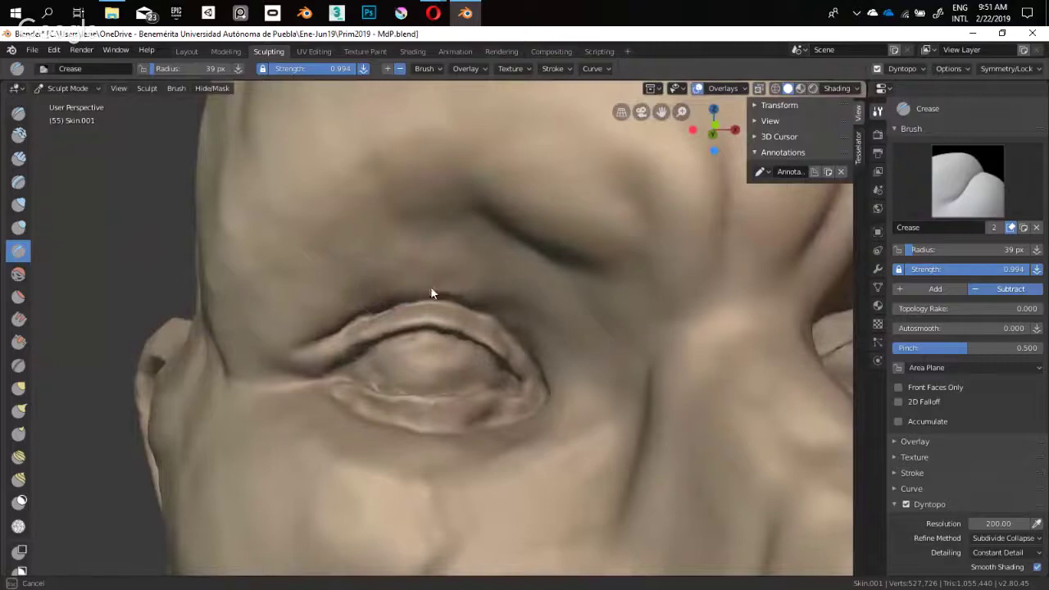
mouse_move(414, 289)
middle_mouse_down()
mouse_move(363, 374)
mouse_move(450, 347)
mouse_move(415, 352)
mouse_move(457, 295)
mouse_move(376, 257)
middle_mouse_up()
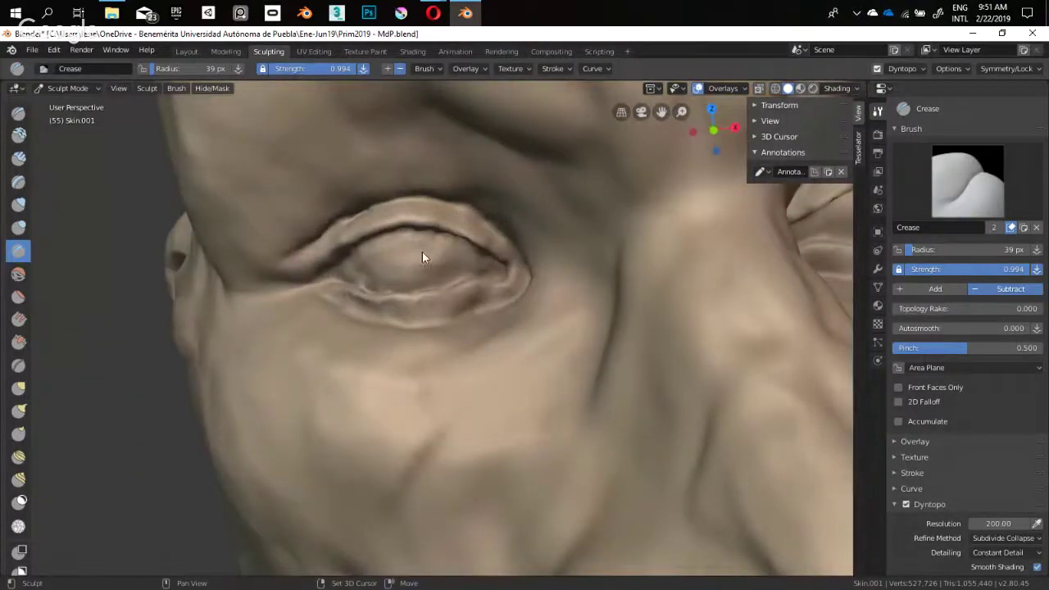
mouse_move(487, 245)
middle_mouse_down("ctrl")
mouse_move(485, 394)
mouse_move(474, 353)
mouse_move(420, 365)
mouse_move(404, 294)
mouse_move(398, 311)
mouse_move(420, 304)
middle_mouse_up("ctrl")
scroll(406, 299, "up", 3)
Switch to the Grab brush with a 56 px radius and check the eyes in three-quarter and front views
key("g")
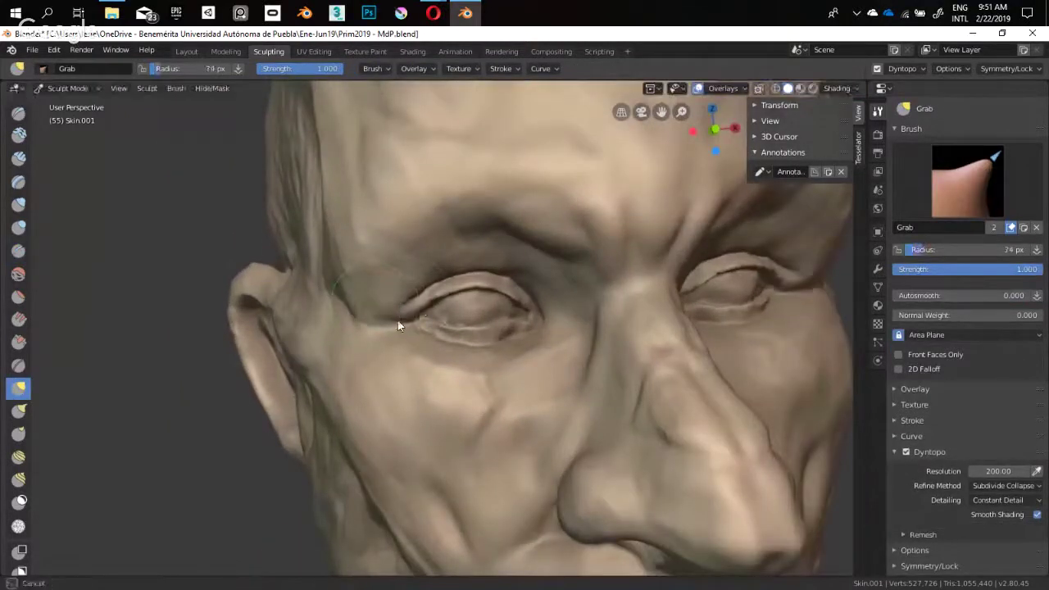
key("f")
left_click(405, 304)
scroll(408, 294, "down", 5)
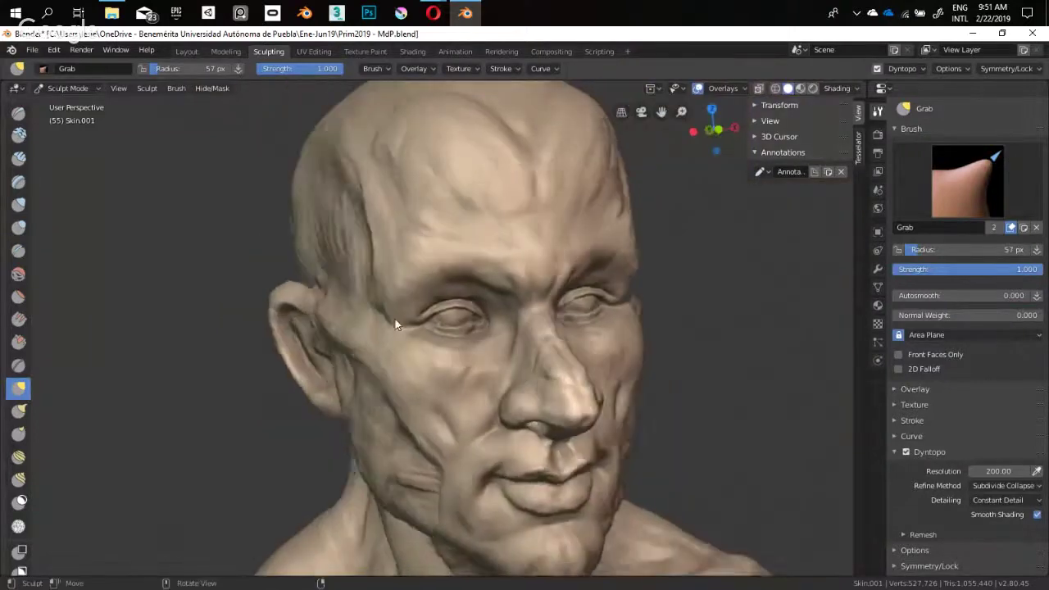
middle_click_drag(395, 319, 396, 325)
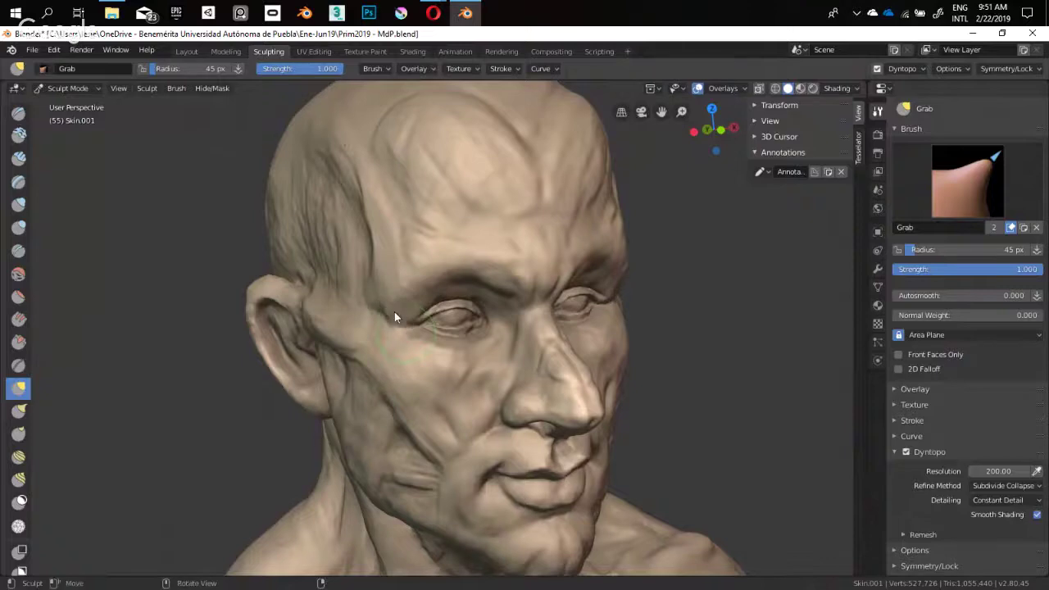
mouse_move(394, 311)
middle_mouse_down()
mouse_move(424, 298)
mouse_move(418, 314)
mouse_move(443, 364)
mouse_move(394, 301)
middle_mouse_up()
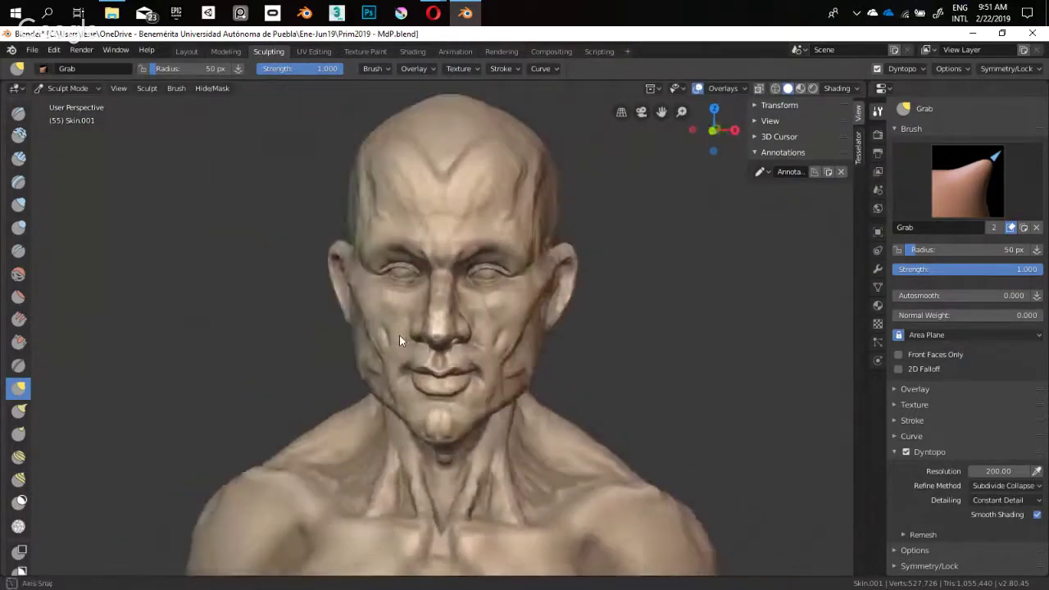
left_click(411, 306)
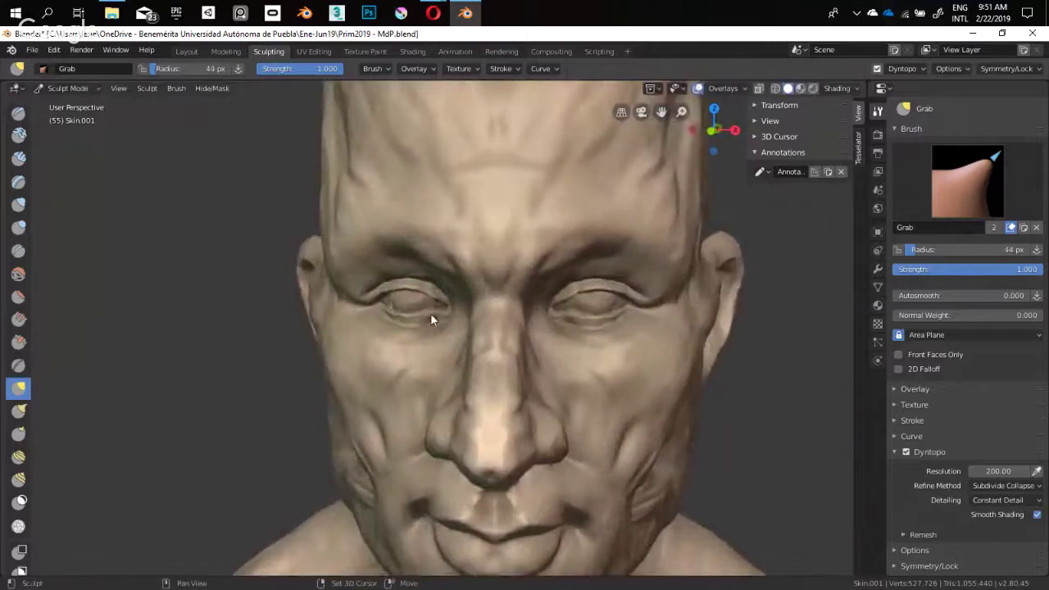
middle_click_drag(430, 313, 404, 306)
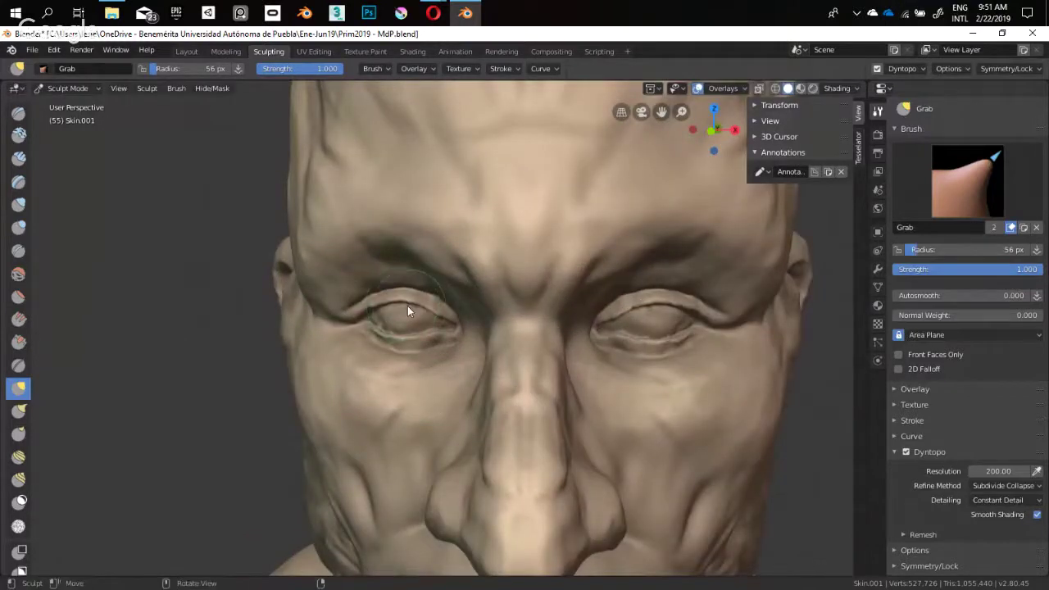
Reduce the Grab brush's radius to 33 px and check both eyes against the whole face
key("f")
left_click(391, 307)
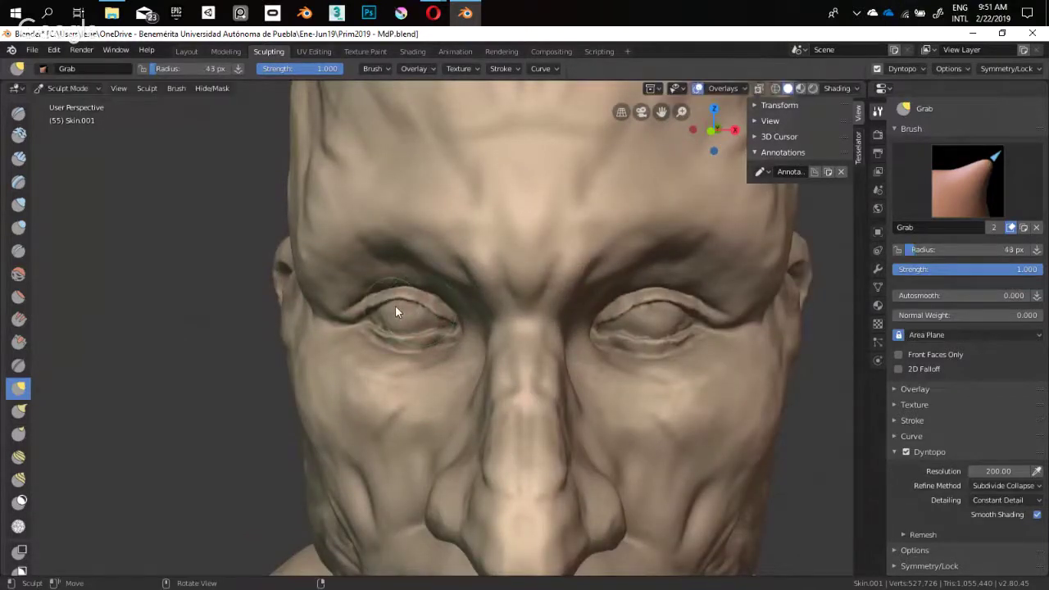
key("f")
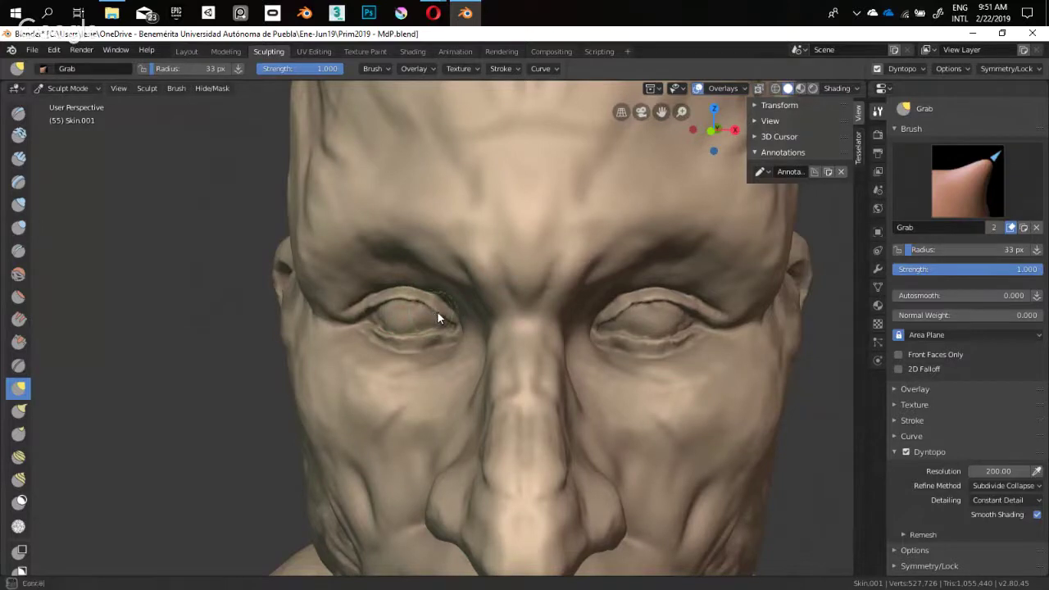
left_click(417, 308)
scroll(386, 345, "down", 6)
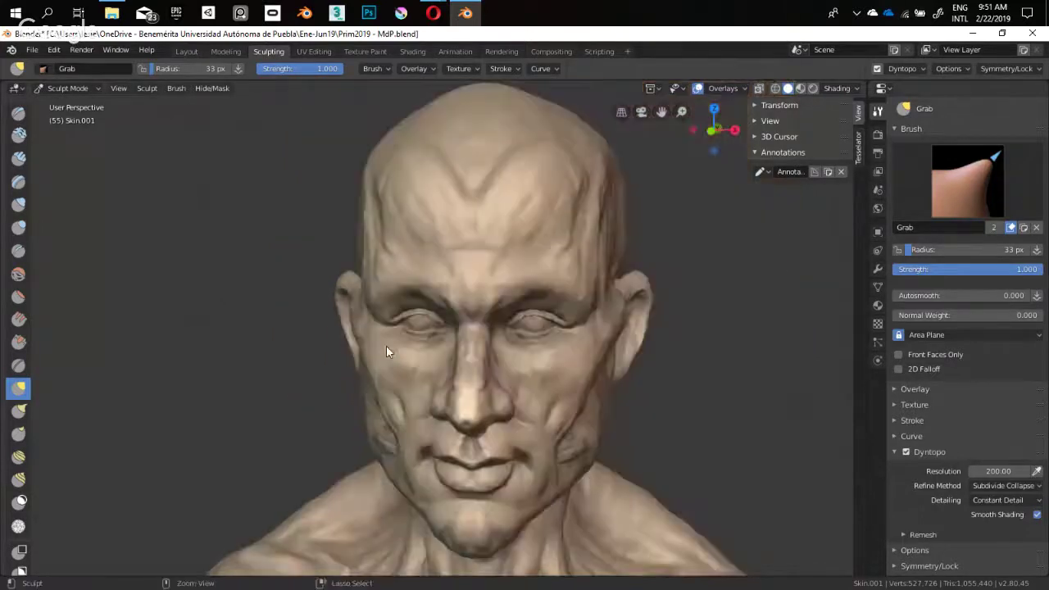
mouse_move(425, 370)
middle_mouse_down()
mouse_move(446, 312)
mouse_move(392, 325)
mouse_move(363, 266)
mouse_move(407, 327)
middle_mouse_up()
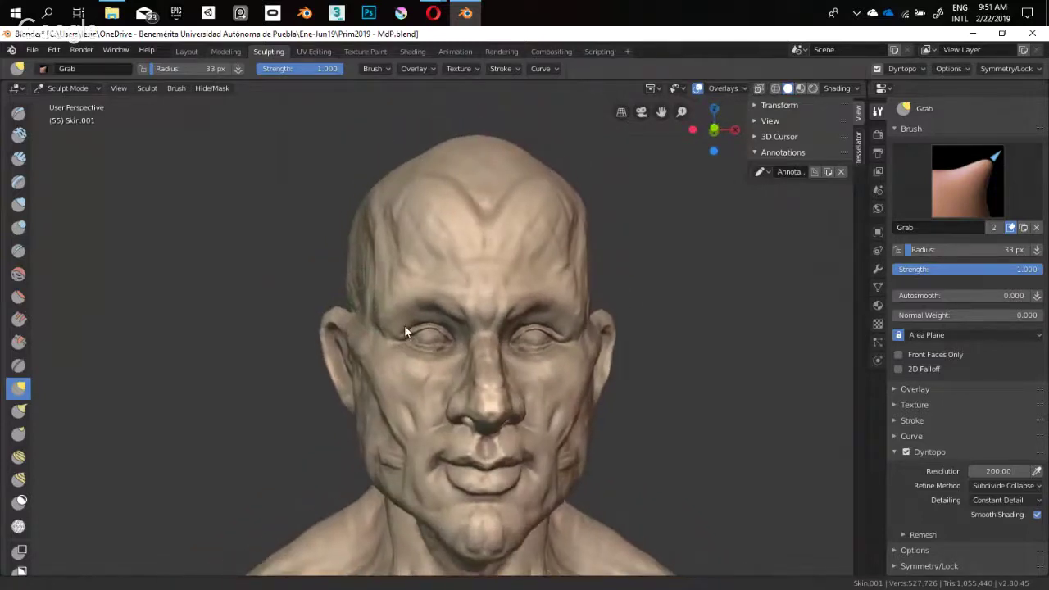
Return to the Crease brush at strength 1.000 and reduce its radius to 28 px for work on the eyeball
key("shift+c")
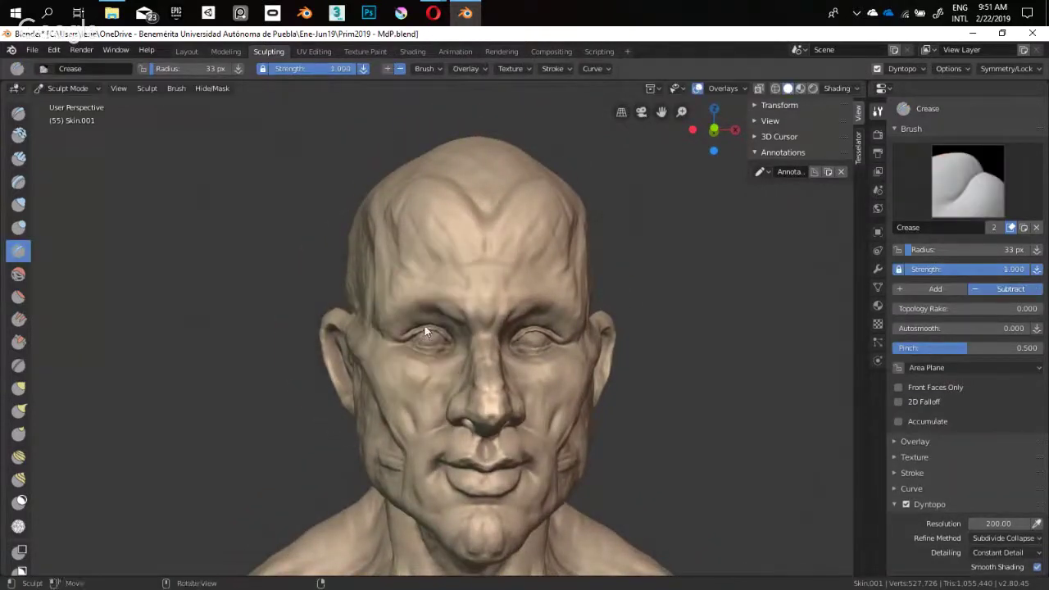
scroll(424, 295, "up", 5)
scroll(419, 305, "up", 1)
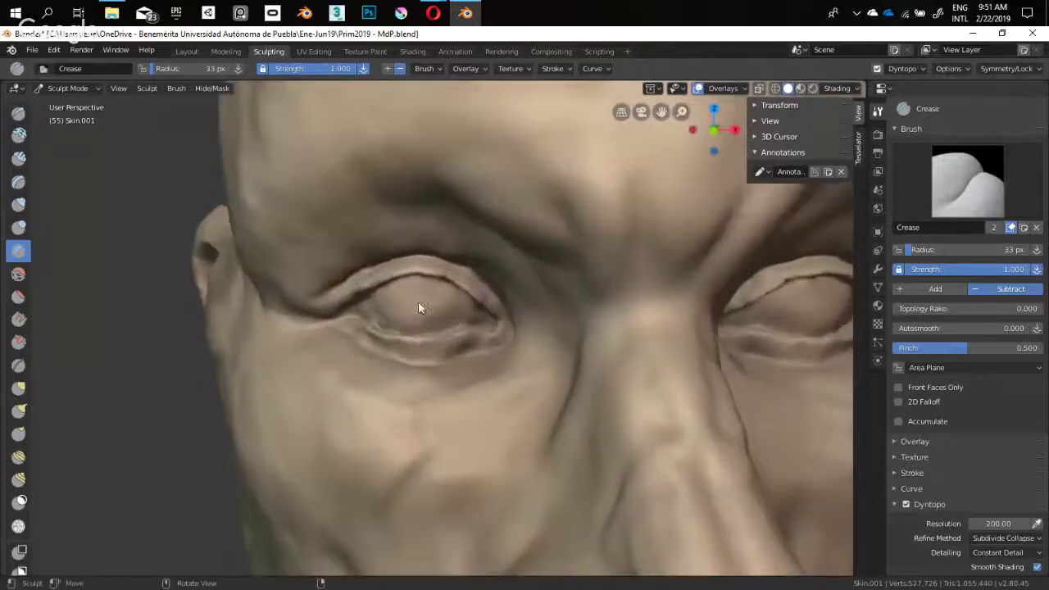
scroll(406, 302, "up", 4)
middle_click_drag(402, 308, 370, 334)
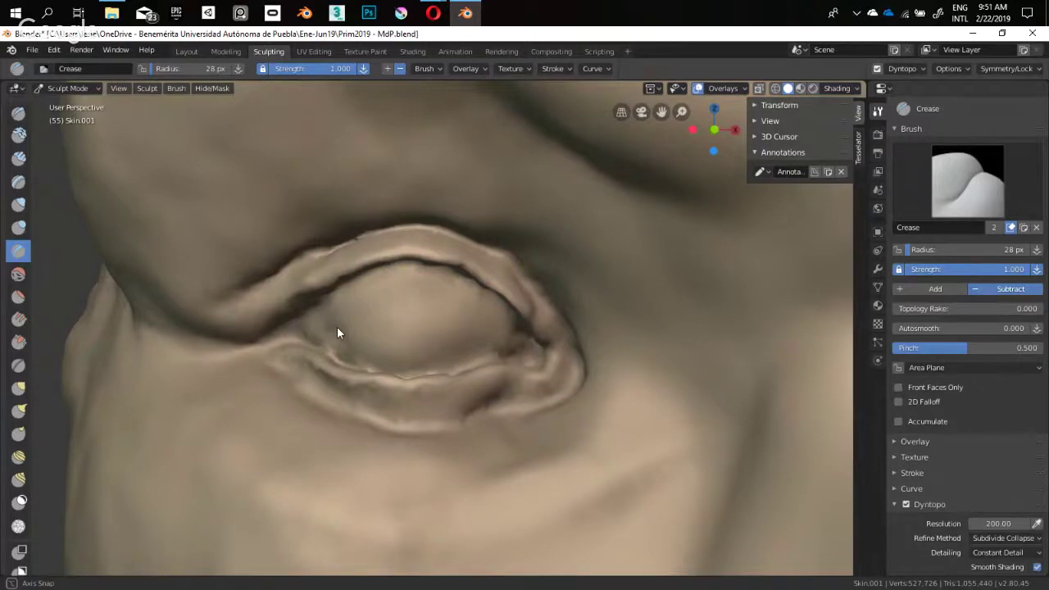
mouse_move(337, 327)
middle_mouse_down()
mouse_move(356, 286)
mouse_move(431, 342)
mouse_move(398, 348)
middle_mouse_up()
mouse_move(374, 312)
middle_mouse_down()
mouse_move(344, 309)
mouse_move(363, 409)
mouse_move(389, 382)
mouse_move(421, 304)
mouse_move(302, 319)
mouse_move(271, 352)
mouse_move(339, 426)
mouse_move(367, 281)
mouse_move(372, 323)
mouse_move(283, 329)
middle_mouse_up()
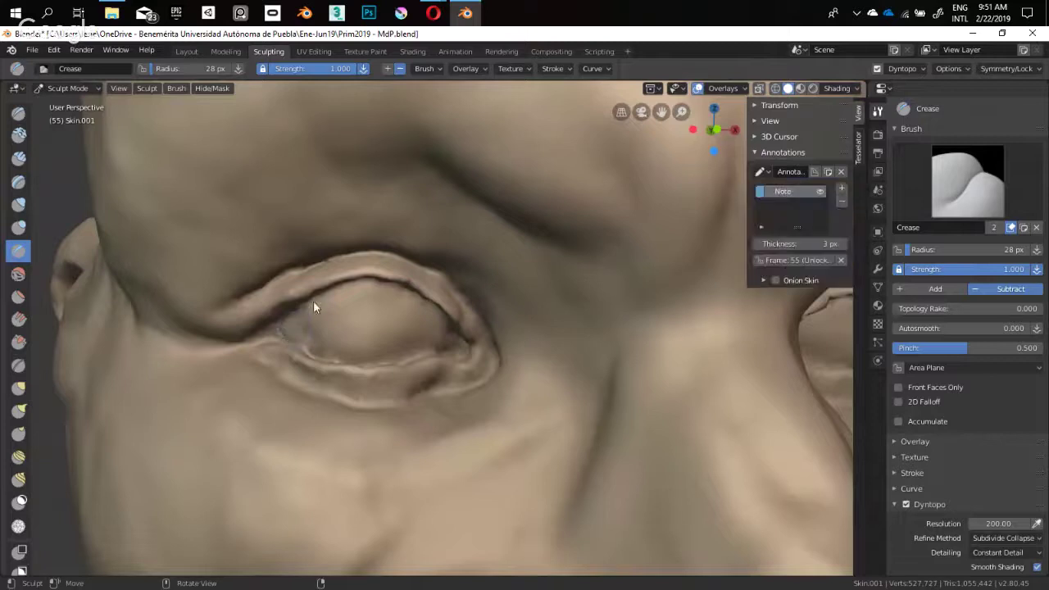
Sketch annotation strokes over the eyeball between the lids and delete the annotation layer
left_click_drag(323, 351, 328, 325)
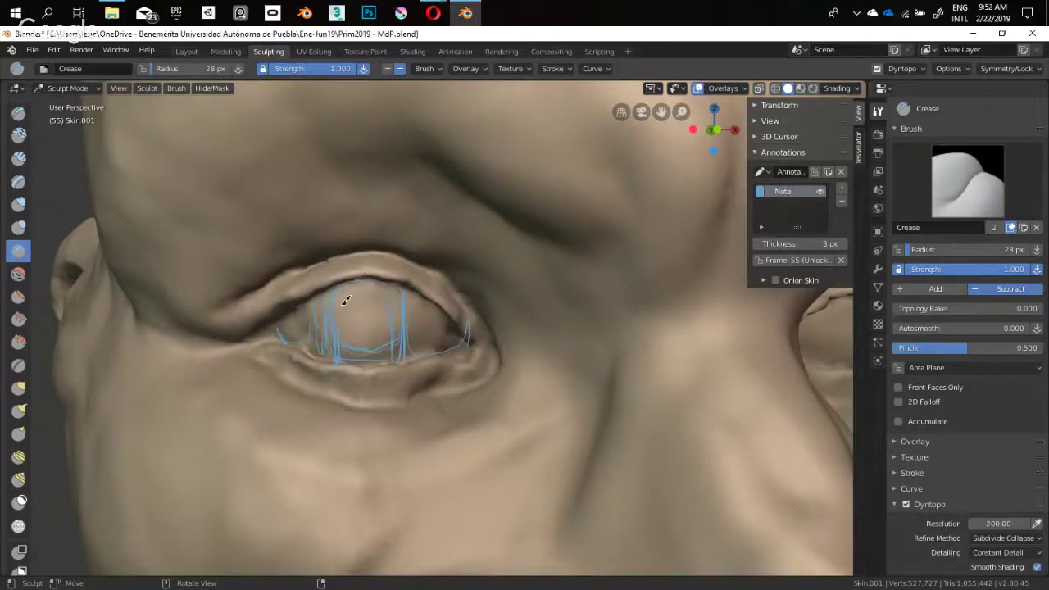
left_click_drag(283, 322, 312, 323)
left_click_drag(431, 304, 467, 325)
left_click(841, 202)
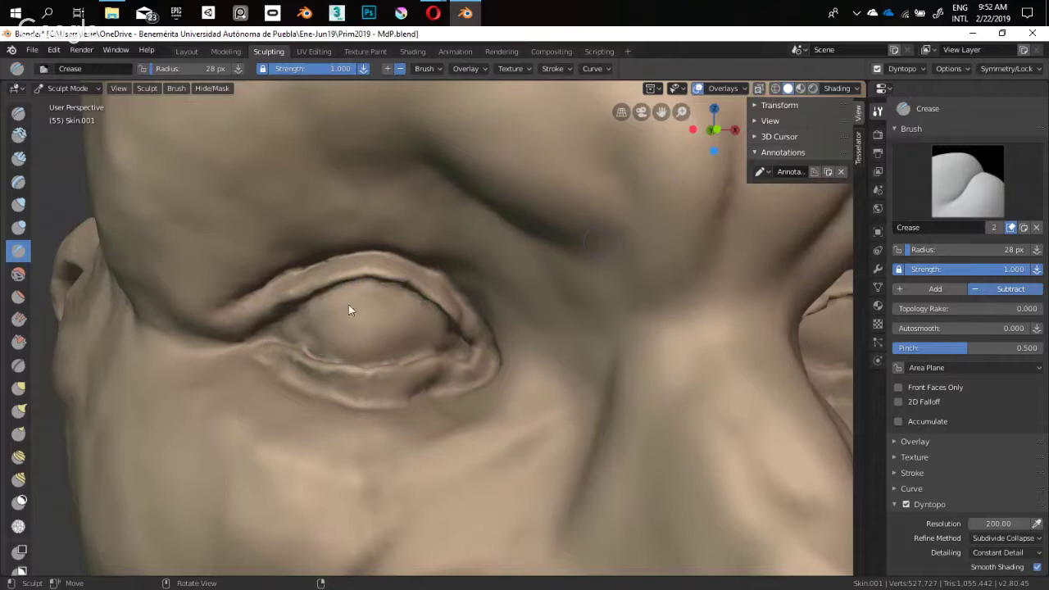
Carve the iris ring around the pupil into the eyeball with the Crease brush, using 27 px and 30 px radii
key("f")
left_click(328, 315)
mouse_move(332, 292)
left_mouse_down()
mouse_move(338, 347)
mouse_move(378, 308)
mouse_move(381, 339)
mouse_move(353, 333)
mouse_move(347, 311)
mouse_move(339, 321)
left_mouse_up()
key("f")
left_click(357, 333)
mouse_move(330, 281)
middle_mouse_down("ctrl")
mouse_move(292, 378)
mouse_move(403, 332)
middle_mouse_up("ctrl")
middle_click_drag(403, 332, 394, 279, "ctrl")
scroll(347, 304, "up", 5)
middle_click_drag(399, 320, 401, 252)
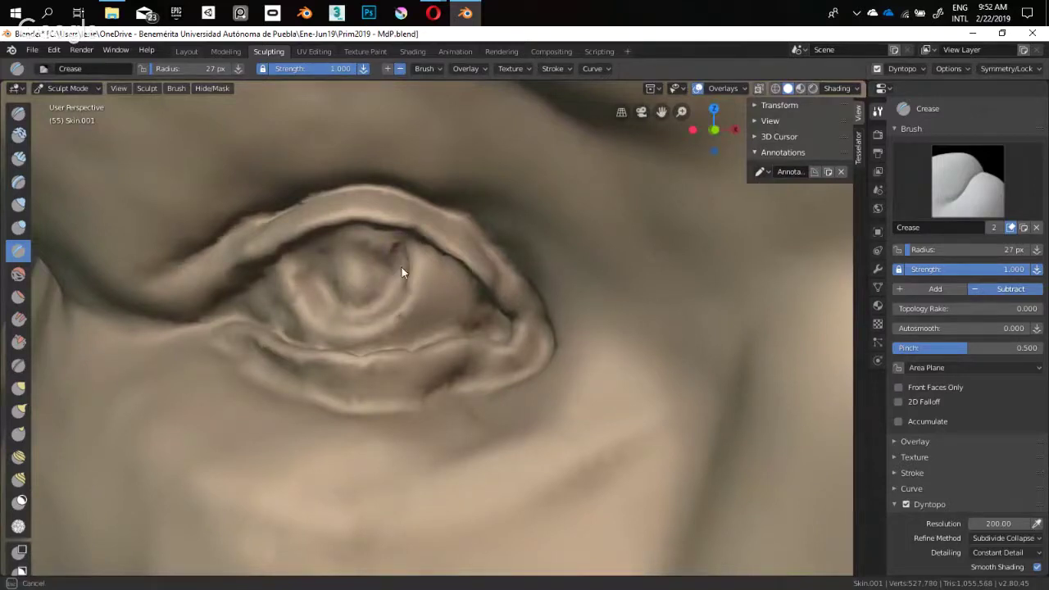
middle_click_drag(385, 310, 355, 281)
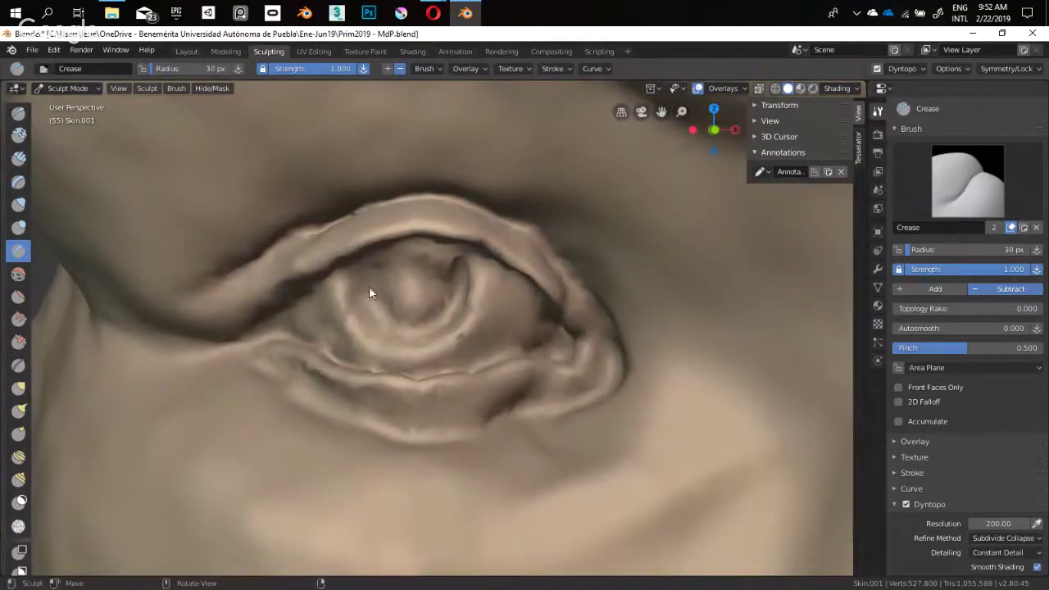
Fill out the iris area with the Clay Strips brush at 0.951 strength, using 35 px and 52 px radii
key("shift+space")
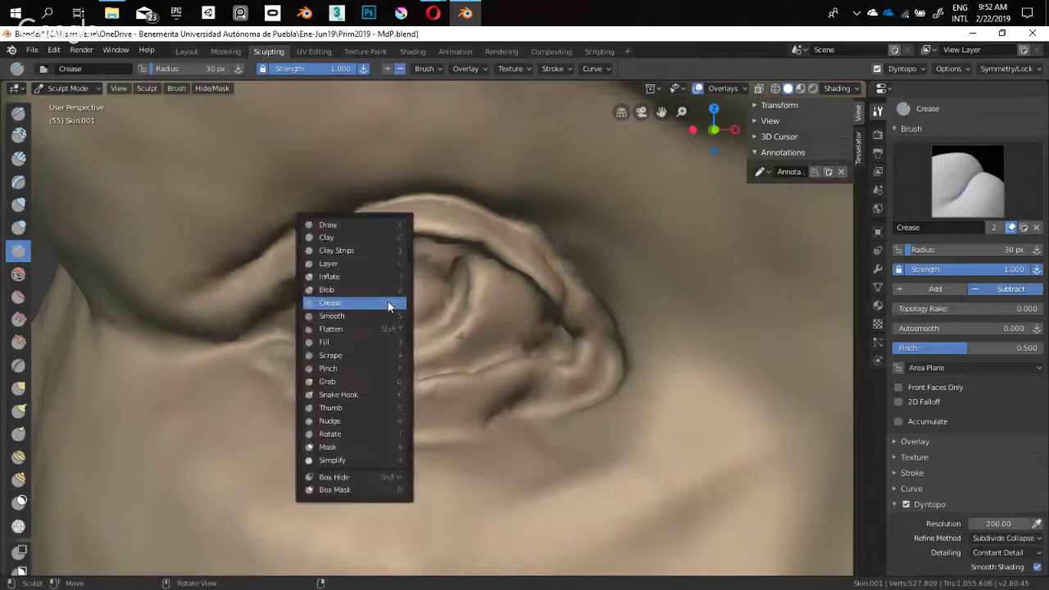
left_click(385, 251)
key("f")
left_click(387, 290)
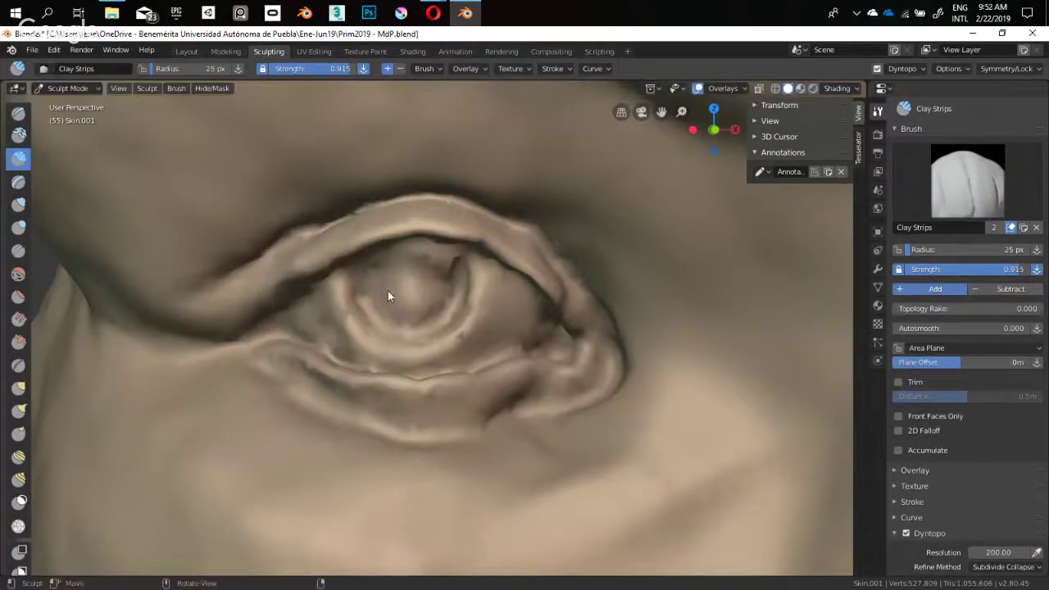
key("shift+f")
left_click(385, 286)
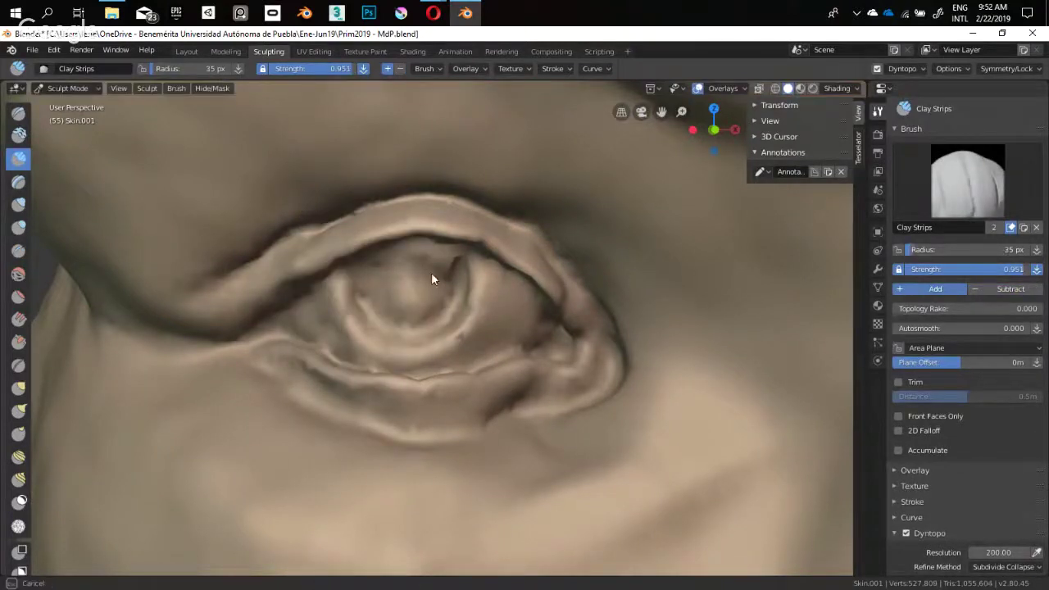
mouse_move(453, 295)
left_mouse_down()
mouse_move(421, 321)
mouse_move(450, 306)
left_mouse_up()
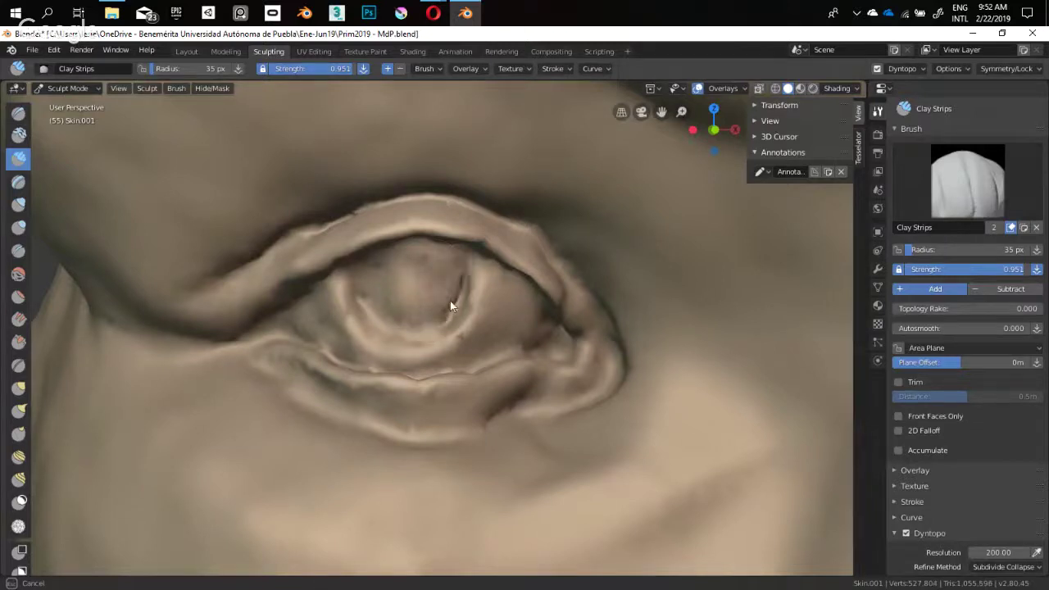
left_click_drag(377, 290, 415, 327)
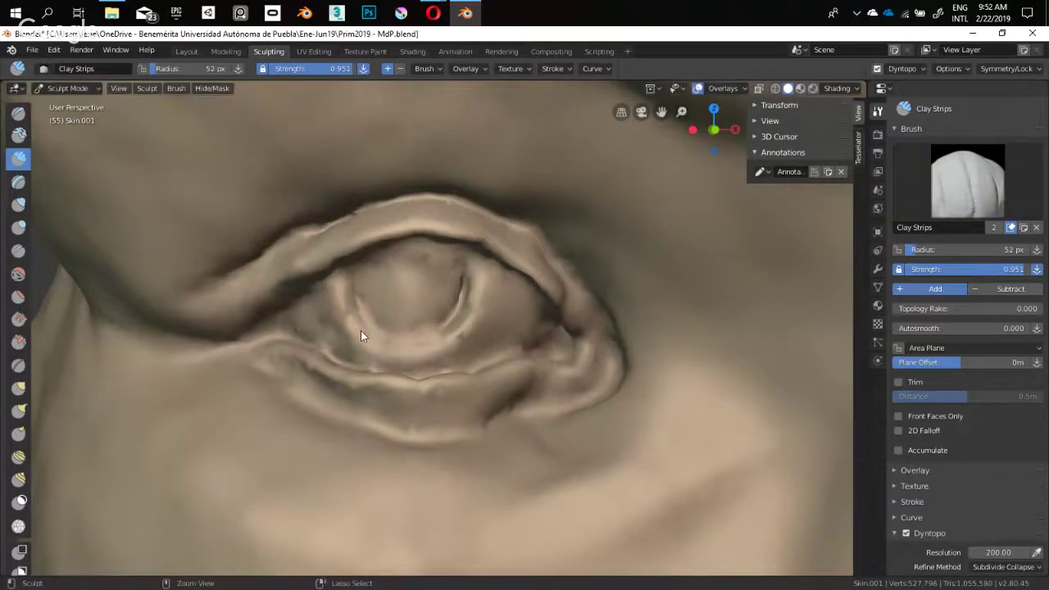
Recut the lower arc of the iris outline with the Crease brush at 31 px radius
mouse_move(360, 330)
middle_mouse_down()
mouse_move(536, 295)
mouse_move(398, 311)
mouse_move(434, 259)
mouse_move(414, 260)
middle_mouse_up()
key("shift+c")
key("f")
left_click(392, 262)
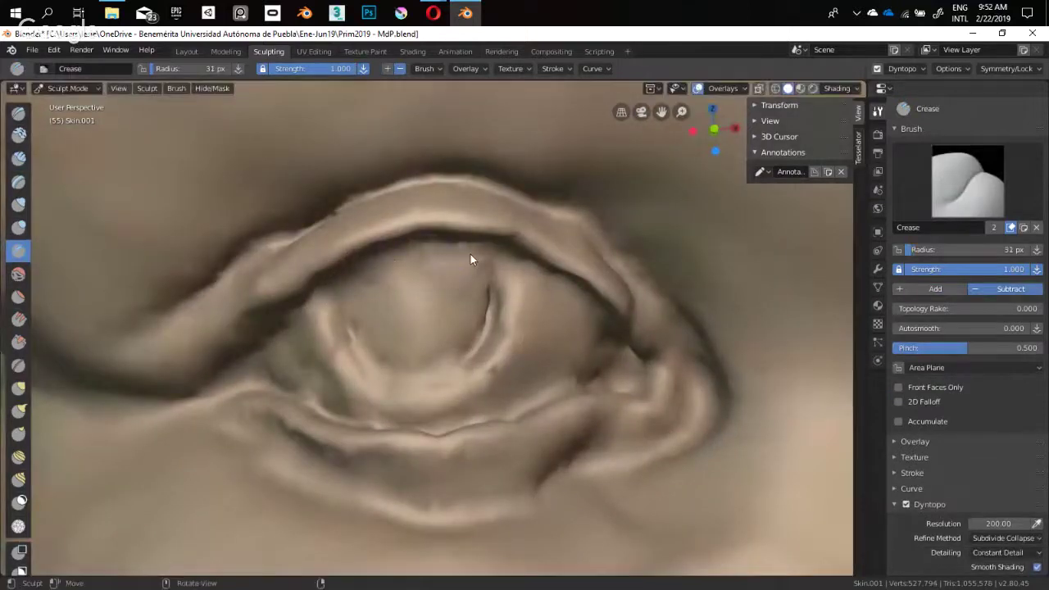
left_click_drag(425, 376, 416, 386)
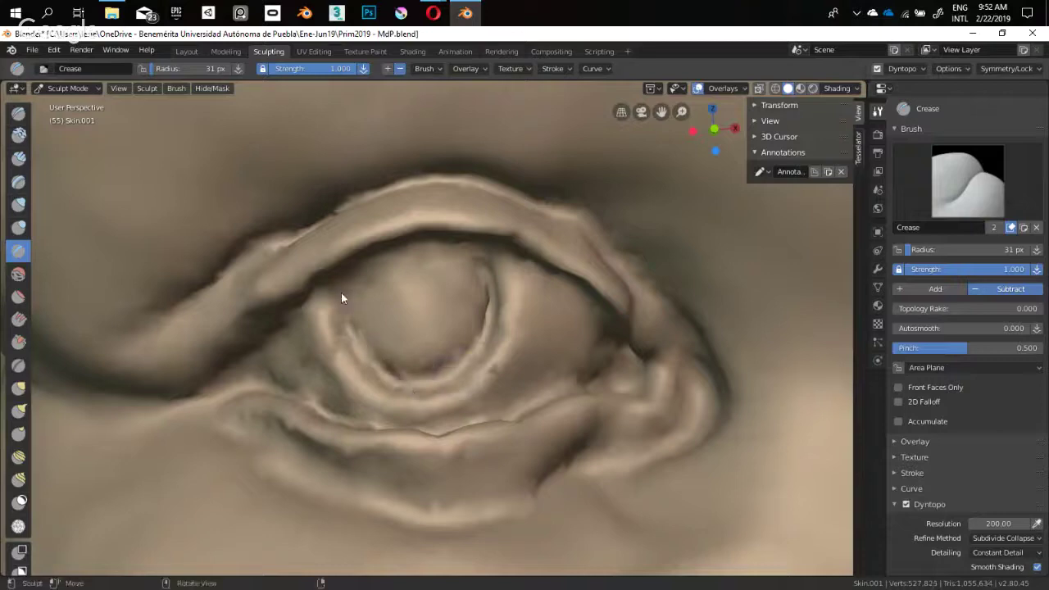
Examine the iris from the whole face, the side and close up, selecting the Clay Strips brush
scroll(369, 282, "down", 8)
scroll(541, 322, "down", 3)
middle_click_drag(541, 322, 460, 436)
middle_click_drag(397, 358, 428, 309)
scroll(443, 295, "up", 5)
key("shift+space")
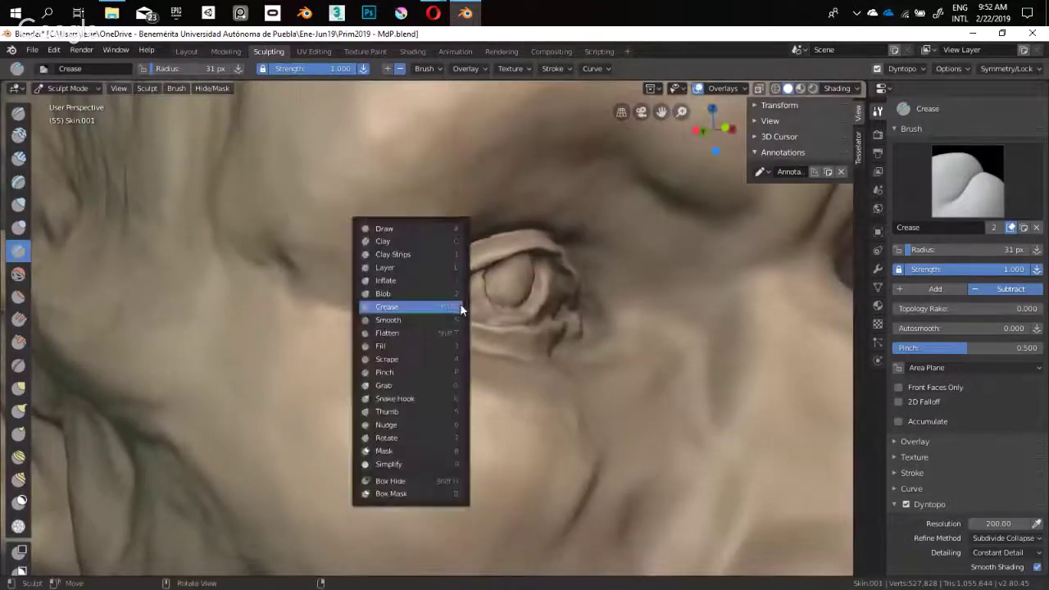
left_click(446, 253)
scroll(484, 273, "up", 4)
mouse_move(459, 267)
middle_mouse_down()
mouse_move(487, 272)
mouse_move(397, 336)
mouse_move(387, 299)
mouse_move(381, 346)
mouse_move(388, 333)
middle_mouse_up()
Return to the Crease brush at 31 px and extend both sides of the iris outline up to the upper eyelid
key("shift+c")
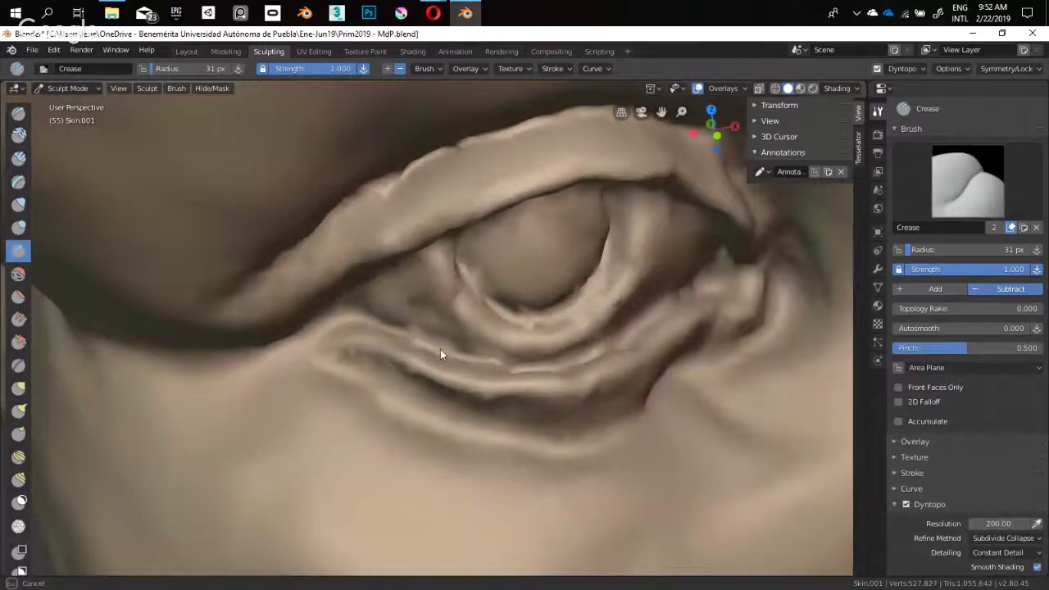
mouse_move(446, 351)
middle_mouse_down()
mouse_move(410, 342)
mouse_move(415, 304)
mouse_move(480, 311)
mouse_move(419, 302)
middle_mouse_up()
mouse_move(470, 255)
middle_mouse_down()
mouse_move(398, 339)
mouse_move(456, 288)
mouse_move(390, 281)
mouse_move(409, 312)
mouse_move(369, 288)
middle_mouse_up()
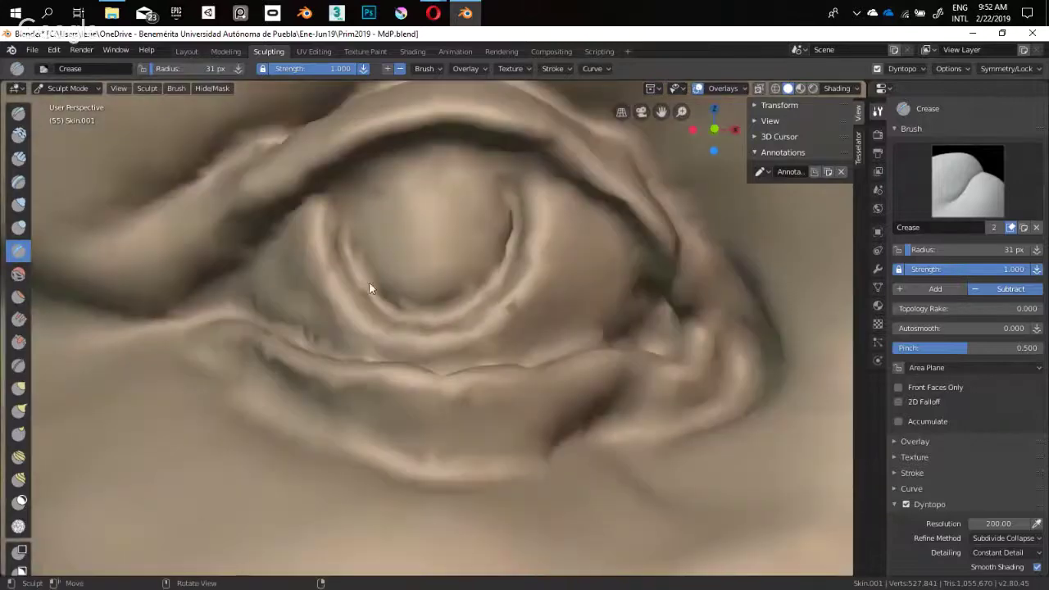
mouse_move(424, 336)
middle_mouse_down()
mouse_move(400, 357)
mouse_move(389, 337)
mouse_move(440, 331)
middle_mouse_up()
left_click_drag(467, 293, 467, 234)
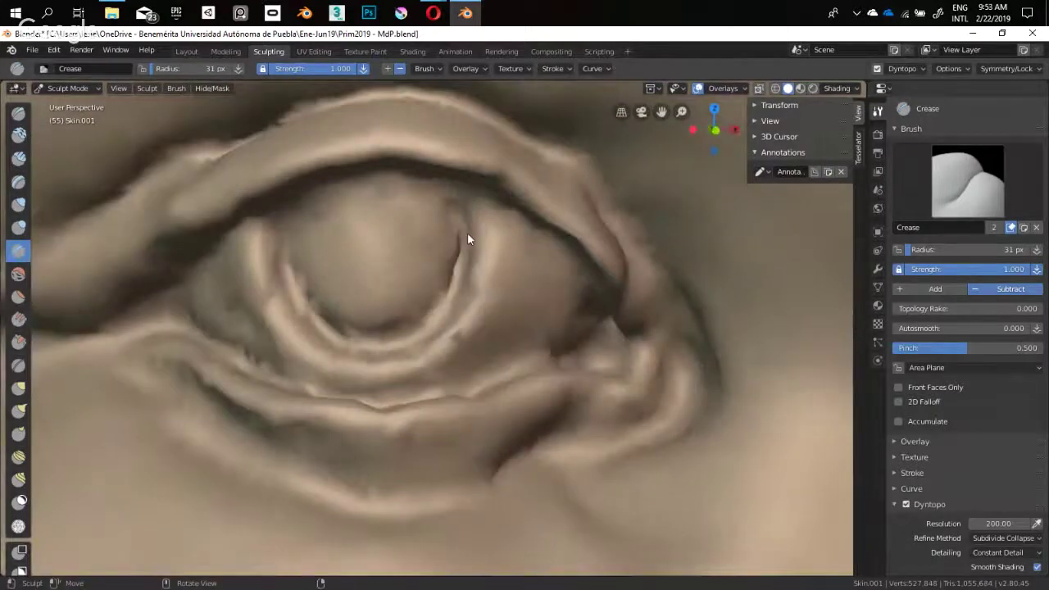
left_click_drag(434, 191, 427, 205)
middle_click_drag(426, 204, 476, 233, "shift")
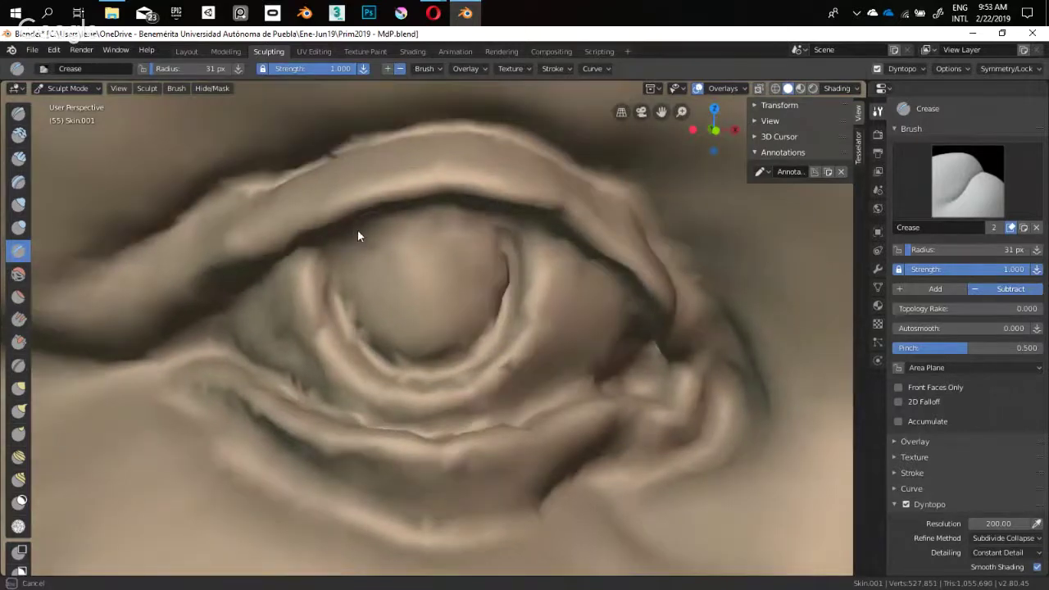
mouse_move(358, 229)
left_mouse_down()
mouse_move(339, 238)
mouse_move(331, 266)
left_mouse_up()
Enlarge the Crease brush and carve a circular pupil ring inside the iris, using radii including 81 px and 65 px
key("f")
left_click(424, 284)
key("shift+f")
left_click(385, 288)
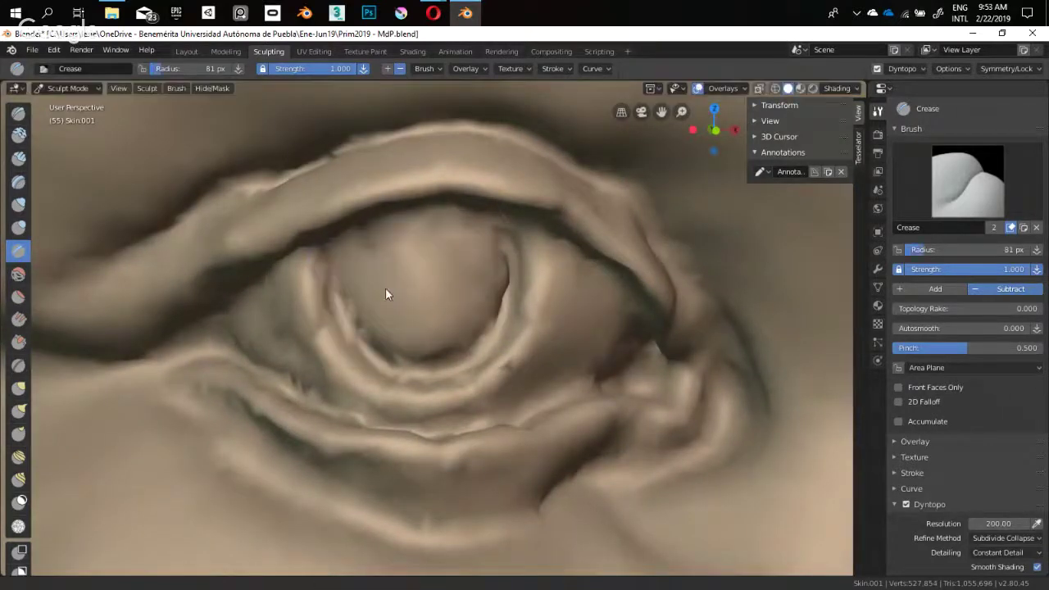
middle_click_drag(385, 287, 349, 279, "shift")
key("f")
left_click(384, 274)
mouse_move(382, 280)
left_mouse_down()
mouse_move(362, 284)
mouse_move(385, 288)
mouse_move(401, 263)
mouse_move(356, 258)
mouse_move(400, 243)
left_mouse_up()
key("f")
left_click(364, 281)
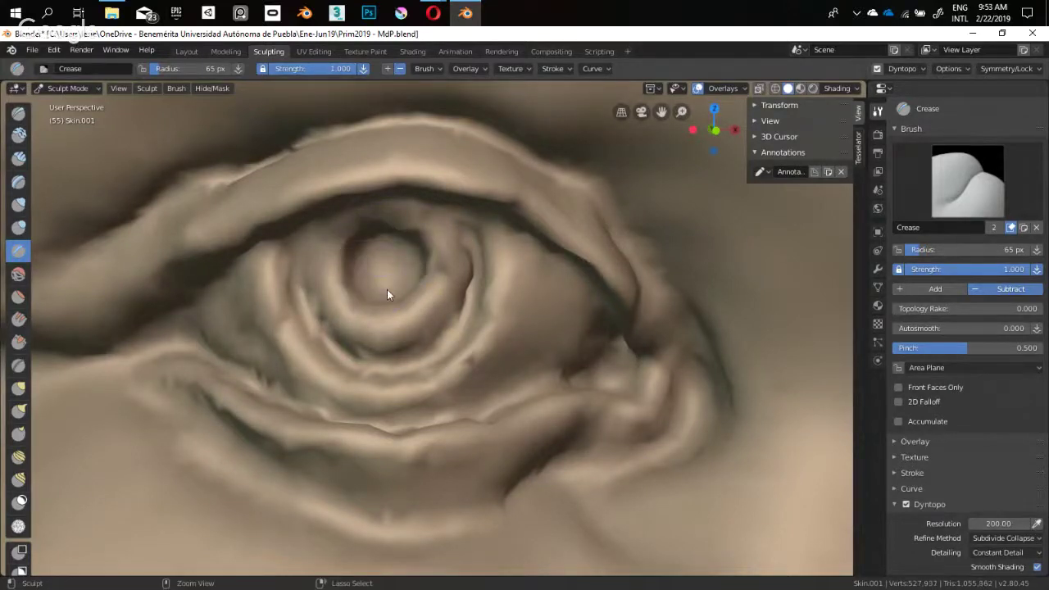
Build up the forehead forms with the Clay Strips brush at 65 px radius and 0.951 strength
scroll(386, 290, "down", 10)
mouse_move(376, 344)
middle_mouse_down()
mouse_move(379, 389)
mouse_move(372, 324)
middle_mouse_up()
scroll(374, 322, "down", 3)
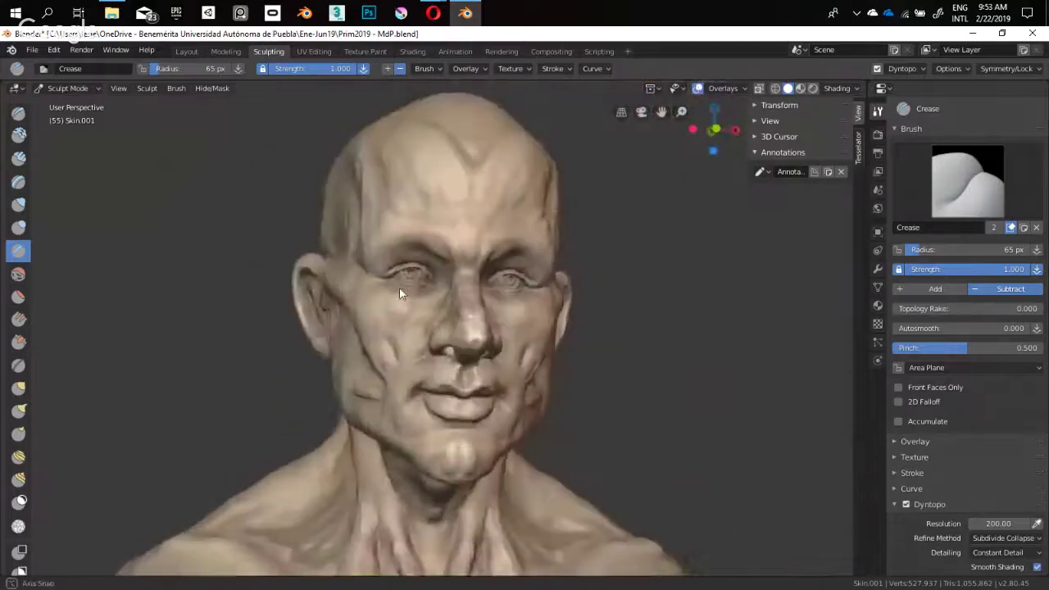
mouse_move(399, 288)
middle_mouse_down()
mouse_move(359, 303)
mouse_move(362, 372)
mouse_move(306, 339)
mouse_move(336, 344)
mouse_move(365, 325)
mouse_move(281, 305)
mouse_move(347, 262)
mouse_move(421, 244)
mouse_move(405, 274)
mouse_move(377, 281)
mouse_move(333, 272)
middle_mouse_up()
key("3")
scroll(379, 286, "up", 2)
mouse_move(399, 244)
middle_mouse_down()
mouse_move(401, 225)
mouse_move(446, 216)
mouse_move(441, 227)
middle_mouse_up()
mouse_move(441, 227)
left_mouse_down()
mouse_move(438, 249)
mouse_move(416, 224)
mouse_move(397, 251)
left_mouse_up()
mouse_move(397, 252)
middle_mouse_down()
mouse_move(372, 286)
mouse_move(462, 243)
mouse_move(505, 253)
mouse_move(454, 284)
middle_mouse_up()
scroll(504, 248, "down", 1)
scroll(454, 284, "up", 2)
left_click_drag(504, 171, 529, 205)
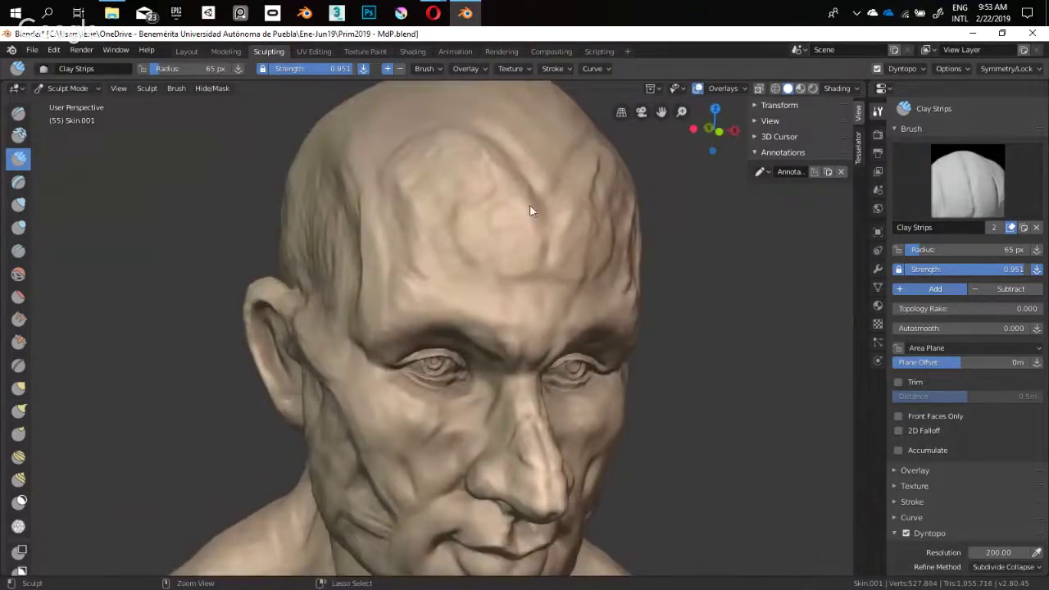
Reduce the Clay Strips radius to 46 px and enlarge it again while examining the cheeks and nose from both sides
mouse_move(449, 294)
middle_mouse_down()
mouse_move(337, 260)
mouse_move(352, 330)
mouse_move(339, 320)
mouse_move(318, 357)
mouse_move(366, 350)
middle_mouse_up()
key("bracketleft")
key("bracketleft")
key("bracketleft")
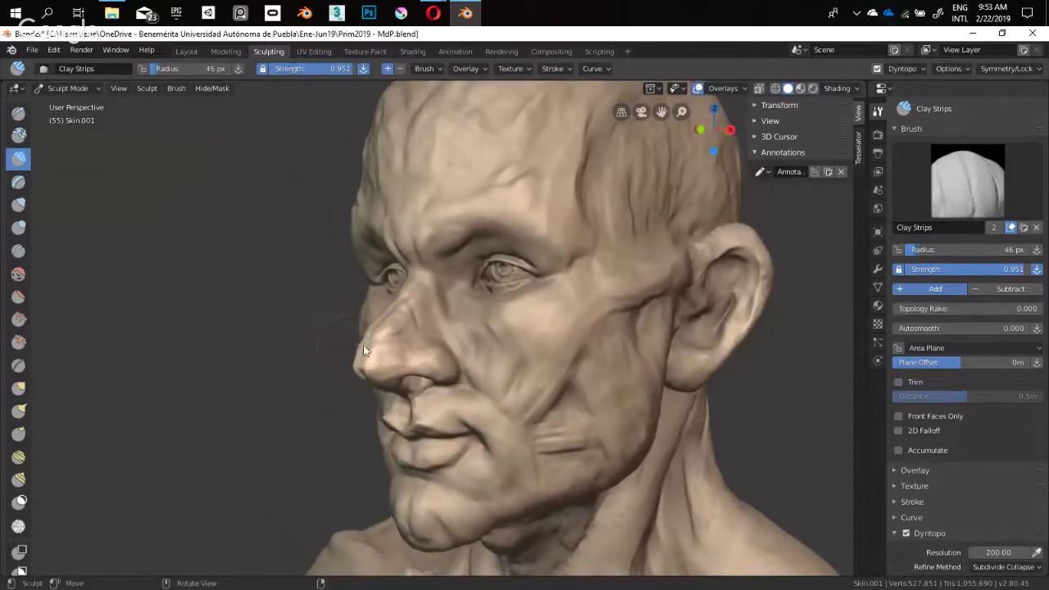
mouse_move(522, 327)
middle_mouse_down()
mouse_move(505, 316)
mouse_move(518, 323)
mouse_move(486, 372)
mouse_move(526, 364)
mouse_move(420, 302)
mouse_move(430, 338)
mouse_move(477, 306)
mouse_move(477, 331)
mouse_move(454, 351)
mouse_move(602, 365)
mouse_move(484, 337)
mouse_move(489, 354)
mouse_move(441, 374)
middle_mouse_up()
key("bracketright")
key("bracketright")
key("bracketright")
scroll(431, 340, "up", 2)
Define the fold around the nostril wing with the Crease brush at 48 px radius and strength 1.000
key("shift+c")
scroll(456, 353, "up", 4)
key("shift+f")
left_click(434, 369)
mouse_move(426, 360)
left_mouse_down()
mouse_move(444, 357)
mouse_move(424, 350)
left_mouse_up()
middle_click_drag(424, 350, 473, 331)
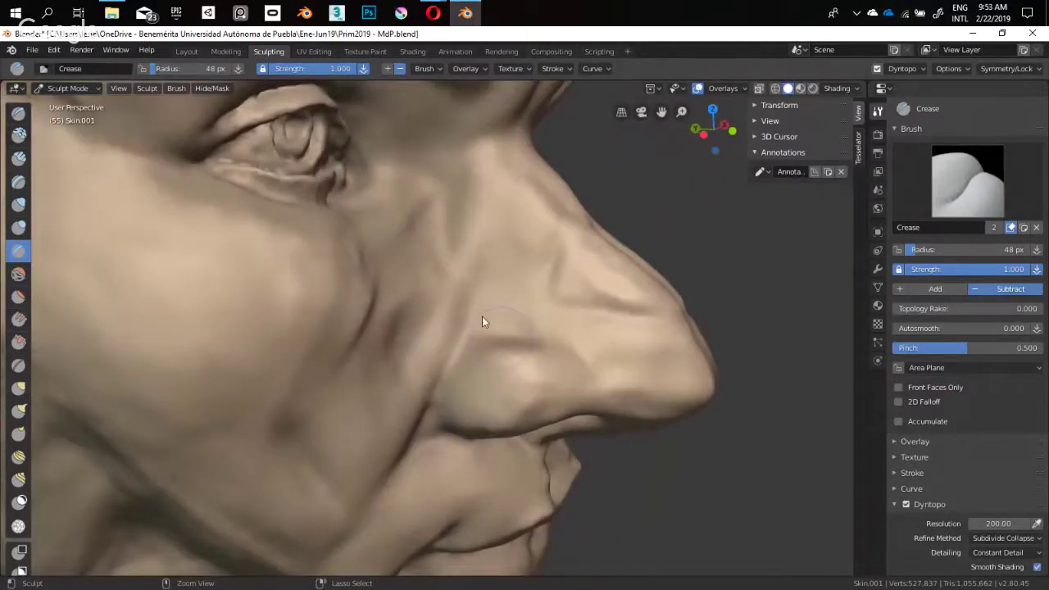
middle_click_drag(444, 342, 399, 359)
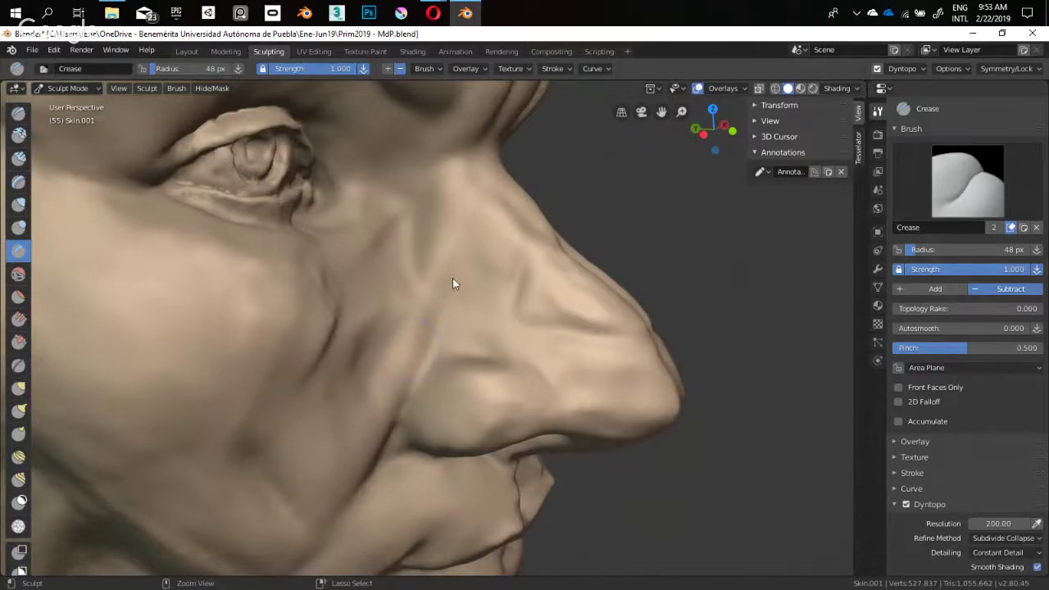
mouse_move(453, 283)
middle_mouse_down()
mouse_move(447, 340)
mouse_move(436, 332)
middle_mouse_up()
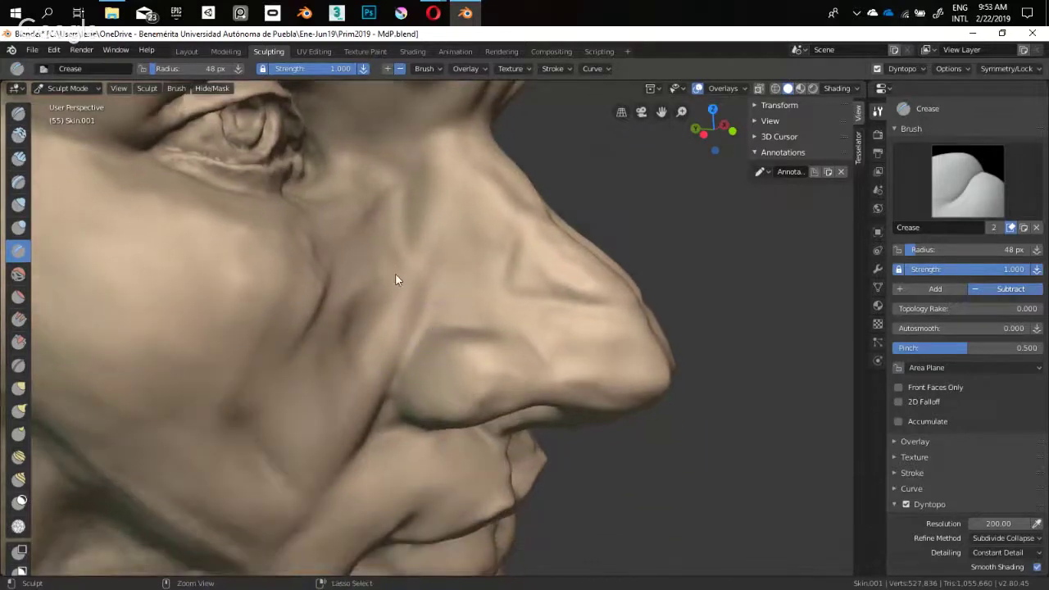
Refine the underside of the nose tip and the nostril area from below with the Crease brush
mouse_move(424, 394)
middle_mouse_down()
mouse_move(440, 374)
mouse_move(255, 382)
mouse_move(307, 386)
mouse_move(416, 338)
mouse_move(417, 349)
mouse_move(541, 342)
middle_mouse_up()
middle_click_drag(445, 365, 514, 275)
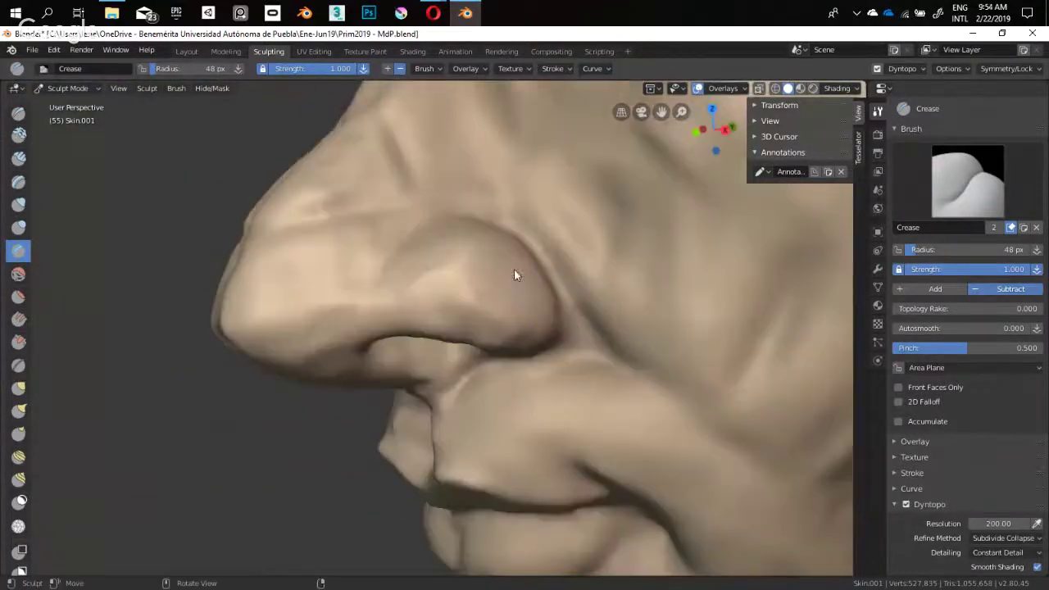
mouse_move(571, 308)
middle_mouse_down()
mouse_move(492, 374)
mouse_move(527, 369)
mouse_move(569, 330)
mouse_move(504, 326)
mouse_move(492, 356)
mouse_move(611, 262)
mouse_move(599, 307)
mouse_move(501, 266)
middle_mouse_up()
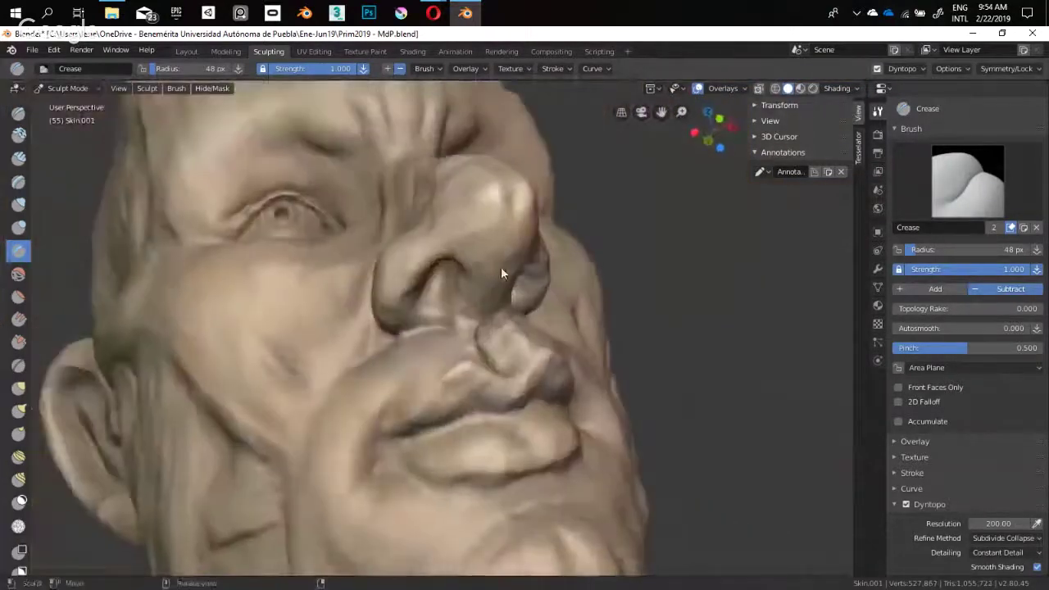
left_click_drag(501, 270, 506, 235)
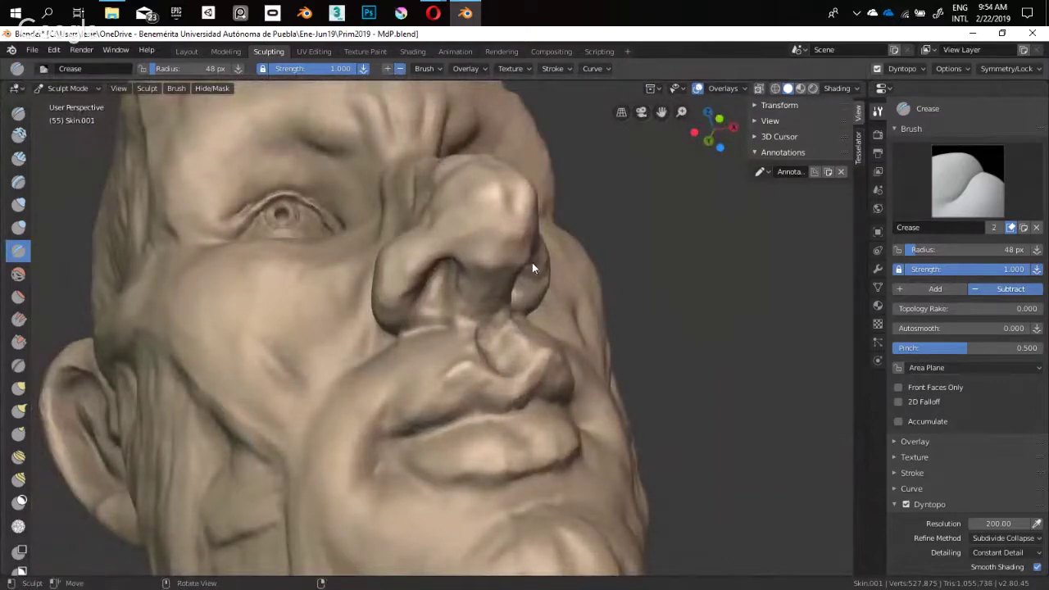
middle_click_drag(532, 268, 519, 269)
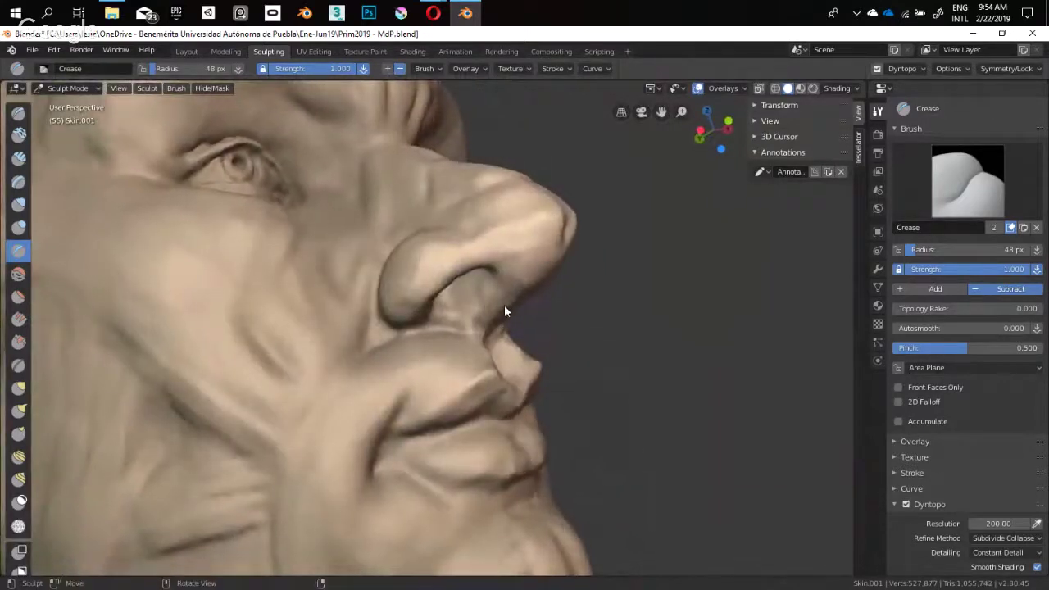
mouse_move(509, 312)
middle_mouse_down()
mouse_move(397, 333)
mouse_move(462, 318)
mouse_move(400, 296)
mouse_move(440, 283)
mouse_move(496, 320)
mouse_move(467, 295)
mouse_move(483, 266)
mouse_move(609, 277)
mouse_move(489, 265)
mouse_move(536, 300)
mouse_move(511, 268)
mouse_move(571, 283)
mouse_move(476, 292)
middle_mouse_up()
mouse_move(472, 245)
middle_mouse_down()
mouse_move(497, 277)
mouse_move(539, 398)
mouse_move(481, 315)
mouse_move(516, 265)
mouse_move(372, 345)
mouse_move(513, 324)
mouse_move(444, 279)
mouse_move(469, 236)
middle_mouse_up()
Carve the inner hollow of the ear with the Crease brush at 93 px radius
scroll(469, 235, "up", 5)
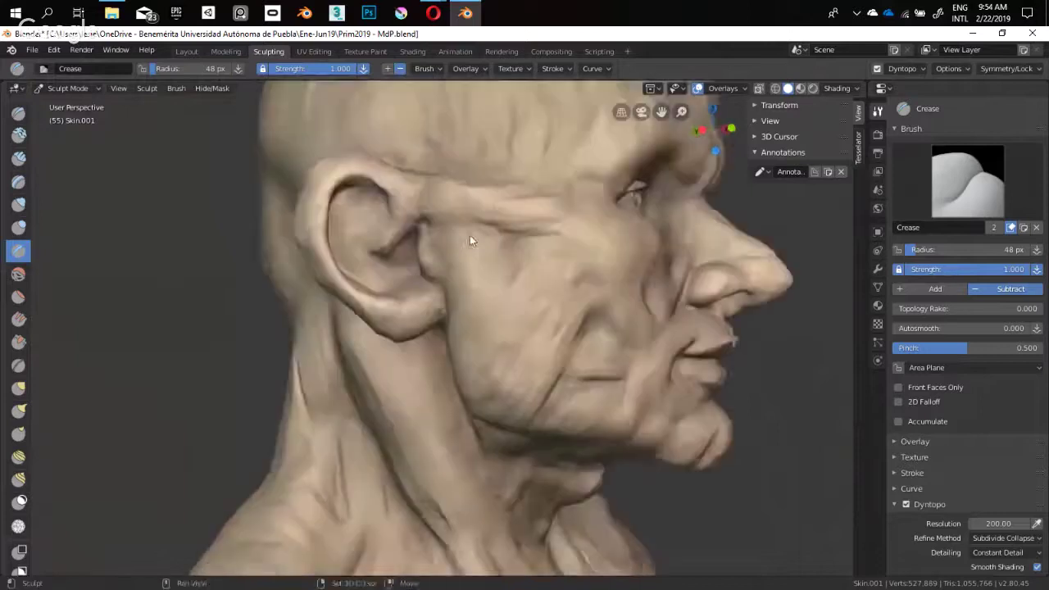
middle_click_drag(422, 281, 371, 250)
left_click_drag(381, 288, 379, 256)
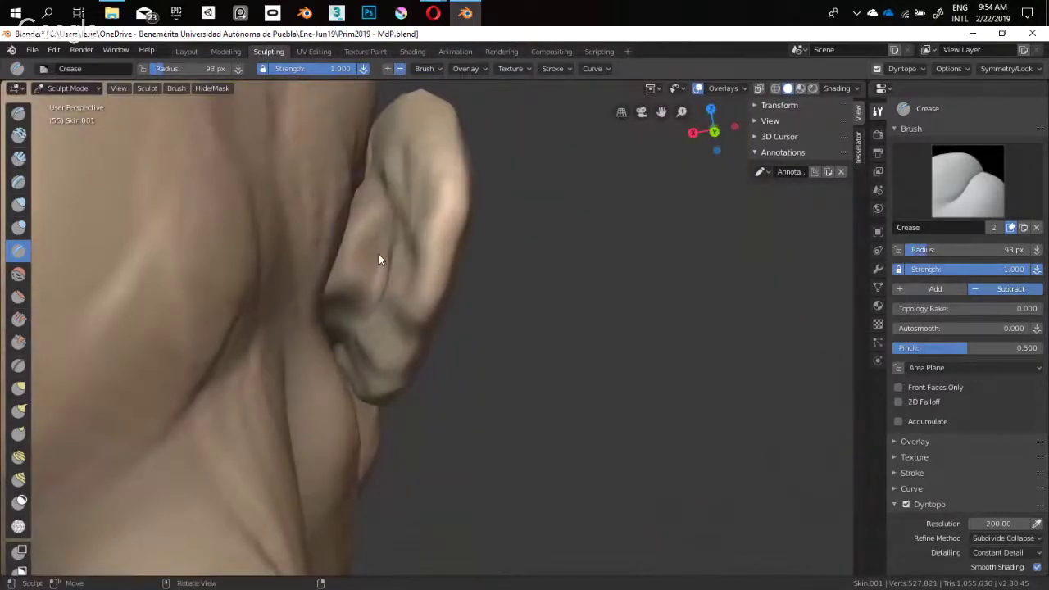
mouse_move(385, 320)
middle_mouse_down()
mouse_move(308, 328)
mouse_move(253, 290)
mouse_move(246, 330)
mouse_move(313, 288)
mouse_move(289, 282)
middle_mouse_up()
Deepen the groove inside the ear's outer rim toward the lobe, reducing the Crease radius to 68 px and 43 px
key("f")
left_click(435, 244)
middle_click_drag(435, 244, 426, 248)
key("f")
left_click(435, 245)
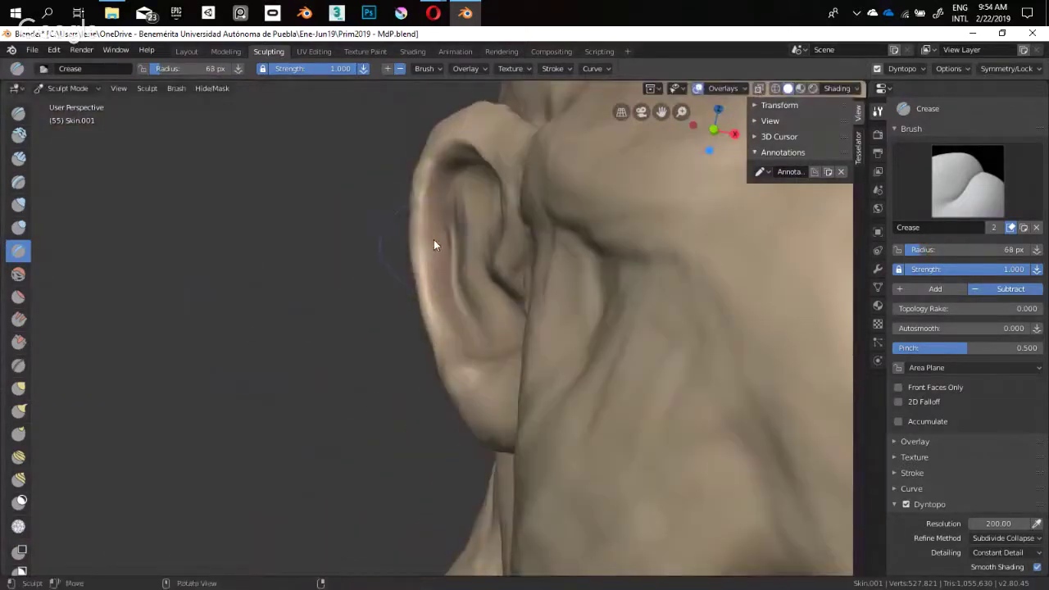
key("f")
left_click(432, 244)
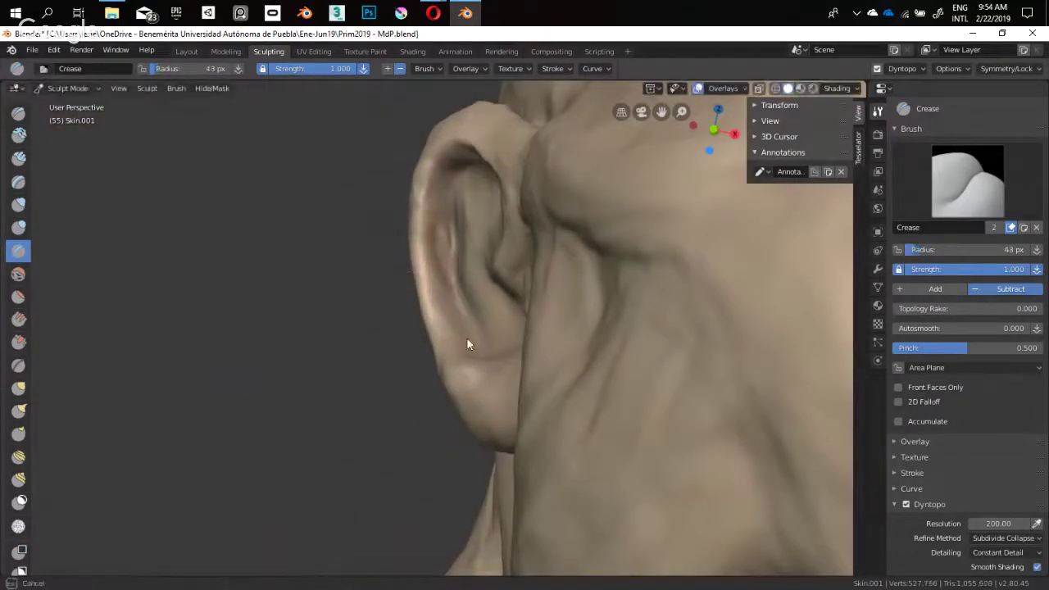
middle_click_drag(473, 329, 466, 305)
Reshape the lower rim and lobe of the ear with the Snake Hook brush at 102 px radius
key("k")
key("f")
left_click(430, 263)
middle_click_drag(428, 262, 434, 250)
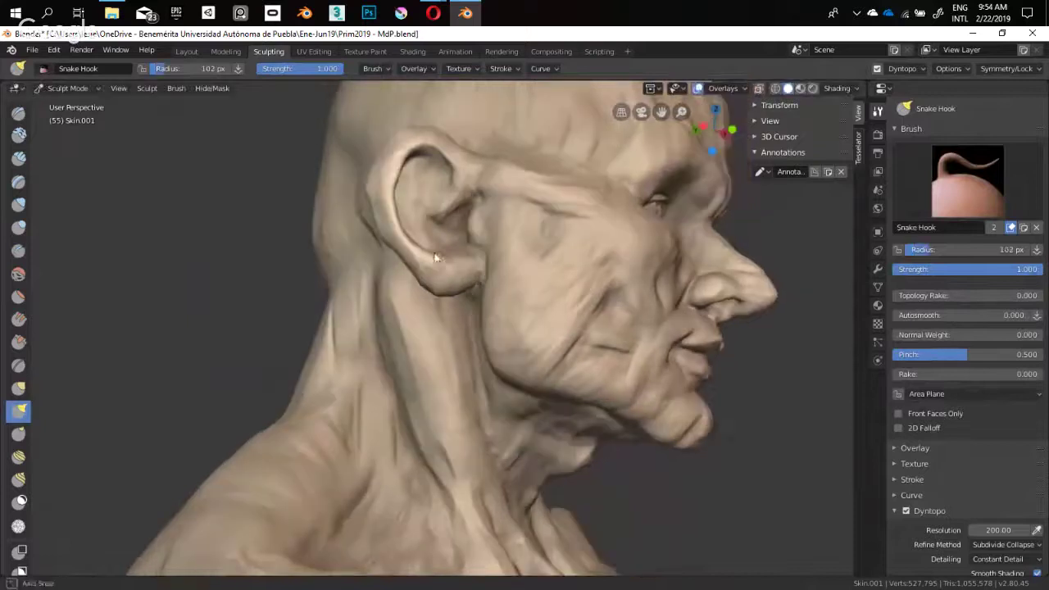
left_click_drag(414, 271, 417, 271)
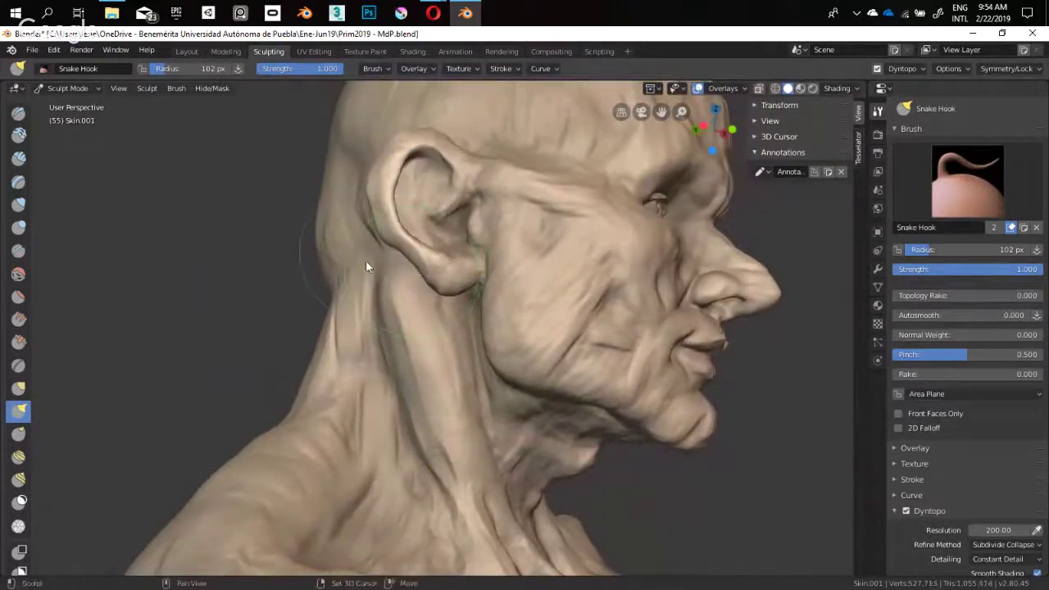
mouse_move(368, 265)
middle_mouse_down()
mouse_move(375, 393)
mouse_move(396, 292)
mouse_move(376, 295)
middle_mouse_up()
Adjust the ear's back contour with the Snake Hook brush, reducing its radius to 83 px, 68 px and 48 px
key("bracketleft")
key("bracketleft")
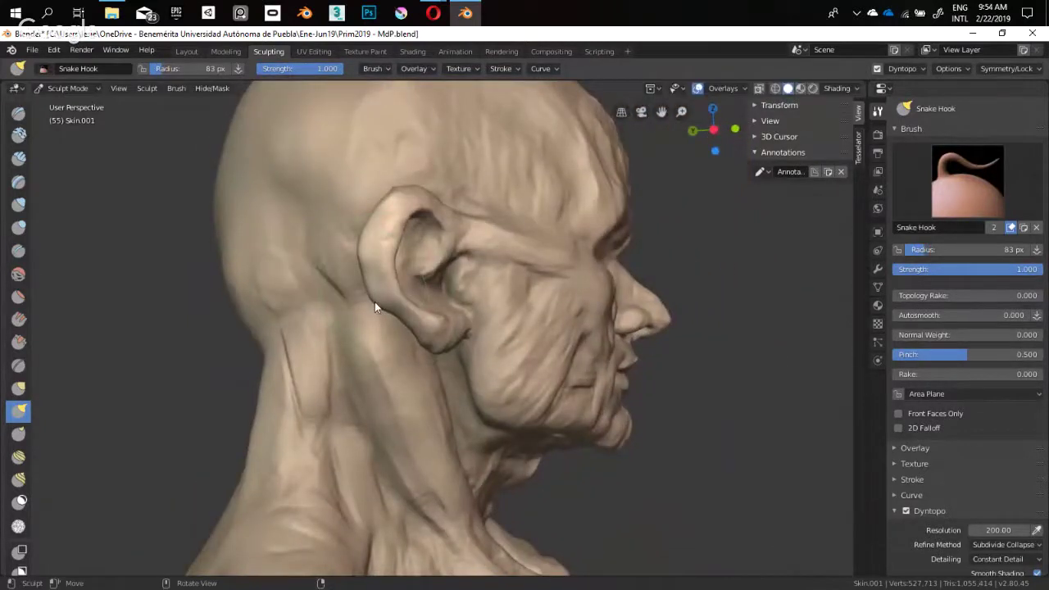
key("f")
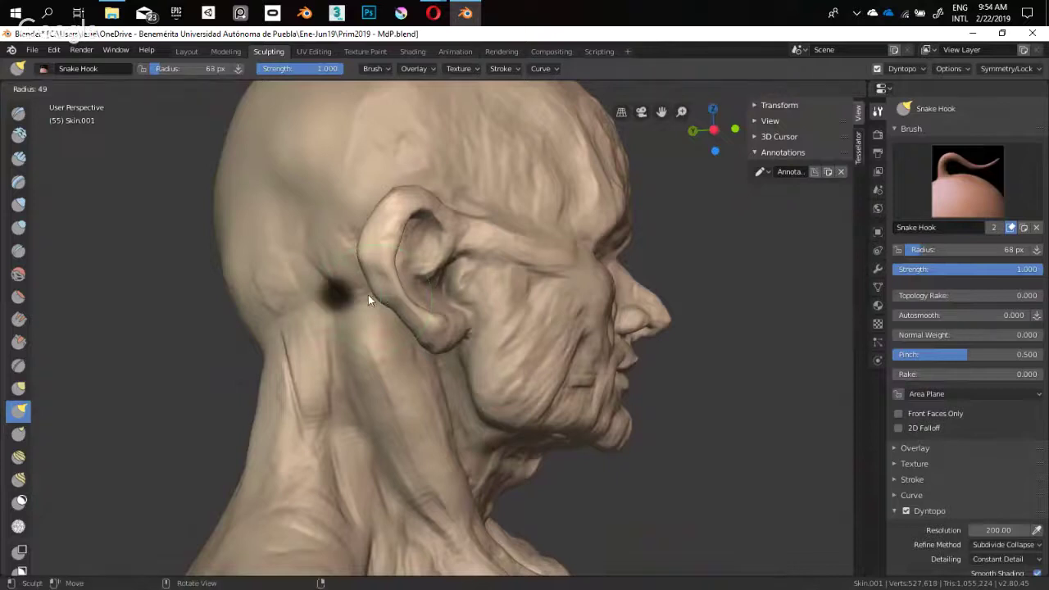
left_click(373, 295)
middle_click_drag(387, 297, 429, 357)
scroll(421, 289, "up", 3)
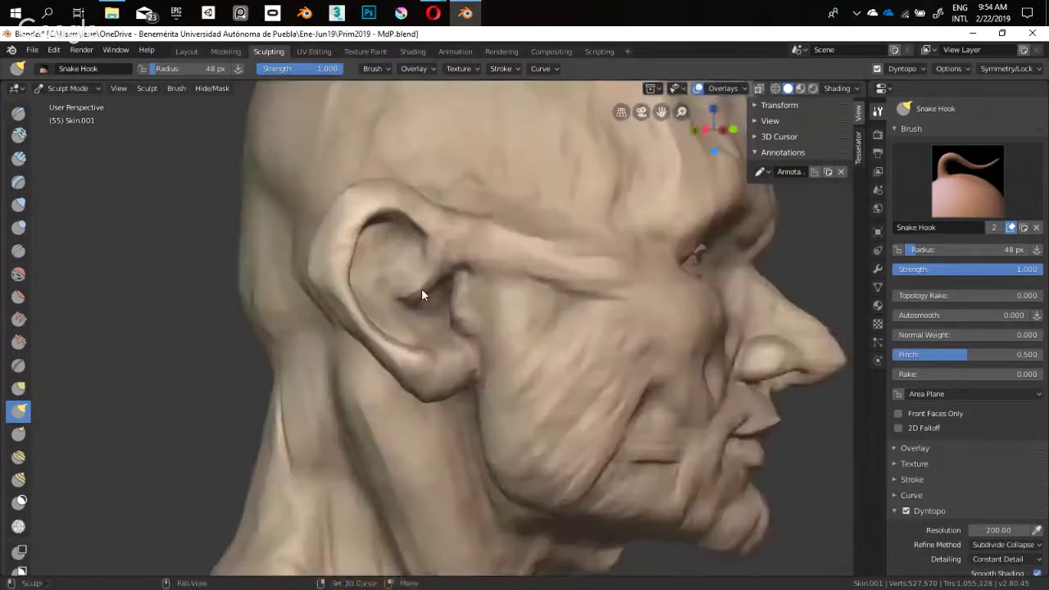
Switch to the Crease brush and sketch an annotation line along the inner edge of the ear's rim
key("shift+c")
middle_click_drag(420, 290, 433, 322, "shift")
key("d")
mouse_move(433, 390)
left_mouse_down()
mouse_move(366, 347)
mouse_move(441, 271)
mouse_move(435, 322)
left_mouse_up()
Recolor the annotation layer bright green so the ear sketch line stands out from the skin
left_click(761, 192)
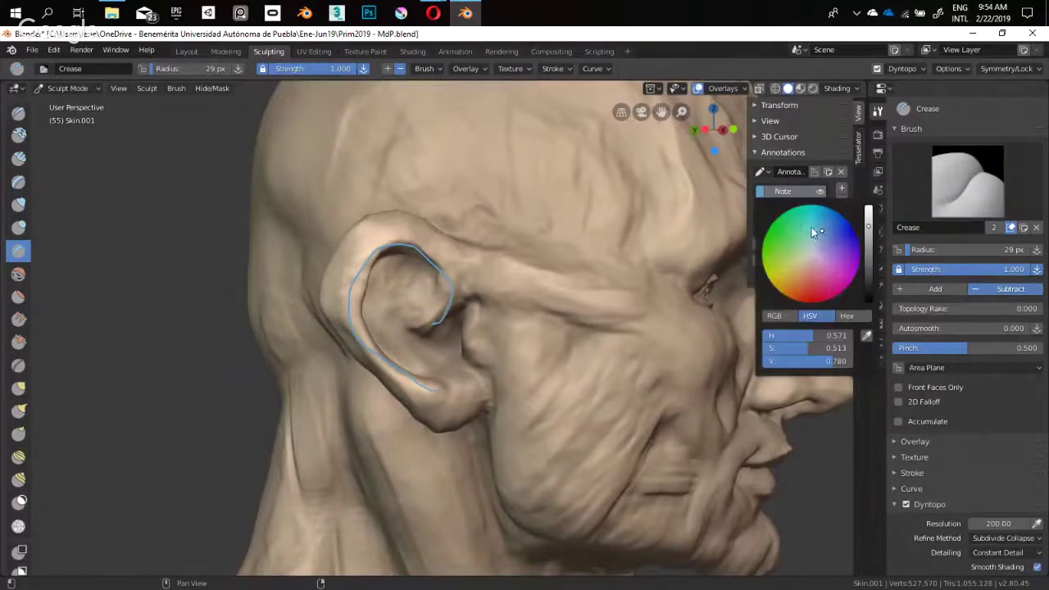
left_click_drag(870, 221, 868, 205)
mouse_move(818, 236)
left_mouse_down()
mouse_move(811, 254)
mouse_move(826, 273)
left_mouse_up()
left_click(761, 192)
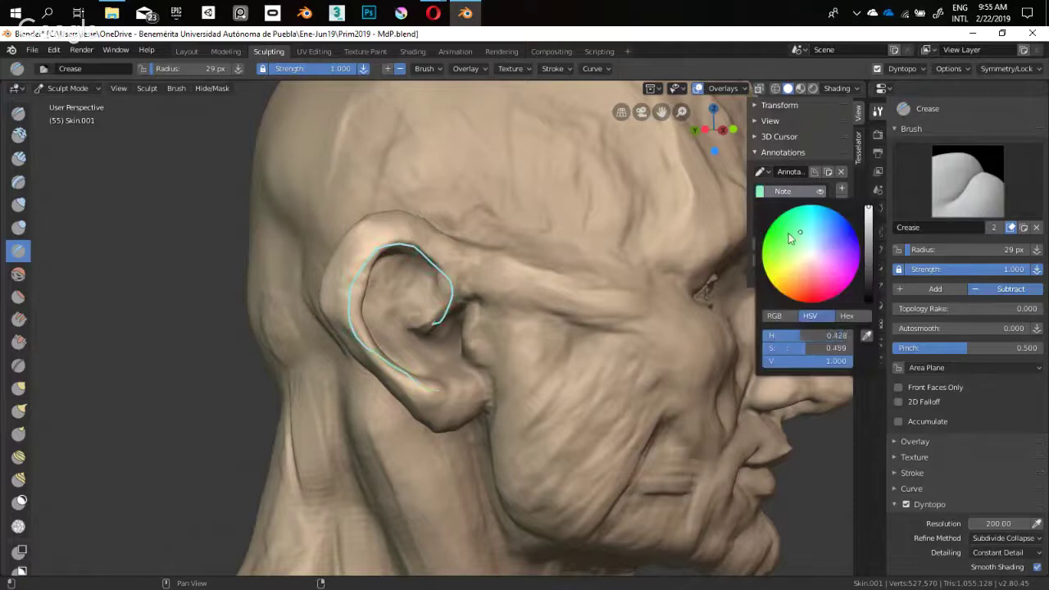
left_click_drag(788, 233, 774, 270)
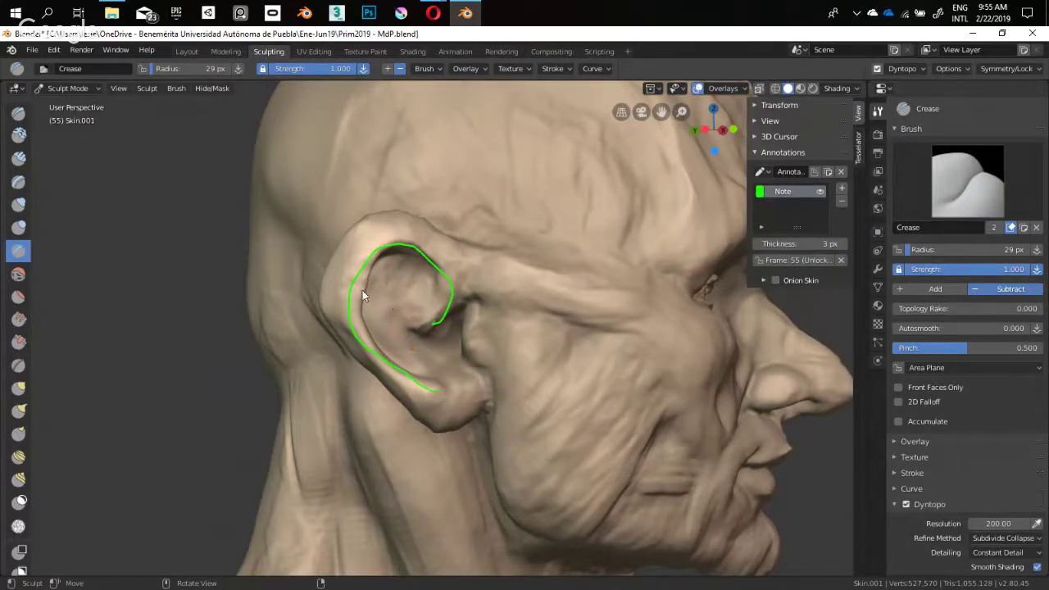
Switch to the Opera browser, search Google Images for "ear" and open the "Home Remedies: Cleaning out the earwax" photo
mouse_move(432, 13)
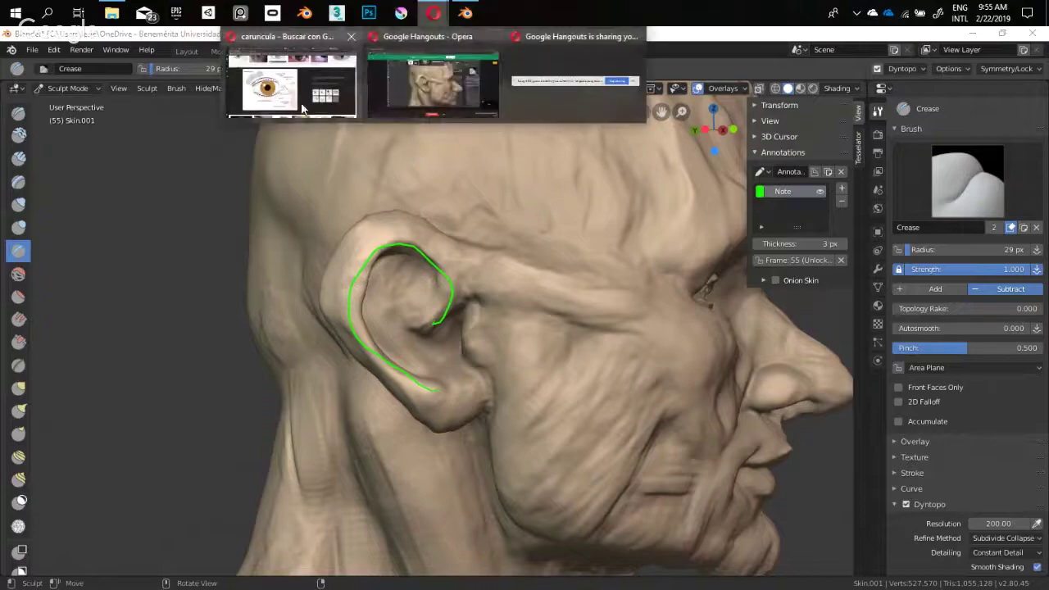
left_click(301, 109)
key("ctrl+l")
type("ear")
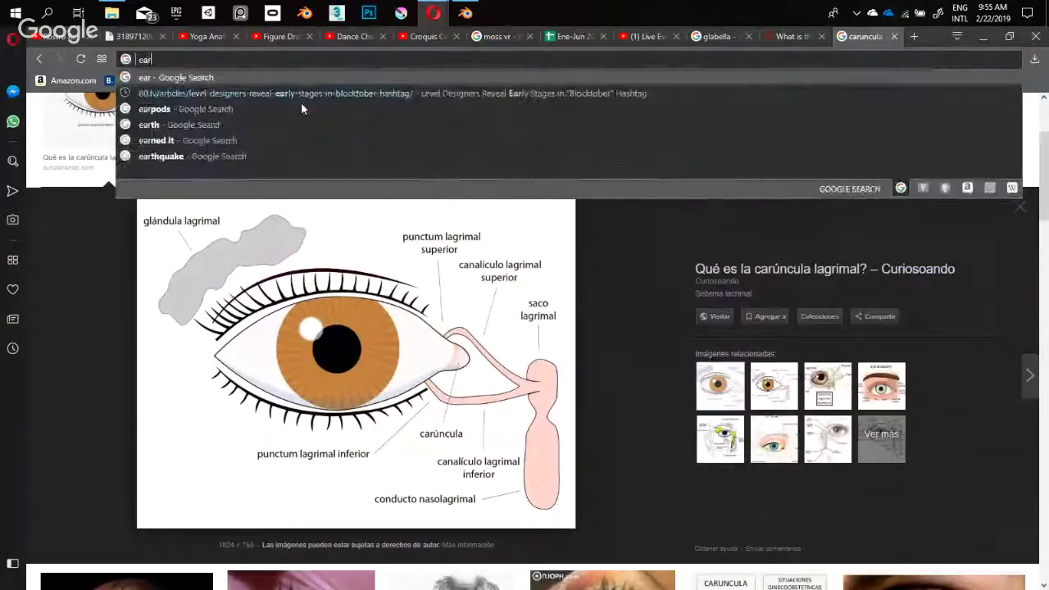
key("Return")
left_click(184, 152)
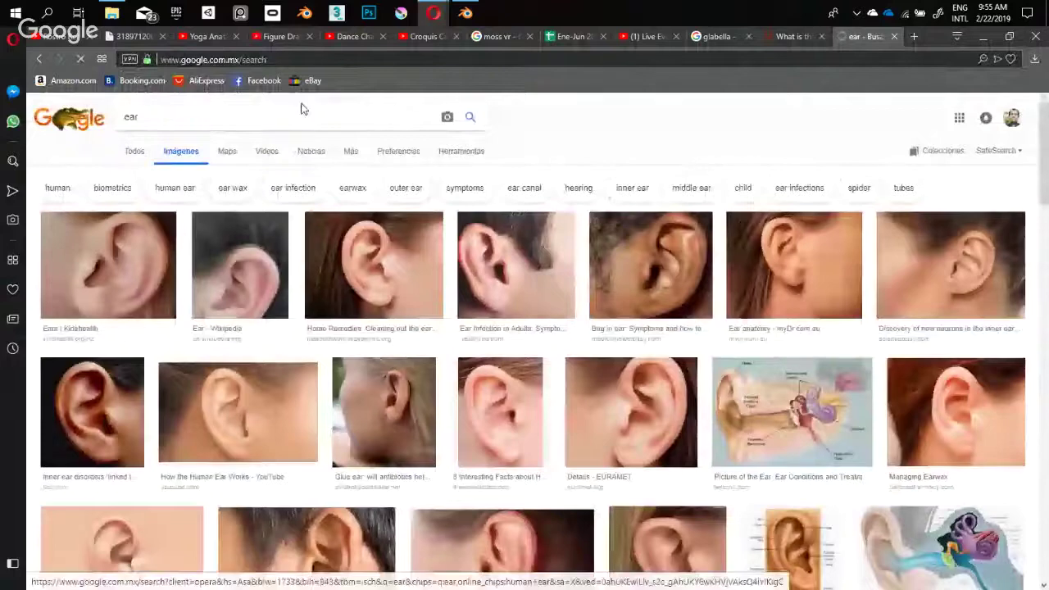
left_click(374, 264)
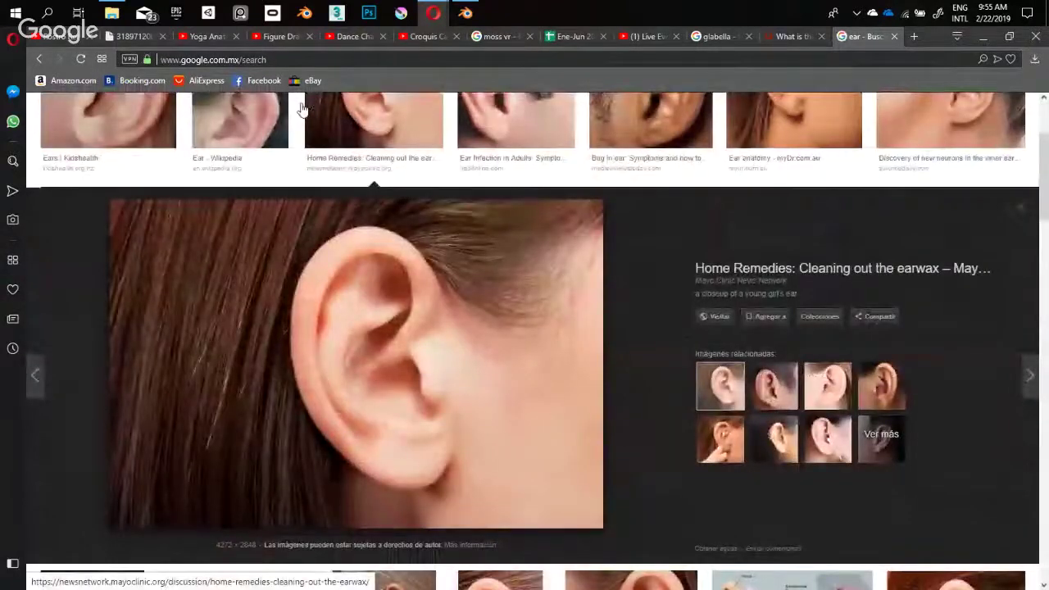
Return to Blender, sketch the ear's inner folds as annotation lines and delete the annotation layer
key("alt+Tab")
mouse_move(419, 291)
left_mouse_down()
mouse_move(394, 331)
mouse_move(423, 361)
mouse_move(461, 358)
left_mouse_up()
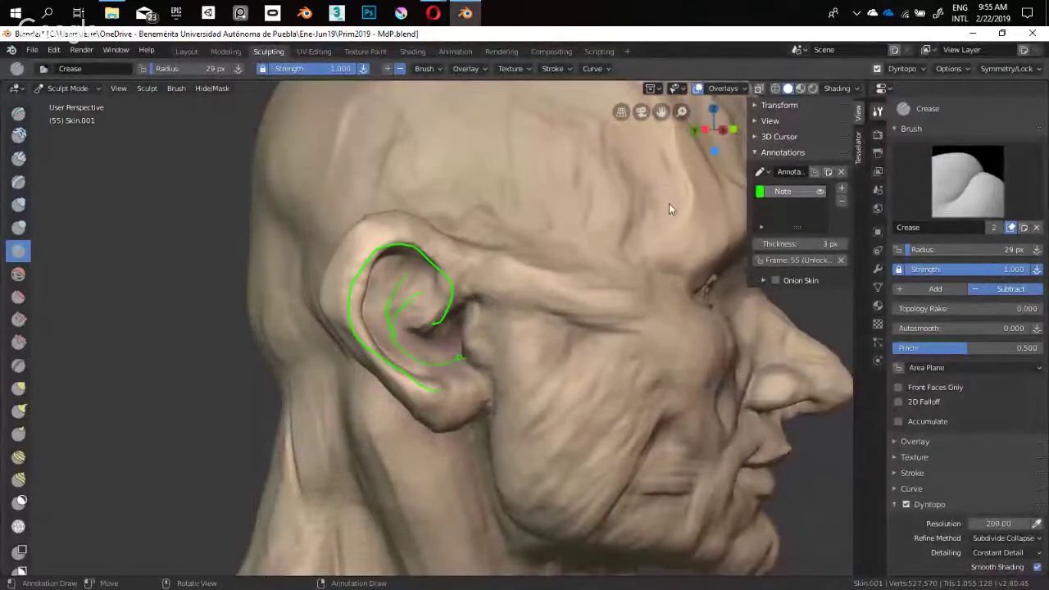
left_click(841, 200)
Deepen the groove beneath the ear's upper back rim with the Crease brush at 86 px radius
scroll(426, 313, "up", 2)
mouse_move(444, 311)
middle_mouse_down()
mouse_move(494, 423)
mouse_move(341, 352)
mouse_move(374, 363)
mouse_move(263, 327)
mouse_move(328, 342)
mouse_move(395, 311)
middle_mouse_up()
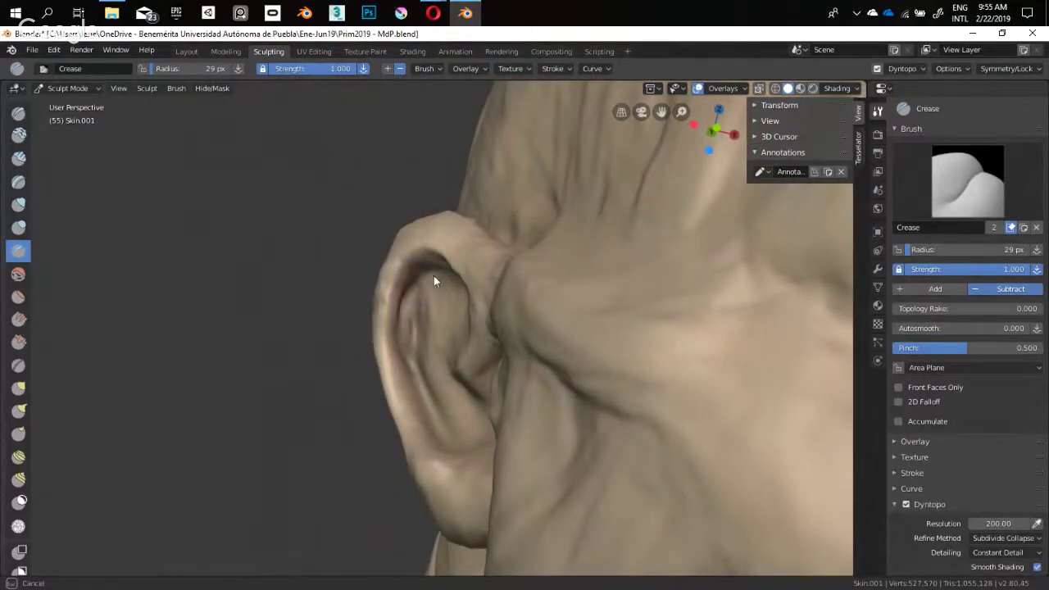
middle_click_drag(433, 275, 381, 290)
key("f")
left_click(414, 288)
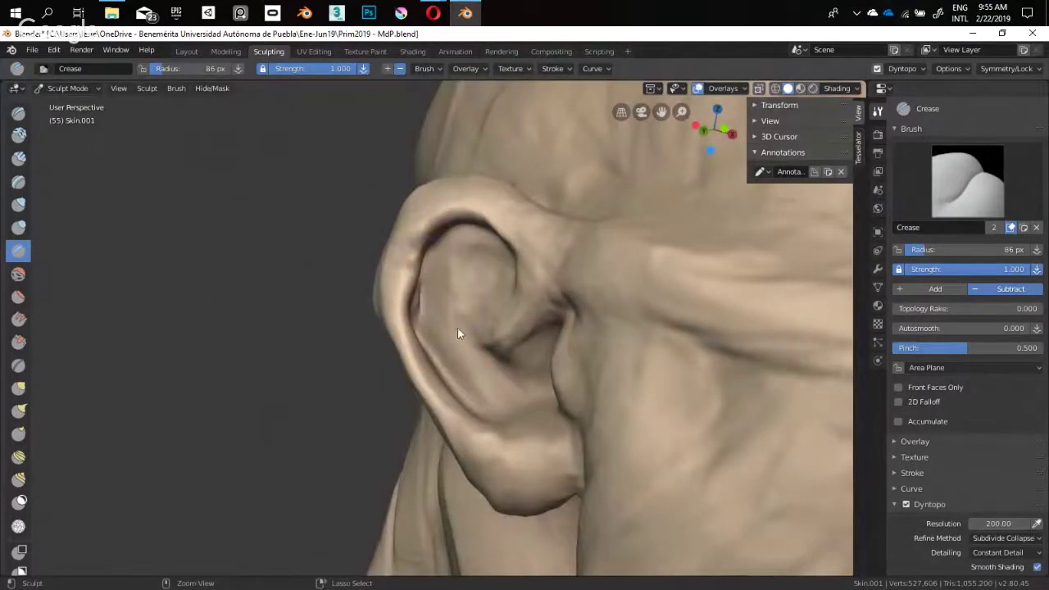
Reshape the inner edge of the ear's back rim with the Snake Hook brush at 86 px, and enlarge its radius to 114 px
key("k")
mouse_move(388, 299)
middle_mouse_down()
mouse_move(421, 296)
mouse_move(412, 273)
middle_mouse_up()
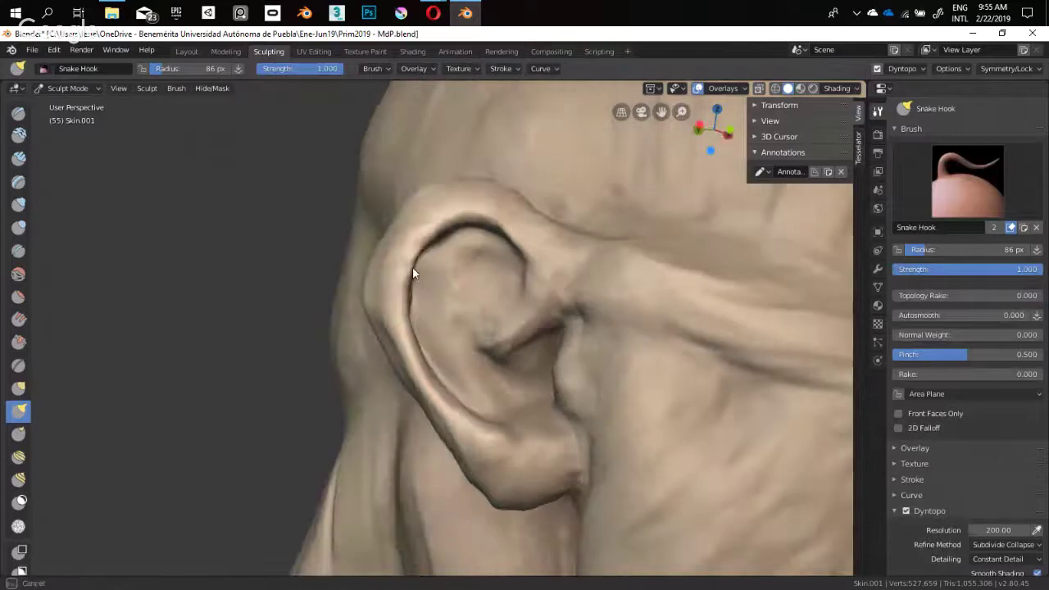
left_click_drag(413, 267, 403, 271)
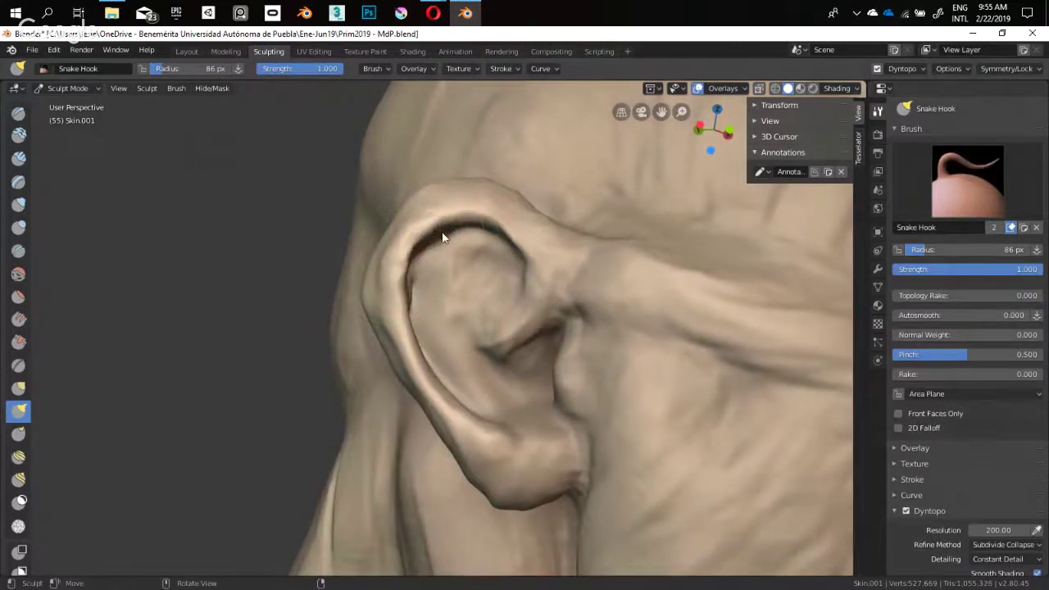
mouse_move(442, 238)
middle_mouse_down()
mouse_move(300, 341)
mouse_move(374, 297)
mouse_move(464, 317)
mouse_move(431, 304)
middle_mouse_up()
key("f")
left_click(382, 288)
Switch to the Clay Strips brush with a 48 px radius and 0.951 strength
key("shift+c")
key("shift+space")
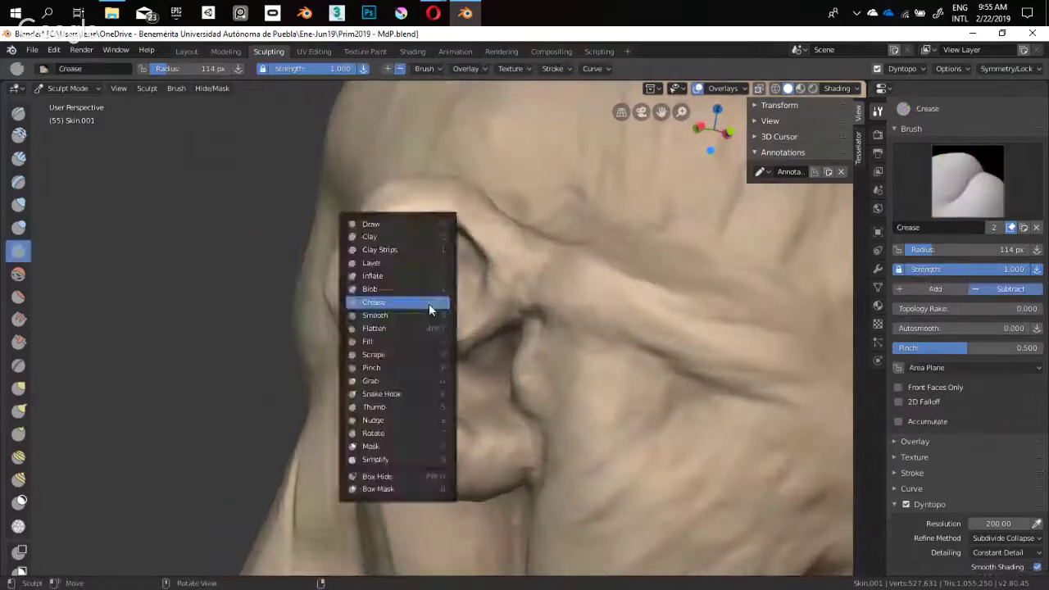
key("1")
key("f")
left_click(415, 304)
key("shift+f")
left_click(411, 308)
Check the ear reference photo and start the upper inner fold with Clay Strips at 33 px radius
key("alt+Tab")
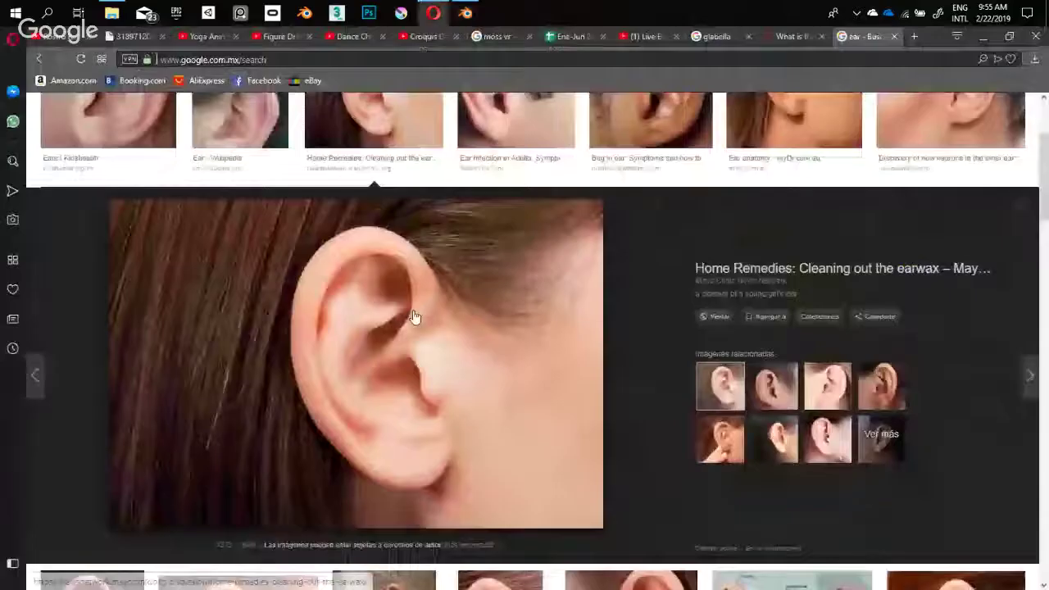
key("alt+Tab")
mouse_move(404, 297)
middle_mouse_down()
mouse_move(431, 300)
mouse_move(439, 258)
middle_mouse_up()
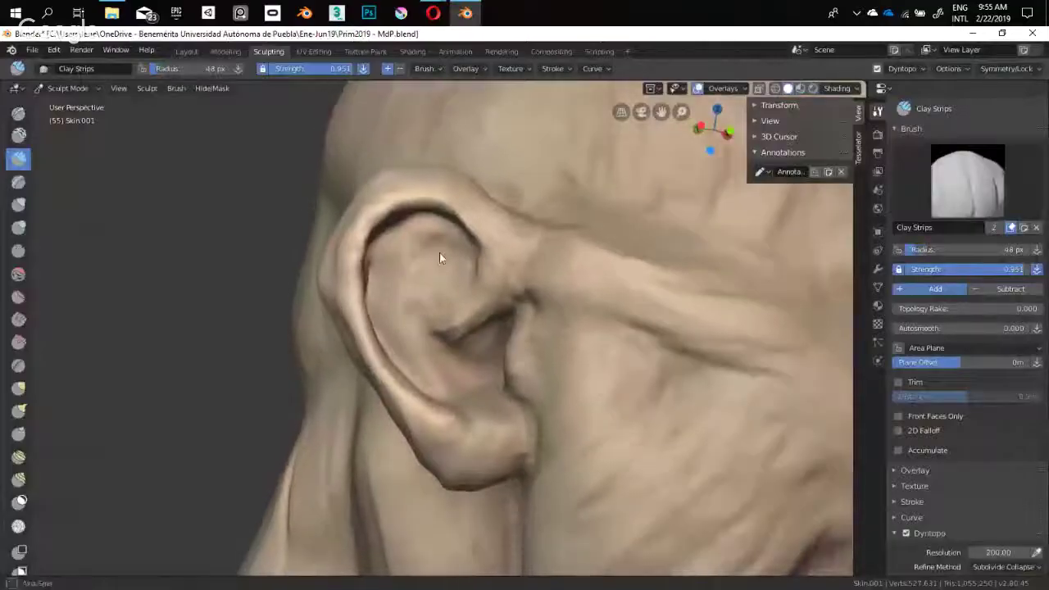
scroll(439, 253, "up", 1)
key("f")
left_click(428, 258)
left_click_drag(454, 274, 465, 281)
mouse_move(458, 274)
left_mouse_down()
mouse_move(463, 290)
mouse_move(450, 258)
mouse_move(434, 272)
left_mouse_up()
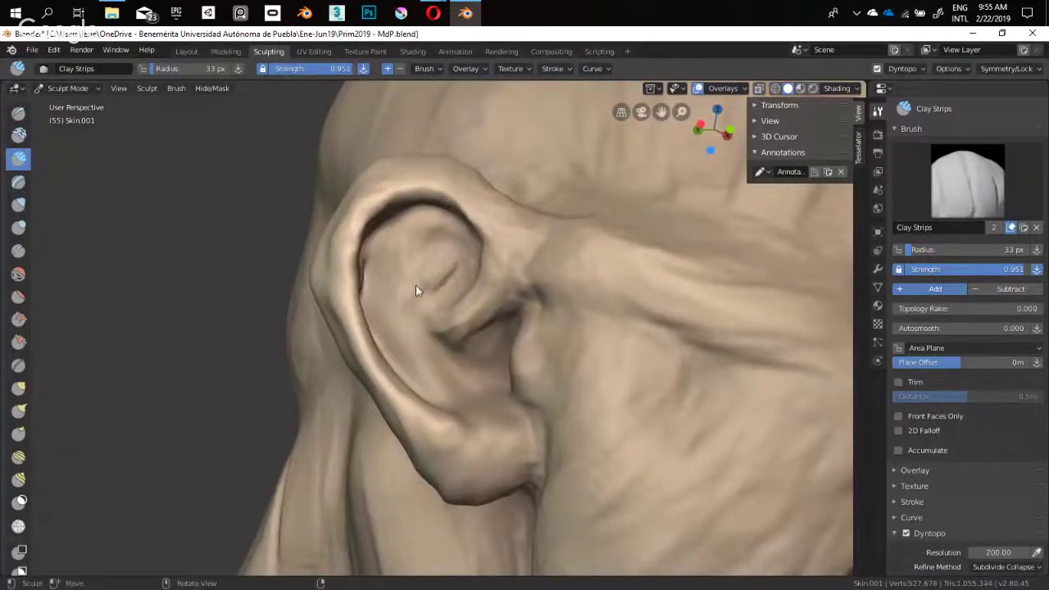
Build the curved inner fold down toward the ear canal with Clay Strips at 0.997 strength and 37 px radius, following the reference
key("alt+Tab")
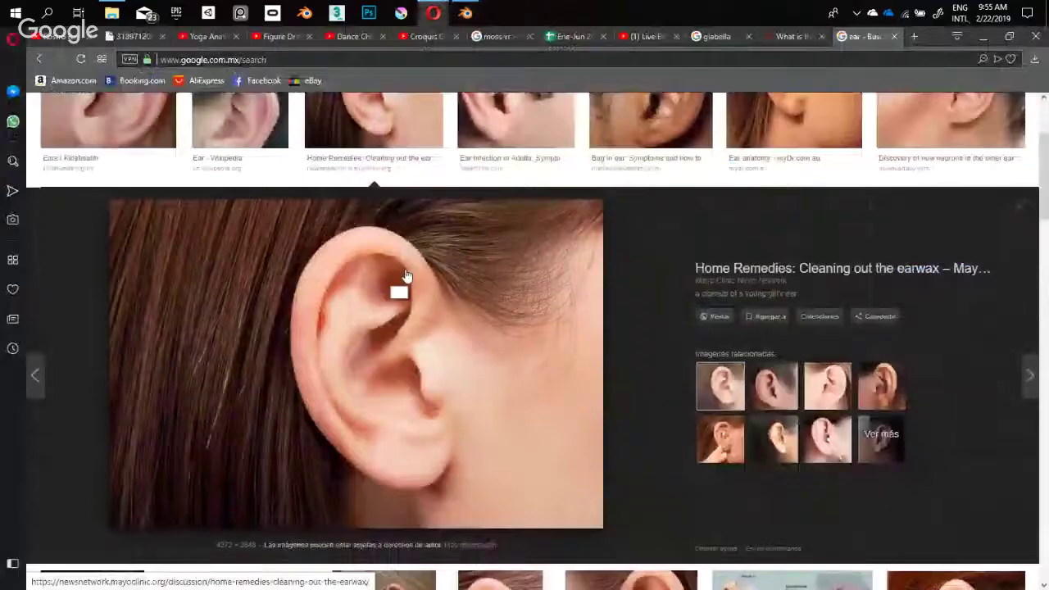
key("alt+Tab")
key("shift+f")
left_click(394, 279)
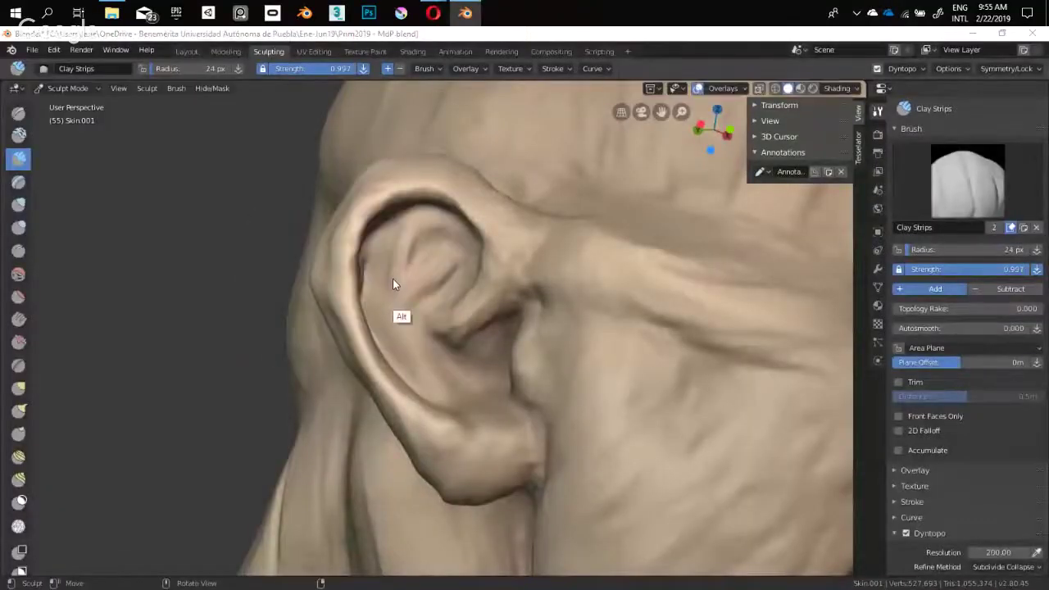
key("alt+Tab")
key("alt+Tab")
key("f")
left_click(391, 294)
mouse_move(391, 293)
left_mouse_down()
mouse_move(406, 356)
mouse_move(392, 303)
mouse_move(400, 348)
left_mouse_up()
mouse_move(426, 299)
left_mouse_down()
mouse_move(417, 331)
mouse_move(421, 294)
mouse_move(448, 283)
mouse_move(430, 304)
mouse_move(428, 353)
left_mouse_up()
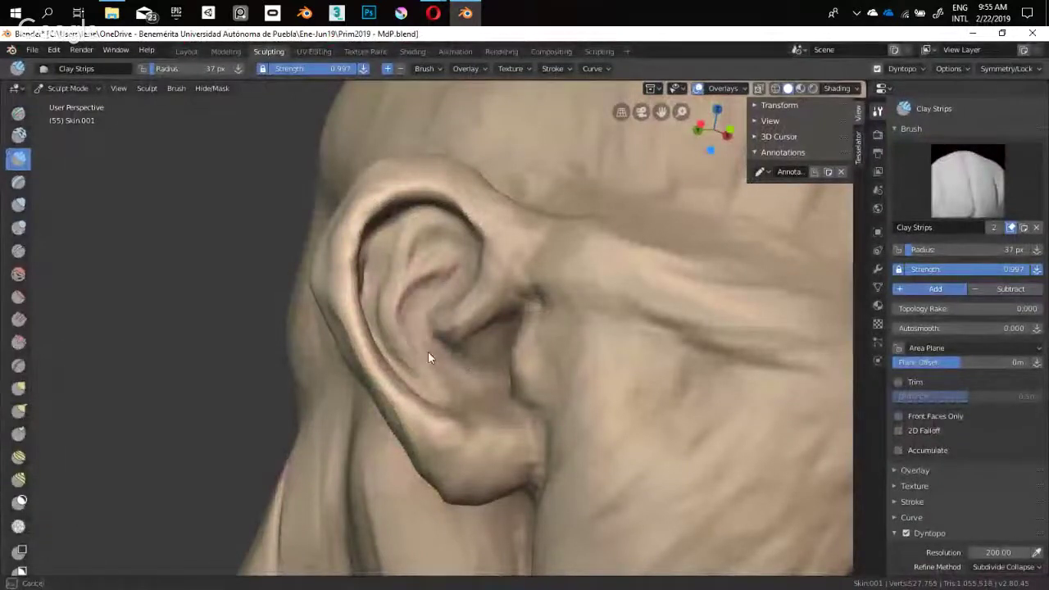
Save the file and extend the inner fold toward the lobe with Clay Strips, checking the reference photo
middle_click_drag(428, 352, 385, 301)
key("alt+Tab")
key("alt+Tab")
mouse_move(424, 361)
middle_mouse_down()
mouse_move(418, 352)
mouse_move(447, 372)
middle_mouse_up()
key("ctrl+s")
left_click_drag(454, 379, 425, 370)
middle_click_drag(425, 370, 427, 366)
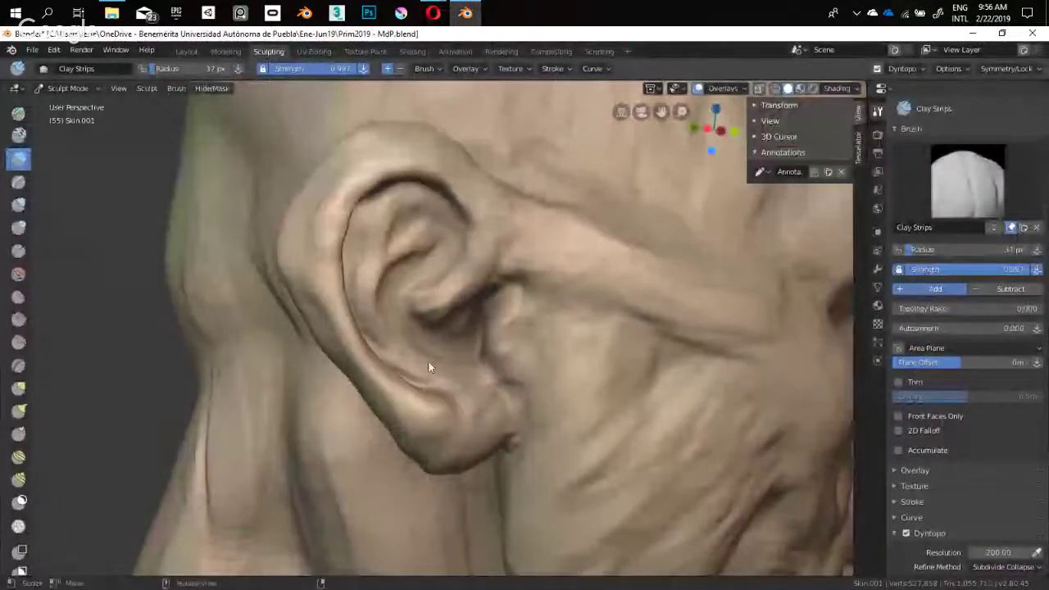
Compare the shape of the sculpted ear's inner folds with the reference photo from several angles
key("alt+Tab")
key("alt+Tab")
middle_click_drag(430, 359, 461, 361)
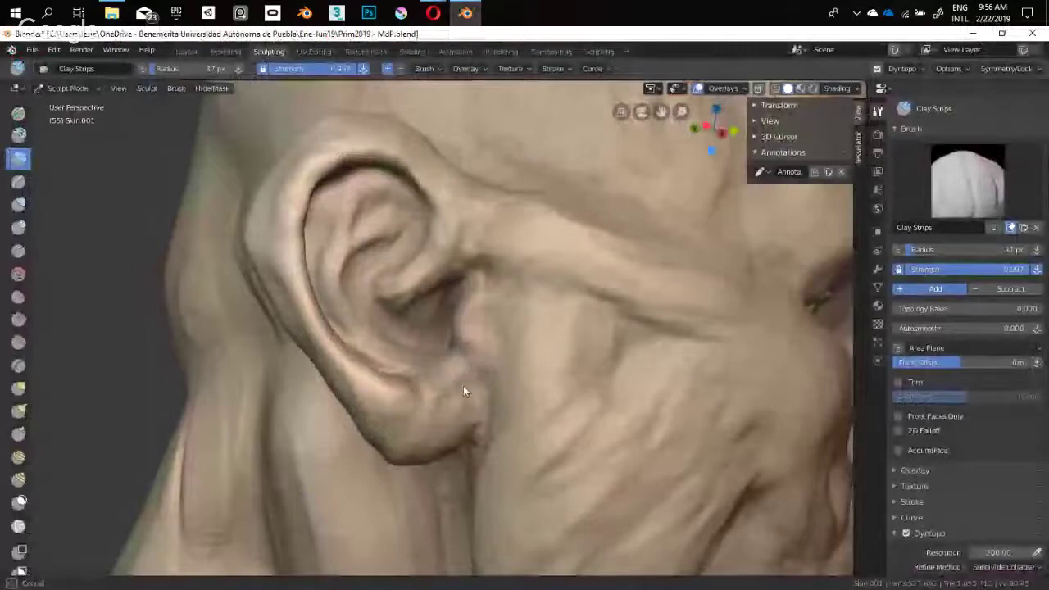
key("alt+Tab")
key("alt+Tab")
middle_click_drag(423, 317, 374, 301)
key("alt+Tab")
key("alt+Tab")
key("alt+Tab")
key("alt+Tab")
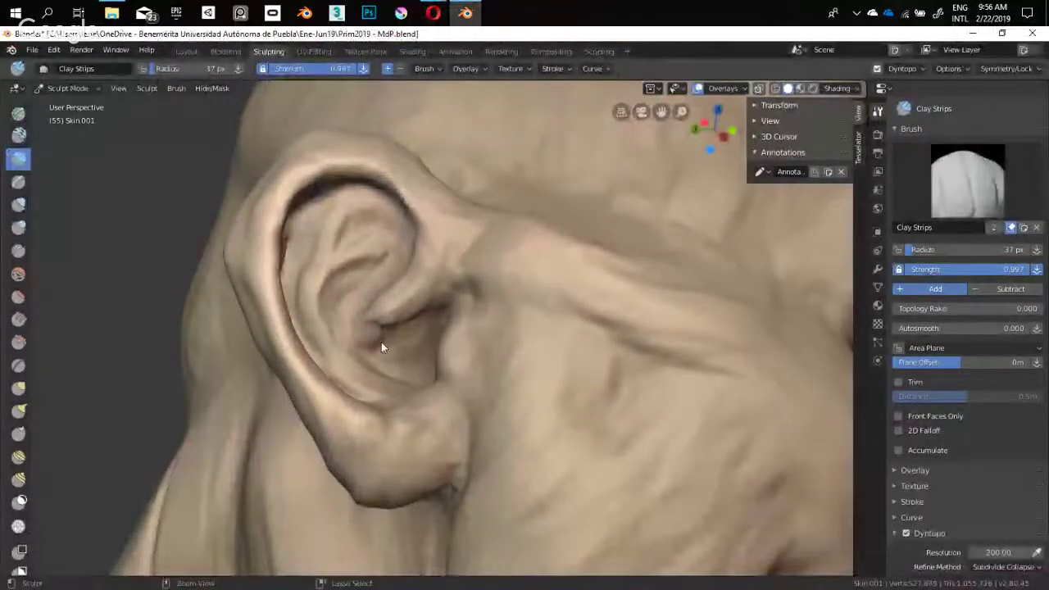
middle_click_drag(390, 353, 322, 332)
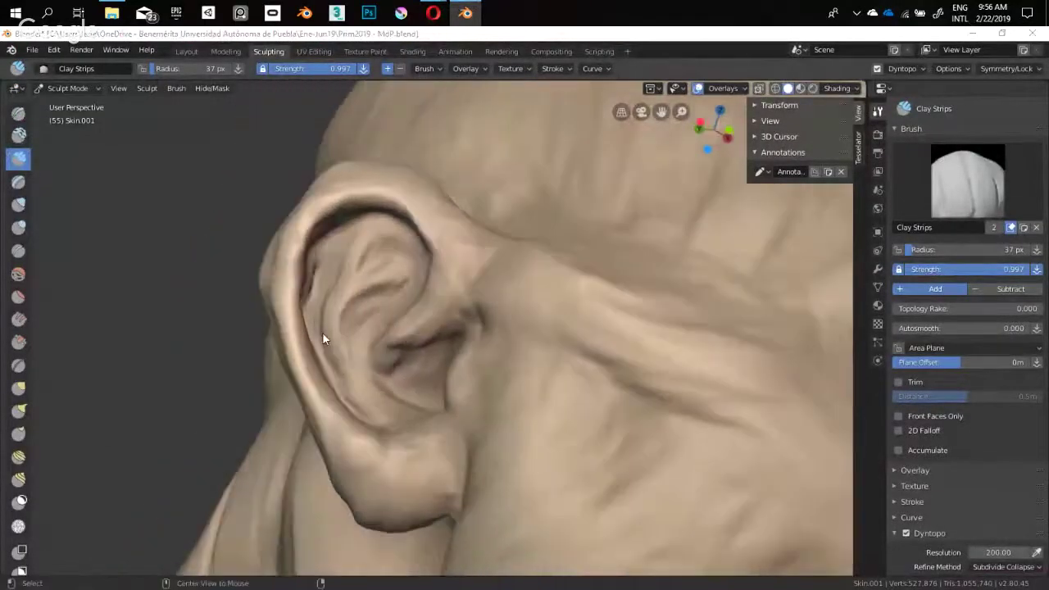
key("alt+Tab")
key("alt+Tab")
Build up the forked upper part of the inner fold with Clay Strips at 37 px radius
mouse_move(357, 297)
middle_mouse_down()
mouse_move(409, 333)
mouse_move(426, 323)
mouse_move(412, 360)
middle_mouse_up()
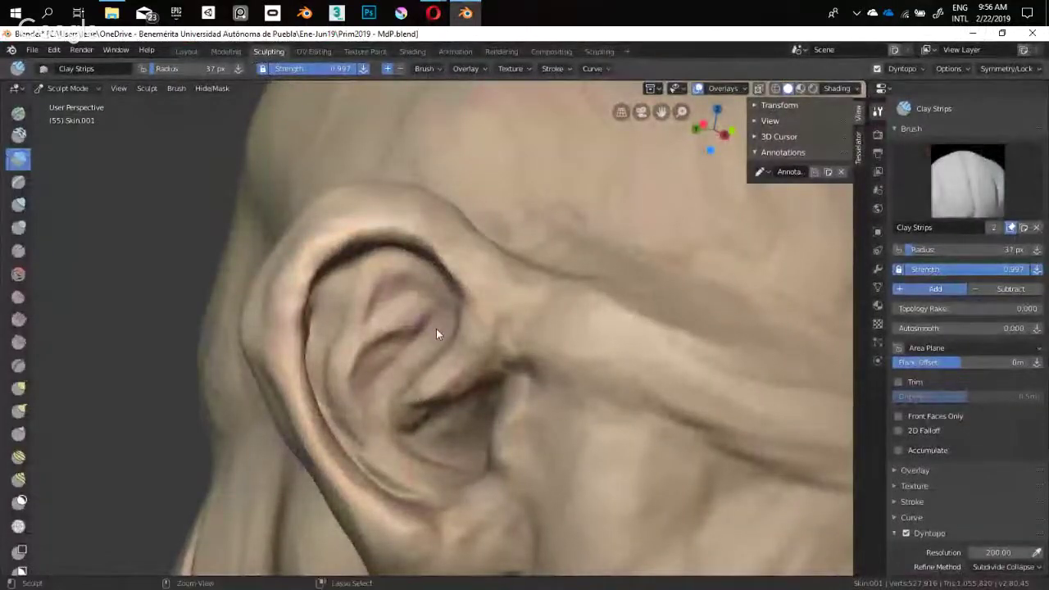
mouse_move(421, 350)
left_mouse_down()
mouse_move(435, 312)
mouse_move(384, 339)
left_mouse_up()
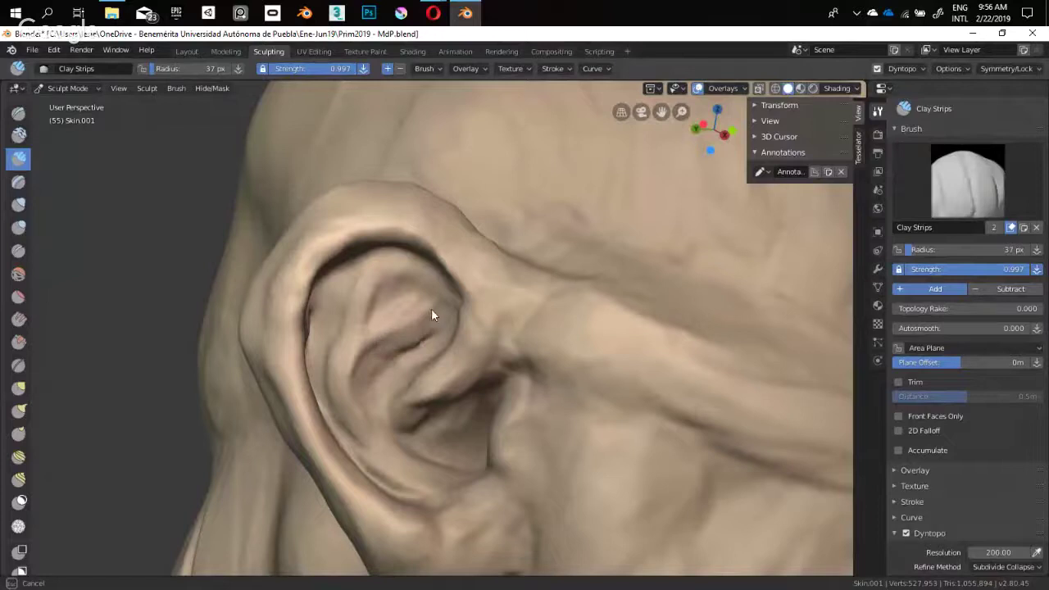
mouse_move(431, 308)
left_mouse_down()
mouse_move(424, 327)
mouse_move(416, 305)
mouse_move(428, 287)
mouse_move(401, 302)
mouse_move(414, 285)
mouse_move(426, 316)
left_mouse_up()
Refine the junction behind the ear with Clay Strips at 83 px radius
mouse_move(426, 316)
middle_mouse_down()
mouse_move(380, 380)
mouse_move(367, 363)
mouse_move(410, 314)
mouse_move(432, 316)
mouse_move(463, 250)
mouse_move(482, 243)
mouse_move(414, 262)
mouse_move(405, 306)
mouse_move(401, 276)
mouse_move(398, 331)
mouse_move(339, 327)
mouse_move(540, 317)
mouse_move(472, 327)
mouse_move(395, 377)
mouse_move(385, 311)
mouse_move(321, 378)
middle_mouse_up()
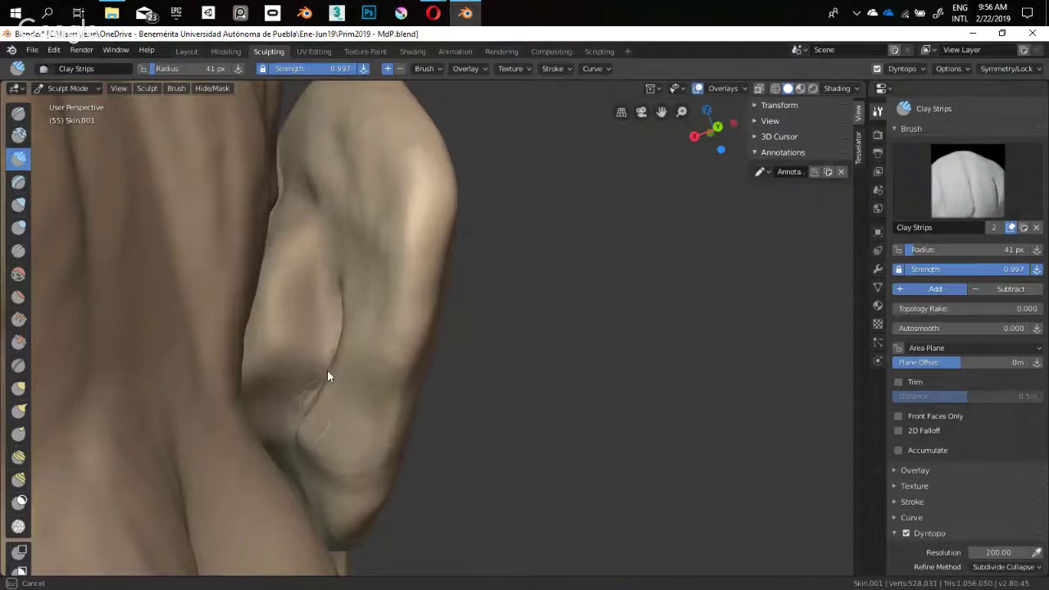
left_click(315, 426)
left_click_drag(344, 331, 337, 277)
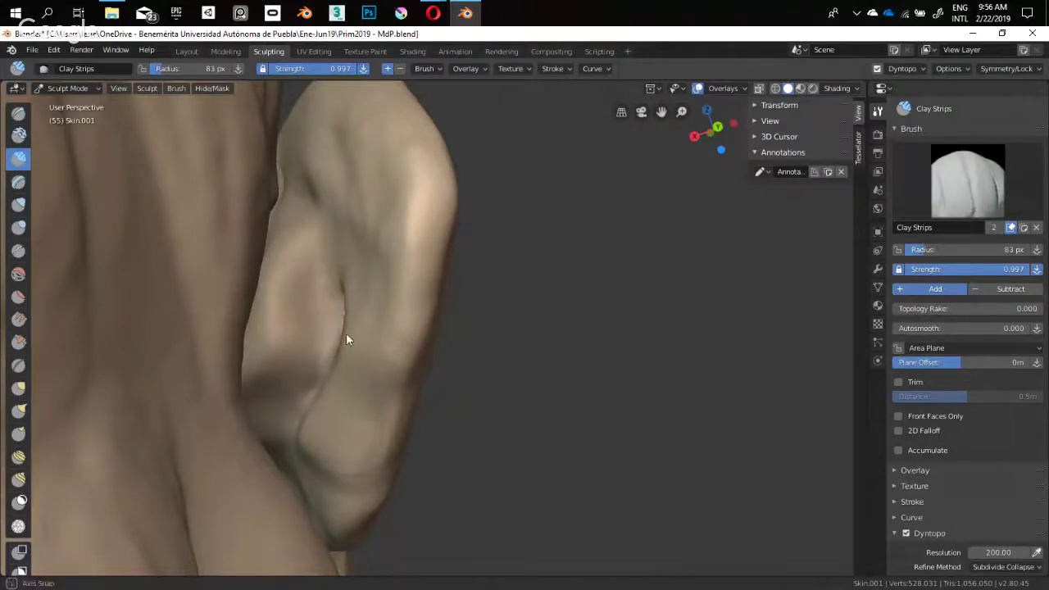
mouse_move(346, 332)
middle_mouse_down()
mouse_move(258, 364)
mouse_move(209, 364)
middle_mouse_up()
Switch to the Inflate brush with 0.883 strength and a 30 px radius
key("f")
left_click(380, 321)
middle_click_drag(379, 321, 328, 332)
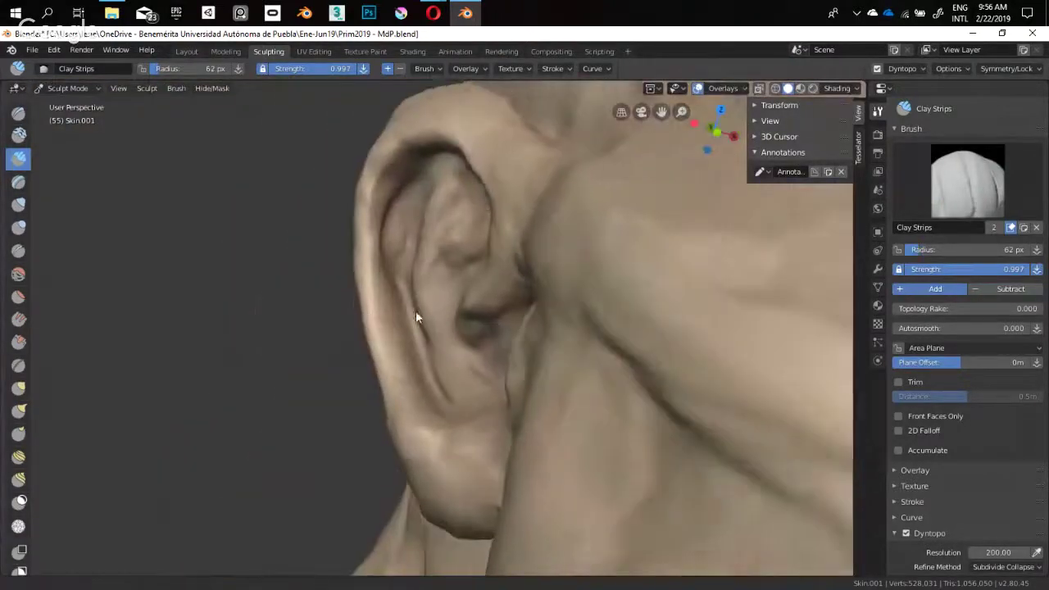
middle_click_drag(415, 317, 417, 286)
scroll(387, 259, "up", 2)
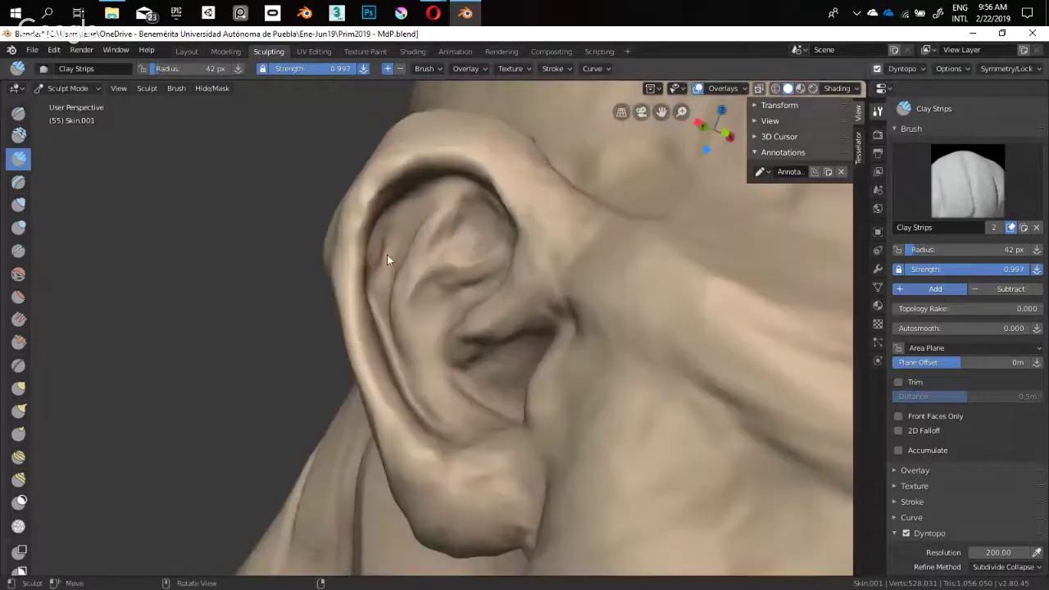
key("i")
key("shift+f")
left_click(391, 269)
key("f")
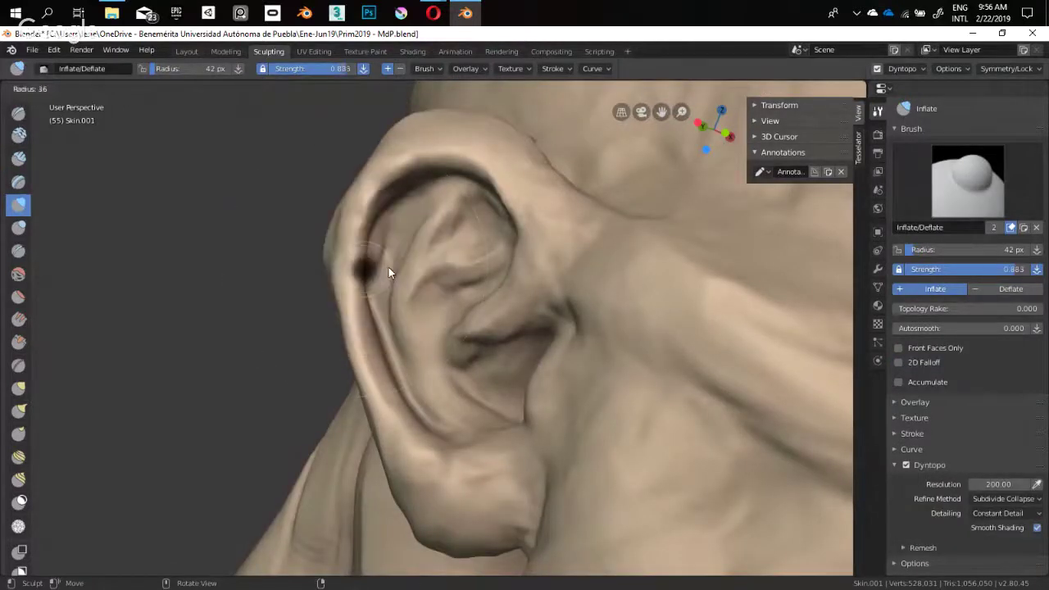
left_click(388, 269)
Inflate the upper branch of the ear's inner fold at 30 px radius, following the reference photo
middle_click_drag(389, 269, 418, 256)
key("alt+Tab")
key("alt+Tab")
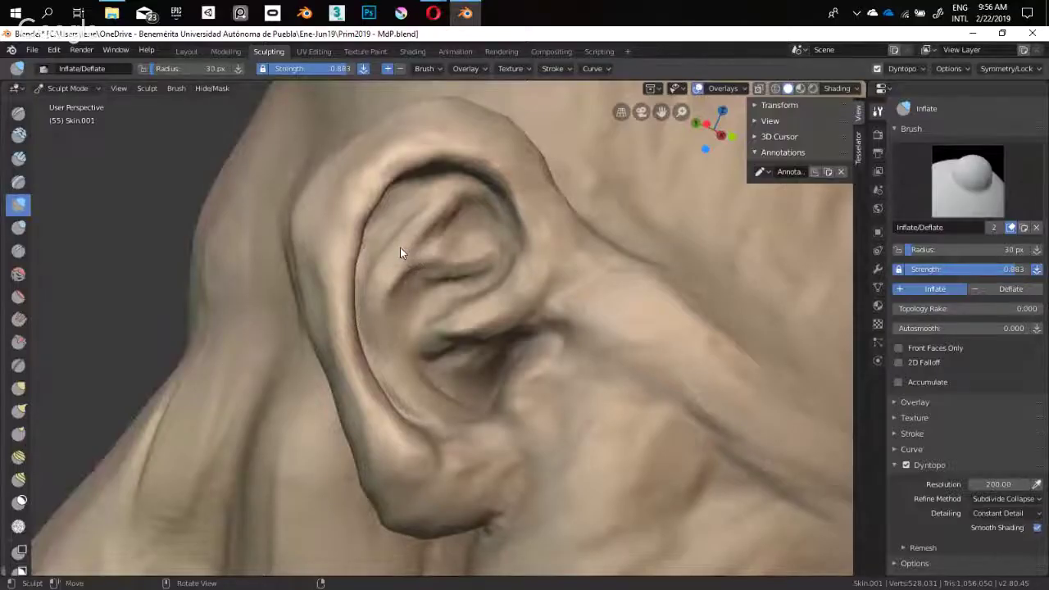
left_click_drag(397, 261, 453, 204)
mouse_move(426, 225)
left_mouse_down()
mouse_move(467, 200)
mouse_move(382, 289)
left_mouse_up()
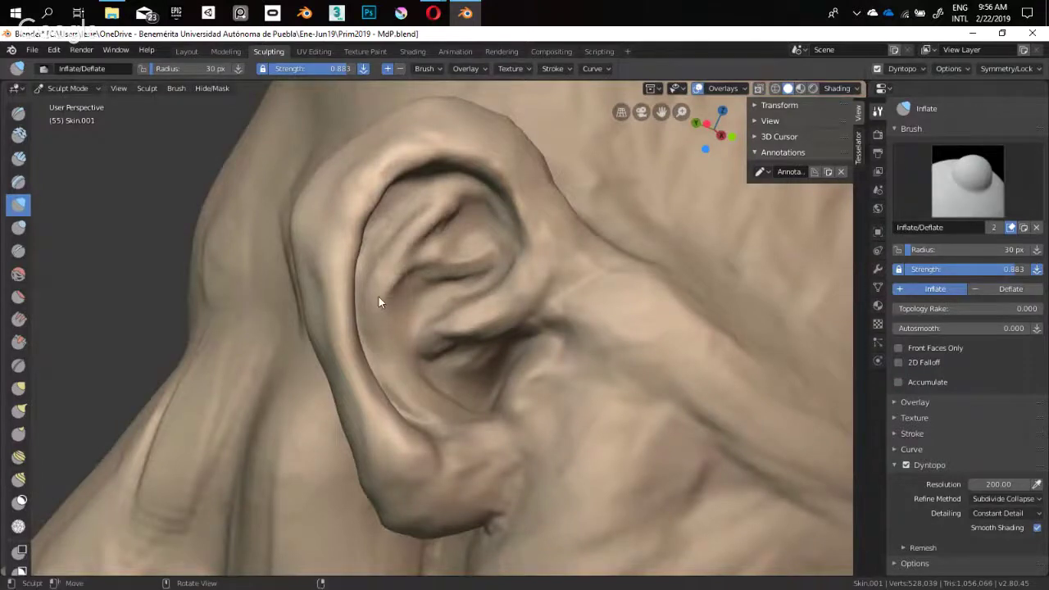
Inflate the inner fold's curve down beside the ear canal, raising the brush radius to 45 px
middle_click_drag(378, 296, 392, 293)
mouse_move(401, 267)
left_mouse_down()
mouse_move(490, 248)
mouse_move(435, 260)
mouse_move(390, 336)
mouse_move(398, 356)
mouse_move(385, 292)
mouse_move(402, 338)
left_mouse_up()
key("f")
left_click(399, 337)
key("alt+Tab")
key("alt+Tab")
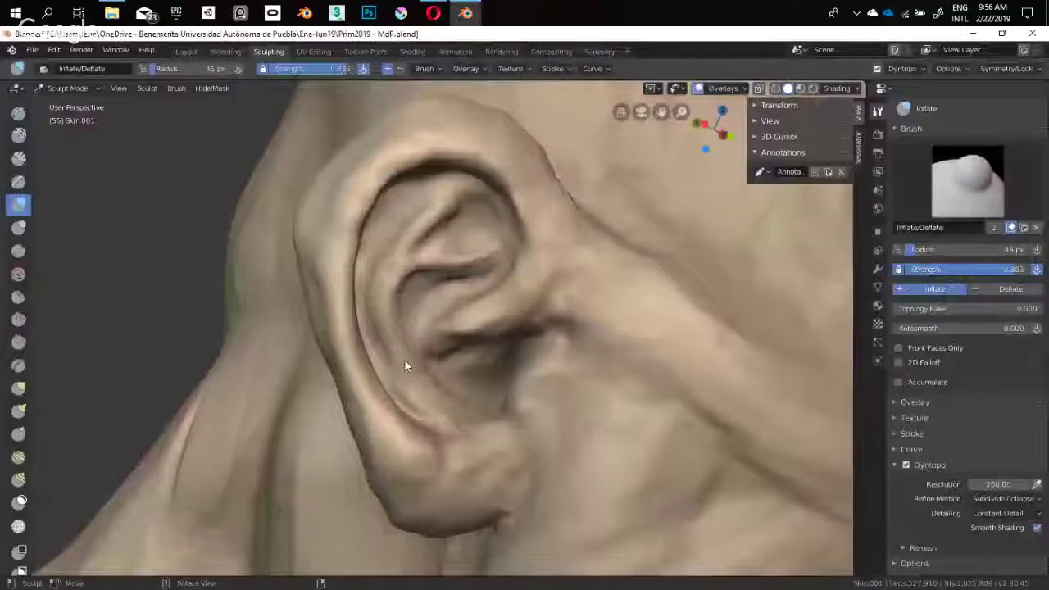
Pull the ear's inner fold outward beside the rim with the Grab brush at 87 px radius
middle_click_drag(398, 311, 373, 334)
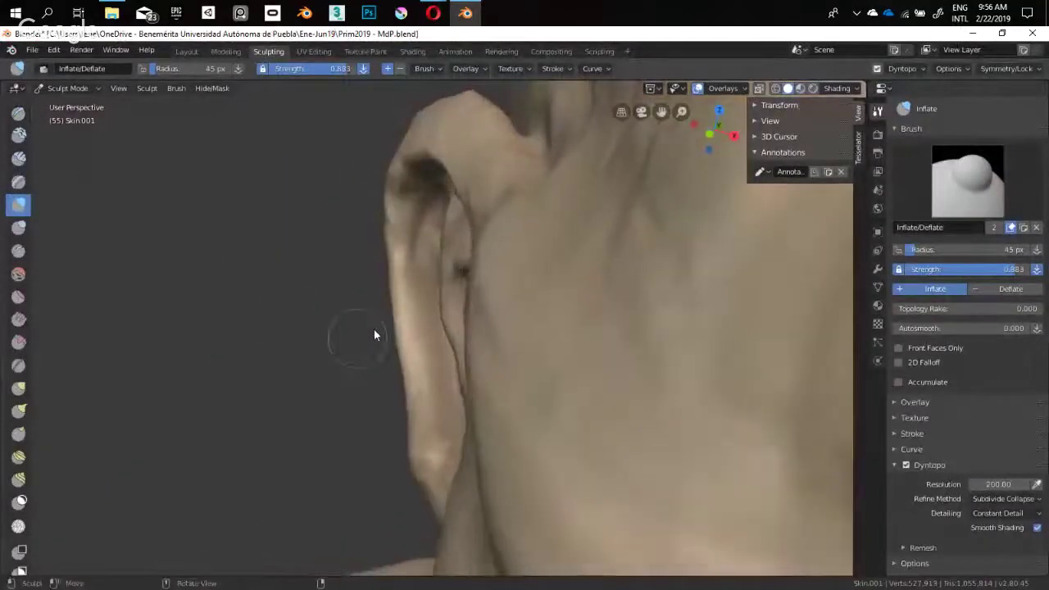
key("g")
key("f")
left_click(437, 301)
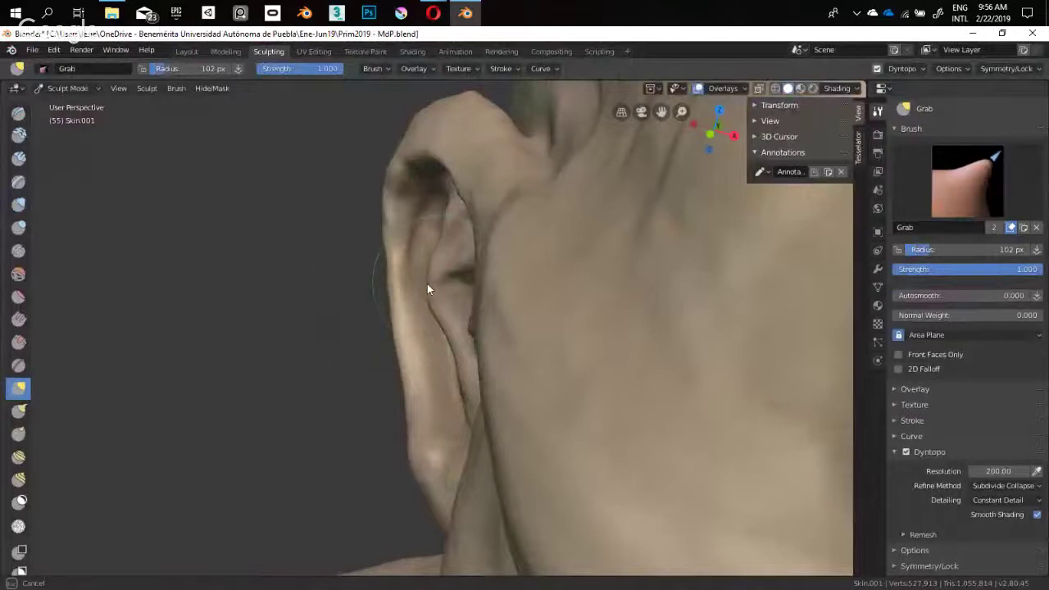
key("f")
left_click(439, 347)
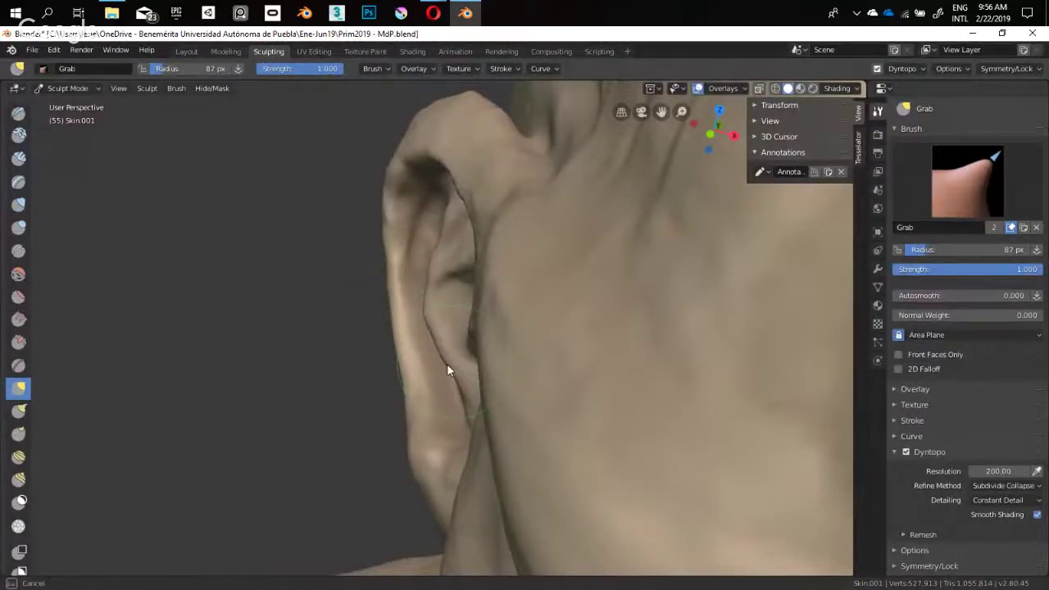
mouse_move(431, 278)
left_mouse_down()
mouse_move(421, 281)
mouse_move(446, 360)
left_mouse_up()
Reduce the Grab radius to 68 px and pull the upper part of the inner fold toward the rim
key("f")
left_click(421, 282)
key("f")
left_click(419, 316)
left_click_drag(443, 243, 431, 243)
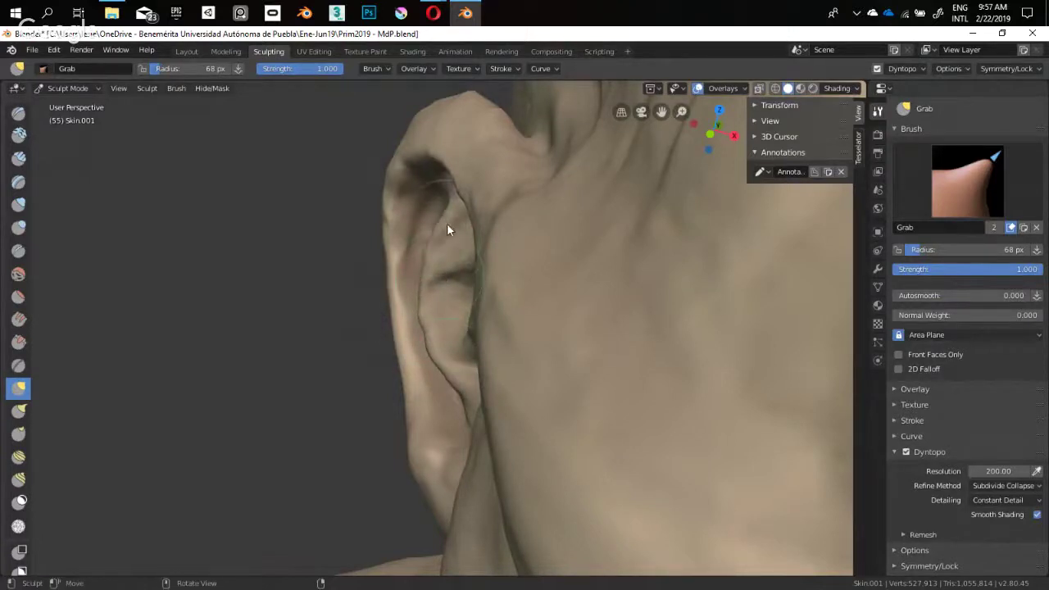
Sharpen the inner fold's upper branch with the inverted Crease brush at 49 px radius, comparing it with the reference photo
middle_click_drag(414, 277, 423, 386, "ctrl")
mouse_move(395, 323)
middle_mouse_down()
mouse_move(459, 301)
mouse_move(433, 233)
mouse_move(402, 328)
mouse_move(404, 317)
middle_mouse_up()
key("shift+c")
key("f")
left_click(413, 292)
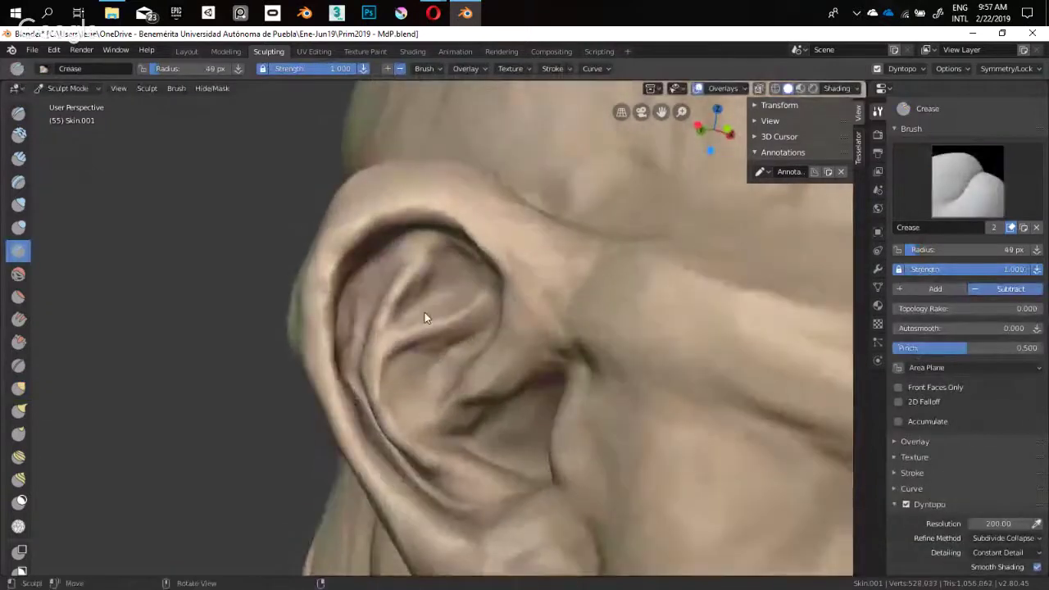
mouse_move(382, 347)
left_mouse_down("ctrl")
mouse_move(449, 322)
mouse_move(413, 314)
left_mouse_up("ctrl")
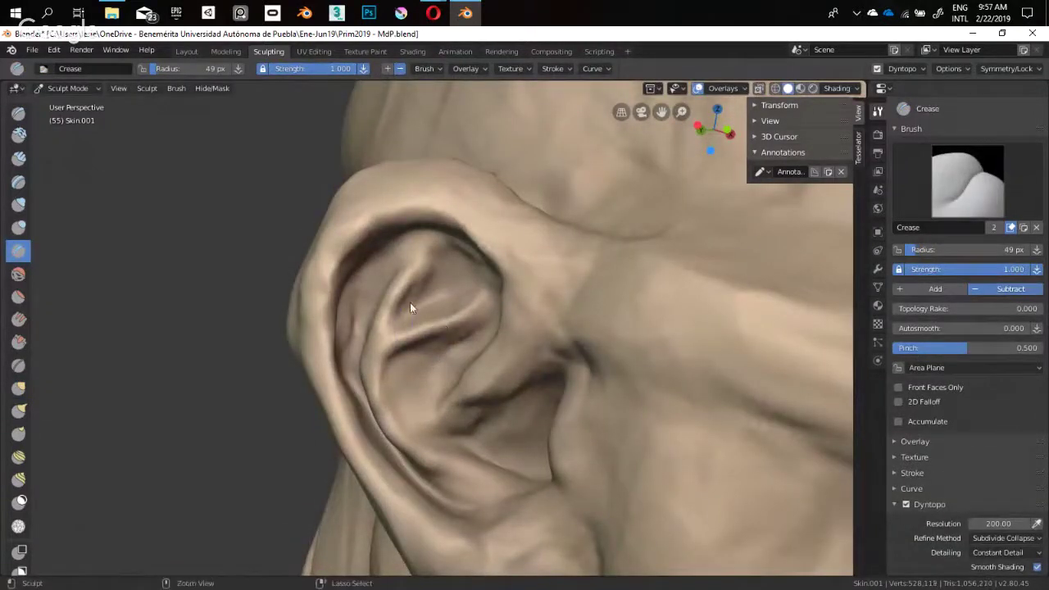
key("alt+Tab")
key("alt+Tab")
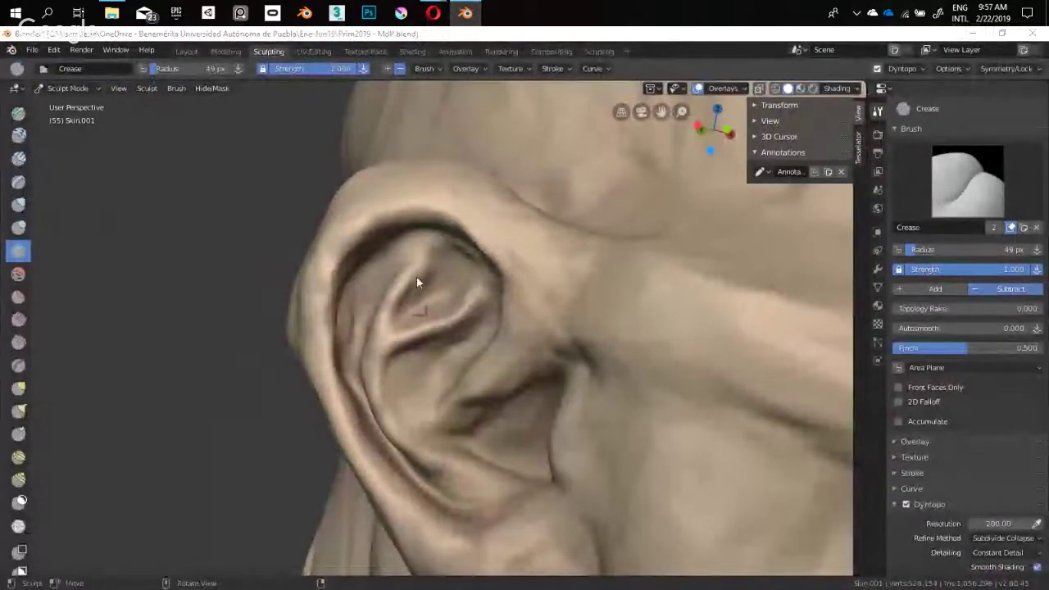
Thicken the inner fold's upper branch with the Inflate brush and check its shape against the reference photo
key("i")
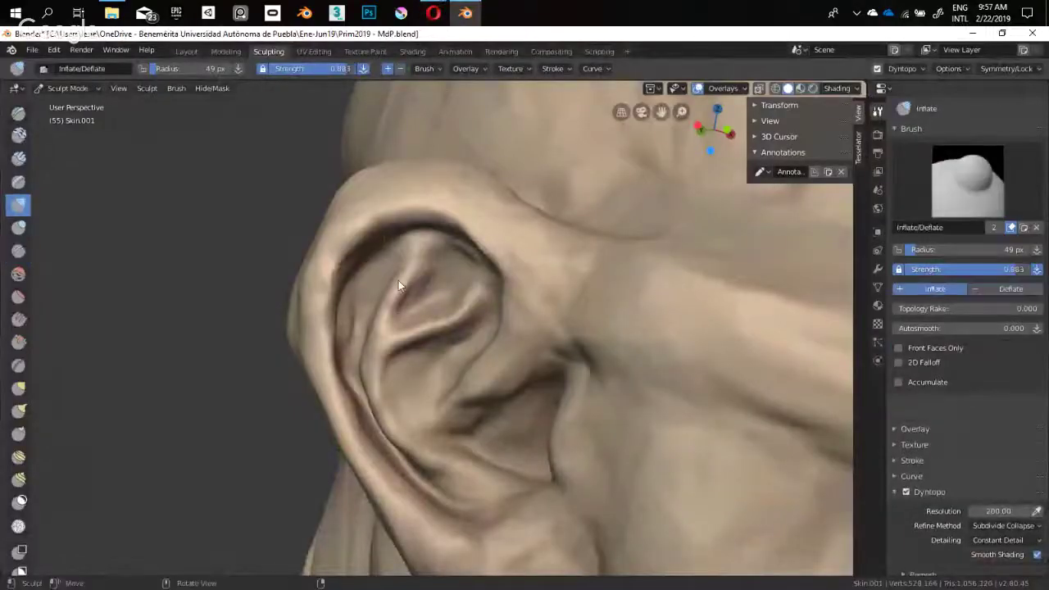
left_click(392, 294)
left_click_drag(401, 273, 389, 315)
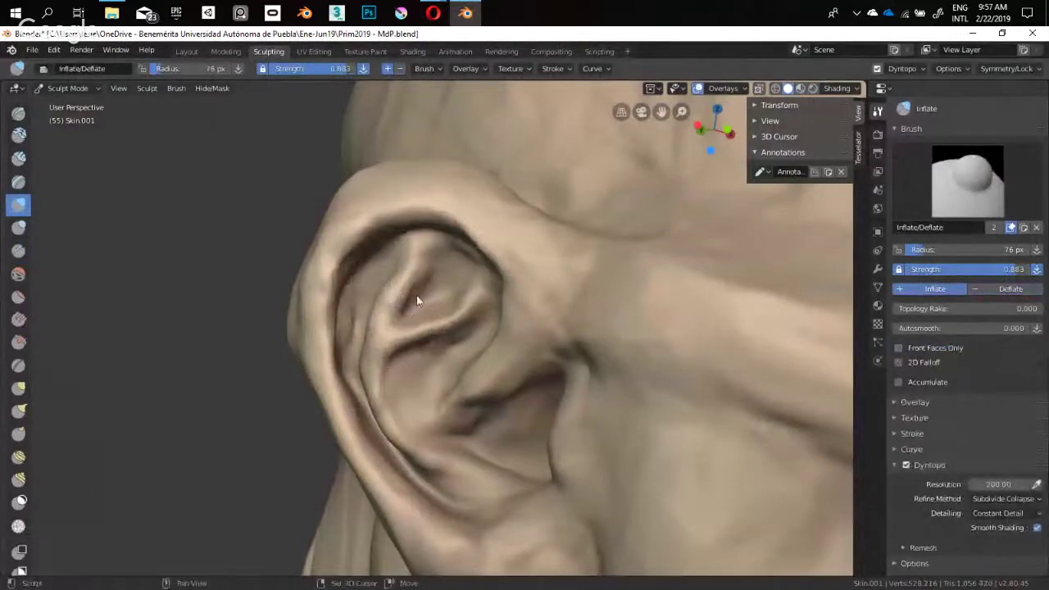
middle_click_drag(393, 366, 420, 410)
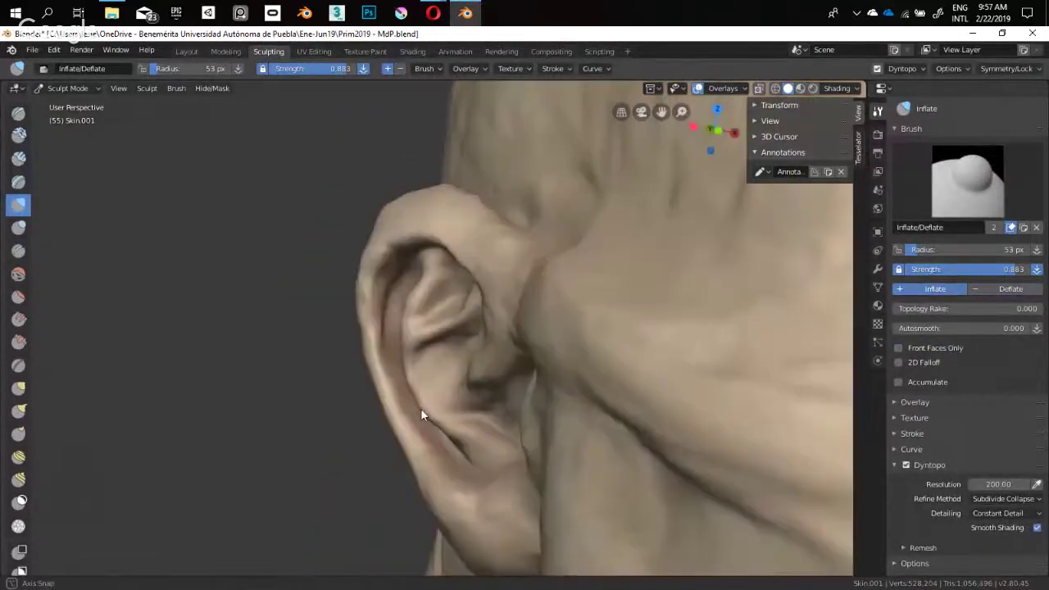
key("alt+Tab")
key("alt+Tab")
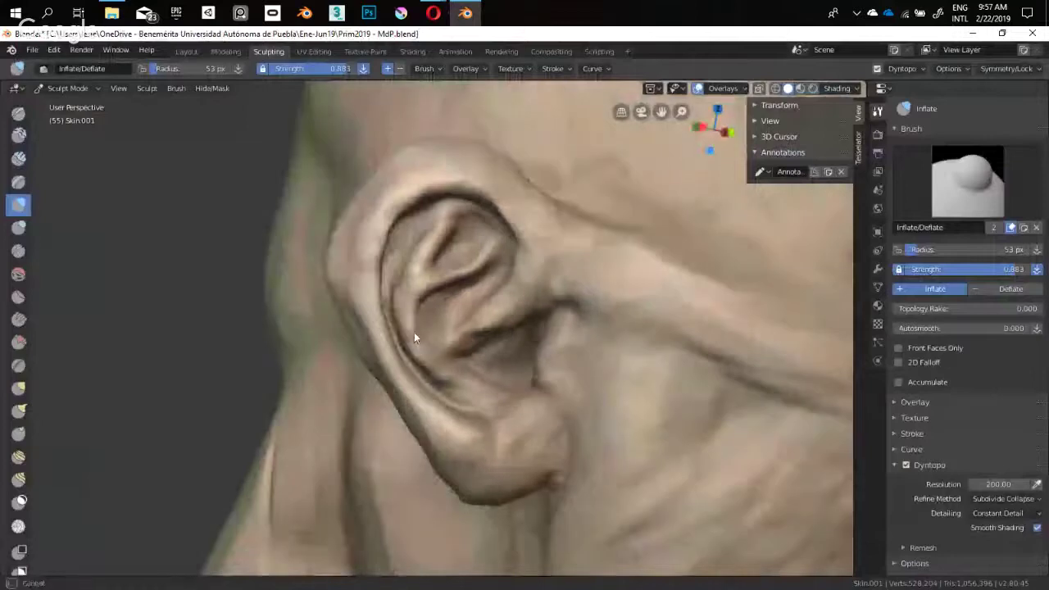
Inflate the lower curve of the inner fold and raise the brush strength to 0.927
left_click_drag(444, 365, 439, 329)
key("f")
left_click(435, 332)
key("shift+f")
left_click(432, 322)
middle_click_drag(439, 330, 451, 342)
key("alt+Tab")
key("alt+Tab")
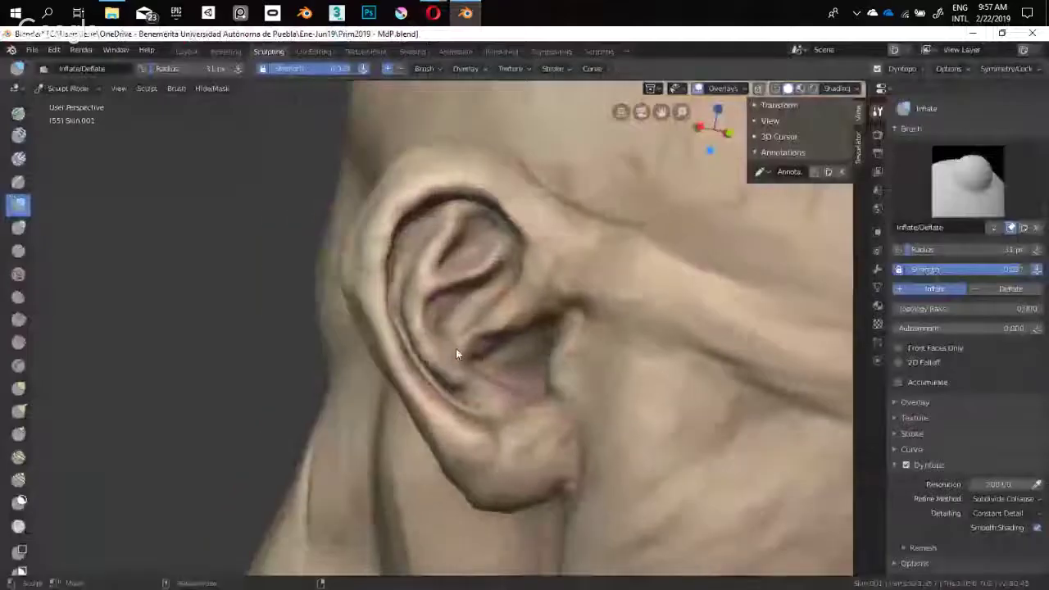
Inflate the area beside the ear canal at 53 px radius, matching the reference photo
key("f")
left_click(469, 349)
left_click_drag(478, 359, 485, 359)
key("alt+Tab")
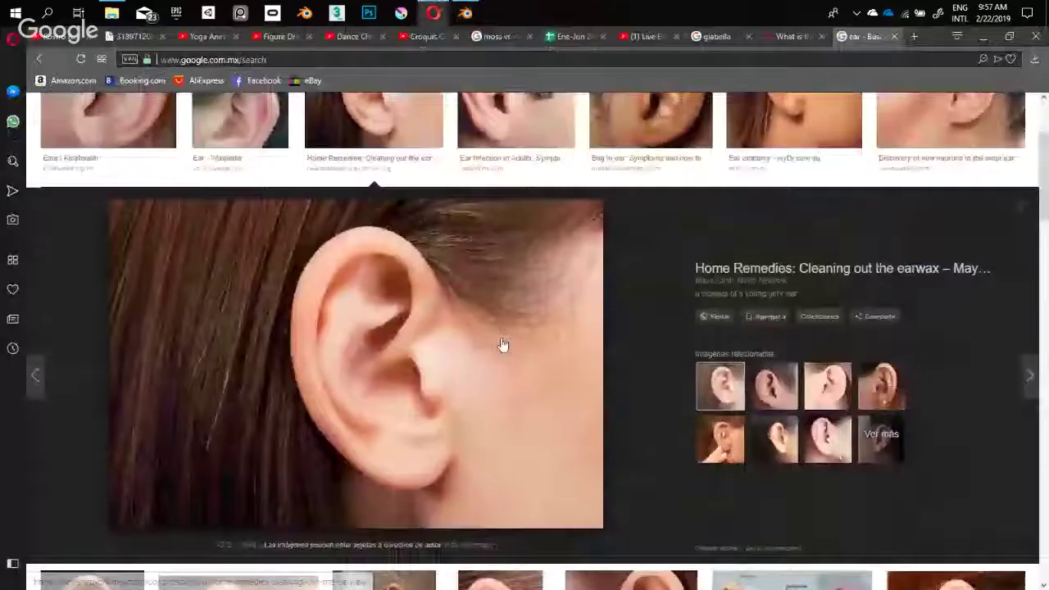
key("alt+Tab")
key("alt+Tab")
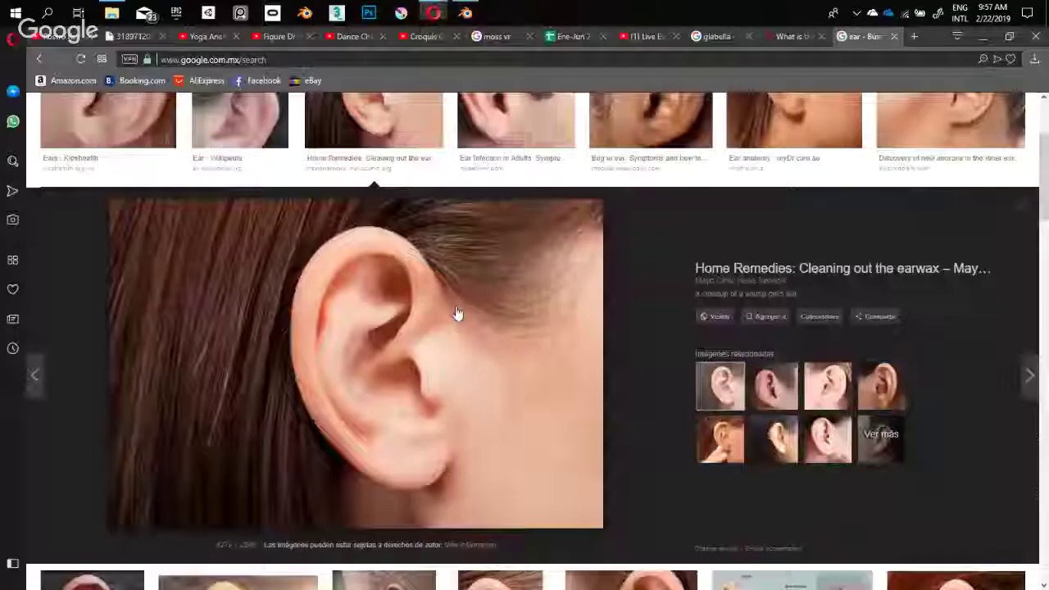
key("alt+Tab")
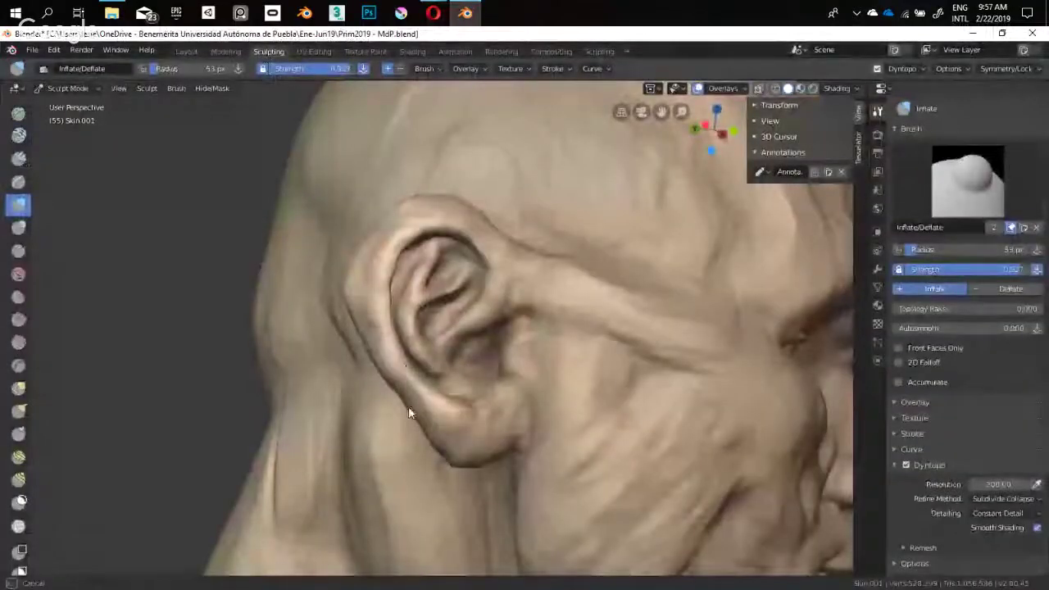
Compare the sculpted ear's folds, rim and lobe with the reference photo from several angles
middle_click_drag(426, 385, 440, 352)
key("alt+Tab")
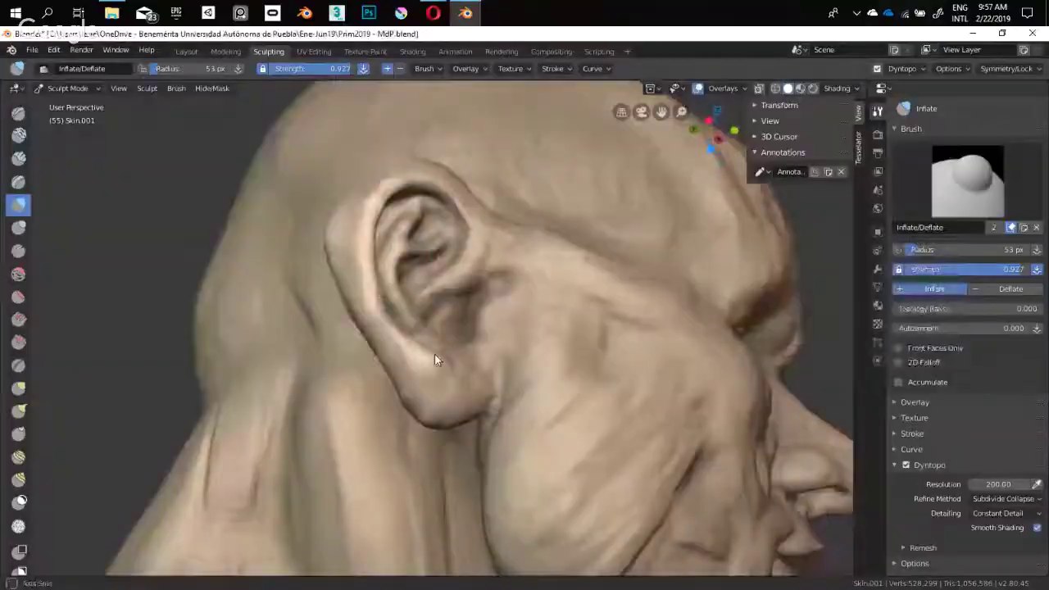
key("alt+Tab")
key("alt+Tab")
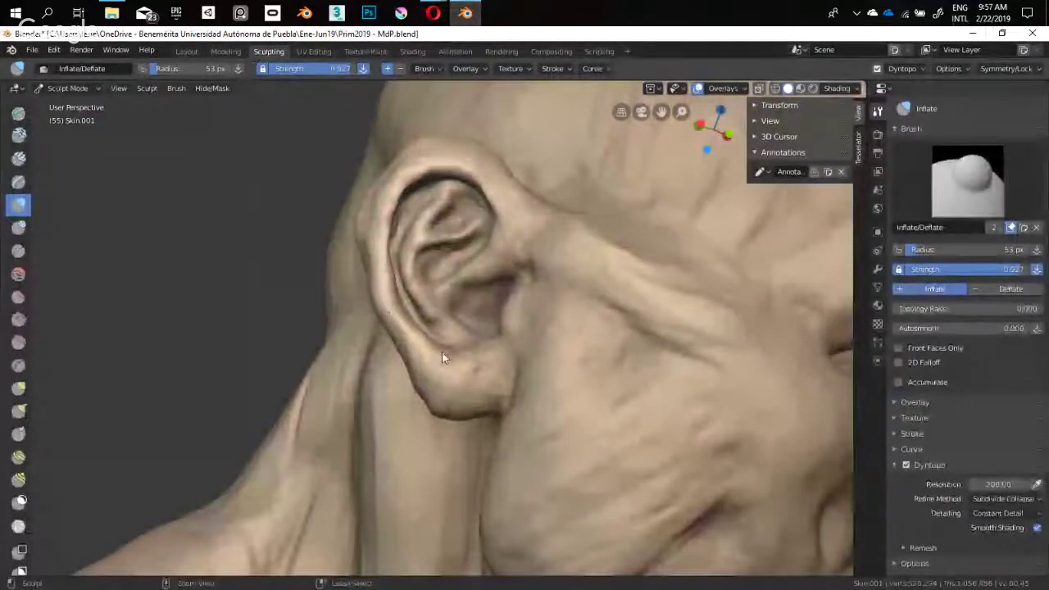
mouse_move(443, 353)
middle_mouse_down()
mouse_move(443, 367)
mouse_move(413, 326)
mouse_move(480, 306)
middle_mouse_up()
key("alt+Tab")
key("alt+Tab")
key("alt+Tab")
key("alt+Tab")
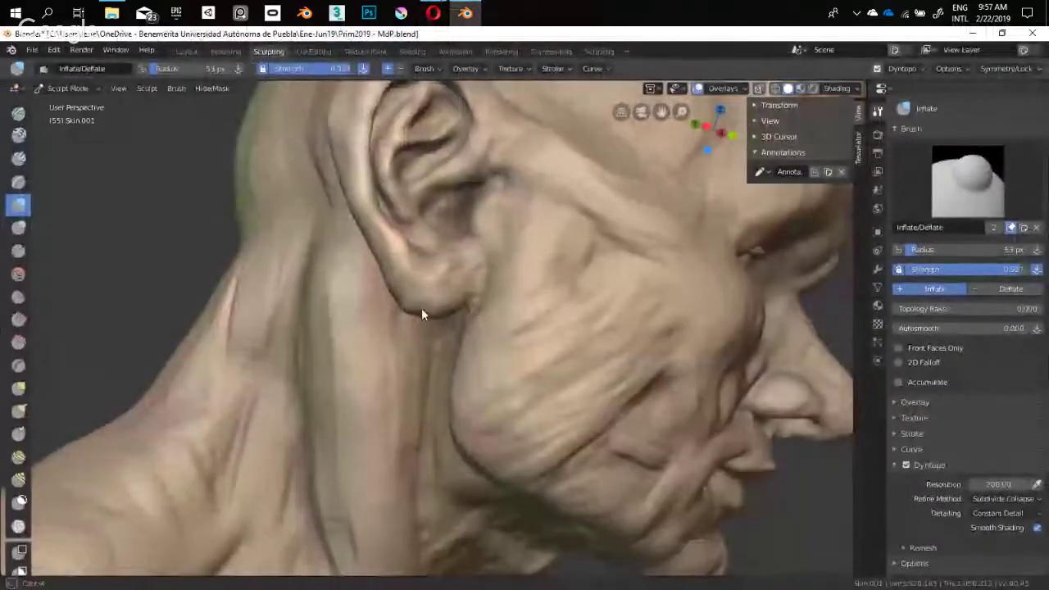
scroll(399, 319, "down", 5)
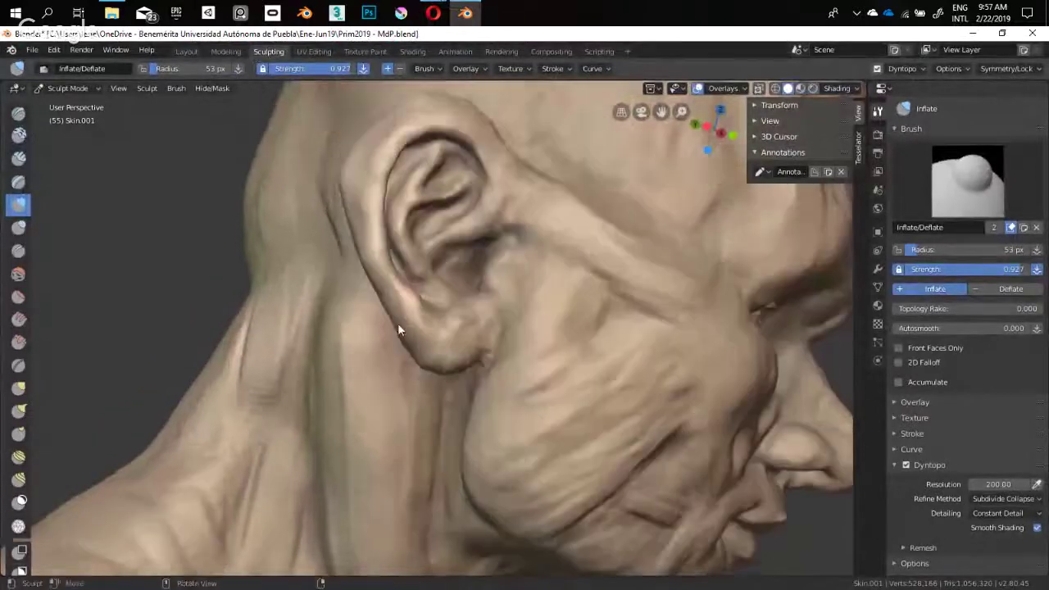
middle_click_drag(424, 432, 396, 332)
scroll(385, 303, "up", 4)
key("alt+Tab")
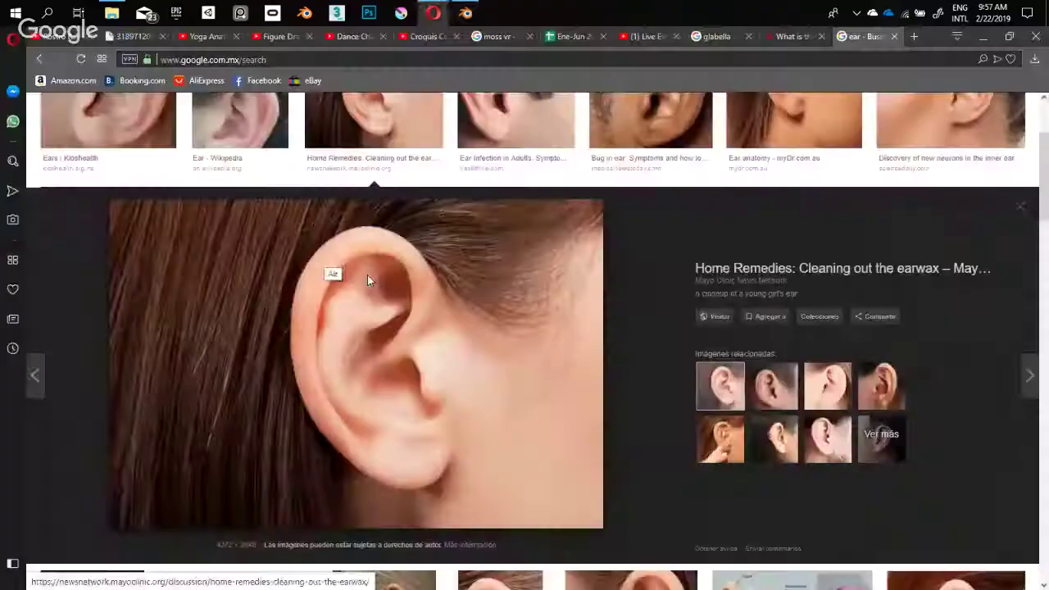
key("alt+Tab")
Refine the back edge of the ear's outer rim with a stroke at 53 px radius
middle_click_drag(367, 274, 347, 208)
mouse_move(349, 263)
middle_mouse_down("ctrl")
mouse_move(480, 320)
mouse_move(417, 306)
mouse_move(386, 284)
mouse_move(403, 335)
mouse_move(372, 276)
mouse_move(396, 292)
middle_mouse_up("ctrl")
left_click_drag(396, 293, 407, 331)
mouse_move(406, 331)
middle_mouse_down()
mouse_move(361, 316)
mouse_move(343, 342)
middle_mouse_up()
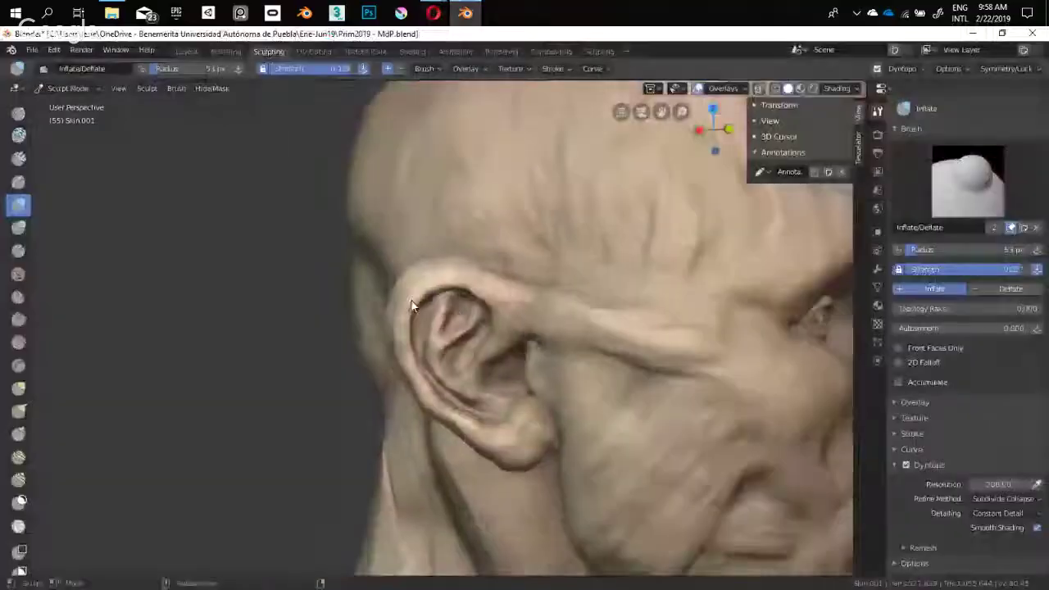
Refine the upper rim of the ear where it curves toward the face, and save the file
scroll(443, 269, "up", 4)
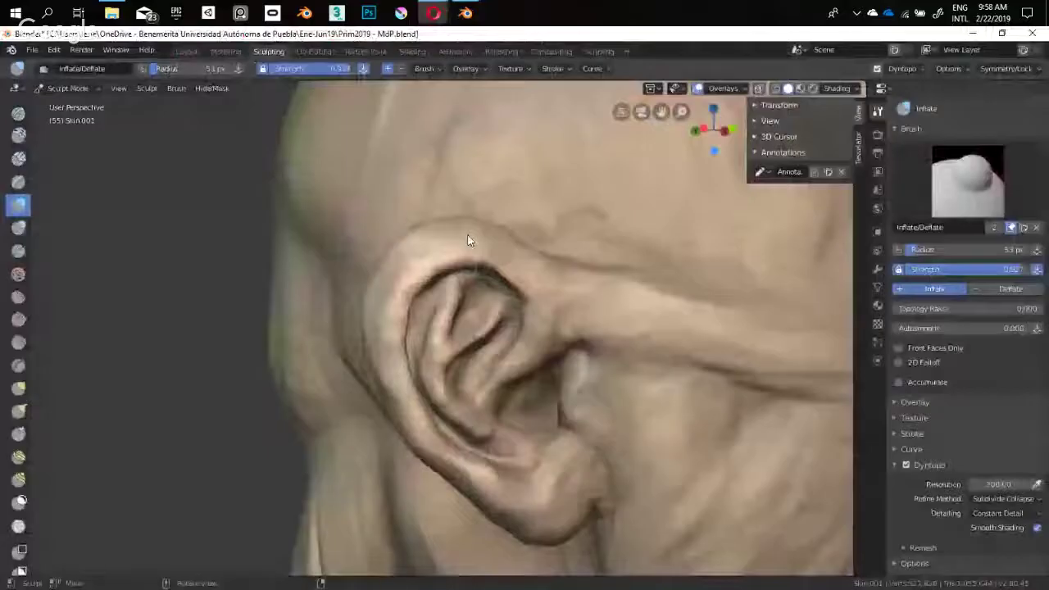
mouse_move(468, 236)
middle_mouse_down()
mouse_move(444, 274)
mouse_move(445, 262)
middle_mouse_up()
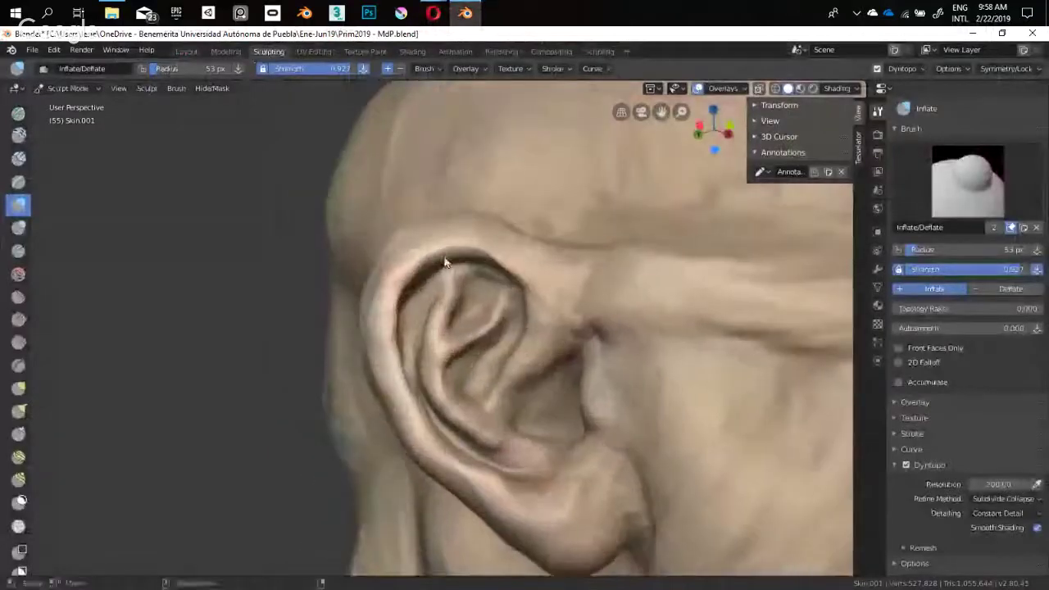
mouse_move(464, 243)
left_mouse_down()
mouse_move(428, 276)
mouse_move(461, 258)
mouse_move(515, 279)
left_mouse_up()
key("alt+Tab")
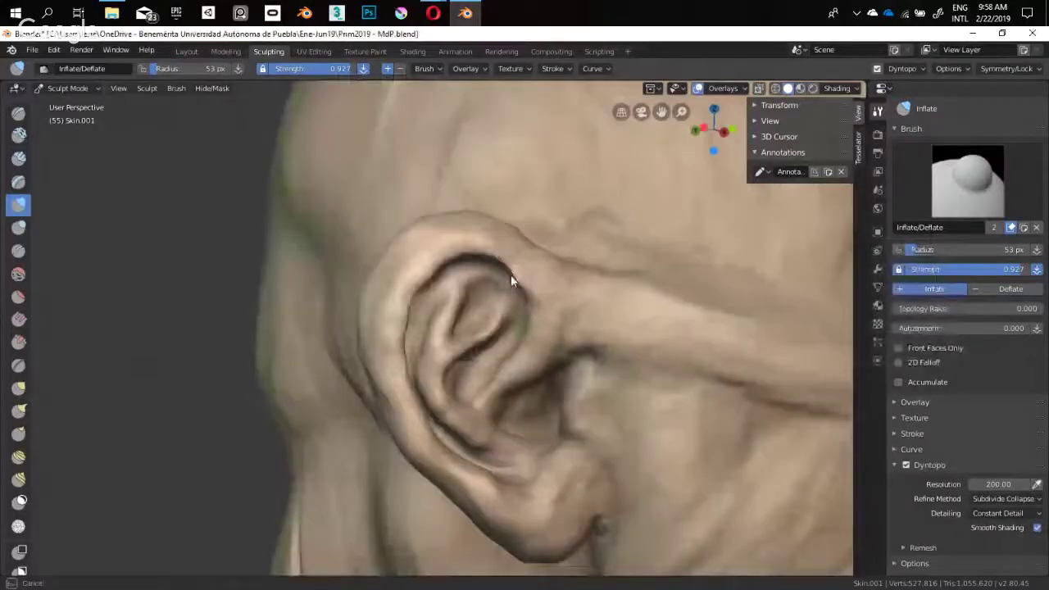
left_click_drag(506, 276, 514, 279)
mouse_move(515, 278)
middle_mouse_down()
mouse_move(426, 391)
mouse_move(386, 416)
mouse_move(392, 341)
mouse_move(490, 228)
mouse_move(486, 260)
mouse_move(481, 248)
middle_mouse_up()
key("ctrl+s")
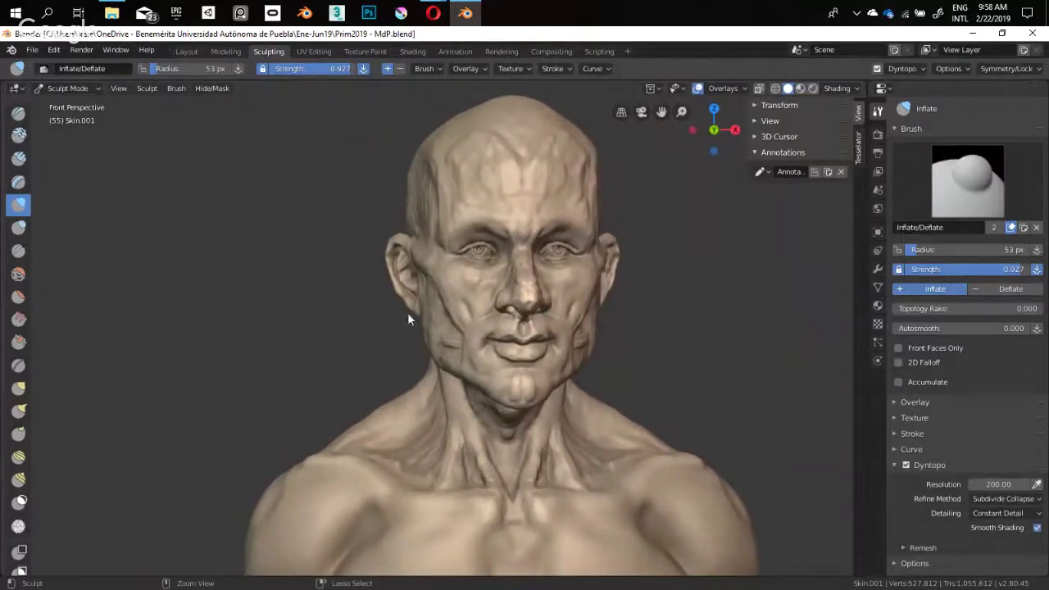
key("ctrl+s")
Reshape the ear from the side and behind with the Snake Hook brush, setting its radius to 73 px
mouse_move(379, 272)
middle_mouse_down()
mouse_move(408, 293)
mouse_move(381, 289)
mouse_move(386, 274)
mouse_move(387, 297)
mouse_move(515, 393)
mouse_move(485, 319)
mouse_move(500, 286)
mouse_move(468, 286)
middle_mouse_up()
key("k")
key("f")
left_click(394, 278)
key("f")
left_click_drag(463, 283, 426, 300)
mouse_move(388, 341)
middle_mouse_down()
mouse_move(323, 379)
mouse_move(446, 340)
mouse_move(435, 303)
mouse_move(423, 308)
mouse_move(411, 320)
mouse_move(434, 320)
mouse_move(430, 307)
mouse_move(414, 332)
mouse_move(450, 318)
middle_mouse_up()
key("f")
left_click(434, 305)
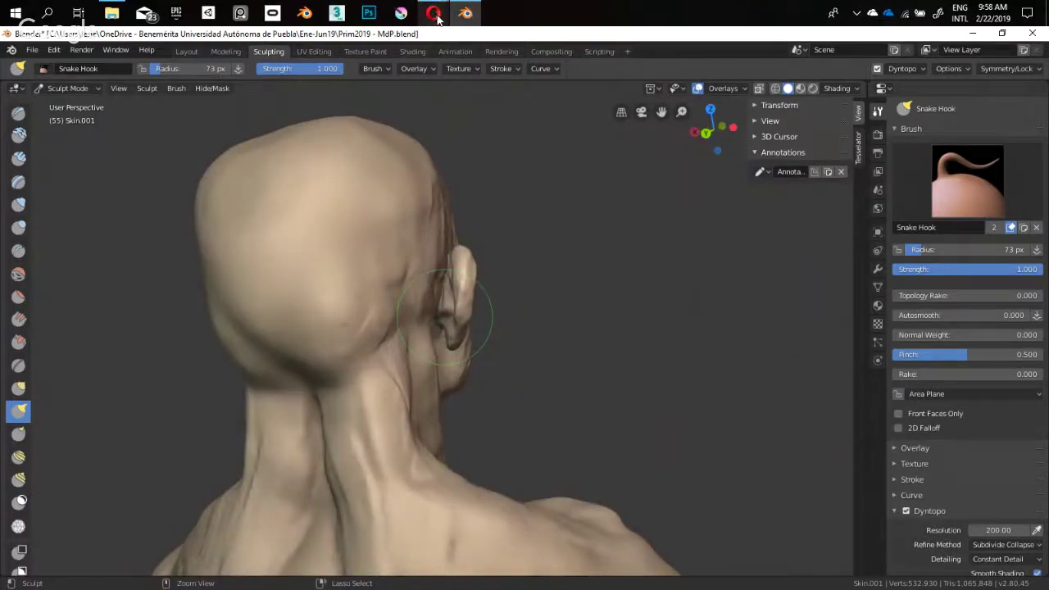
Switch to the Opera browser and open Glauco Longhi's Instagram profile in a new tab
mouse_move(437, 18)
left_click(288, 89)
key("ctrl+t")
type("gl")
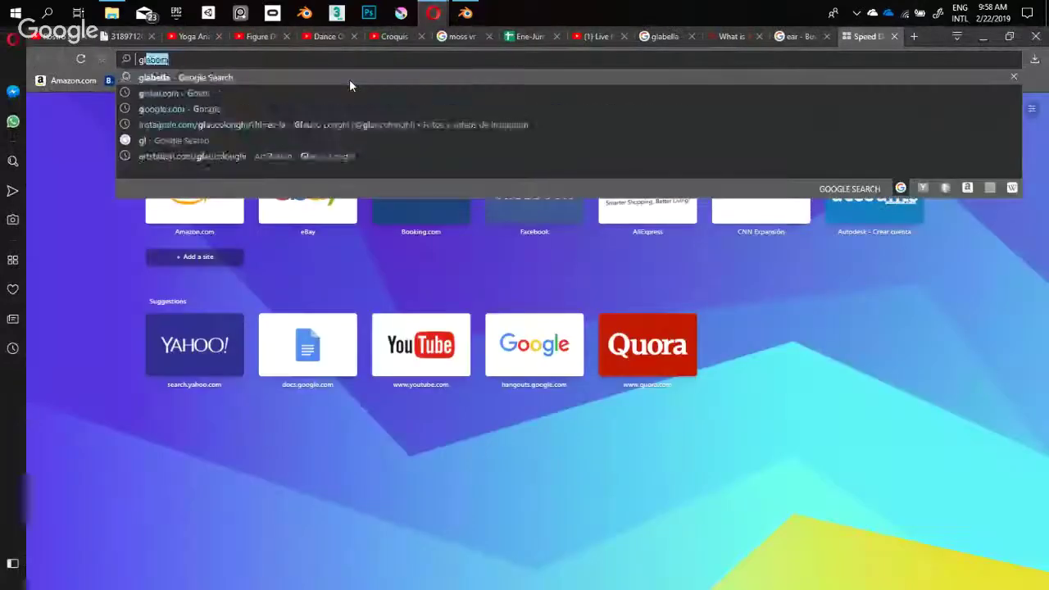
type("auco longhi")
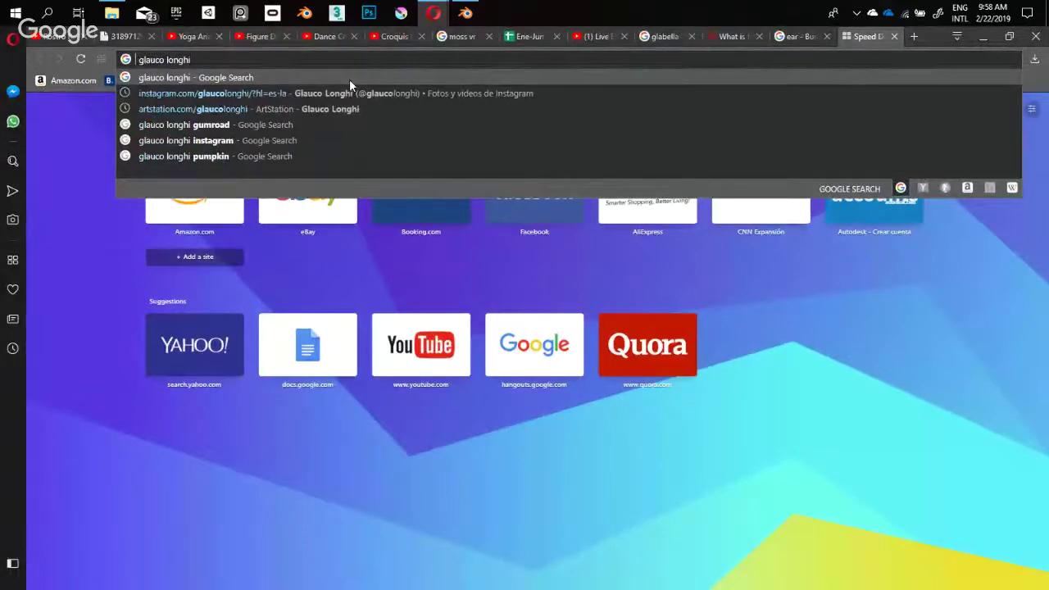
key("Down")
key("Down")
key("Up")
key("Return")
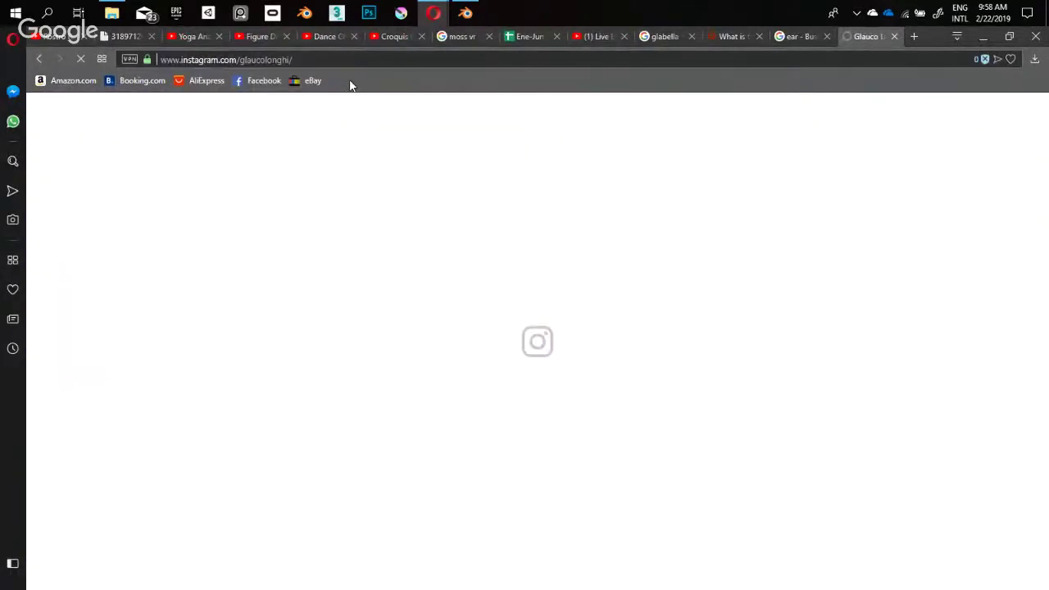
Examine the anatomy sculpture posts on the artist's Instagram profile
scroll(434, 200, "down", 2)
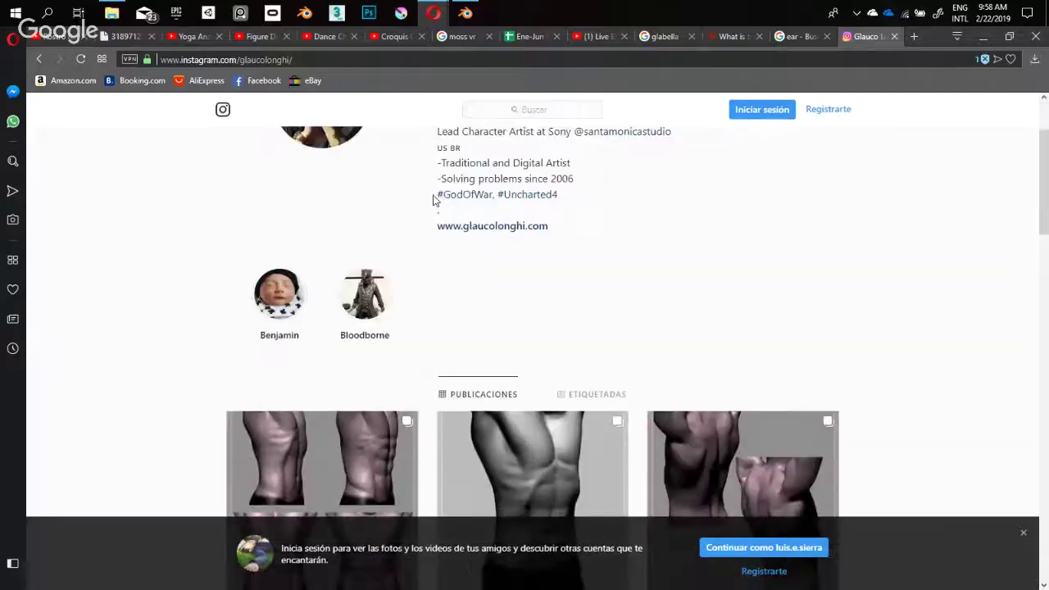
scroll(433, 199, "down", 2)
scroll(730, 277, "down", 6)
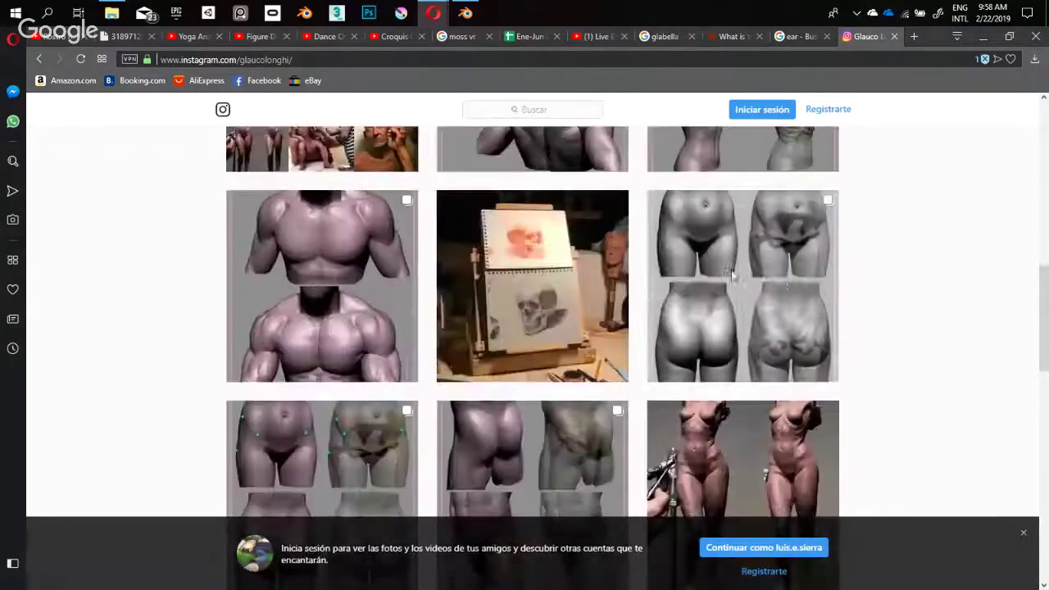
scroll(901, 260, "down", 3)
scroll(916, 260, "down", 3)
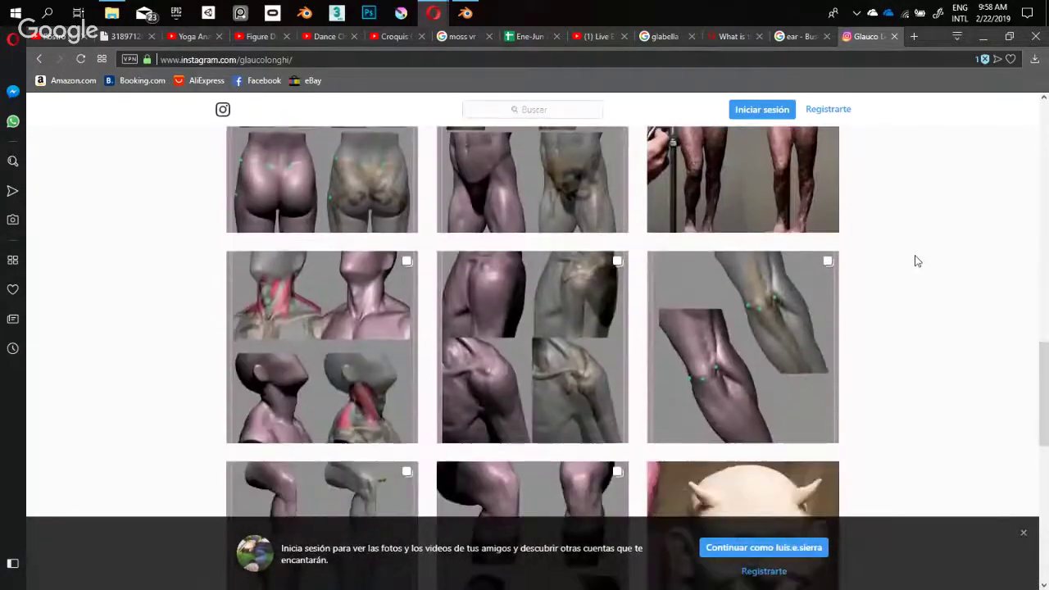
scroll(917, 260, "down", 3)
scroll(916, 261, "down", 5)
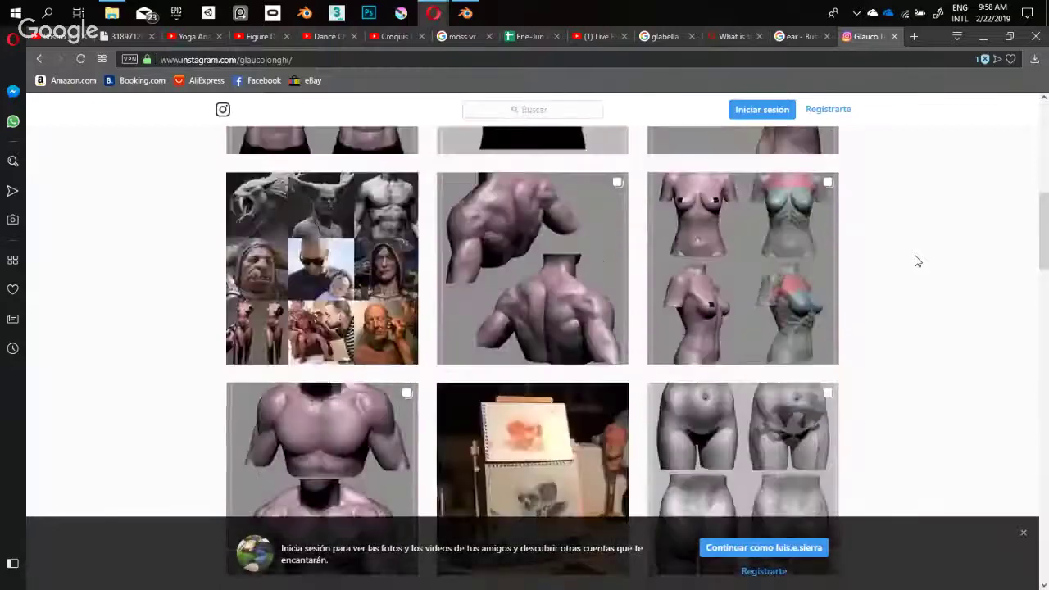
scroll(917, 261, "up", 9)
scroll(917, 260, "down", 14)
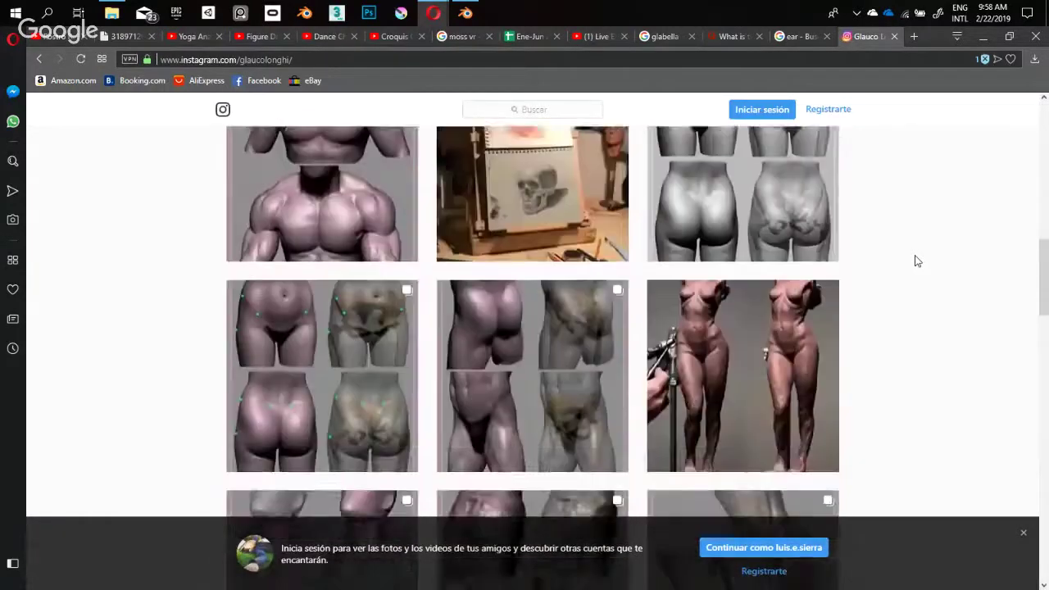
scroll(917, 260, "up", 10)
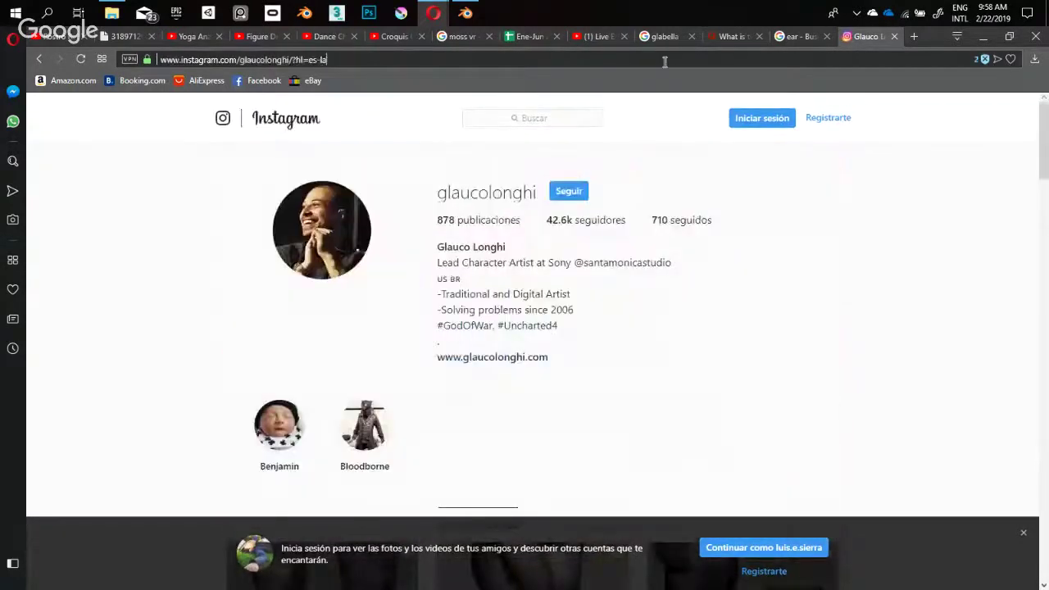
Search the web for "anatomy 4 sculptors instagram" and open the anatomy4sculptors Instagram profile
key("ctrl+a")
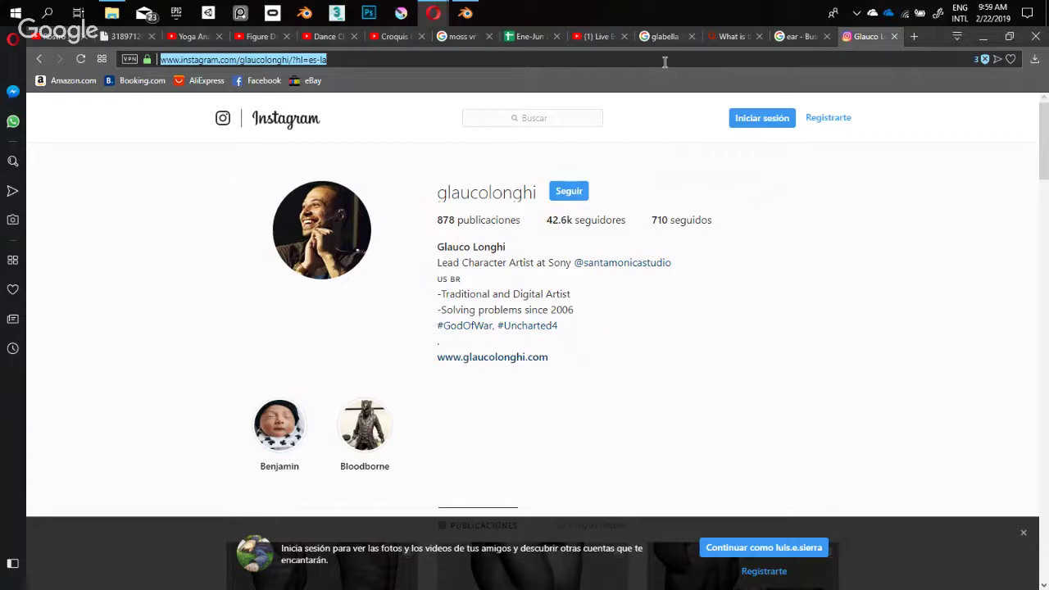
type("anatomy 4 scul")
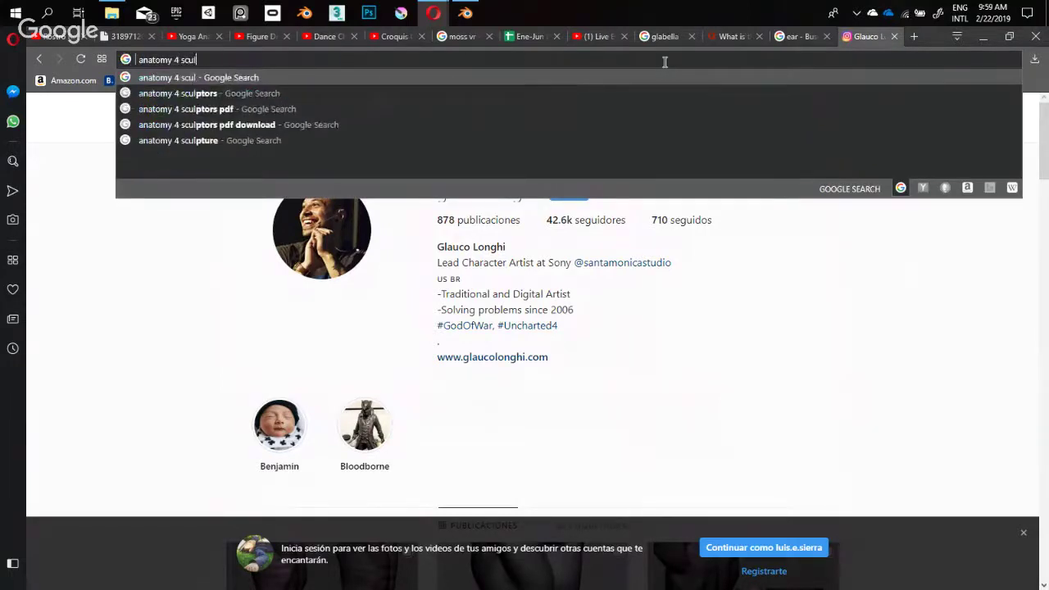
type("ptors instagram")
key("Return")
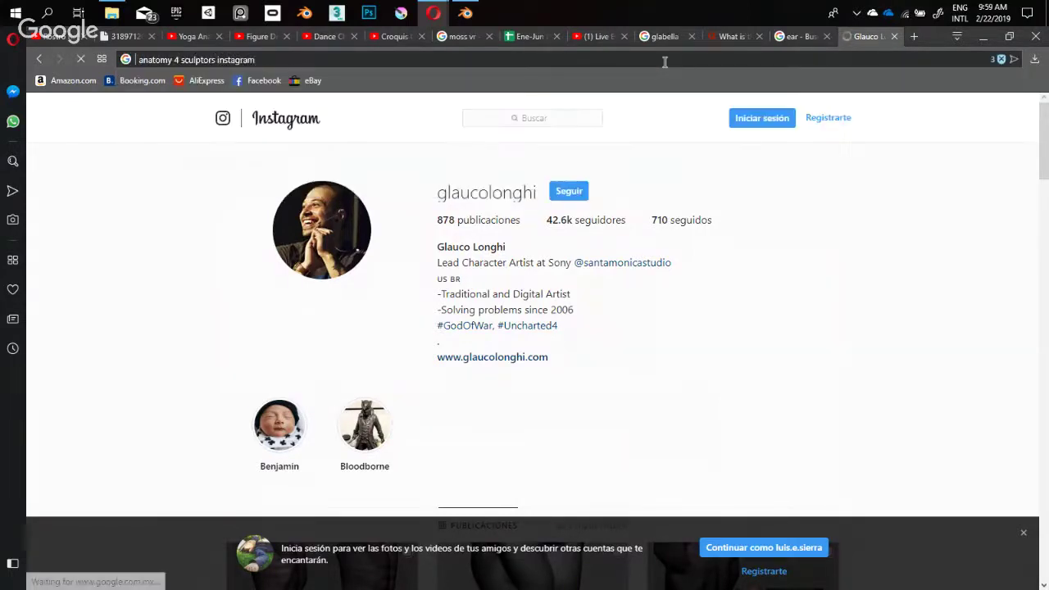
left_click(208, 239)
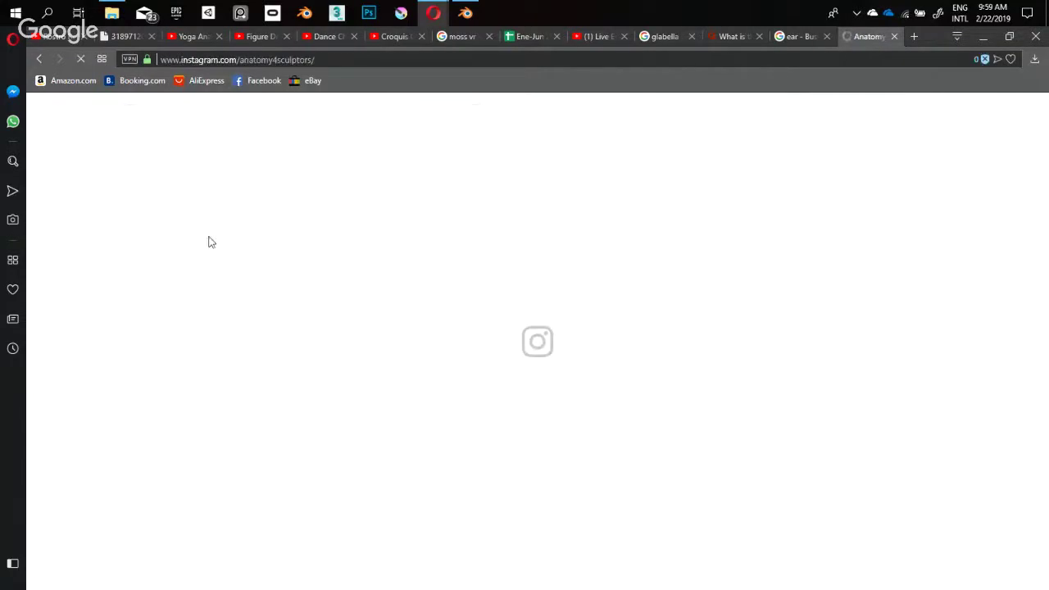
View the coloured facial muscle post and the post linking skull detail to ear shape on the profile
scroll(285, 229, "down", 3)
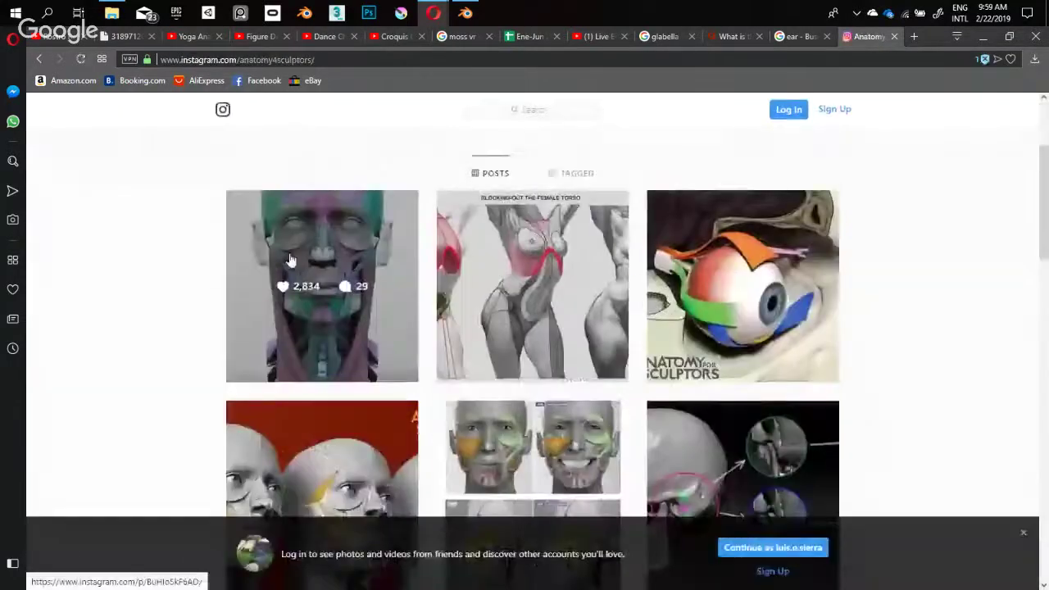
left_click(285, 229)
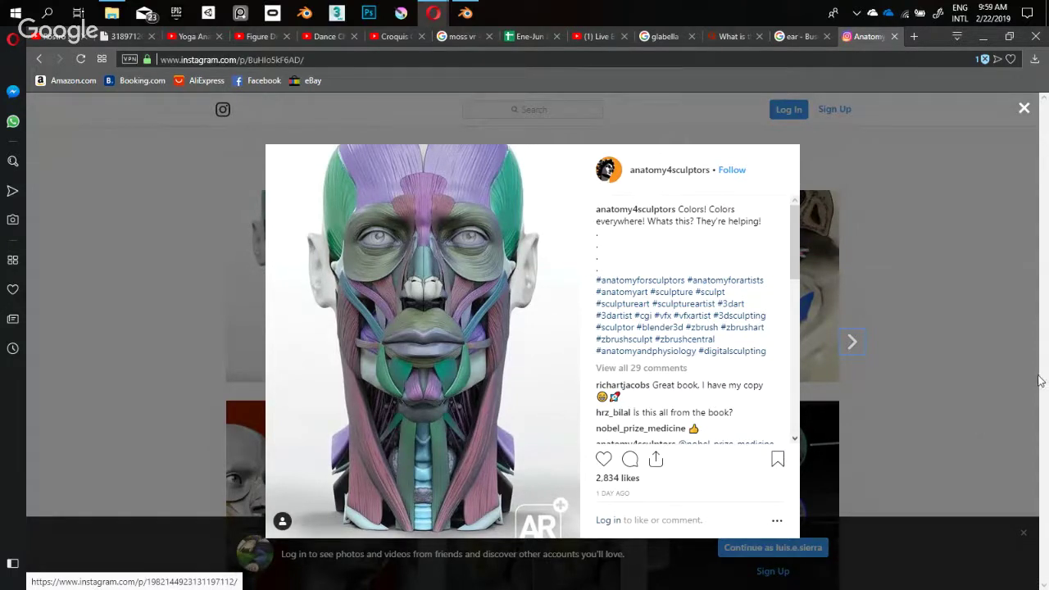
left_click(632, 172)
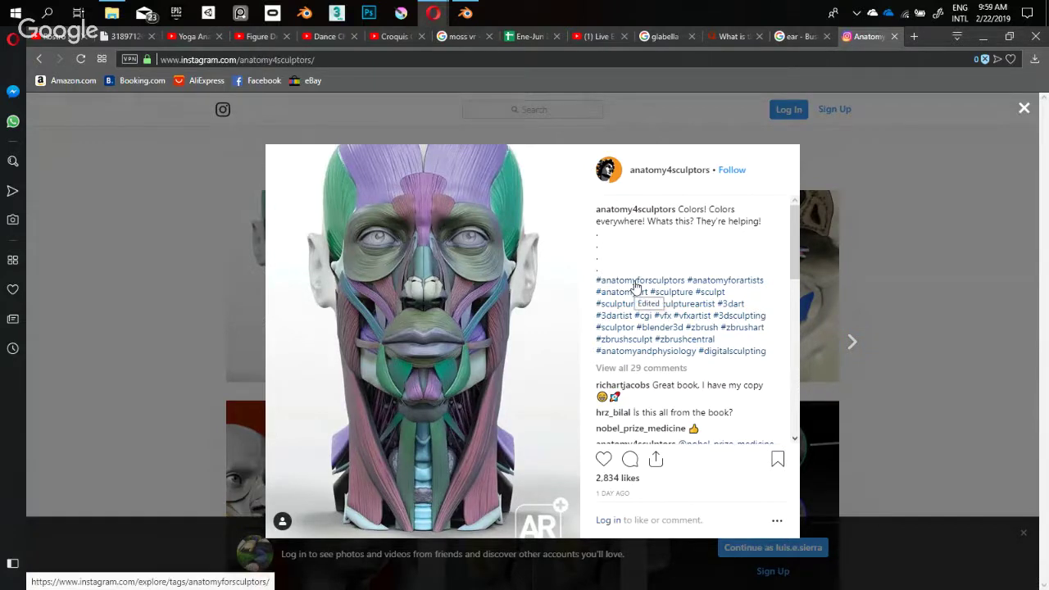
left_click(973, 266)
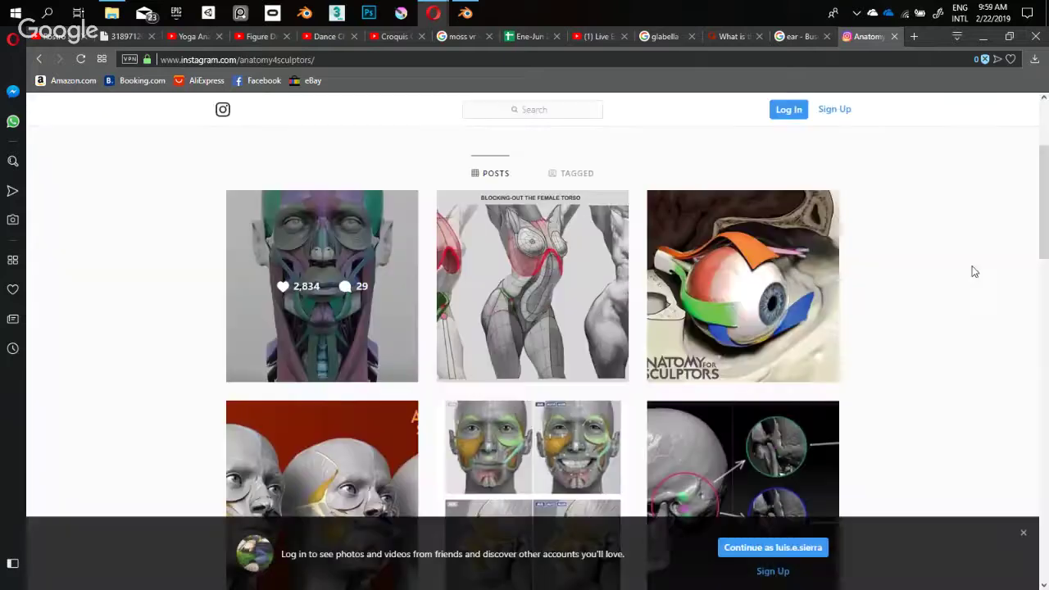
scroll(972, 270, "down", 3)
left_click(693, 275)
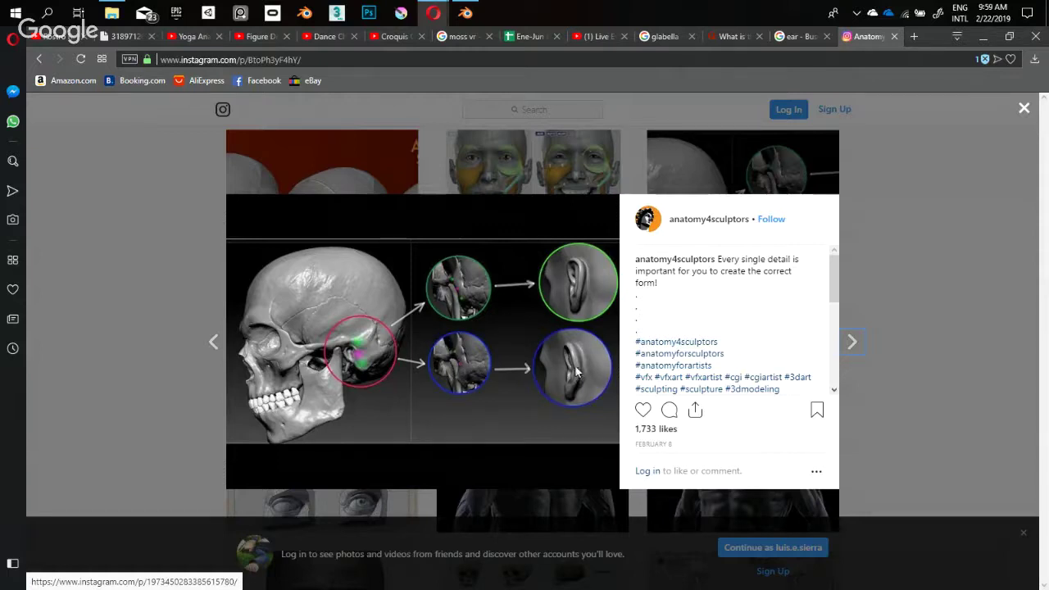
Switch to Blender and compare the ear's angle from behind with the ear reference post in the browser
key("alt+Tab")
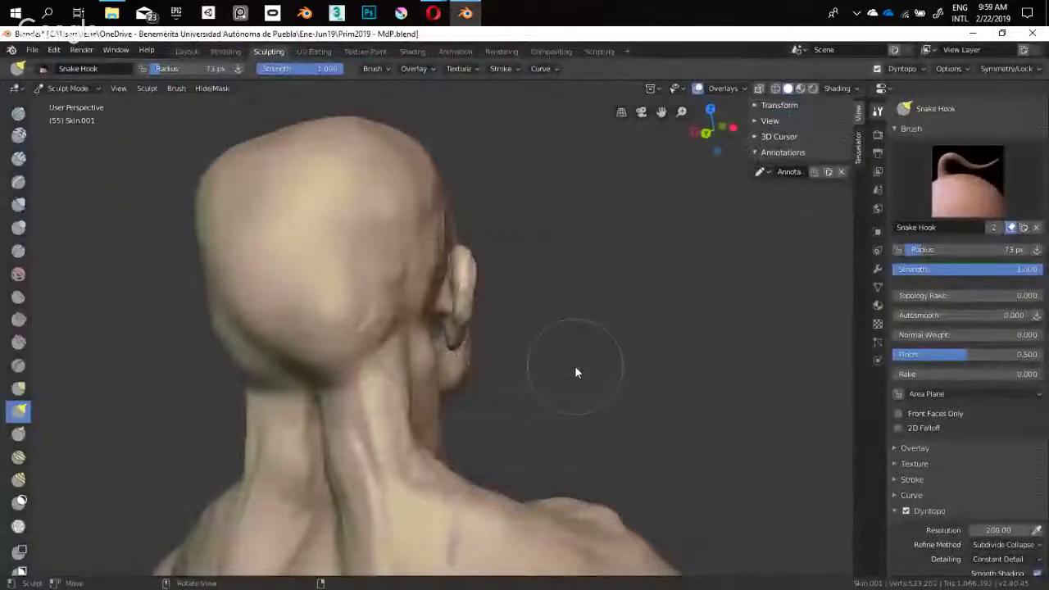
middle_click_drag(575, 366, 471, 314)
key("alt+Tab")
key("alt+Tab")
key("alt+Tab")
key("alt+Tab")
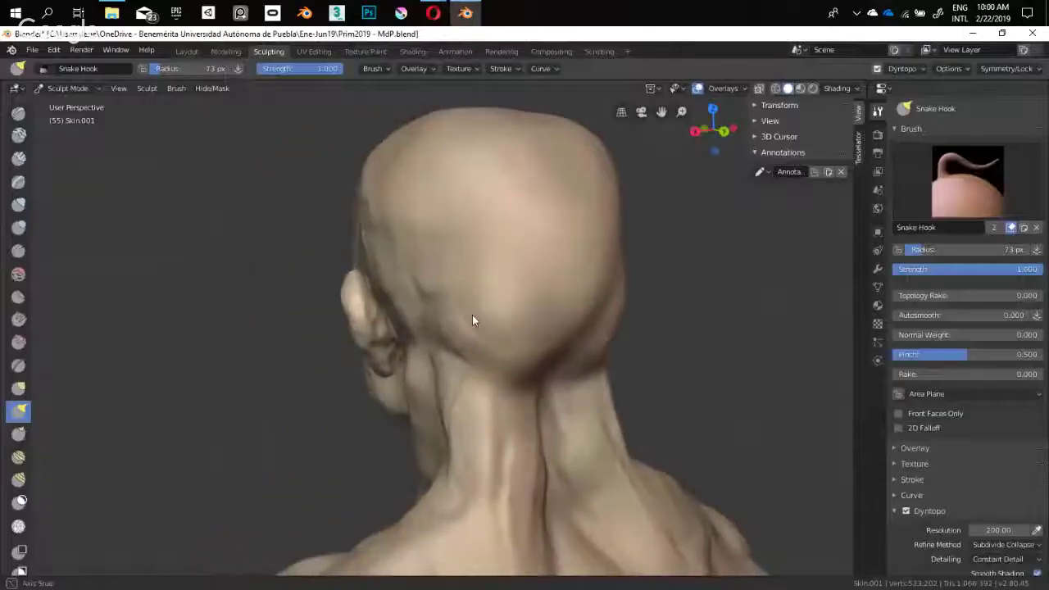
key("alt+Tab")
key("alt+Tab")
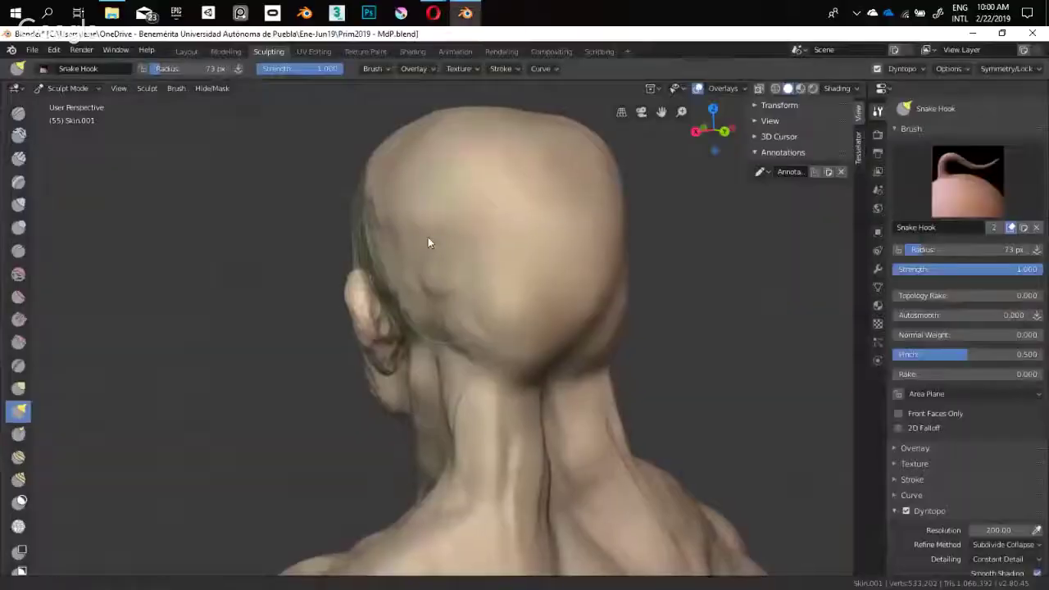
middle_click_drag(428, 237, 432, 248)
key("alt+Tab")
key("alt+Tab")
middle_click_drag(394, 306, 421, 302)
Shift the ear from behind with the Grab brush at a 112 px radius, checking it against the reference
key("g")
key("f")
key("f")
left_click(377, 326)
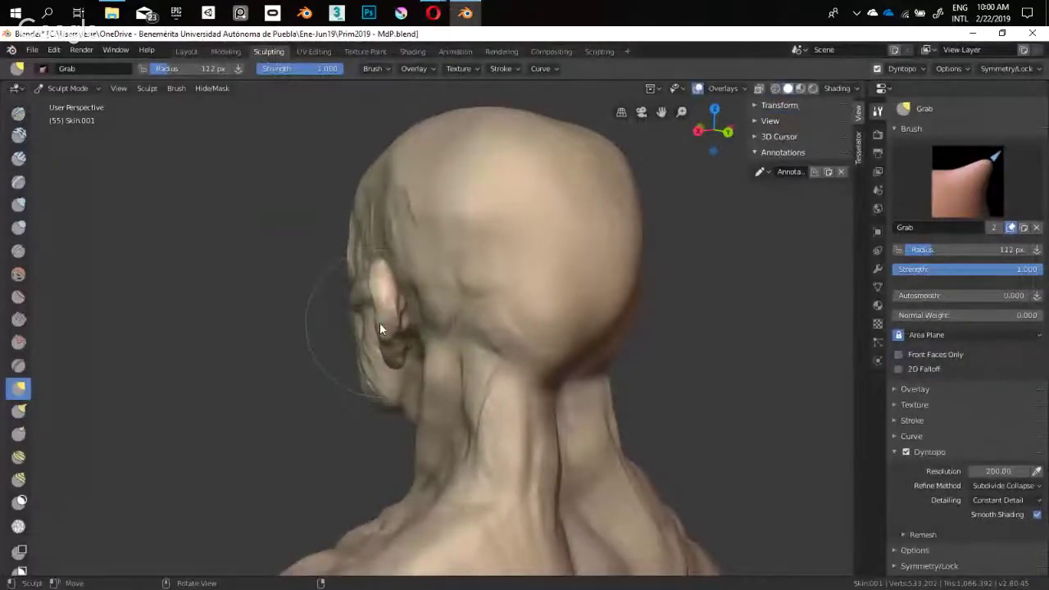
left_click_drag(380, 322, 392, 322)
middle_click_drag(394, 321, 414, 325)
key("alt+Tab")
key("alt+Tab")
Reposition the earlobe from behind with the Grab brush, reducing its radius to 51 px and 37 px
key("f")
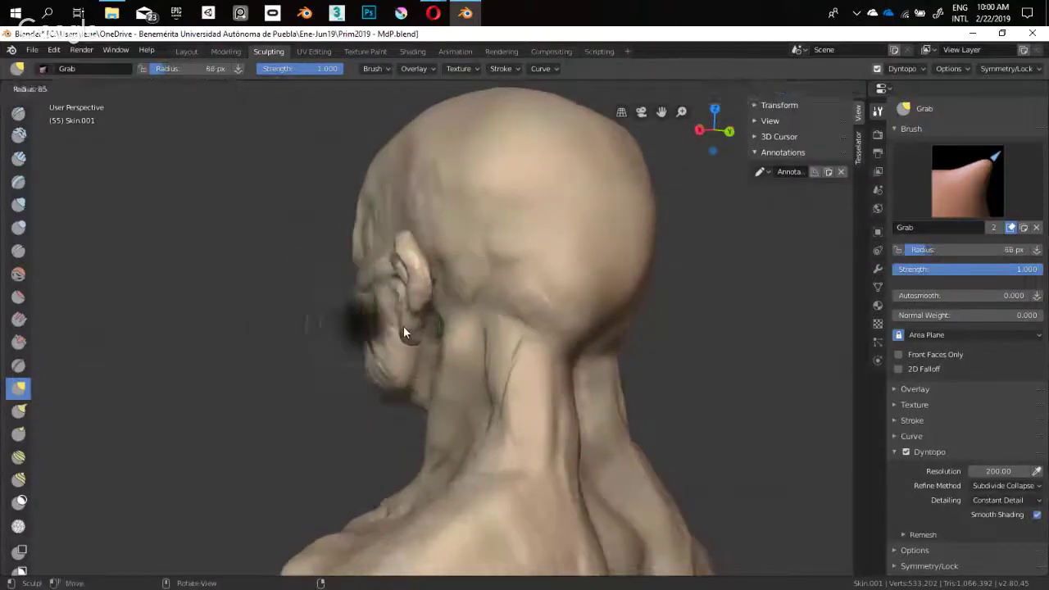
left_click(403, 325)
scroll(405, 325, "up", 1)
left_click_drag(401, 315, 403, 315)
left_click(404, 321)
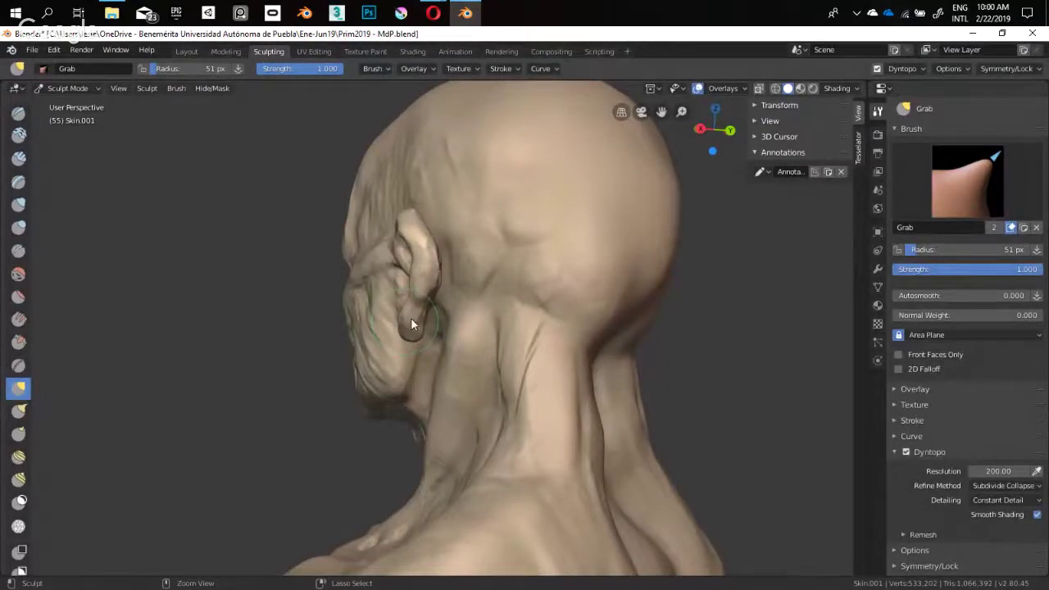
key("f")
left_click(404, 318)
mouse_move(404, 318)
middle_mouse_down()
mouse_move(483, 298)
mouse_move(348, 349)
mouse_move(380, 328)
middle_mouse_up()
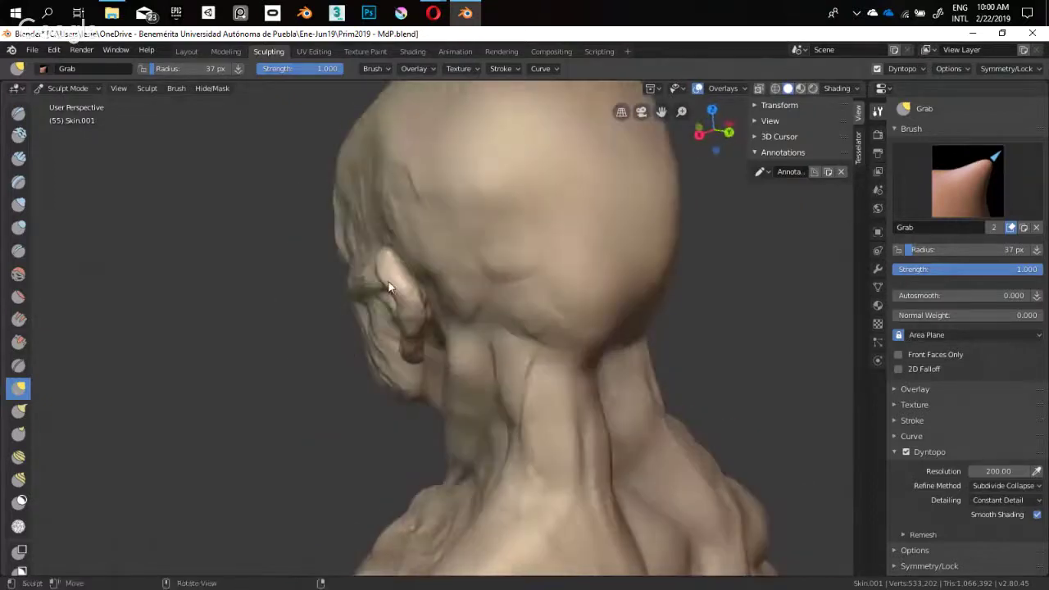
Adjust the outer rim of the ear from behind with the Grab brush at radii of 60, 54 and 63 px
key("f")
left_click(401, 288)
mouse_move(401, 288)
middle_mouse_down()
mouse_move(377, 328)
mouse_move(363, 320)
middle_mouse_up()
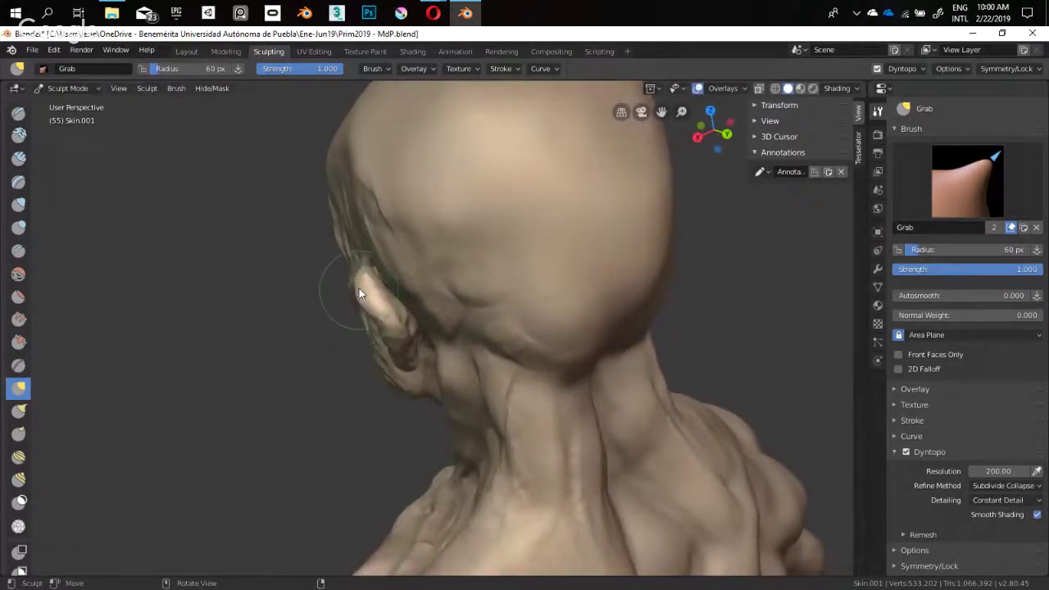
key("f")
left_click(358, 300)
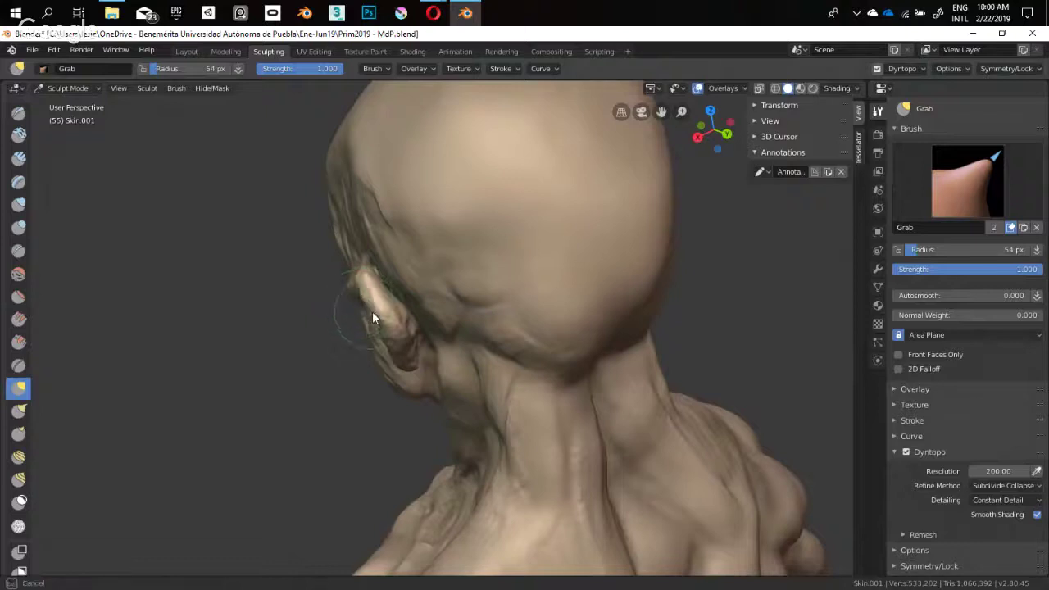
middle_click_drag(371, 311, 375, 271)
key("f")
left_click(397, 297)
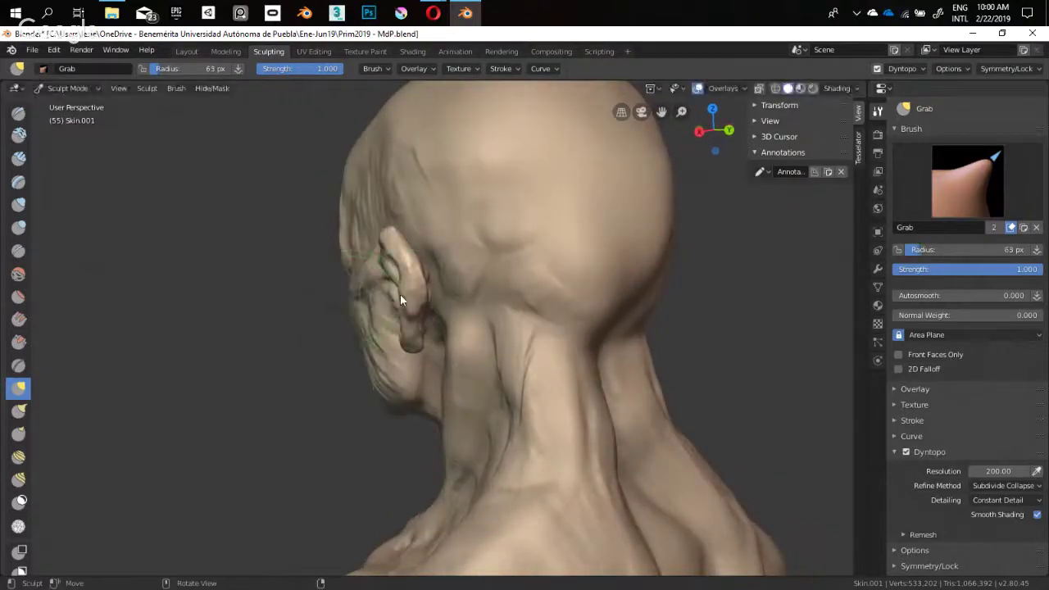
mouse_move(407, 315)
middle_mouse_down()
mouse_move(372, 299)
mouse_move(415, 312)
mouse_move(402, 285)
mouse_move(490, 284)
mouse_move(449, 312)
mouse_move(446, 297)
mouse_move(350, 321)
mouse_move(390, 329)
mouse_move(363, 306)
mouse_move(360, 244)
mouse_move(388, 340)
mouse_move(371, 277)
mouse_move(367, 309)
mouse_move(433, 251)
mouse_move(456, 257)
mouse_move(377, 216)
mouse_move(427, 192)
middle_mouse_up()
Switch to the Crease brush and isolate the earlobe region so only that part of the head is shown
key("i")
key("f")
left_click(402, 285)
key("f")
left_click(450, 306)
key("shift+c")
key("b")
left_click_drag(426, 192, 342, 365)
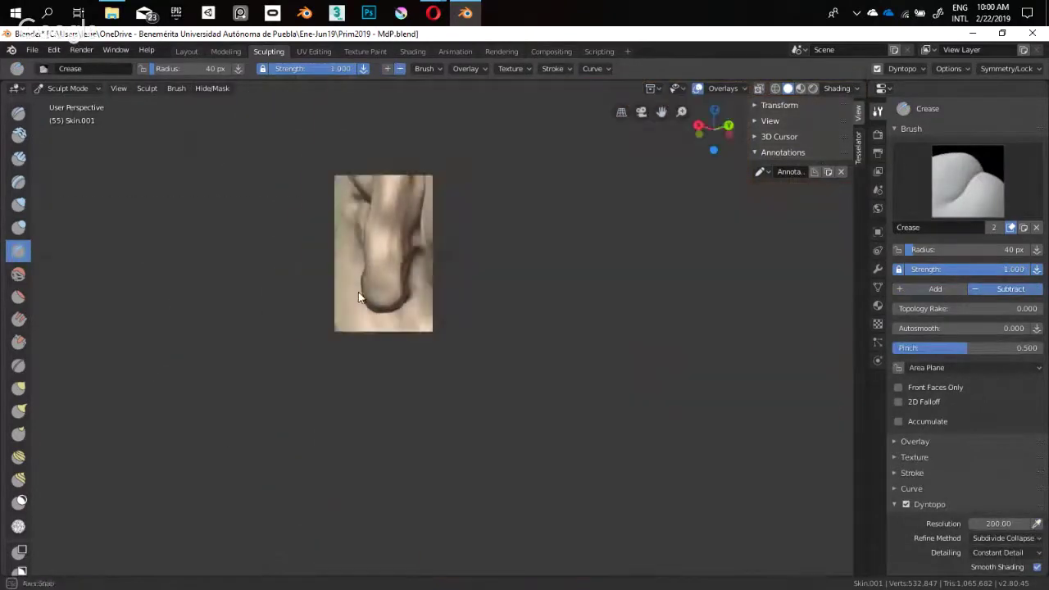
Carve the fold beneath the isolated earlobe with the Crease brush in Subtract mode at a 49 px radius
mouse_move(358, 291)
middle_mouse_down()
mouse_move(358, 250)
mouse_move(367, 294)
mouse_move(388, 235)
mouse_move(429, 404)
mouse_move(314, 311)
mouse_move(372, 324)
mouse_move(383, 363)
mouse_move(419, 324)
middle_mouse_up()
left_click(429, 326)
mouse_move(402, 362)
left_mouse_down()
mouse_move(430, 279)
mouse_move(399, 362)
mouse_move(445, 276)
mouse_move(385, 331)
left_mouse_up()
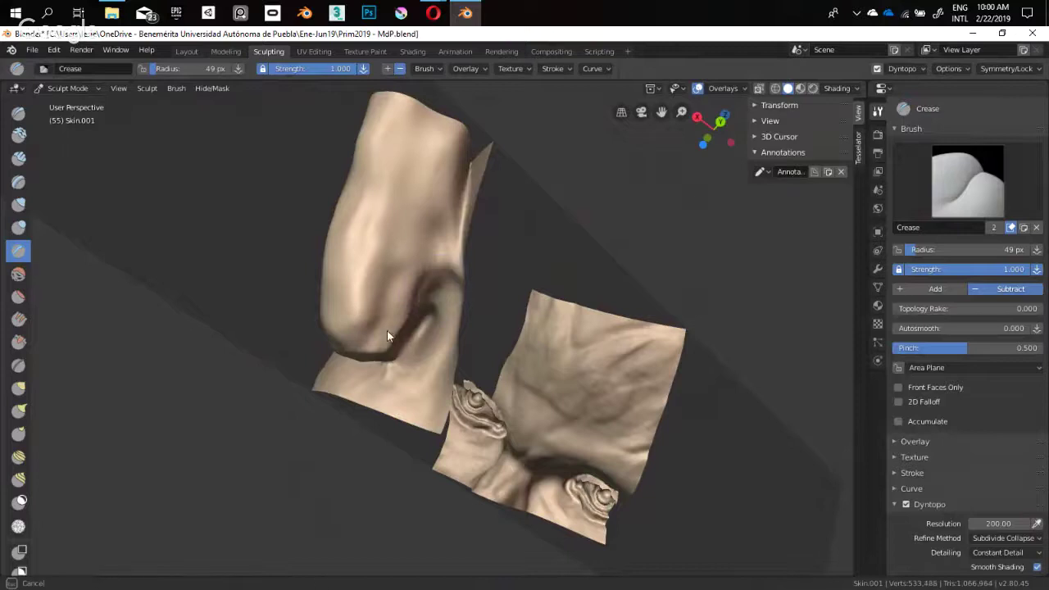
mouse_move(385, 331)
middle_mouse_down()
mouse_move(356, 320)
mouse_move(368, 348)
middle_mouse_up()
mouse_move(389, 324)
left_mouse_down()
mouse_move(363, 338)
mouse_move(380, 316)
left_mouse_up()
mouse_move(380, 316)
middle_mouse_down()
mouse_move(448, 391)
mouse_move(486, 351)
mouse_move(479, 338)
mouse_move(440, 325)
middle_mouse_up()
Flatten the surface around the underside of the earlobe with the Flatten brush
key("shift+t")
mouse_move(427, 345)
left_mouse_down()
mouse_move(445, 312)
mouse_move(442, 330)
left_mouse_up()
key("f")
left_click(456, 334)
middle_click_drag(456, 333, 478, 349)
mouse_move(478, 349)
left_mouse_down()
mouse_move(485, 353)
mouse_move(434, 333)
left_mouse_up()
mouse_move(434, 333)
middle_mouse_down()
mouse_move(414, 301)
mouse_move(364, 315)
mouse_move(394, 325)
mouse_move(376, 341)
middle_mouse_up()
Adjust the Flatten brush strength and even out the rest of the earlobe from several angles
mouse_move(377, 342)
left_mouse_down()
mouse_move(389, 324)
mouse_move(363, 312)
left_mouse_up()
mouse_move(363, 311)
middle_mouse_down()
mouse_move(379, 316)
mouse_move(383, 337)
mouse_move(365, 341)
middle_mouse_up()
mouse_move(364, 341)
left_mouse_down()
mouse_move(400, 353)
mouse_move(364, 345)
left_mouse_up()
key("shift+f")
left_click(396, 349)
mouse_move(364, 345)
middle_mouse_down()
mouse_move(390, 347)
mouse_move(423, 330)
middle_mouse_up()
mouse_move(424, 329)
left_mouse_down()
mouse_move(416, 368)
mouse_move(403, 346)
left_mouse_up()
Return to the full head in side view and nudge the area in front of the ear with the Grab brush at 104 px radius
mouse_move(403, 346)
middle_mouse_down()
mouse_move(331, 286)
mouse_move(467, 330)
mouse_move(415, 291)
middle_mouse_up()
scroll(336, 282, "up", 6)
scroll(491, 295, "down", 5)
mouse_move(561, 297)
middle_mouse_down()
mouse_move(445, 328)
mouse_move(446, 303)
mouse_move(373, 361)
middle_mouse_up()
middle_click_drag(382, 277, 397, 291)
key("g")
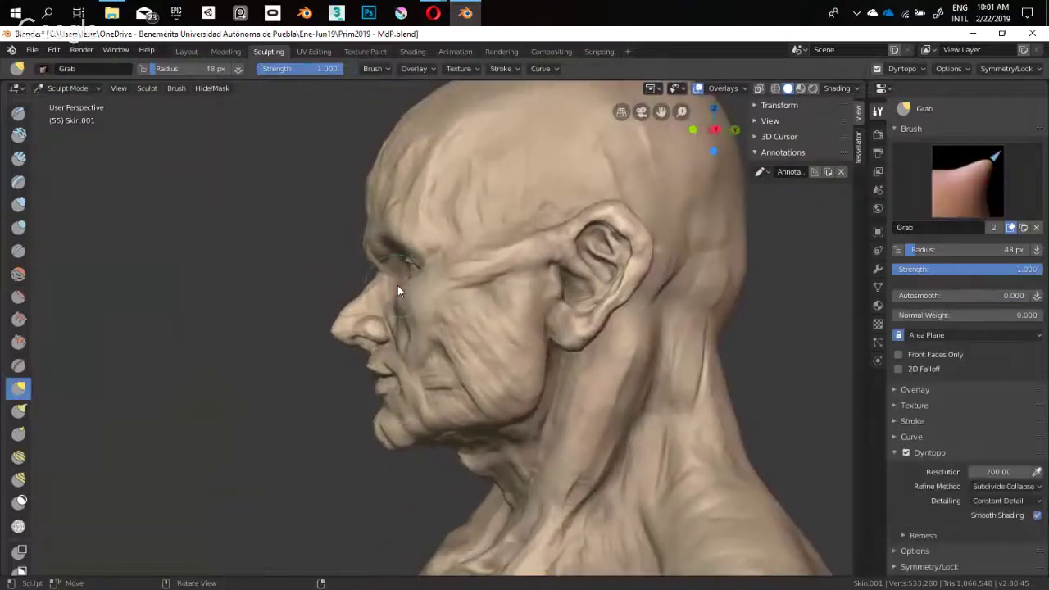
key("f")
left_click(416, 276)
key("f")
left_click(422, 275)
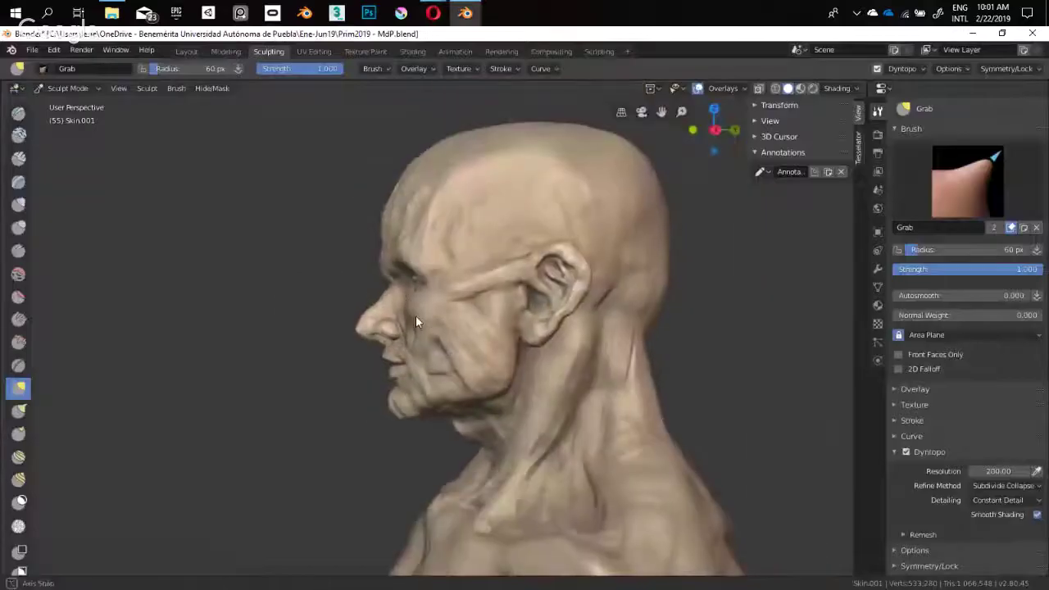
key("f")
left_click(522, 263)
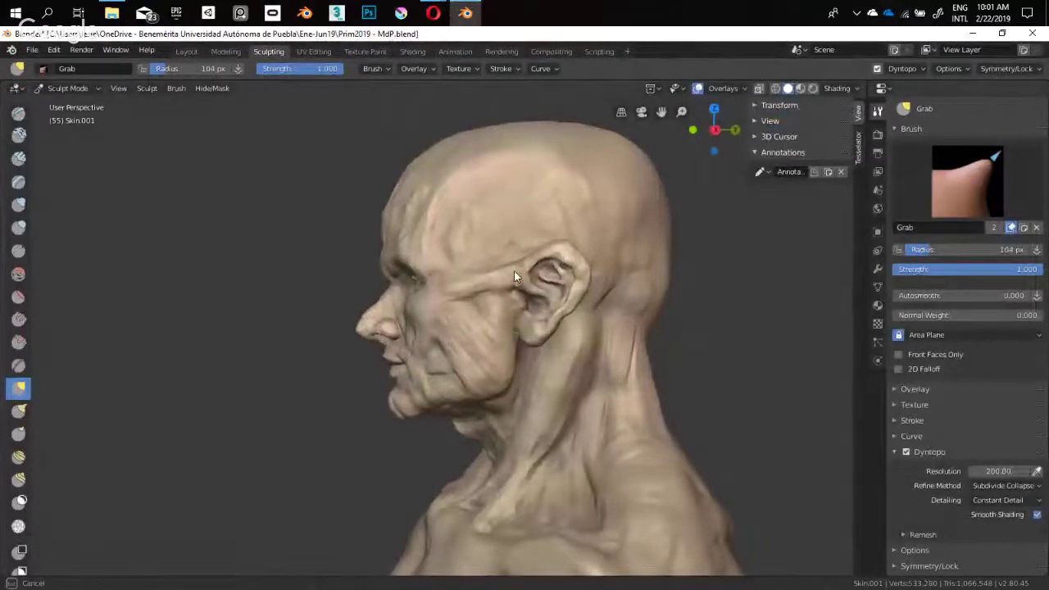
left_click_drag(513, 271, 518, 270)
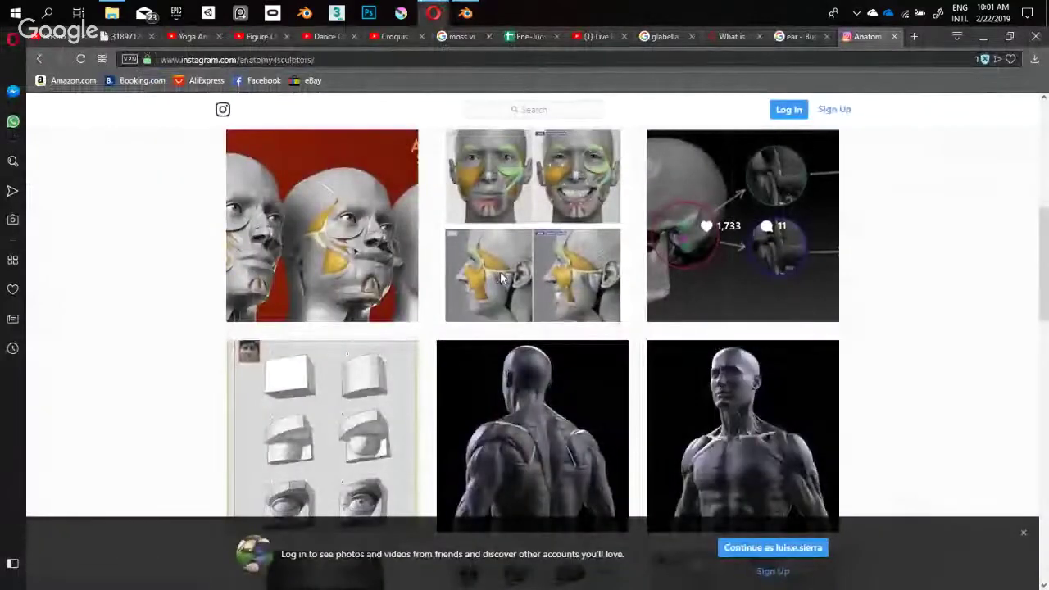
Browse the anatomy4sculptors posts in the browser and open the one showing a male head in front, three-quarter and side view
scroll(503, 278, "down", 3)
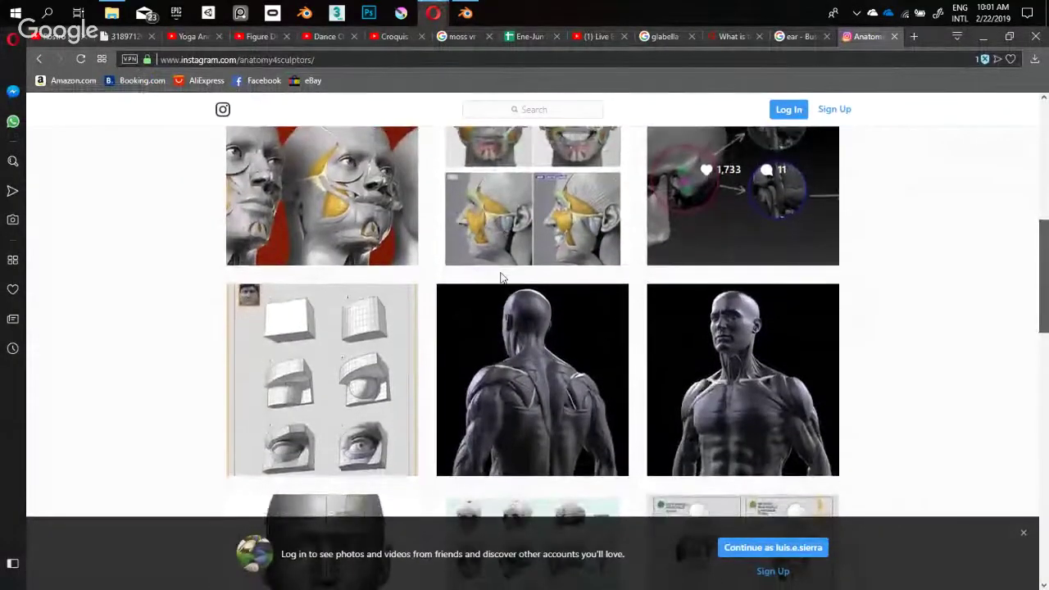
scroll(503, 279, "down", 3)
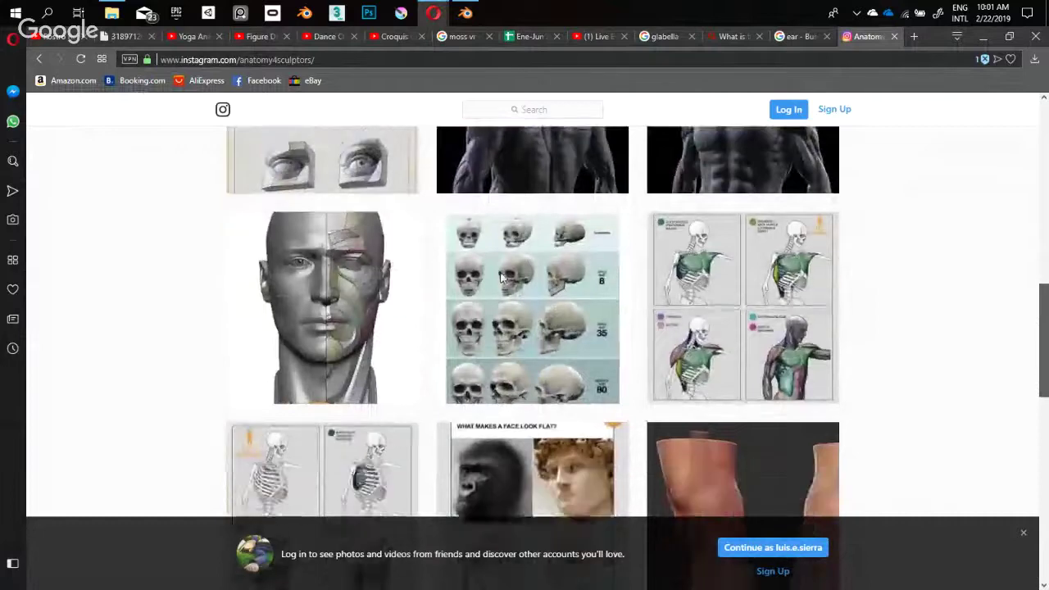
scroll(501, 279, "down", 3)
scroll(502, 279, "down", 4)
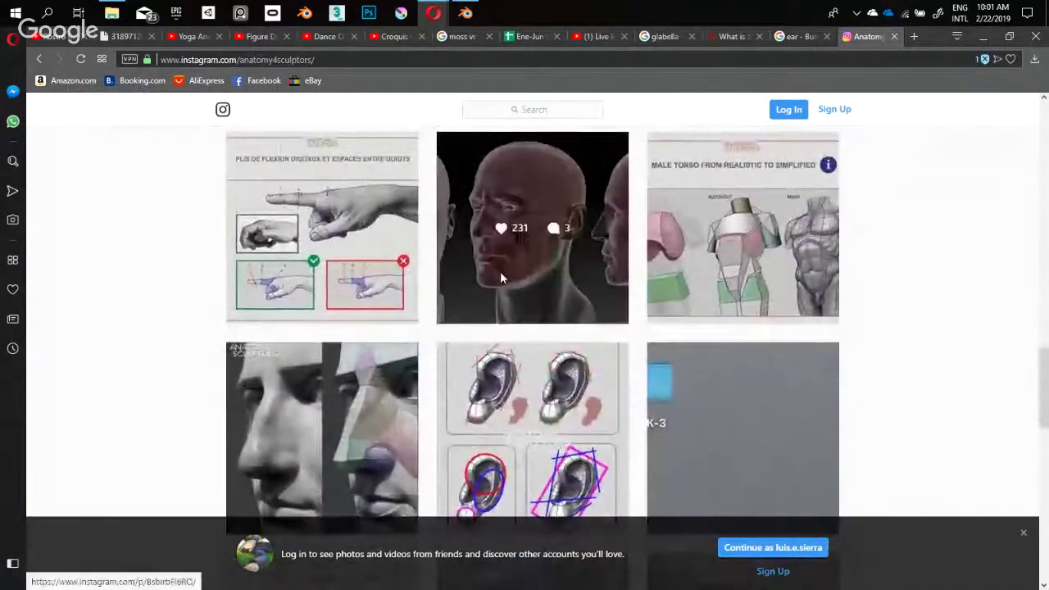
left_click(502, 278)
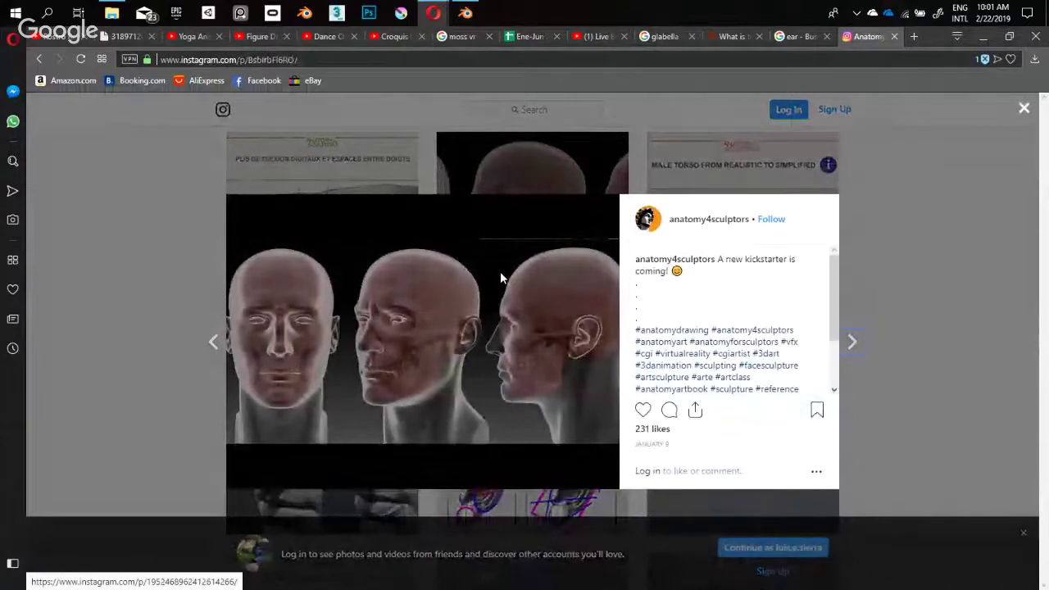
Switch to Blender and adjust the forehead profile with the 104 px Grab brush, comparing it with the side-view head reference
key("alt+Tab")
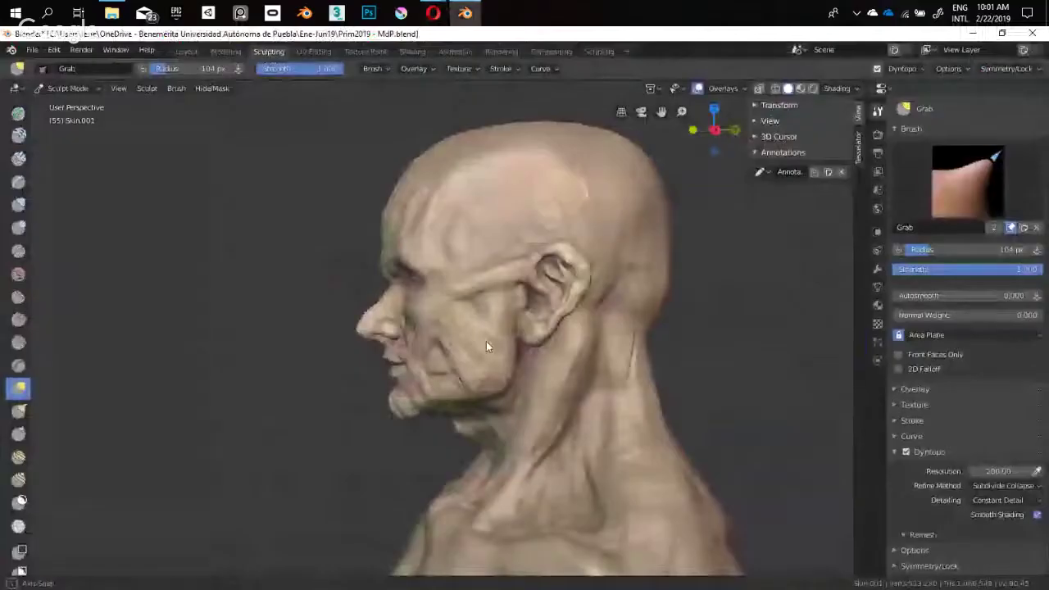
key("alt+Tab")
key("alt+Tab")
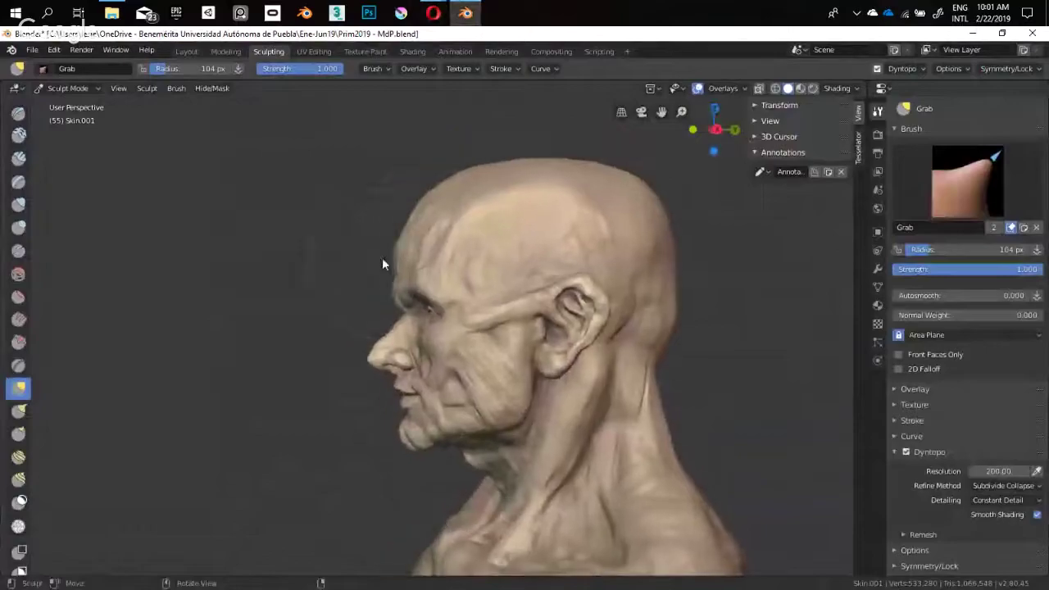
key("alt+Tab")
key("alt+Tab")
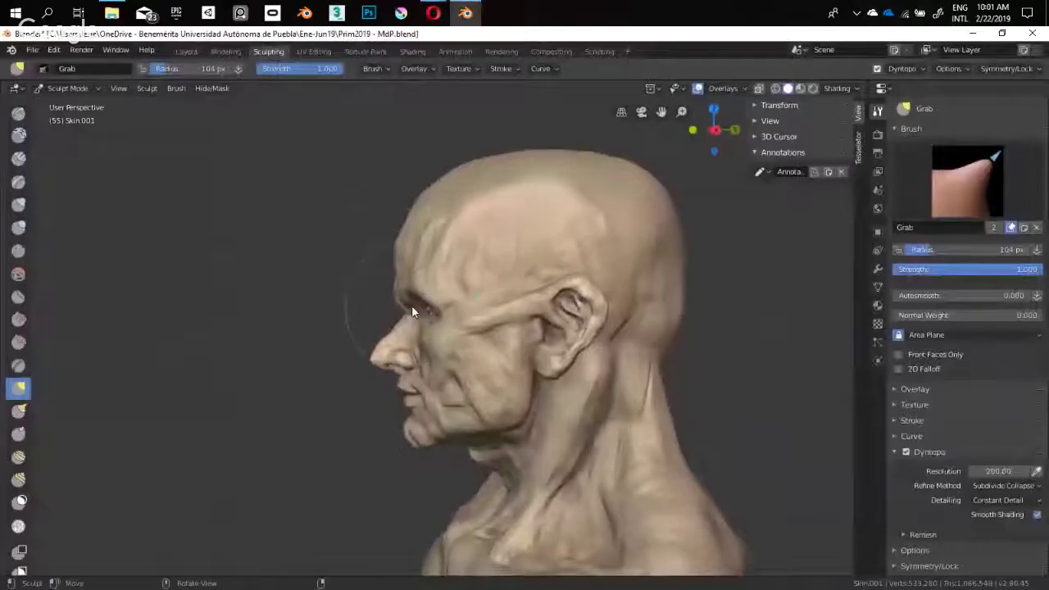
left_click_drag(400, 241, 400, 240)
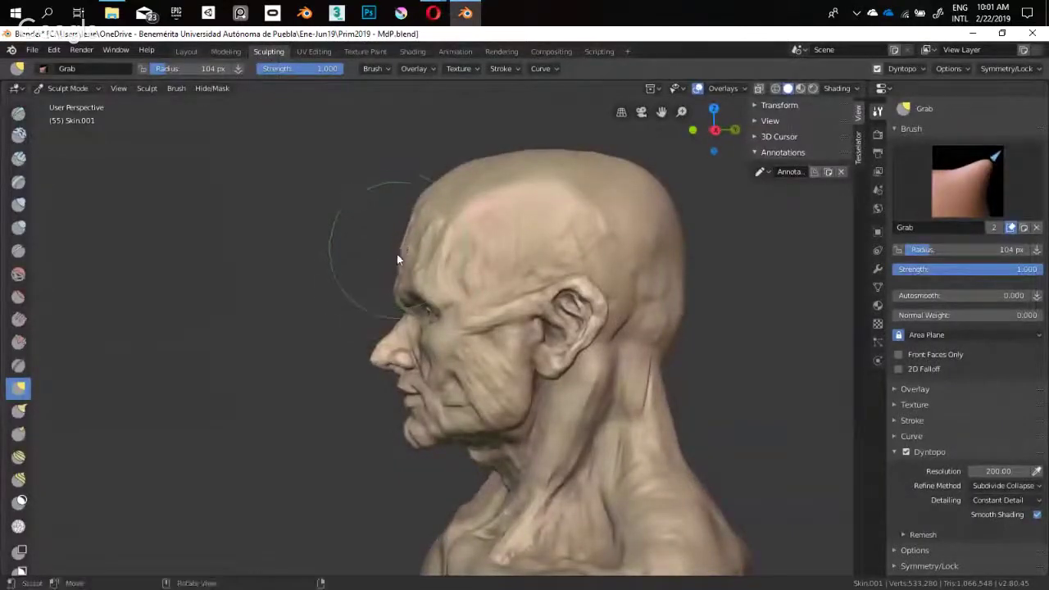
key("alt+Tab")
key("alt+Tab")
Set the Grab brush radius to 73 px and adjust the side of the nose in profile
key("f")
left_click(421, 349)
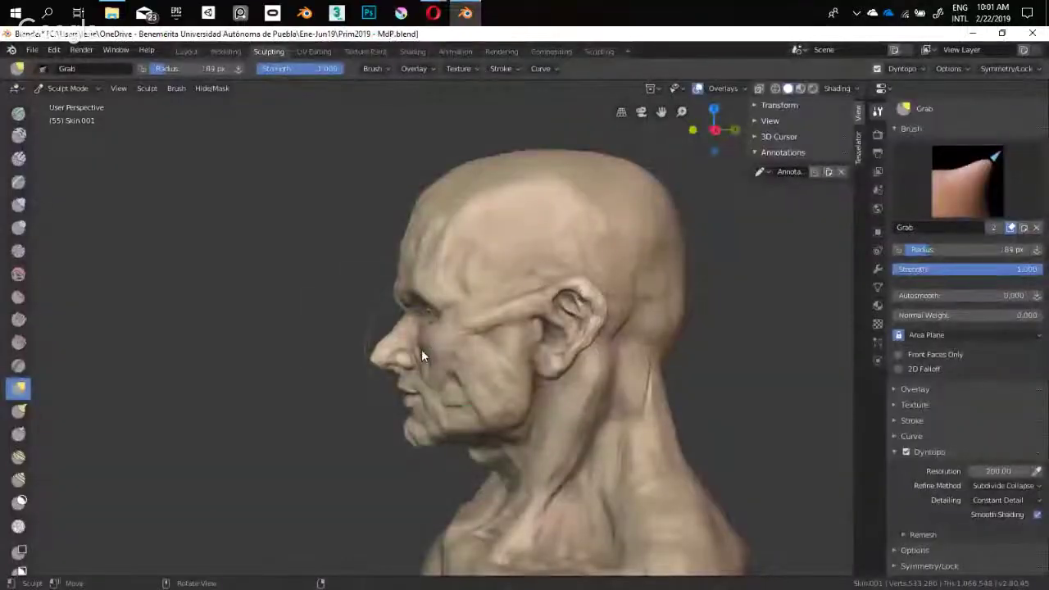
left_click_drag(424, 350, 419, 347)
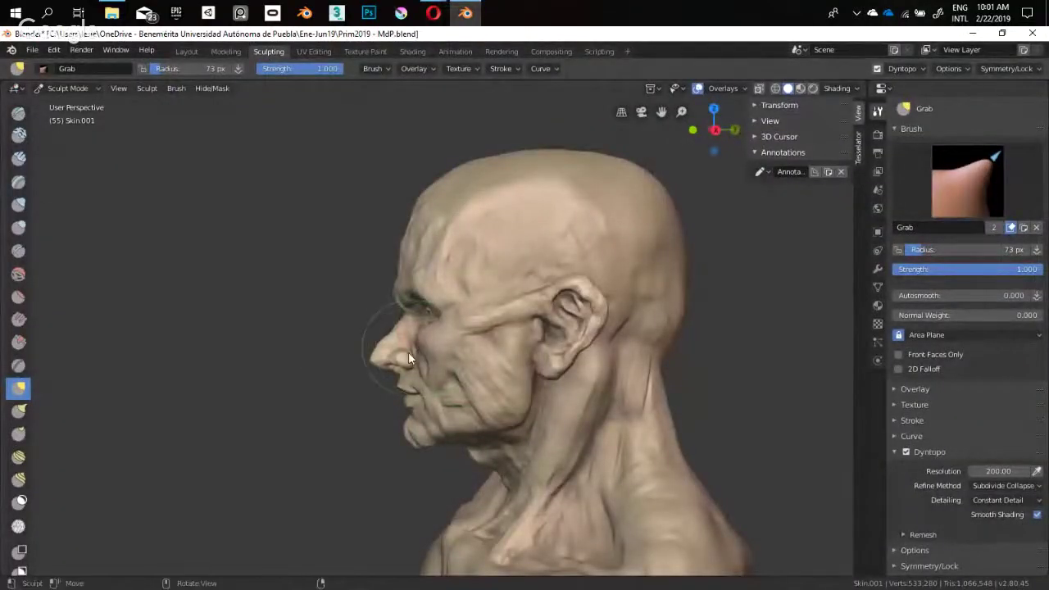
Compare the head's profile with the anatomy reference and set the Grab brush radius to 49 px
mouse_move(408, 352)
middle_mouse_down()
mouse_move(505, 344)
mouse_move(467, 322)
mouse_move(399, 325)
mouse_move(450, 322)
mouse_move(449, 349)
mouse_move(421, 340)
mouse_move(422, 313)
mouse_move(442, 307)
middle_mouse_up()
key("alt+Tab")
key("alt+Tab")
key("alt+Tab")
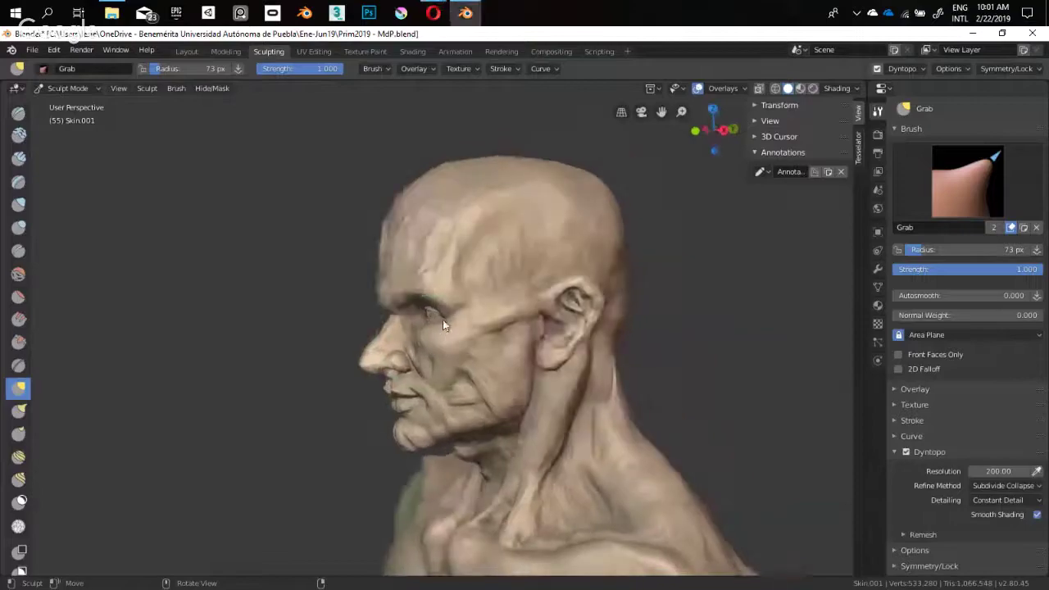
key("alt+Tab")
key("alt+Tab")
left_click(360, 310)
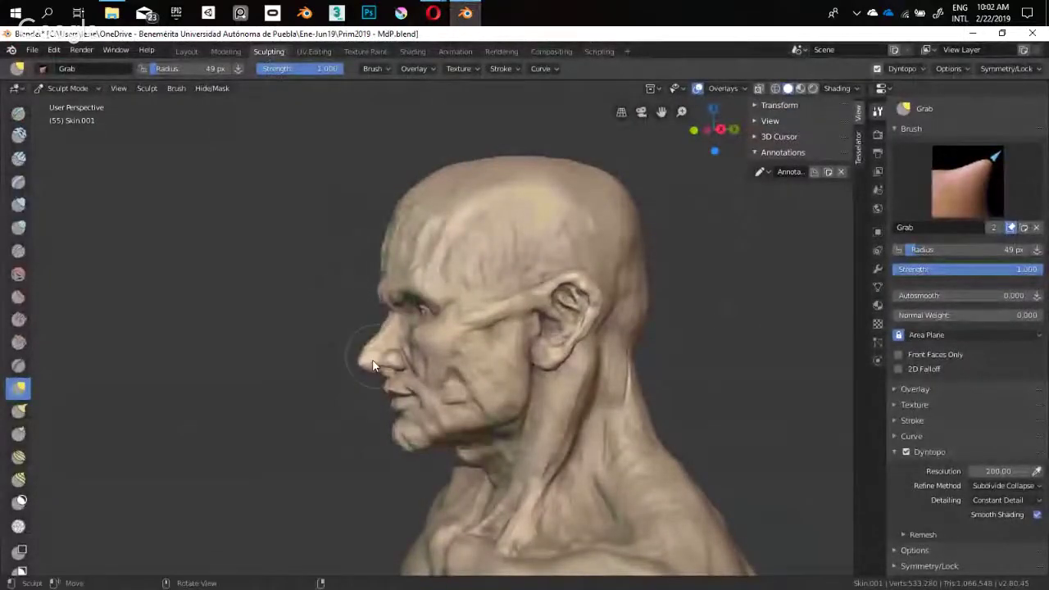
Nudge the tip of the nose in side view with the Grab brush at 34 px radius, checking the side-view reference
key("alt+Tab")
key("alt+Tab")
middle_click_drag(365, 371, 345, 368)
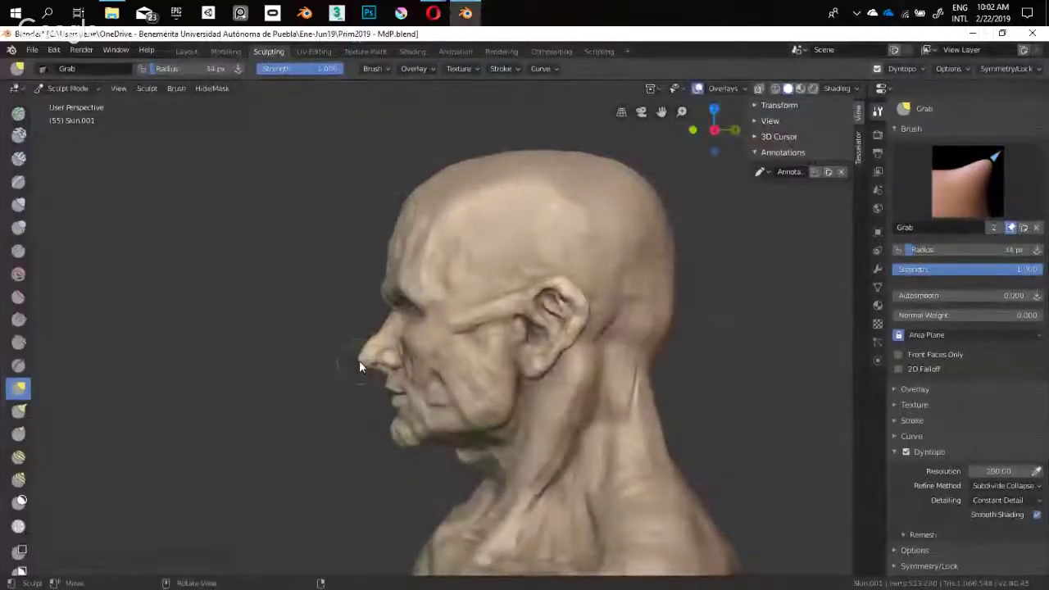
left_click_drag(359, 360, 361, 359)
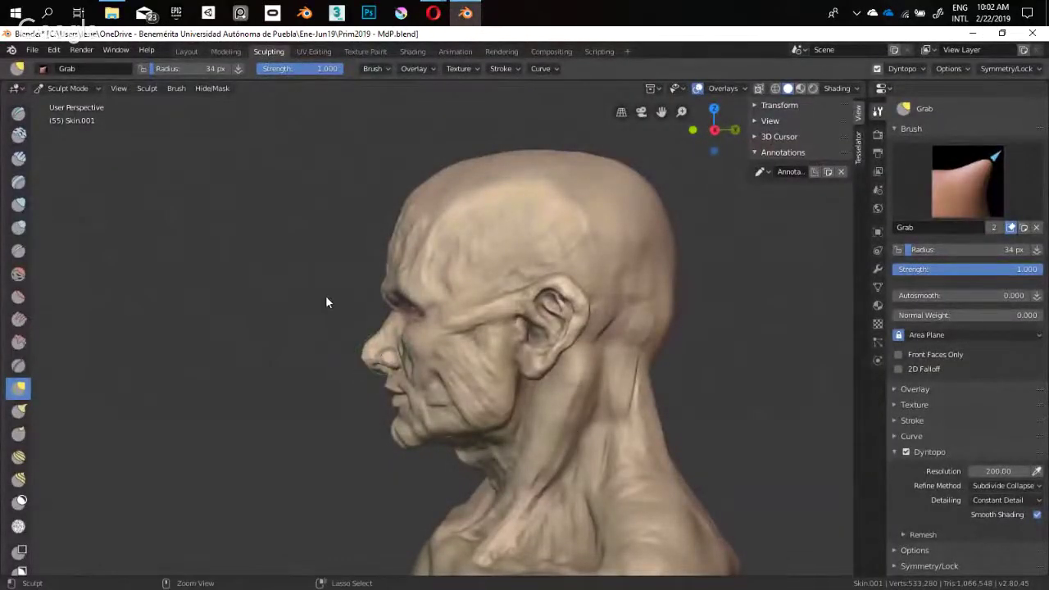
key("alt+Tab")
key("alt+Tab")
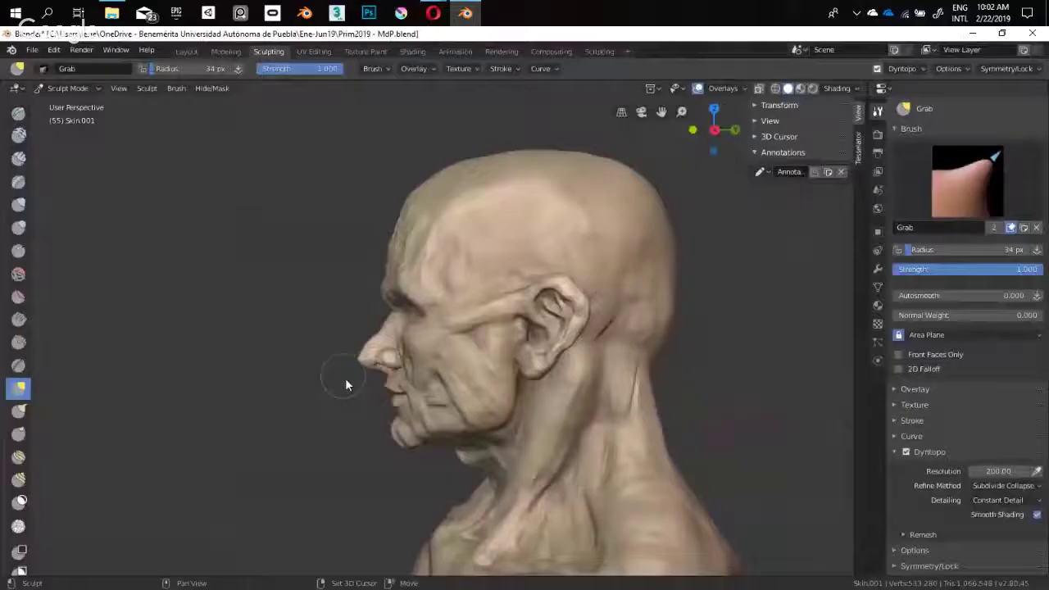
Set the Grab brush radius to 54 px and adjust the chin's profile from the opposite side of the head
mouse_move(345, 377)
middle_mouse_down()
mouse_move(569, 377)
mouse_move(485, 325)
mouse_move(538, 363)
middle_mouse_up()
key("f")
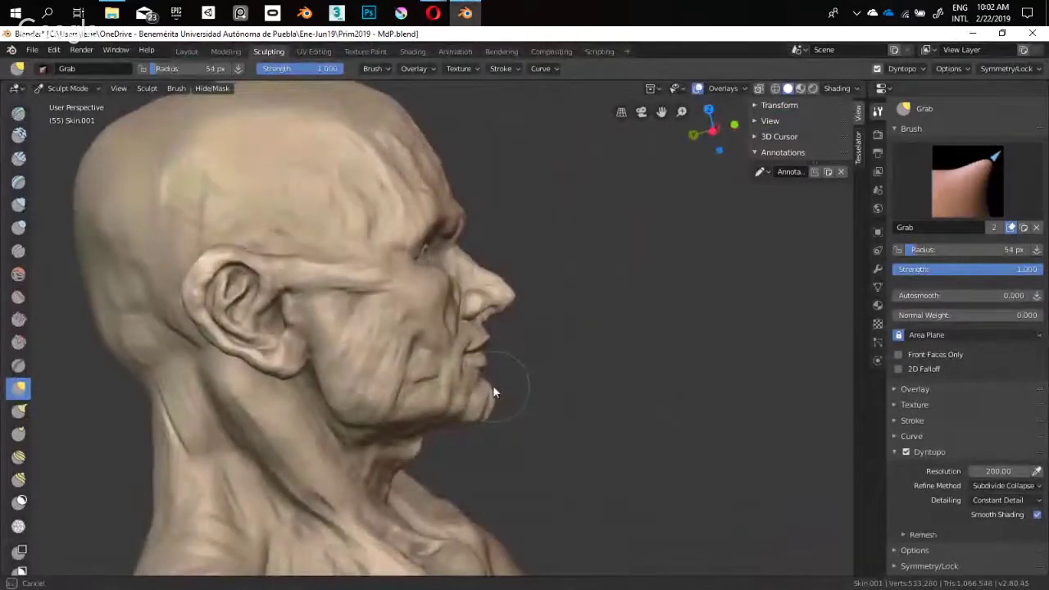
left_click(490, 386)
middle_click_drag(512, 411, 330, 339)
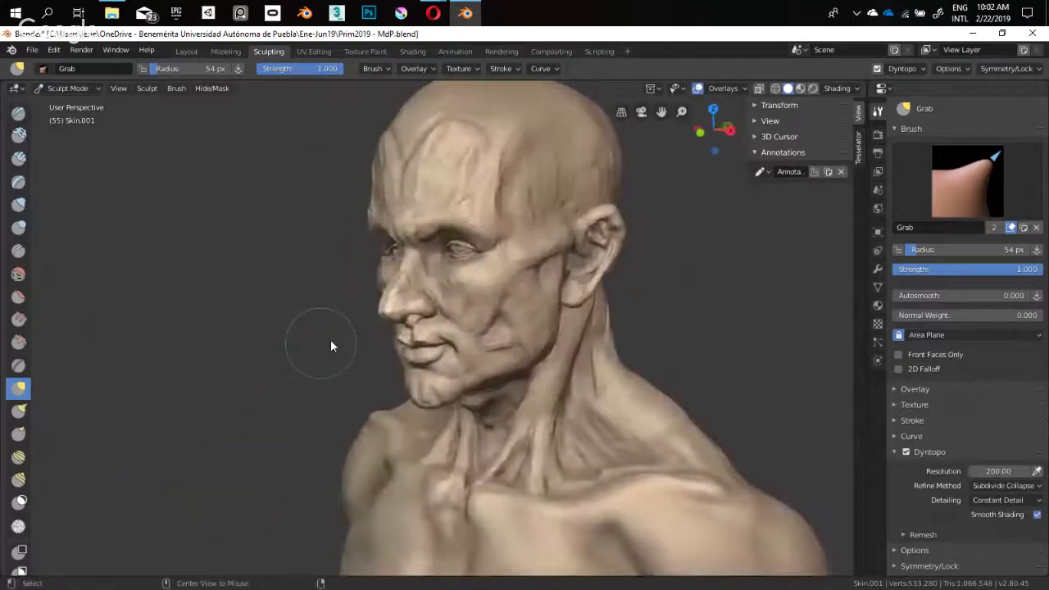
Reshape the nose tip in profile against the head reference and set the Grab brush radius to 41 px
key("alt+Tab")
key("alt+Tab")
mouse_move(420, 292)
middle_mouse_down()
mouse_move(345, 379)
mouse_move(372, 344)
middle_mouse_up()
key("alt+Tab")
key("alt+Tab")
left_click_drag(378, 335, 372, 355)
key("bracketleft")
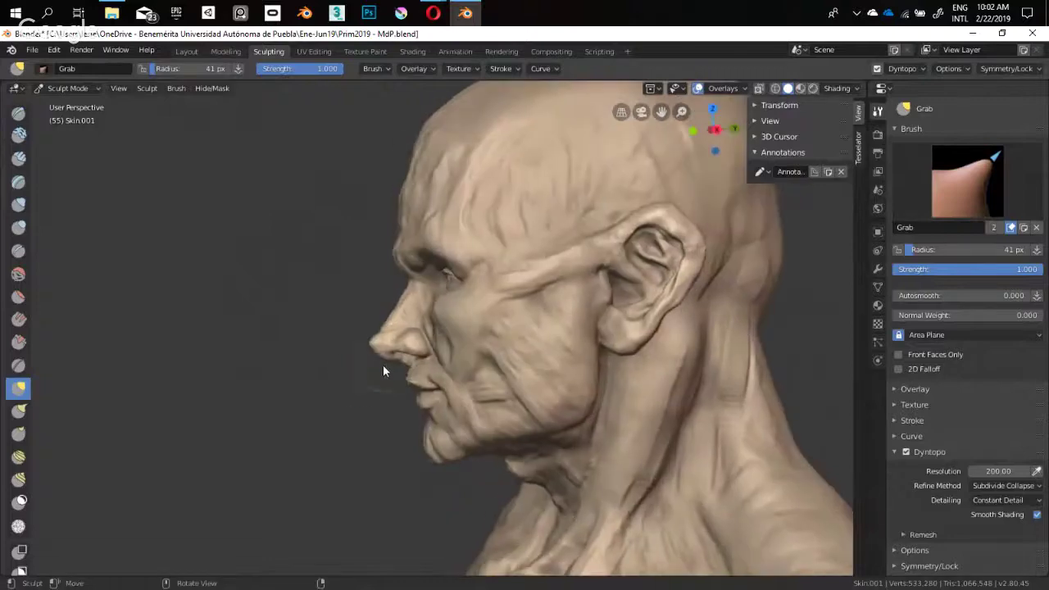
middle_click_drag(404, 362, 529, 299)
middle_click_drag(407, 372, 356, 343)
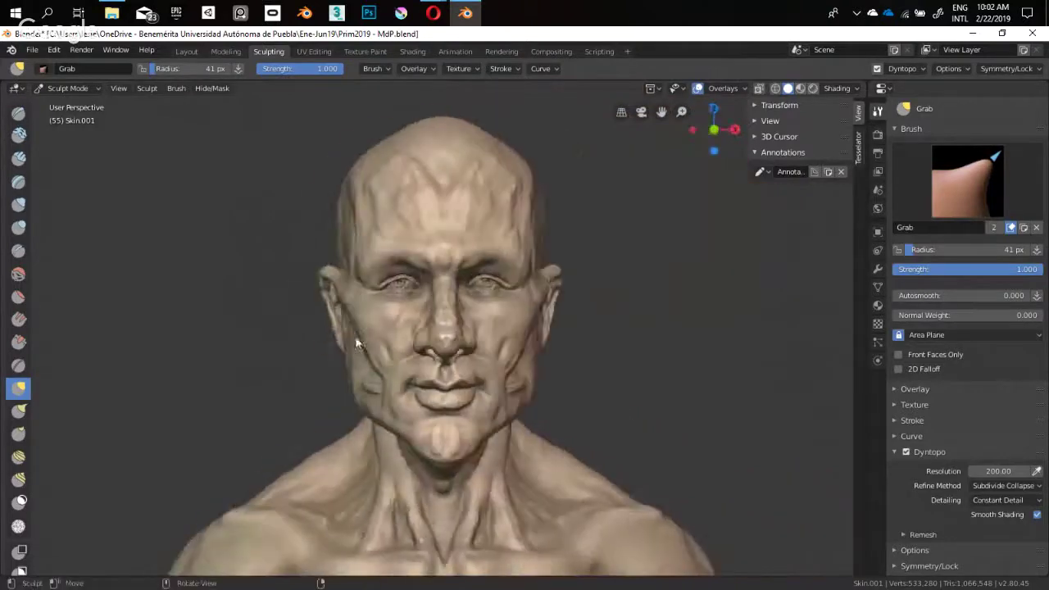
Adjust the brow and eye area in front view with the 41 px Grab brush, comparing it with the front-view reference
key("alt+Tab")
key("alt+Tab")
middle_click_drag(431, 306, 424, 287)
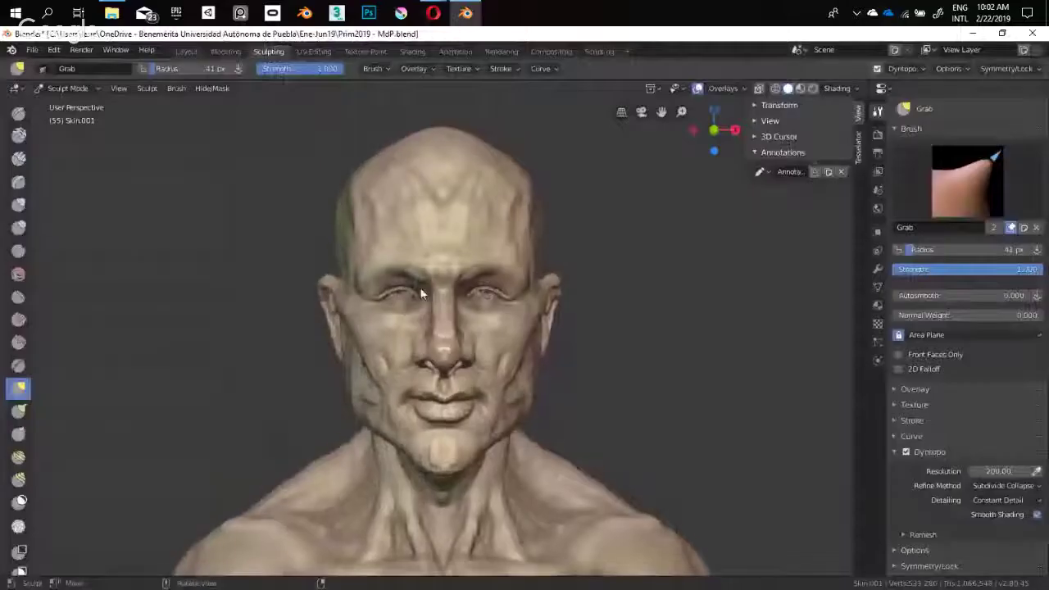
left_click_drag(423, 287, 384, 280)
middle_click_drag(384, 278, 383, 285)
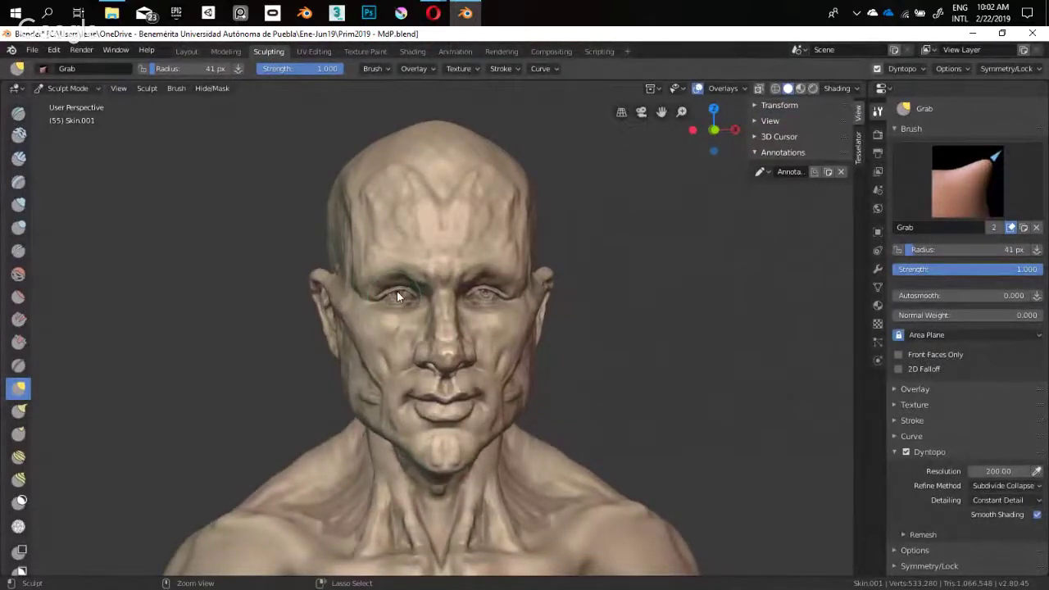
key("alt+Tab")
key("alt+Tab")
Set the Grab brush radius to 54 px and adjust the ear and side of the head in front view
middle_click_drag(302, 308, 315, 314)
key("f")
left_click(341, 307)
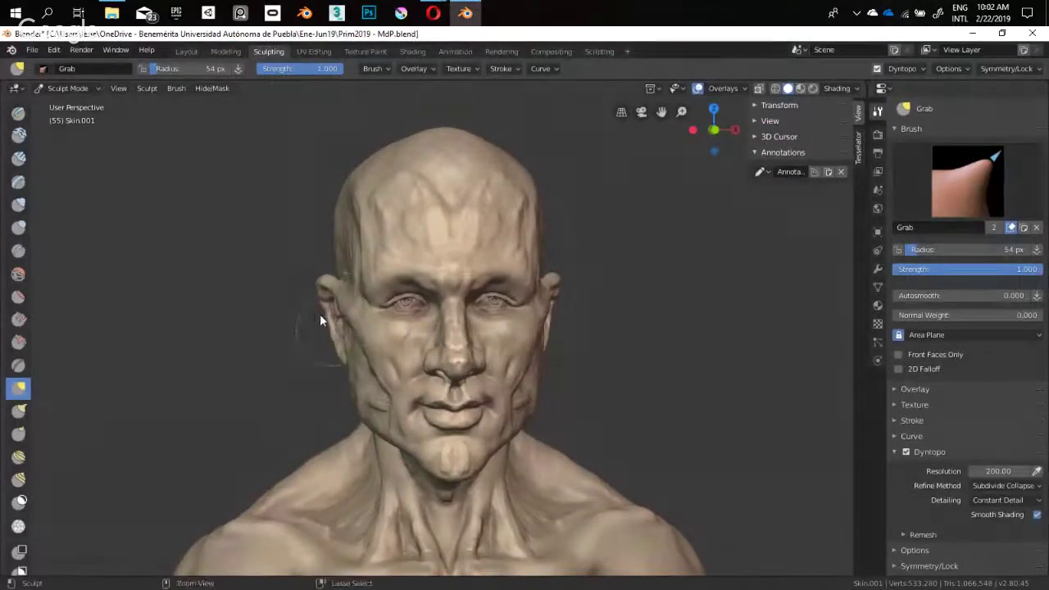
mouse_move(339, 307)
middle_mouse_down()
mouse_move(382, 319)
mouse_move(350, 334)
mouse_move(338, 298)
mouse_move(355, 332)
mouse_move(332, 305)
mouse_move(334, 330)
middle_mouse_up()
key("f")
left_click(335, 307)
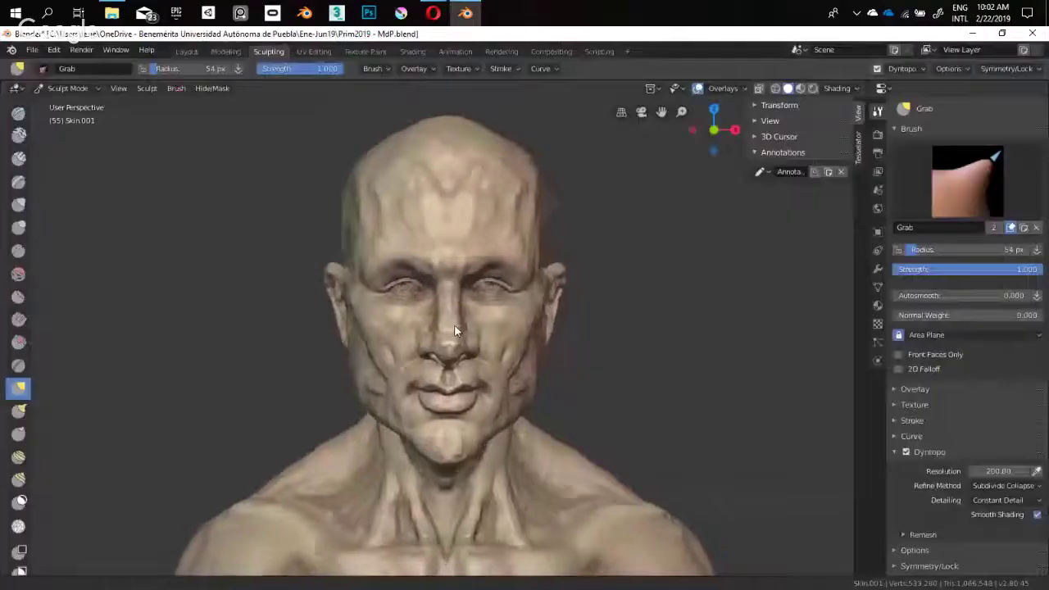
Check the front-view head reference and nudge the eye with the Grab brush at 33 px radius
key("alt+Tab")
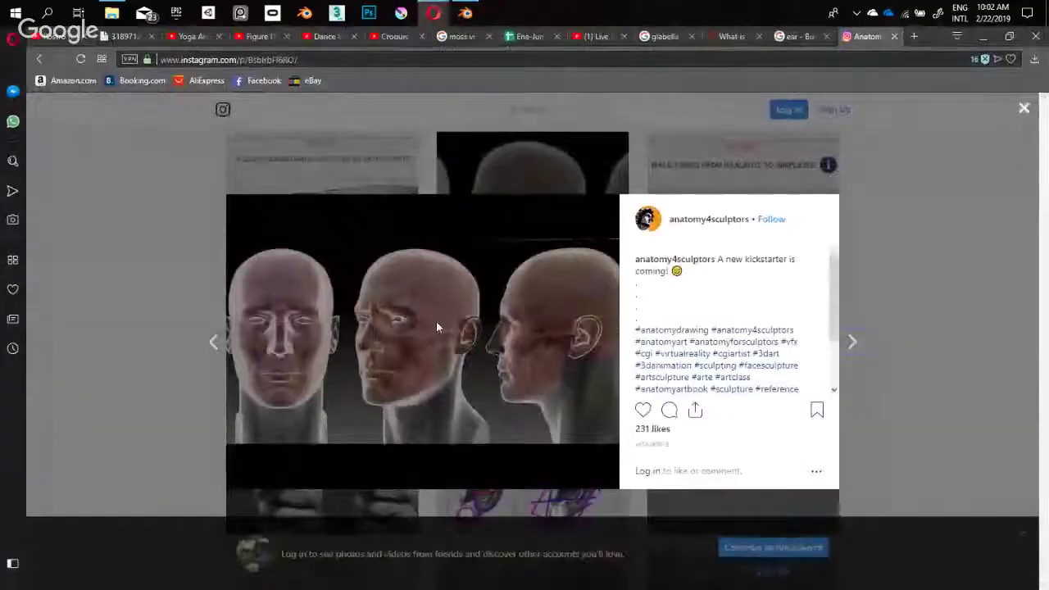
key("alt+Tab")
key("f")
left_click(401, 280)
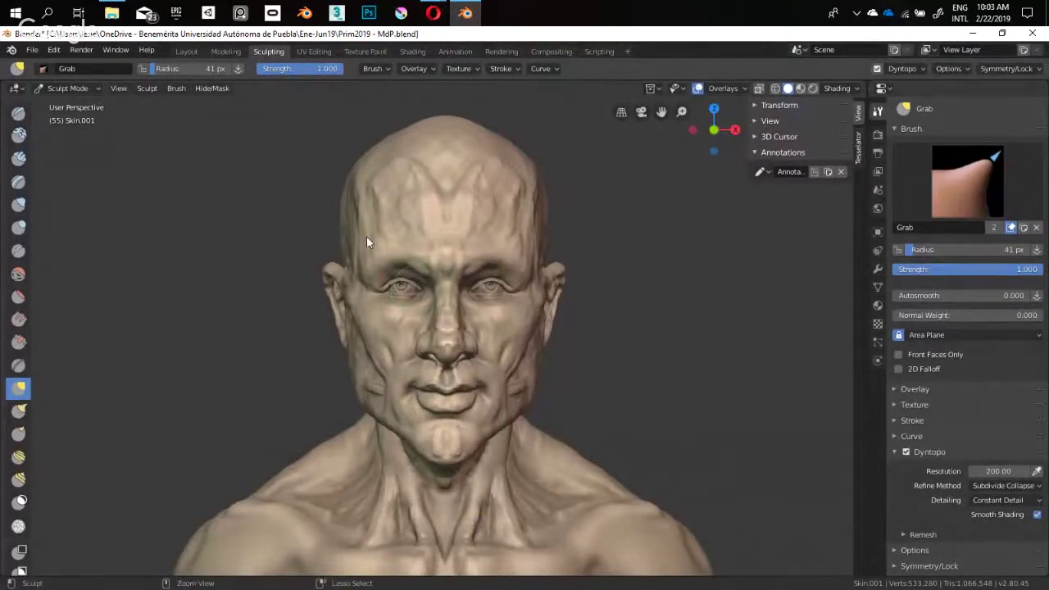
key("f")
left_click(400, 290)
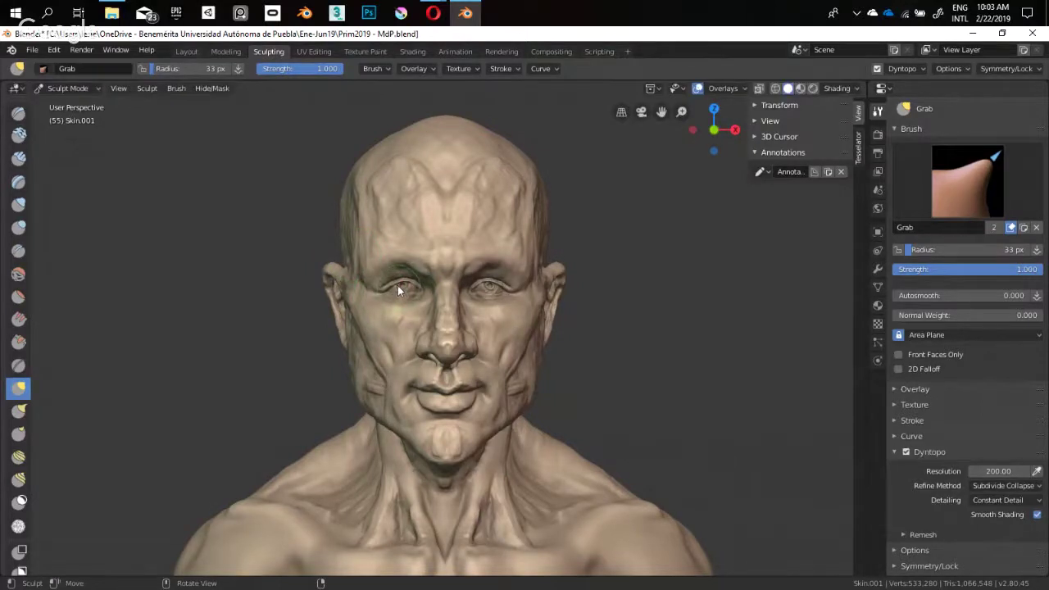
mouse_move(395, 283)
left_mouse_down()
mouse_move(408, 282)
mouse_move(404, 295)
left_mouse_up()
middle_click_drag(396, 308, 394, 312, "ctrl")
Set the Grab brush radius to 41 px, touch up the eye, and compare the face with the reference again
key("f")
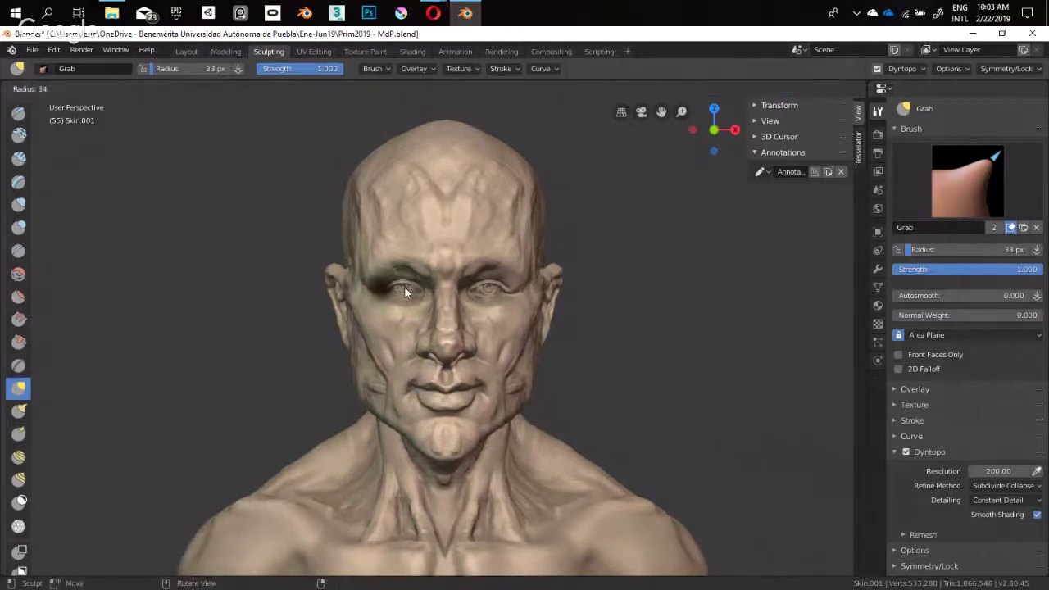
left_click(404, 285)
left_click_drag(404, 286, 403, 287)
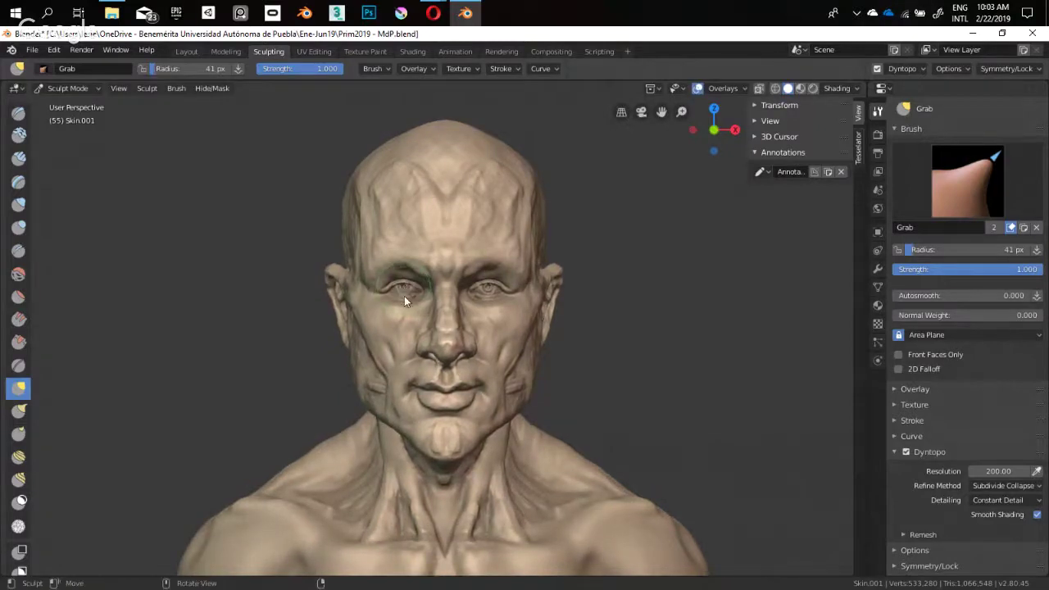
mouse_move(404, 296)
middle_mouse_down()
mouse_move(415, 323)
mouse_move(333, 330)
mouse_move(306, 311)
mouse_move(281, 353)
mouse_move(303, 322)
mouse_move(304, 335)
middle_mouse_up()
key("alt+Tab")
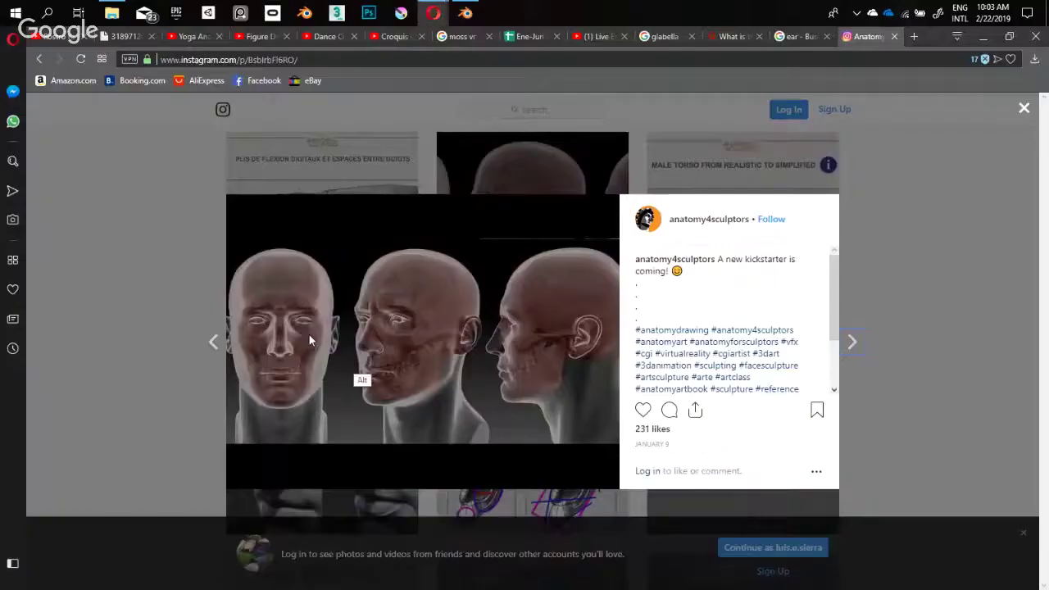
key("alt+Tab")
Set the Grab brush radius to 63 px and adjust the jaw, checking it from the side and below
mouse_move(407, 378)
middle_mouse_down()
mouse_move(419, 372)
mouse_move(433, 313)
middle_mouse_up()
key("f")
left_click(423, 361)
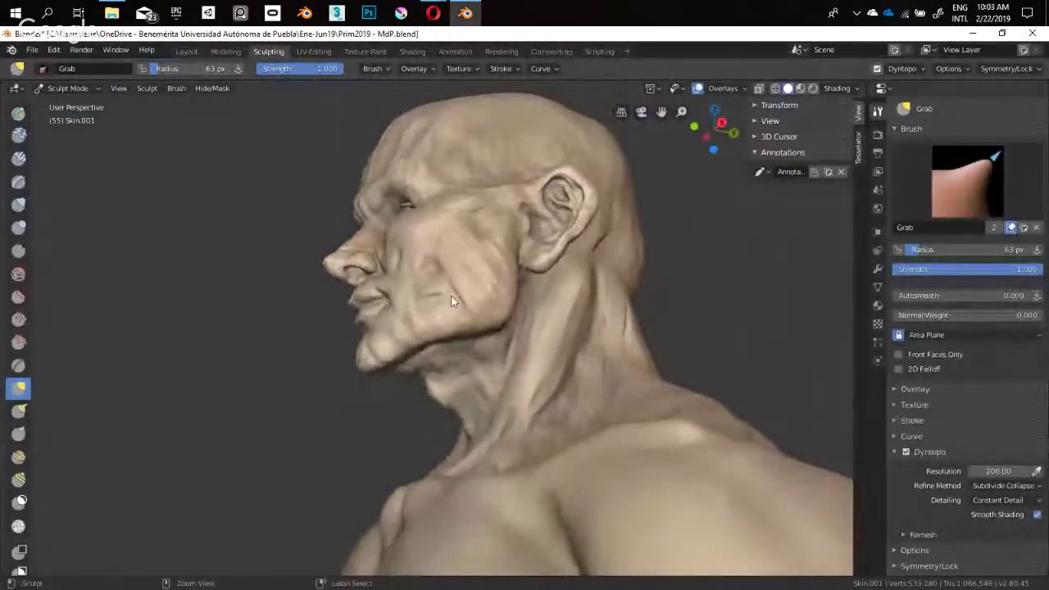
mouse_move(511, 300)
middle_mouse_down()
mouse_move(643, 355)
mouse_move(438, 351)
mouse_move(468, 299)
mouse_move(498, 297)
middle_mouse_up()
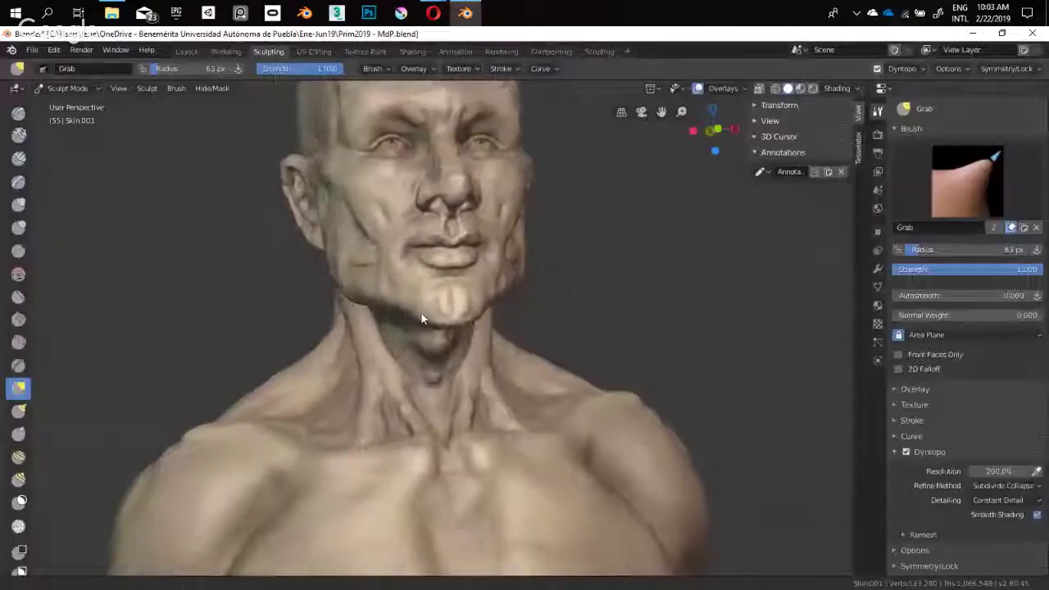
mouse_move(424, 317)
middle_mouse_down()
mouse_move(391, 337)
mouse_move(351, 336)
mouse_move(431, 347)
mouse_move(386, 333)
mouse_move(372, 311)
mouse_move(365, 358)
mouse_move(482, 349)
mouse_move(309, 341)
mouse_move(361, 326)
mouse_move(402, 351)
mouse_move(282, 364)
mouse_move(384, 373)
mouse_move(418, 312)
middle_mouse_up()
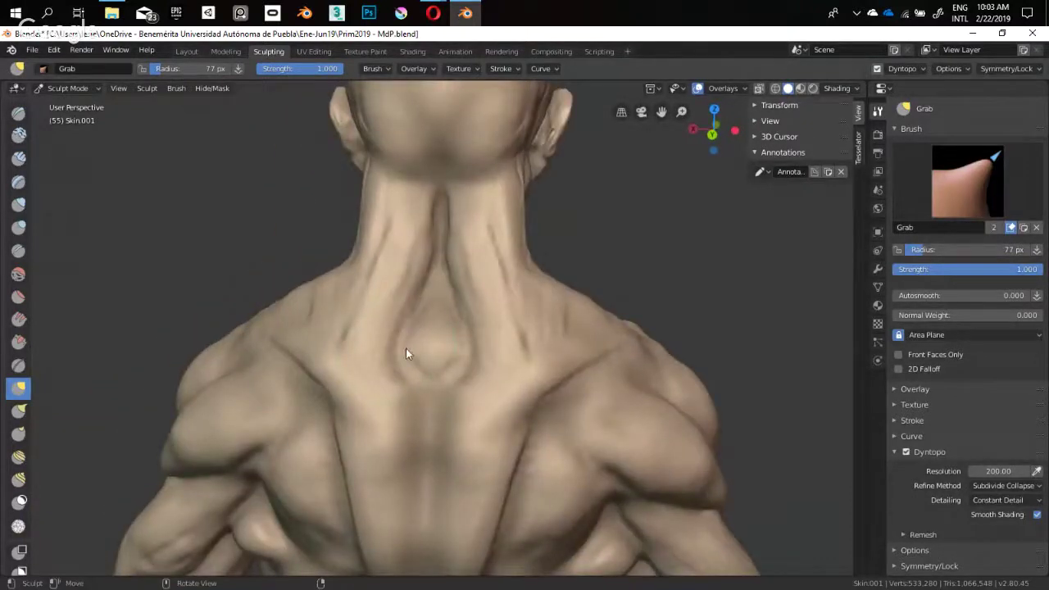
Save Prim2019 - MdP.blend and inspect the whole upper body from the front
middle_click_drag(408, 350, 366, 286)
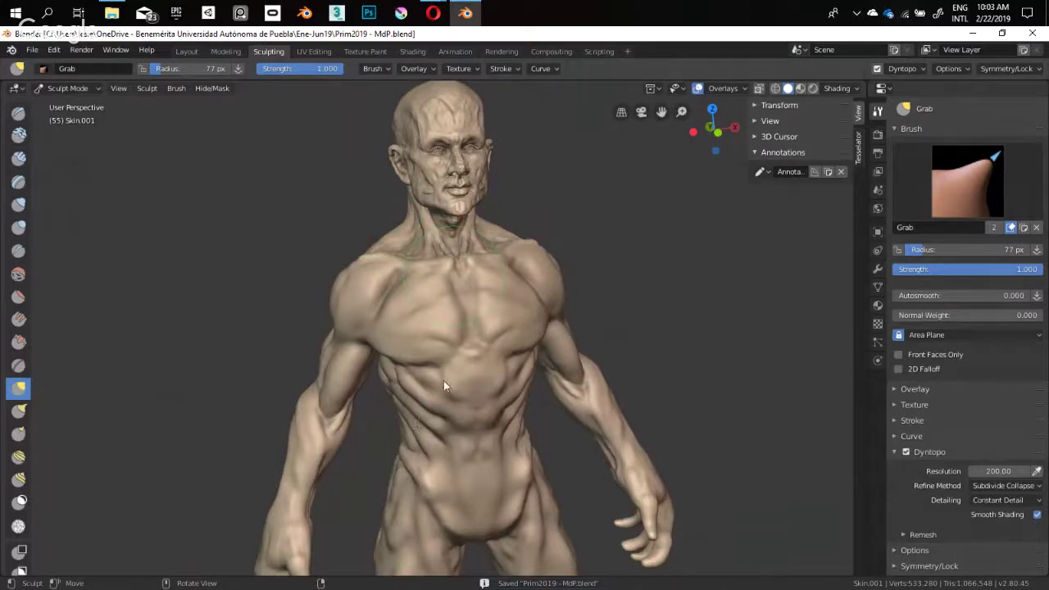
middle_click_drag(443, 381, 453, 414)
mouse_move(334, 399)
middle_mouse_down()
mouse_move(417, 436)
mouse_move(409, 331)
mouse_move(408, 360)
middle_mouse_up()
Return to the head in side view and reshape the upper forehead with the Grab brush at 79 px radius
mouse_move(387, 300)
middle_mouse_down()
mouse_move(415, 292)
mouse_move(407, 357)
mouse_move(358, 262)
middle_mouse_up()
key("f")
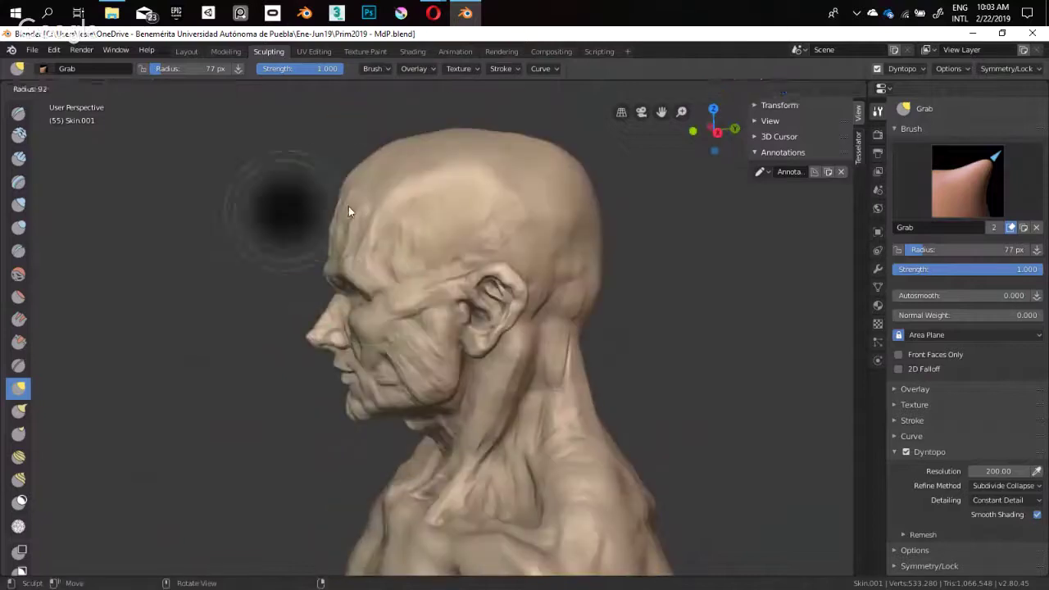
left_click(350, 203)
middle_click_drag(350, 204, 357, 219, "shift")
left_click_drag(368, 213, 362, 221)
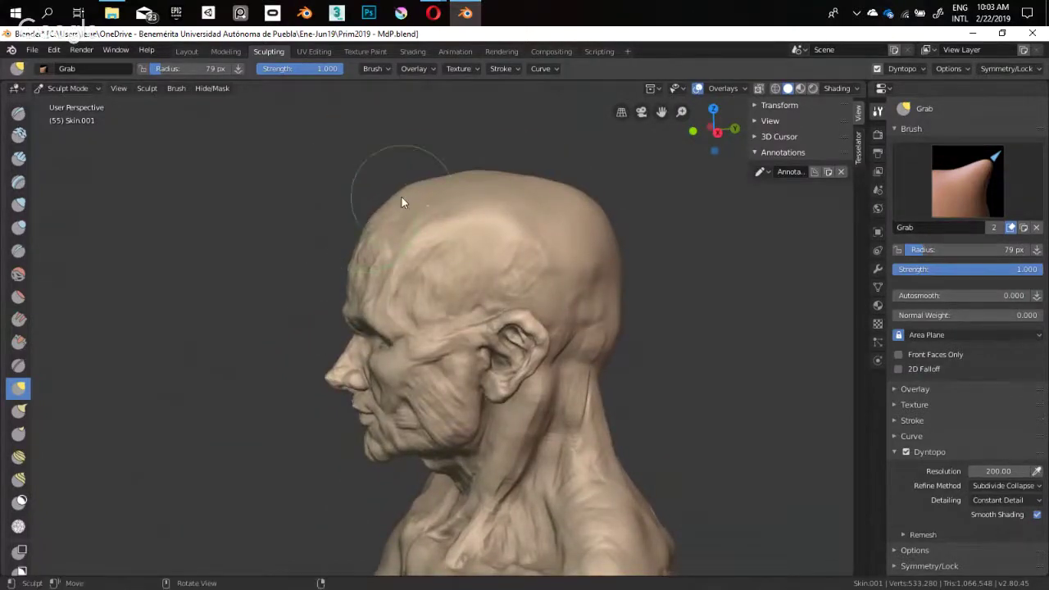
left_click_drag(401, 194, 406, 201)
Adjust the top of the skull in profile with the Grab brush at 97 px and 128 px radius
key("f")
left_click_drag(462, 174, 464, 176)
key("f")
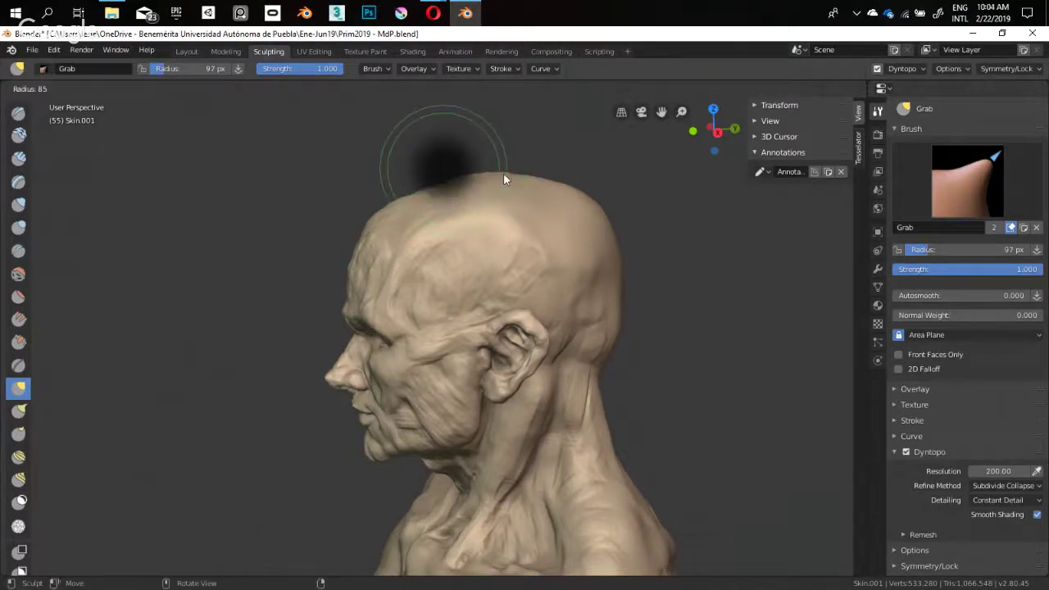
left_click(528, 173)
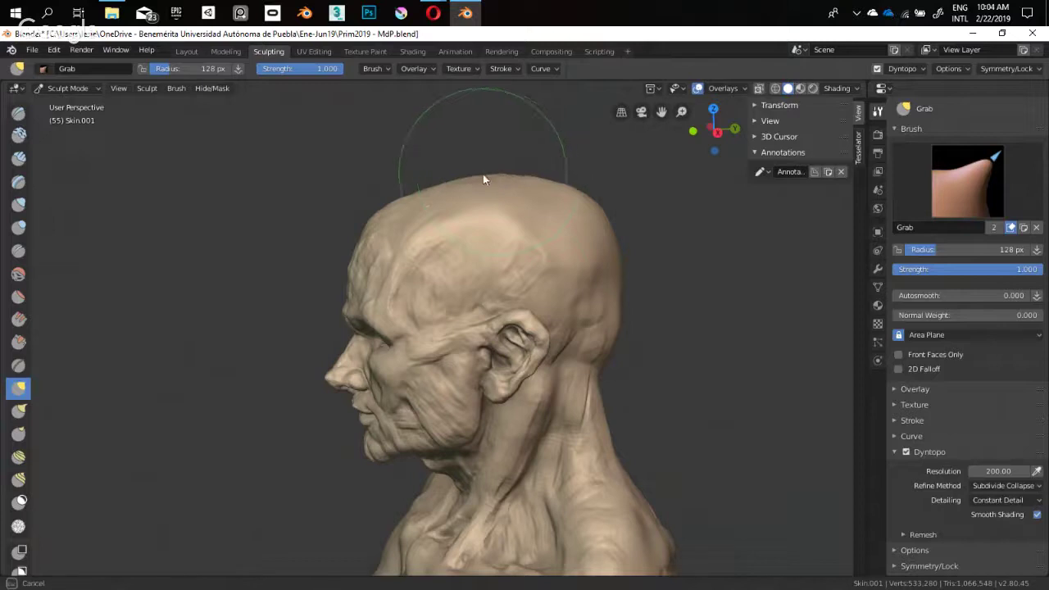
middle_click_drag(483, 174, 571, 179)
Set the Grab brush radius to 138 px and reshape the upper back of the skull in profile
key("f")
left_click(592, 151)
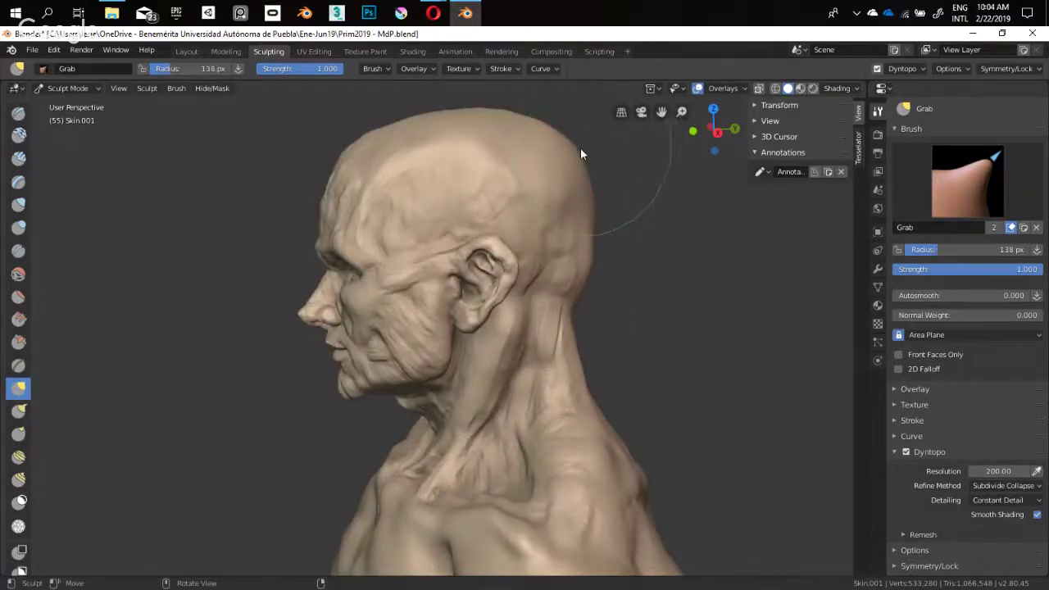
left_click_drag(580, 147, 575, 151)
View the head from above and reshape the side of the skull with the Grab brush at 111 px and 95 px radius
mouse_move(547, 175)
middle_mouse_down()
mouse_move(538, 237)
mouse_move(481, 373)
mouse_move(355, 510)
mouse_move(437, 363)
mouse_move(491, 319)
mouse_move(502, 342)
middle_mouse_up()
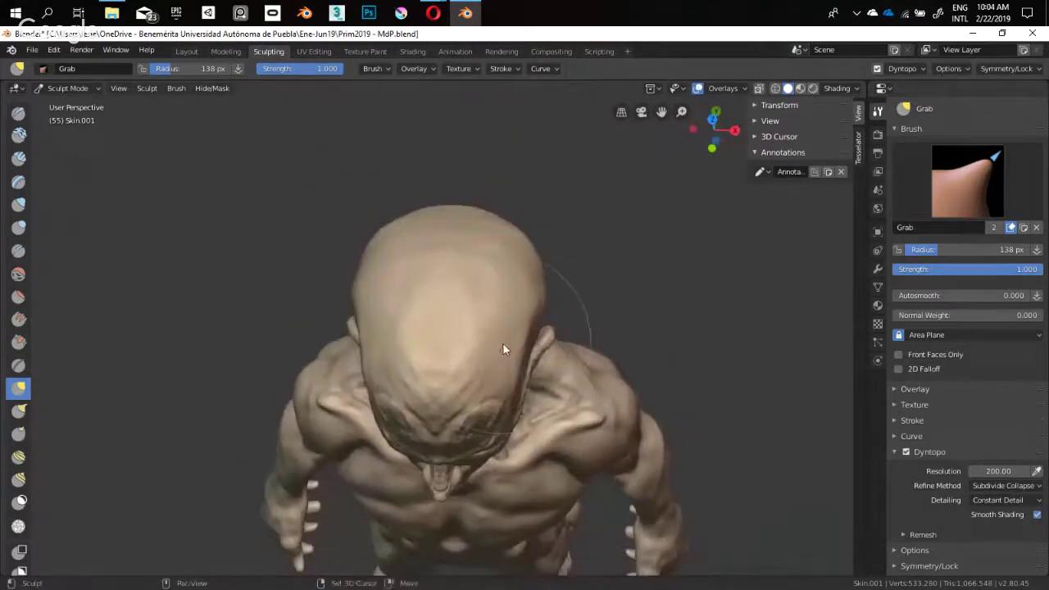
key("f")
left_click(511, 290)
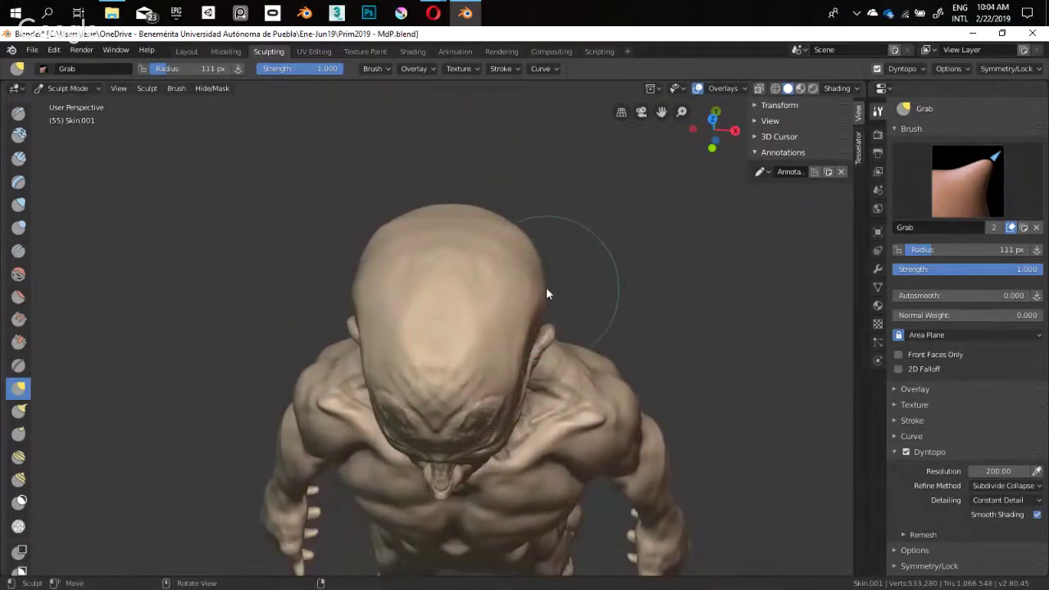
middle_click_drag(545, 287, 550, 289)
key("f")
left_click(533, 300)
left_click_drag(564, 290, 553, 297)
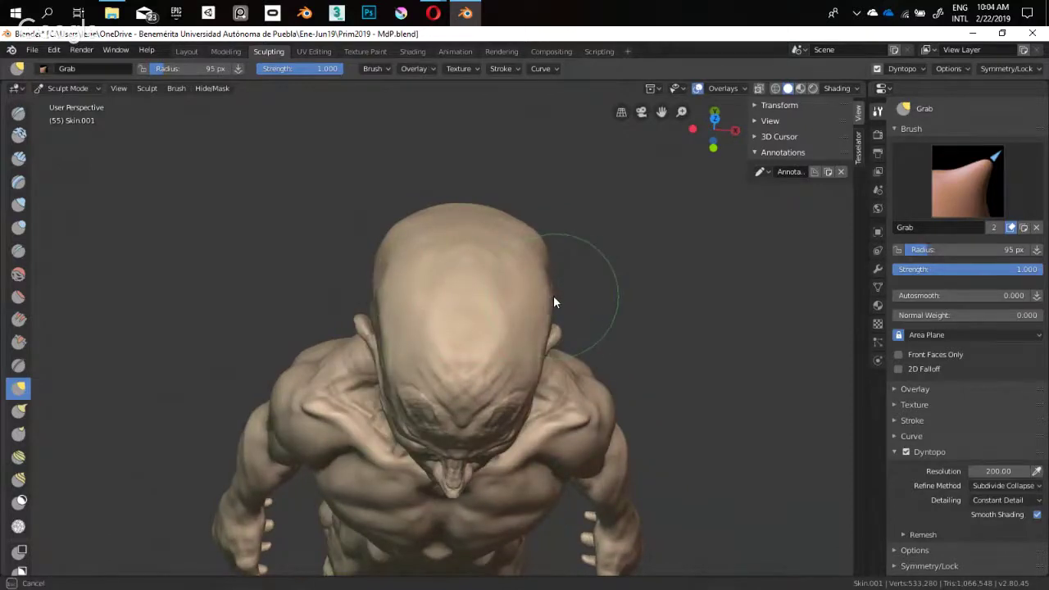
Set the Grab brush radius to 98 px, refine the skull's side from above, and check the head in three-quarter view
mouse_move(536, 333)
middle_mouse_down()
mouse_move(536, 293)
mouse_move(402, 345)
mouse_move(358, 274)
mouse_move(401, 270)
mouse_move(311, 309)
mouse_move(322, 259)
mouse_move(311, 346)
mouse_move(440, 253)
middle_mouse_up()
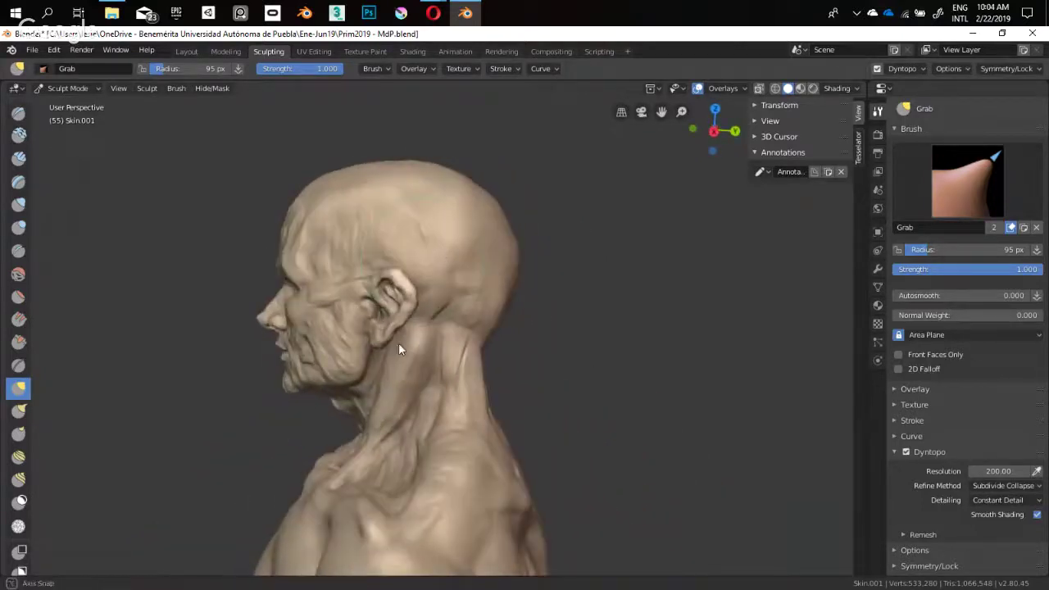
mouse_move(402, 346)
middle_mouse_down()
mouse_move(480, 303)
mouse_move(607, 317)
mouse_move(368, 428)
mouse_move(545, 316)
middle_mouse_up()
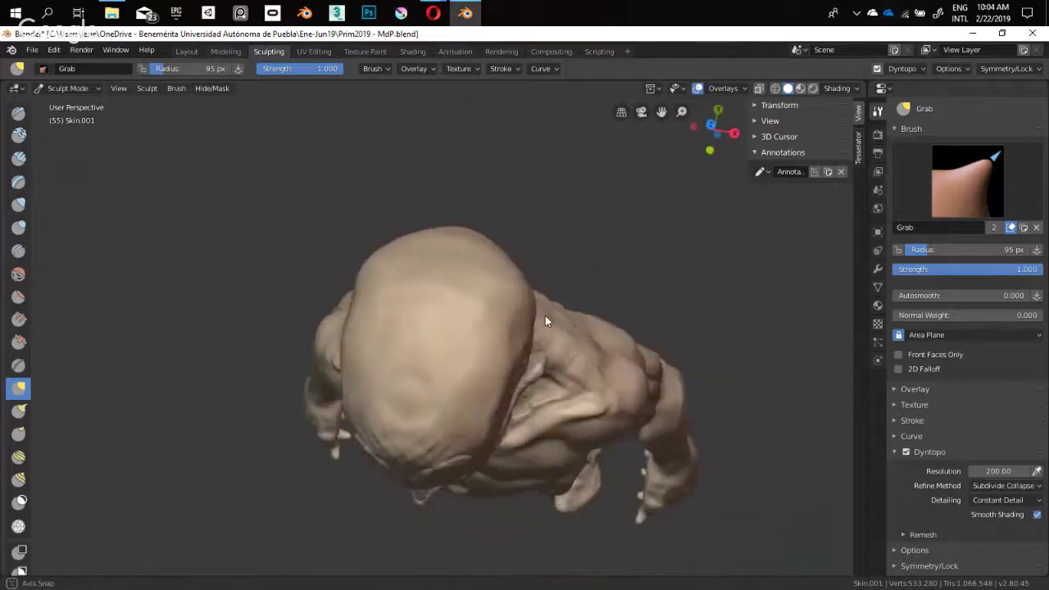
key("f")
left_click(531, 306)
key("f")
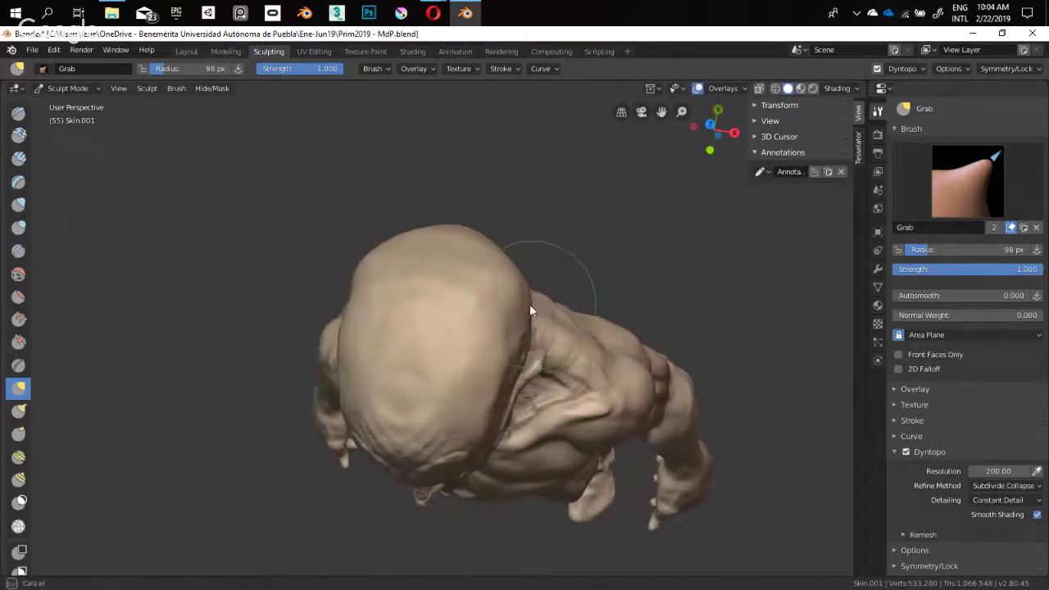
left_click(528, 320)
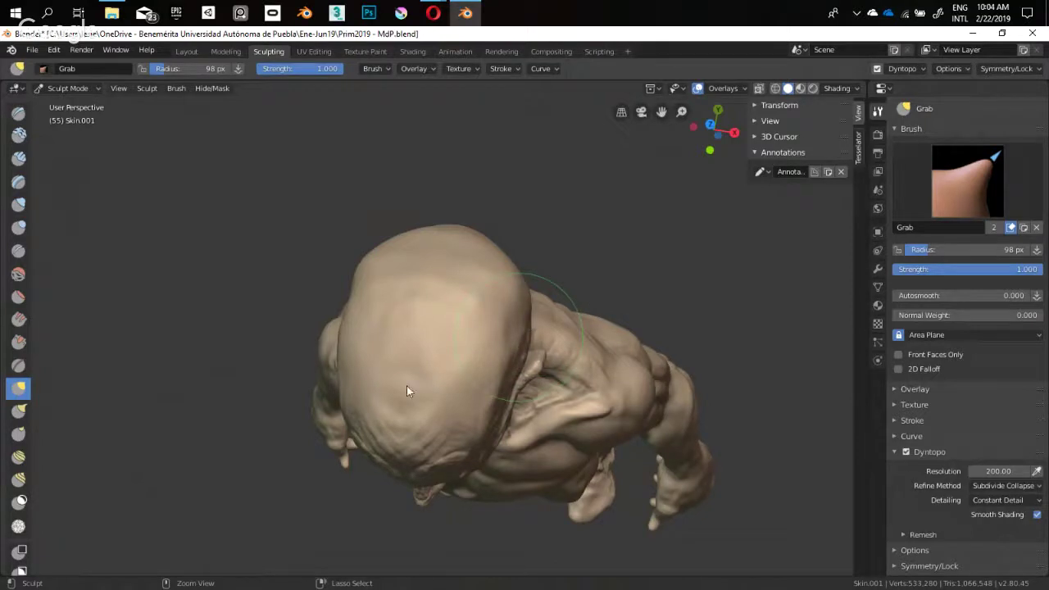
middle_click_drag(360, 334, 409, 293)
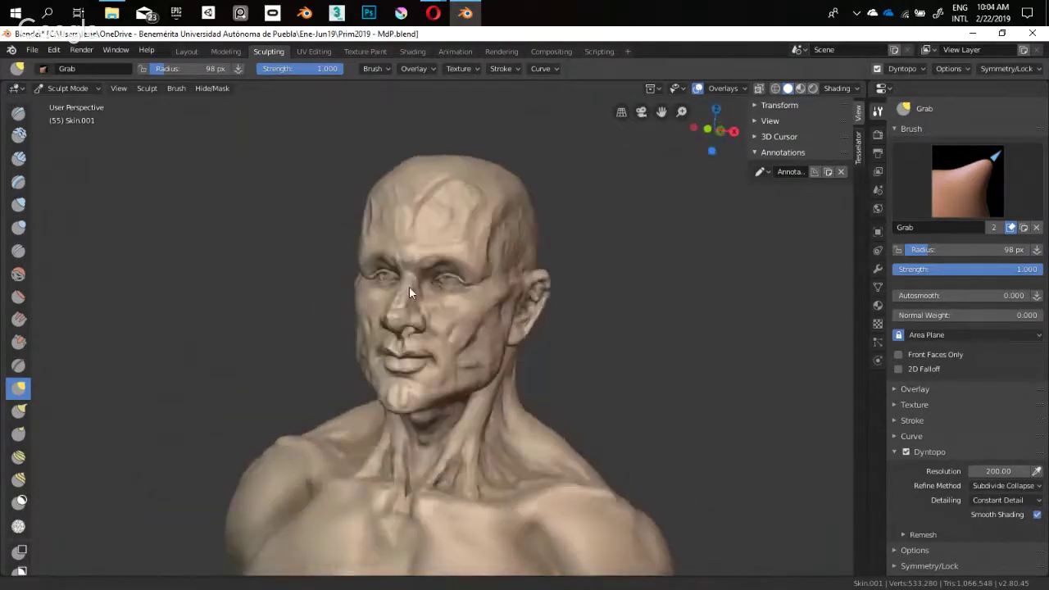
Isolate the figure's right forearm and hand with a clipping region around them
scroll(409, 293, "down", 5)
mouse_move(375, 410)
middle_mouse_down("shift")
mouse_move(358, 348)
mouse_move(439, 286)
mouse_move(477, 380)
mouse_move(345, 383)
mouse_move(379, 340)
middle_mouse_up("shift")
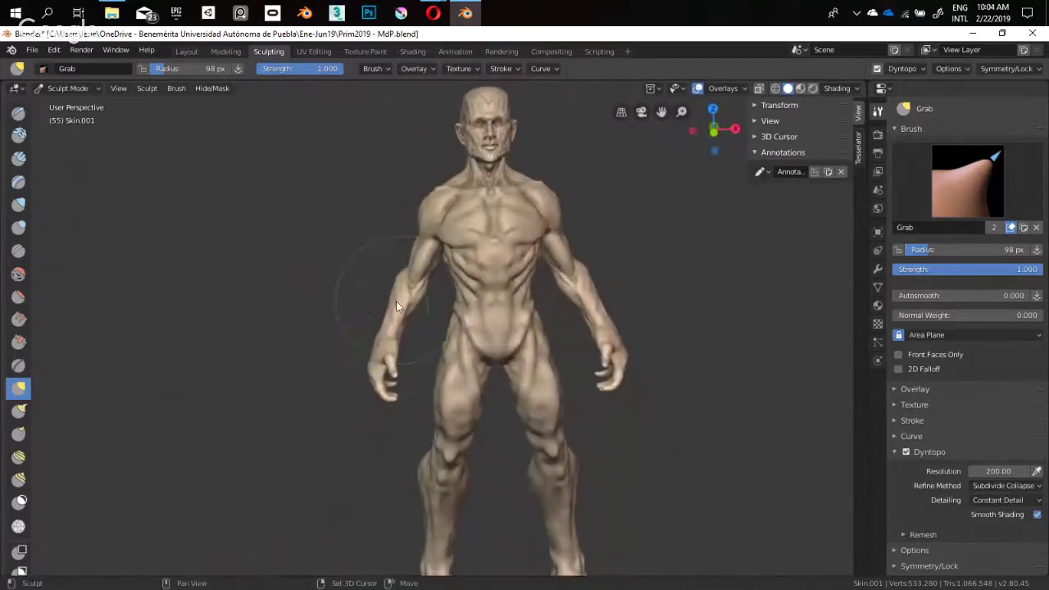
key("shift+b")
left_click_drag(432, 310, 331, 423)
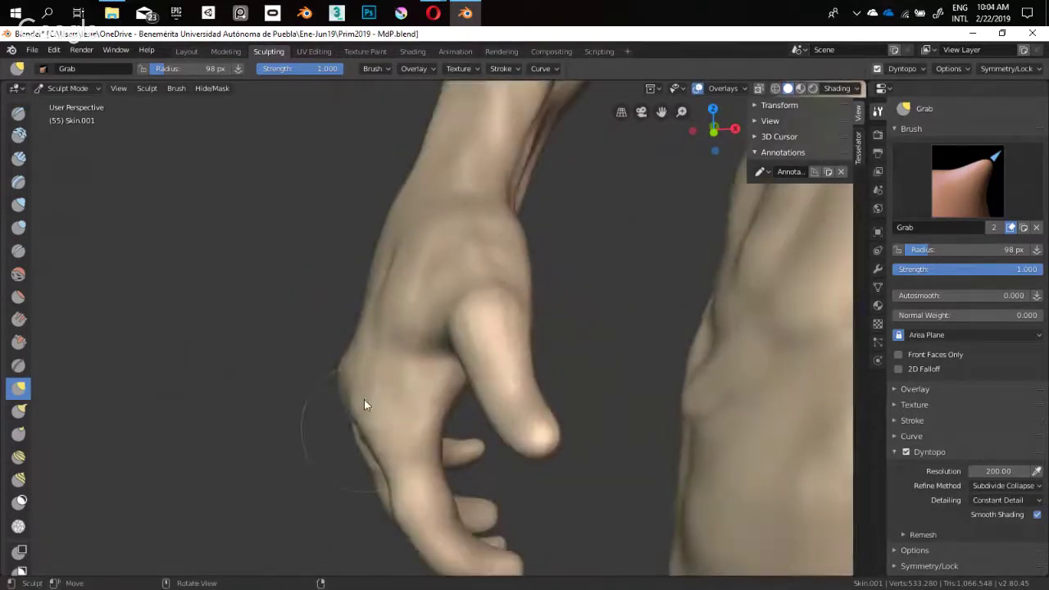
scroll(374, 412, "down", 4)
mouse_move(376, 413)
middle_mouse_down()
mouse_move(463, 324)
mouse_move(460, 315)
mouse_move(544, 352)
mouse_move(499, 360)
middle_mouse_up()
key("shift+c")
mouse_move(416, 388)
middle_mouse_down()
mouse_move(376, 346)
mouse_move(328, 335)
mouse_move(353, 424)
mouse_move(468, 347)
mouse_move(464, 307)
mouse_move(423, 290)
mouse_move(457, 274)
mouse_move(438, 266)
middle_mouse_up()
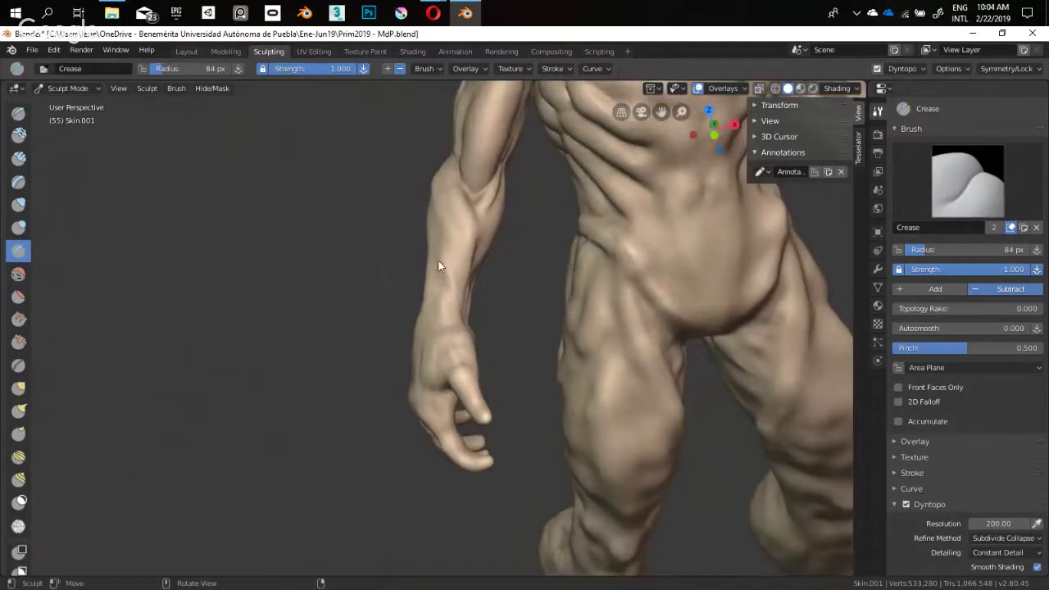
key("b")
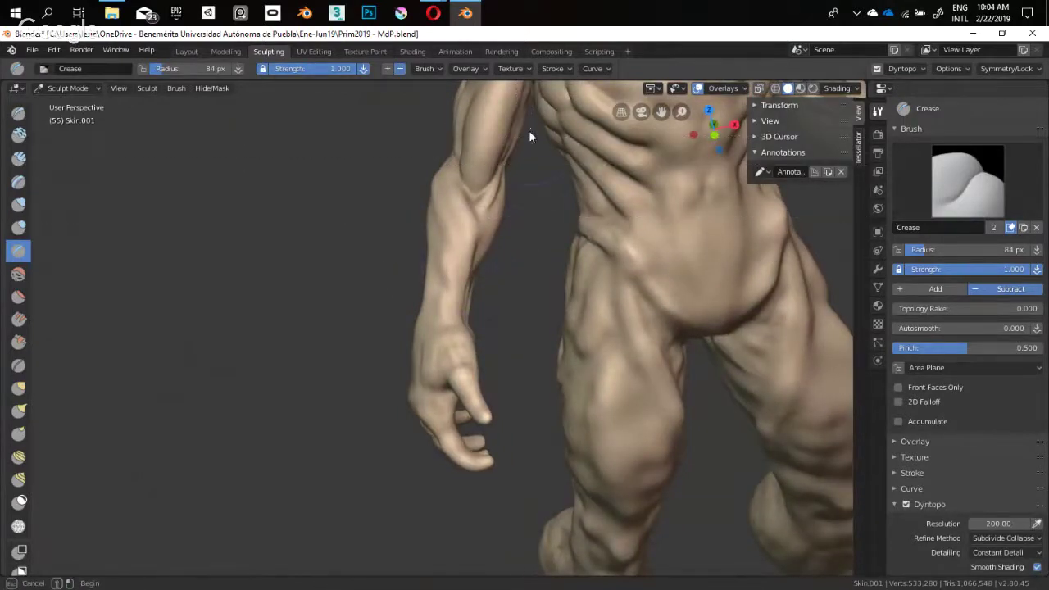
left_click_drag(529, 130, 366, 491)
mouse_move(365, 492)
middle_mouse_down()
mouse_move(399, 318)
mouse_move(422, 506)
mouse_move(555, 237)
mouse_move(445, 438)
mouse_move(431, 344)
mouse_move(446, 361)
mouse_move(407, 386)
mouse_move(402, 299)
mouse_move(408, 330)
mouse_move(388, 259)
mouse_move(438, 233)
mouse_move(410, 221)
mouse_move(426, 200)
middle_mouse_up()
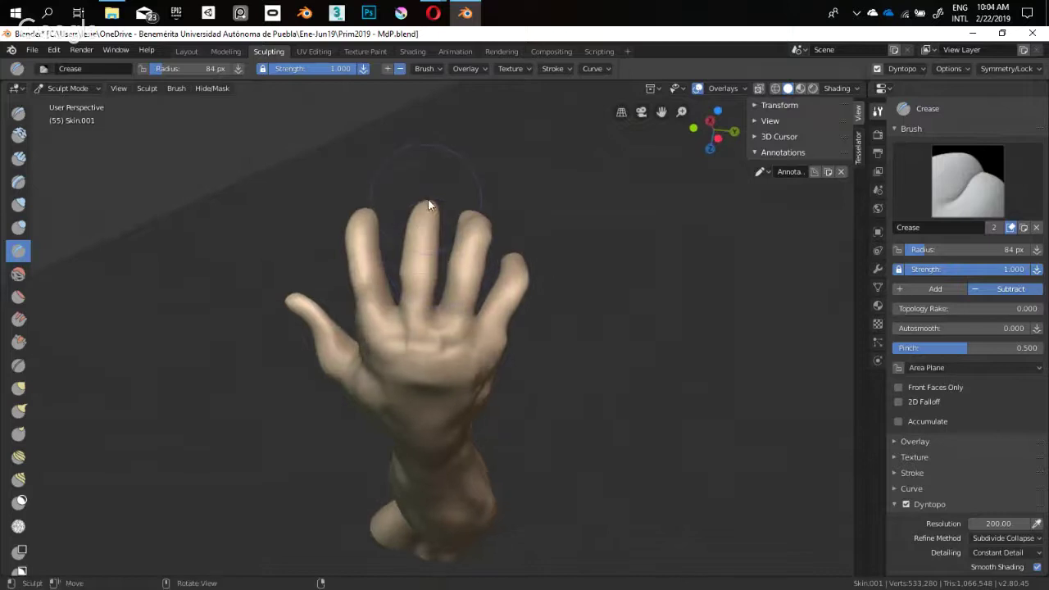
Reshape the index, middle and ring fingertips with the Grab brush, then reduce its radius to 59 px
key("g")
left_click_drag(427, 201, 423, 195)
middle_click_drag(416, 307, 405, 302)
middle_click_drag(372, 233, 383, 247)
left_click_drag(367, 206, 376, 214)
middle_click_drag(491, 227, 464, 227)
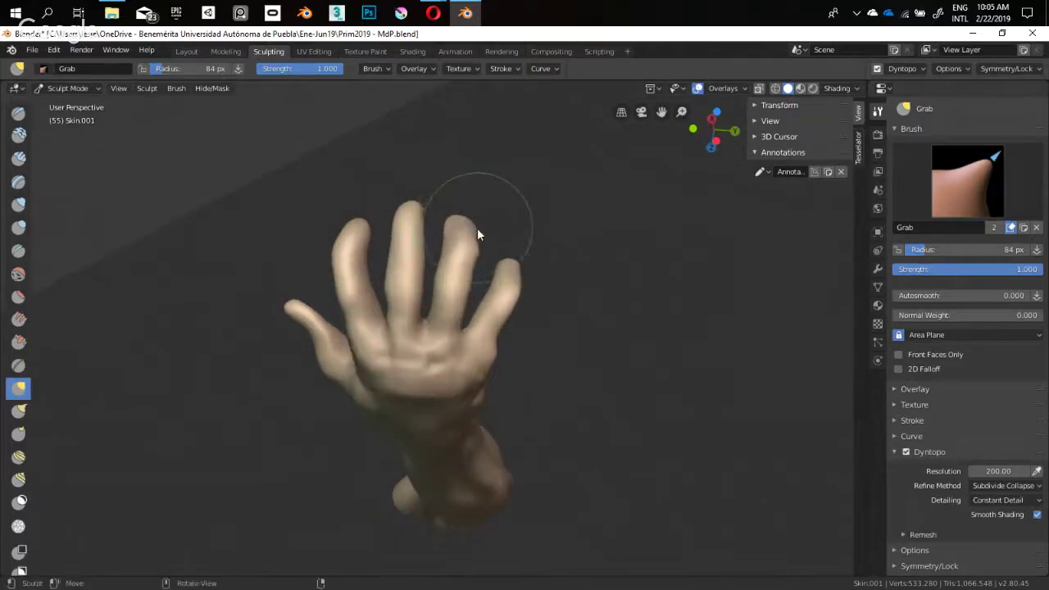
key("f")
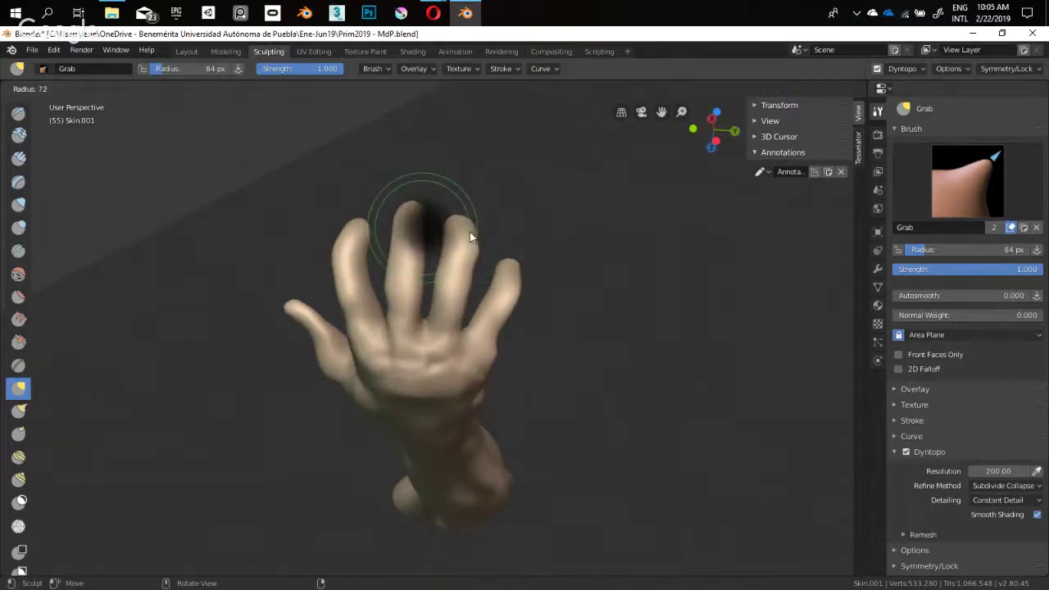
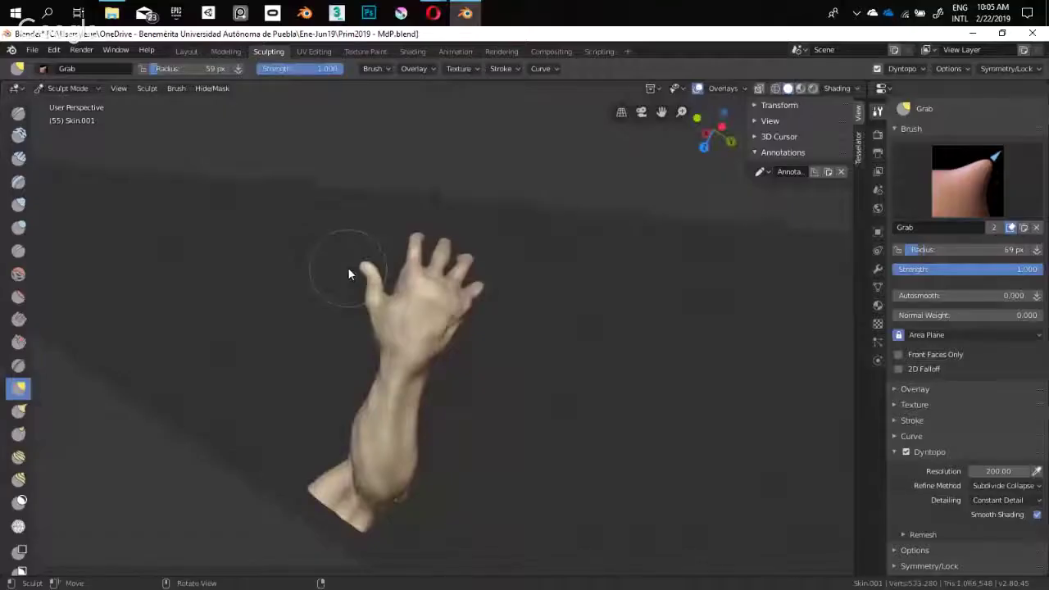
Choose the Clay Strips brush for the forearm and set its radius to 28 px
mouse_move(377, 280)
middle_mouse_down()
mouse_move(390, 334)
mouse_move(421, 292)
mouse_move(362, 231)
mouse_move(410, 229)
mouse_move(494, 464)
mouse_move(459, 262)
mouse_move(434, 484)
mouse_move(398, 239)
mouse_move(484, 299)
mouse_move(385, 354)
mouse_move(436, 283)
mouse_move(358, 286)
mouse_move(395, 274)
middle_mouse_up()
scroll(420, 292, "up", 3)
key("c")
key("f")
left_click(453, 278)
key("f")
left_click(412, 281)
key("f")
left_click(395, 272)
Try a Clay Strips stroke down the back of the forearm and undo it
left_click_drag(396, 249, 396, 322)
left_click(392, 265)
mouse_move(392, 266)
middle_mouse_down()
mouse_move(403, 282)
mouse_move(418, 254)
middle_mouse_up()
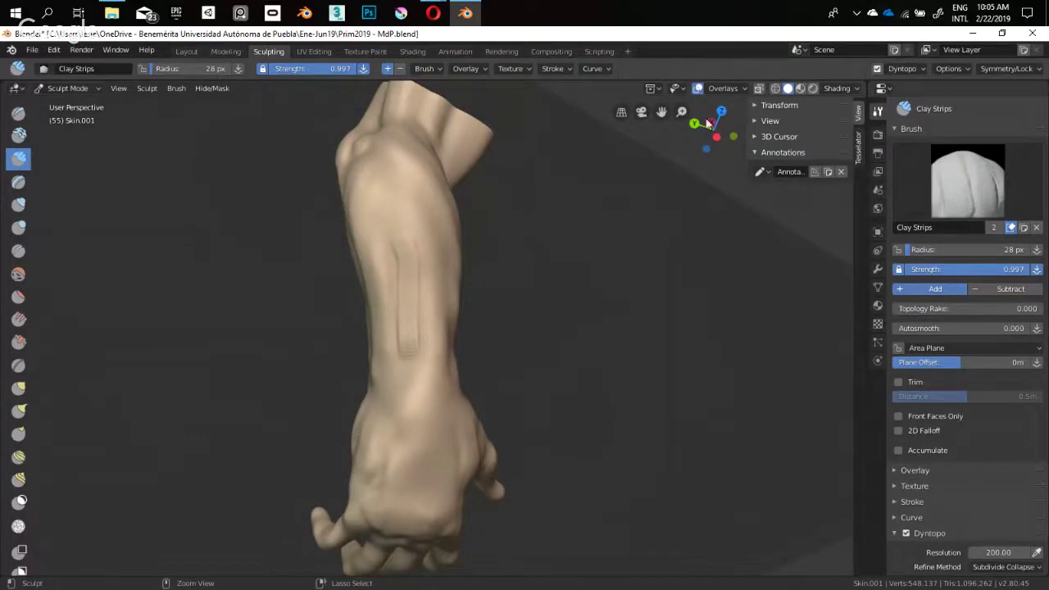
key("ctrl+z")
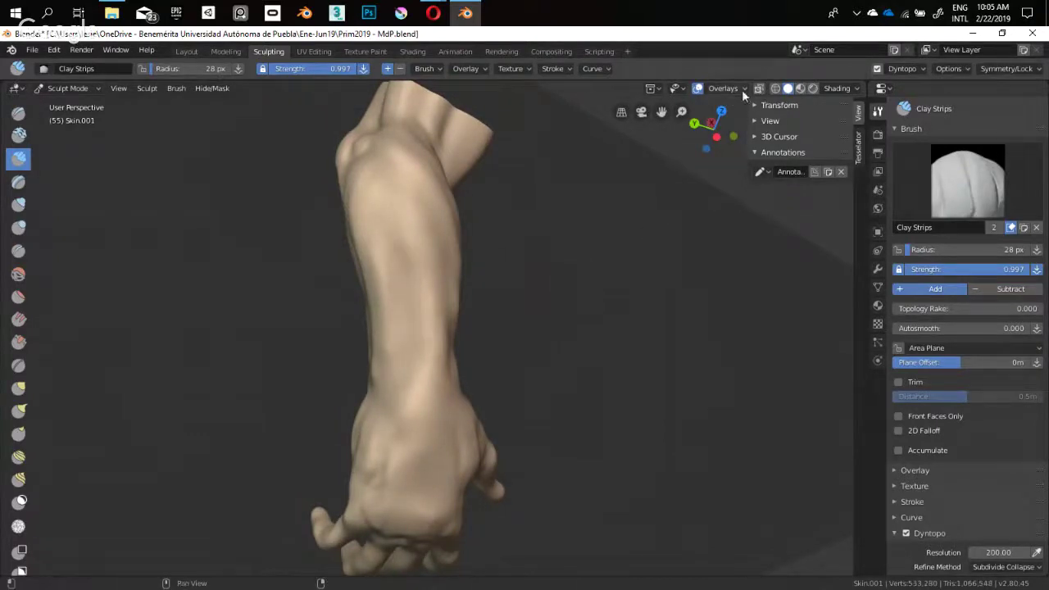
Show the wireframe overlay and lay a test Clay Strips stroke along the forearm to compare mesh density
left_click(743, 88)
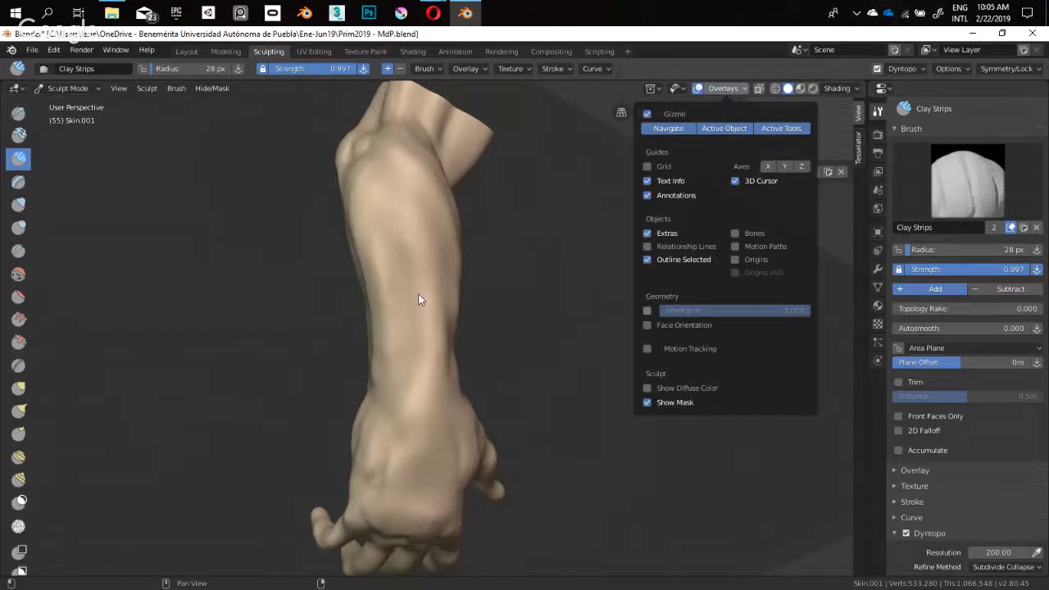
left_click(647, 310)
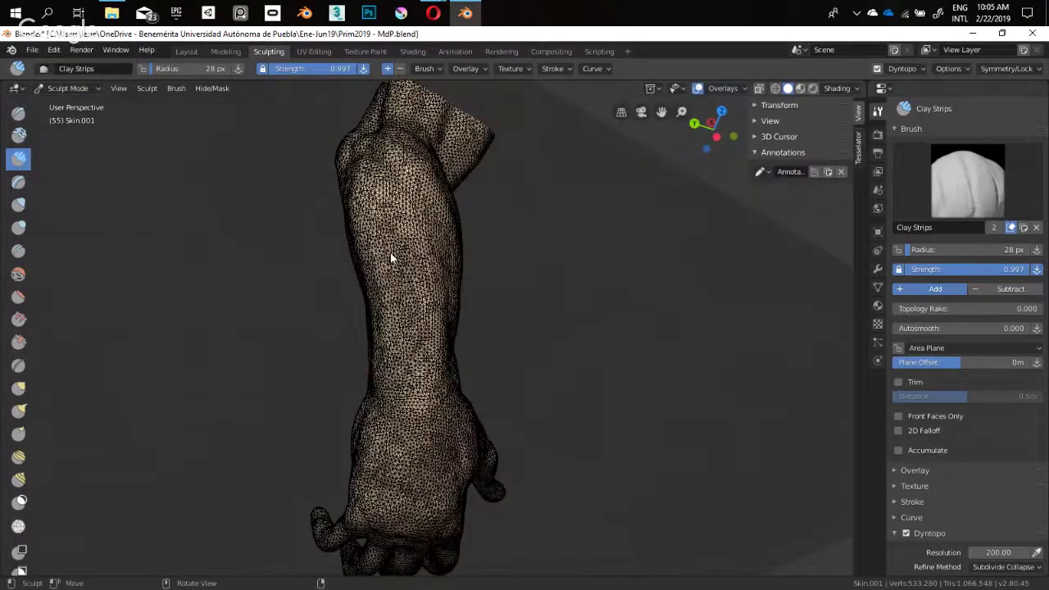
middle_click_drag(391, 258, 405, 265, "shift")
left_click_drag(409, 226, 413, 393)
Sample the forearm mesh's detail size for Dyntopo and set the resolution to 100
left_click(902, 69)
left_click(975, 94)
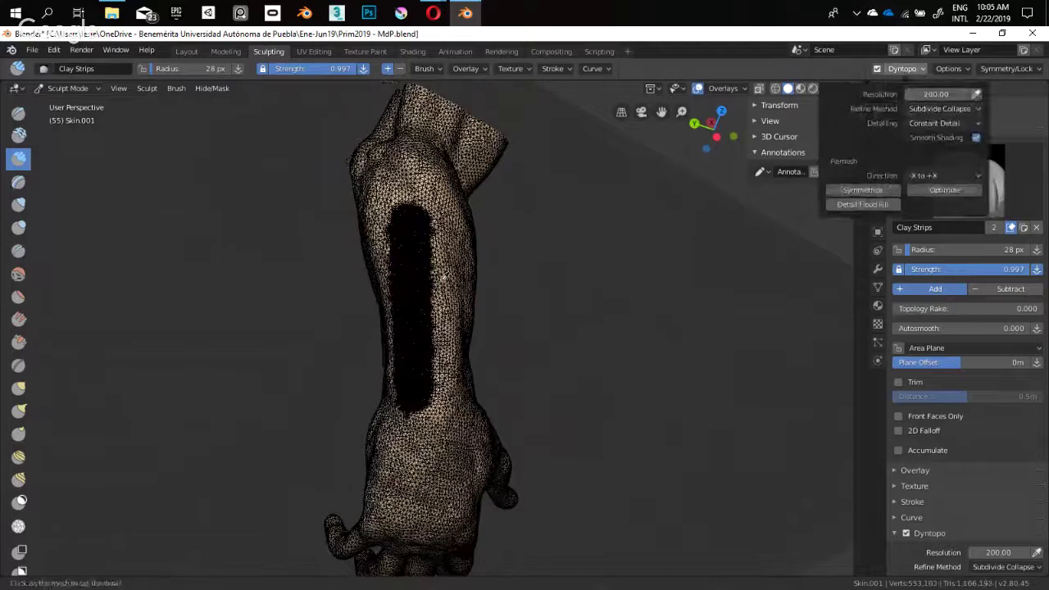
left_click(443, 281)
left_click(910, 69)
left_click(919, 96)
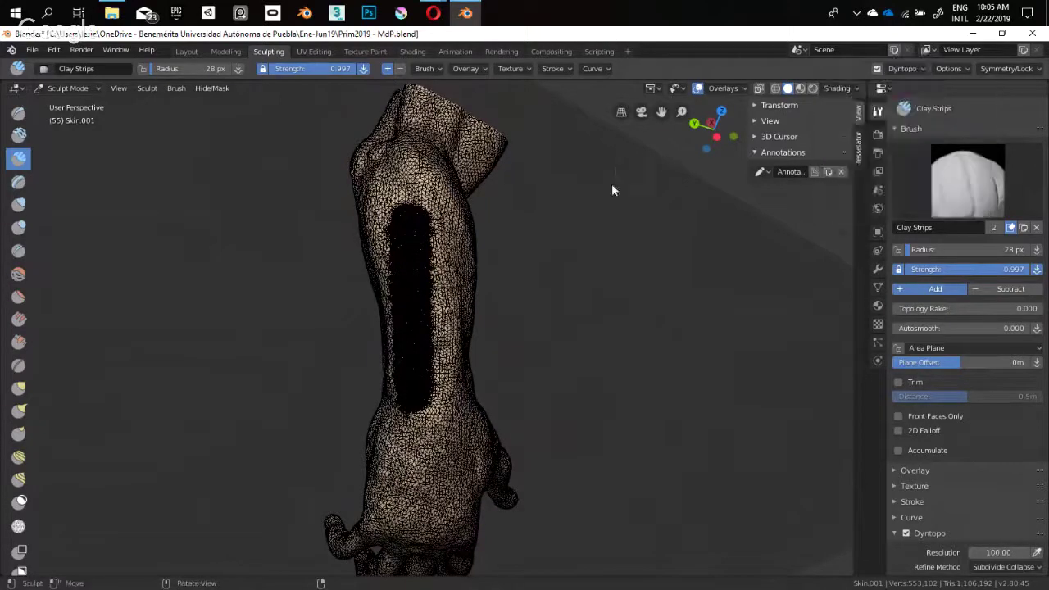
Undo the test stroke and examine the forearm's mesh density in wireframe from several angles
middle_click_drag(600, 246, 533, 217)
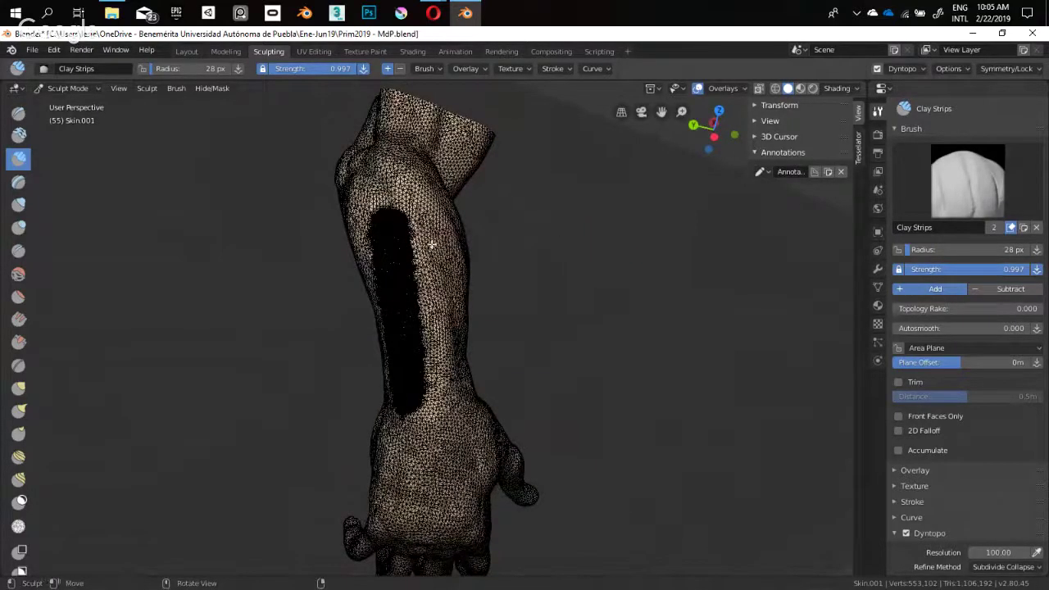
mouse_move(426, 277)
middle_mouse_down()
mouse_move(442, 281)
mouse_move(440, 270)
middle_mouse_up()
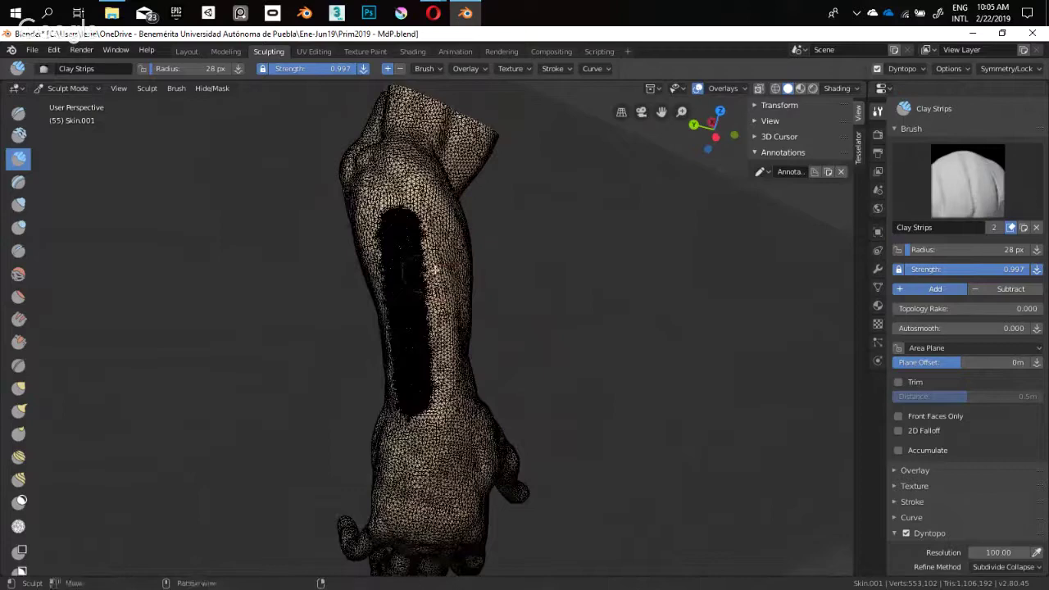
middle_click_drag(435, 269, 431, 255)
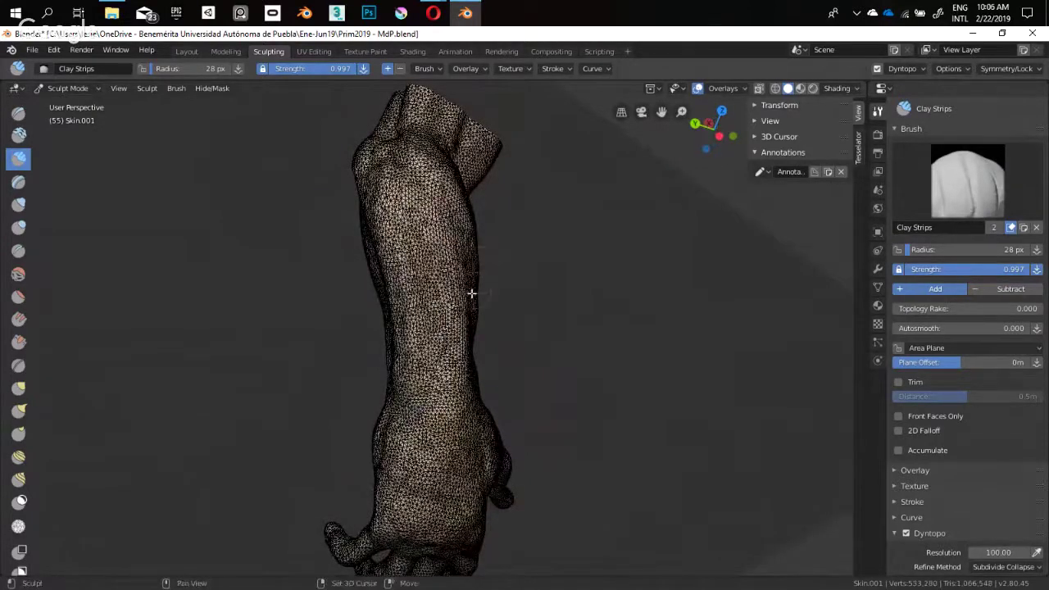
middle_click_drag(478, 311, 404, 312)
scroll(383, 308, "down", 2)
scroll(404, 311, "up", 3)
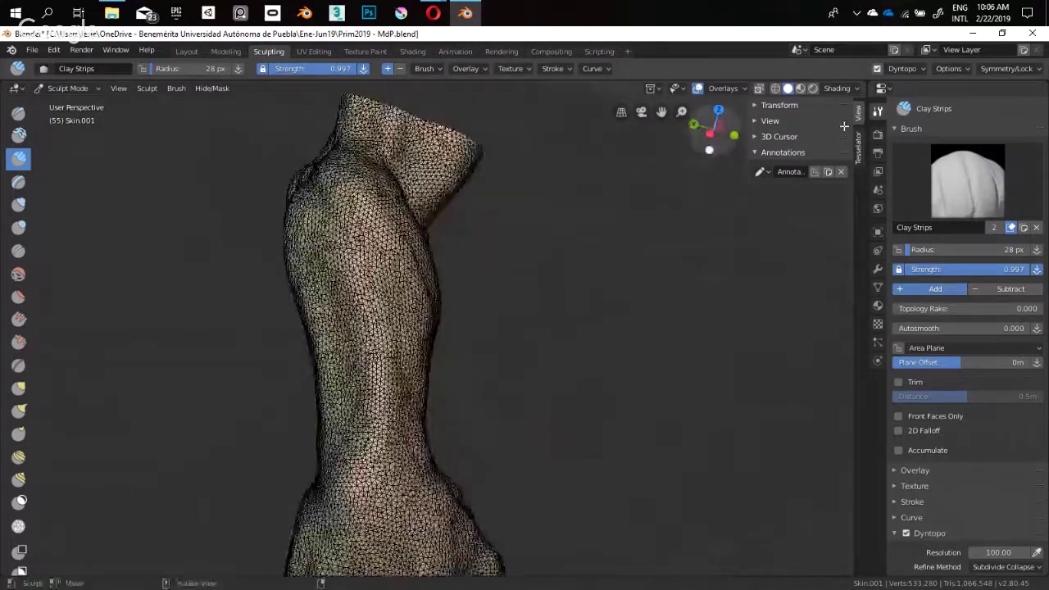
left_click(916, 69)
middle_click_drag(450, 278, 514, 247, "shift")
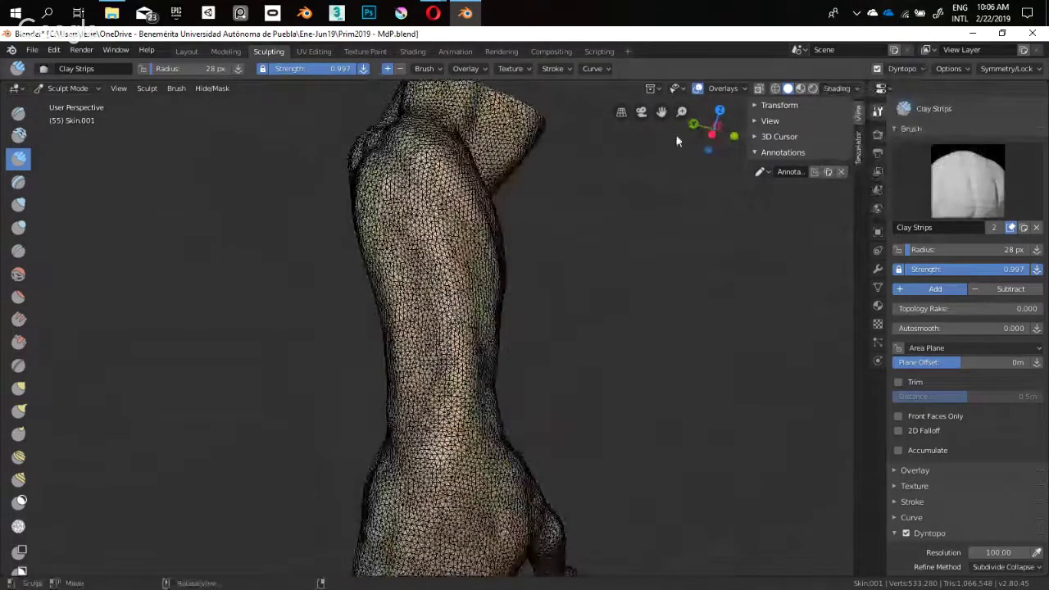
Hide the wireframe overlay and sculpt tendon strips down the back of the forearm with Clay Strips at 33 px radius
left_click(721, 89)
left_click(648, 310)
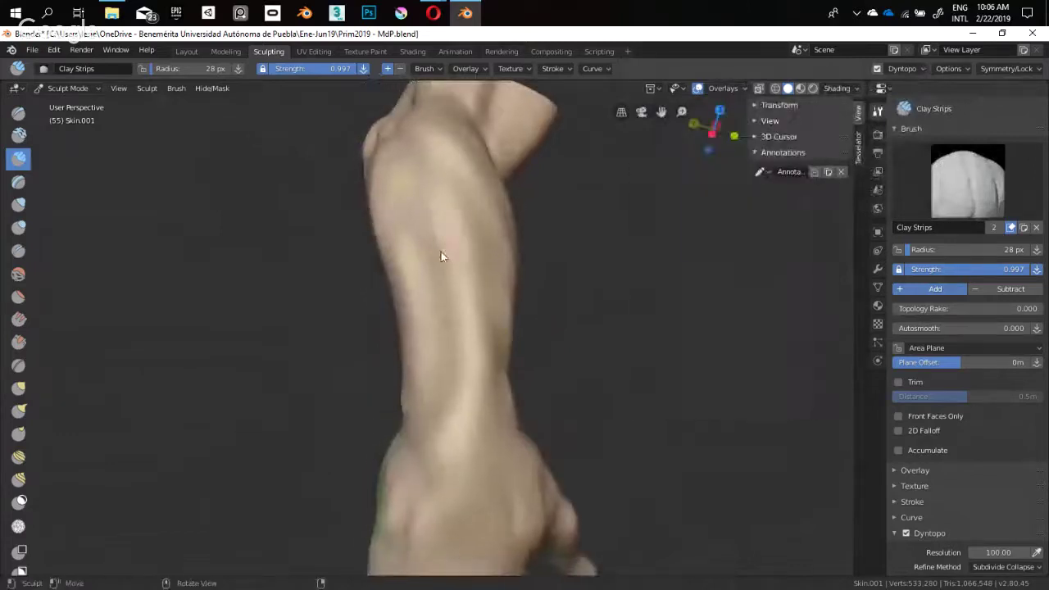
left_click_drag(457, 369, 443, 288)
key("f")
left_click(446, 249)
left_click_drag(445, 247, 449, 419)
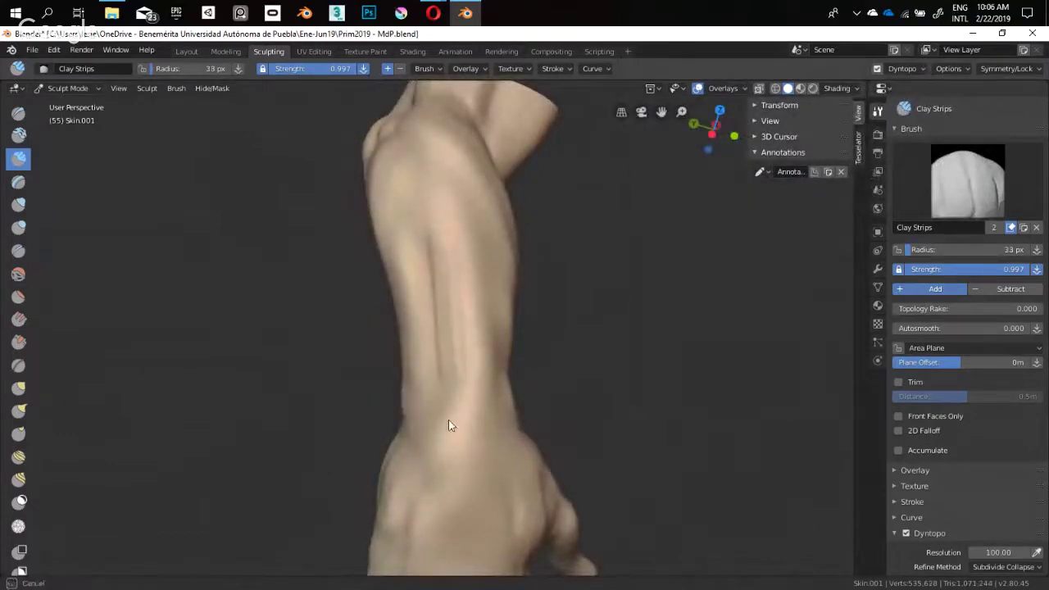
mouse_move(448, 243)
left_mouse_down()
mouse_move(460, 416)
mouse_move(468, 395)
mouse_move(463, 405)
left_mouse_up()
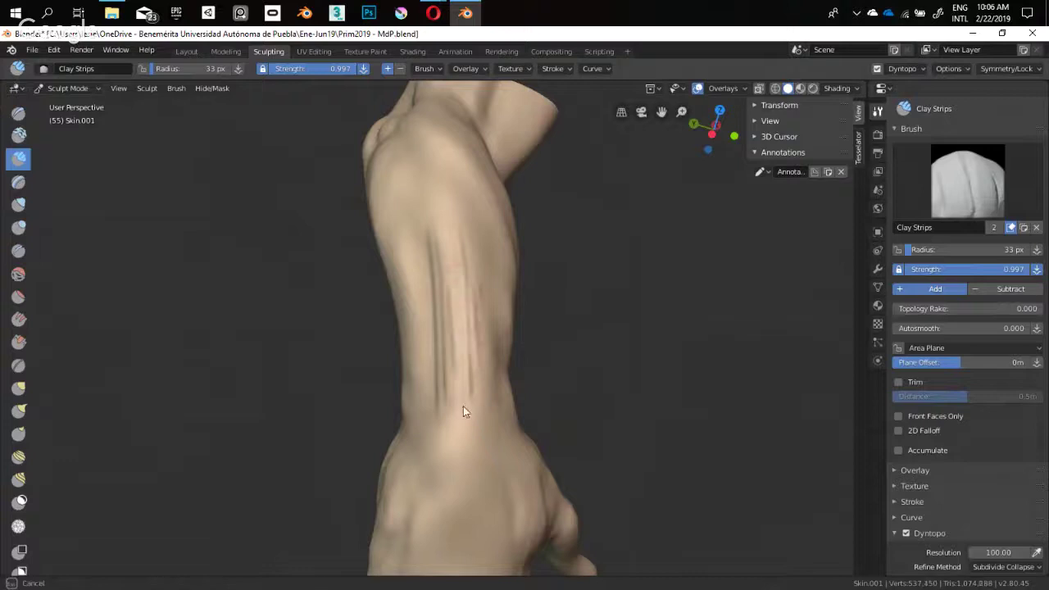
Extend the forearm's tendon strips toward the elbow and wrist with more Clay Strips strokes
mouse_move(463, 406)
middle_mouse_down()
mouse_move(437, 278)
mouse_move(452, 345)
mouse_move(451, 194)
middle_mouse_up()
left_click_drag(451, 196, 448, 273)
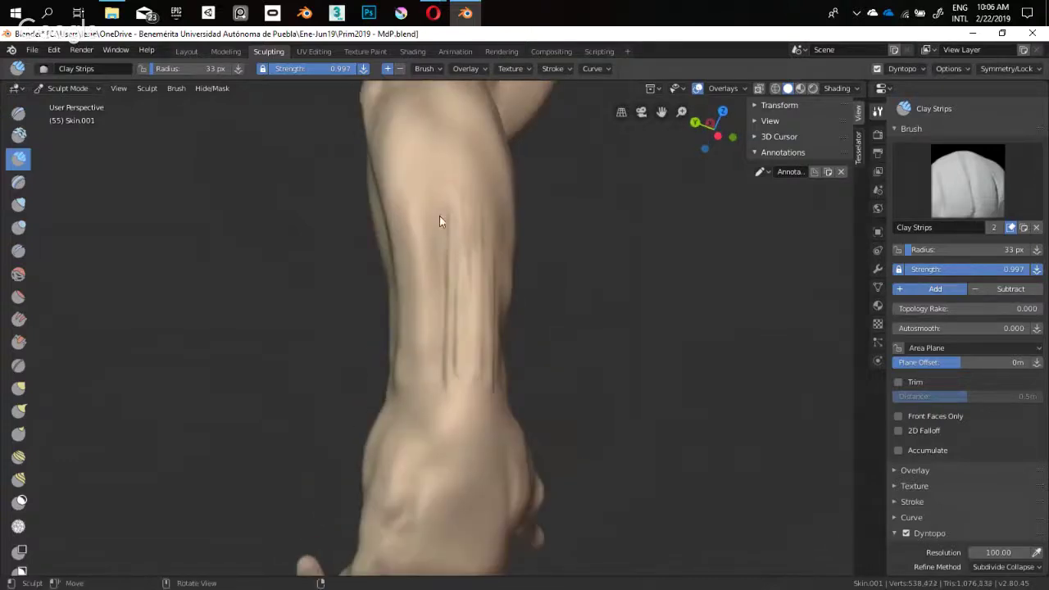
middle_click_drag(439, 221, 484, 255)
left_click_drag(487, 300, 485, 297)
middle_click_drag(485, 297, 455, 262)
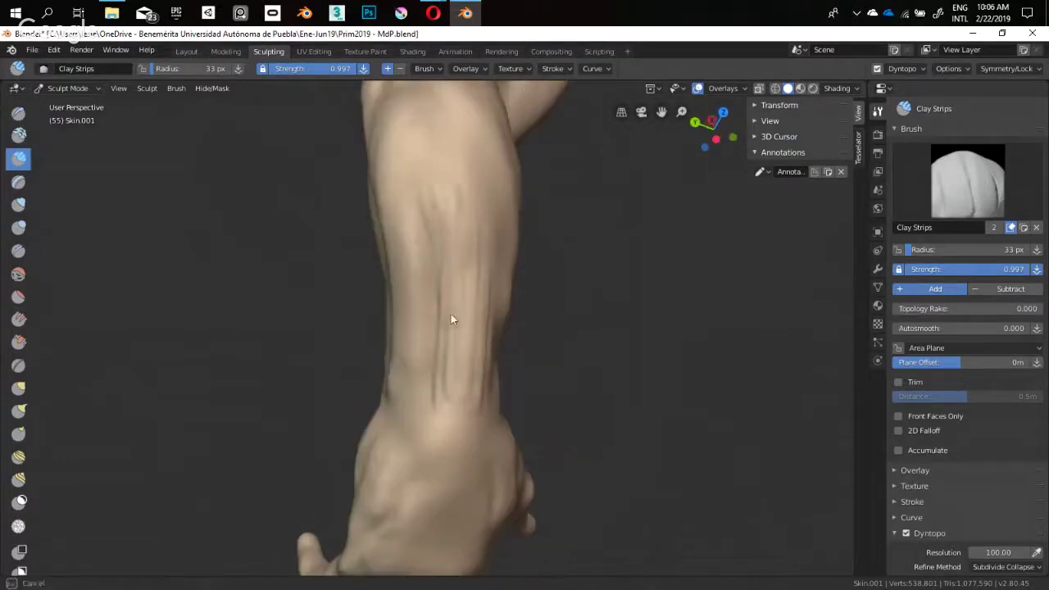
middle_click_drag(456, 380, 423, 299)
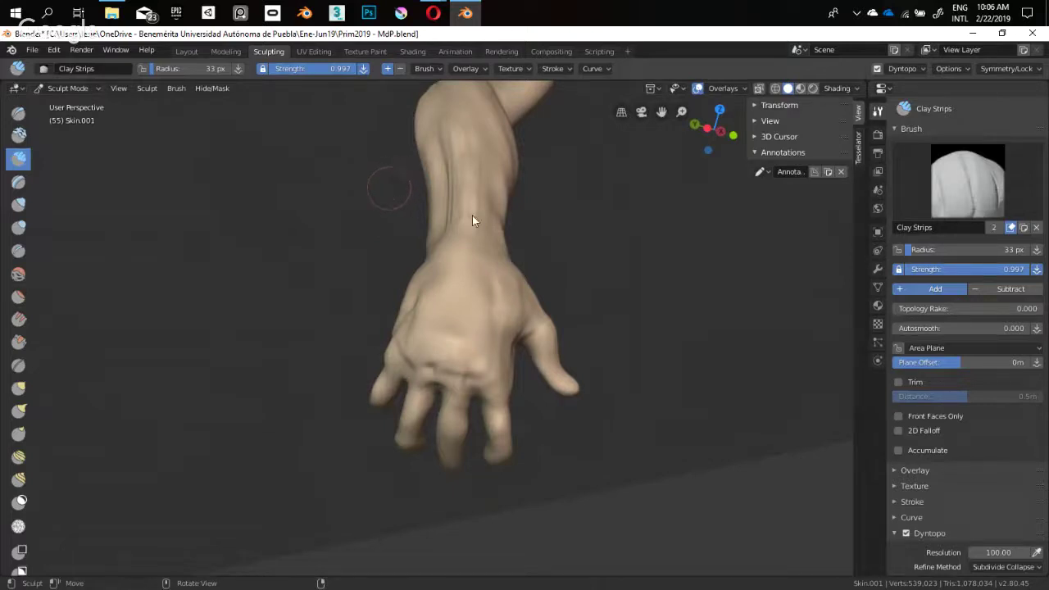
Set the Clay Strips radius to 29 px and build up the index and middle knuckles on the back of the hand
mouse_move(461, 251)
middle_mouse_down()
mouse_move(390, 319)
mouse_move(363, 370)
mouse_move(388, 300)
mouse_move(434, 330)
mouse_move(374, 391)
mouse_move(505, 471)
mouse_move(461, 515)
mouse_move(412, 377)
mouse_move(339, 298)
mouse_move(400, 412)
mouse_move(407, 333)
mouse_move(391, 318)
mouse_move(385, 269)
mouse_move(389, 330)
mouse_move(368, 275)
middle_mouse_up()
scroll(385, 269, "up", 1)
key("f")
left_click(373, 275)
left_click_drag(368, 275, 370, 288)
middle_click_drag(380, 319, 395, 259)
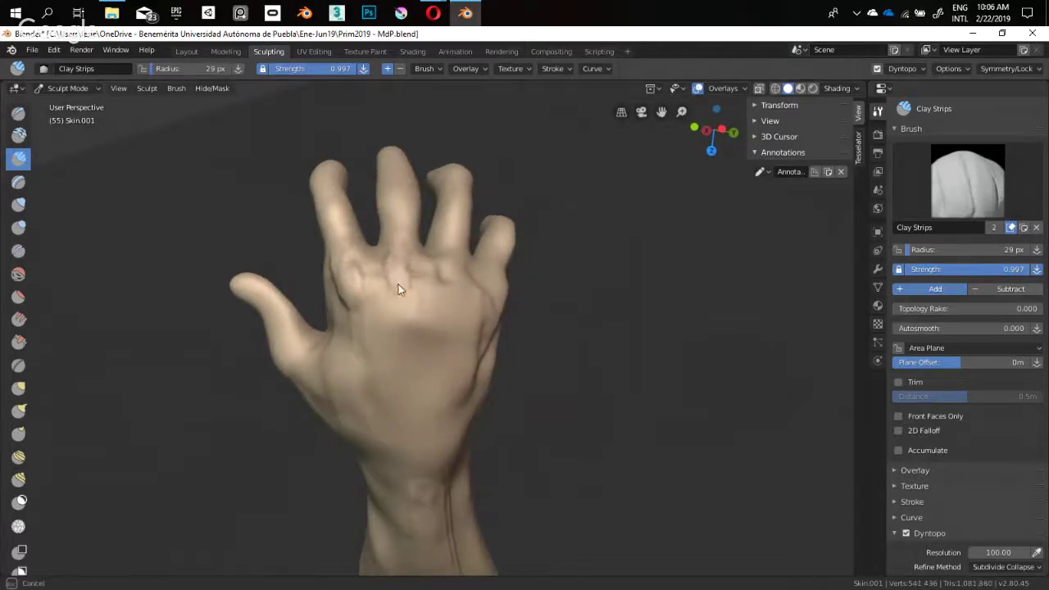
Build up the ring and little finger knuckles with Clay Strips strokes
middle_click_drag(407, 301, 337, 292)
middle_click_drag(346, 333, 416, 304)
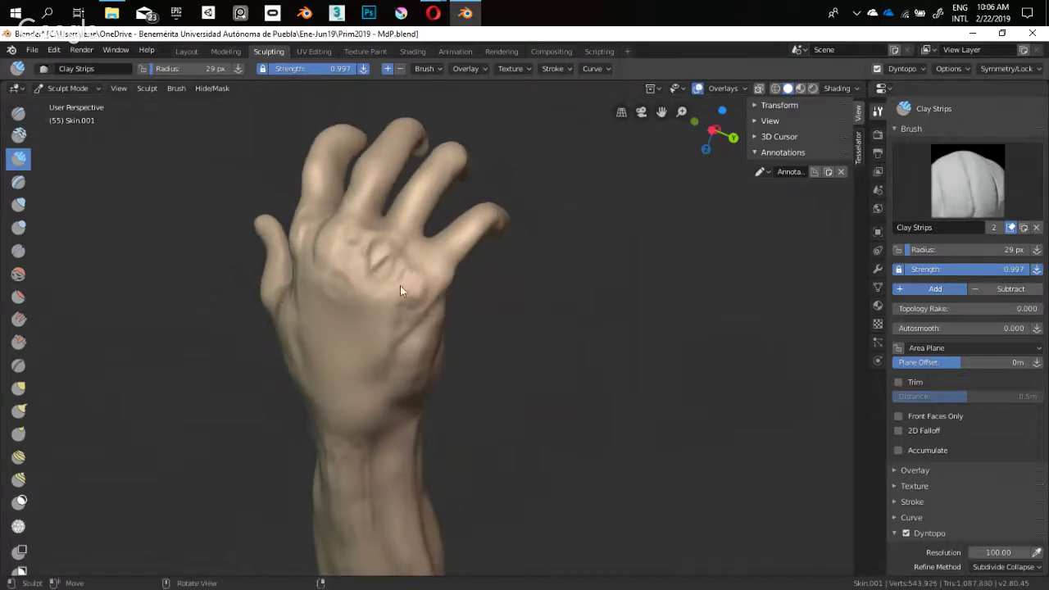
middle_click_drag(366, 275, 399, 287)
left_click_drag(399, 287, 416, 293)
middle_click_drag(369, 323, 370, 306)
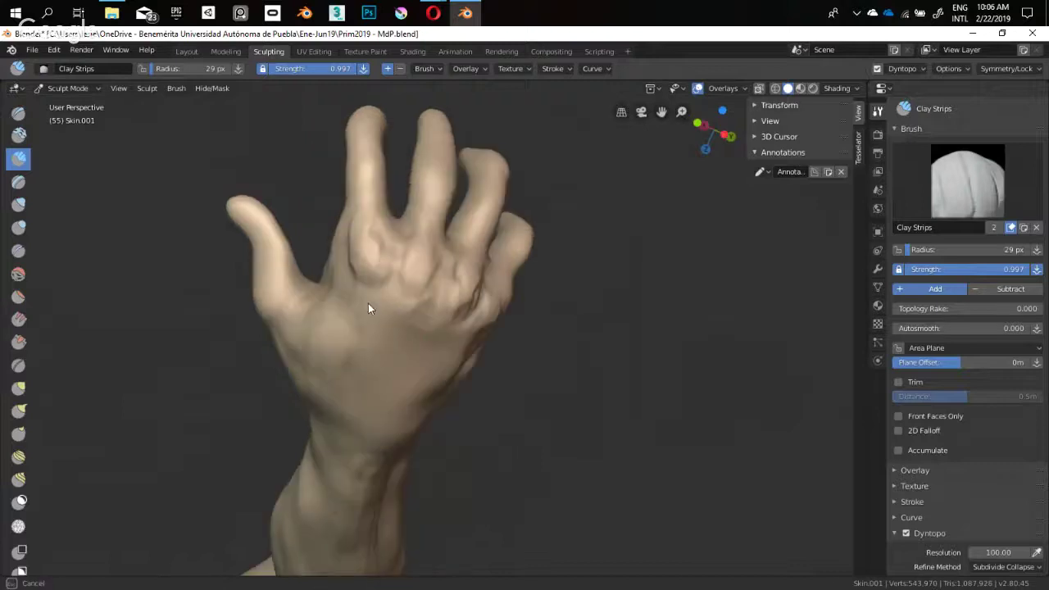
Add Clay Strips volume on the back of the hand between the index knuckle and the thumb base, adjusting the brush radius
mouse_move(335, 346)
middle_mouse_down()
mouse_move(382, 328)
mouse_move(383, 365)
mouse_move(260, 363)
mouse_move(325, 332)
mouse_move(379, 329)
middle_mouse_up()
key("f")
left_click(324, 330)
mouse_move(348, 266)
left_mouse_down()
mouse_move(346, 307)
mouse_move(366, 274)
mouse_move(345, 366)
mouse_move(346, 331)
left_mouse_up()
middle_click_drag(345, 331, 279, 323)
key("f")
left_click(324, 315)
mouse_move(330, 335)
left_mouse_down()
mouse_move(322, 389)
mouse_move(344, 352)
mouse_move(351, 367)
left_mouse_up()
Build up the outer edge of the palm below the little finger with Clay Strips at 67 px radius
mouse_move(375, 362)
middle_mouse_down()
mouse_move(238, 310)
mouse_move(209, 312)
middle_mouse_up()
mouse_move(359, 339)
middle_mouse_down()
mouse_move(384, 317)
mouse_move(368, 315)
mouse_move(328, 357)
middle_mouse_up()
key("f")
left_click(361, 314)
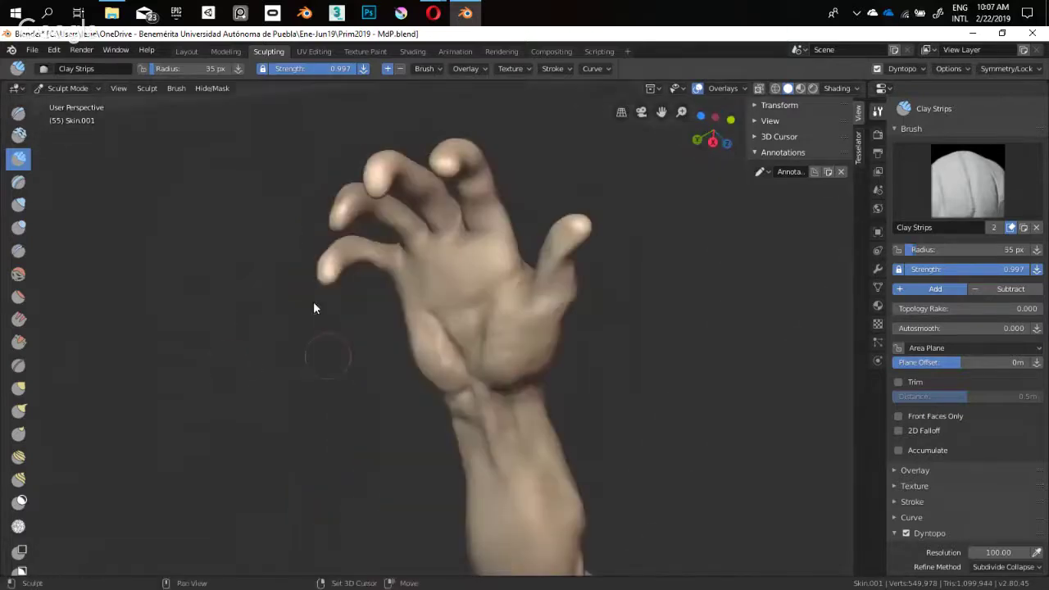
middle_click_drag(313, 308, 465, 357)
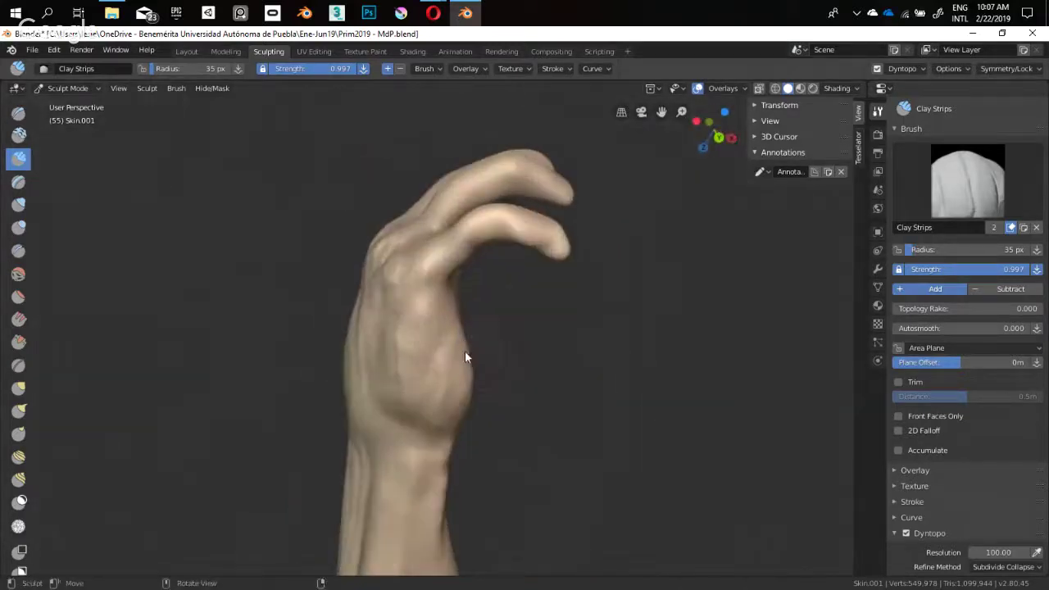
key("f")
left_click(459, 335)
left_click_drag(459, 335, 467, 371)
middle_click_drag(467, 371, 457, 348, "shift")
mouse_move(457, 348)
left_mouse_down()
mouse_move(436, 320)
mouse_move(434, 331)
left_mouse_up()
middle_click_drag(430, 329, 375, 337)
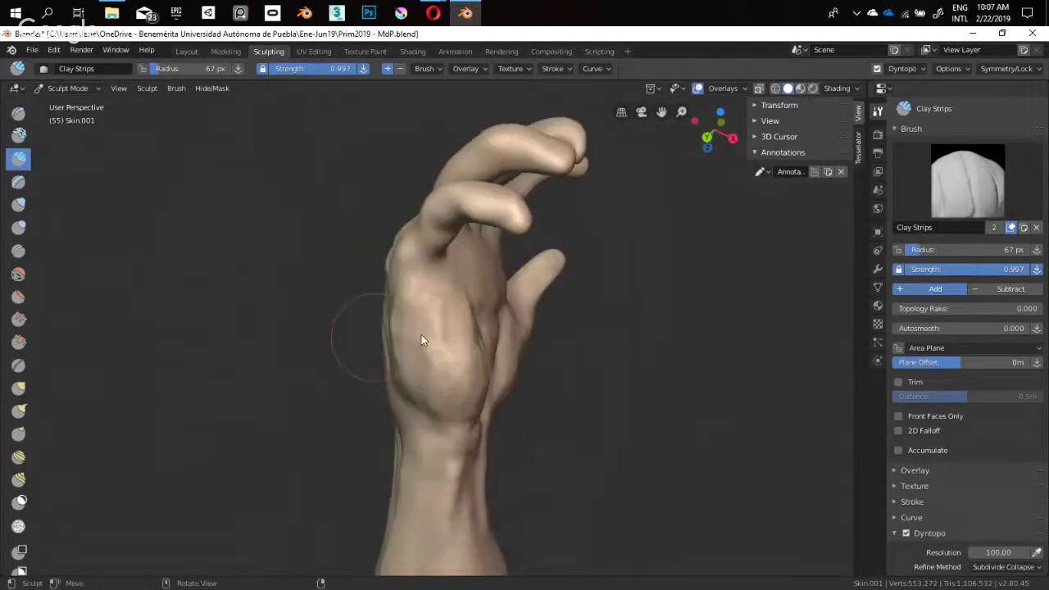
Adjust the brush radius and add more clay to the heel of the palm on the little finger side
key("f")
middle_click_drag(454, 351, 417, 354)
key("f")
left_click(442, 350)
left_click_drag(441, 347, 431, 325)
Build up the thumb's muscle mound at the base of the palm with Clay Strips at 52 px radius
middle_click_drag(425, 321, 398, 284, "shift")
key("f")
left_click(411, 323)
left_click_drag(392, 305, 387, 353)
mouse_move(390, 339)
middle_mouse_down()
mouse_move(401, 318)
mouse_move(449, 316)
mouse_move(445, 342)
mouse_move(394, 308)
mouse_move(413, 314)
mouse_move(386, 287)
mouse_move(328, 339)
mouse_move(363, 374)
mouse_move(382, 325)
mouse_move(312, 343)
mouse_move(447, 292)
mouse_move(425, 326)
mouse_move(369, 276)
mouse_move(432, 338)
middle_mouse_up()
key("f")
left_click(416, 315)
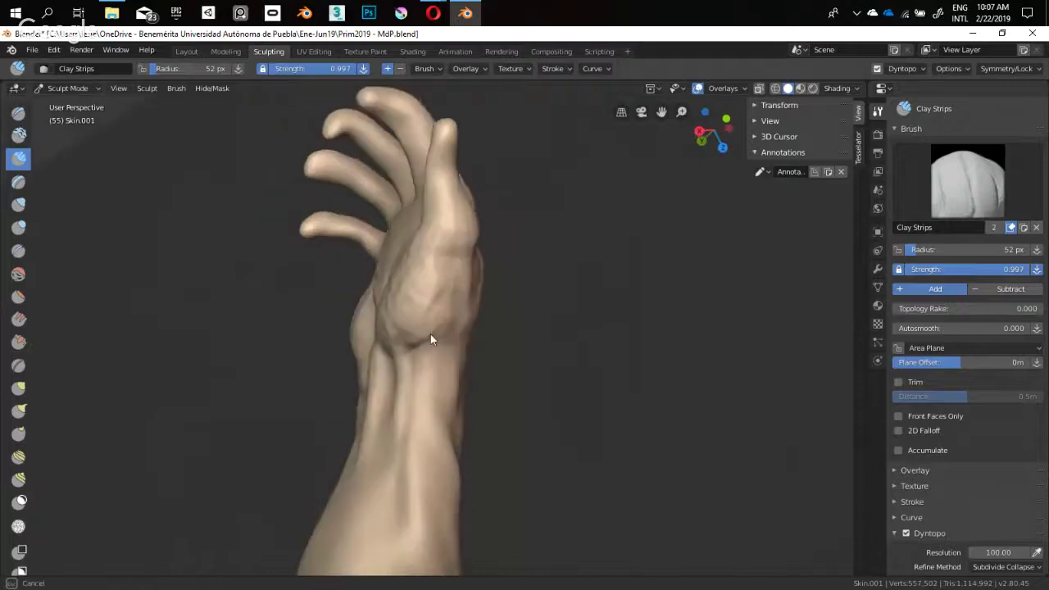
mouse_move(414, 289)
middle_mouse_down()
mouse_move(418, 375)
mouse_move(370, 347)
mouse_move(304, 276)
mouse_move(467, 339)
middle_mouse_up()
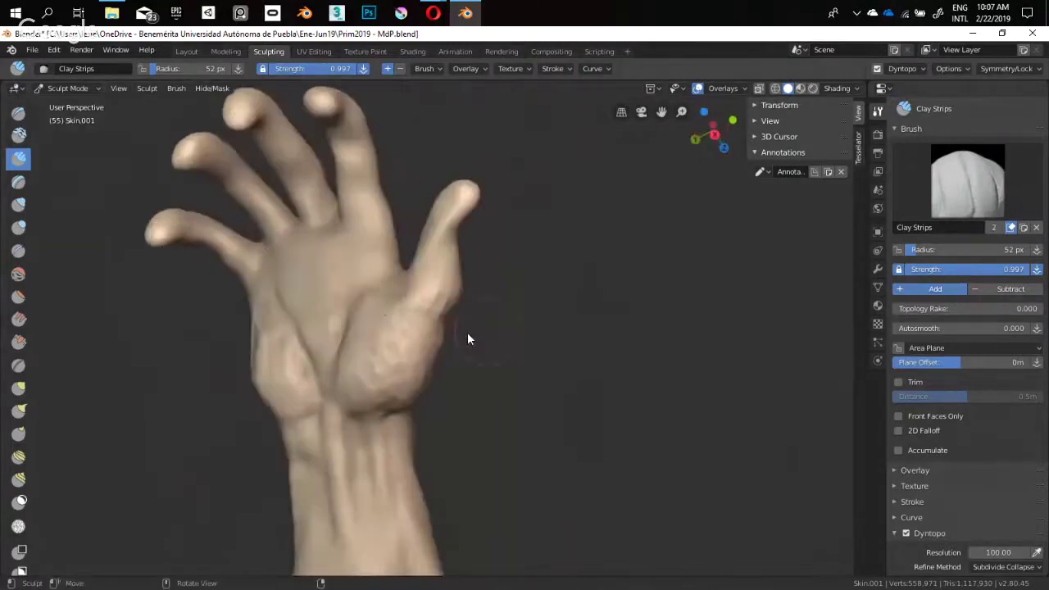
mouse_move(381, 261)
middle_mouse_down()
mouse_move(440, 286)
mouse_move(464, 325)
mouse_move(423, 303)
mouse_move(462, 304)
middle_mouse_up()
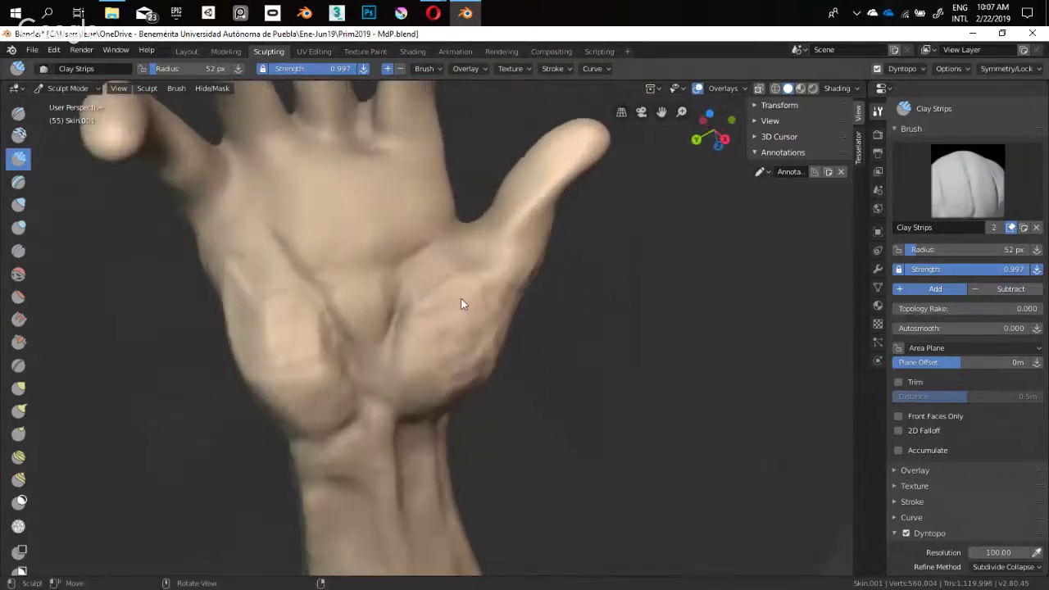
Build up the little finger side of the hand's heel with Clay Strips, adjusting the brush radius to 61 px
mouse_move(428, 341)
middle_mouse_down()
mouse_move(298, 358)
mouse_move(441, 326)
mouse_move(460, 268)
mouse_move(429, 363)
mouse_move(450, 296)
middle_mouse_up()
key("f")
left_click(491, 267)
key("f")
left_click(428, 316)
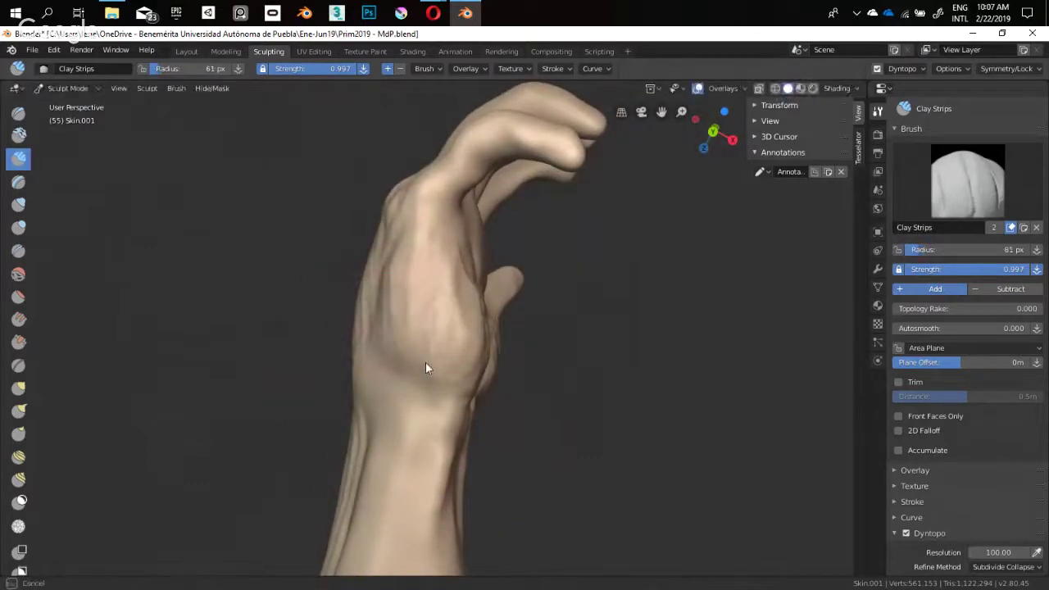
Sculpt the ulna's bony bump and the tendon ridges on the back of the wrist with Clay Strips at 41 px radius
mouse_move(410, 328)
middle_mouse_down("shift")
mouse_move(428, 251)
mouse_move(407, 272)
mouse_move(480, 363)
mouse_move(477, 375)
mouse_move(462, 300)
mouse_move(472, 314)
mouse_move(541, 324)
mouse_move(581, 310)
mouse_move(489, 318)
middle_mouse_up("shift")
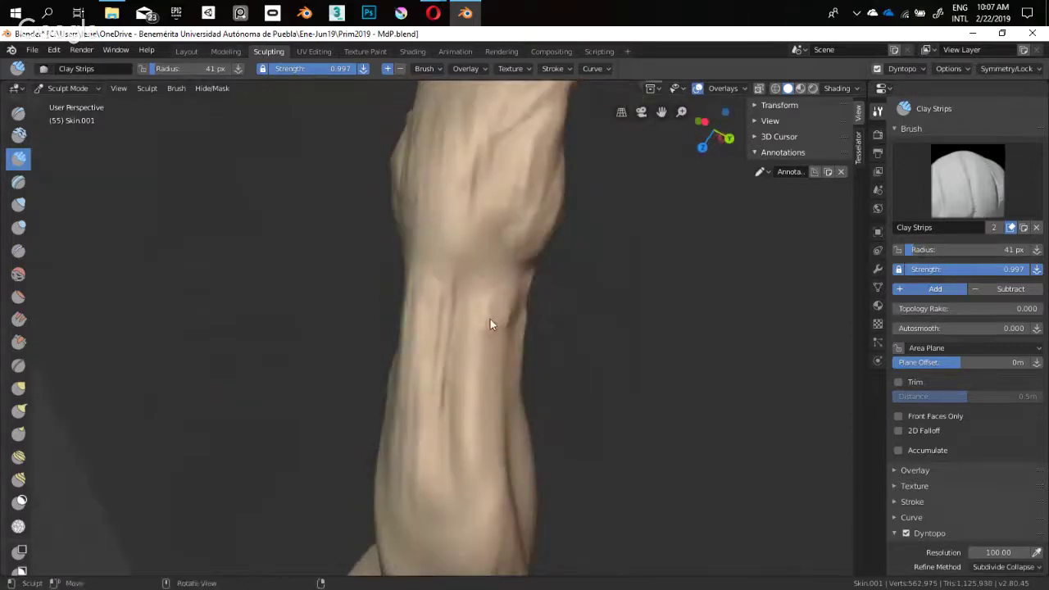
mouse_move(404, 262)
middle_mouse_down()
mouse_move(481, 321)
mouse_move(435, 308)
mouse_move(458, 332)
mouse_move(459, 361)
mouse_move(429, 334)
mouse_move(440, 326)
mouse_move(525, 359)
mouse_move(470, 375)
mouse_move(489, 389)
mouse_move(473, 326)
middle_mouse_up()
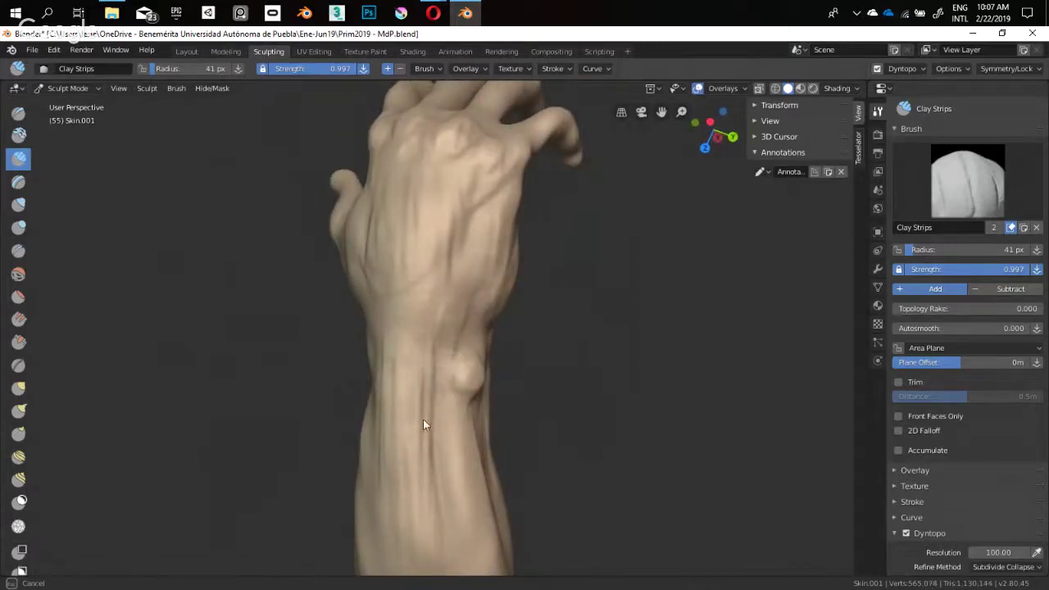
mouse_move(431, 330)
middle_mouse_down()
mouse_move(525, 349)
mouse_move(493, 345)
middle_mouse_up()
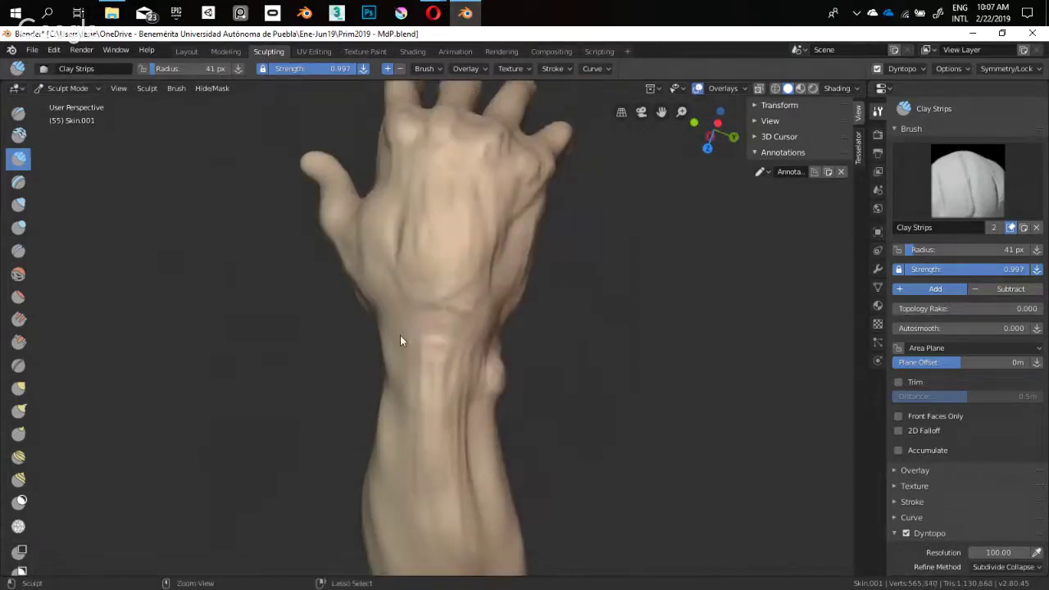
mouse_move(402, 342)
middle_mouse_down()
mouse_move(444, 338)
mouse_move(368, 358)
mouse_move(474, 376)
mouse_move(290, 358)
mouse_move(385, 361)
mouse_move(453, 318)
mouse_move(402, 347)
mouse_move(355, 333)
middle_mouse_up()
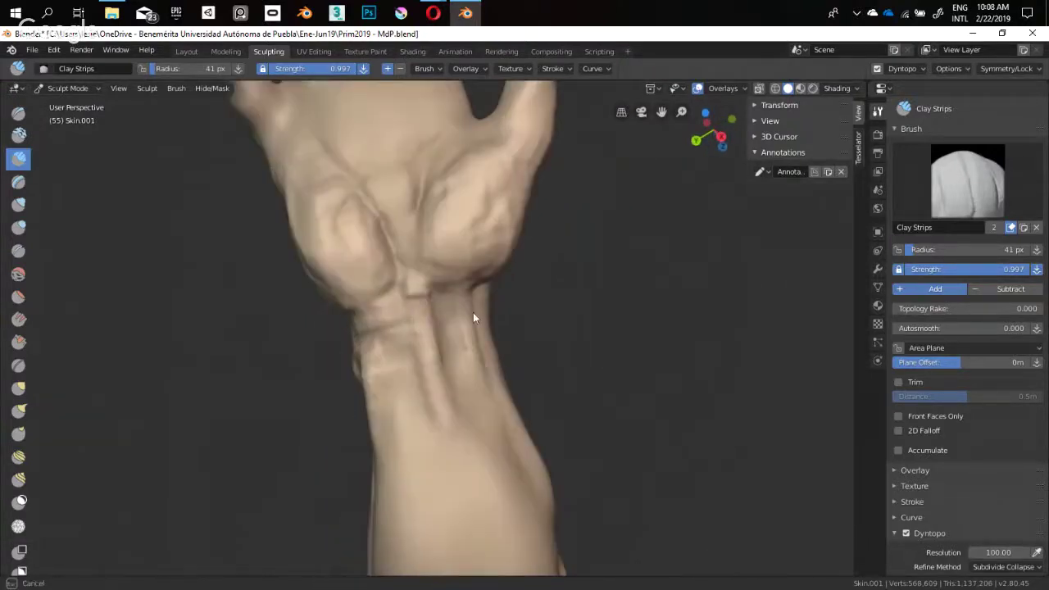
Sculpt horizontal skin folds across the palm side of the wrist with Clay Strips at 41 px radius
mouse_move(372, 331)
left_mouse_down()
mouse_move(475, 320)
mouse_move(432, 345)
left_mouse_up()
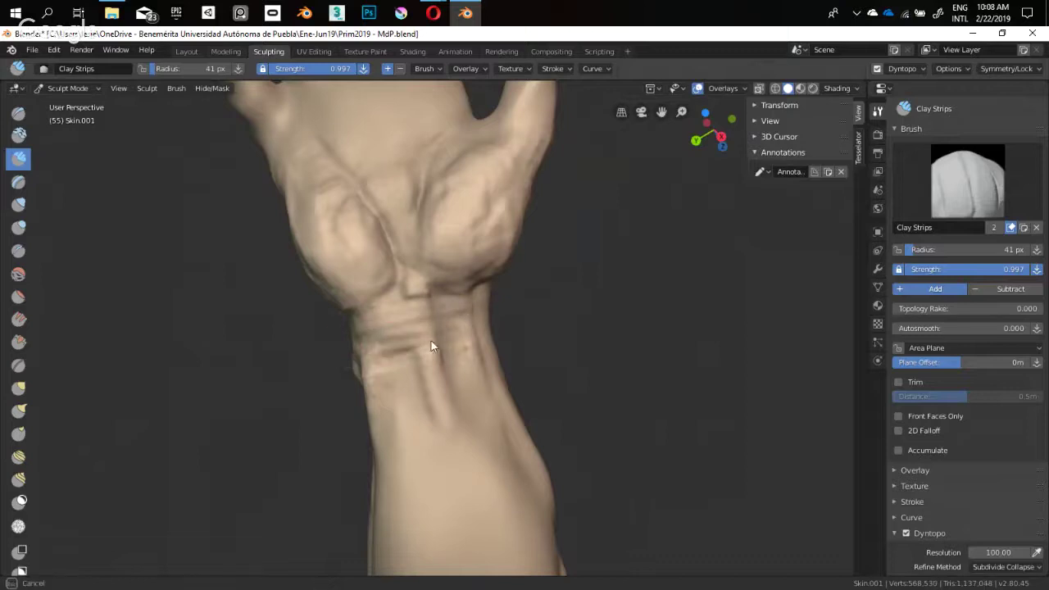
middle_click_drag(408, 333, 428, 326)
middle_click_drag(491, 328, 386, 342)
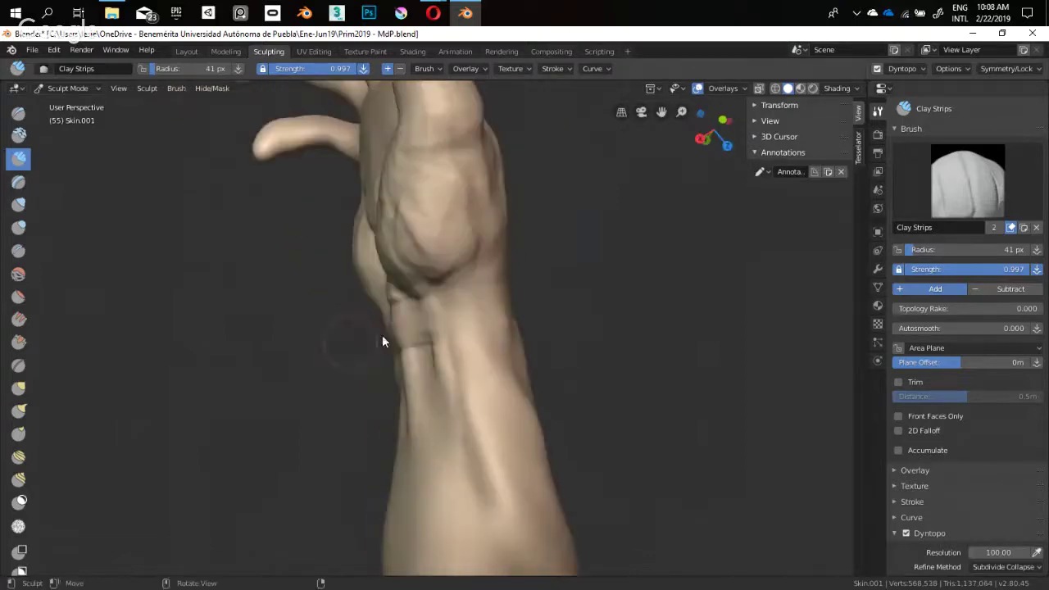
mouse_move(426, 313)
middle_mouse_down()
mouse_move(436, 274)
mouse_move(447, 282)
middle_mouse_up()
left_click_drag(393, 334, 496, 317)
Continue the wrist folds around the thumb side of the wrist with Clay Strips
middle_click_drag(492, 318, 435, 322)
left_click_drag(496, 302, 401, 291)
mouse_move(401, 291)
middle_mouse_down()
mouse_move(368, 327)
mouse_move(308, 318)
mouse_move(392, 326)
middle_mouse_up()
left_click_drag(392, 325, 371, 340)
middle_click_drag(370, 340, 452, 338)
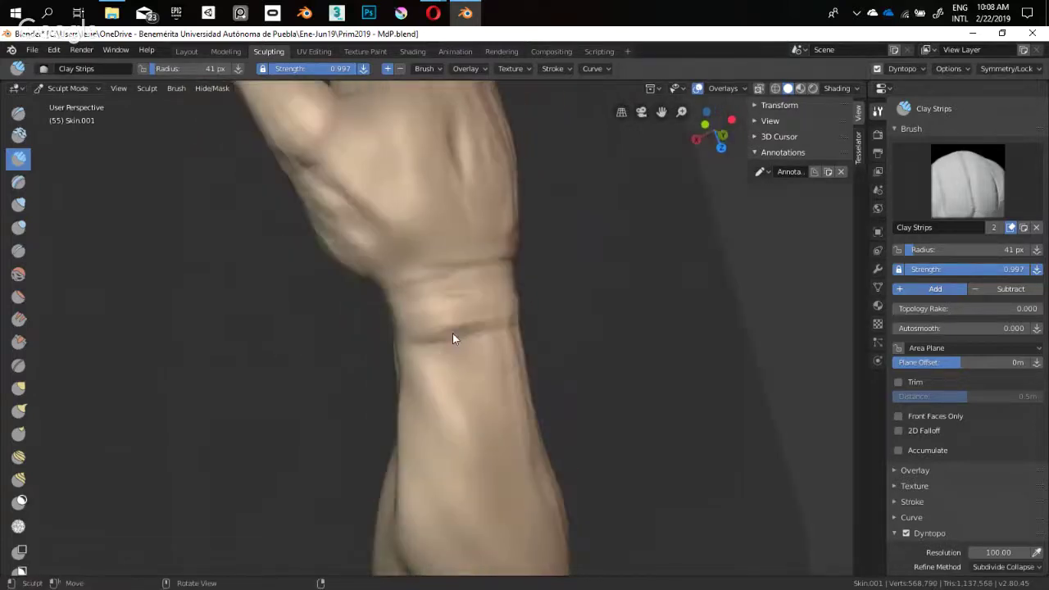
left_click_drag(416, 343, 428, 318)
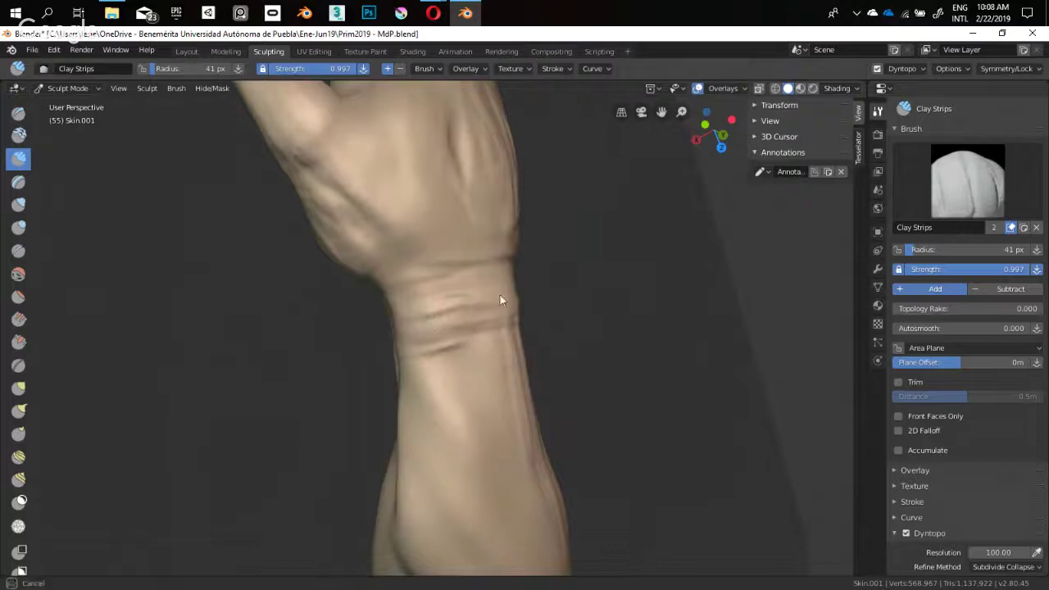
Extend the folds across the back of the wrist and add clay to the hand's little finger edge at 56 px radius
middle_click_drag(445, 319, 386, 305)
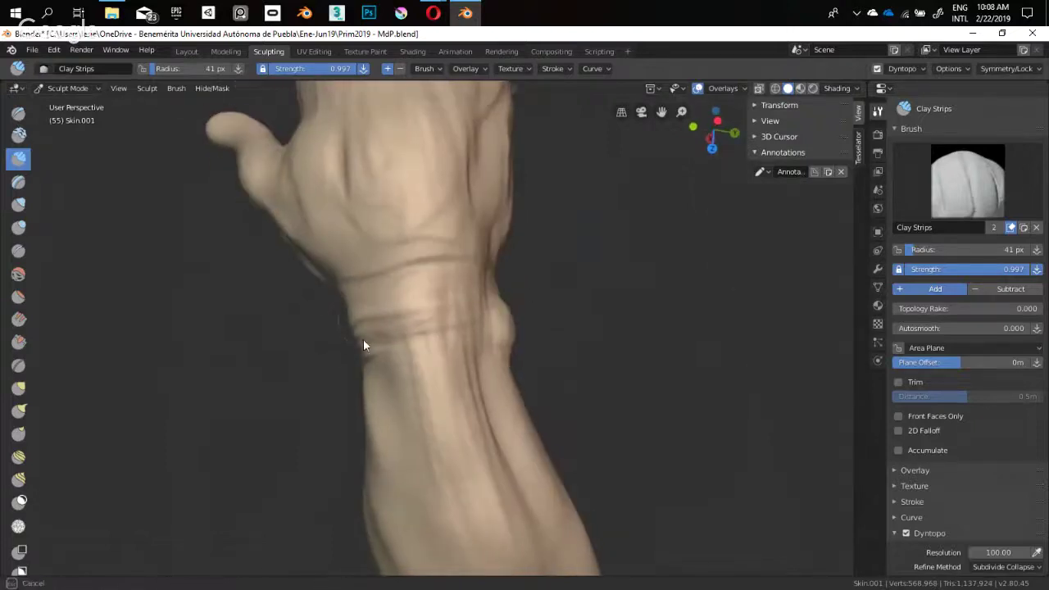
mouse_move(363, 344)
middle_mouse_down()
mouse_move(297, 333)
mouse_move(420, 309)
middle_mouse_up()
mouse_move(355, 326)
middle_mouse_down()
mouse_move(473, 287)
mouse_move(408, 290)
mouse_move(435, 393)
mouse_move(440, 309)
mouse_move(421, 308)
middle_mouse_up()
left_click_drag(413, 317, 408, 276)
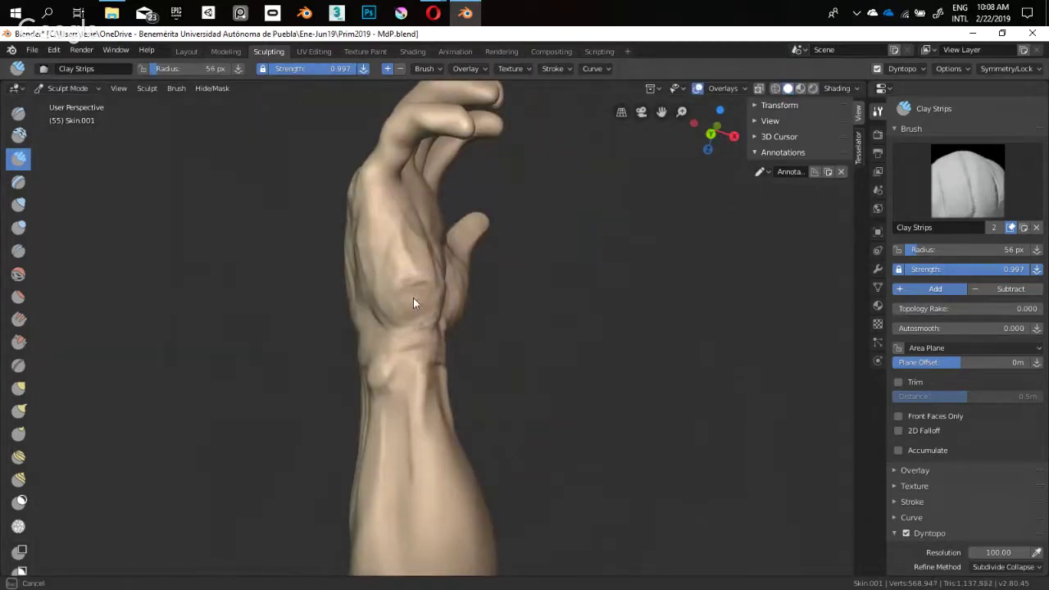
middle_click_drag(413, 302, 410, 329)
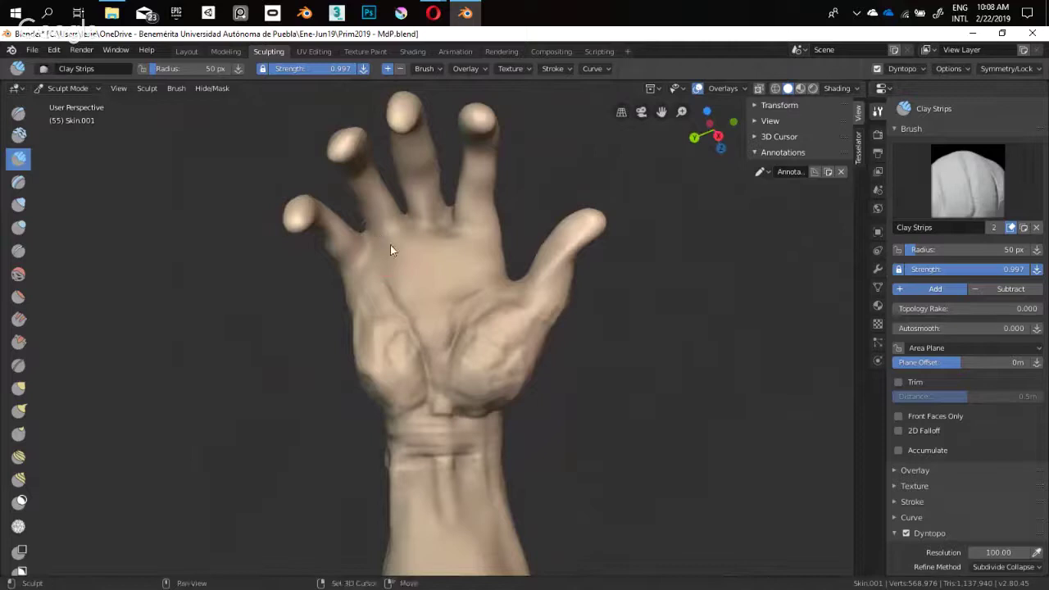
Build up the fleshy pads of the palm just below the fingers with Clay Strips at 59 px radius
mouse_move(384, 283)
middle_mouse_down()
mouse_move(432, 273)
mouse_move(425, 300)
mouse_move(454, 330)
mouse_move(417, 311)
mouse_move(516, 321)
mouse_move(374, 355)
mouse_move(412, 320)
mouse_move(367, 345)
mouse_move(402, 312)
middle_mouse_up()
key("f")
left_click(418, 304)
mouse_move(394, 311)
left_mouse_down()
mouse_move(362, 326)
mouse_move(392, 306)
mouse_move(515, 314)
left_mouse_up()
key("f")
left_click(413, 308)
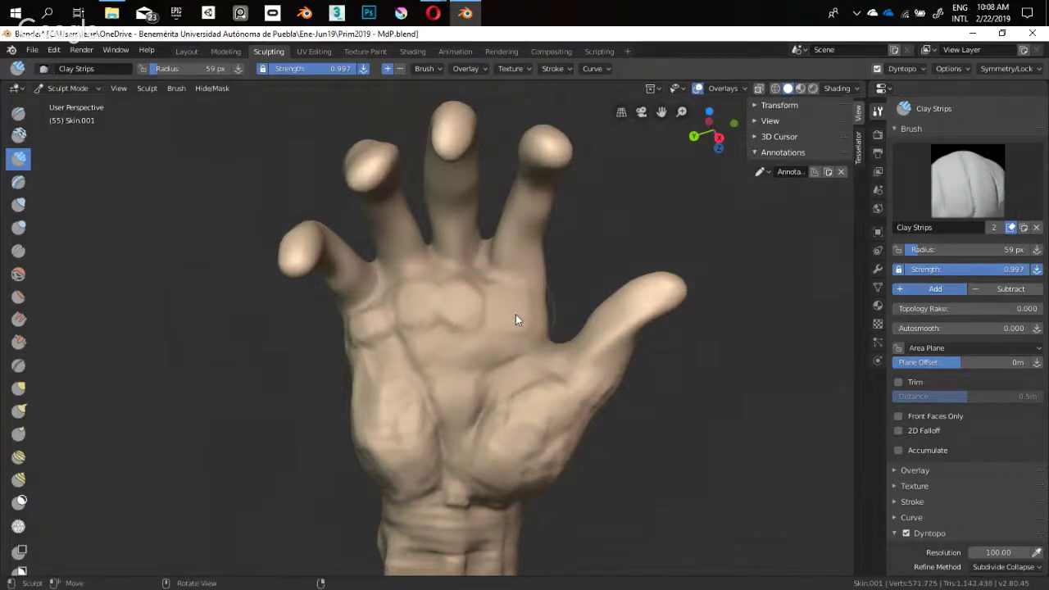
Refine the muscle mound on the little finger side of the palm with Clay Strips at 53 px radius
key("f")
left_click(506, 314)
middle_click_drag(432, 309, 400, 297, "shift")
scroll(400, 298, "up", 1)
middle_click_drag(369, 371, 430, 317, "shift")
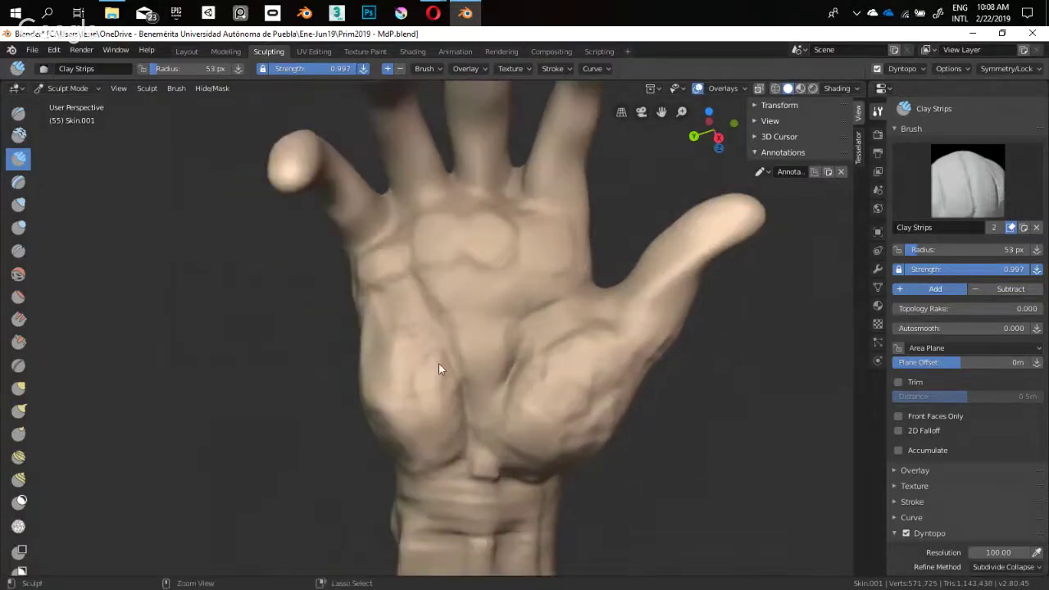
middle_click_drag(440, 363, 421, 304, "shift")
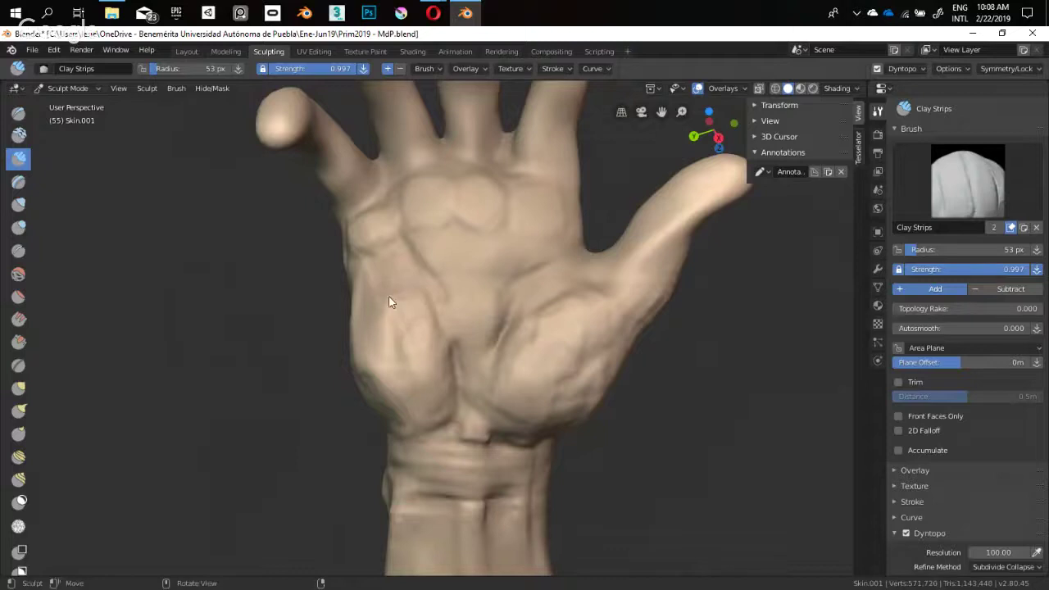
left_click_drag(390, 304, 417, 337)
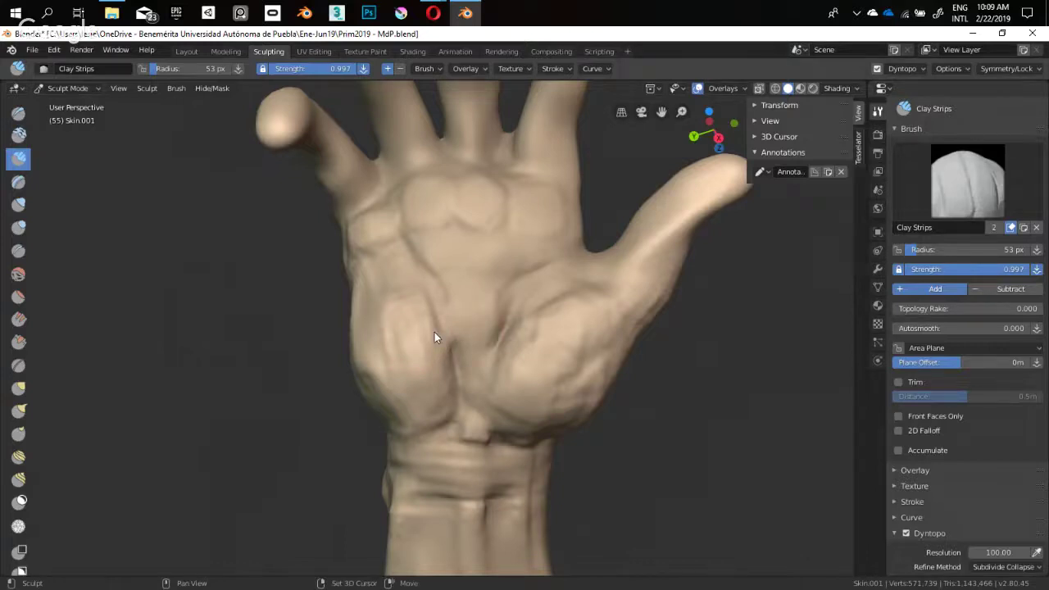
Shape the inner edge of the little finger side mound toward the palm's centre with a smaller Clay Strips radius
scroll(434, 332, "down", 3)
mouse_move(386, 359)
middle_mouse_down()
mouse_move(461, 338)
mouse_move(419, 297)
middle_mouse_up()
scroll(419, 297, "up", 2)
key("f")
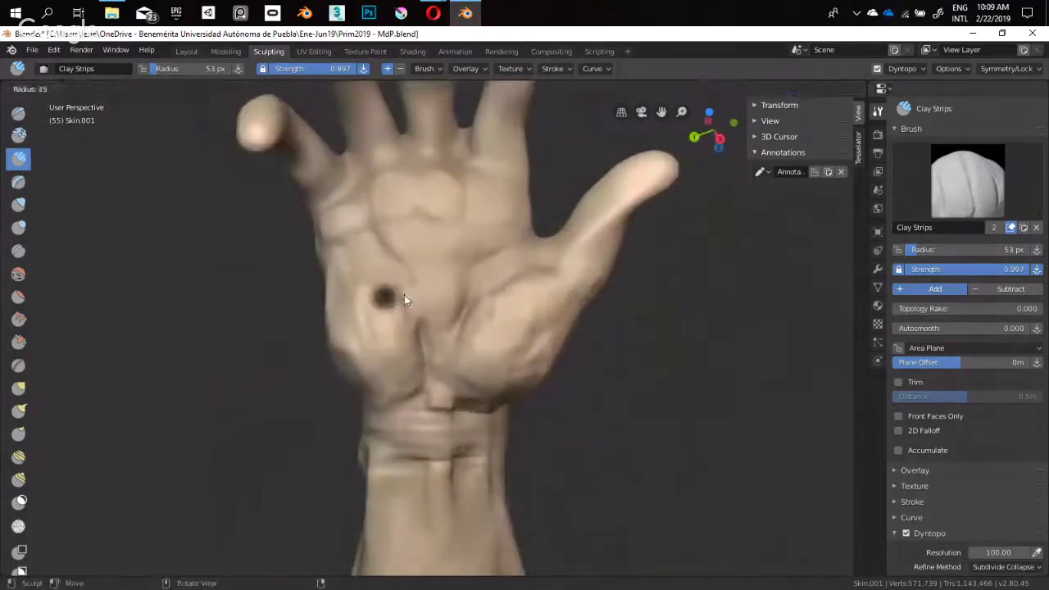
left_click(401, 294)
left_click_drag(398, 276, 419, 302)
mouse_move(426, 297)
left_mouse_down()
mouse_move(451, 295)
mouse_move(434, 285)
left_mouse_up()
middle_click_drag(419, 267, 417, 301, "shift")
Add more Clay Strips volume to the pads at the base of the fingers, adjusting the brush radius
key("f")
left_click(404, 286)
mouse_move(404, 286)
left_mouse_down()
mouse_move(394, 275)
mouse_move(342, 280)
mouse_move(361, 292)
mouse_move(386, 253)
mouse_move(490, 268)
mouse_move(483, 274)
mouse_move(501, 263)
left_mouse_up()
key("f")
left_click(365, 280)
mouse_move(500, 263)
middle_mouse_down()
mouse_move(454, 315)
mouse_move(377, 316)
mouse_move(397, 304)
middle_mouse_up()
left_click_drag(490, 269, 460, 305)
Add short Clay Strips strokes in the centre of the palm between the muscle mounds, adjusting the brush radius
key("f")
left_click(482, 285)
mouse_move(500, 349)
middle_mouse_down("shift")
mouse_move(444, 293)
mouse_move(453, 275)
middle_mouse_up("shift")
left_click_drag(426, 322, 419, 341)
left_click_drag(446, 330, 449, 343)
Add Clay Strips volume on the back of the hand between the thumb and index finger at 55 px radius
mouse_move(483, 344)
middle_mouse_down()
mouse_move(563, 313)
mouse_move(359, 234)
mouse_move(351, 328)
mouse_move(442, 351)
mouse_move(349, 344)
mouse_move(300, 400)
mouse_move(549, 305)
mouse_move(602, 297)
middle_mouse_up()
key("f")
left_click(389, 336)
middle_click_drag(385, 335, 461, 306, "shift")
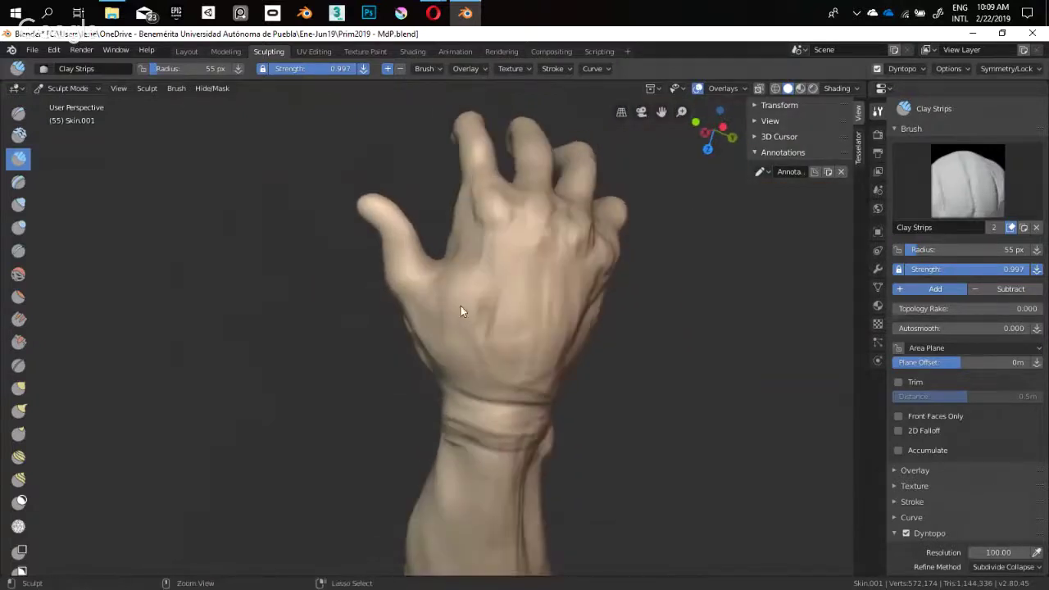
mouse_move(447, 310)
left_mouse_down()
mouse_move(466, 274)
mouse_move(448, 308)
mouse_move(482, 302)
left_mouse_up()
middle_click_drag(482, 308, 441, 279)
Switch to the Opera browser, search Google Images for "hand trapezius" and open the Trapezium bone picture from Wikipedia
mouse_move(433, 12)
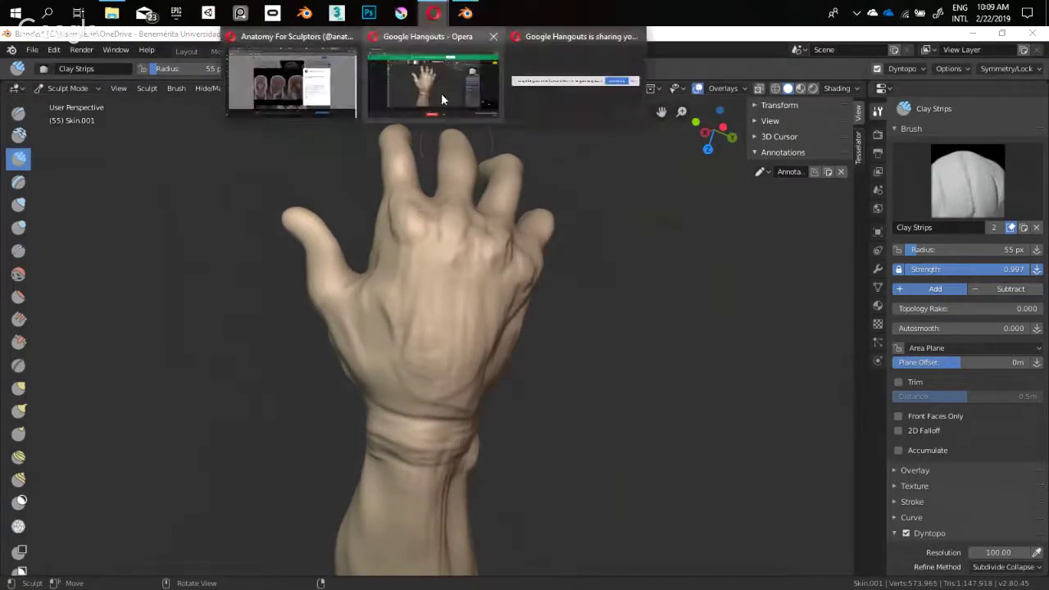
left_click(335, 97)
left_click(296, 59)
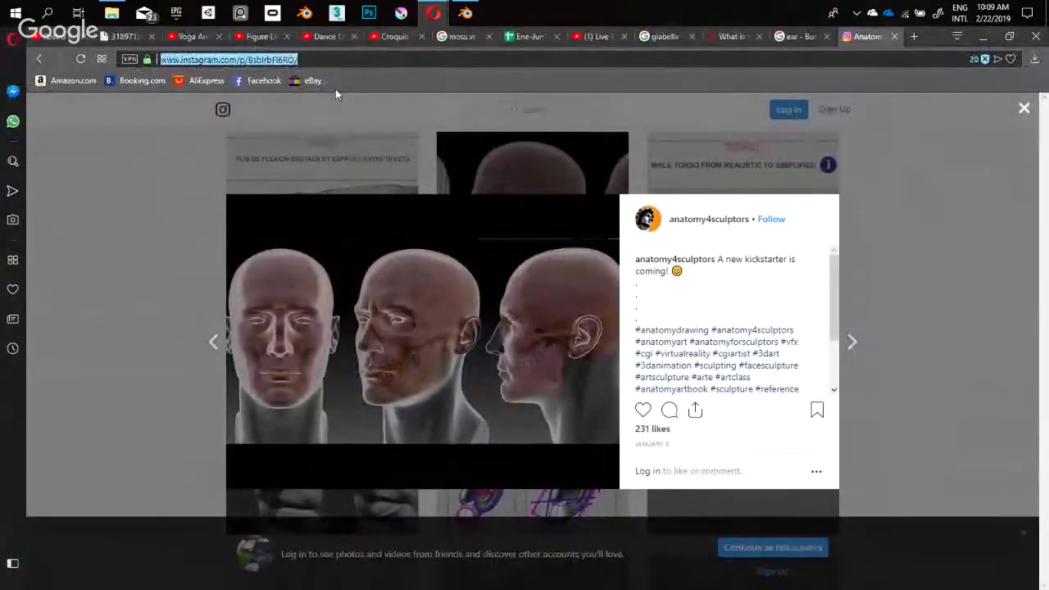
type("hand trap")
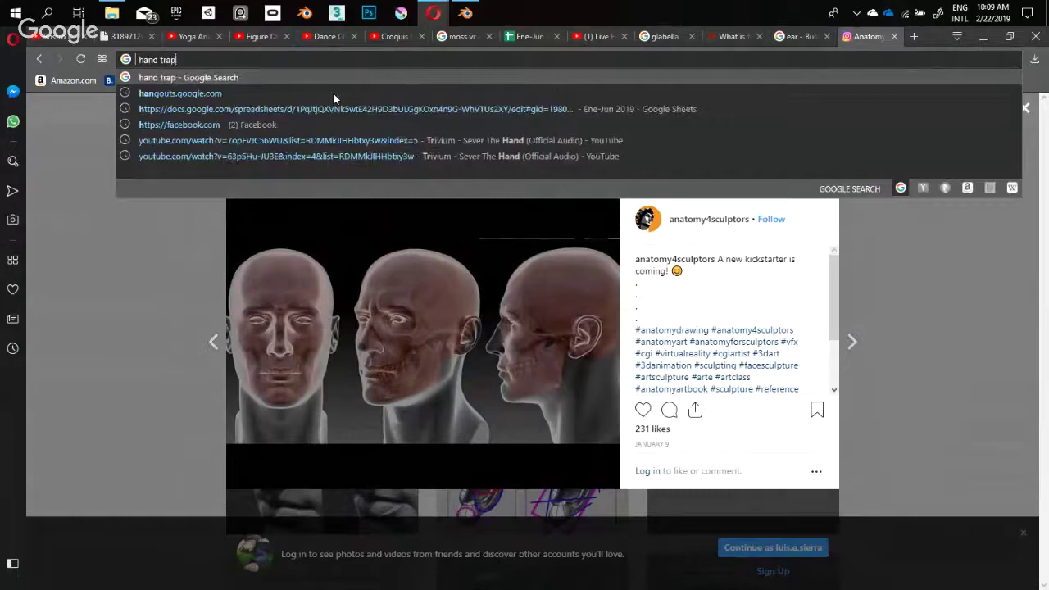
type("ezius")
key("Return")
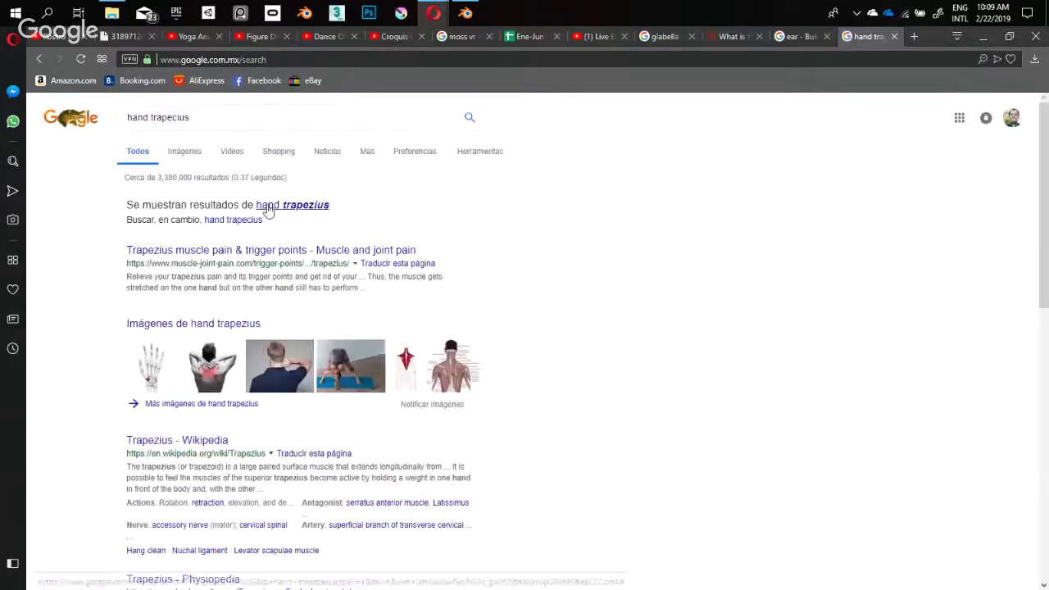
left_click(268, 209)
left_click(183, 156)
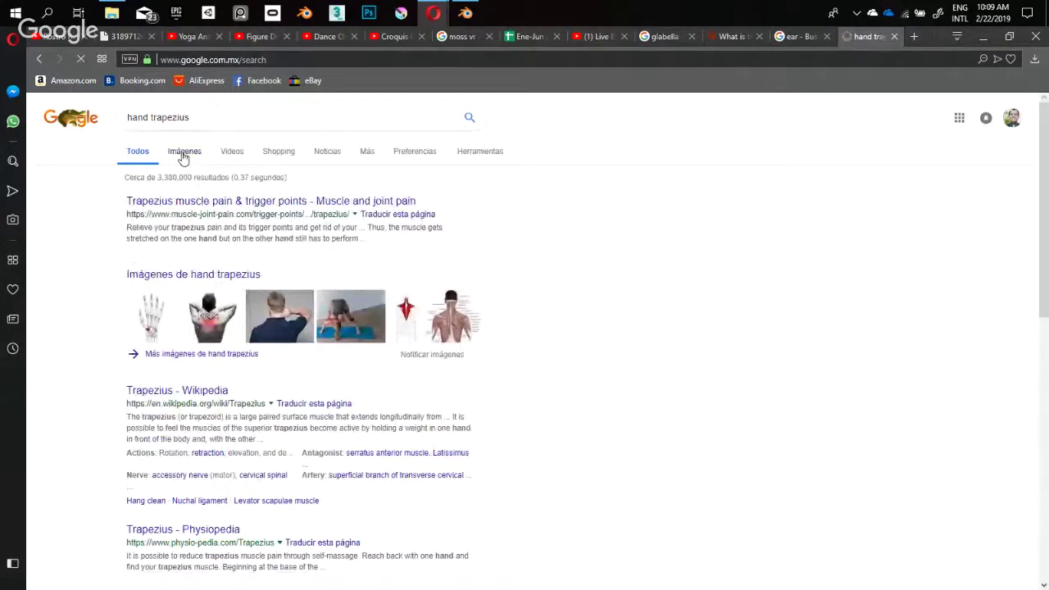
left_click(90, 254)
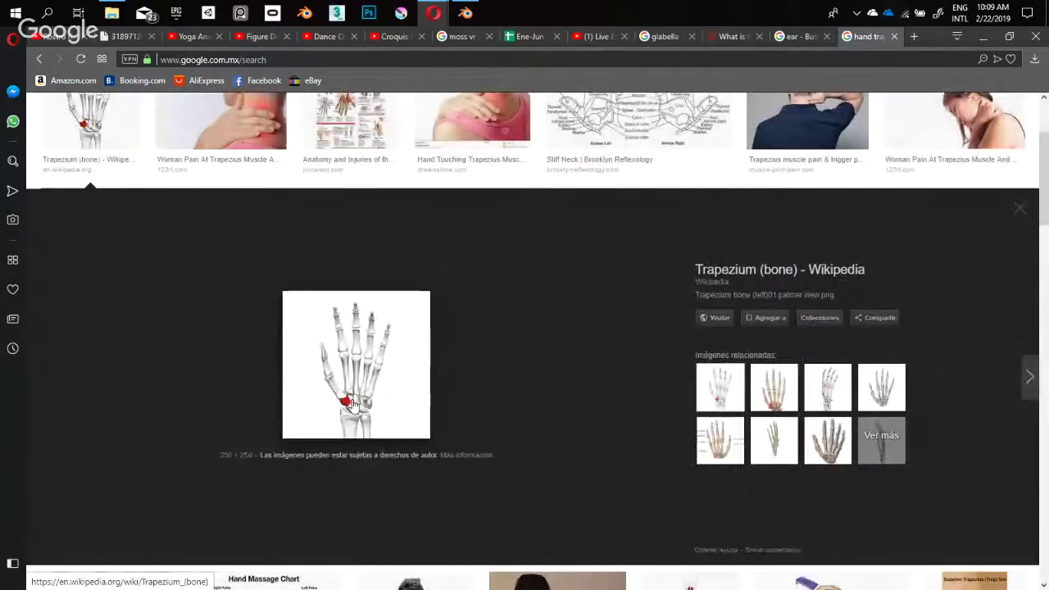
Switch back to Blender and work on the thumb side of the hand's base with Clay Strips, reducing the radius to 36 px
key("alt+Tab")
key("f")
mouse_move(349, 334)
middle_mouse_down()
mouse_move(376, 363)
mouse_move(442, 354)
middle_mouse_up()
left_click(359, 363)
scroll(422, 359, "up", 3)
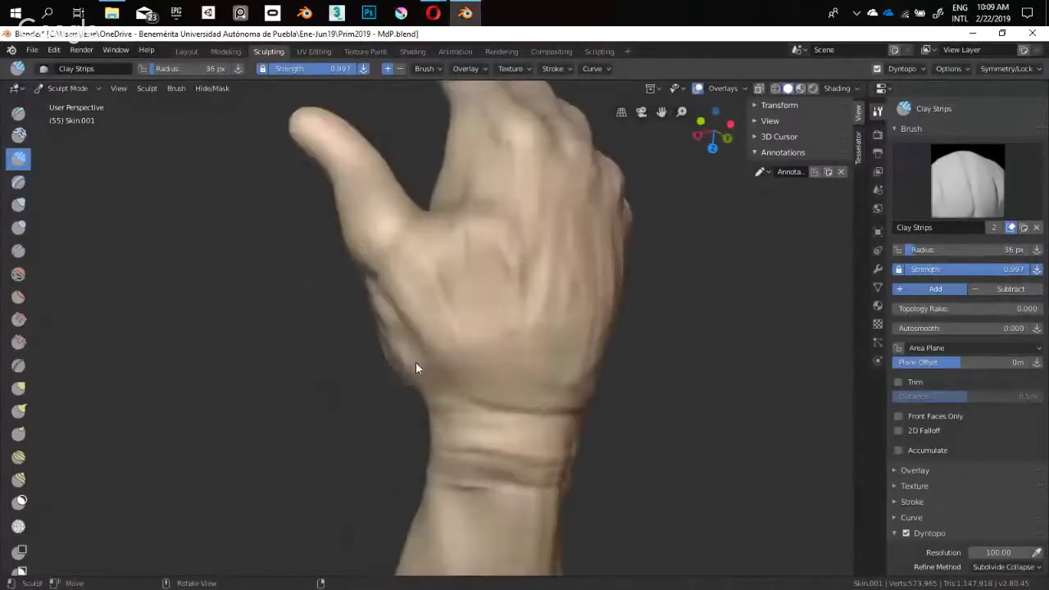
key("f")
left_click(421, 361)
key("f")
left_click(390, 369)
Add clay to the outer edge of the thumb's muscle mound near the wrist with Clay Strips at 55 px radius
key("f")
mouse_move(389, 367)
middle_mouse_down()
mouse_move(508, 340)
mouse_move(685, 350)
middle_mouse_up()
left_click(523, 337)
left_click_drag(533, 359, 519, 359)
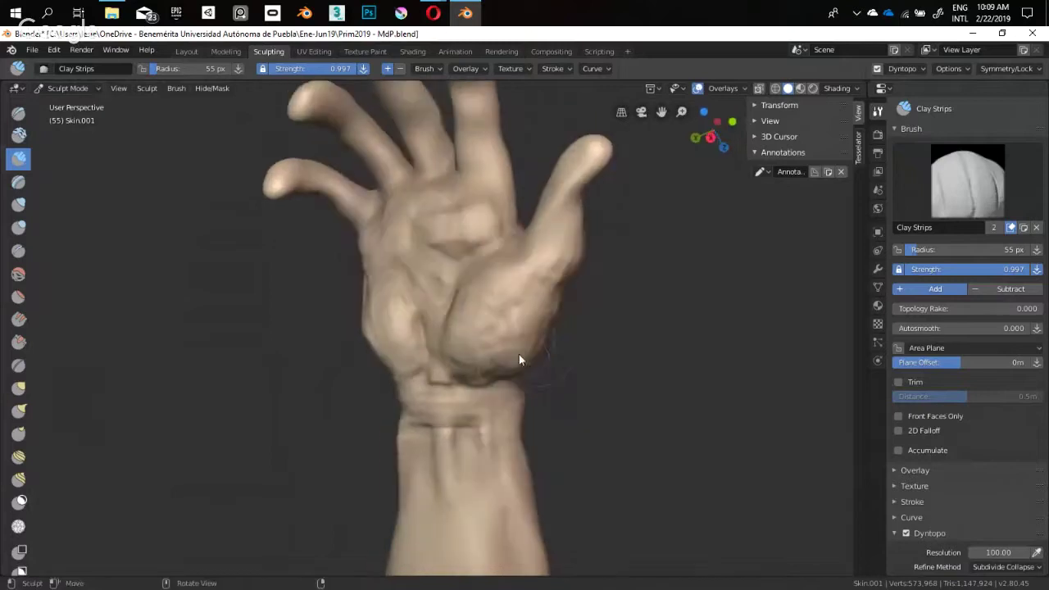
middle_click_drag(477, 346, 484, 316)
mouse_move(462, 352)
middle_mouse_down()
mouse_move(459, 308)
mouse_move(517, 328)
mouse_move(445, 356)
mouse_move(486, 346)
mouse_move(468, 333)
middle_mouse_up()
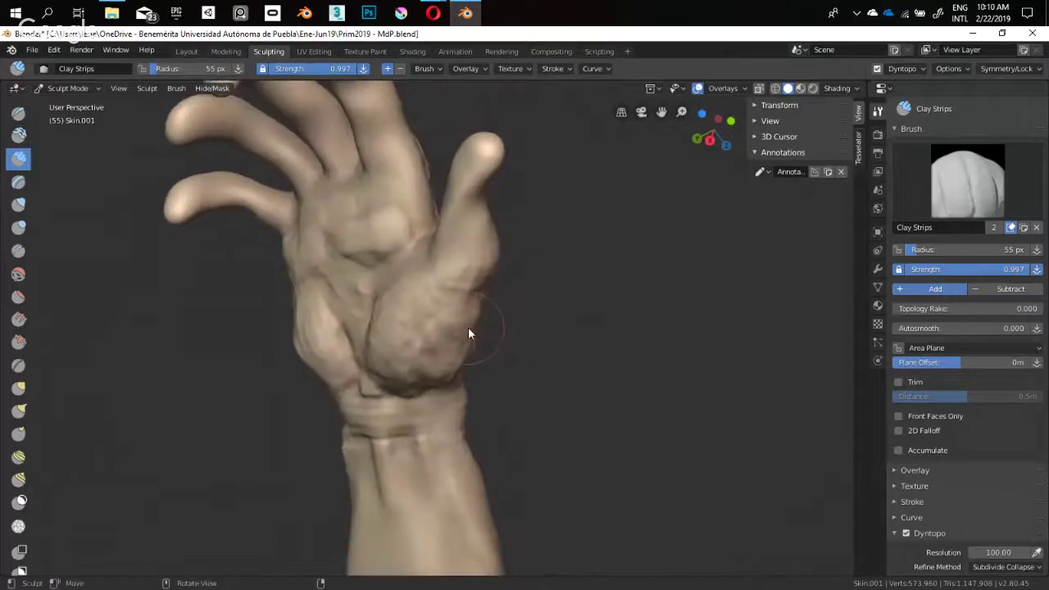
Build up the palm side of the thumb toward its base with Clay Strips, adjusting the brush radius to 54 px
mouse_move(441, 243)
middle_mouse_down()
mouse_move(513, 311)
mouse_move(448, 301)
mouse_move(426, 255)
middle_mouse_up()
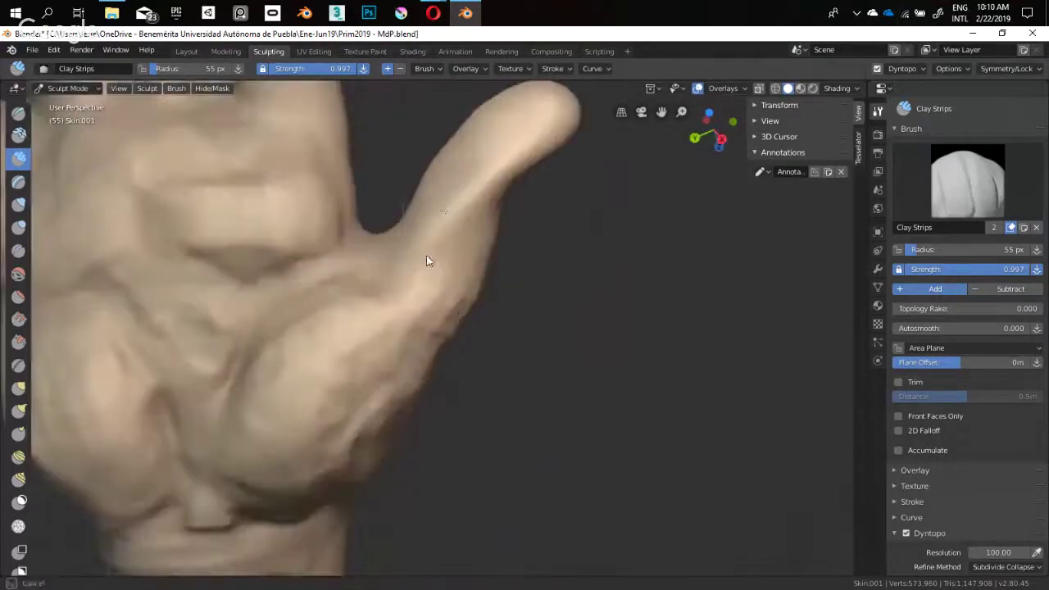
key("f")
left_click(460, 202)
left_click_drag(472, 198, 440, 302)
mouse_move(440, 302)
middle_mouse_down()
mouse_move(315, 329)
mouse_move(371, 306)
mouse_move(356, 382)
middle_mouse_up()
key("f")
left_click(420, 305)
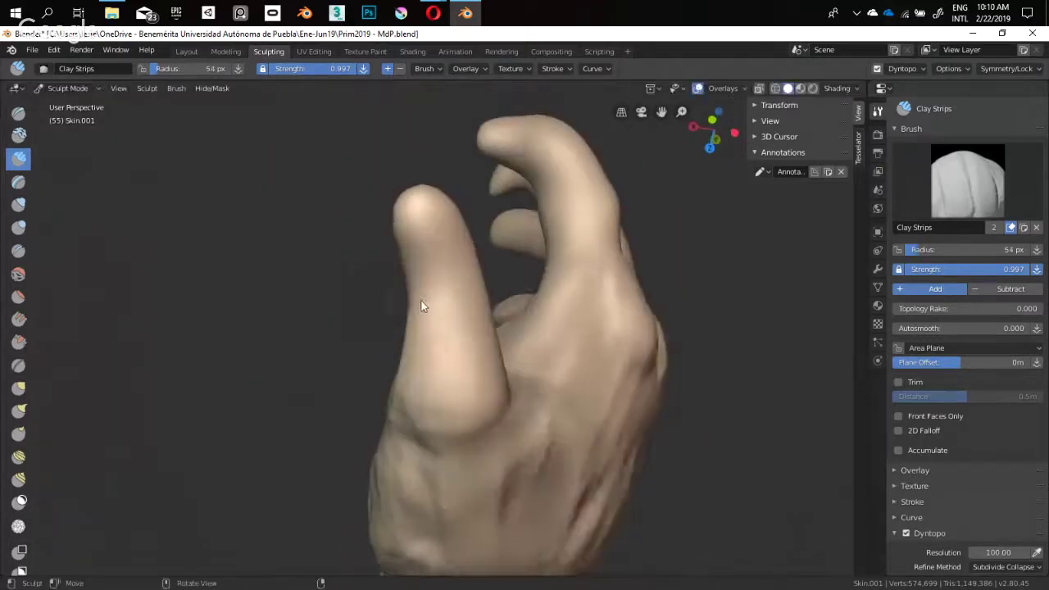
Sculpt the joint on the back of the thumb with Clay Strips at 36 px radius
mouse_move(420, 306)
middle_mouse_down()
mouse_move(332, 338)
mouse_move(434, 264)
mouse_move(358, 305)
mouse_move(441, 291)
mouse_move(413, 292)
mouse_move(419, 279)
mouse_move(410, 296)
middle_mouse_up()
key("f")
left_click(409, 293)
left_click_drag(409, 289, 417, 295)
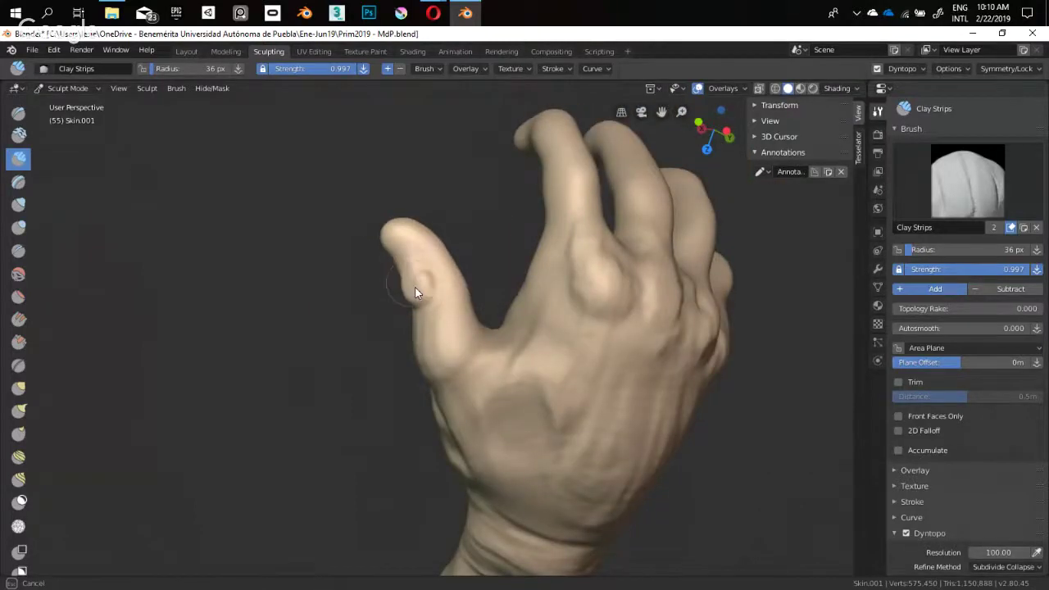
middle_click_drag(435, 300, 456, 281)
mouse_move(445, 352)
middle_mouse_down()
mouse_move(584, 300)
mouse_move(545, 360)
mouse_move(381, 422)
mouse_move(359, 492)
mouse_move(507, 184)
mouse_move(510, 446)
mouse_move(501, 316)
mouse_move(310, 304)
mouse_move(407, 303)
mouse_move(446, 332)
mouse_move(437, 355)
mouse_move(427, 301)
middle_mouse_up()
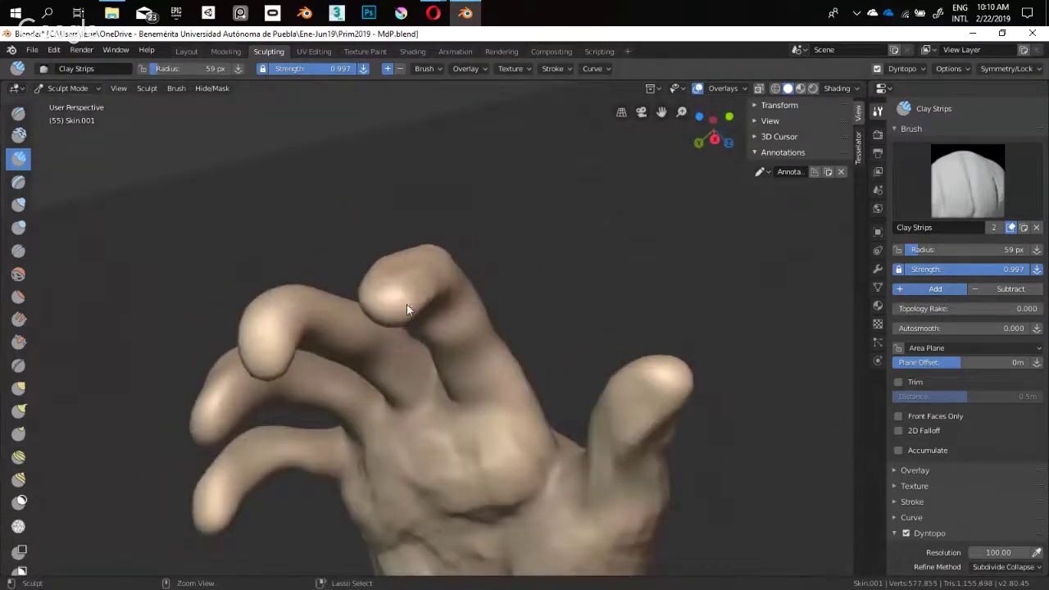
Sculpt the index finger's tip pad and palm-side segments with Clay Strips, using radii of 68 px and 47 px
scroll(441, 299, "up", 6)
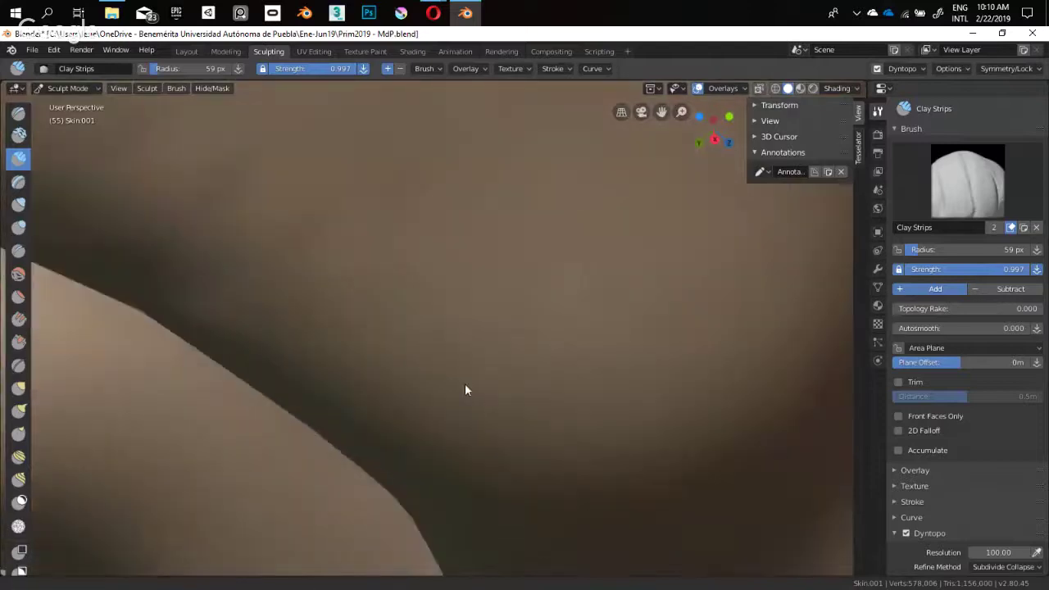
scroll(464, 390, "down", 6)
middle_click_drag(496, 304, 445, 328)
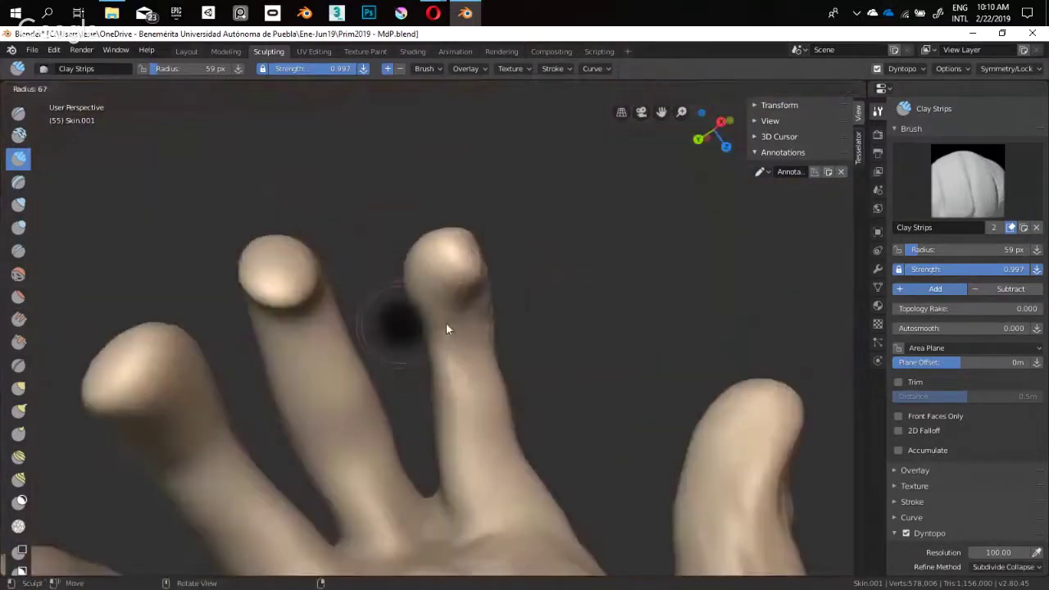
left_click(448, 300)
mouse_move(447, 301)
left_mouse_down()
mouse_move(461, 294)
mouse_move(473, 312)
left_mouse_up()
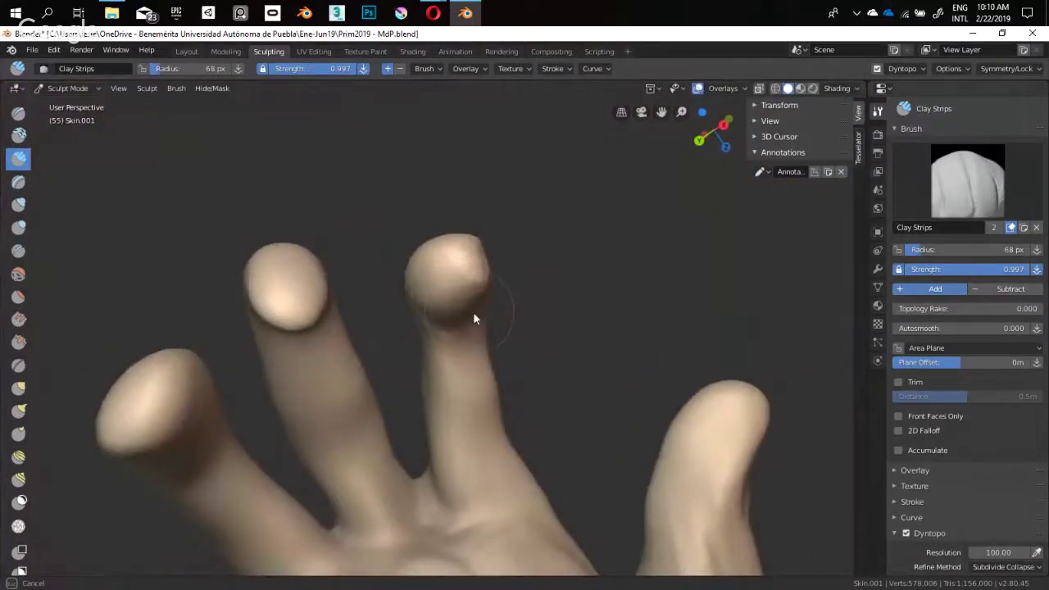
mouse_move(473, 317)
middle_mouse_down()
mouse_move(386, 360)
mouse_move(461, 286)
mouse_move(407, 317)
mouse_move(400, 366)
mouse_move(323, 415)
mouse_move(385, 284)
mouse_move(481, 455)
mouse_move(433, 322)
mouse_move(405, 323)
mouse_move(369, 348)
mouse_move(423, 350)
mouse_move(410, 323)
mouse_move(379, 311)
mouse_move(417, 334)
mouse_move(416, 263)
mouse_move(417, 274)
mouse_move(452, 204)
middle_mouse_up()
key("f")
left_click(414, 344)
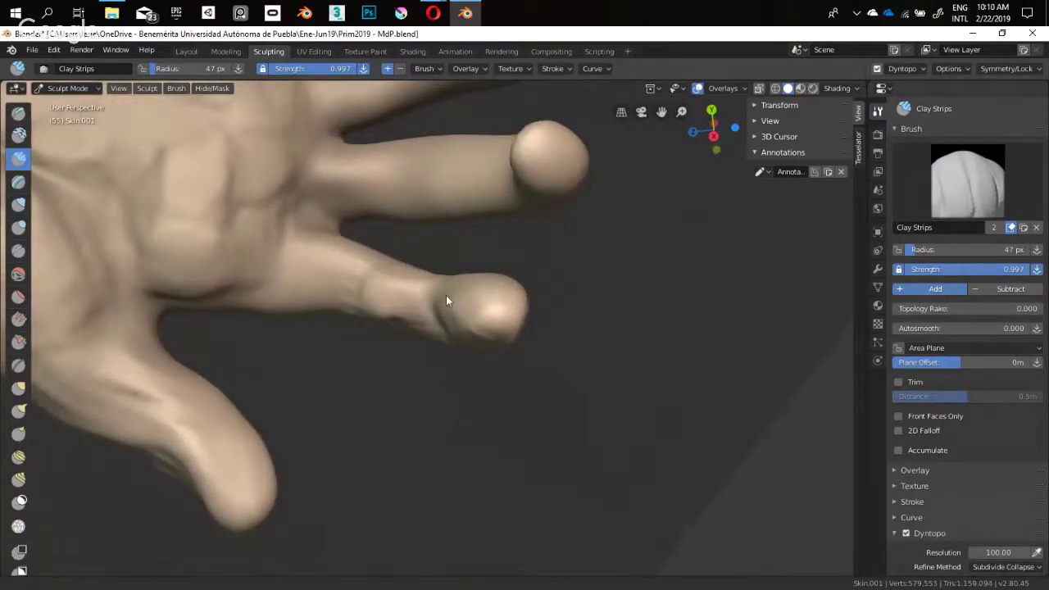
Switch to the Crease brush and isolate the right hand's index finger with a clipping region
middle_click_drag(446, 301, 473, 340)
middle_click_drag(455, 385, 449, 340)
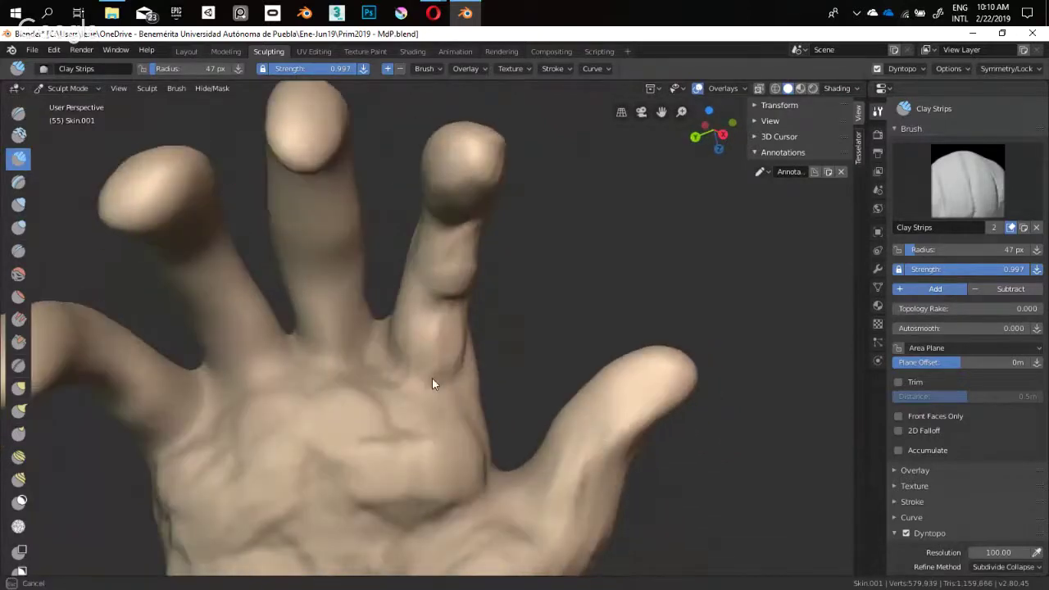
mouse_move(433, 381)
middle_mouse_down()
mouse_move(426, 267)
mouse_move(442, 303)
mouse_move(517, 306)
mouse_move(508, 470)
mouse_move(463, 438)
mouse_move(440, 399)
mouse_move(593, 332)
mouse_move(520, 354)
mouse_move(454, 276)
middle_mouse_up()
key("shift+c")
key("alt+b")
left_click_drag(496, 163, 379, 483)
mouse_move(477, 321)
middle_mouse_down()
mouse_move(498, 328)
mouse_move(451, 326)
middle_mouse_up()
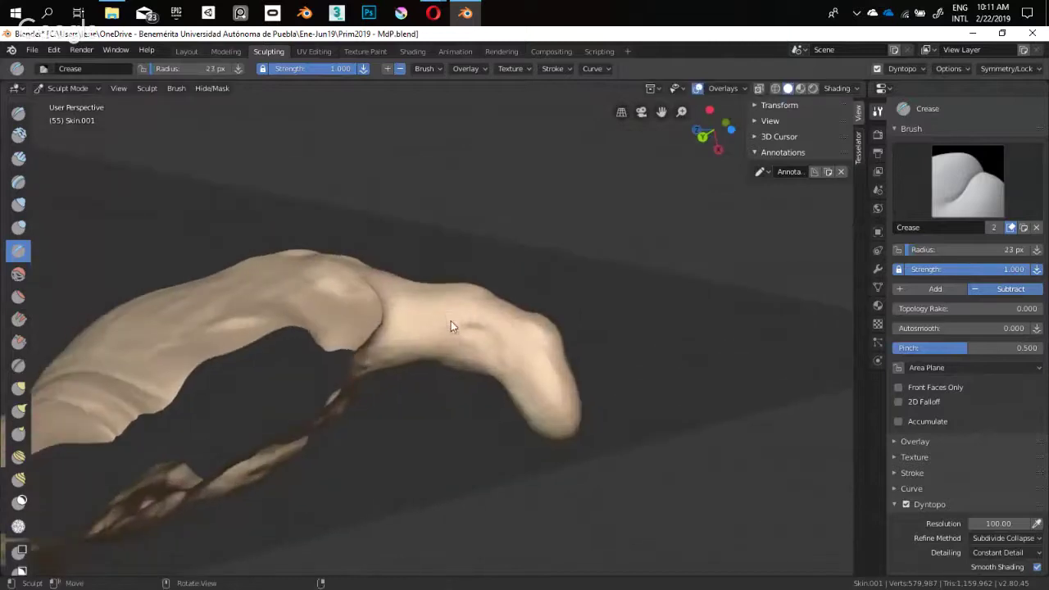
Try to crease the joint folds across the side of the index finger with Crease at 23 px radius
left_click_drag(436, 305, 418, 353)
left_click_drag(526, 322, 479, 364)
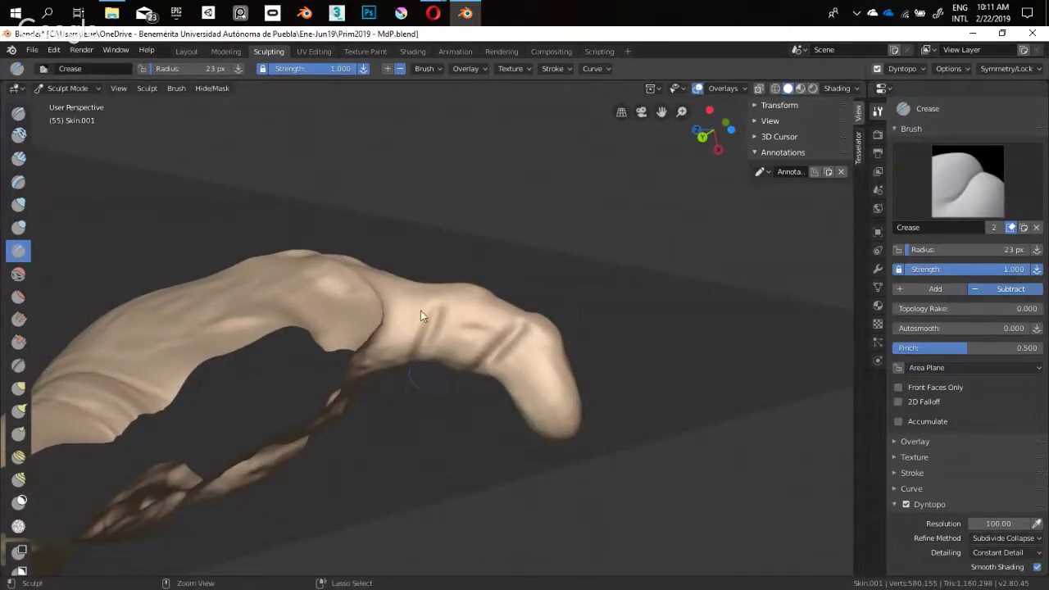
key("ctrl+z")
key("ctrl+z")
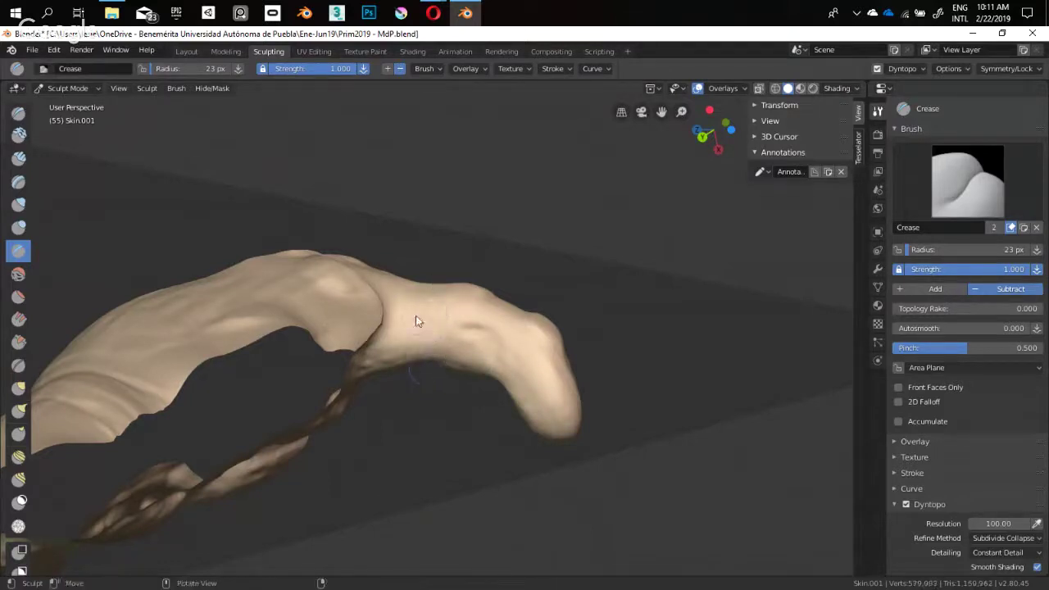
Extend the palm-side joint folds onto both sides of the index finger with Crease at 23 px radius
left_click_drag(416, 315, 452, 391)
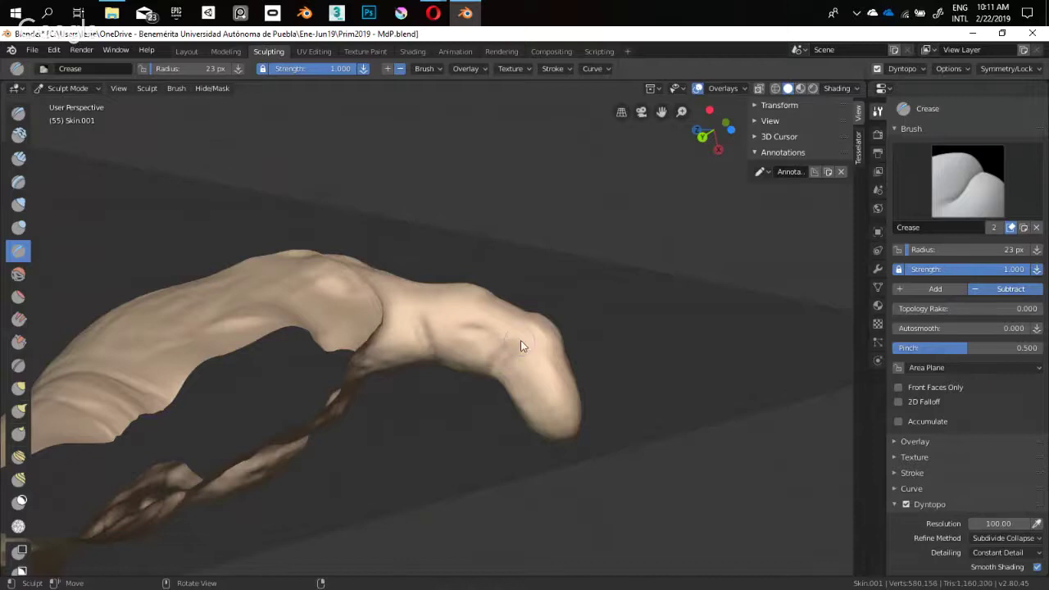
mouse_move(519, 347)
middle_mouse_down()
mouse_move(308, 374)
mouse_move(270, 303)
mouse_move(398, 325)
mouse_move(352, 361)
middle_mouse_up()
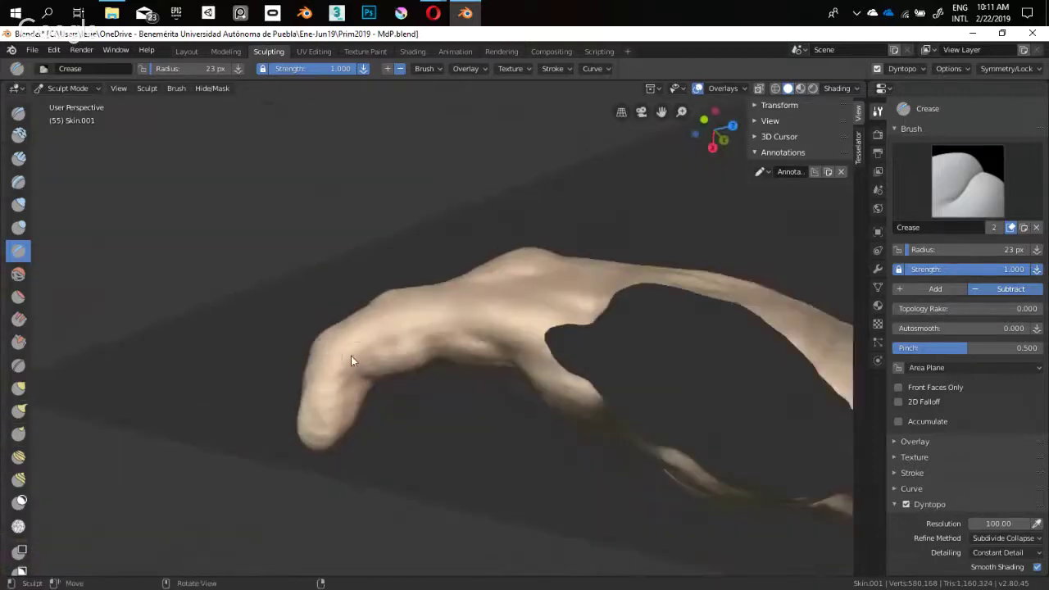
left_click_drag(452, 324, 434, 373)
Deepen the index finger's palm-side folds with Crease at 56 px radius and show the whole hand, undoing the last stroke
mouse_move(418, 270)
middle_mouse_down()
mouse_move(390, 263)
mouse_move(334, 282)
mouse_move(578, 360)
middle_mouse_up()
mouse_move(567, 419)
middle_mouse_down()
mouse_move(488, 220)
mouse_move(471, 287)
mouse_move(455, 279)
mouse_move(490, 387)
mouse_move(413, 358)
mouse_move(461, 355)
mouse_move(408, 360)
mouse_move(405, 371)
middle_mouse_up()
key("f")
left_click(452, 274)
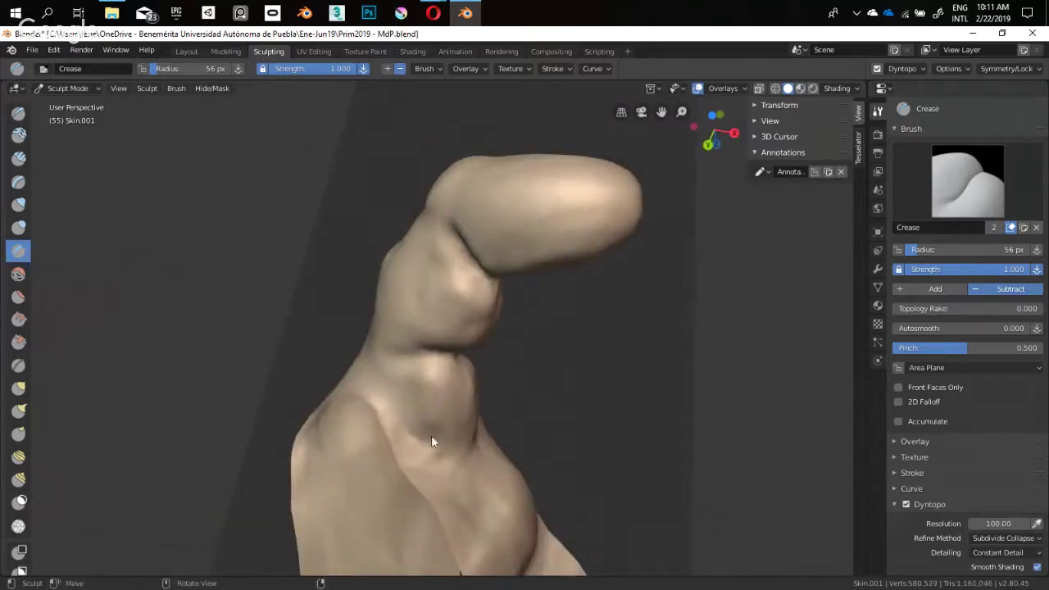
middle_click_drag(433, 438, 346, 212)
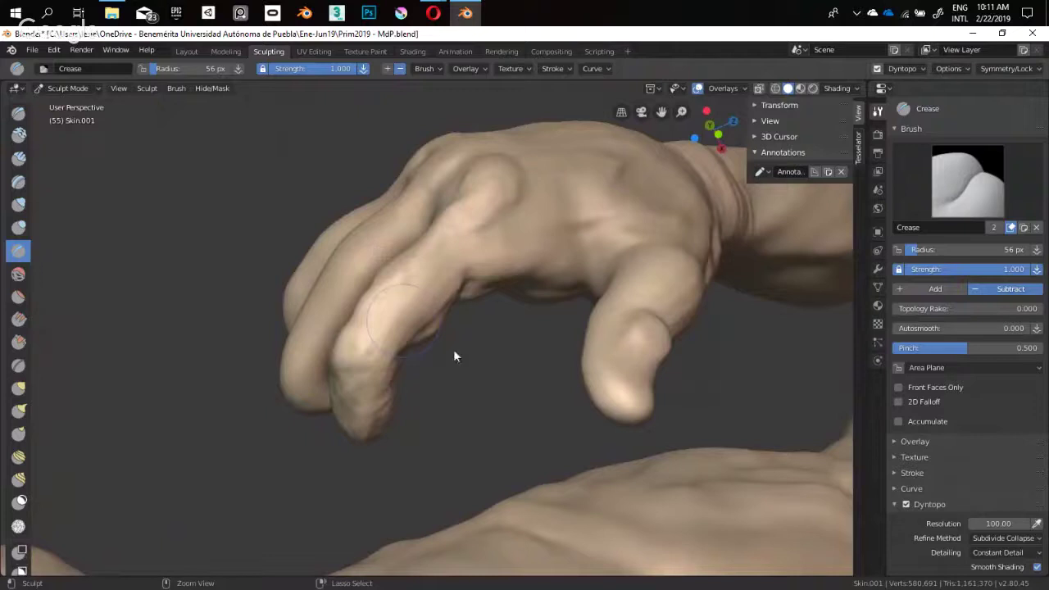
key("ctrl+z")
Carve skin wrinkles across the middle and tip joints on the back of the index finger with Crease at 25 px radius
mouse_move(401, 283)
middle_mouse_down()
mouse_move(433, 336)
mouse_move(409, 320)
middle_mouse_up()
scroll(397, 287, "up", 4)
key("f")
left_click(379, 285)
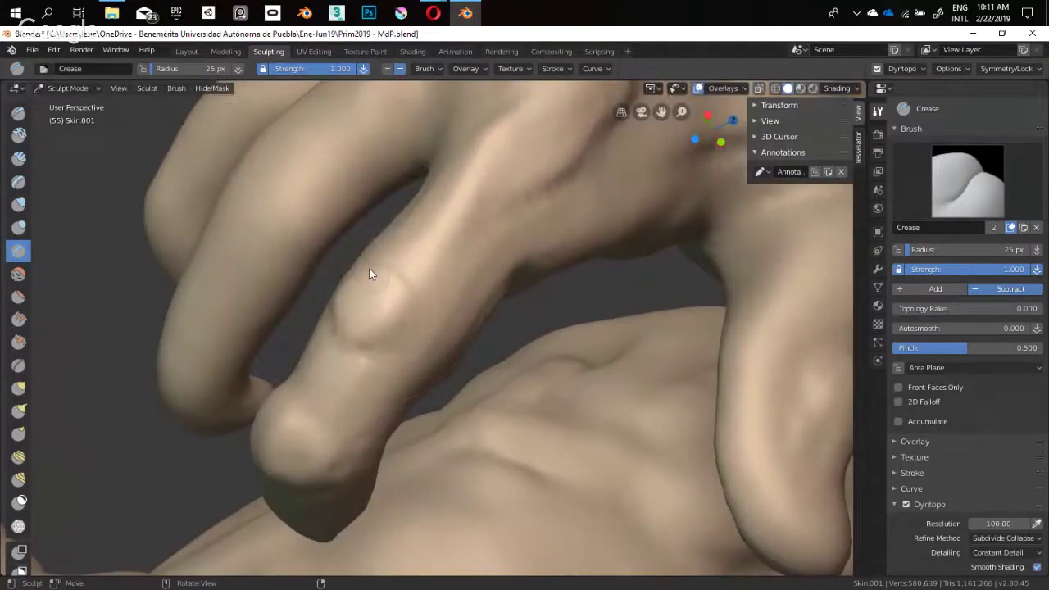
mouse_move(370, 275)
left_mouse_down()
mouse_move(403, 302)
mouse_move(406, 338)
left_mouse_up()
mouse_move(388, 276)
left_mouse_down()
mouse_move(416, 347)
mouse_move(393, 384)
left_mouse_up()
mouse_move(393, 385)
middle_mouse_down()
mouse_move(539, 180)
mouse_move(398, 429)
middle_mouse_up()
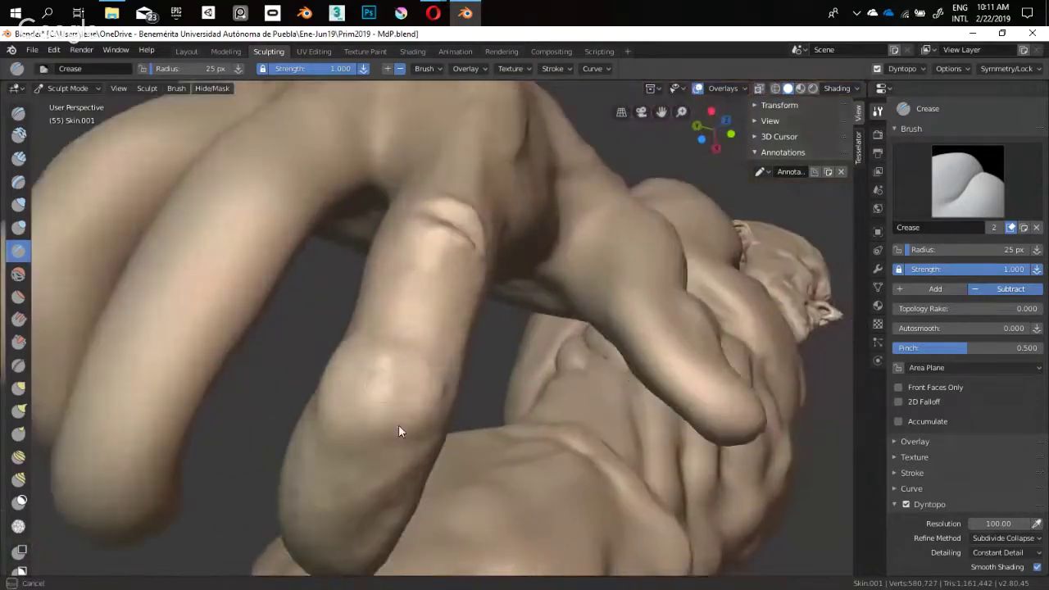
left_click_drag(386, 354, 448, 410)
Carve wrinkles around the index finger's base knuckle with Crease at 25 px radius and smooth them lightly
middle_click_drag(433, 248, 282, 491)
mouse_move(367, 296)
middle_mouse_down()
mouse_move(464, 380)
mouse_move(337, 346)
middle_mouse_up()
left_click_drag(337, 347, 449, 357)
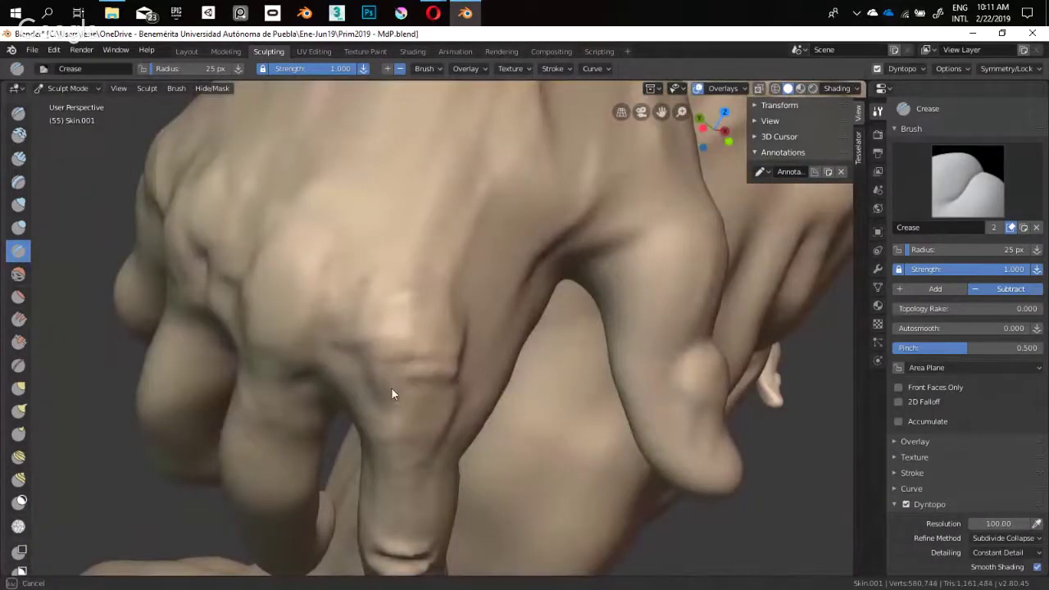
left_click_drag(391, 388, 455, 375)
mouse_move(380, 356)
left_mouse_down()
mouse_move(437, 368)
mouse_move(482, 352)
mouse_move(417, 311)
mouse_move(393, 393)
left_mouse_up()
middle_click_drag(393, 393, 277, 365)
mouse_move(425, 418)
middle_mouse_down()
mouse_move(375, 300)
mouse_move(460, 345)
mouse_move(419, 351)
mouse_move(398, 382)
mouse_move(374, 241)
mouse_move(402, 293)
middle_mouse_up()
mouse_move(417, 339)
left_mouse_down("shift")
mouse_move(419, 321)
mouse_move(429, 343)
left_mouse_up("shift")
Add short creases on the thumb-facing side of the index finger's base knuckle with Crease at 25 px radius
mouse_move(441, 340)
middle_mouse_down()
mouse_move(356, 352)
mouse_move(385, 369)
mouse_move(403, 397)
mouse_move(400, 385)
middle_mouse_up()
scroll(390, 365, "up", 1)
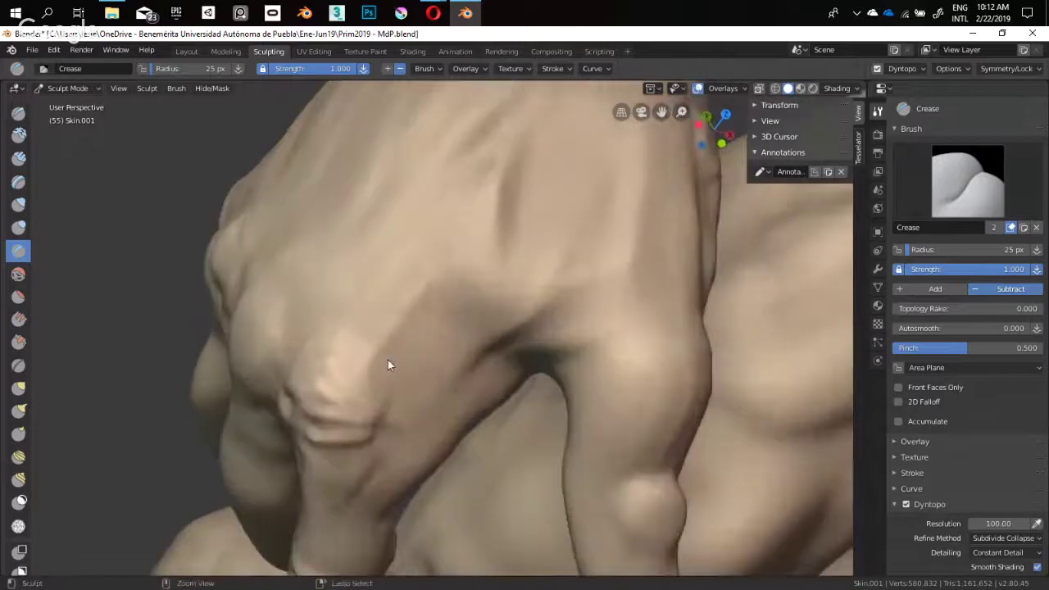
left_click_drag(385, 377, 418, 373)
left_click_drag(401, 418, 345, 427)
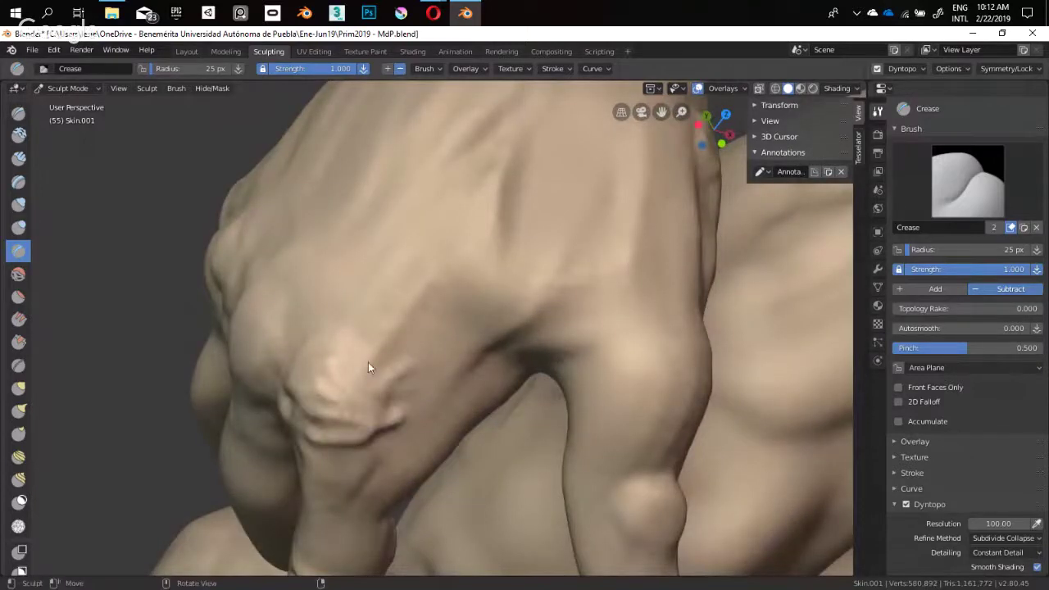
Try to raise ridges beside the index finger's base knuckle with Blob at 42 px radius
key("shift+space")
key("1")
key("shift+c")
key("q")
key("Escape")
key("shift+space")
key("s")
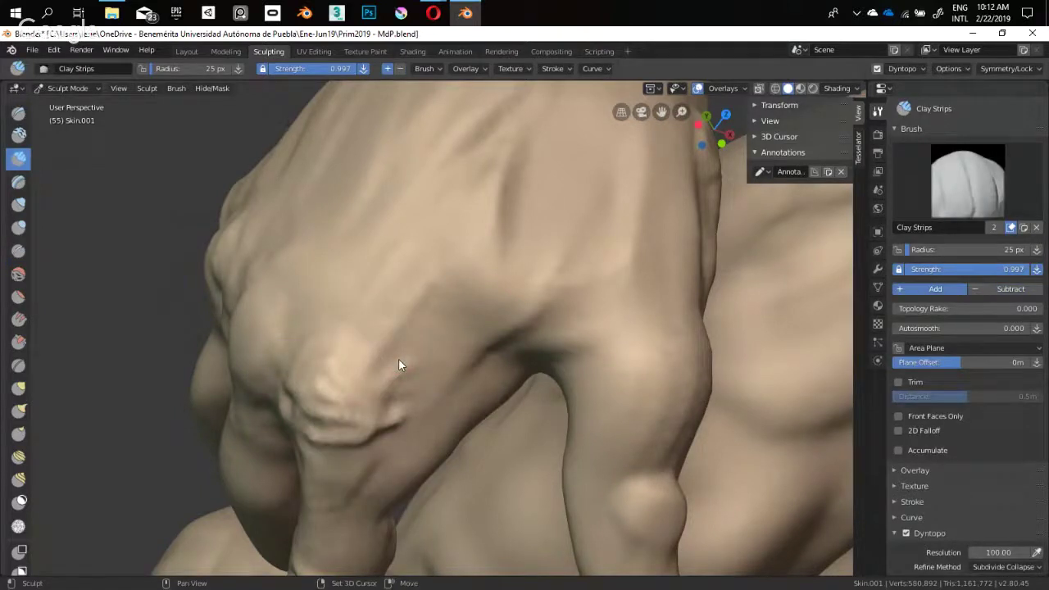
key("1")
key("f")
left_click(412, 340)
mouse_move(395, 311)
left_mouse_down()
mouse_move(376, 365)
mouse_move(459, 309)
mouse_move(402, 361)
left_mouse_up()
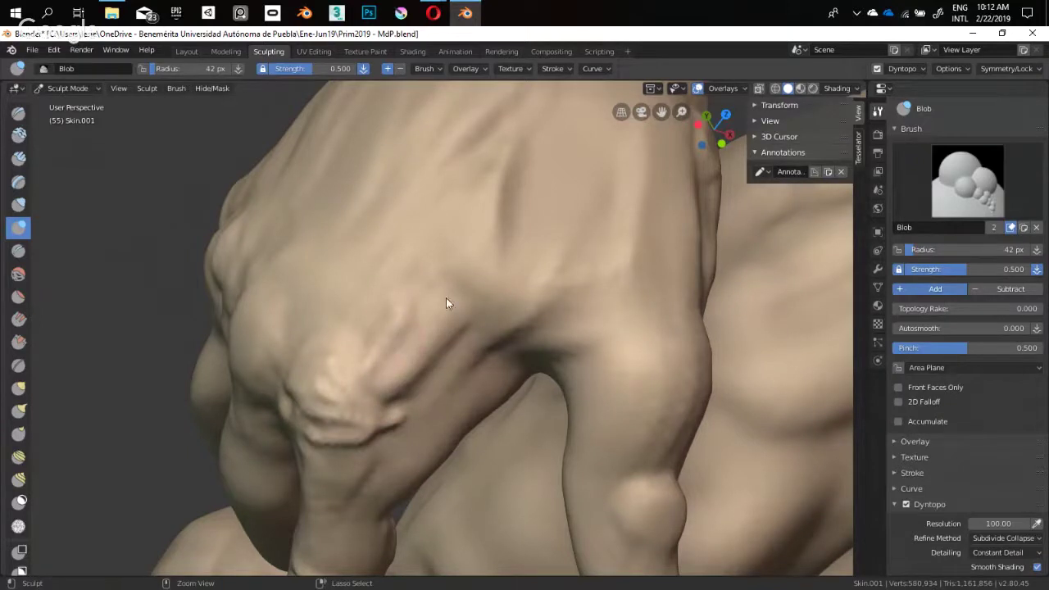
key("ctrl+z")
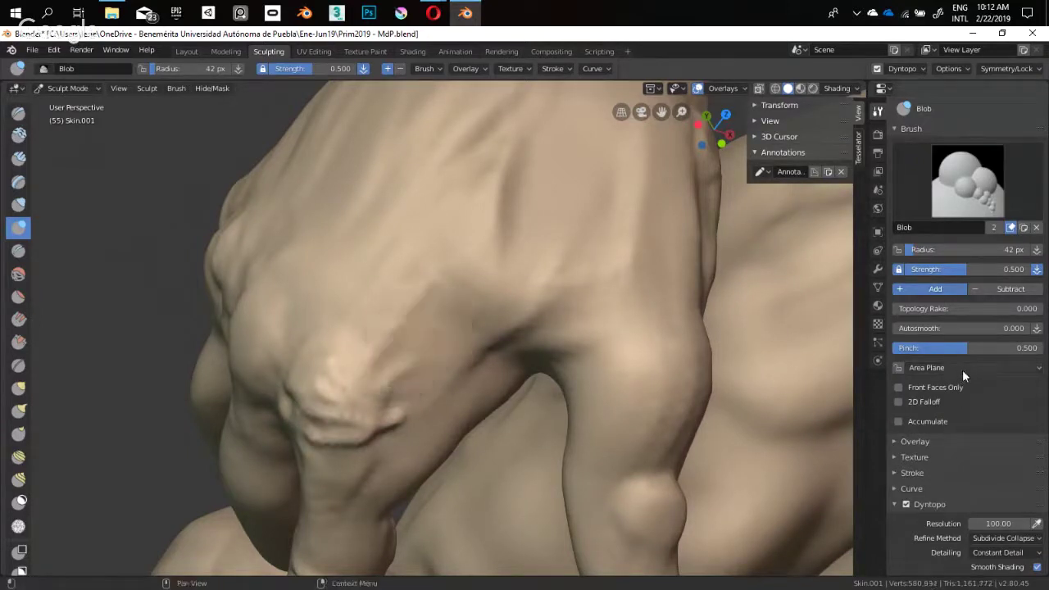
left_click(962, 369)
left_click(964, 367)
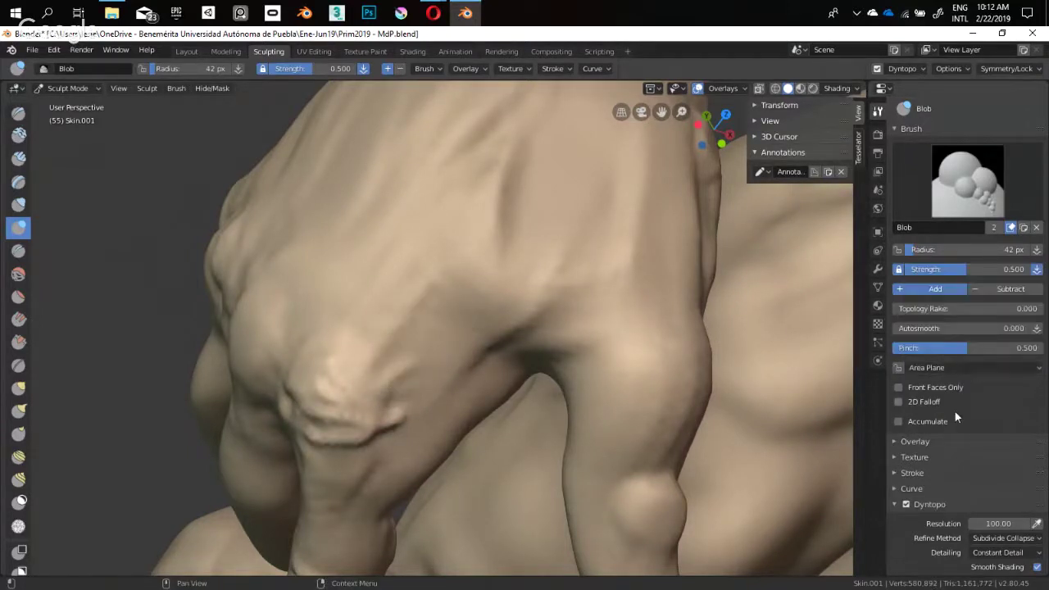
left_click(910, 472)
scroll(951, 443, "down", 2)
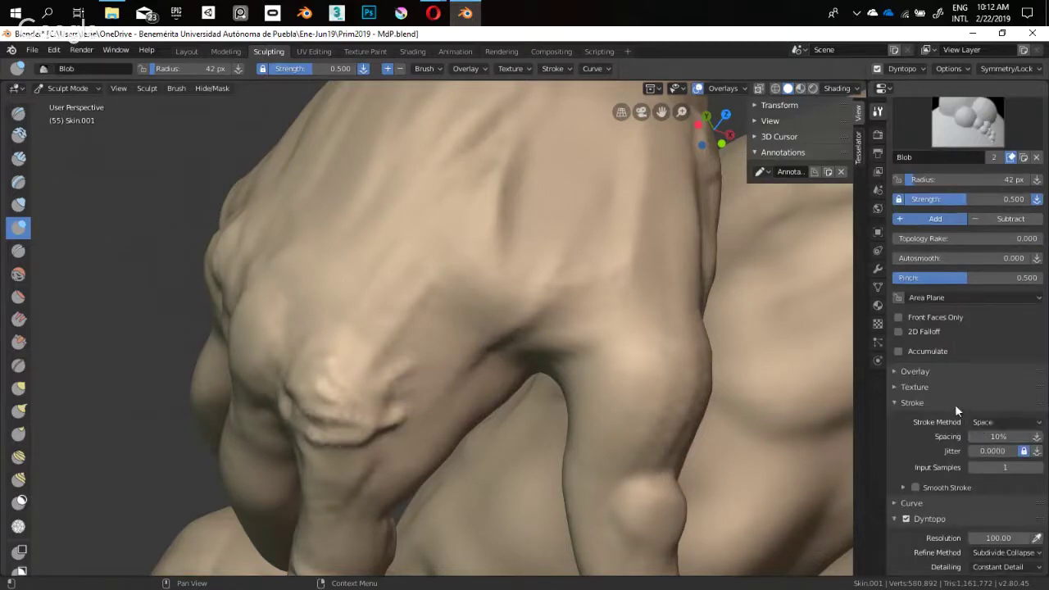
left_click(955, 404)
left_click(922, 374)
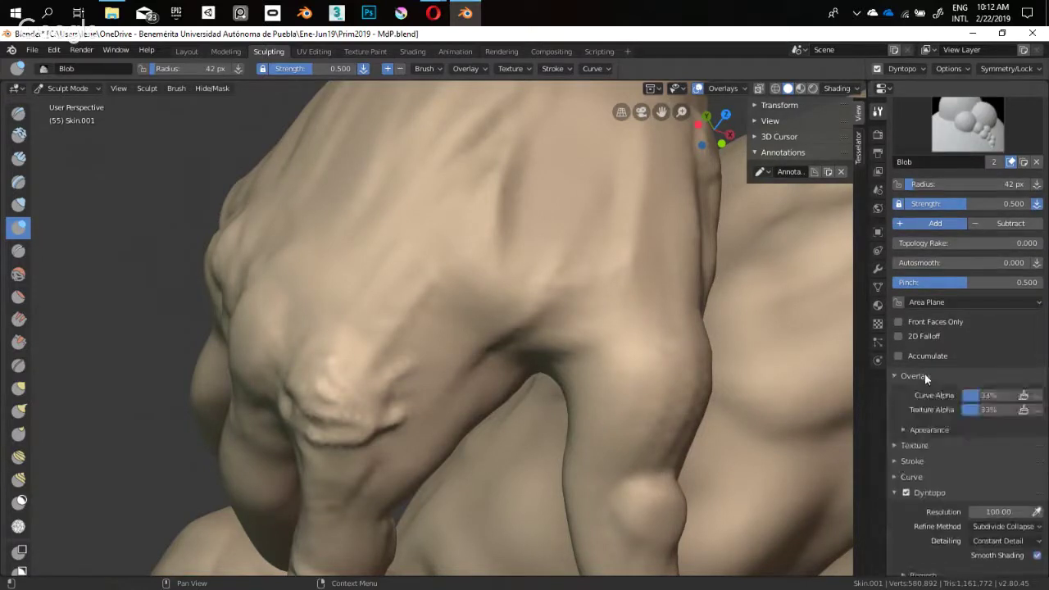
left_click(924, 373)
Adjust the shape and proportions of the index finger's segments with Grab, using radii of 109 px and 76 px
mouse_move(344, 309)
middle_mouse_down()
mouse_move(302, 267)
mouse_move(431, 330)
middle_mouse_up()
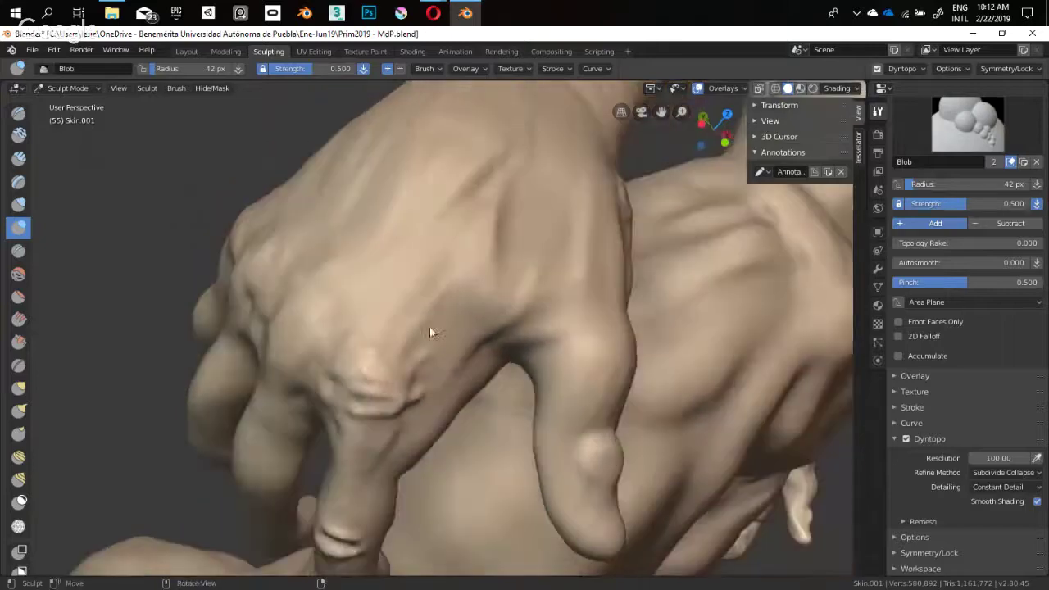
mouse_move(388, 304)
middle_mouse_down()
mouse_move(476, 421)
mouse_move(439, 279)
mouse_move(466, 306)
mouse_move(399, 306)
mouse_move(410, 352)
mouse_move(358, 325)
mouse_move(413, 315)
mouse_move(344, 347)
mouse_move(425, 352)
mouse_move(454, 323)
middle_mouse_up()
key("g")
key("f")
left_click(459, 328)
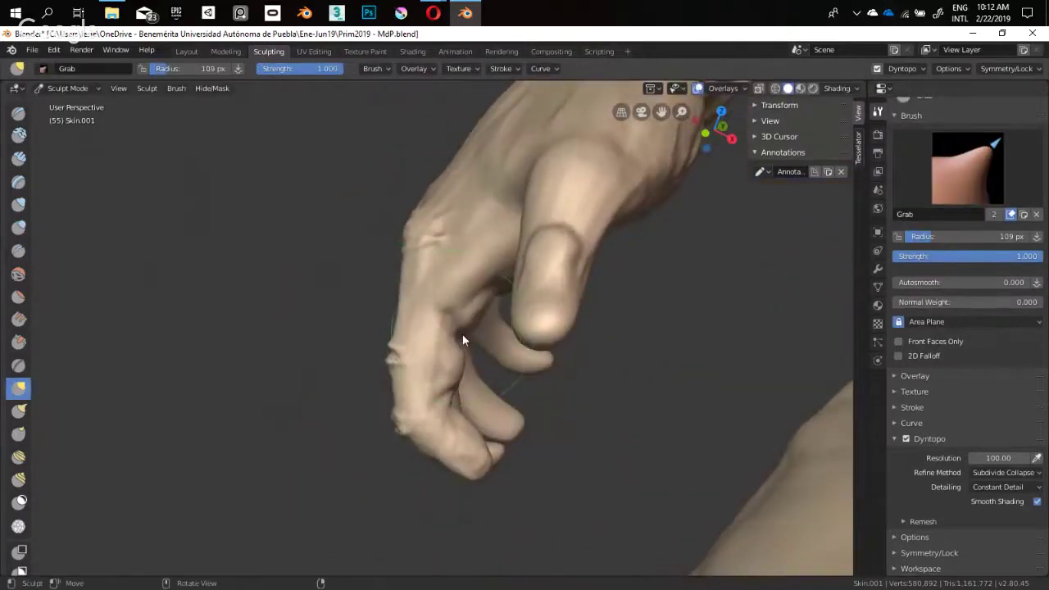
key("f")
left_click(462, 333)
left_click_drag(461, 334, 457, 339)
mouse_move(457, 339)
middle_mouse_down()
mouse_move(496, 359)
mouse_move(489, 398)
mouse_move(445, 265)
mouse_move(450, 204)
mouse_move(470, 345)
mouse_move(442, 260)
middle_mouse_up()
mouse_move(436, 260)
left_mouse_down()
mouse_move(431, 275)
mouse_move(403, 266)
left_mouse_up()
mouse_move(404, 272)
middle_mouse_down()
mouse_move(449, 371)
mouse_move(419, 318)
middle_mouse_up()
key("f")
left_click(419, 318)
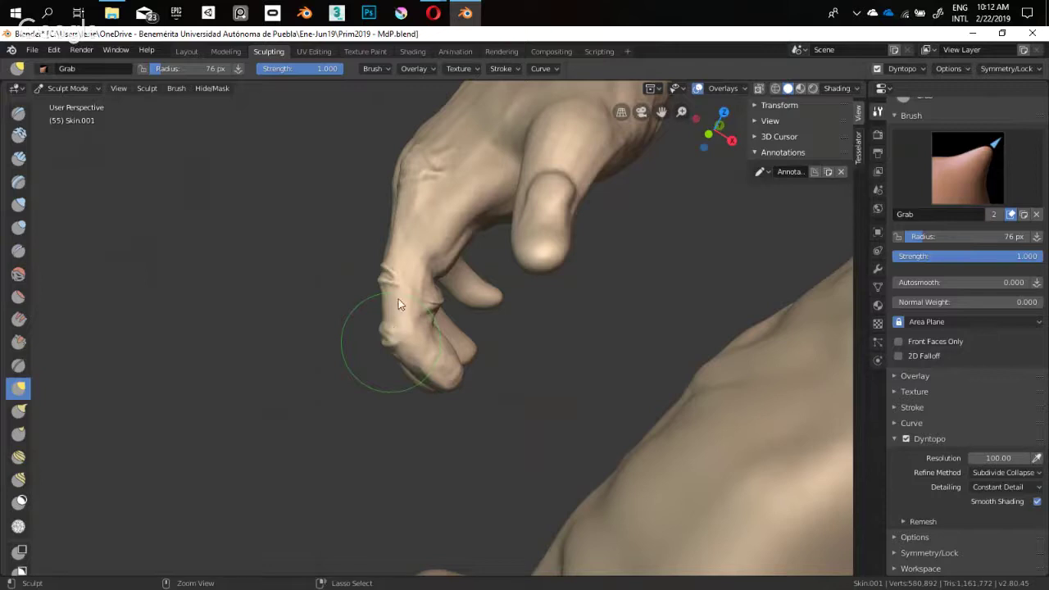
middle_click_drag(401, 267, 405, 295)
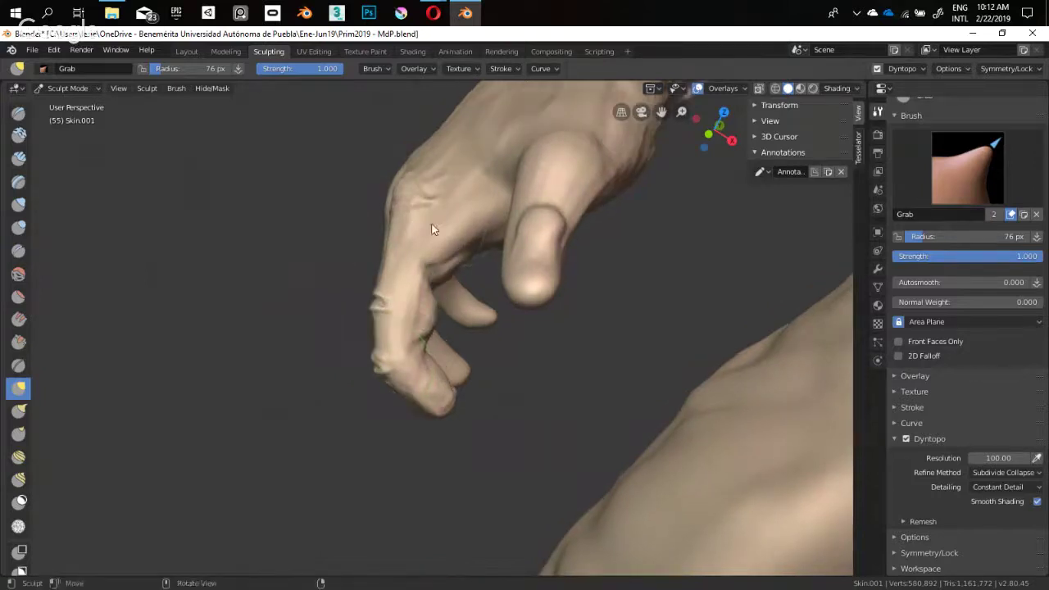
Sketch annotation guides for the index finger's palm-side segments and bone lengths, and delete the note layer
middle_click_drag(403, 231, 465, 249)
key("d")
mouse_move(451, 210)
left_mouse_down()
mouse_move(412, 243)
mouse_move(500, 232)
left_mouse_up()
mouse_move(409, 256)
left_mouse_down()
mouse_move(401, 340)
mouse_move(431, 328)
mouse_move(438, 407)
mouse_move(397, 351)
left_mouse_up()
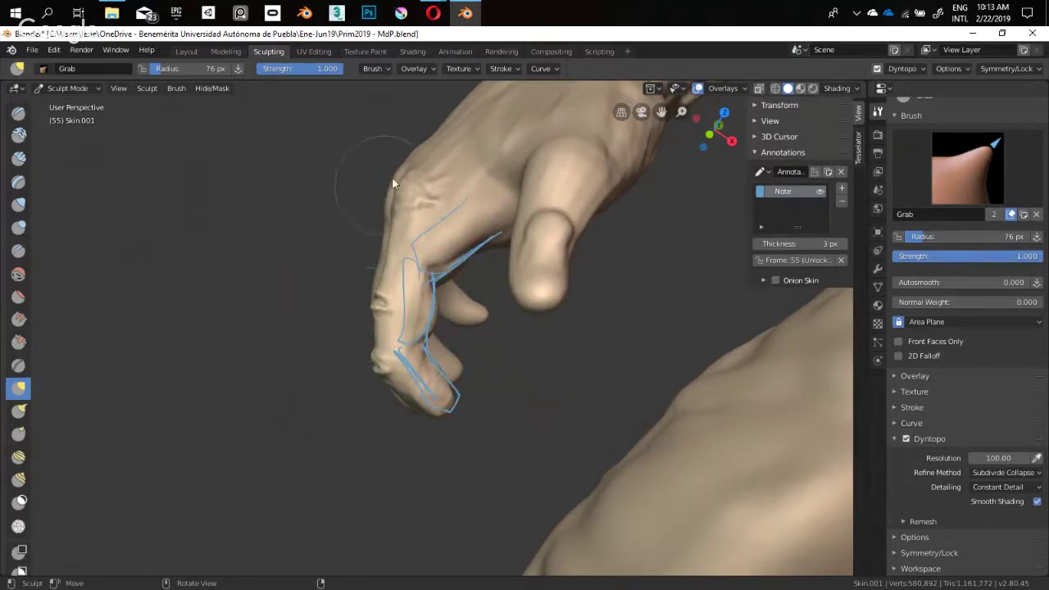
mouse_move(385, 174)
left_mouse_down()
mouse_move(343, 302)
mouse_move(343, 360)
mouse_move(365, 396)
left_mouse_up()
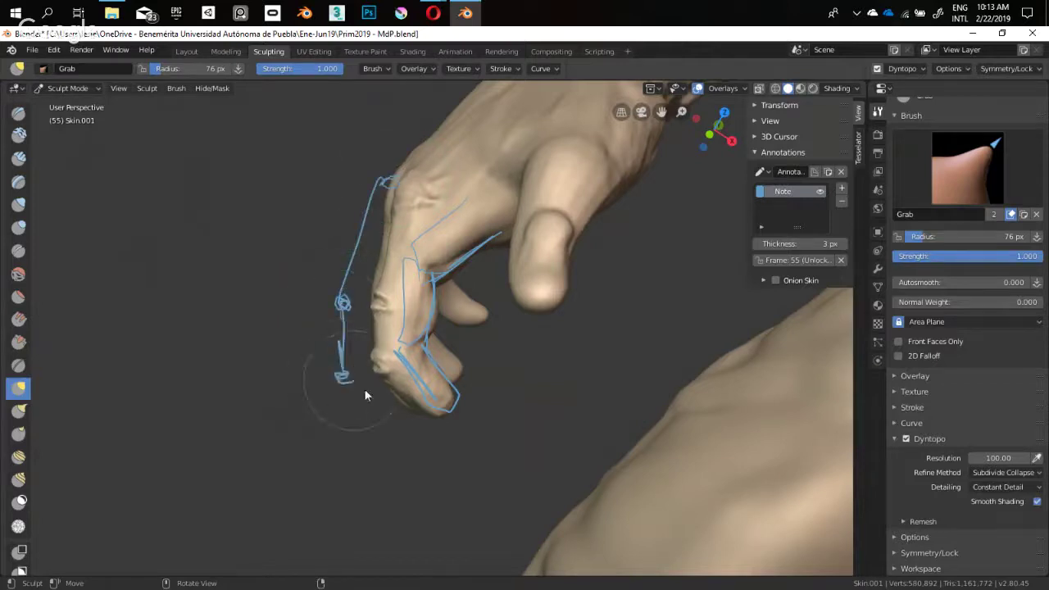
left_click(841, 200)
Switch to the Snake Hook brush and isolate the right hand with a clipping region
middle_click_drag(759, 224, 364, 301)
key("k")
mouse_move(409, 255)
middle_mouse_down()
mouse_move(439, 304)
mouse_move(424, 281)
mouse_move(471, 293)
mouse_move(458, 375)
mouse_move(376, 300)
mouse_move(535, 298)
mouse_move(531, 199)
mouse_move(443, 311)
mouse_move(496, 364)
mouse_move(412, 322)
mouse_move(498, 311)
mouse_move(453, 241)
middle_mouse_up()
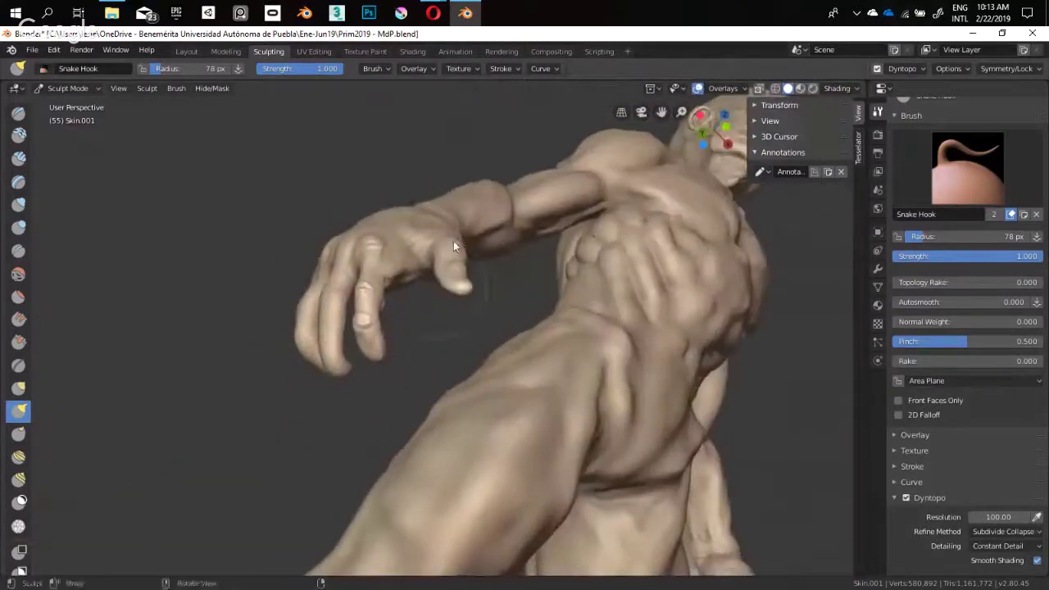
key("b")
left_click_drag(477, 162, 320, 388)
mouse_move(351, 286)
middle_mouse_down()
mouse_move(409, 297)
mouse_move(306, 309)
mouse_move(379, 225)
mouse_move(468, 221)
mouse_move(363, 285)
mouse_move(571, 317)
mouse_move(303, 454)
mouse_move(393, 332)
middle_mouse_up()
Reshape the palm side of the index finger with Snake Hook at 75 px radius
key("f")
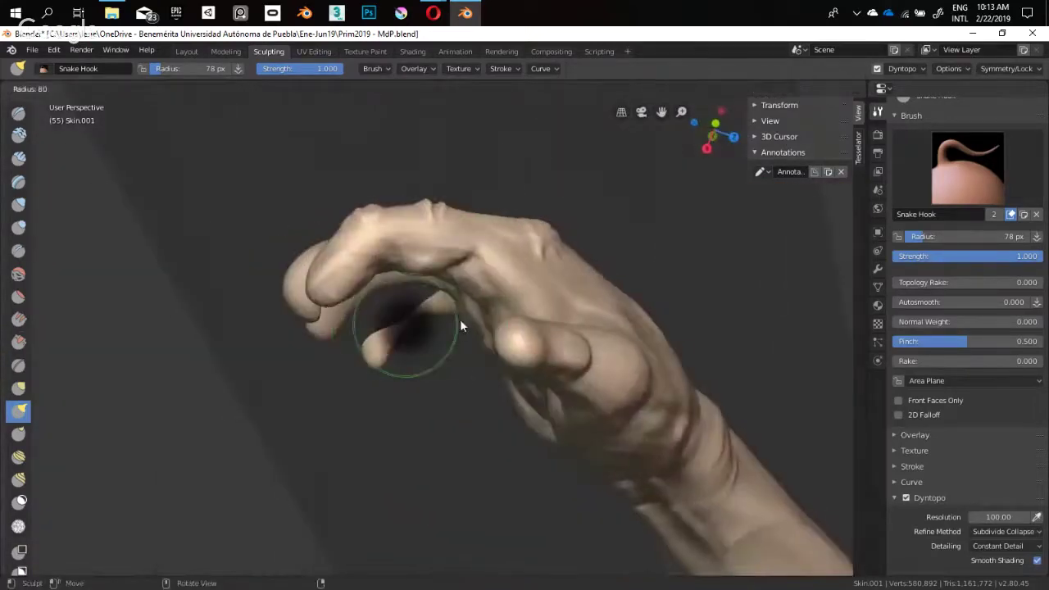
left_click(460, 319)
mouse_move(460, 319)
middle_mouse_down()
mouse_move(514, 301)
mouse_move(485, 315)
middle_mouse_up()
key("f")
left_click(471, 316)
left_click_drag(471, 316, 473, 310)
mouse_move(472, 310)
middle_mouse_down()
mouse_move(518, 250)
mouse_move(473, 304)
middle_mouse_up()
Try to pull the pad of the index finger's base segment toward the palm with Snake Hook at 75 px radius
key("f")
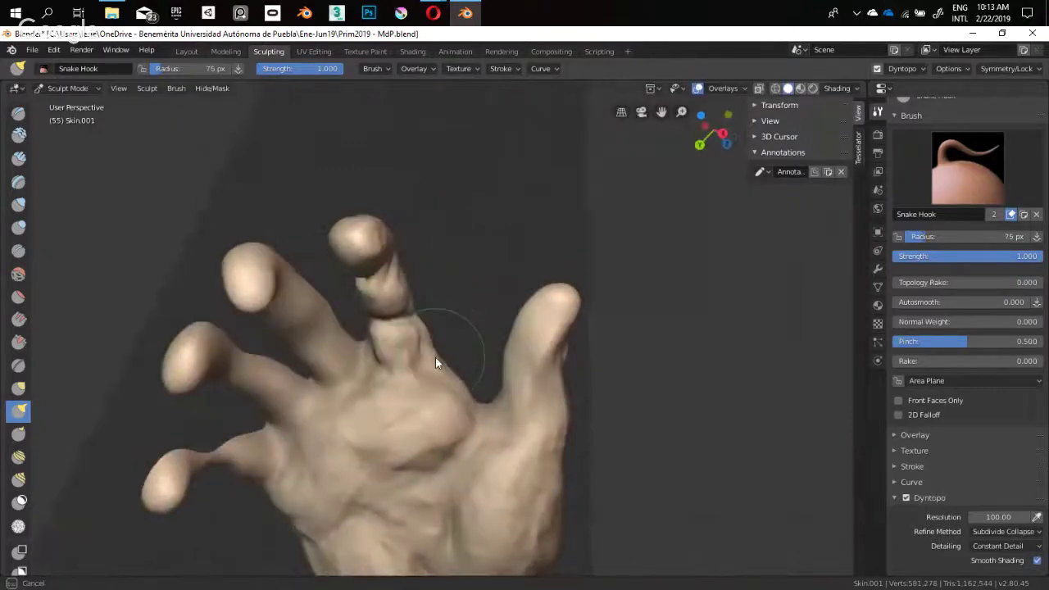
left_click(413, 383)
middle_click_drag(412, 383, 373, 349)
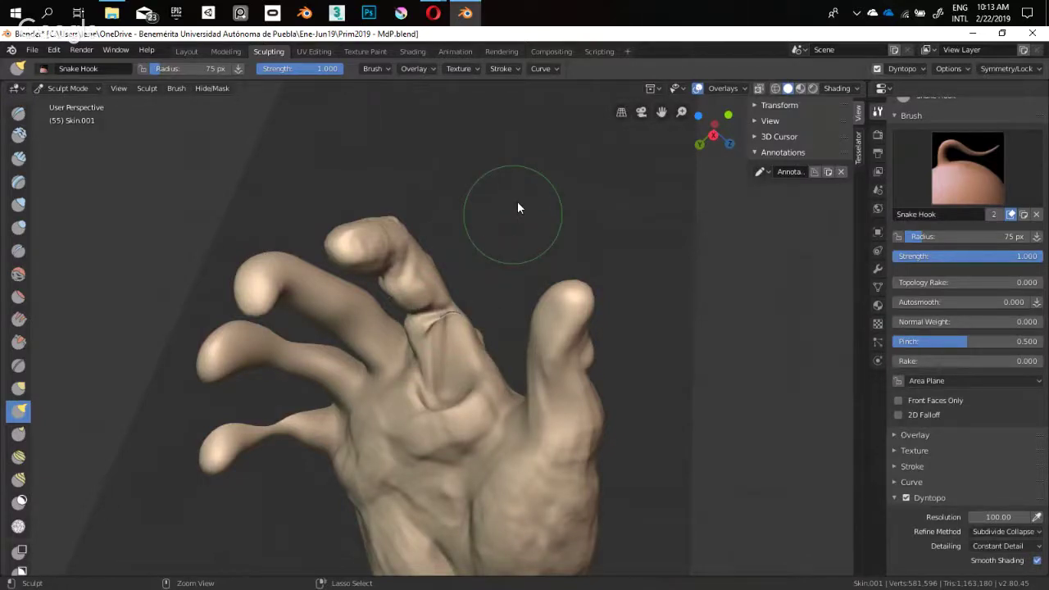
key("ctrl+z")
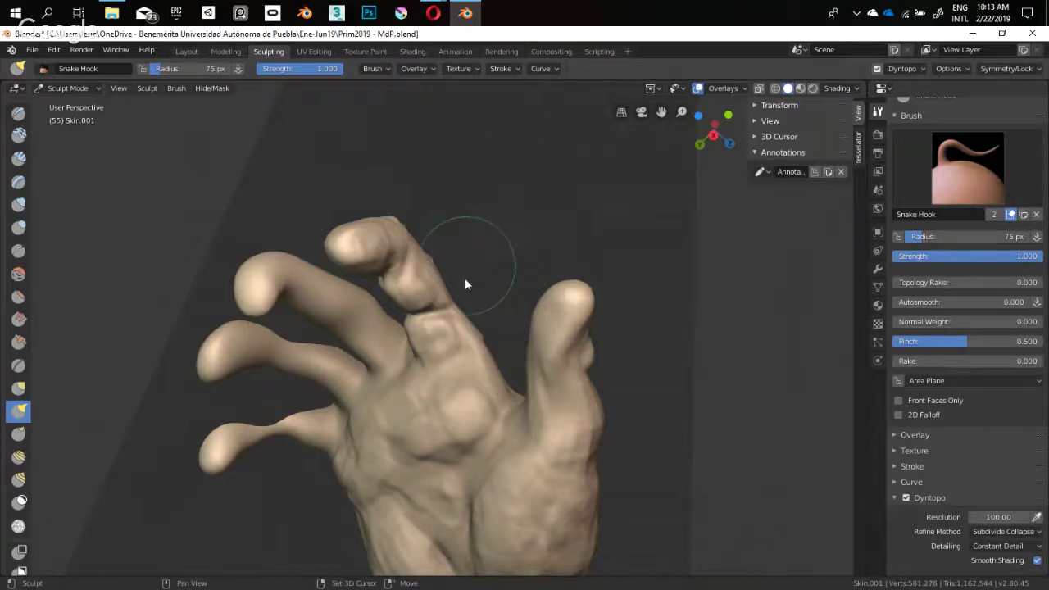
Reshape the base of the index finger where it meets the palm with Snake Hook at 83 px radius
mouse_move(465, 279)
middle_mouse_down()
mouse_move(444, 288)
mouse_move(507, 322)
mouse_move(513, 314)
mouse_move(505, 330)
mouse_move(447, 290)
mouse_move(494, 304)
mouse_move(393, 351)
middle_mouse_up()
key("f")
left_click(489, 321)
left_click(355, 340)
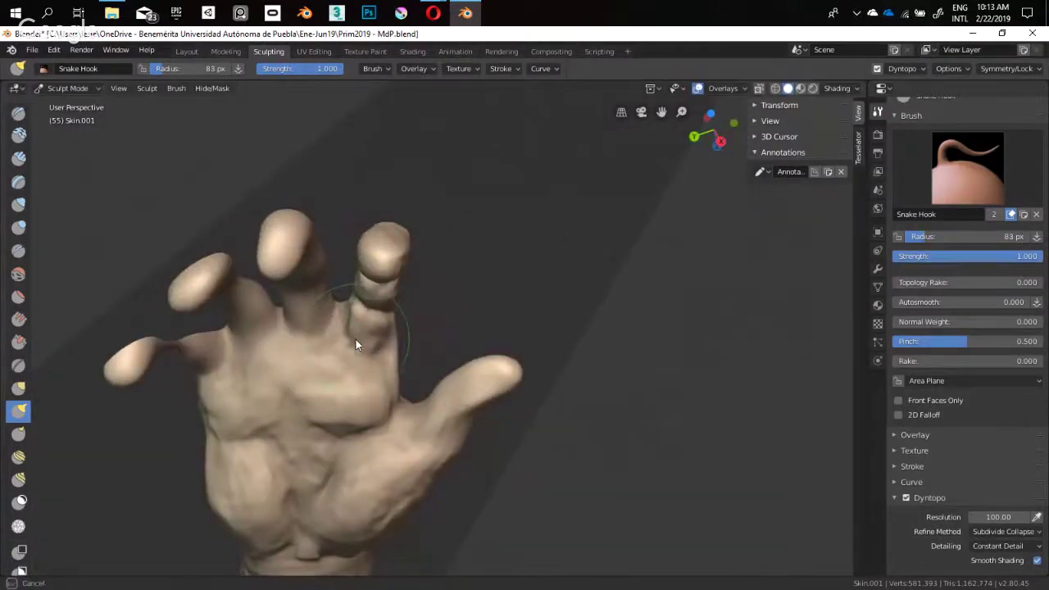
mouse_move(410, 263)
middle_mouse_down()
mouse_move(442, 267)
mouse_move(563, 336)
mouse_move(573, 352)
middle_mouse_up()
Isolate the index finger and its base knuckle with a tighter clipping region
mouse_move(383, 303)
middle_mouse_down()
mouse_move(437, 351)
mouse_move(461, 398)
mouse_move(335, 382)
mouse_move(451, 407)
mouse_move(410, 320)
mouse_move(468, 285)
mouse_move(486, 299)
mouse_move(472, 272)
middle_mouse_up()
key("b")
left_click_drag(472, 272, 397, 417)
mouse_move(398, 416)
middle_mouse_down()
mouse_move(499, 272)
mouse_move(352, 304)
mouse_move(377, 352)
mouse_move(453, 410)
mouse_move(336, 368)
mouse_move(406, 369)
middle_mouse_up()
Refine the index finger's contour around the middle joint with Snake Hook, using radii of 95 px and 65 px
key("f")
left_click(352, 327)
key("f")
left_click(374, 349)
key("f")
left_click(421, 370)
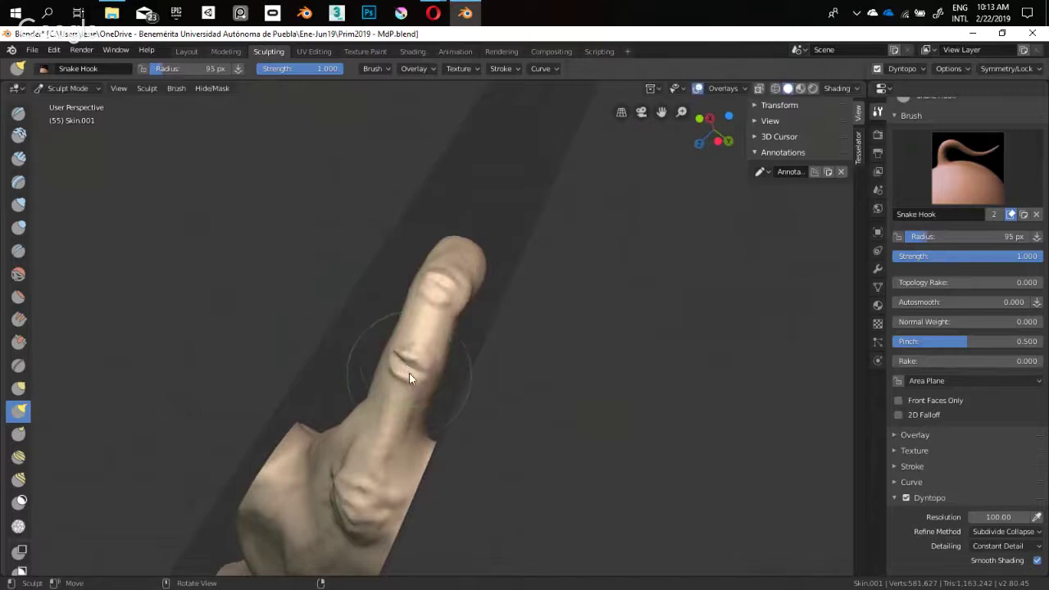
left_click_drag(408, 373, 388, 390)
mouse_move(388, 390)
middle_mouse_down()
mouse_move(358, 385)
mouse_move(335, 349)
mouse_move(370, 319)
middle_mouse_up()
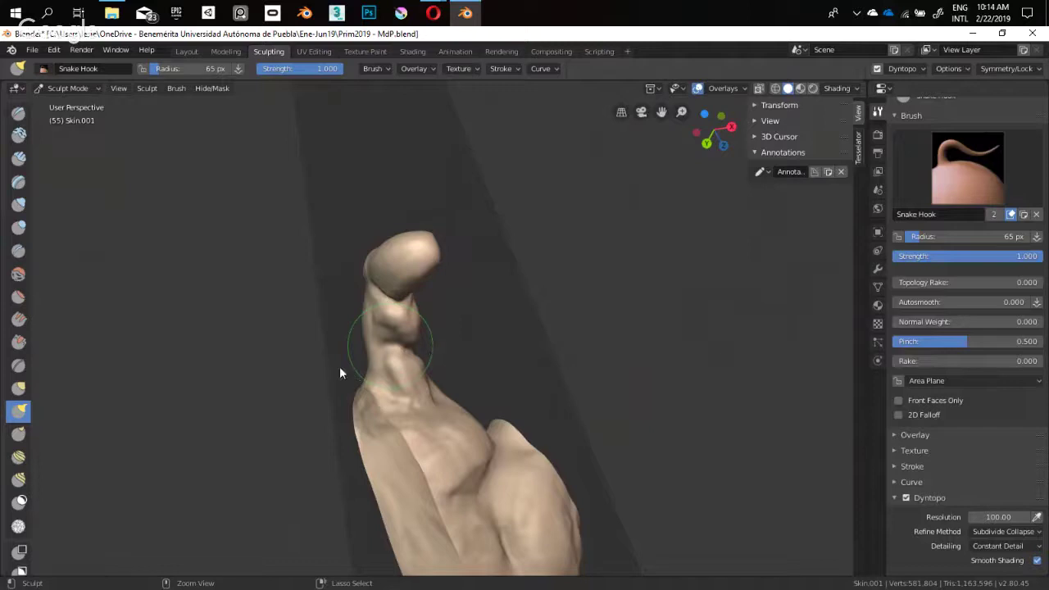
Reshape the palm side of the index finger around its middle segment with Snake Hook, using radii of 81 px and 58 px
middle_click_drag(341, 373, 431, 358)
key("f")
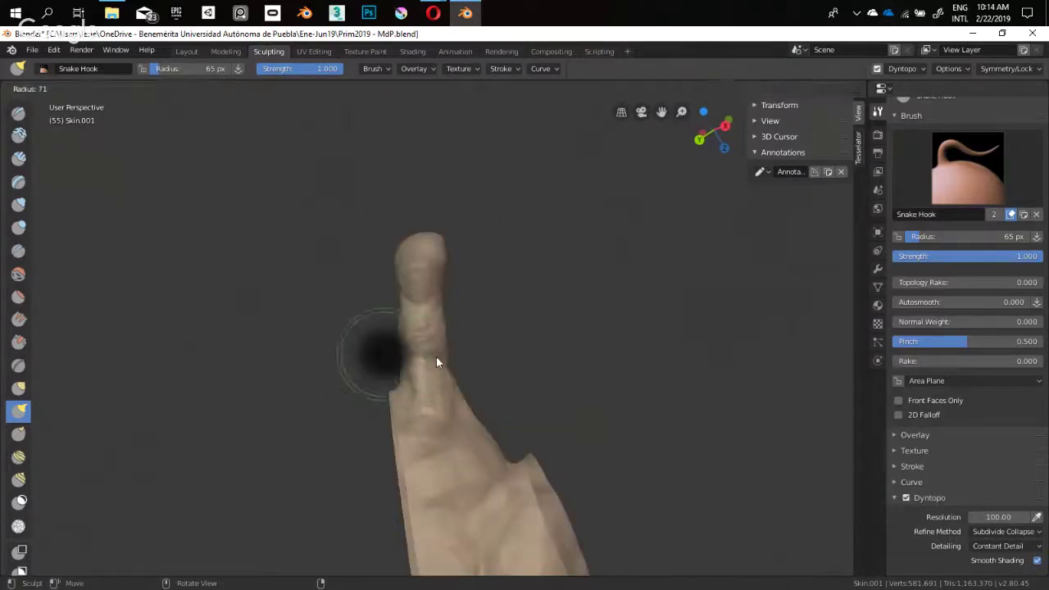
left_click(436, 362)
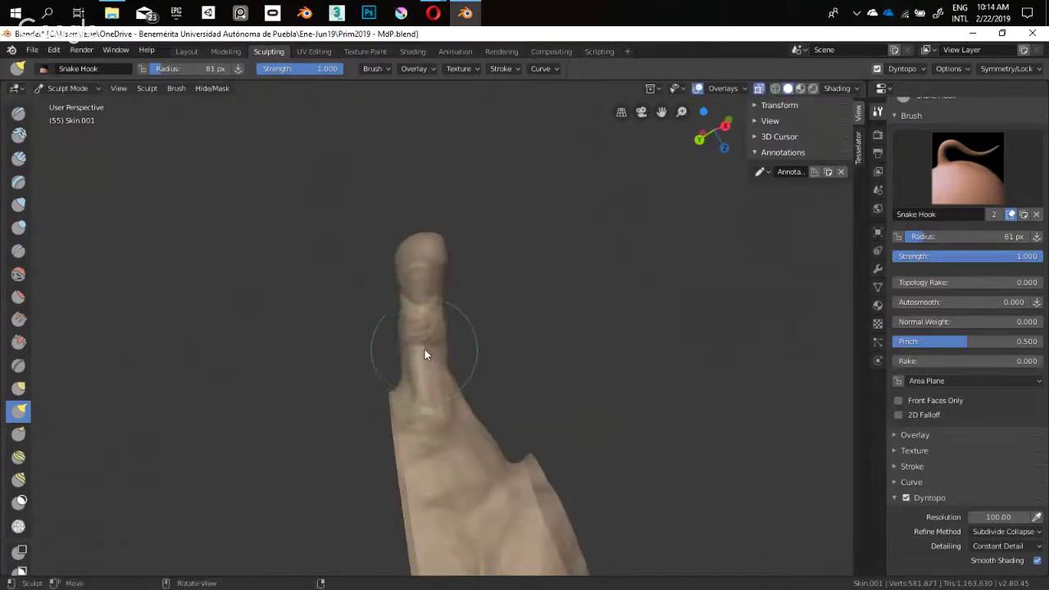
mouse_move(424, 355)
middle_mouse_down()
mouse_move(511, 320)
mouse_move(517, 307)
mouse_move(461, 328)
mouse_move(354, 304)
mouse_move(374, 283)
mouse_move(416, 287)
mouse_move(407, 243)
mouse_move(409, 281)
mouse_move(472, 409)
mouse_move(396, 410)
mouse_move(396, 362)
middle_mouse_up()
key("f")
left_click(410, 289)
left_click_drag(422, 338, 425, 307)
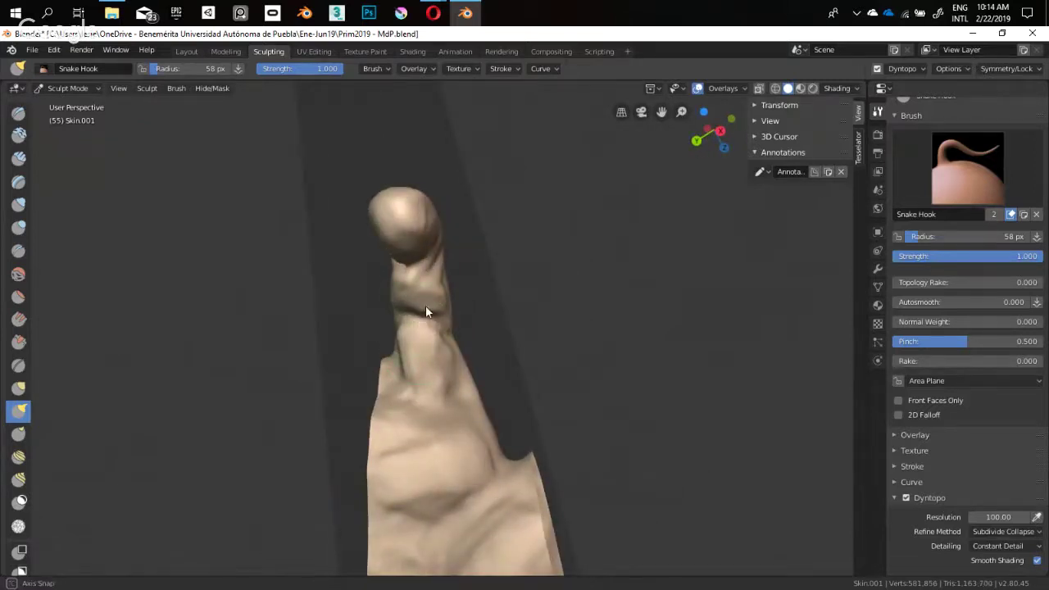
Adjust the index finger's inner contour near the middle joint with Snake Hook at 68 px radius
mouse_move(425, 311)
middle_mouse_down()
mouse_move(438, 297)
mouse_move(437, 344)
mouse_move(457, 279)
mouse_move(536, 300)
mouse_move(464, 330)
mouse_move(449, 320)
mouse_move(456, 269)
mouse_move(409, 321)
mouse_move(310, 356)
mouse_move(417, 331)
mouse_move(430, 342)
mouse_move(406, 344)
mouse_move(440, 338)
middle_mouse_up()
key("f")
left_click(396, 330)
key("f")
left_click(424, 344)
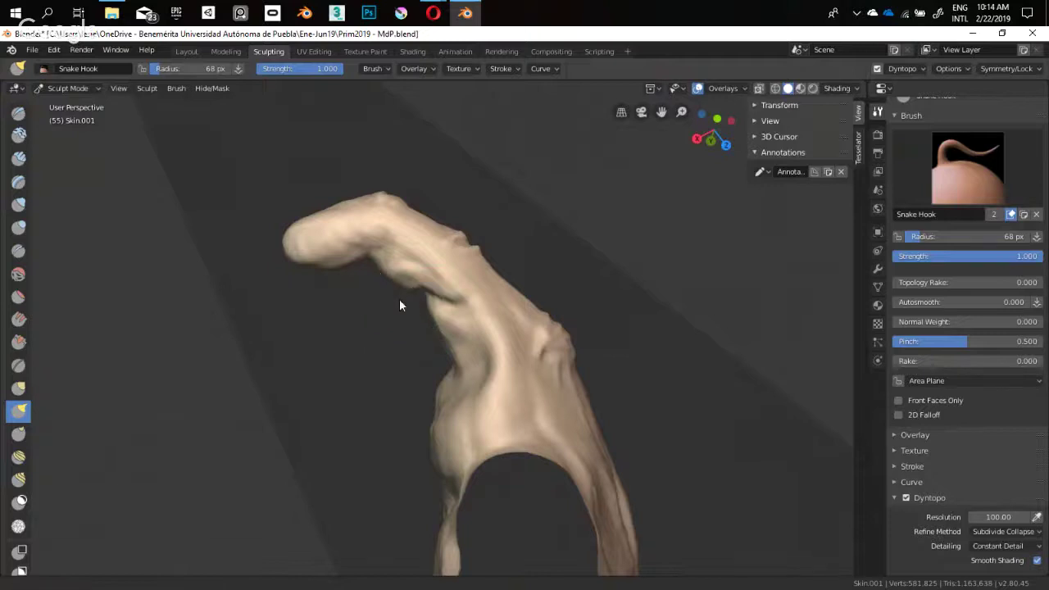
Refine the underside of the index finger's middle segment and its fold with Snake Hook at 59 px radius
middle_click_drag(399, 305, 415, 292)
key("shift+c")
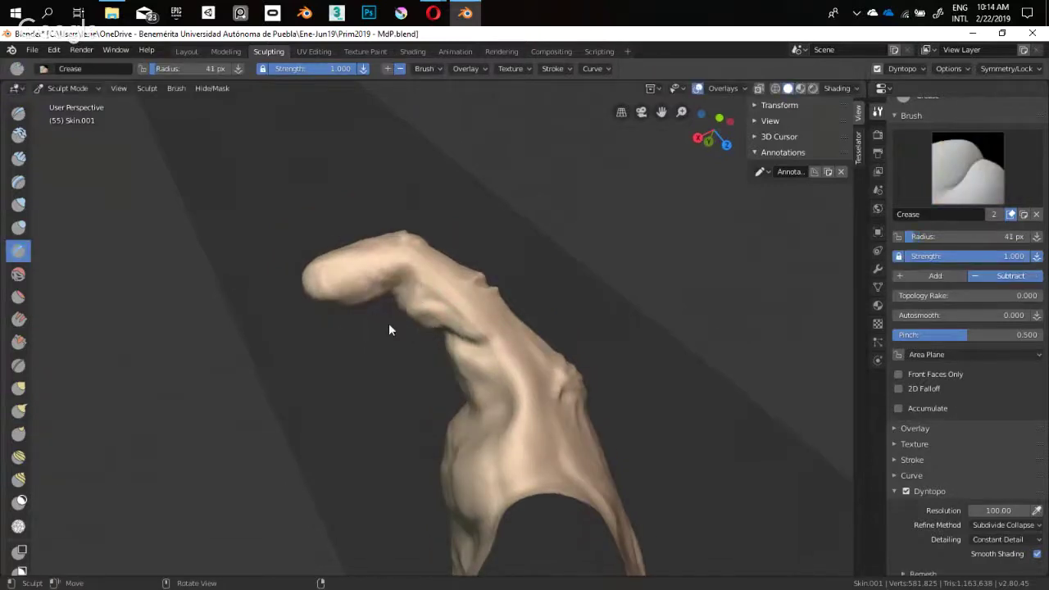
mouse_move(388, 329)
middle_mouse_down()
mouse_move(489, 356)
mouse_move(386, 292)
middle_mouse_up()
key("k")
key("f")
left_click(412, 291)
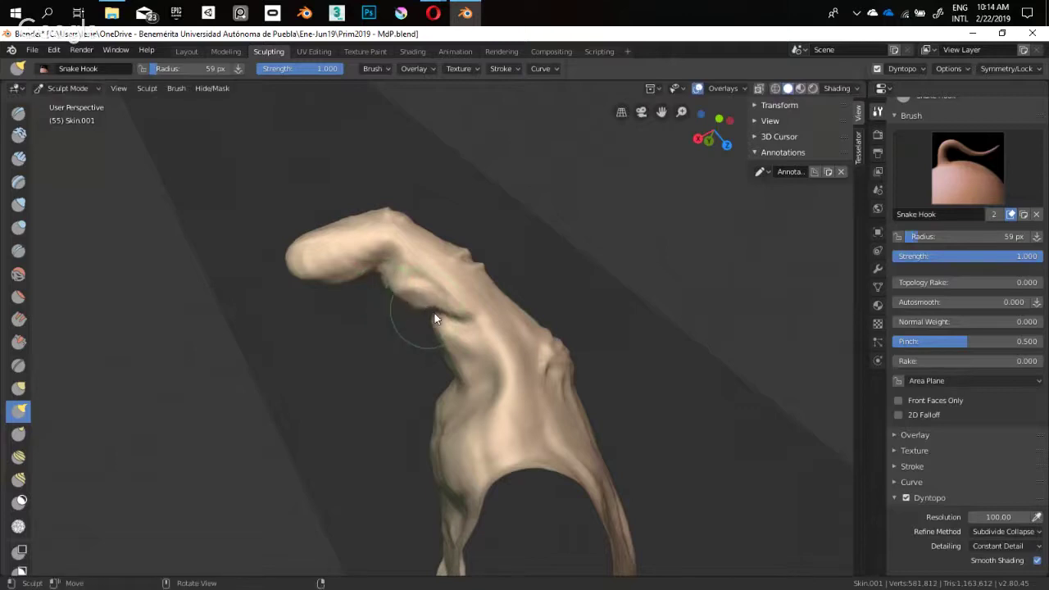
key("f")
left_click(439, 333)
Reshape the sides of the index finger's base segment with Snake Hook, using radii of 71 px and 54 px
mouse_move(439, 332)
middle_mouse_down()
mouse_move(433, 297)
mouse_move(486, 365)
mouse_move(578, 329)
mouse_move(472, 334)
middle_mouse_up()
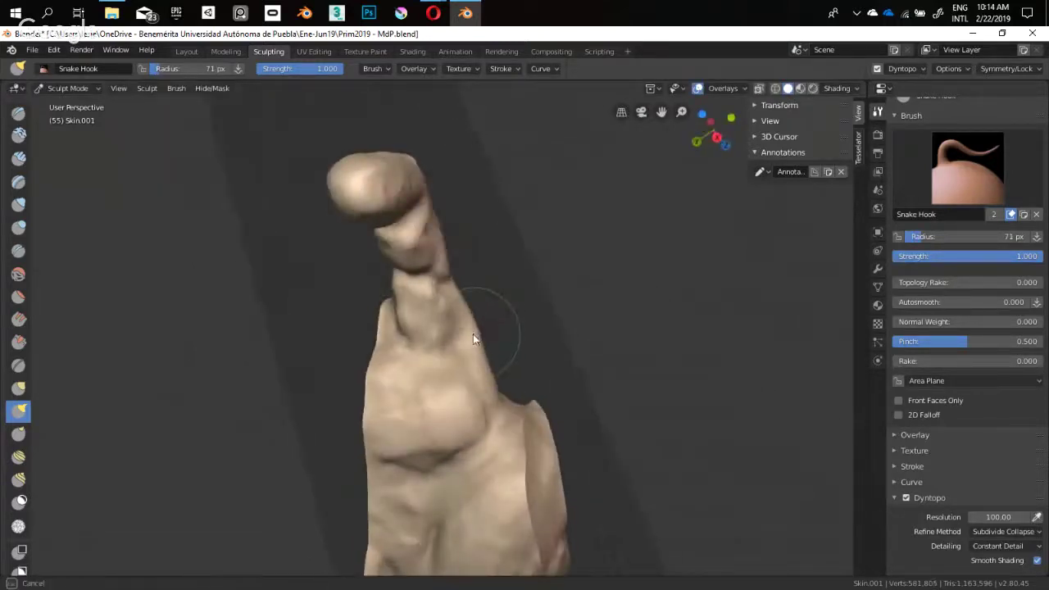
mouse_move(473, 335)
left_mouse_down()
mouse_move(470, 309)
mouse_move(468, 335)
left_mouse_up()
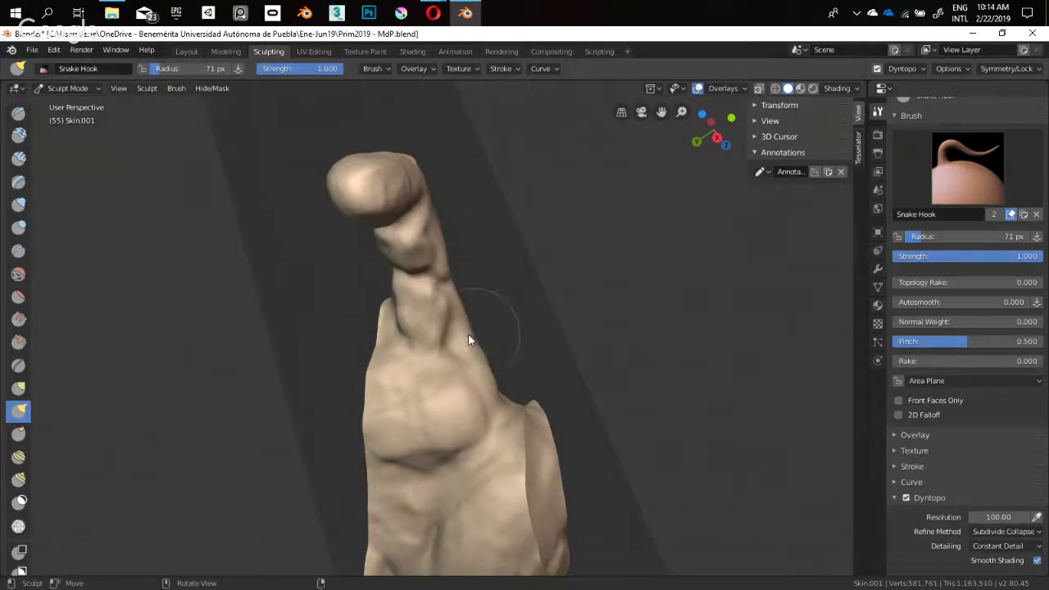
key("f")
left_click(453, 341)
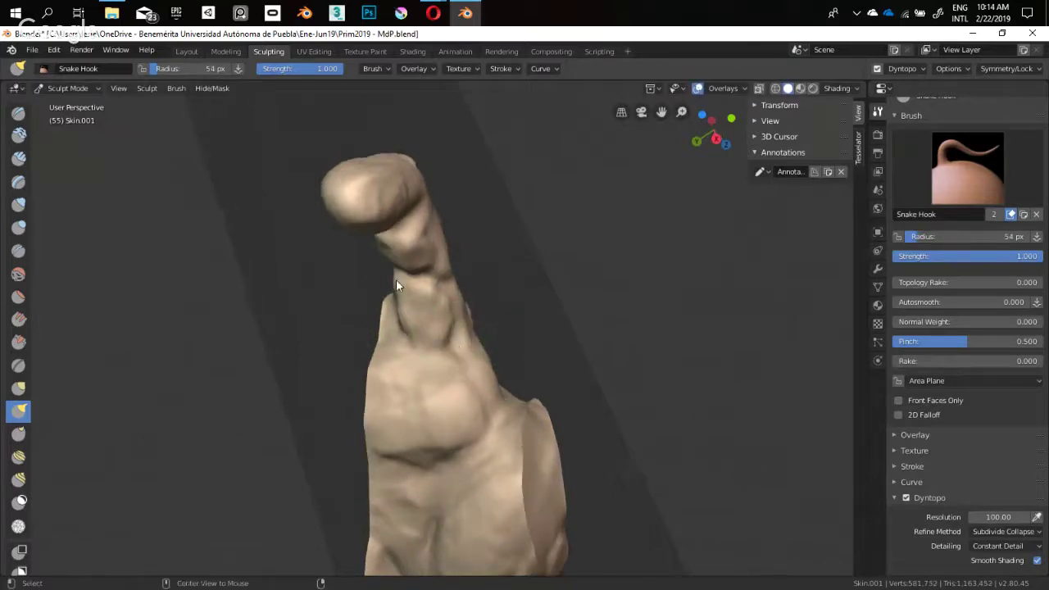
Replace the clipping region with a new one framing the index finger and the palm behind it
key("alt+b")
middle_click_drag(400, 246, 426, 299)
key("KP_Decimal")
scroll(465, 261, "down", 8)
middle_click_drag(465, 260, 389, 354)
key("alt+b")
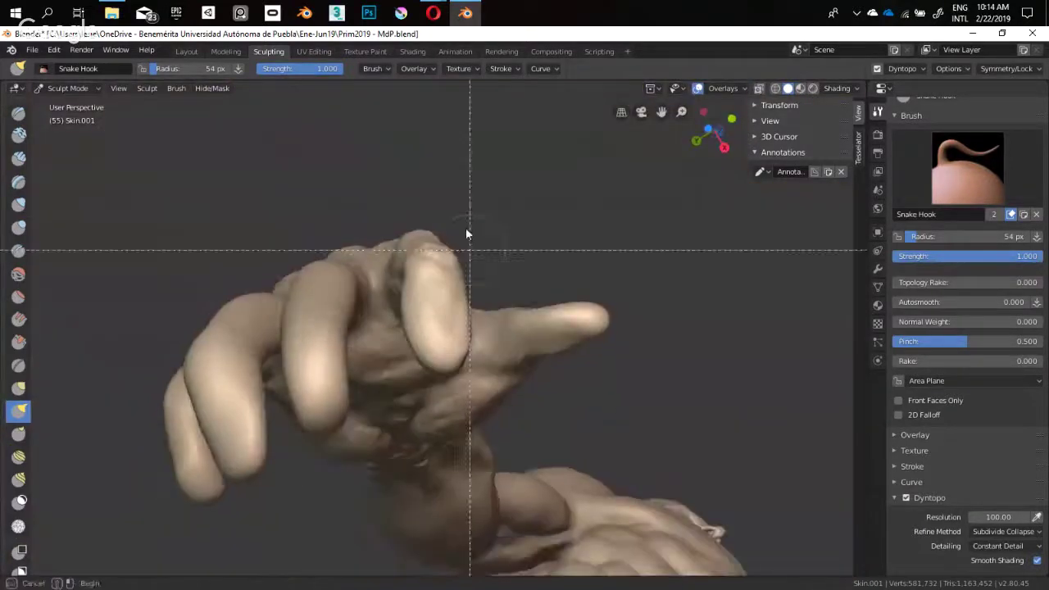
left_click_drag(480, 159, 368, 428)
Reshape the tip segment of the index finger from the front with Snake Hook at 67 px radius
mouse_move(405, 276)
middle_mouse_down()
mouse_move(452, 240)
mouse_move(441, 254)
middle_mouse_up()
key("f")
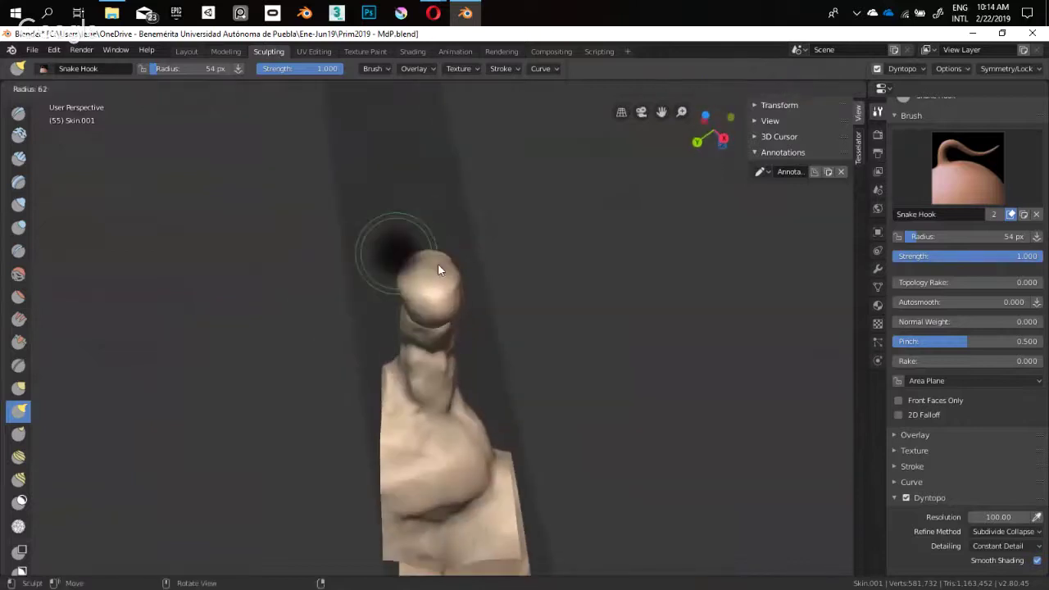
left_click(441, 265)
middle_click_drag(436, 296, 431, 283)
left_click_drag(431, 283, 424, 275)
mouse_move(415, 314)
middle_mouse_down()
mouse_move(410, 287)
mouse_move(398, 285)
mouse_move(412, 297)
middle_mouse_up()
middle_click_drag(444, 349, 461, 322)
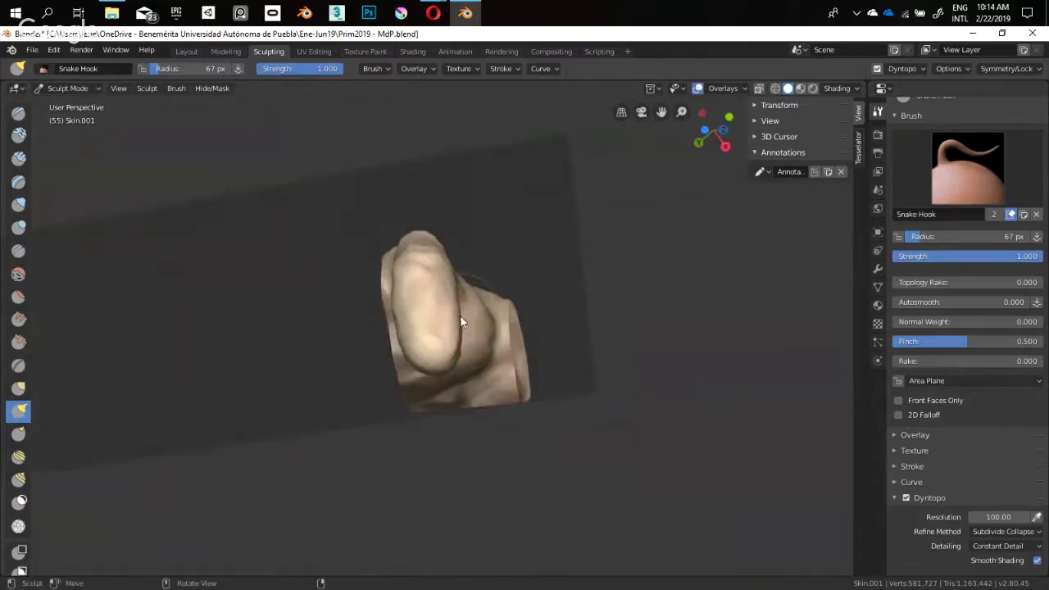
mouse_move(417, 345)
left_mouse_down()
mouse_move(408, 351)
mouse_move(414, 335)
left_mouse_up()
Smooth out the underside profile of the index finger's middle segment with Snake Hook, using radii of 62 px, 98 px and 77 px
key("f")
left_click(416, 358)
mouse_move(414, 335)
middle_mouse_down()
mouse_move(362, 339)
mouse_move(443, 314)
middle_mouse_up()
key("f")
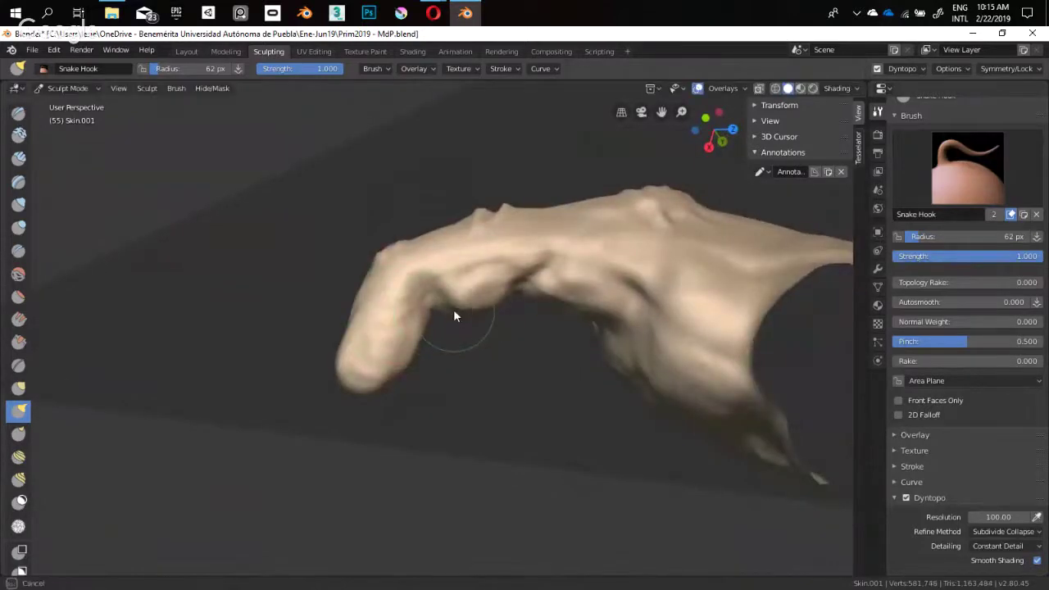
left_click(455, 309)
middle_click_drag(454, 310, 409, 279, "shift")
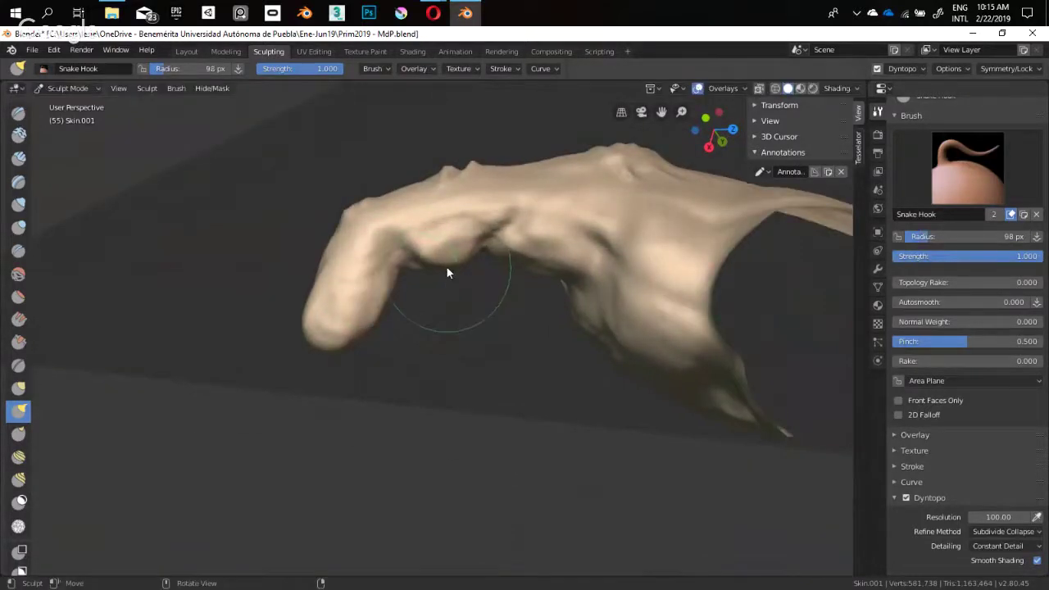
key("f")
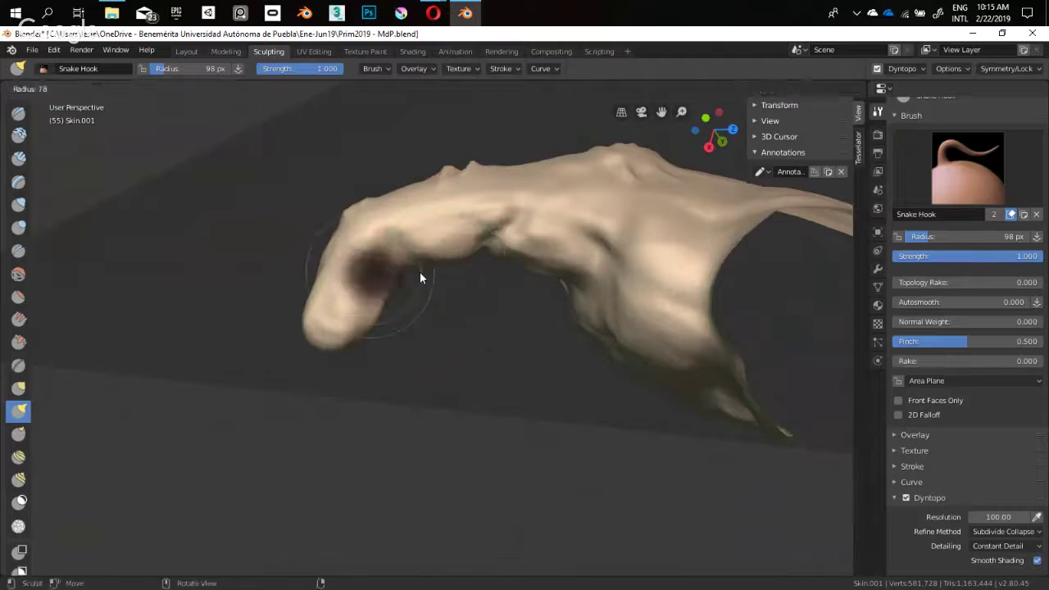
left_click(420, 272)
Refine the index finger's lower contour near the base fold from the opposite side with Snake Hook at 62 px radius
mouse_move(428, 333)
middle_mouse_down()
mouse_move(467, 368)
mouse_move(465, 491)
mouse_move(433, 513)
mouse_move(459, 410)
mouse_move(511, 332)
mouse_move(484, 352)
middle_mouse_up()
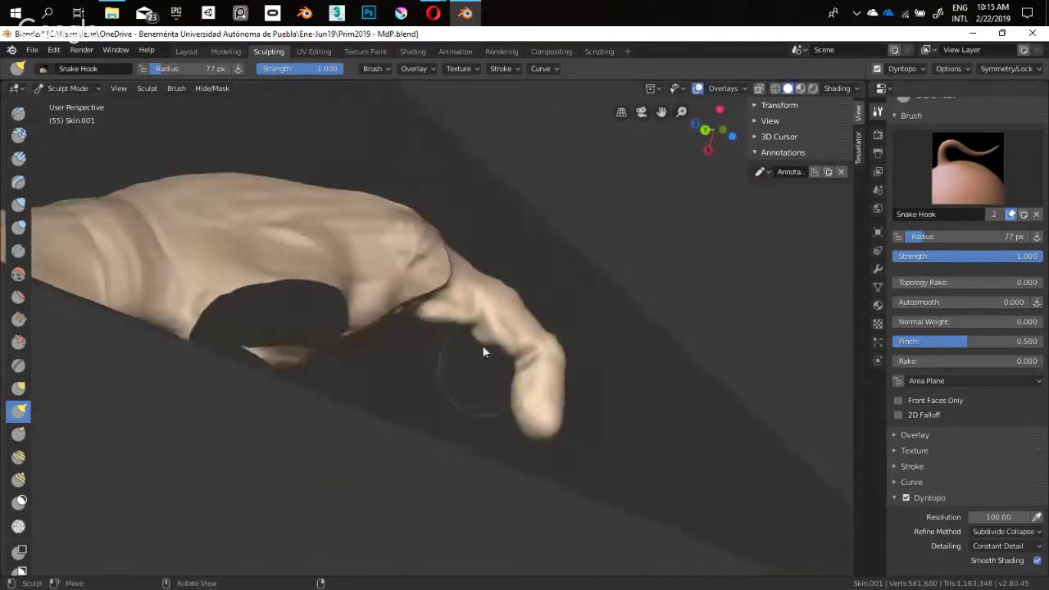
key("f")
left_click(471, 339)
left_click_drag(471, 340, 472, 336)
middle_click_drag(472, 336, 448, 357)
scroll(449, 357, "up", 1)
left_click_drag(483, 340, 481, 340)
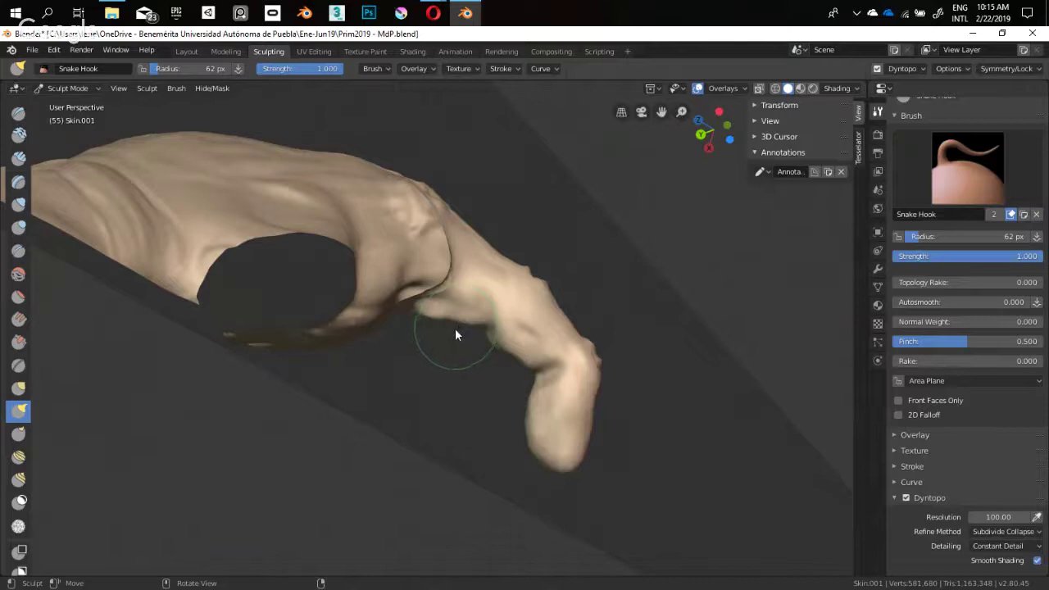
Carve the fold between the index finger's base and middle segments with subtractive Crease at 37 px radius
mouse_move(504, 295)
middle_mouse_down()
mouse_move(441, 289)
mouse_move(399, 383)
mouse_move(440, 344)
mouse_move(433, 410)
middle_mouse_up()
key("shift+c")
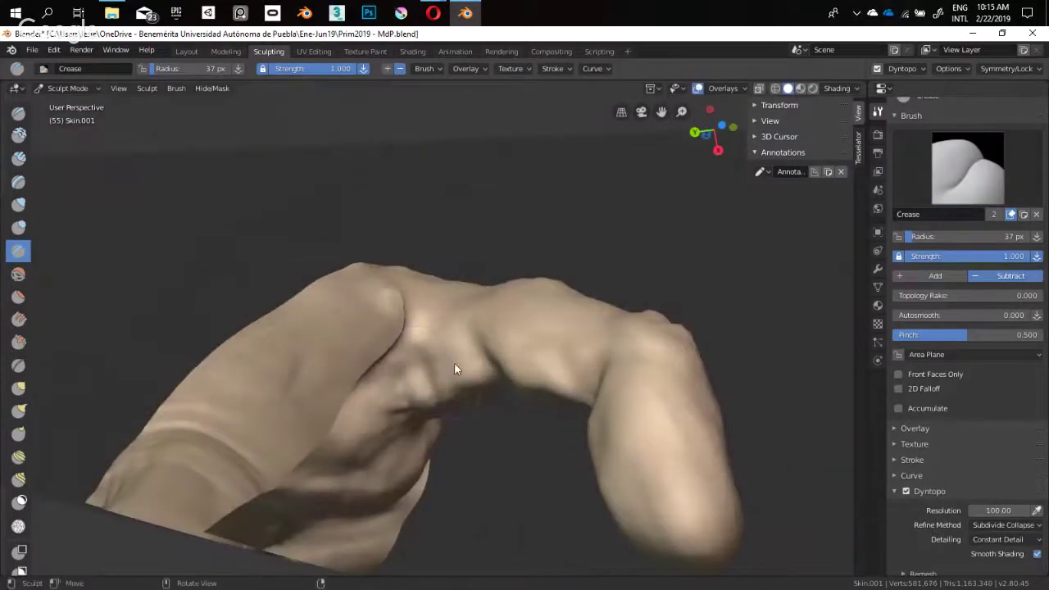
mouse_move(459, 368)
middle_mouse_down()
mouse_move(466, 328)
mouse_move(506, 424)
middle_mouse_up()
mouse_move(421, 414)
middle_mouse_down()
mouse_move(459, 339)
mouse_move(416, 345)
middle_mouse_up()
mouse_move(410, 283)
middle_mouse_down()
mouse_move(369, 264)
mouse_move(447, 343)
middle_mouse_up()
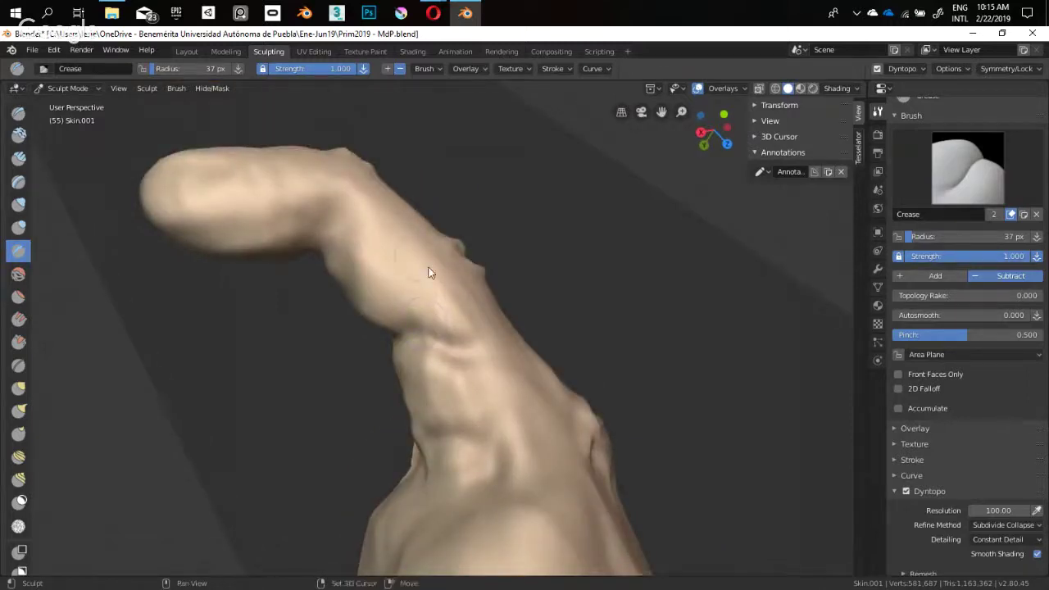
mouse_move(428, 271)
middle_mouse_down()
mouse_move(464, 368)
mouse_move(456, 401)
middle_mouse_up()
left_click_drag(455, 400, 489, 399)
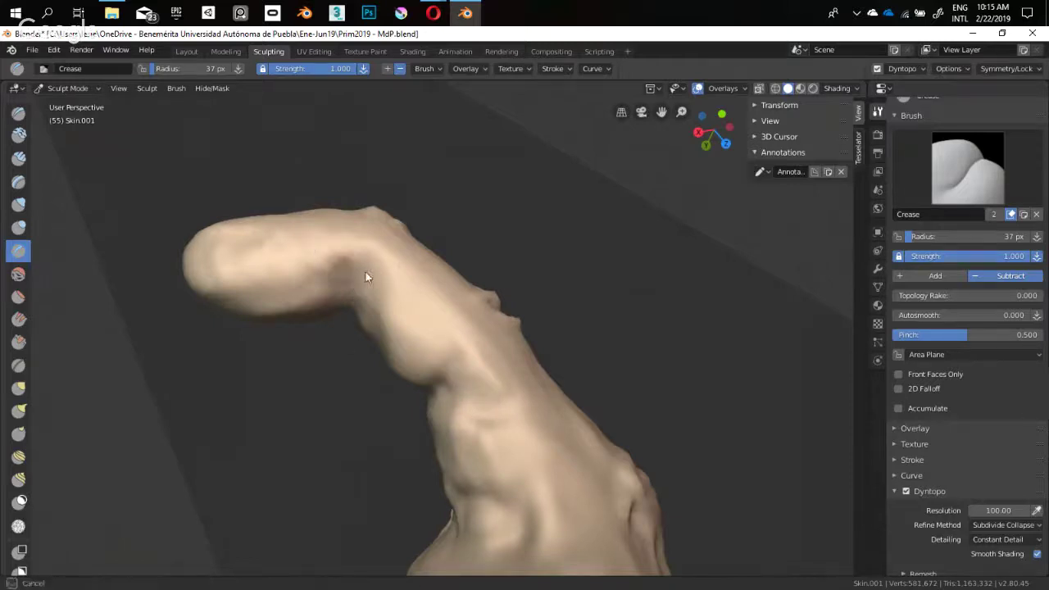
Build up volume on the side of the index finger around the middle joint fold with Clay Strips at 56 px radius
key("c")
mouse_move(377, 316)
middle_mouse_down()
mouse_move(410, 339)
mouse_move(685, 330)
mouse_move(563, 327)
middle_mouse_up()
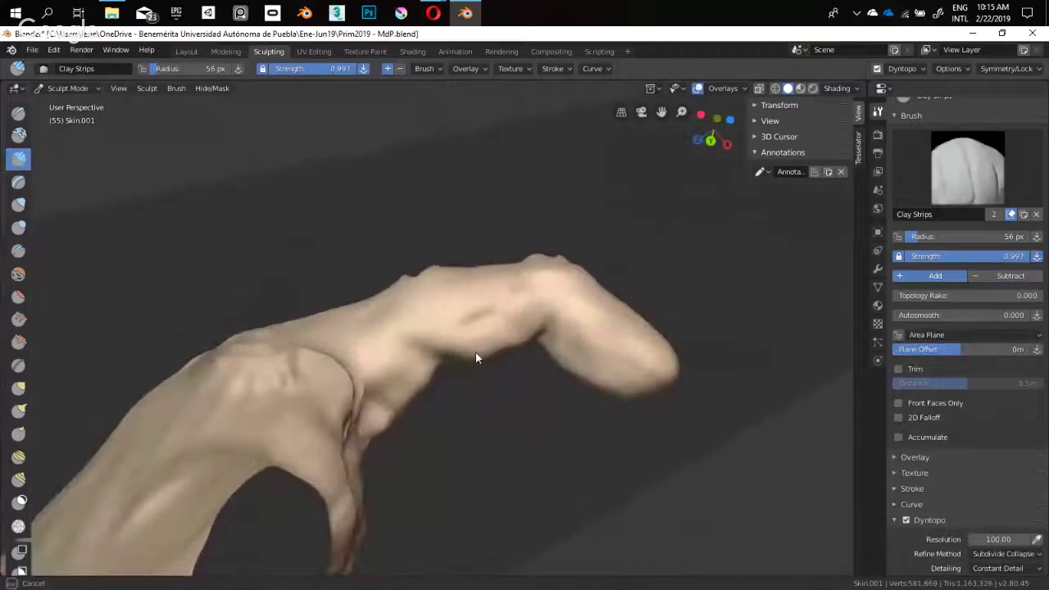
middle_click_drag(477, 356, 484, 364)
mouse_move(425, 339)
middle_mouse_down()
mouse_move(407, 318)
mouse_move(425, 344)
middle_mouse_up()
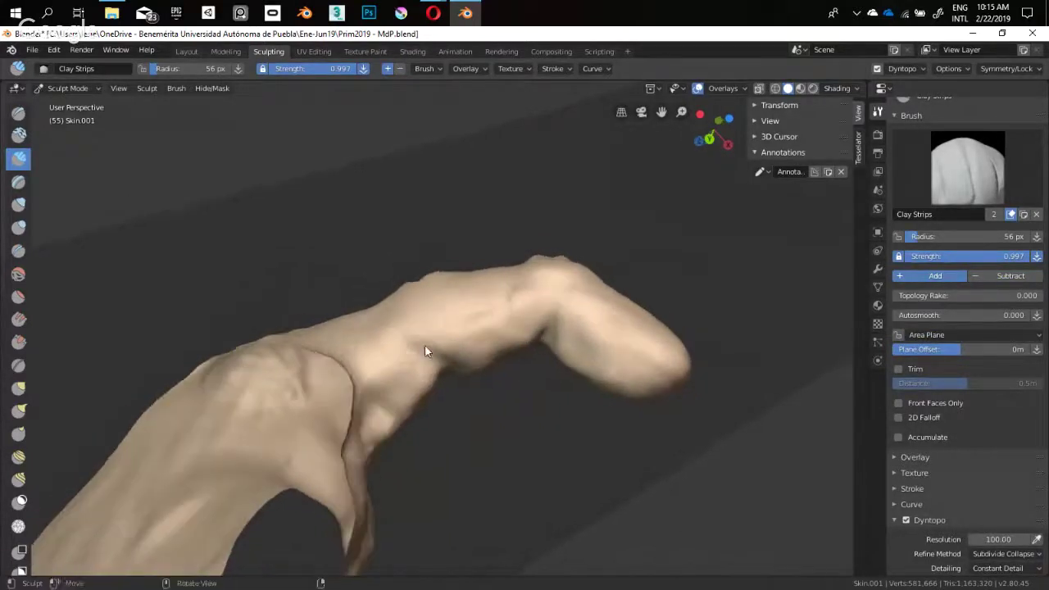
mouse_move(410, 349)
left_mouse_down()
mouse_move(440, 345)
mouse_move(459, 323)
mouse_move(400, 337)
mouse_move(440, 373)
left_mouse_up()
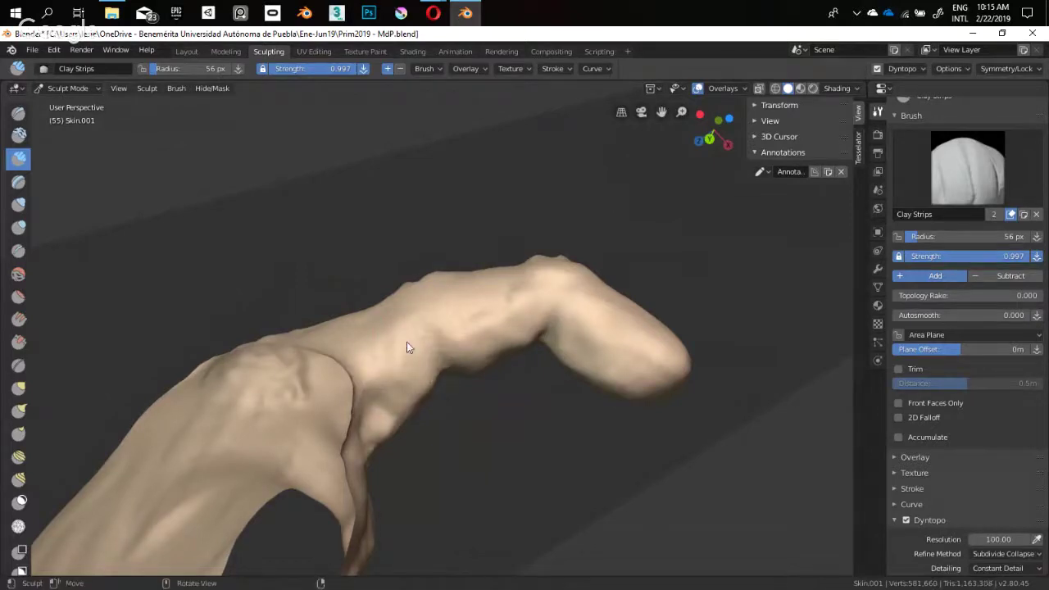
middle_click_drag(402, 350, 404, 316)
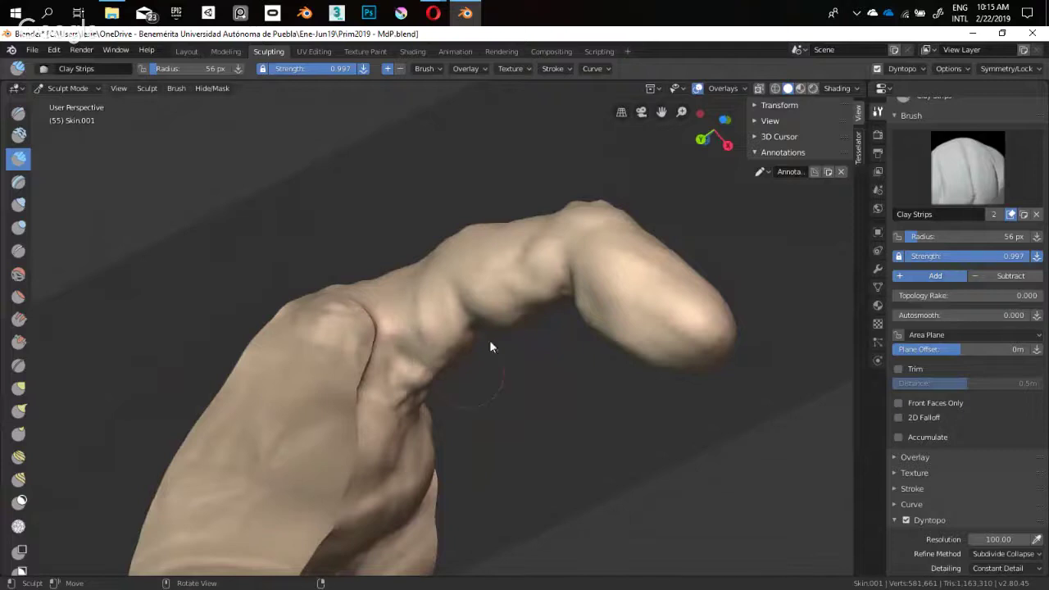
middle_click_drag(489, 340, 439, 274)
mouse_move(427, 325)
middle_mouse_down()
mouse_move(434, 269)
mouse_move(464, 284)
mouse_move(445, 330)
mouse_move(437, 218)
mouse_move(423, 436)
mouse_move(394, 308)
mouse_move(418, 365)
middle_mouse_up()
Adjust the side contours of the index finger's tip and middle segments with Snake Hook, using radii of 58 px and 51 px
key("k")
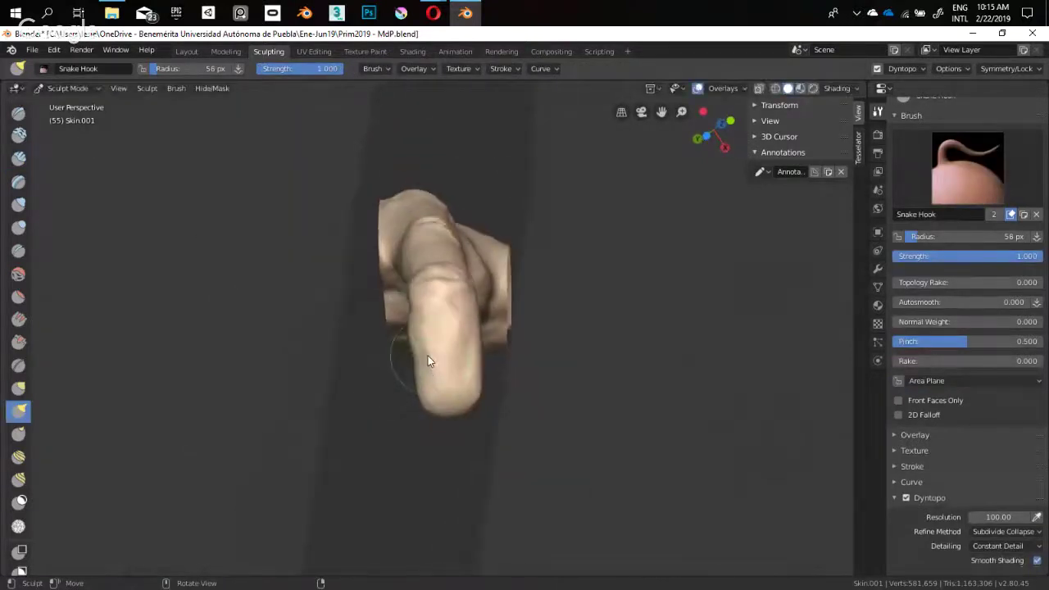
left_click_drag(428, 356, 431, 372)
middle_click_drag(430, 398, 432, 378)
key("f")
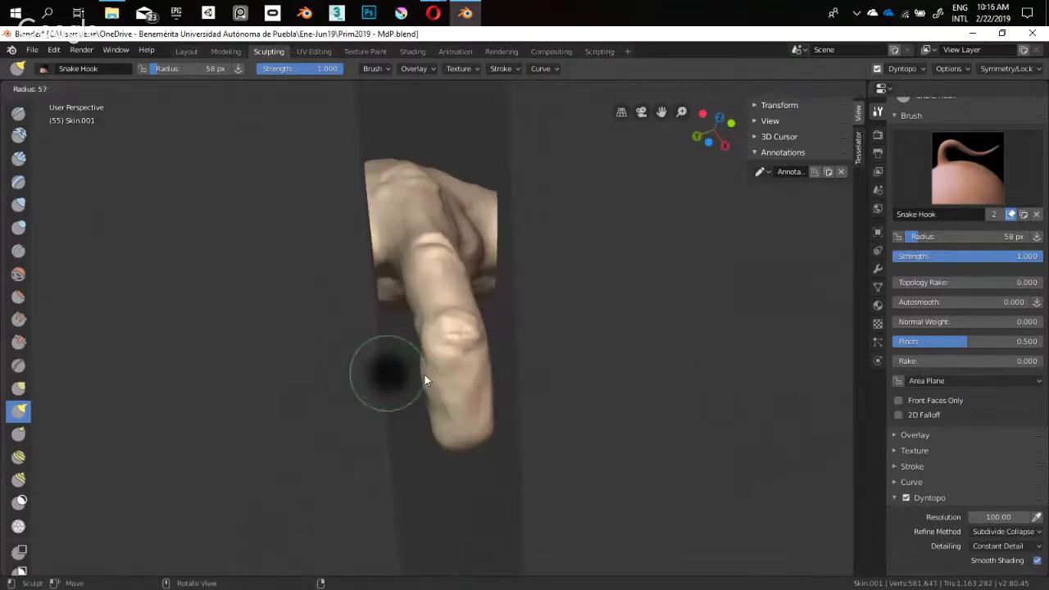
left_click(423, 372)
left_click_drag(423, 423, 433, 427)
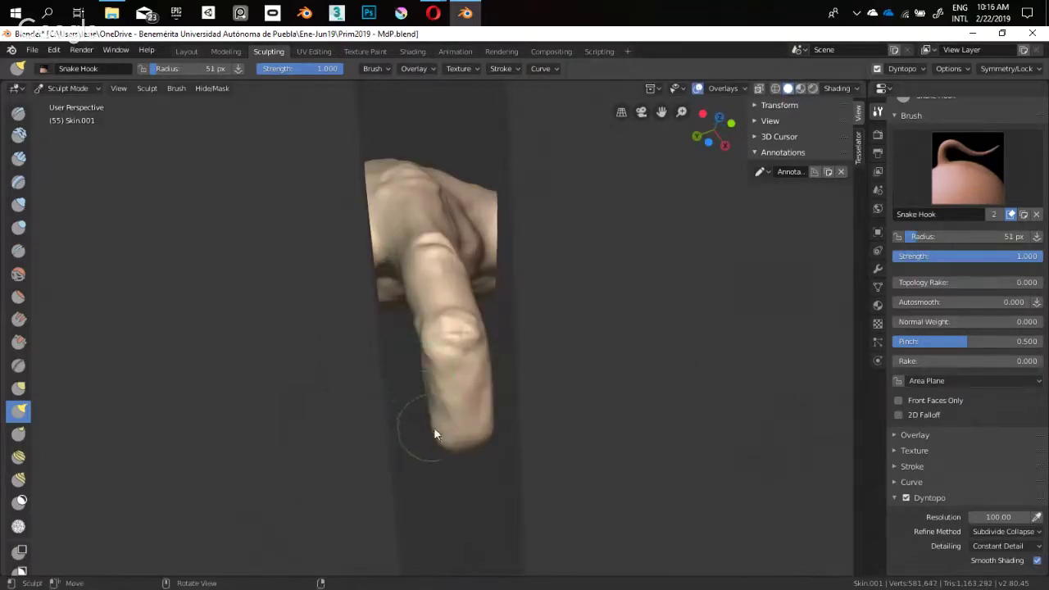
mouse_move(417, 419)
middle_mouse_down()
mouse_move(388, 412)
mouse_move(468, 317)
middle_mouse_up()
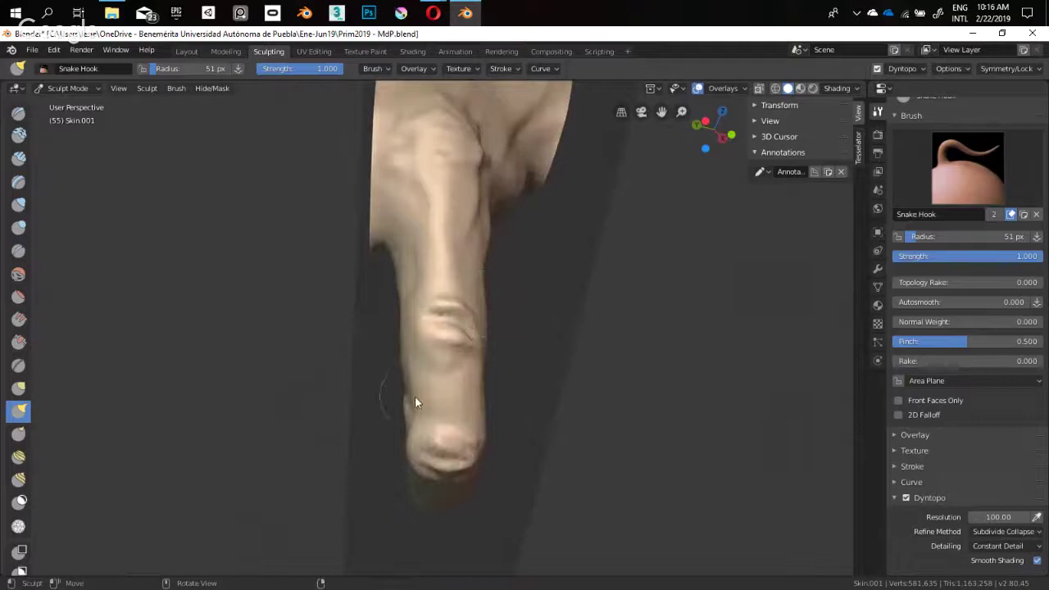
left_click_drag(416, 396, 438, 399)
Shape the fingertip pad and end of the index finger in profile with Snake Hook, using radii of 111 px and 77 px
mouse_move(416, 409)
middle_mouse_down()
mouse_move(420, 468)
mouse_move(494, 166)
mouse_move(421, 283)
mouse_move(555, 292)
mouse_move(416, 334)
mouse_move(442, 308)
middle_mouse_up()
mouse_move(442, 308)
middle_mouse_down("shift")
mouse_move(442, 238)
mouse_move(443, 283)
middle_mouse_up("shift")
key("f")
left_click(439, 304)
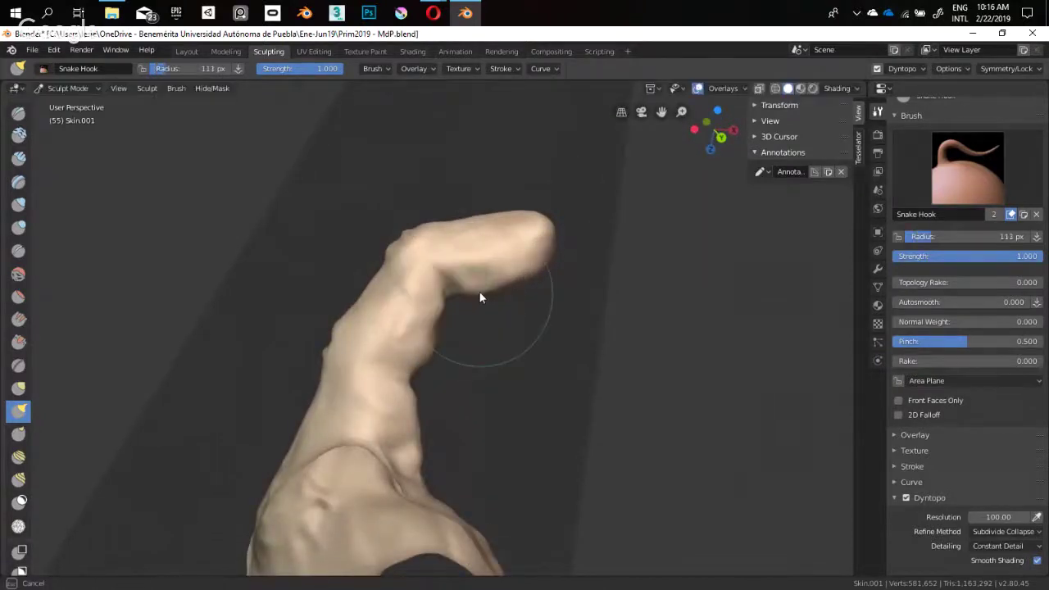
key("f")
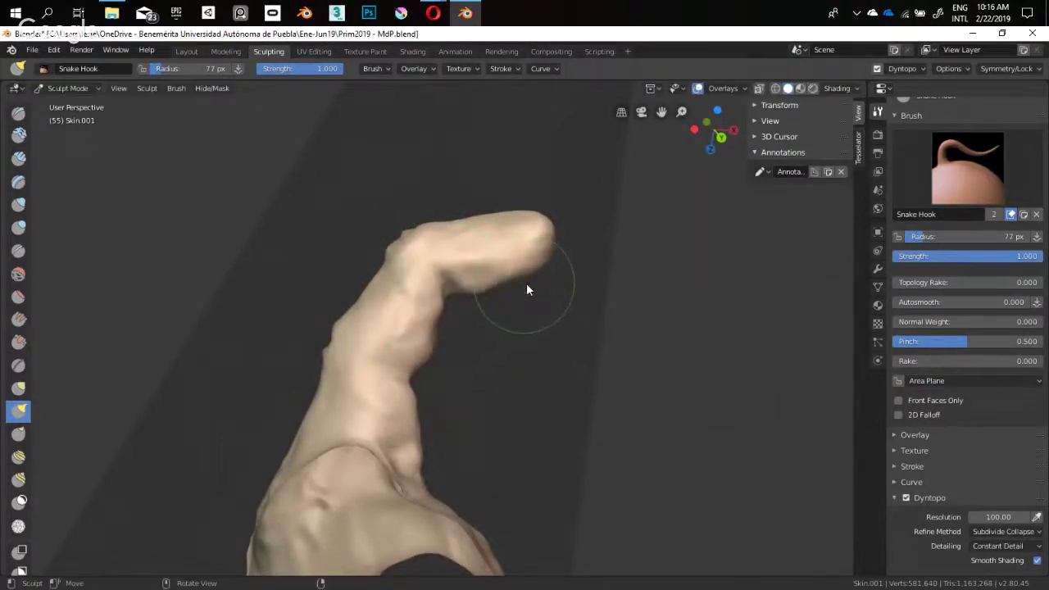
key("f")
left_click(529, 261)
left_click_drag(552, 221, 557, 216)
Refine the index finger's contour below the fingertip with Snake Hook, adjusting the brush radius between strokes
mouse_move(540, 281)
middle_mouse_down()
mouse_move(339, 481)
mouse_move(460, 395)
mouse_move(458, 258)
mouse_move(424, 308)
mouse_move(437, 399)
mouse_move(432, 384)
mouse_move(398, 381)
middle_mouse_up()
key("f")
left_click(412, 276)
mouse_move(398, 382)
left_mouse_down()
mouse_move(401, 361)
mouse_move(419, 358)
mouse_move(389, 357)
left_mouse_up()
key("f")
key("f")
left_click(387, 367)
mouse_move(400, 352)
left_mouse_down()
mouse_move(441, 348)
mouse_move(433, 356)
left_mouse_up()
Reshape the end of the index fingertip from the pad side with Snake Hook at 73 px radius
mouse_move(433, 355)
middle_mouse_down()
mouse_move(374, 319)
mouse_move(464, 217)
mouse_move(458, 262)
mouse_move(451, 232)
mouse_move(421, 280)
mouse_move(431, 253)
middle_mouse_up()
key("f")
left_click(420, 250)
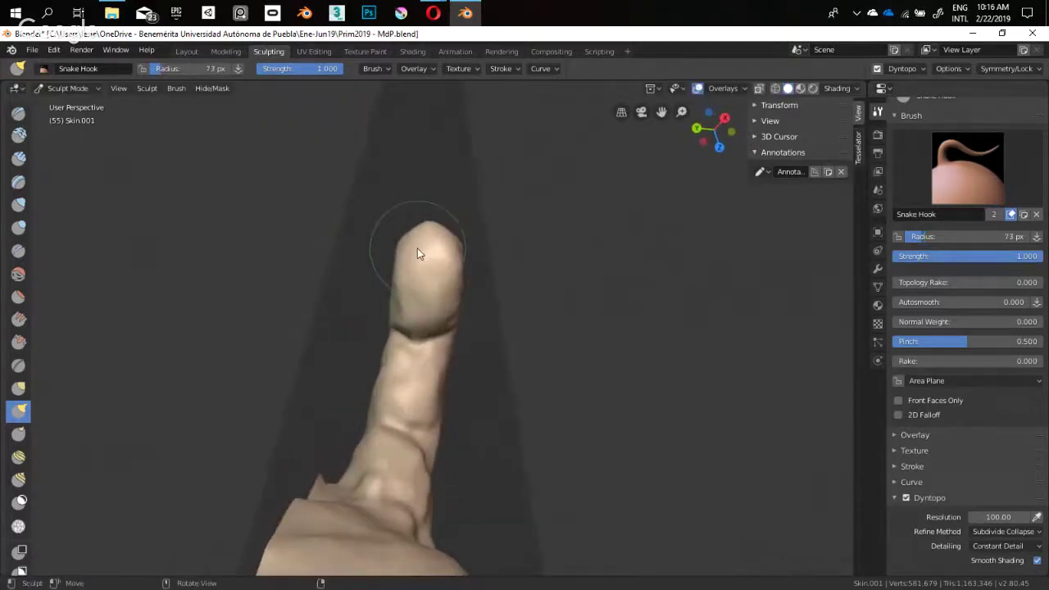
left_click_drag(417, 248, 457, 245)
Round both sides of the index fingertip pad with Snake Hook, using radii of 103 px, 87 px and 78 px
key("f")
left_click(471, 292)
middle_click_drag(471, 290, 466, 260)
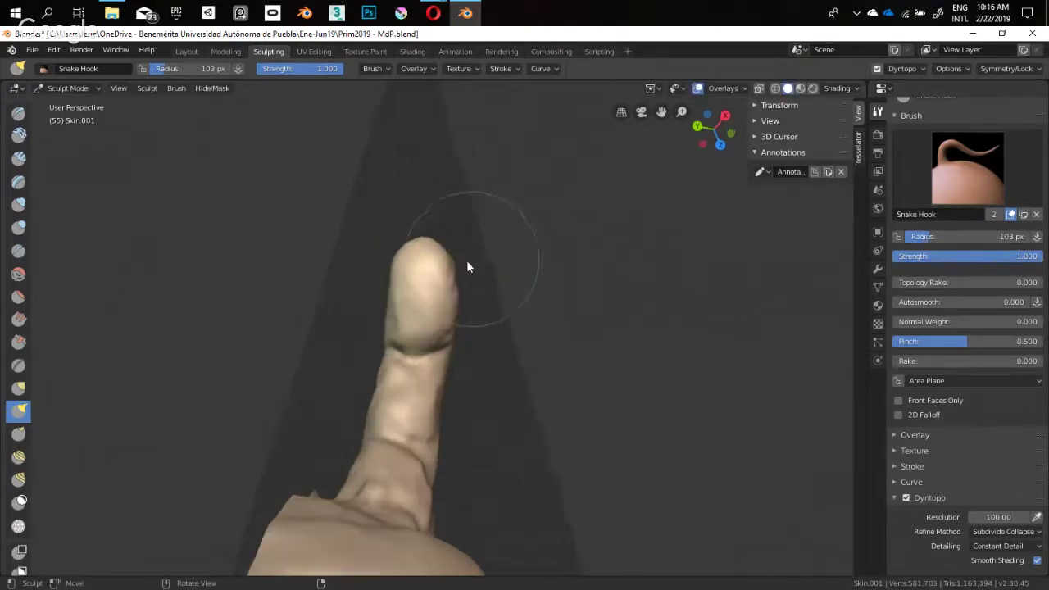
left_click_drag(461, 295, 455, 298)
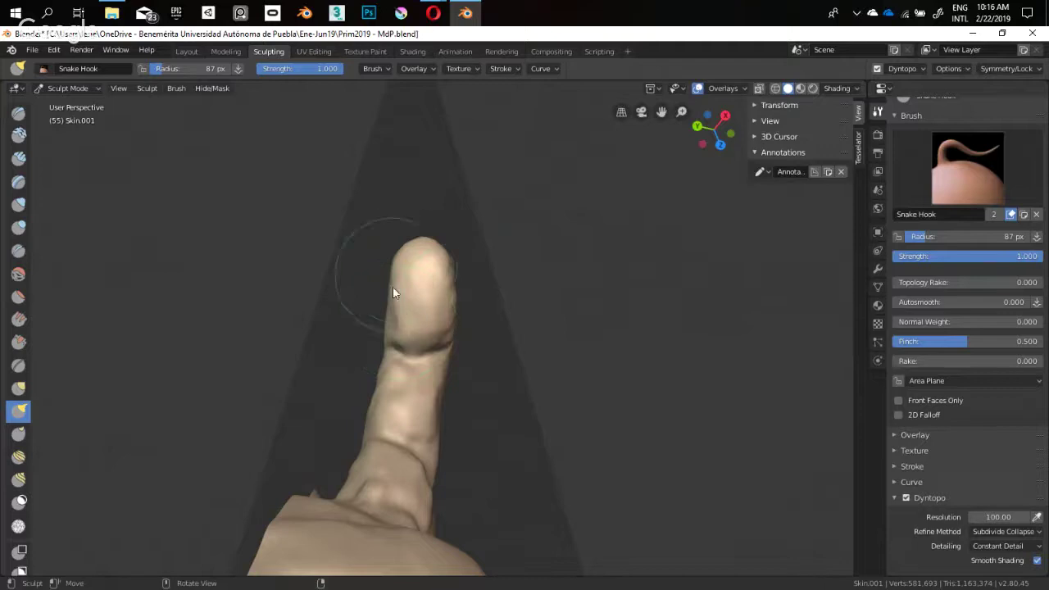
left_click_drag(395, 346, 408, 309)
key("bracketleft")
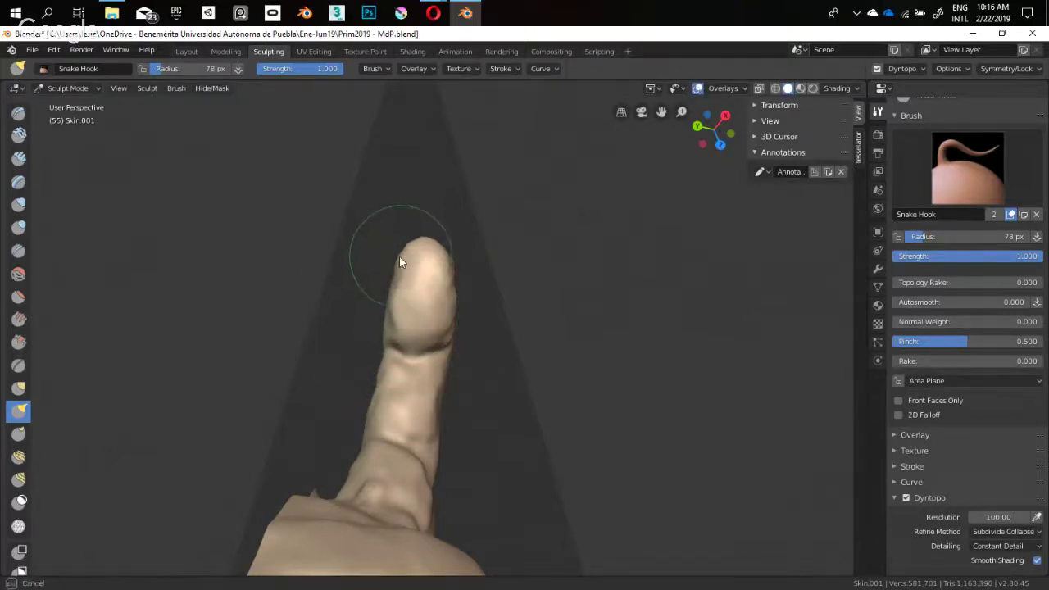
Mask an oval nail area on the back of the index fingertip with the Mask brush at 28 px radius
mouse_move(393, 382)
middle_mouse_down()
mouse_move(437, 226)
mouse_move(418, 408)
mouse_move(450, 401)
mouse_move(412, 349)
mouse_move(440, 382)
mouse_move(499, 404)
mouse_move(413, 425)
mouse_move(401, 312)
middle_mouse_up()
key("f")
left_click(400, 359)
key("m")
key("f")
left_click(407, 308)
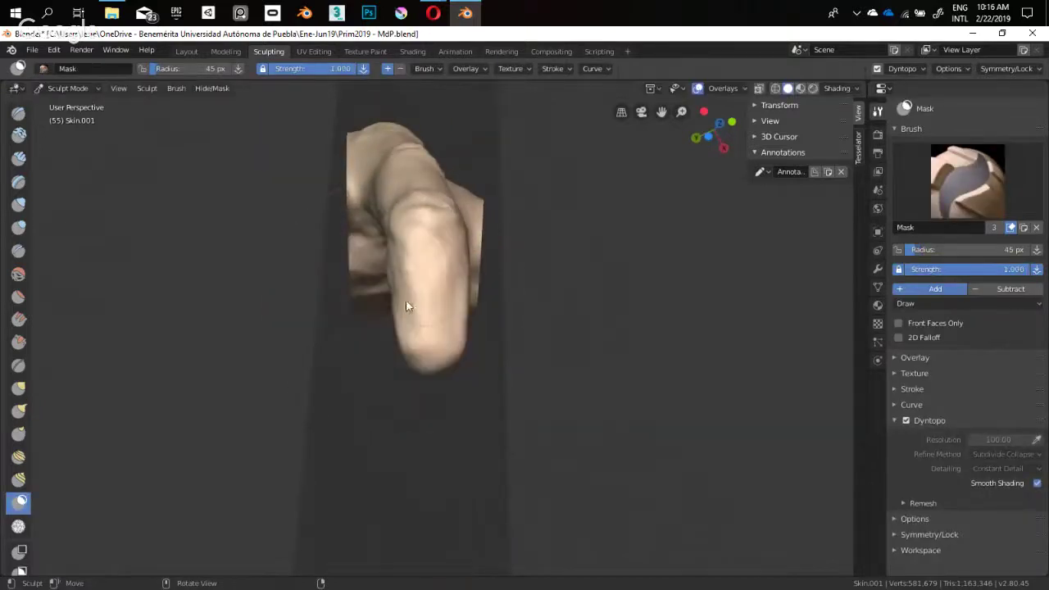
mouse_move(430, 300)
left_mouse_down()
mouse_move(422, 306)
mouse_move(420, 291)
mouse_move(422, 340)
mouse_move(433, 298)
mouse_move(440, 344)
mouse_move(449, 327)
mouse_move(432, 287)
mouse_move(440, 340)
mouse_move(422, 347)
left_mouse_up()
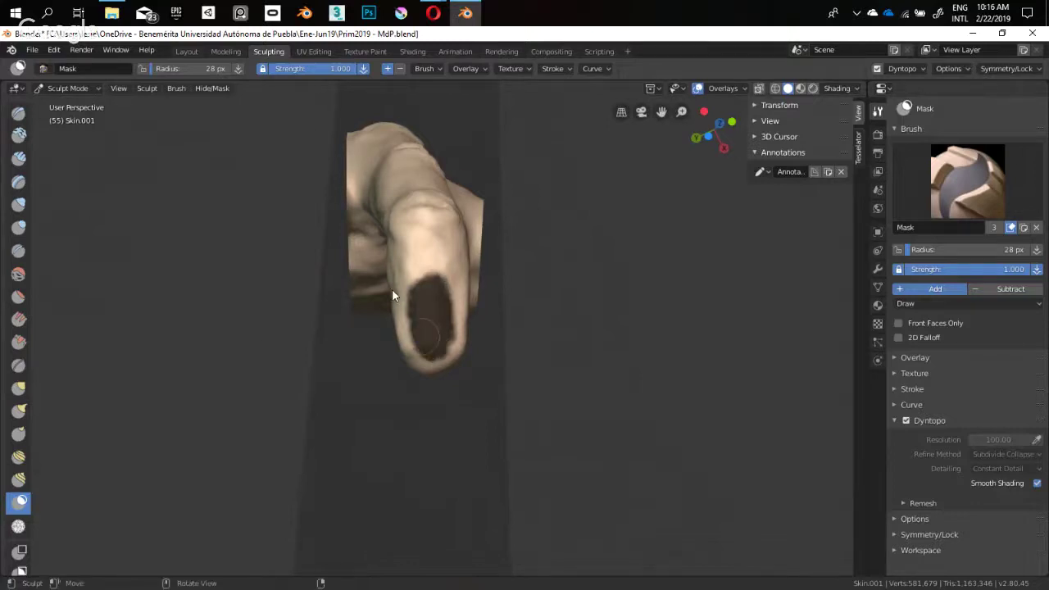
Build up the skin around the masked nail area with Clay Strips at 58 px radius
mouse_move(391, 288)
middle_mouse_down()
mouse_move(392, 320)
mouse_move(433, 292)
mouse_move(424, 306)
mouse_move(379, 311)
mouse_move(412, 304)
mouse_move(401, 295)
mouse_move(414, 274)
mouse_move(412, 291)
mouse_move(396, 277)
mouse_move(360, 326)
middle_mouse_up()
key("shift+space")
key("1")
key("shift+f")
left_click(385, 274)
key("f")
left_click(369, 322)
mouse_move(367, 318)
left_mouse_down()
mouse_move(391, 305)
mouse_move(416, 366)
left_mouse_up()
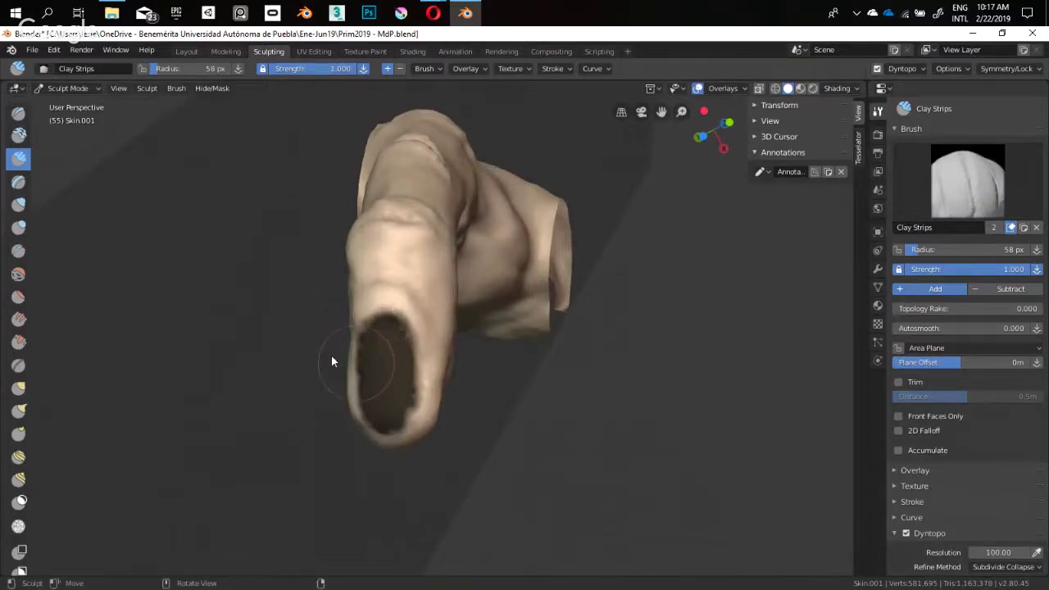
mouse_move(331, 355)
middle_mouse_down()
mouse_move(305, 313)
mouse_move(424, 334)
mouse_move(399, 344)
mouse_move(452, 370)
mouse_move(533, 341)
mouse_move(463, 339)
mouse_move(429, 352)
mouse_move(472, 297)
mouse_move(460, 327)
mouse_move(361, 308)
mouse_move(467, 273)
mouse_move(388, 312)
mouse_move(459, 297)
mouse_move(425, 403)
mouse_move(514, 401)
mouse_move(571, 237)
mouse_move(437, 302)
middle_mouse_up()
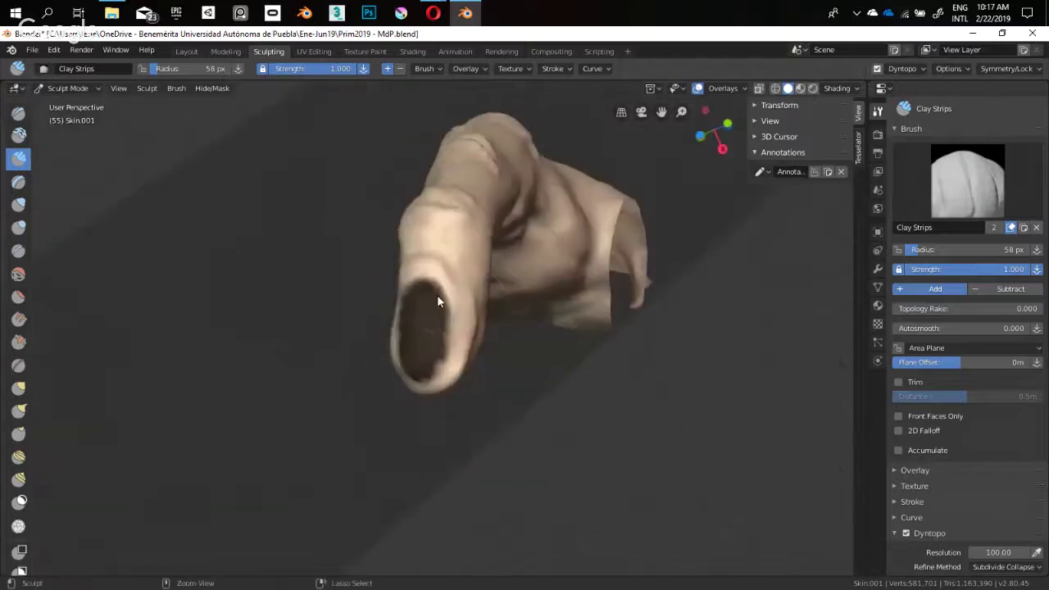
Invert the mask and pull the nail out past the index fingertip with Snake Hook at 176 px radius
key("ctrl+i")
key("k")
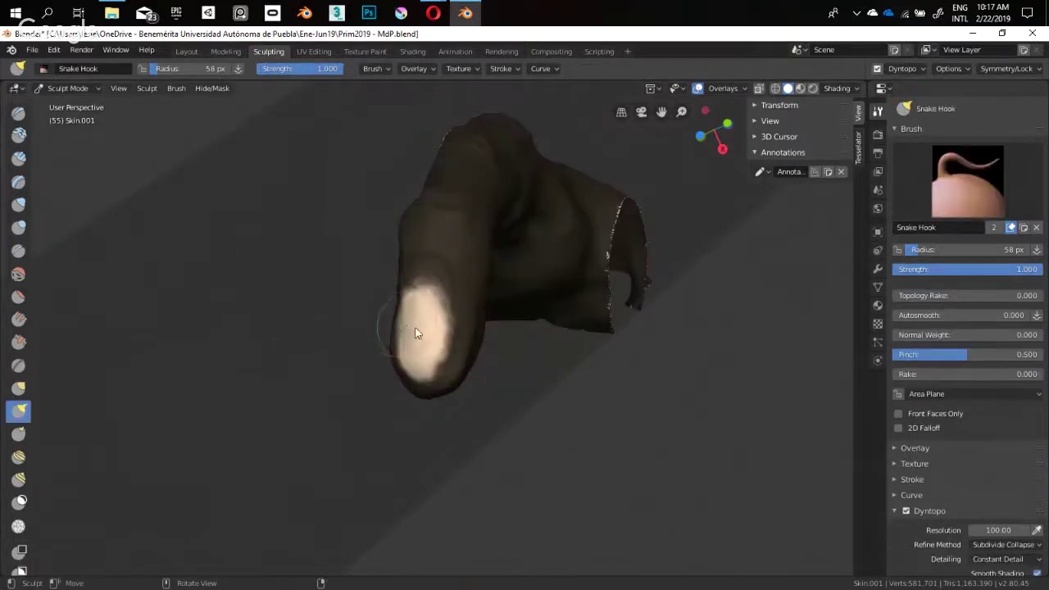
key("f")
left_click(483, 352)
mouse_move(437, 358)
middle_mouse_down()
mouse_move(520, 399)
mouse_move(517, 367)
mouse_move(495, 346)
middle_mouse_up()
key("shift+f")
left_click(487, 347)
left_click_drag(491, 341, 501, 374)
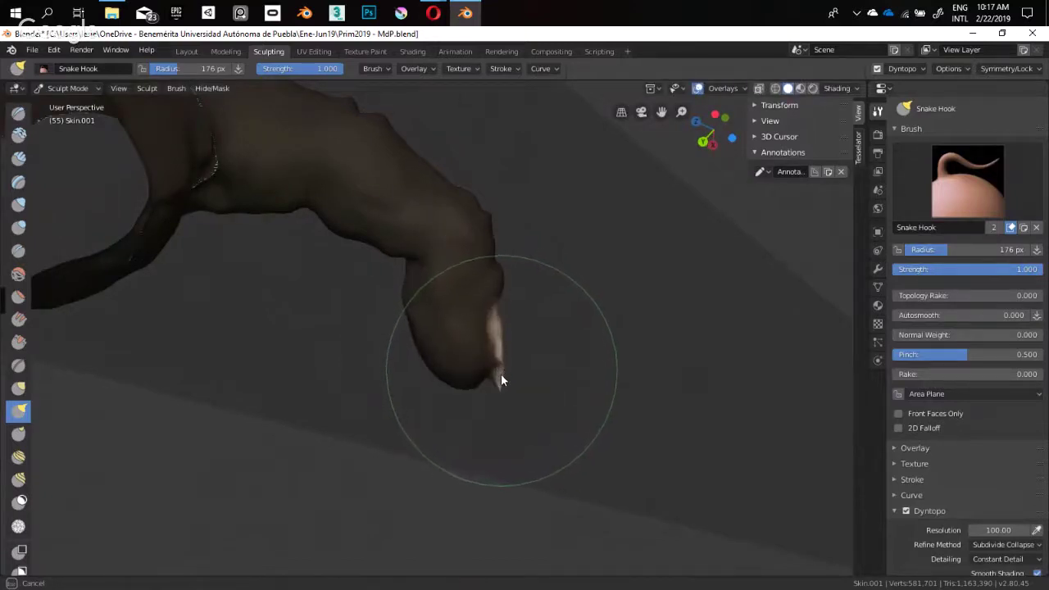
Clear the mask and shape the nail's free edge with Snake Hook, using radii of 57 px and 49 px
mouse_move(500, 374)
middle_mouse_down()
mouse_move(368, 363)
mouse_move(460, 375)
mouse_move(438, 374)
mouse_move(386, 415)
mouse_move(450, 382)
mouse_move(426, 397)
middle_mouse_up()
key("f")
left_click(399, 385)
key("f")
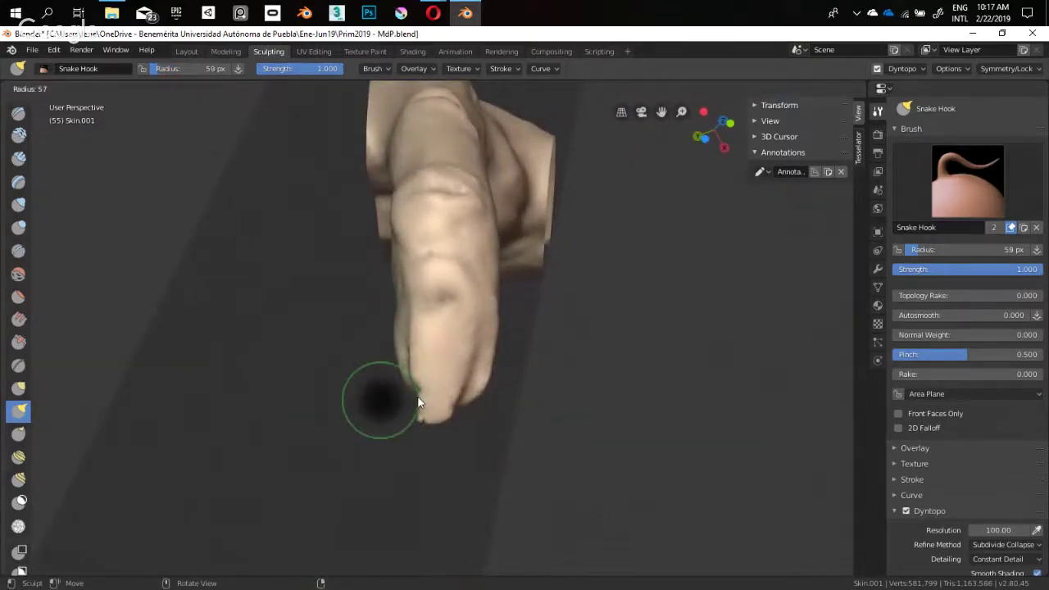
left_click(417, 398)
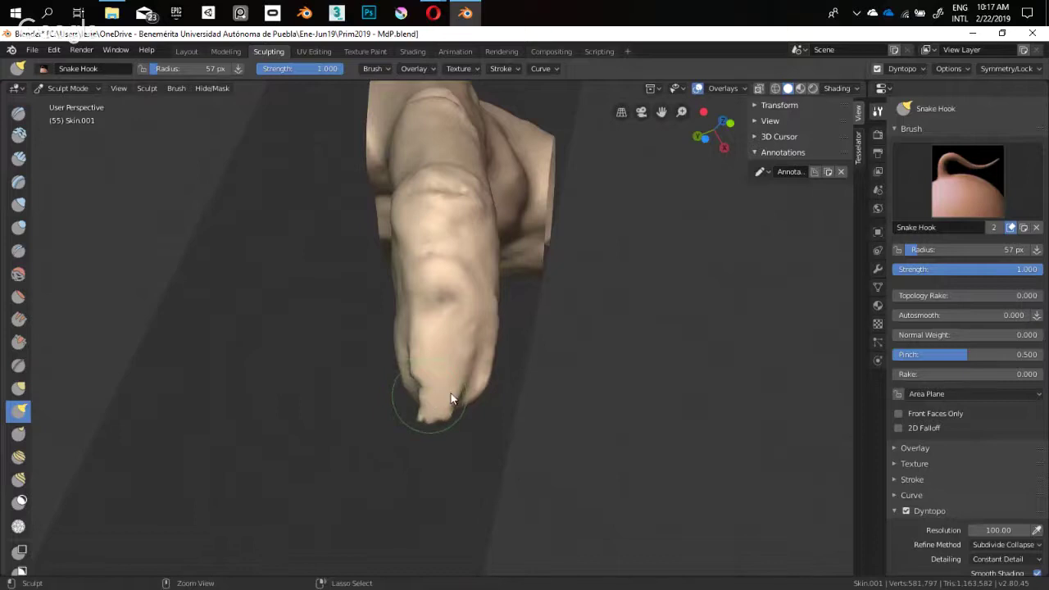
mouse_move(405, 356)
middle_mouse_down()
mouse_move(415, 375)
mouse_move(390, 367)
middle_mouse_up()
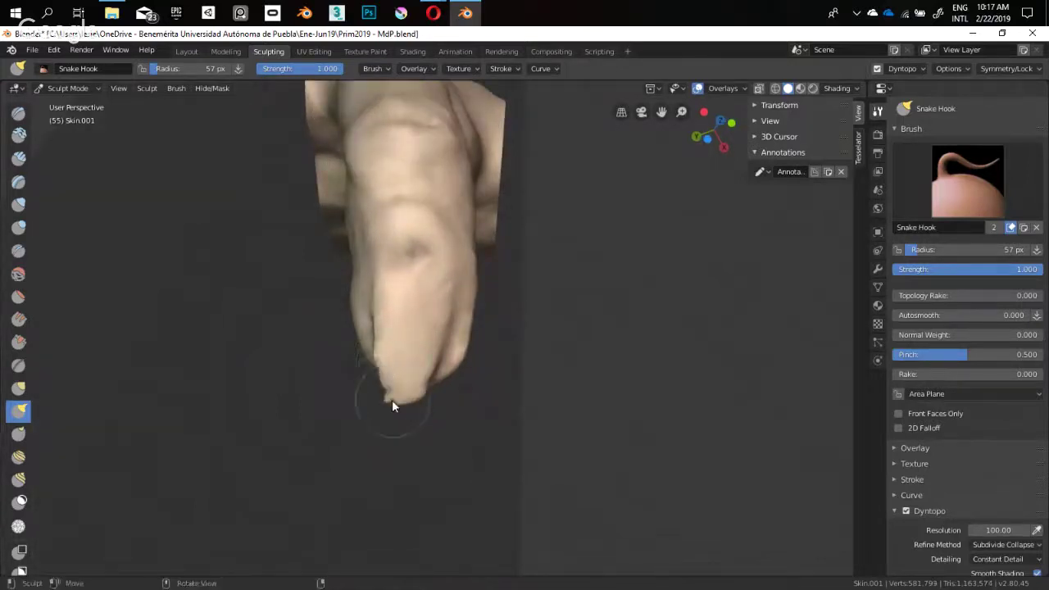
key("f")
left_click(383, 384)
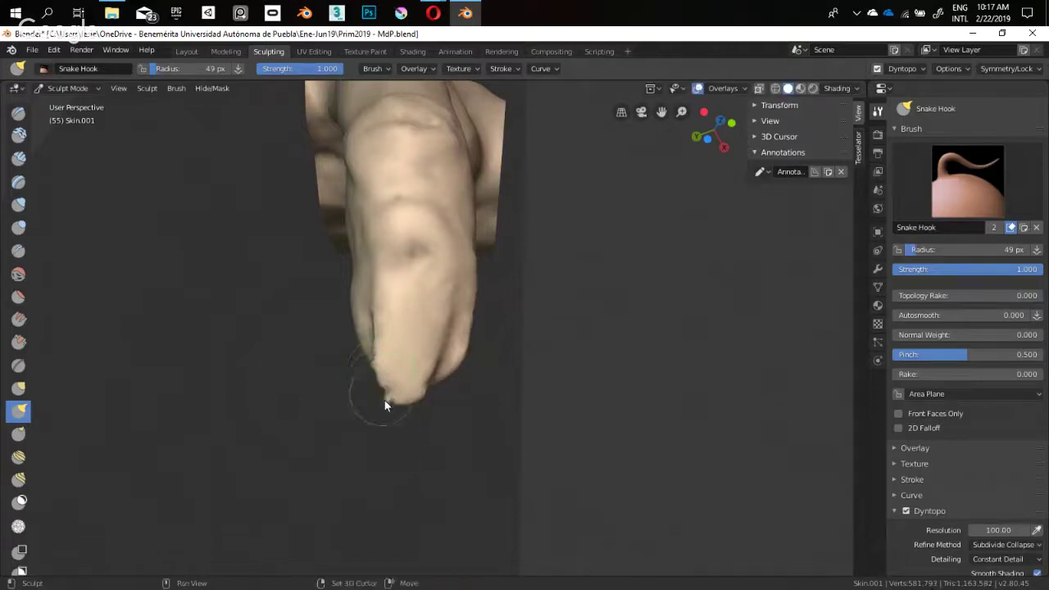
mouse_move(377, 392)
middle_mouse_down()
mouse_move(408, 377)
mouse_move(395, 368)
middle_mouse_up()
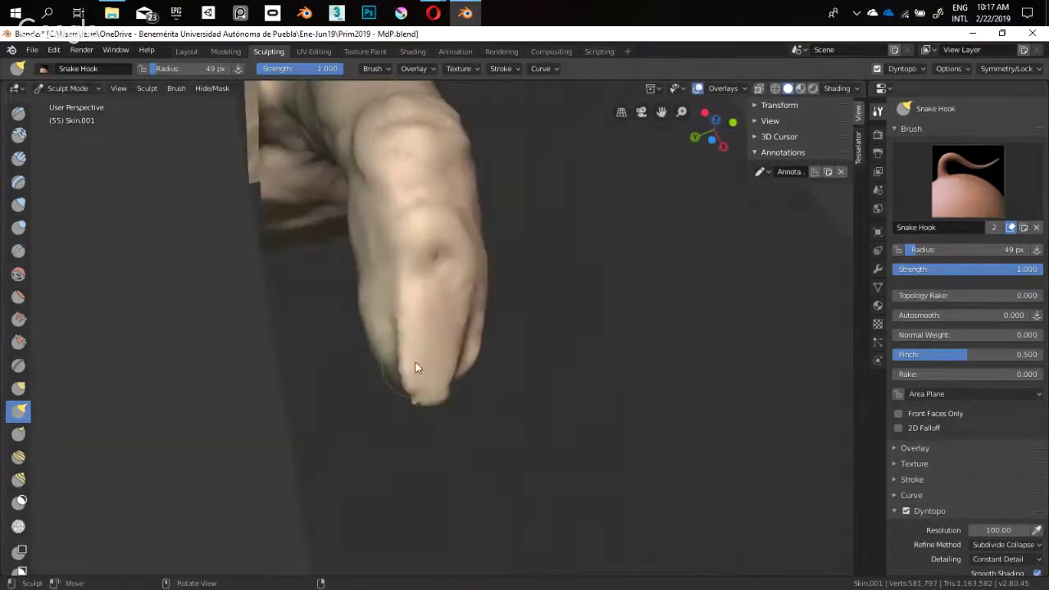
mouse_move(416, 263)
middle_mouse_down()
mouse_move(380, 337)
mouse_move(417, 307)
mouse_move(389, 342)
mouse_move(316, 391)
mouse_move(395, 424)
mouse_move(461, 374)
mouse_move(429, 325)
mouse_move(394, 367)
middle_mouse_up()
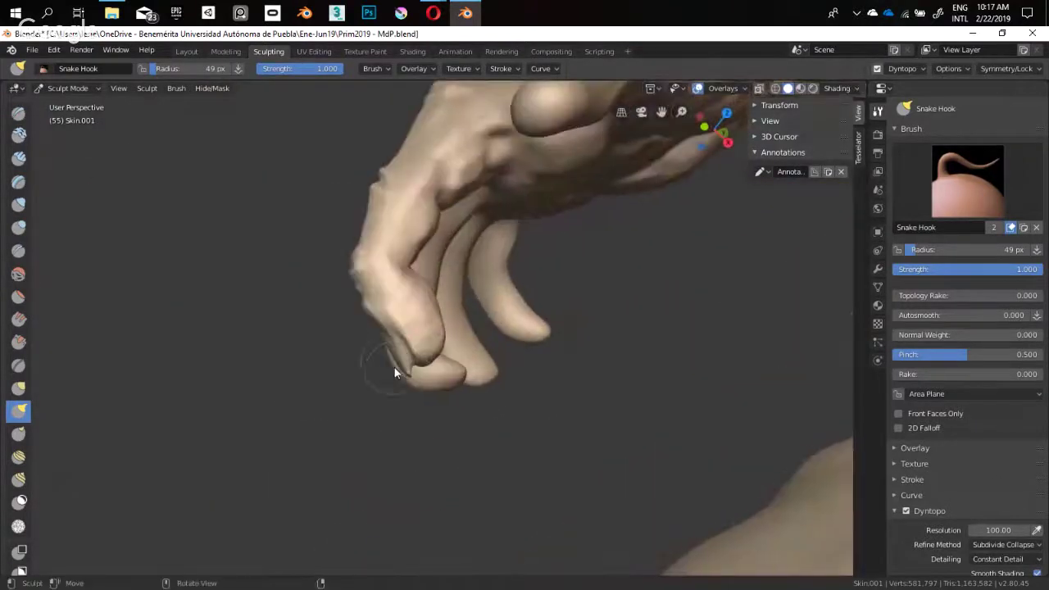
Adjust the nail's profile and side edge with Snake Hook, using radii of 49 px and 60 px
mouse_move(400, 368)
left_mouse_down()
mouse_move(389, 346)
mouse_move(401, 330)
left_mouse_up()
mouse_move(401, 330)
middle_mouse_down()
mouse_move(584, 287)
mouse_move(379, 327)
mouse_move(374, 350)
middle_mouse_up()
key("f")
left_click(421, 347)
left_click_drag(426, 360, 456, 340)
key("f")
left_click(438, 355)
left_click_drag(435, 357, 439, 357)
key("f")
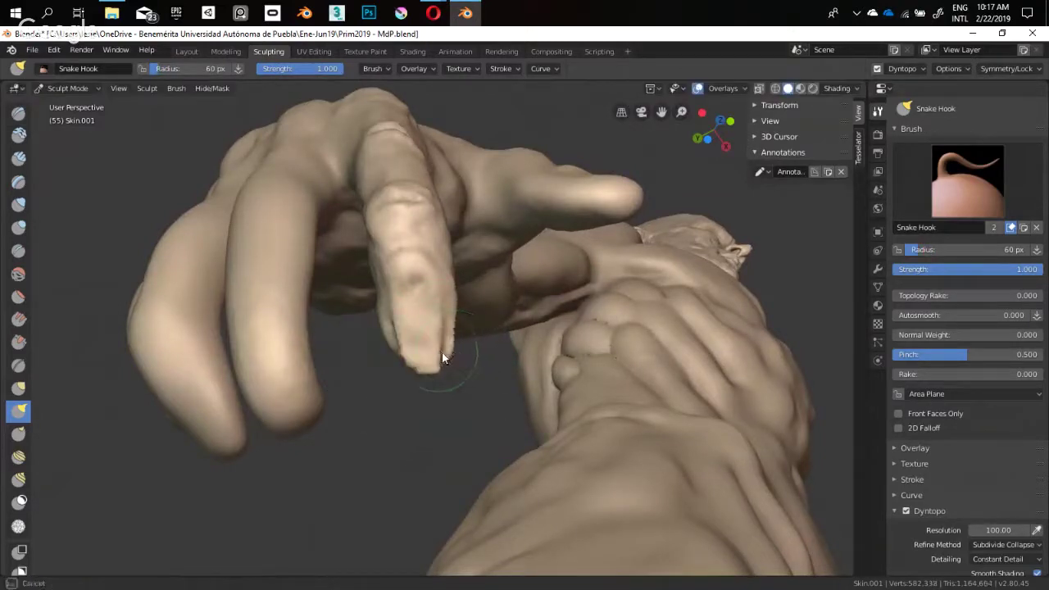
left_click(442, 359)
key("f")
left_click(440, 357)
mouse_move(440, 357)
middle_mouse_down()
mouse_move(355, 368)
mouse_move(407, 353)
middle_mouse_up()
Clip the view to a region around the index finger
key("b")
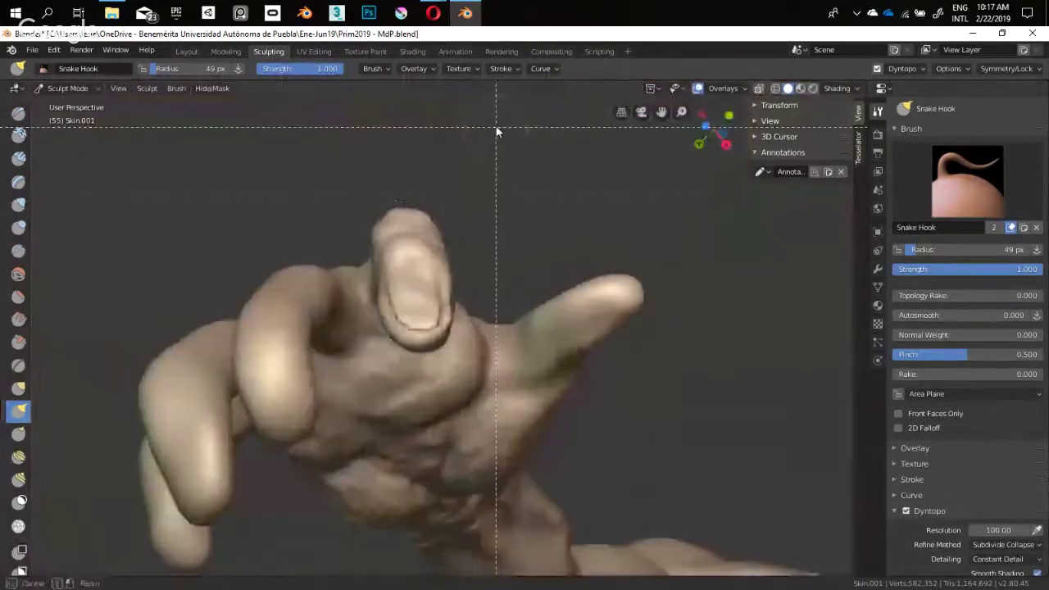
left_click_drag(496, 127, 353, 397)
mouse_move(365, 385)
middle_mouse_down()
mouse_move(479, 366)
mouse_move(439, 280)
mouse_move(368, 328)
mouse_move(446, 311)
mouse_move(449, 300)
mouse_move(427, 309)
mouse_move(483, 341)
mouse_move(351, 399)
mouse_move(464, 289)
mouse_move(493, 353)
mouse_move(399, 309)
mouse_move(398, 352)
middle_mouse_up()
Carve the cuticle line at the base of the index fingernail with Crease at 32 px radius
key("f")
left_click(444, 308)
key("shift+space")
key("1")
key("shift+c")
key("f")
left_click(390, 351)
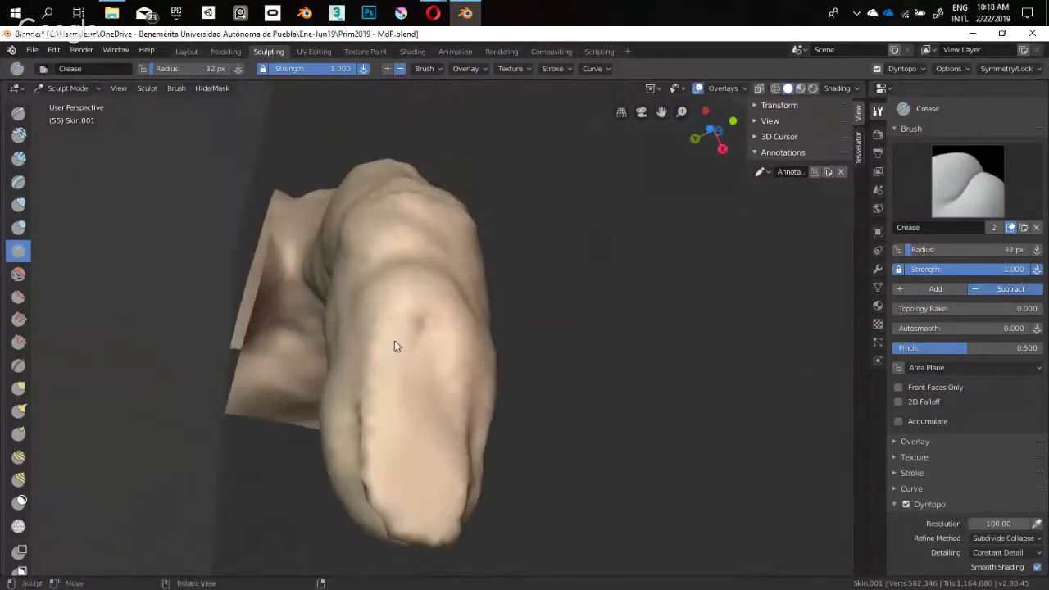
left_click_drag(442, 325, 456, 340)
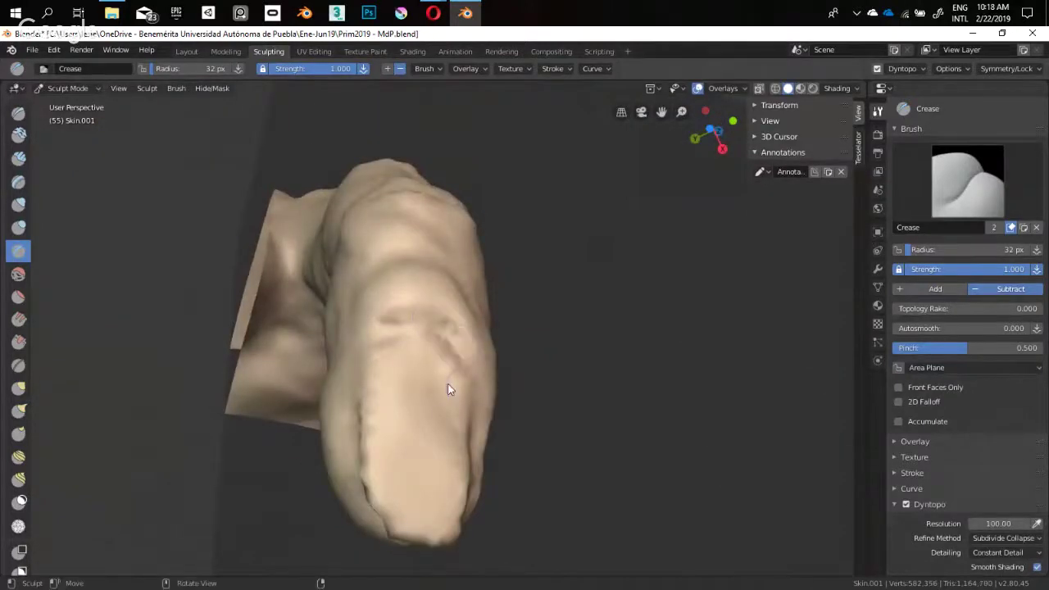
Build up the skin around the nail's base and side with Clay Strips at 50 px radius
middle_click_drag(450, 386, 398, 361)
mouse_move(408, 400)
middle_mouse_down()
mouse_move(347, 367)
mouse_move(314, 385)
mouse_move(396, 395)
mouse_move(398, 334)
mouse_move(466, 326)
mouse_move(427, 337)
middle_mouse_up()
key("c")
key("f")
left_click(388, 343)
key("f")
left_click(427, 336)
left_click_drag(396, 357, 387, 366)
mouse_move(480, 281)
middle_mouse_down()
mouse_move(393, 399)
mouse_move(592, 412)
mouse_move(456, 402)
mouse_move(555, 363)
mouse_move(473, 344)
mouse_move(433, 320)
mouse_move(417, 295)
mouse_move(586, 237)
mouse_move(414, 367)
mouse_move(450, 295)
mouse_move(404, 294)
middle_mouse_up()
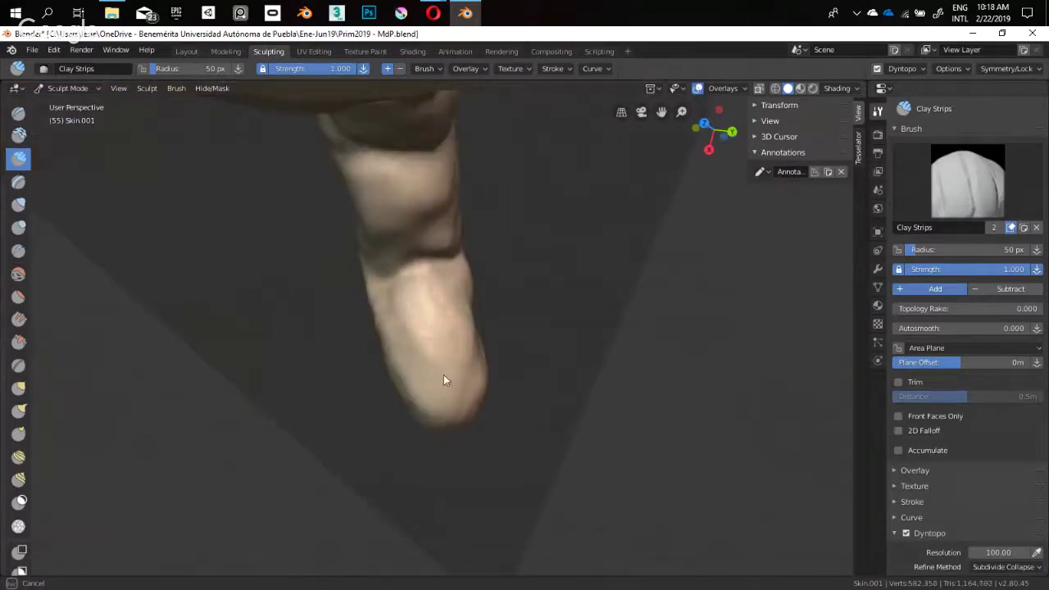
Adjust the contours of the index fingertip and nail walls with Grab, using radii of 94 px and 62 px
mouse_move(443, 380)
middle_mouse_down()
mouse_move(384, 351)
mouse_move(267, 374)
mouse_move(407, 335)
mouse_move(440, 366)
mouse_move(393, 354)
mouse_move(444, 350)
mouse_move(335, 316)
mouse_move(429, 379)
mouse_move(389, 253)
mouse_move(545, 200)
mouse_move(430, 317)
mouse_move(391, 281)
middle_mouse_up()
key("g")
key("f")
left_click(446, 353)
key("f")
left_click(408, 338)
key("f")
left_click(415, 296)
key("f")
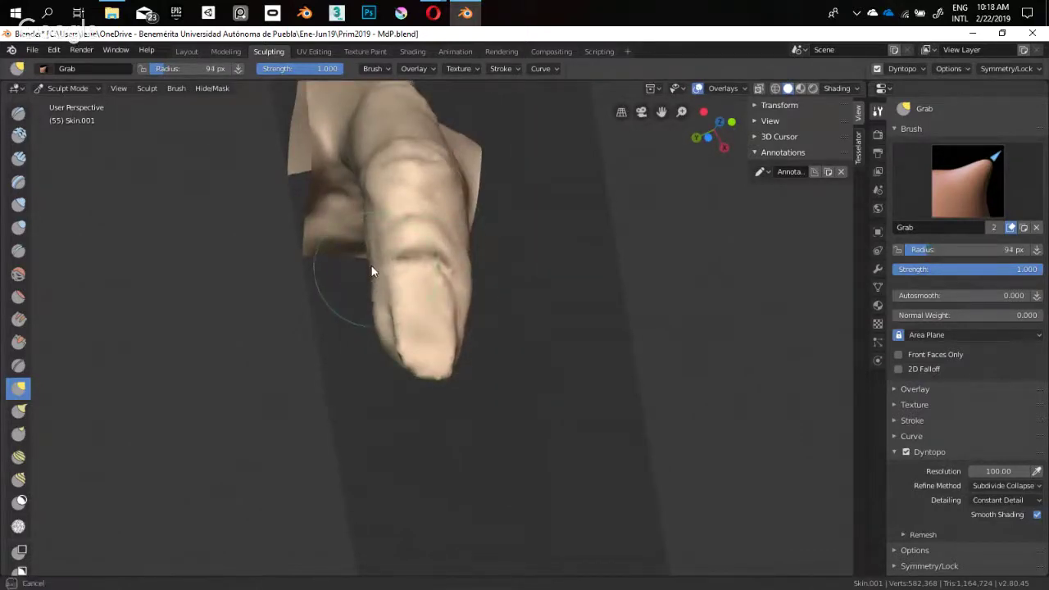
key("bracketleft")
key("bracketleft")
key("bracketleft")
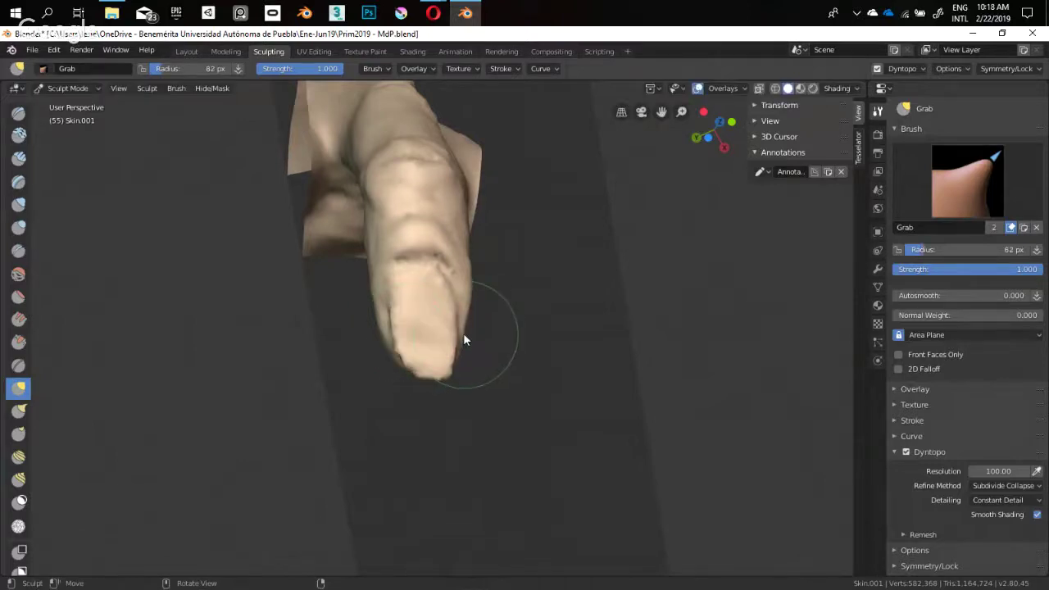
key("bracketright")
key("bracketright")
Sharpen the crease at the corner of the nail's base with Crease at 39 px radius
mouse_move(463, 334)
middle_mouse_down()
mouse_move(380, 333)
mouse_move(400, 329)
mouse_move(407, 309)
middle_mouse_up()
key("shift+c")
scroll(415, 304, "up", 2)
key("f")
left_click(379, 302)
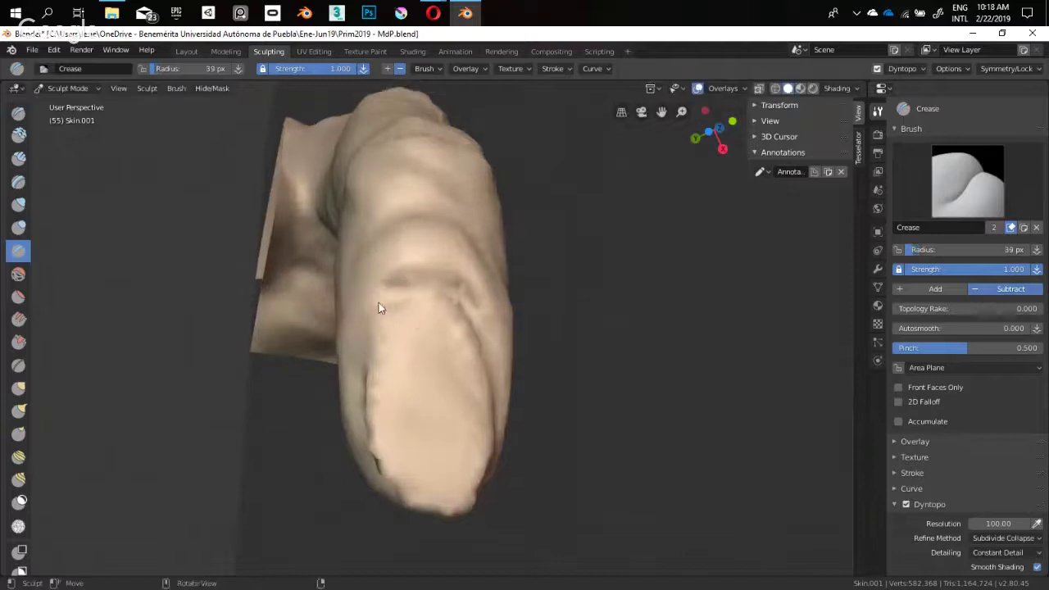
mouse_move(379, 302)
left_mouse_down()
mouse_move(375, 313)
mouse_move(379, 299)
left_mouse_up()
Carve fine skin wrinkles above the index fingernail with Crease at 30 px radius
scroll(369, 389, "down", 4)
middle_click_drag(370, 394, 380, 332)
left_click(380, 326)
left_click_drag(393, 301, 388, 306)
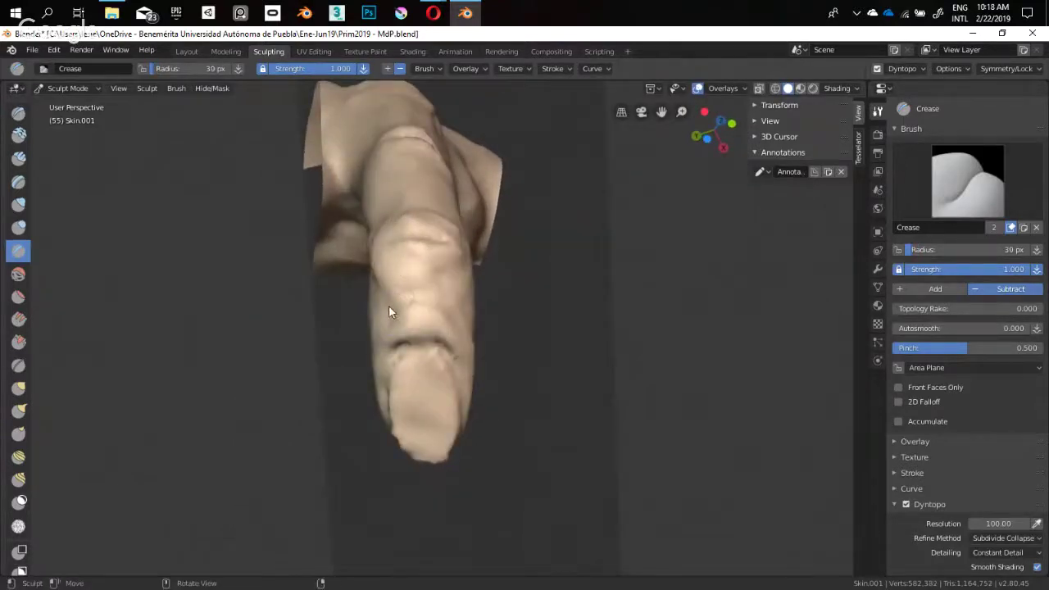
middle_click_drag(443, 319, 432, 327)
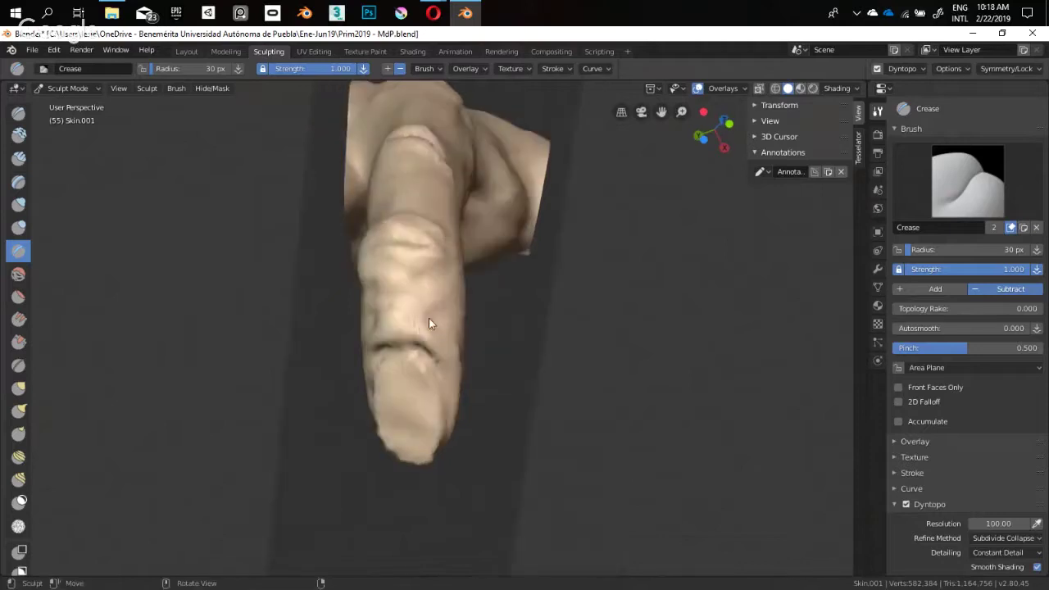
Switch to Clay Strips and clip the view to the right hand and forearm, showing the back of the hand
mouse_move(436, 289)
middle_mouse_down()
mouse_move(409, 267)
mouse_move(300, 386)
mouse_move(376, 315)
mouse_move(374, 271)
mouse_move(447, 350)
mouse_move(481, 462)
mouse_move(380, 363)
mouse_move(505, 387)
mouse_move(383, 349)
mouse_move(426, 417)
mouse_move(435, 315)
mouse_move(420, 285)
mouse_move(427, 359)
mouse_move(531, 355)
mouse_move(389, 517)
mouse_move(473, 175)
mouse_move(367, 284)
mouse_move(473, 352)
mouse_move(503, 331)
mouse_move(528, 349)
mouse_move(495, 269)
mouse_move(485, 277)
middle_mouse_up()
key("shift+space")
key("1")
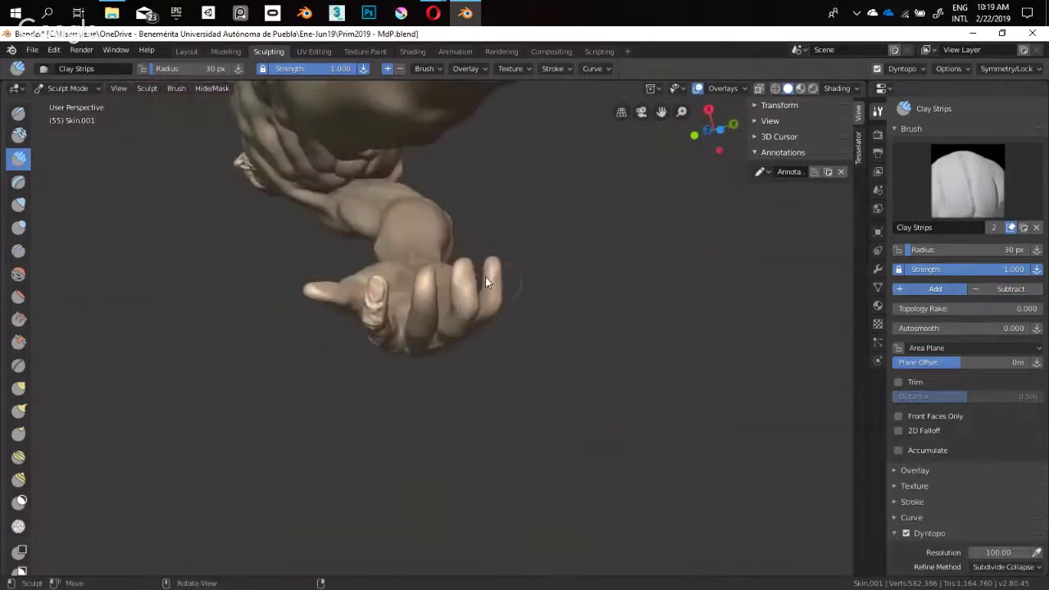
key("b")
left_click_drag(429, 295, 238, 415)
middle_click_drag(353, 388, 321, 261)
scroll(409, 326, "up", 4)
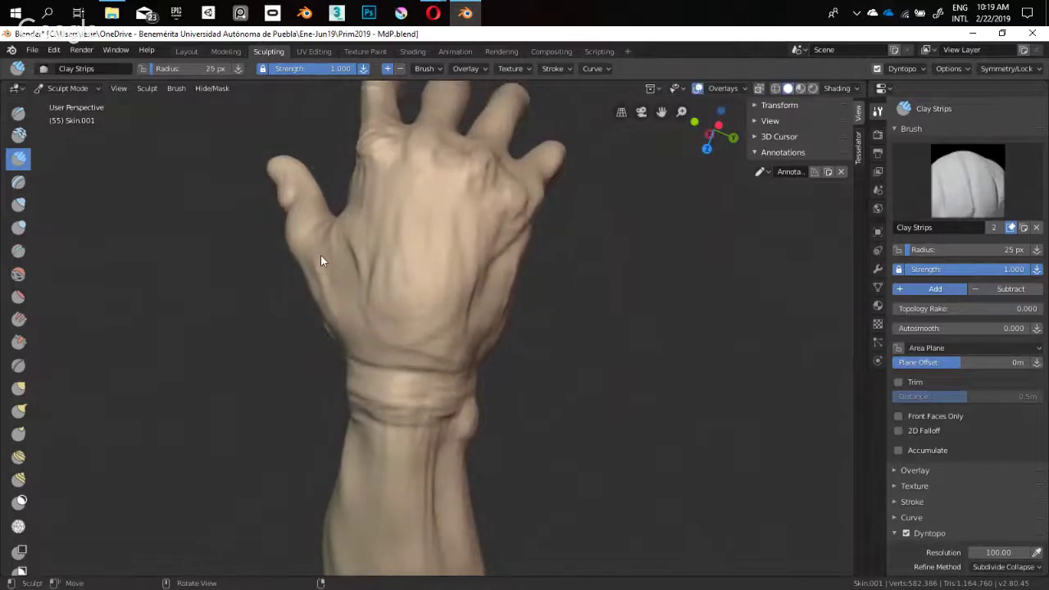
middle_click_drag(351, 320, 334, 309)
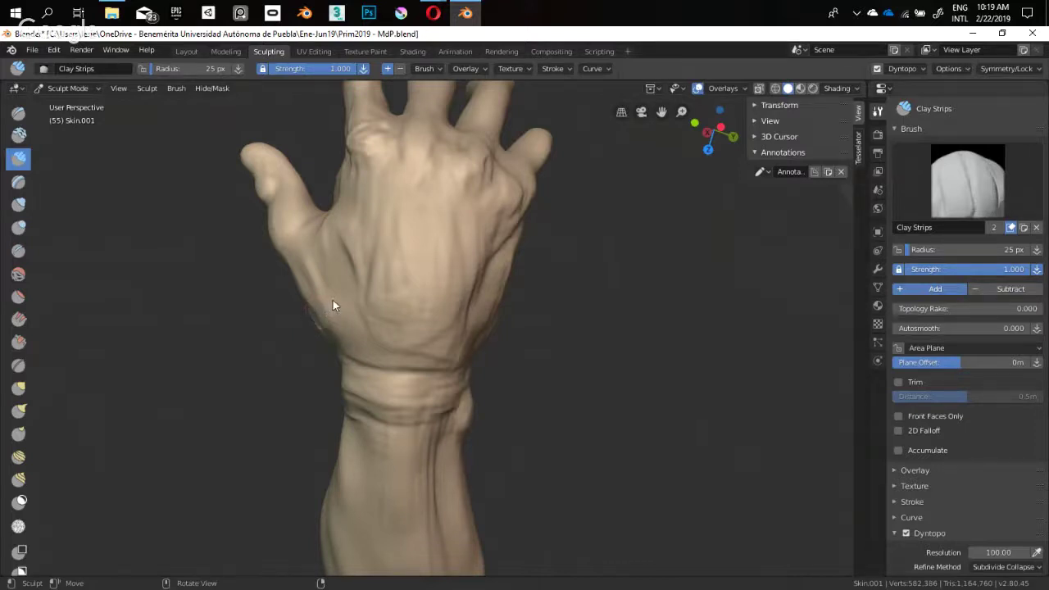
middle_click_drag(351, 276, 335, 309)
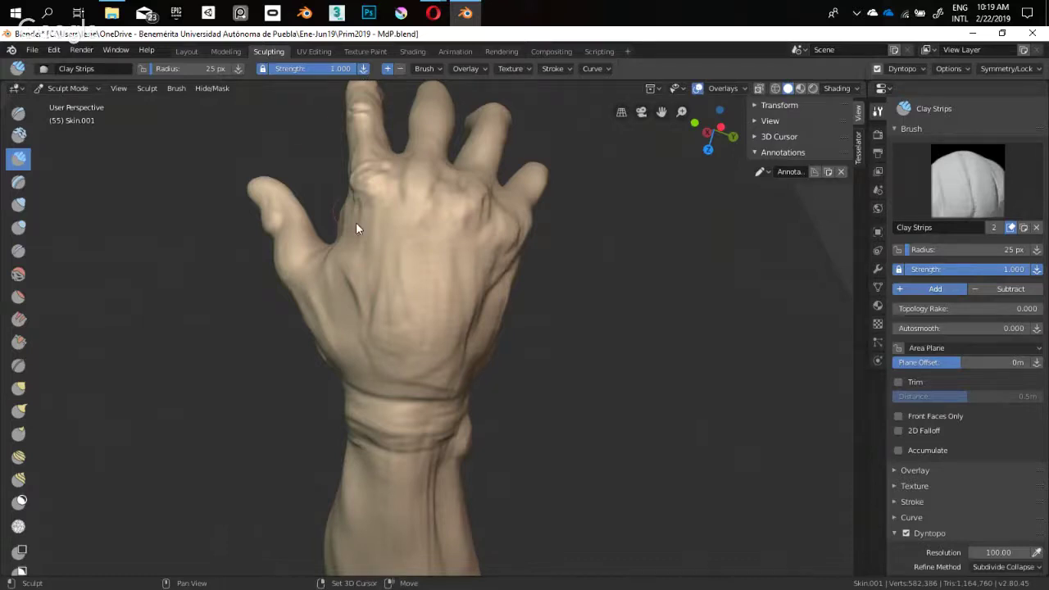
Raise the index finger's tendon across the back of the hand with Clay Strips at 15 px radius
middle_click_drag(356, 222, 359, 228, "shift")
scroll(360, 227, "up", 1)
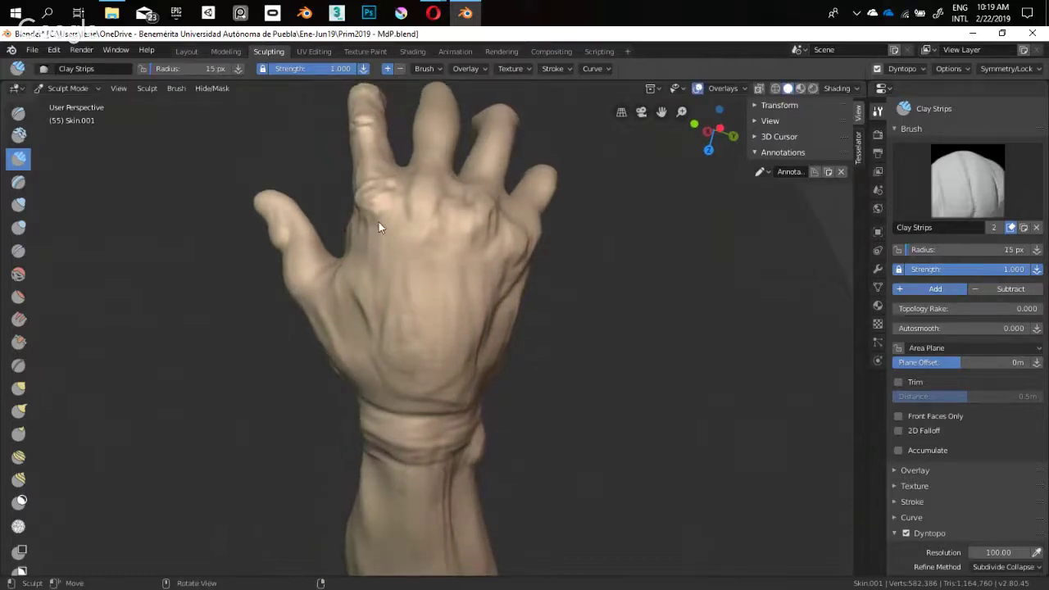
key("f")
left_click_drag(386, 298, 389, 300)
key("f")
left_click(389, 298)
middle_click_drag(385, 278, 381, 265, "shift")
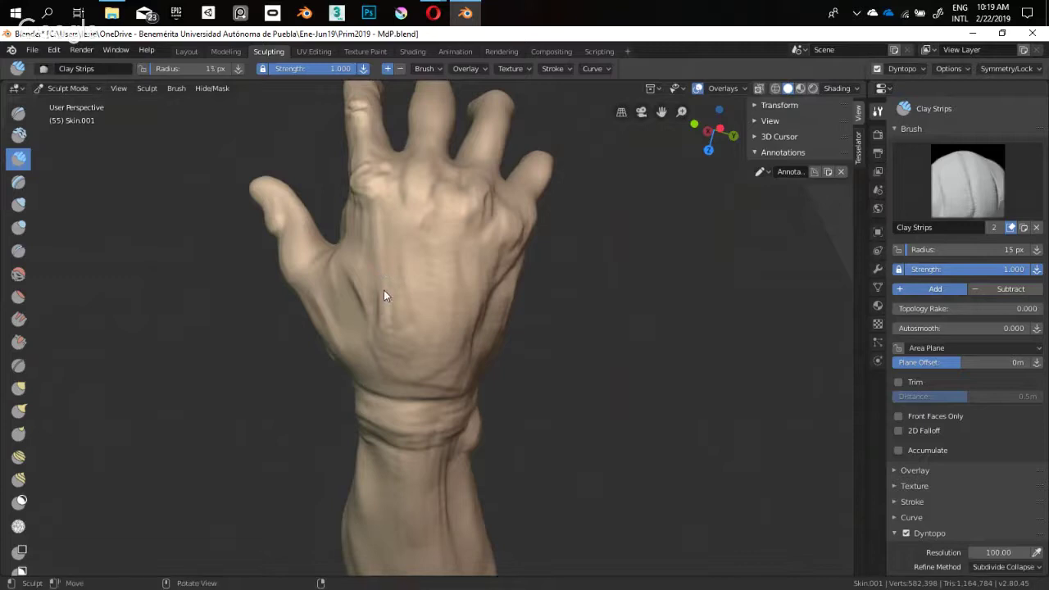
left_click_drag(379, 232, 394, 377)
left_click_drag(385, 265, 394, 319)
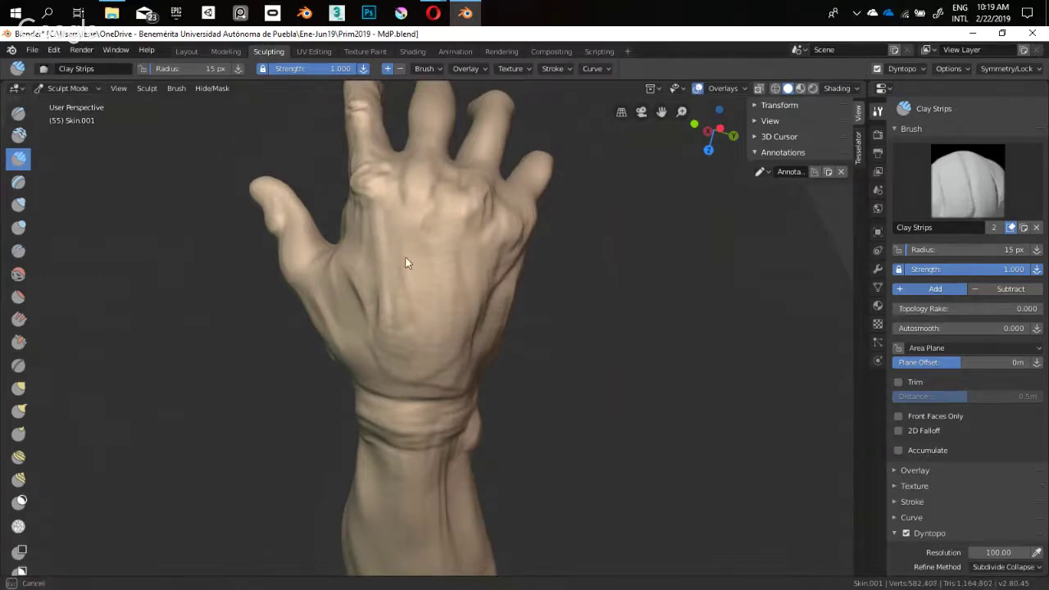
Raise the middle and ring finger tendons on the back of the hand with Clay Strips at 15 px and 18 px
mouse_move(416, 214)
left_mouse_down()
mouse_move(411, 355)
mouse_move(414, 218)
mouse_move(426, 308)
left_mouse_up()
key("shift+f")
left_click(436, 277)
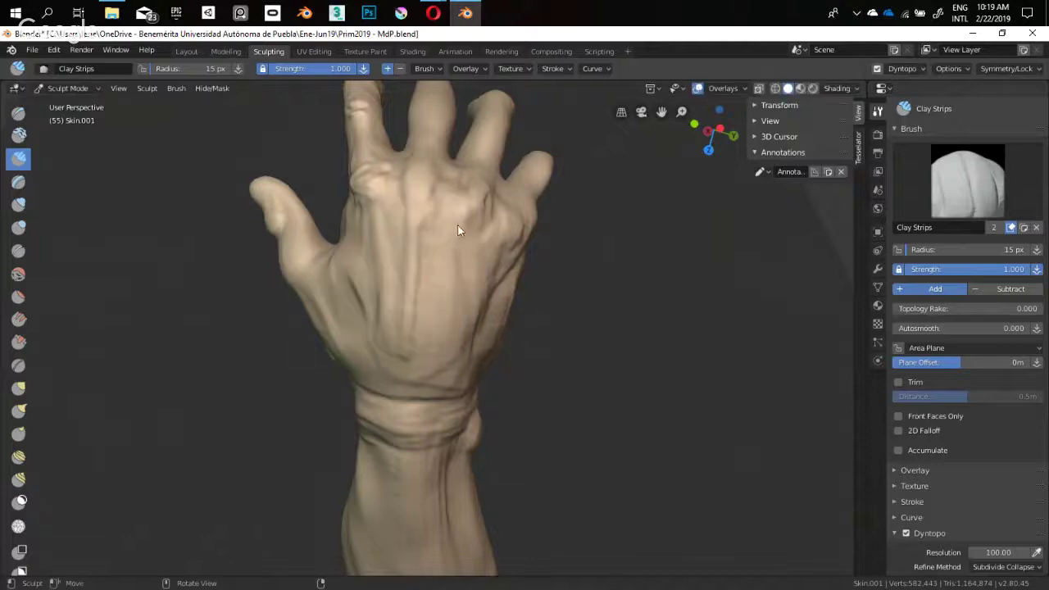
mouse_move(456, 224)
left_mouse_down()
mouse_move(421, 370)
mouse_move(428, 279)
left_mouse_up()
middle_click_drag(434, 262, 419, 261)
key("f")
left_click(439, 256)
mouse_move(444, 250)
left_mouse_down()
mouse_move(418, 378)
mouse_move(431, 322)
left_mouse_up()
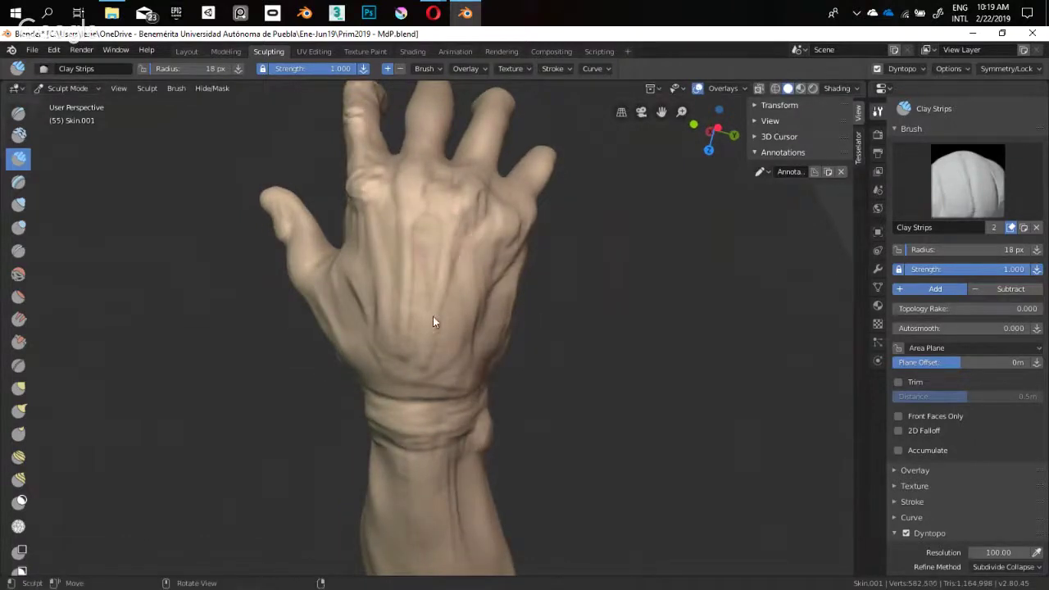
mouse_move(429, 307)
middle_mouse_down()
mouse_move(399, 289)
mouse_move(437, 280)
middle_mouse_up()
Add the tendon running from the outer knuckles toward the wrist with Clay Strips at 24 px radius
mouse_move(479, 248)
left_mouse_down()
mouse_move(449, 333)
mouse_move(481, 255)
mouse_move(451, 290)
left_mouse_up()
middle_click_drag(452, 289, 419, 288)
key("f")
left_click(443, 283)
mouse_move(481, 225)
left_mouse_down()
mouse_move(399, 365)
mouse_move(430, 308)
left_mouse_up()
Reinforce the ring, middle and index finger tendons down to the wrist with Clay Strips at 24 px radius
middle_click_drag(450, 295, 422, 294)
left_click_drag(436, 242, 411, 340)
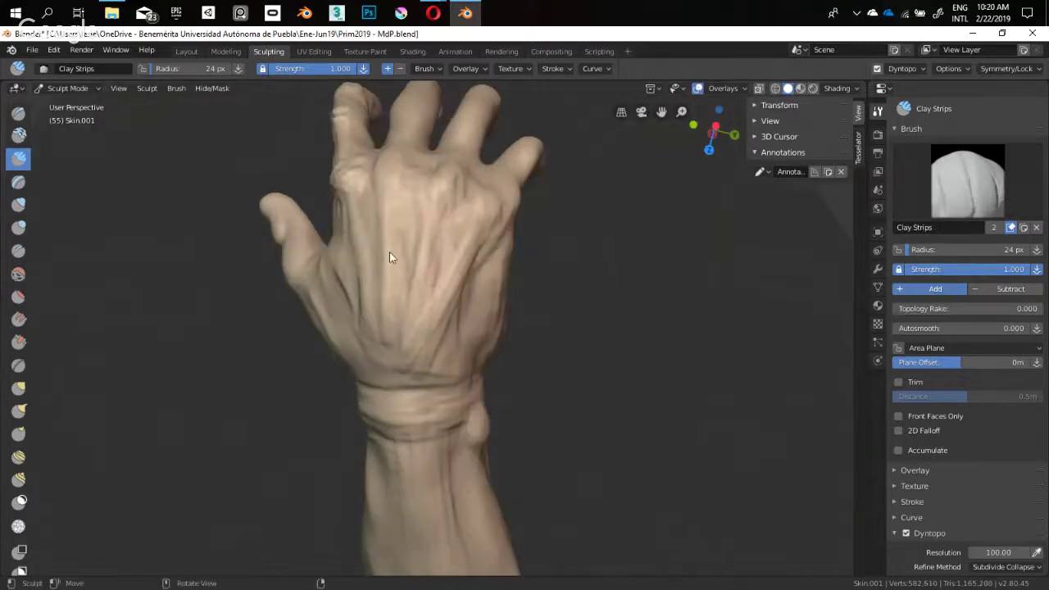
left_click_drag(390, 261, 394, 372)
middle_click_drag(430, 303, 397, 304)
left_click_drag(363, 204, 372, 335)
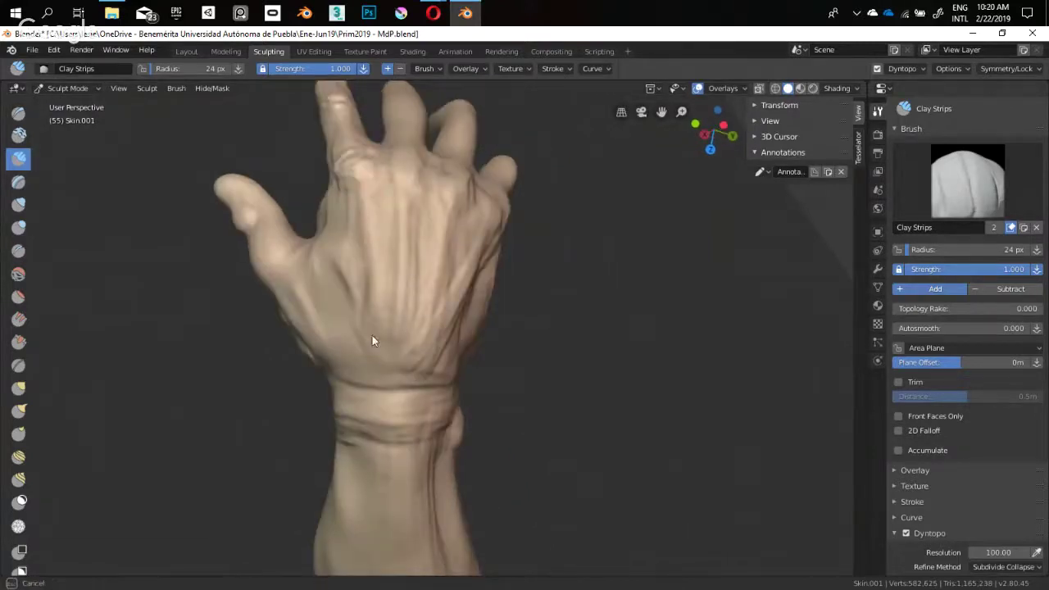
mouse_move(365, 217)
left_mouse_down()
mouse_move(407, 380)
mouse_move(388, 356)
left_mouse_up()
Build up the little finger's tendon on the outer side of the hand with Clay Strips at 19 px and 25 px
mouse_move(388, 356)
middle_mouse_down()
mouse_move(330, 309)
mouse_move(405, 282)
middle_mouse_up()
key("f")
left_click(384, 279)
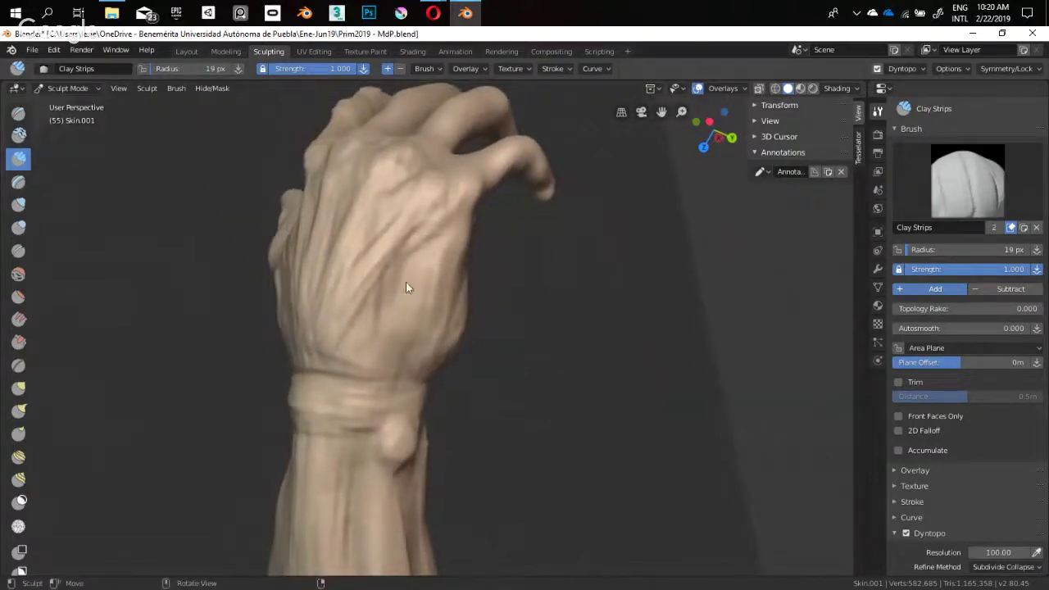
mouse_move(422, 237)
left_mouse_down()
mouse_move(388, 345)
mouse_move(412, 257)
mouse_move(392, 334)
mouse_move(379, 297)
mouse_move(361, 301)
left_mouse_up()
key("f")
left_click(391, 280)
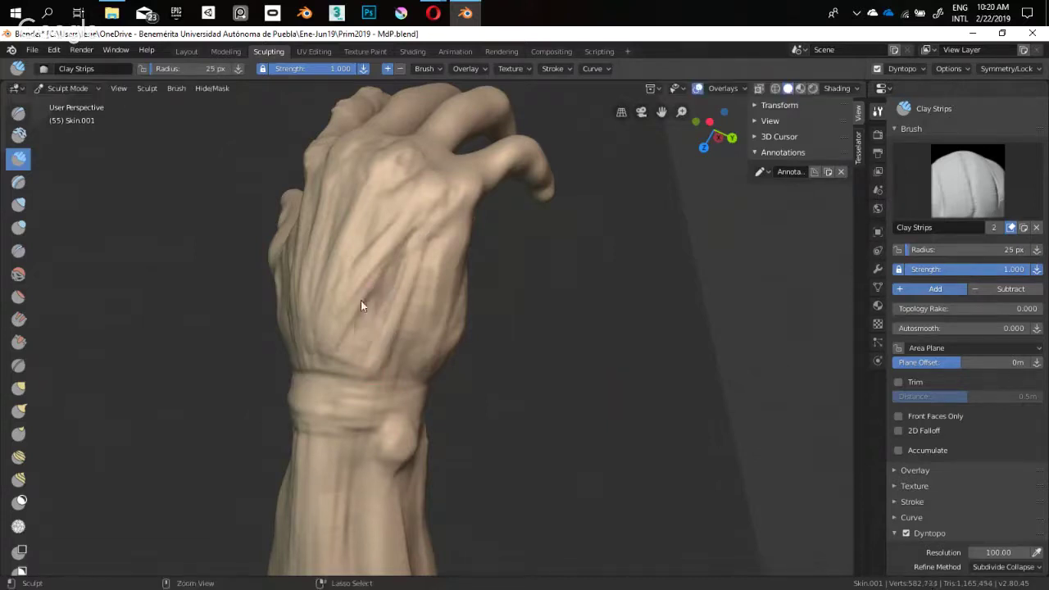
Carve the grooves between the tendons on the back of the hand with subtractive Clay Strips at 14 px radius
mouse_move(389, 325)
middle_mouse_down()
mouse_move(396, 237)
mouse_move(397, 290)
mouse_move(409, 239)
middle_mouse_up()
key("f")
left_click(374, 261)
left_click_drag(409, 240, 398, 286, "ctrl")
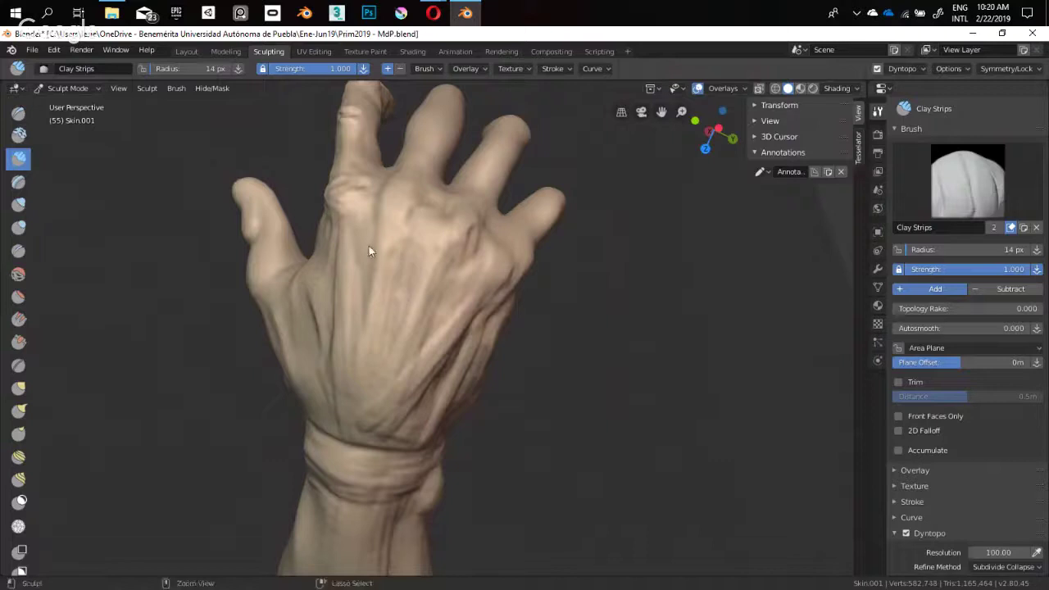
mouse_move(369, 246)
left_mouse_down("ctrl")
mouse_move(361, 260)
mouse_move(391, 240)
mouse_move(407, 298)
mouse_move(404, 232)
mouse_move(366, 386)
left_mouse_up("ctrl")
Adjust the outline of the back of the hand near the wrist with Grab at 93 px and 110 px radius
mouse_move(366, 391)
middle_mouse_down()
mouse_move(368, 326)
mouse_move(252, 283)
mouse_move(374, 313)
mouse_move(328, 321)
mouse_move(349, 314)
middle_mouse_up()
key("g")
key("f")
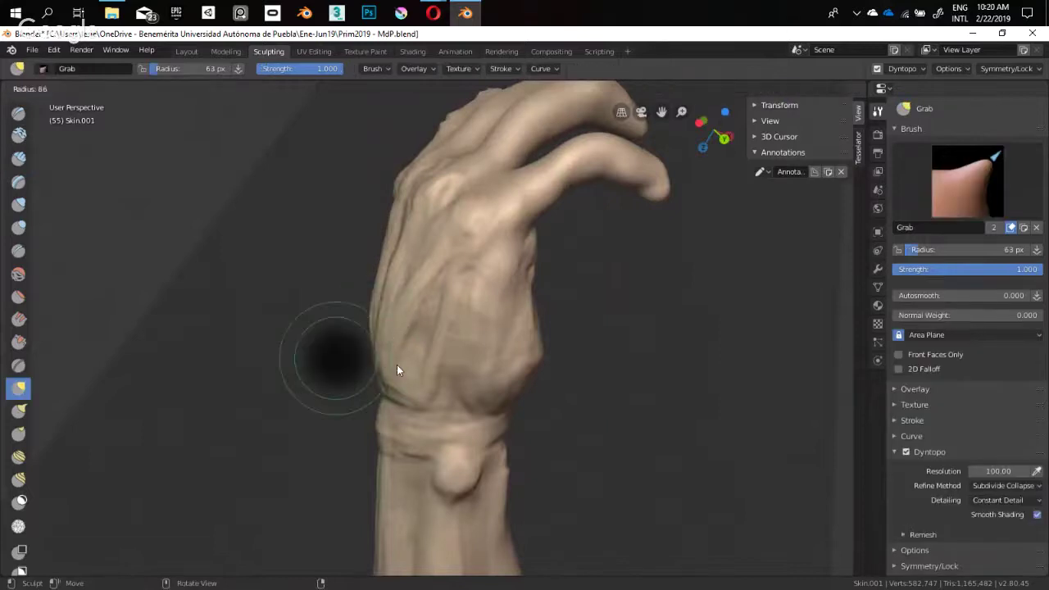
left_click(396, 364)
left_click_drag(380, 395, 375, 391)
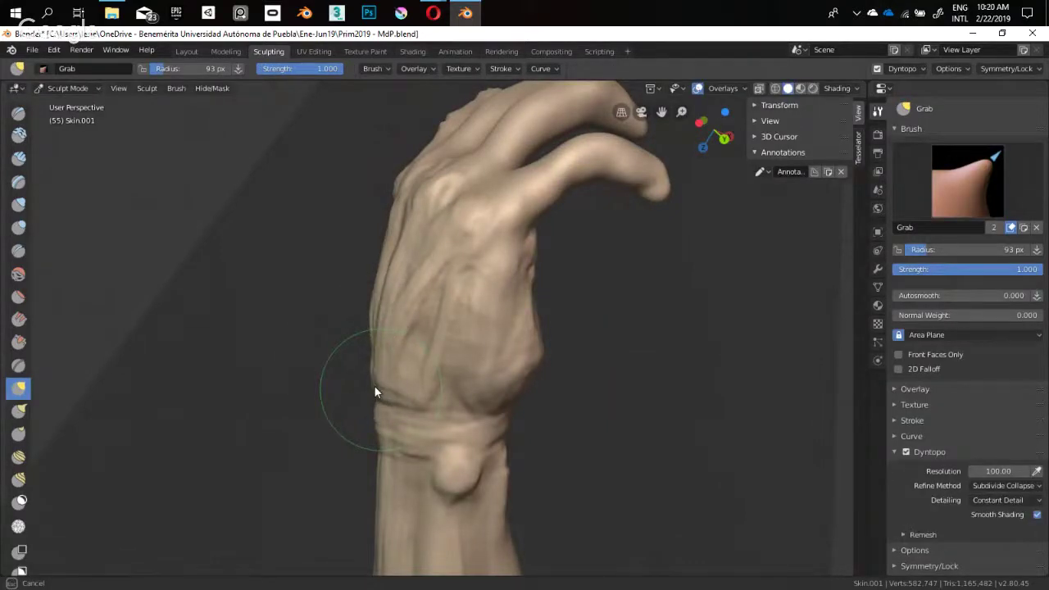
key("f")
left_click(374, 311)
Cut the deep palm crease around the thumb mound with the Crease brush at 29 px radius
mouse_move(396, 318)
middle_mouse_down()
mouse_move(576, 286)
mouse_move(405, 364)
mouse_move(576, 253)
mouse_move(581, 320)
mouse_move(484, 290)
mouse_move(588, 236)
mouse_move(405, 348)
mouse_move(543, 373)
mouse_move(519, 326)
middle_mouse_up()
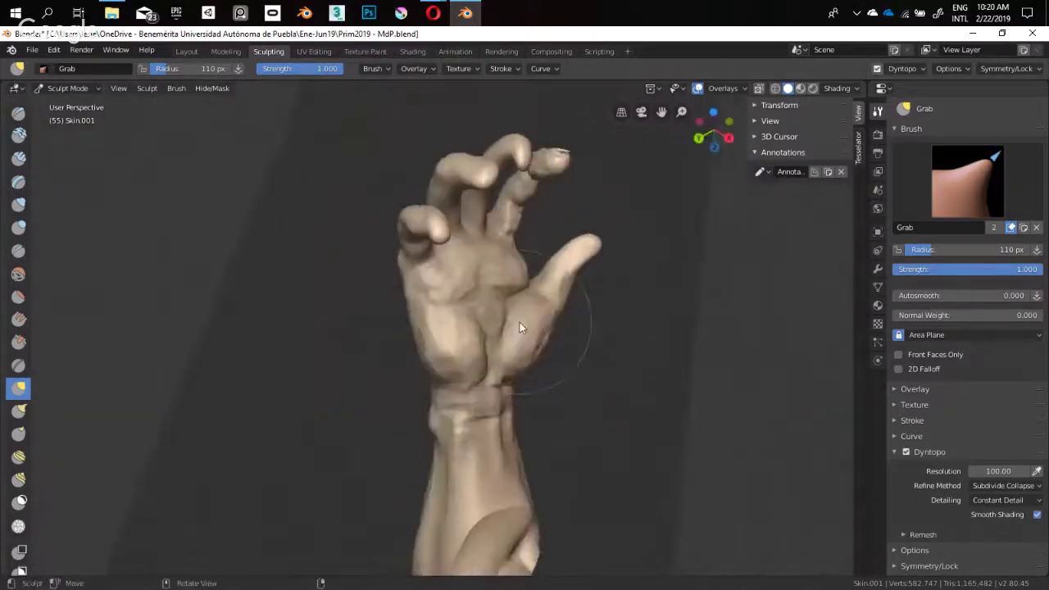
mouse_move(480, 283)
middle_mouse_down()
mouse_move(450, 313)
mouse_move(487, 320)
mouse_move(437, 358)
mouse_move(424, 347)
mouse_move(220, 322)
mouse_move(199, 304)
mouse_move(529, 281)
mouse_move(459, 306)
mouse_move(404, 290)
middle_mouse_up()
key("shift+c")
scroll(402, 299, "up", 3)
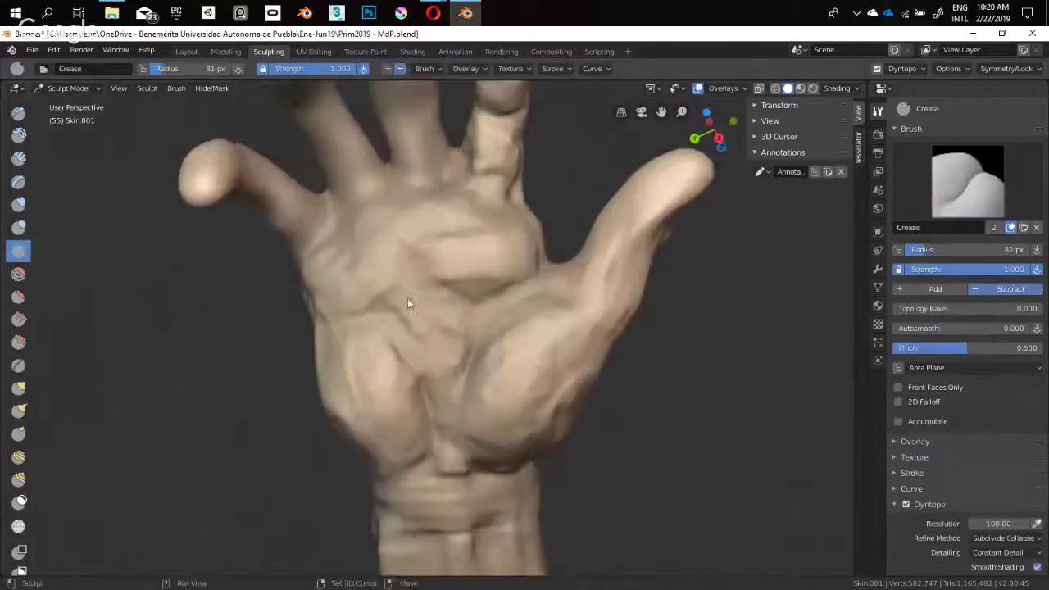
key("f")
left_click(408, 297)
mouse_move(408, 297)
middle_mouse_down("shift")
mouse_move(352, 326)
mouse_move(446, 321)
mouse_move(481, 302)
mouse_move(419, 308)
mouse_move(431, 280)
middle_mouse_up("shift")
key("f")
left_click_drag(365, 328, 358, 453)
middle_click_drag(348, 330, 368, 315, "shift")
left_click_drag(367, 318, 352, 364)
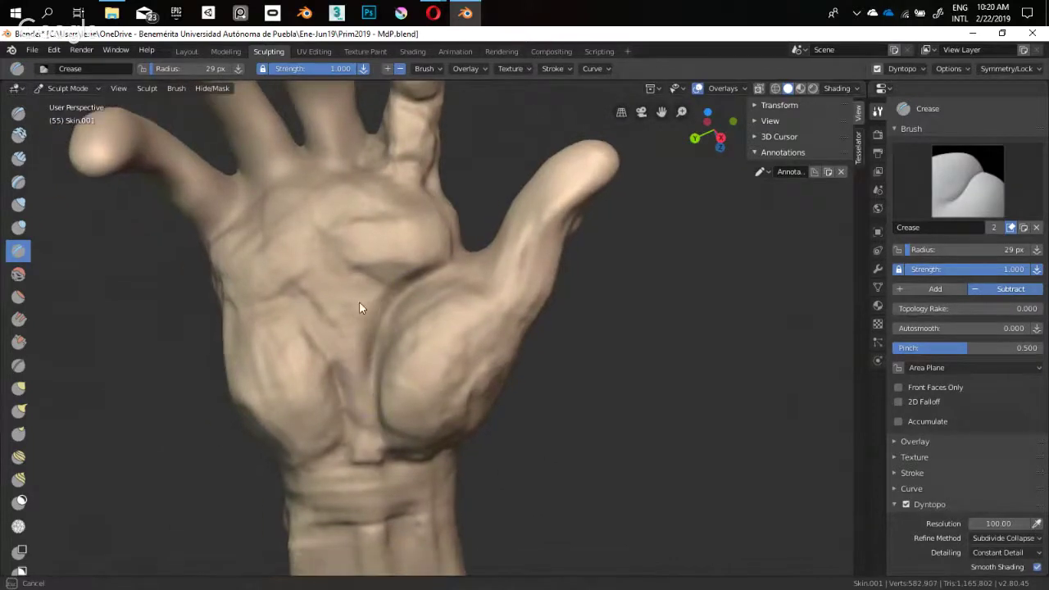
Add the creases across the palm, along the outer heel and below the little finger with Crease at 29 px
mouse_move(385, 308)
middle_mouse_down()
mouse_move(419, 304)
mouse_move(404, 300)
middle_mouse_up()
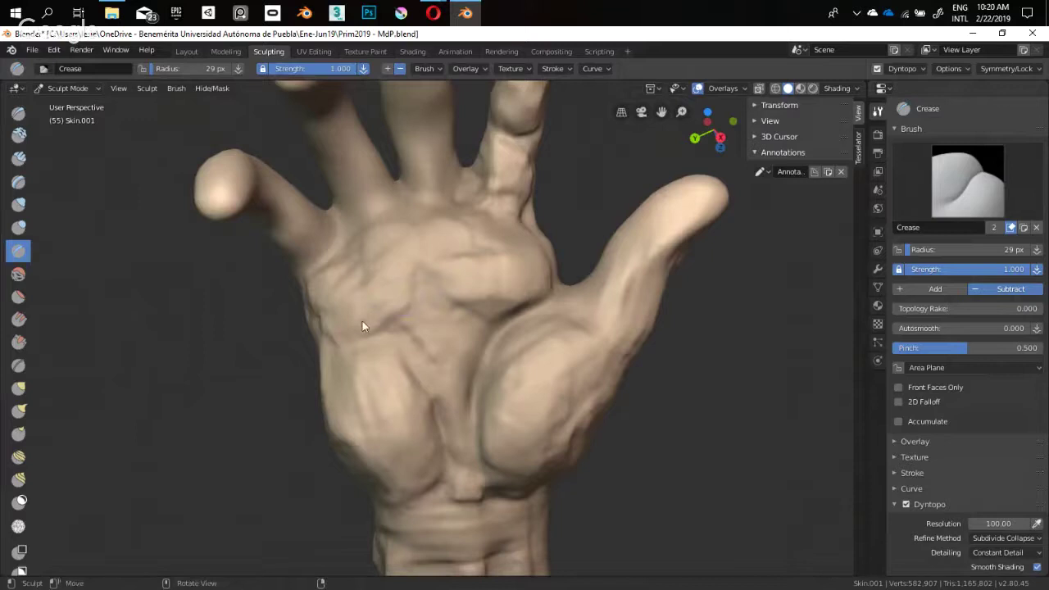
left_click_drag(400, 309, 512, 283)
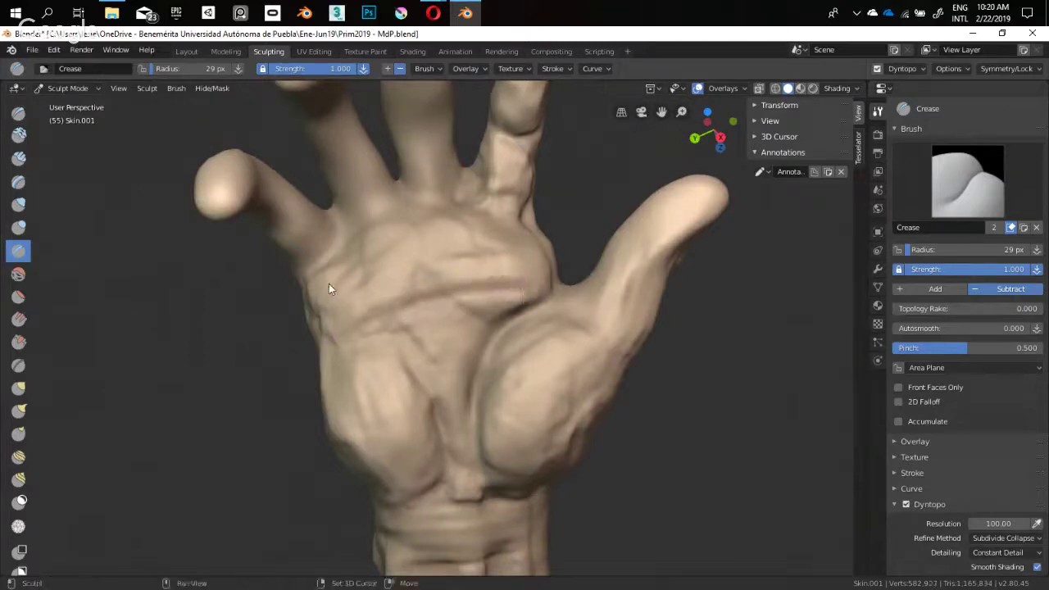
mouse_move(329, 284)
middle_mouse_down()
mouse_move(409, 286)
mouse_move(396, 326)
mouse_move(359, 310)
middle_mouse_up()
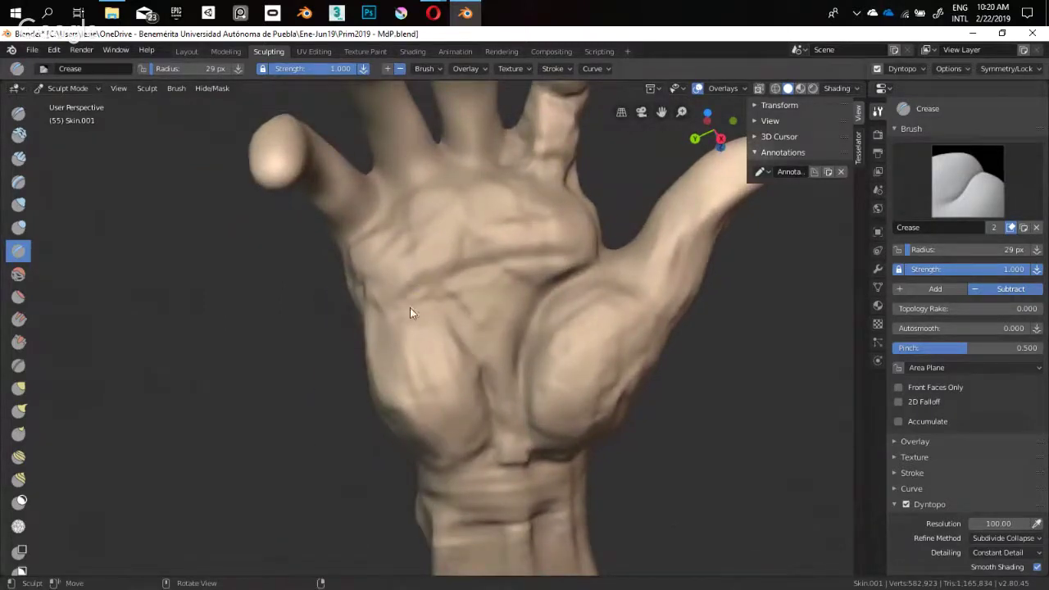
left_click_drag(411, 310, 484, 394)
scroll(370, 332, "down", 3)
mouse_move(370, 332)
middle_mouse_down()
mouse_move(452, 328)
mouse_move(412, 311)
mouse_move(468, 300)
mouse_move(334, 337)
mouse_move(389, 319)
middle_mouse_up()
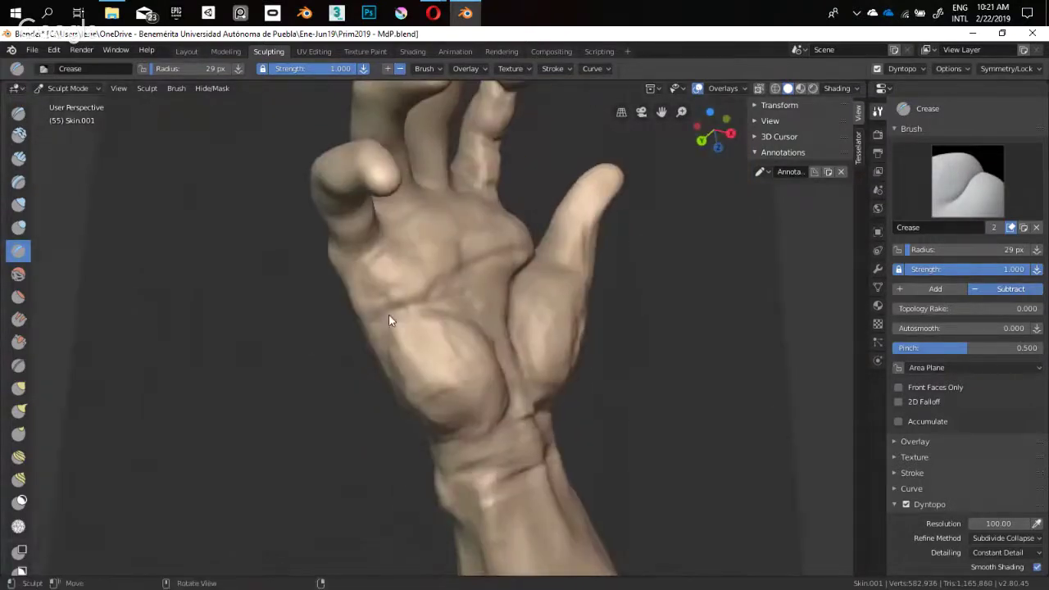
left_click_drag(390, 316, 430, 298)
Build up the outer heel of the palm below the little finger with Clay Strips at 47 px radius
middle_click_drag(378, 319, 433, 326)
key("shift+space")
left_click(401, 271)
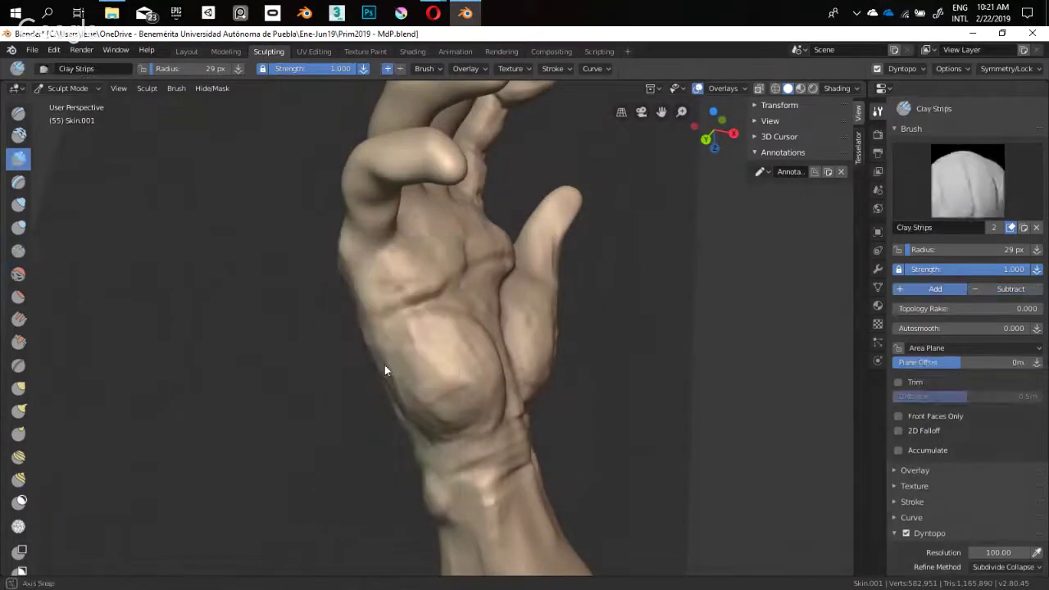
key("f")
middle_click_drag(385, 366, 467, 334)
left_click(393, 356)
scroll(442, 341, "up", 1)
key("f")
left_click(414, 351)
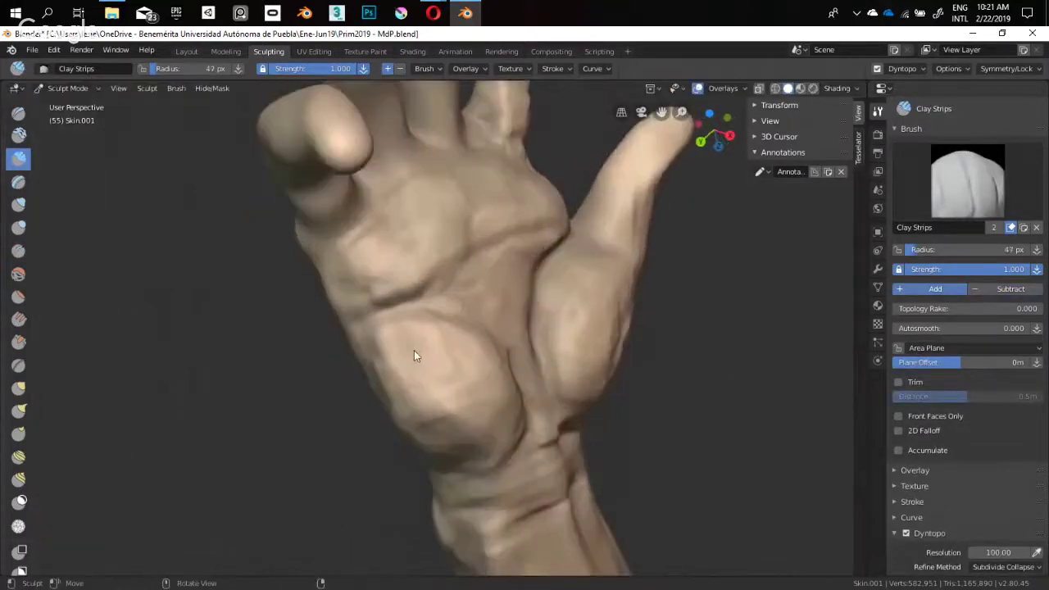
mouse_move(415, 375)
middle_mouse_down()
mouse_move(375, 311)
mouse_move(456, 410)
mouse_move(412, 358)
mouse_move(380, 385)
mouse_move(448, 326)
mouse_move(431, 372)
middle_mouse_up()
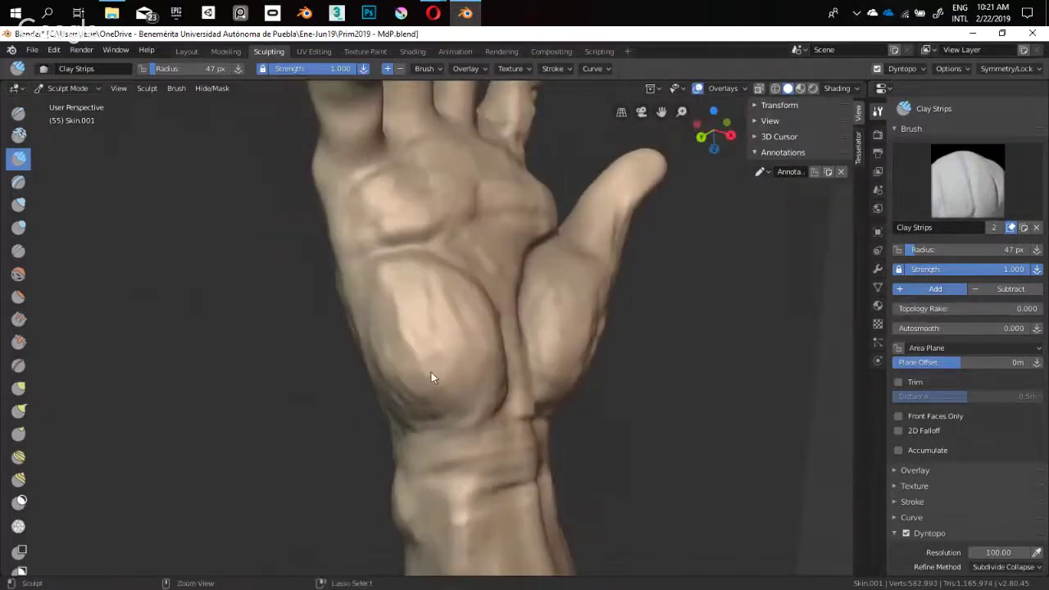
left_click_drag(431, 372, 371, 350, "ctrl")
Refine the volume and edges of the palm's outer heel with additive and subtractive Clay Strips at 50 px radius
mouse_move(371, 350)
middle_mouse_down()
mouse_move(298, 319)
mouse_move(423, 336)
middle_mouse_up()
key("f")
left_click(424, 341)
left_click_drag(422, 347, 410, 392, "ctrl")
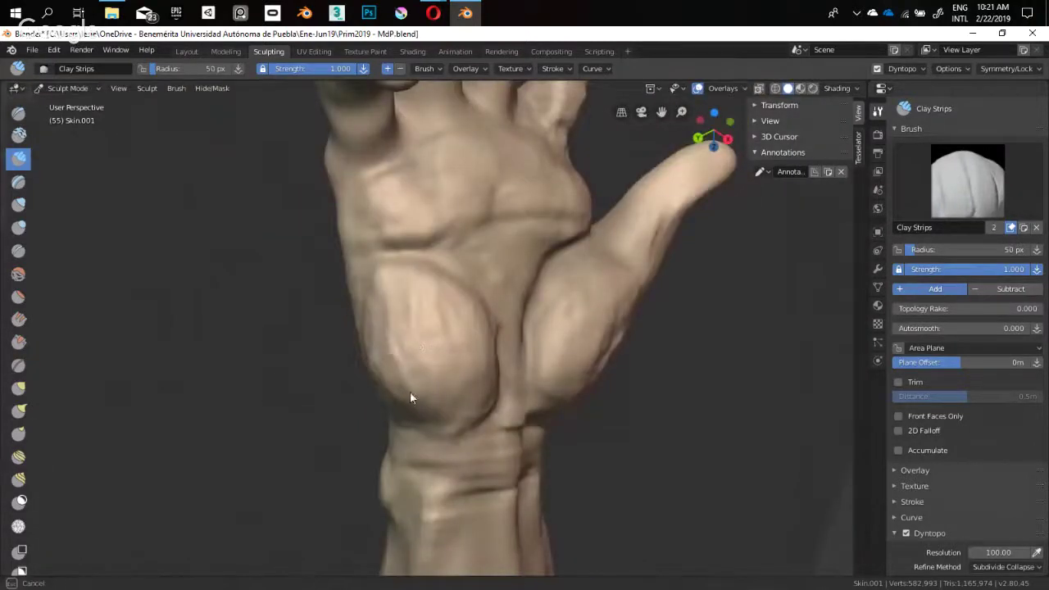
mouse_move(368, 332)
middle_mouse_down()
mouse_move(376, 335)
mouse_move(380, 286)
middle_mouse_up()
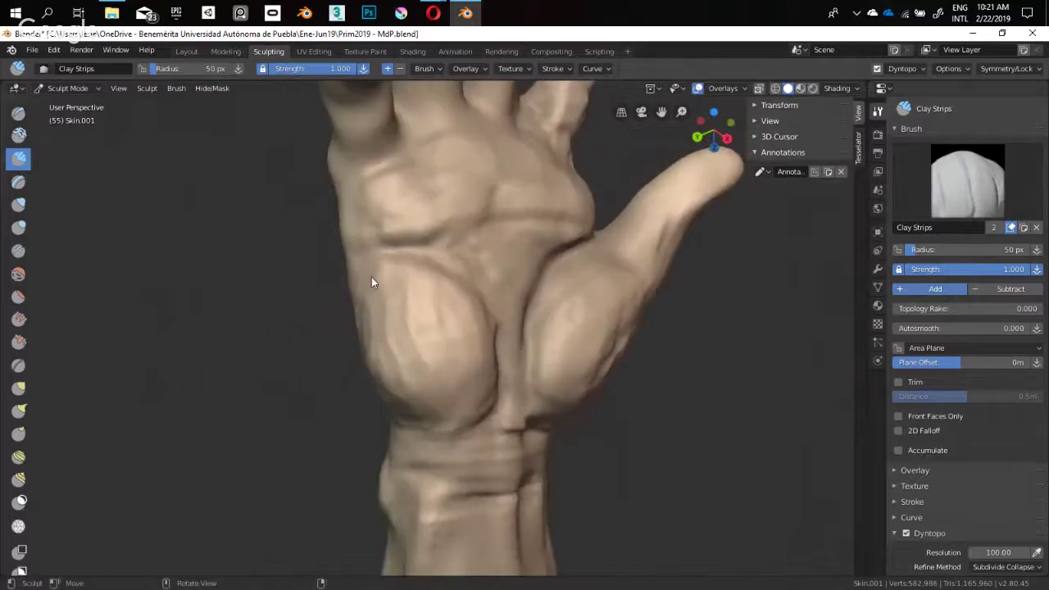
middle_click_drag(398, 388, 440, 374)
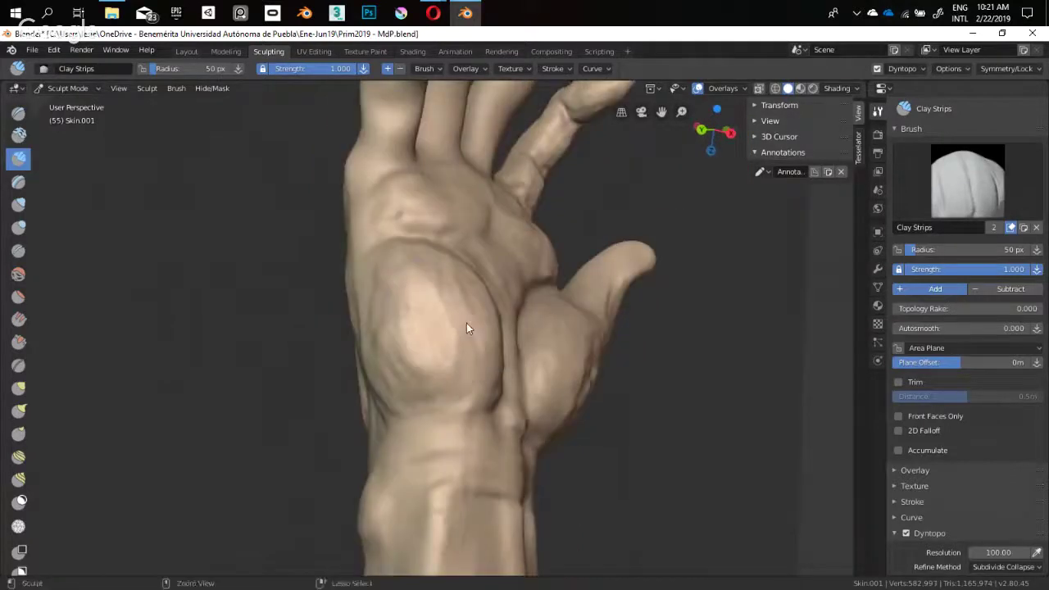
mouse_move(466, 328)
middle_mouse_down()
mouse_move(366, 344)
mouse_move(505, 305)
middle_mouse_up()
left_click_drag(414, 368, 438, 342)
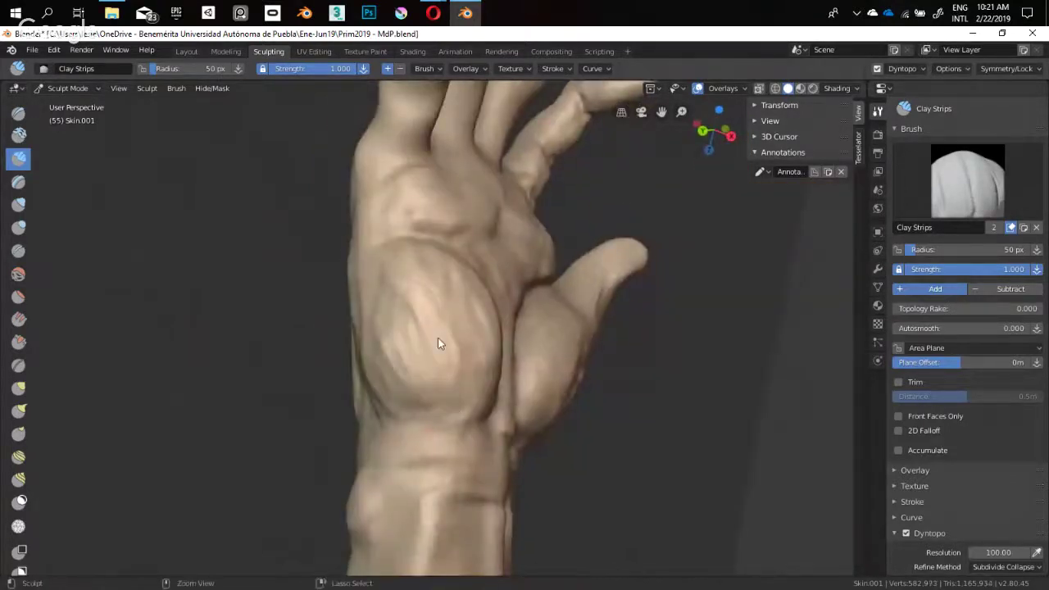
Sharpen the grooves between the tendons and beside the index tendon on the back of the hand with Crease at 36 px
mouse_move(422, 292)
middle_mouse_down()
mouse_move(264, 362)
mouse_move(417, 363)
mouse_move(414, 317)
mouse_move(435, 300)
mouse_move(450, 347)
mouse_move(584, 287)
mouse_move(486, 328)
mouse_move(521, 326)
mouse_move(391, 339)
mouse_move(513, 363)
mouse_move(387, 345)
mouse_move(417, 367)
middle_mouse_up()
mouse_move(401, 328)
middle_mouse_down()
mouse_move(437, 351)
mouse_move(539, 361)
mouse_move(454, 253)
mouse_move(393, 276)
mouse_move(519, 357)
mouse_move(418, 329)
mouse_move(427, 357)
mouse_move(463, 329)
middle_mouse_up()
key("shift+c")
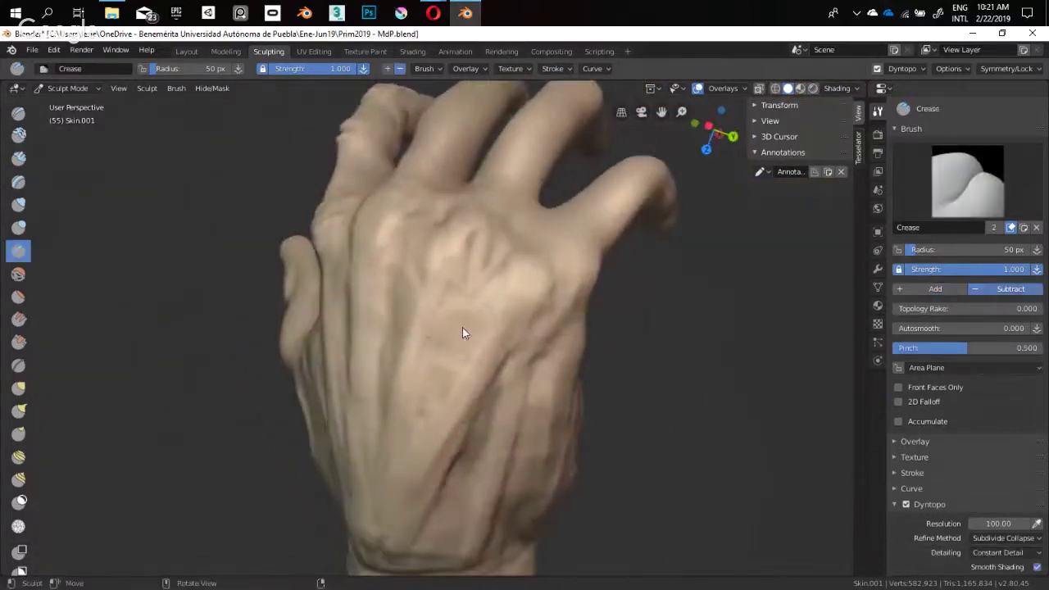
key("f")
left_click(456, 328)
left_click_drag(472, 303, 428, 368)
mouse_move(428, 369)
middle_mouse_down()
mouse_move(470, 327)
mouse_move(504, 257)
middle_mouse_up()
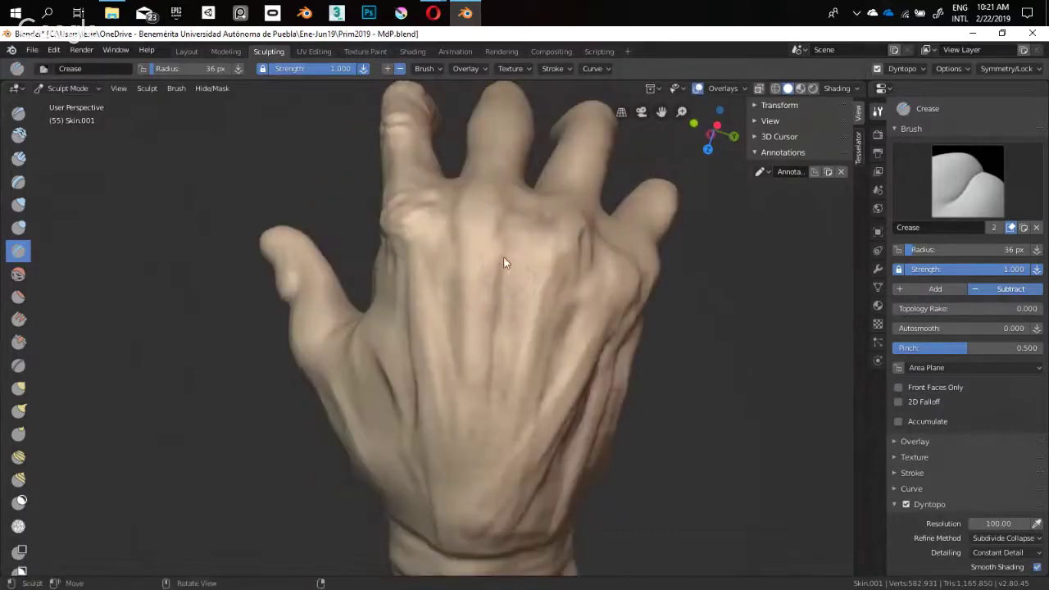
mouse_move(443, 326)
middle_mouse_down()
mouse_move(478, 320)
mouse_move(366, 299)
mouse_move(464, 309)
mouse_move(403, 270)
middle_mouse_up()
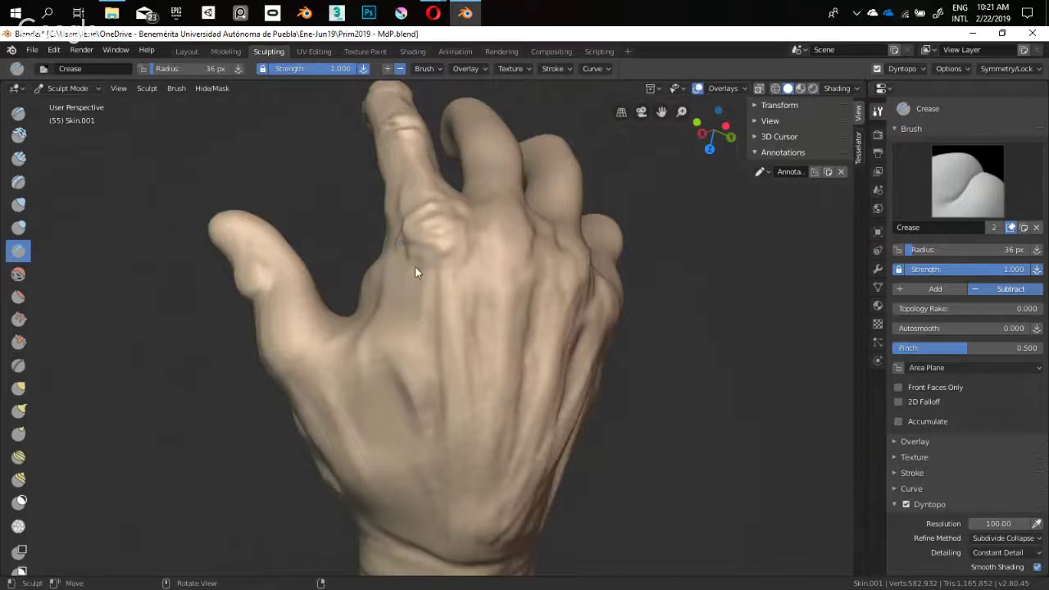
left_click_drag(416, 272, 430, 367)
mouse_move(432, 361)
middle_mouse_down("shift")
mouse_move(435, 301)
mouse_move(412, 293)
mouse_move(426, 322)
middle_mouse_up("shift")
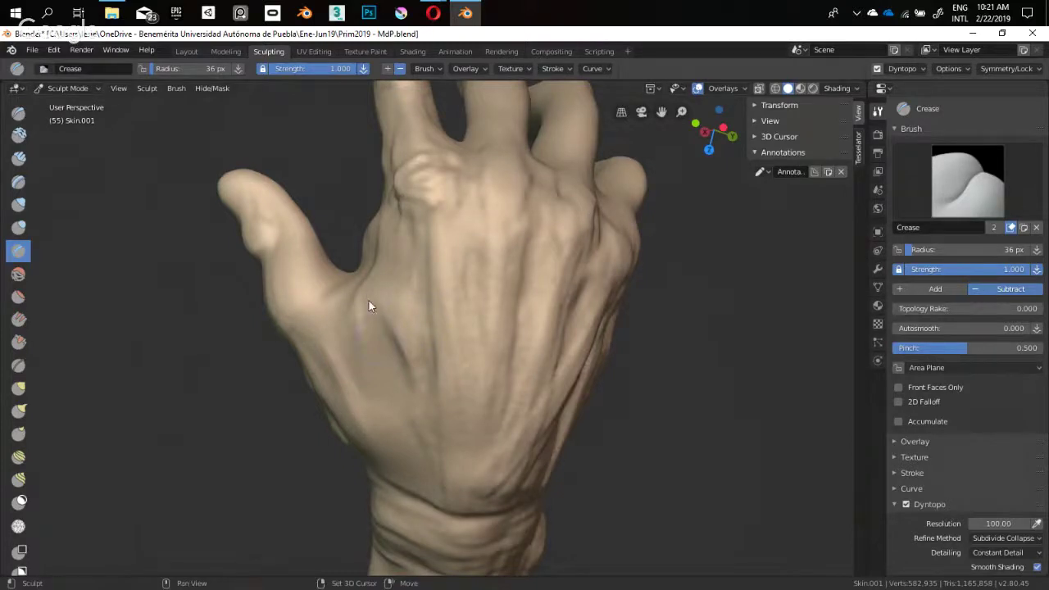
Build up the index finger's tendon below its knuckle with Clay Strips at 28 px and 23 px radius
mouse_move(370, 304)
middle_mouse_down()
mouse_move(405, 351)
mouse_move(433, 298)
mouse_move(411, 359)
mouse_move(429, 339)
middle_mouse_up()
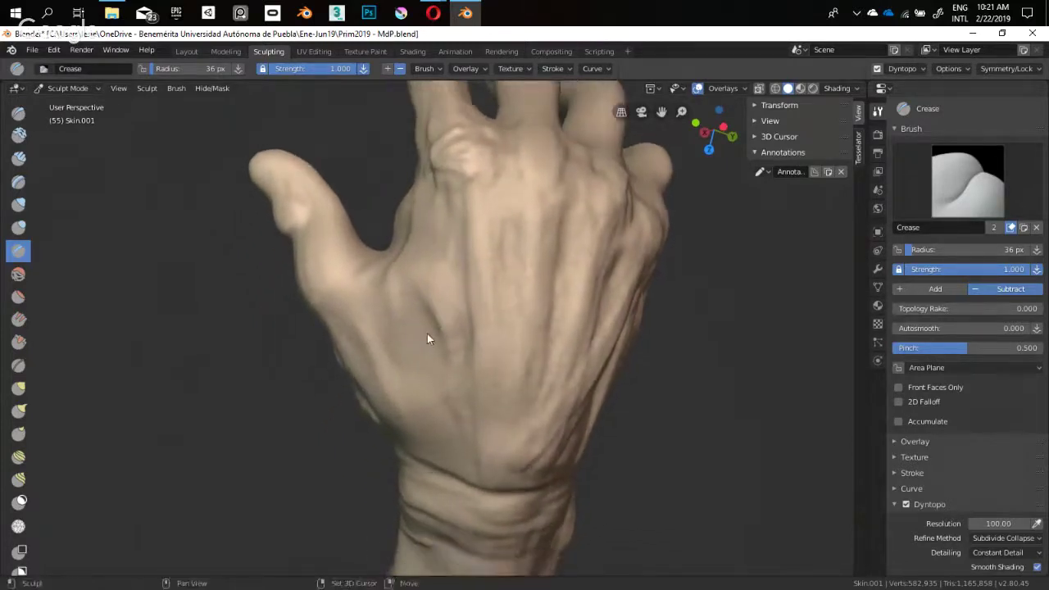
key("shift+space")
left_click(428, 364)
key("shift+space")
key("1")
mouse_move(437, 375)
middle_mouse_down()
mouse_move(447, 340)
mouse_move(441, 366)
mouse_move(438, 331)
mouse_move(436, 388)
mouse_move(459, 265)
middle_mouse_up()
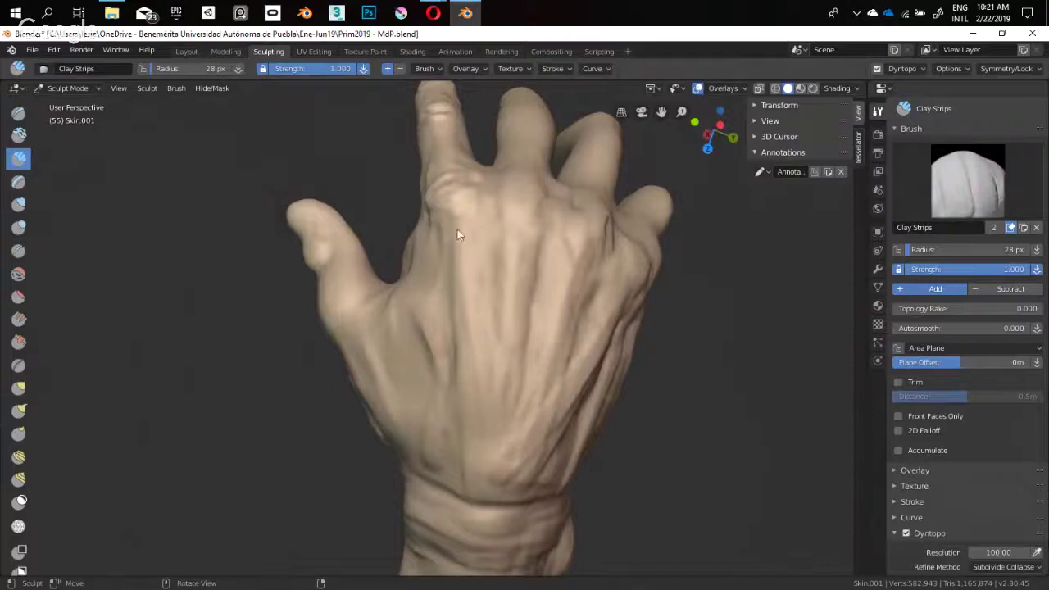
key("f")
left_click(436, 236)
mouse_move(436, 256)
left_mouse_down()
mouse_move(444, 298)
mouse_move(435, 253)
mouse_move(474, 263)
left_mouse_up()
left_click(448, 329)
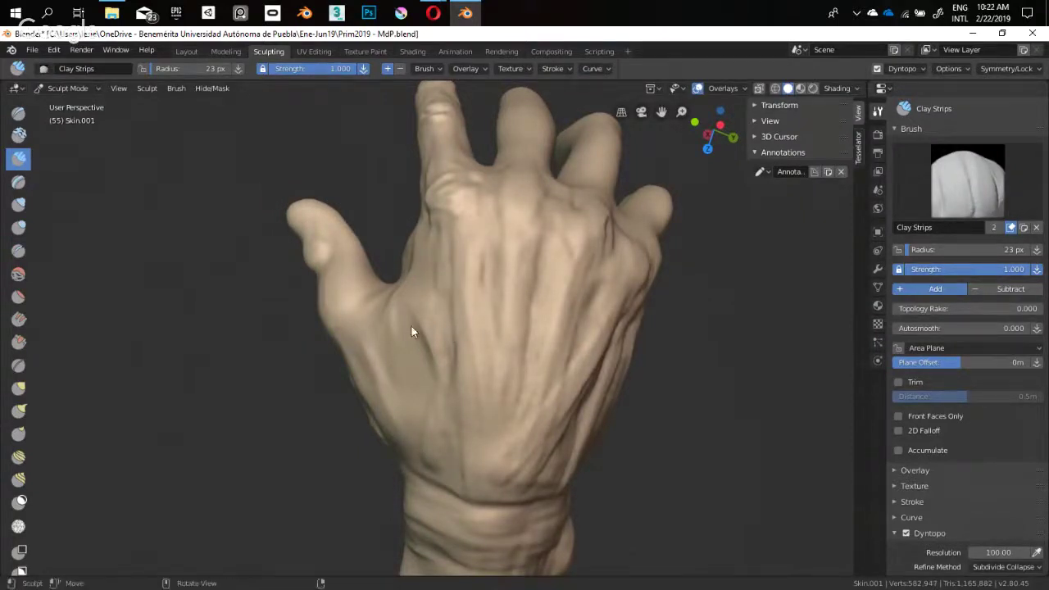
Fill out the muscle between the thumb and index finger on the back of the hand with Clay Strips at 50 px
mouse_move(411, 326)
middle_mouse_down()
mouse_move(437, 333)
mouse_move(424, 310)
middle_mouse_up()
key("f")
left_click(430, 309)
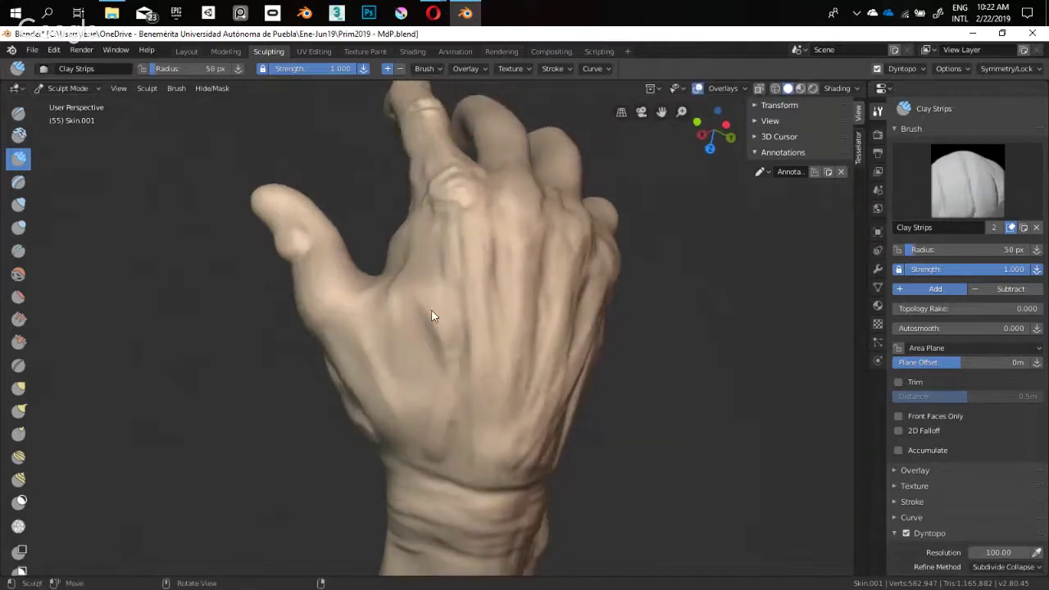
mouse_move(428, 257)
left_mouse_down()
mouse_move(419, 323)
mouse_move(431, 353)
left_mouse_up()
mouse_move(431, 359)
middle_mouse_down()
mouse_move(369, 351)
mouse_move(389, 368)
mouse_move(498, 382)
mouse_move(466, 261)
mouse_move(556, 275)
mouse_move(378, 338)
mouse_move(432, 334)
mouse_move(385, 337)
middle_mouse_up()
Add volume to the palm below the fingers with Clay Strips at 50 px radius
middle_click_drag(354, 306, 384, 276)
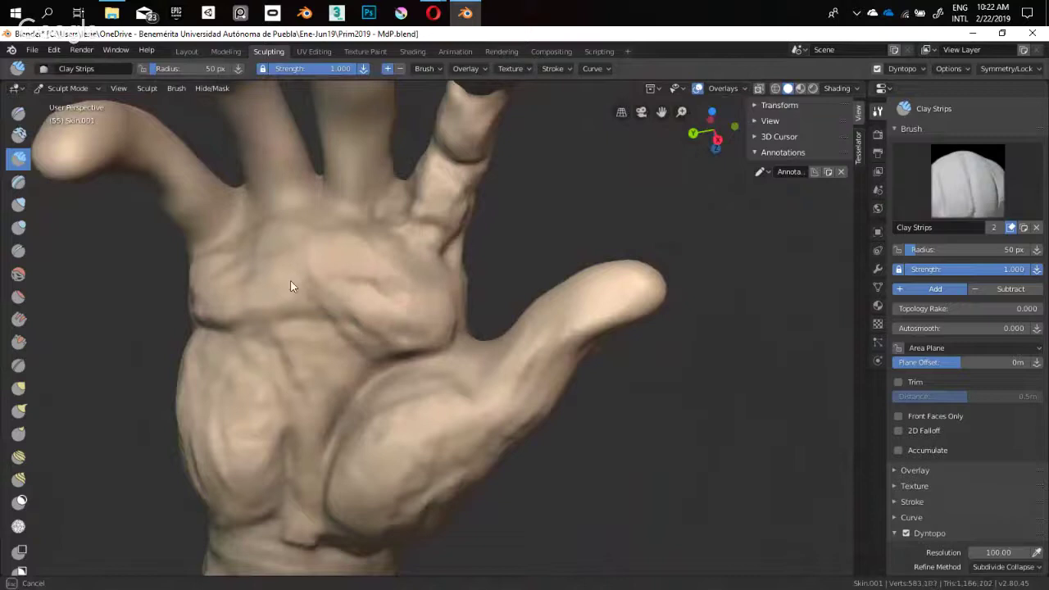
mouse_move(297, 321)
middle_mouse_down()
mouse_move(261, 334)
mouse_move(368, 375)
mouse_move(306, 346)
mouse_move(323, 274)
mouse_move(297, 257)
mouse_move(349, 288)
mouse_move(420, 298)
mouse_move(391, 299)
mouse_move(483, 323)
mouse_move(473, 262)
middle_mouse_up()
key("f")
left_click(345, 273)
key("f")
left_click(394, 303)
Add long muscle and tendon strips on the forearm above the wrist with Clay Strips at 65 px and 55 px radius
mouse_move(400, 300)
middle_mouse_down()
mouse_move(529, 216)
mouse_move(306, 447)
mouse_move(562, 281)
mouse_move(192, 339)
mouse_move(593, 344)
mouse_move(451, 299)
mouse_move(456, 262)
middle_mouse_up()
key("f")
left_click(447, 269)
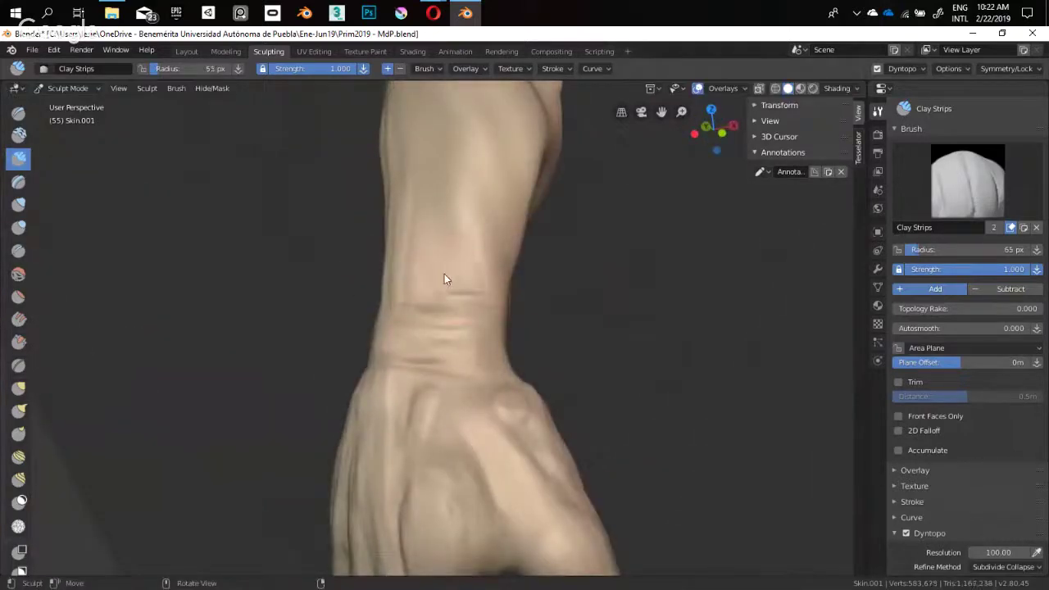
left_click_drag(461, 199, 478, 283)
left_click_drag(416, 246, 411, 279)
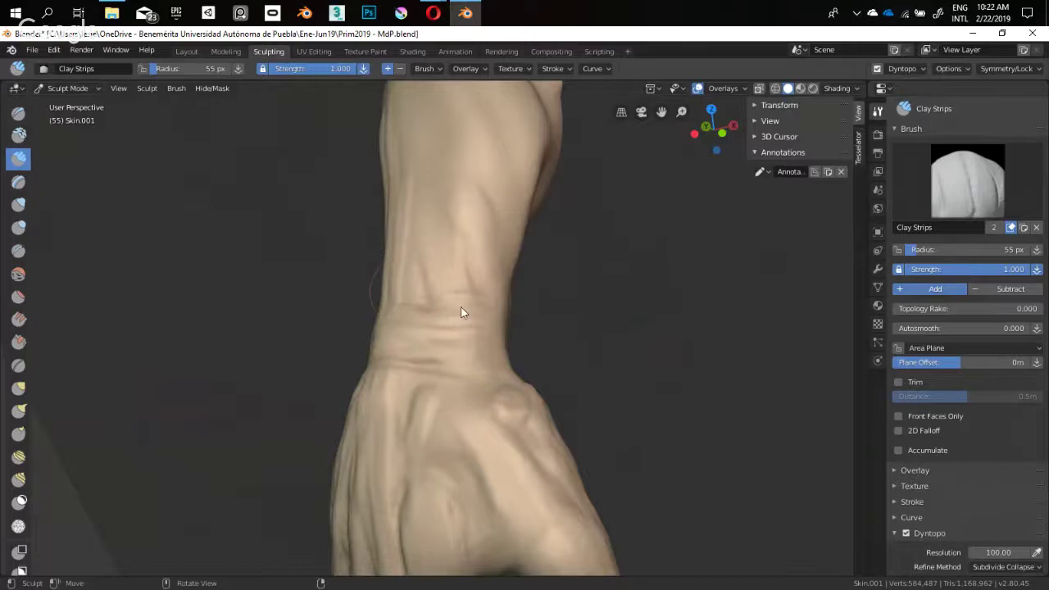
Raise the thumb's tendon from its base toward the wrist with Clay Strips at 18 px, undoing the first stroke
mouse_move(460, 311)
middle_mouse_down()
mouse_move(378, 416)
mouse_move(302, 266)
mouse_move(604, 389)
mouse_move(248, 321)
mouse_move(375, 440)
mouse_move(438, 405)
mouse_move(421, 321)
mouse_move(405, 327)
mouse_move(429, 281)
mouse_move(435, 312)
mouse_move(375, 279)
mouse_move(437, 367)
mouse_move(375, 339)
mouse_move(391, 335)
mouse_move(391, 317)
middle_mouse_up()
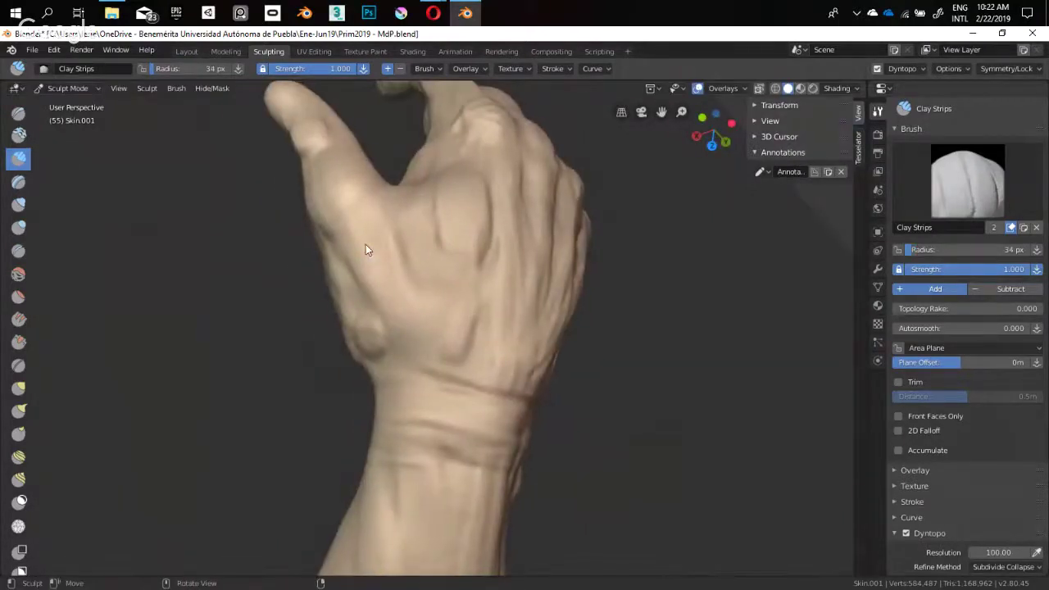
key("shift")
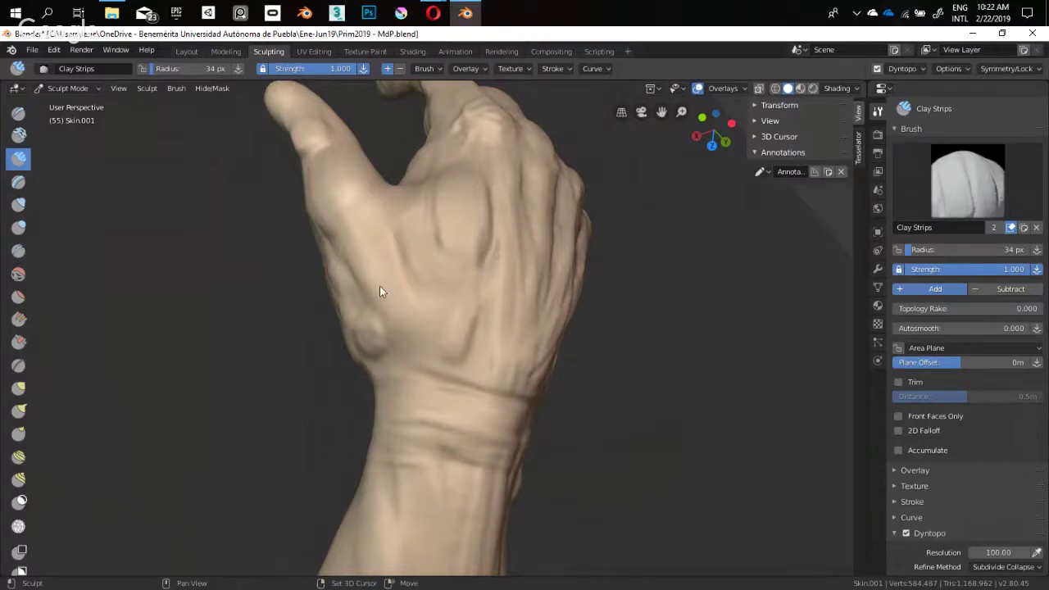
mouse_move(379, 291)
middle_mouse_down()
mouse_move(407, 306)
mouse_move(402, 325)
mouse_move(402, 316)
middle_mouse_up()
key("f")
left_click(401, 311)
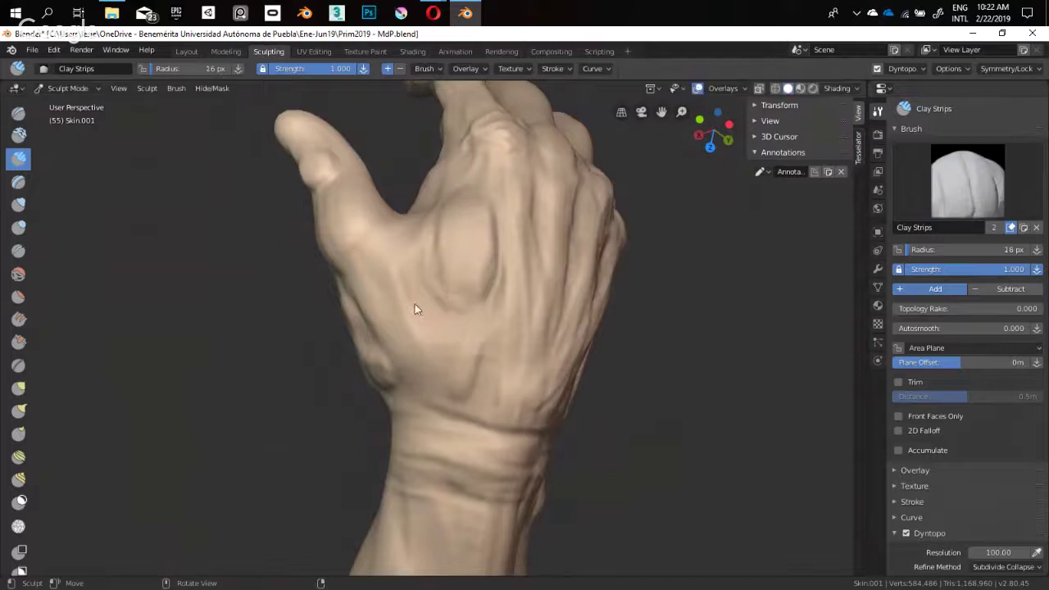
left_click_drag(359, 249, 411, 336)
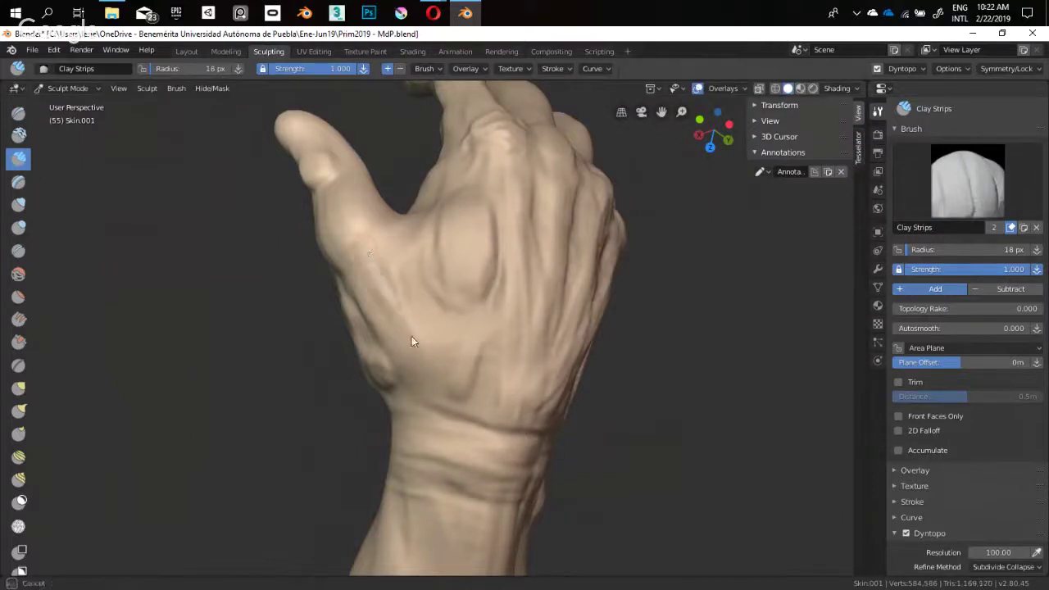
key("ctrl+z")
left_click_drag(442, 365, 445, 388)
Carve the hollow beside the thumb's tendon near the wrist with subtractive Clay Strips
mouse_move(414, 359)
middle_mouse_down()
mouse_move(399, 333)
mouse_move(409, 330)
middle_mouse_up()
key("f")
left_click(445, 379)
mouse_move(447, 385)
left_mouse_down("ctrl")
mouse_move(418, 372)
mouse_move(415, 357)
mouse_move(428, 392)
left_mouse_up("ctrl")
Raise the tendons running from the thumb's base toward the wrist with Clay Strips at 23 px radius
key("f")
left_click(421, 379)
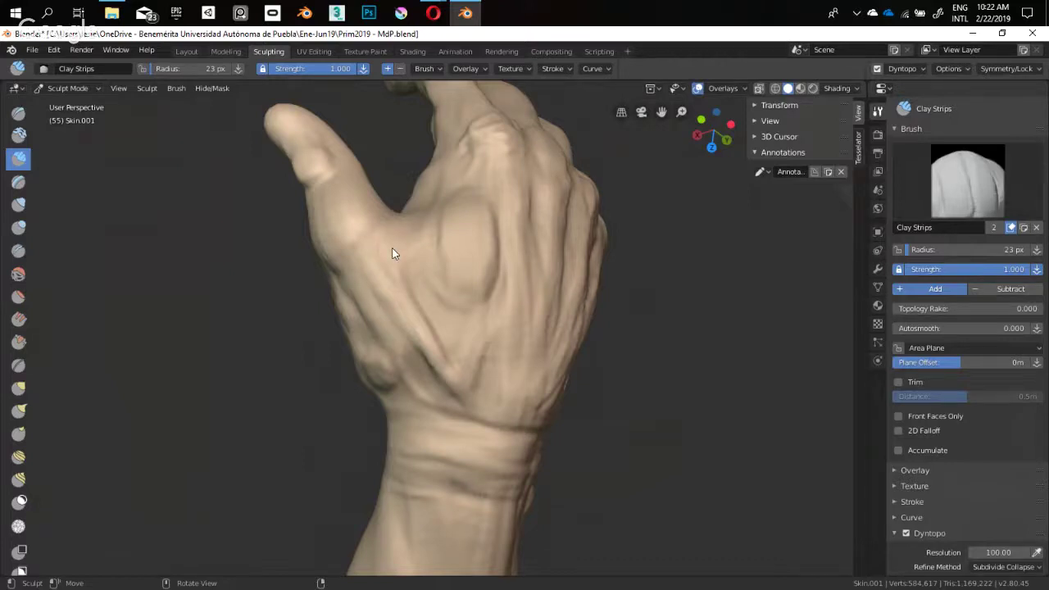
mouse_move(438, 254)
middle_mouse_down("shift")
mouse_move(448, 307)
mouse_move(403, 335)
middle_mouse_up("shift")
mouse_move(402, 335)
left_mouse_down()
mouse_move(437, 389)
mouse_move(402, 368)
left_mouse_up()
mouse_move(398, 354)
middle_mouse_down()
mouse_move(438, 341)
mouse_move(399, 354)
mouse_move(437, 346)
mouse_move(412, 384)
mouse_move(408, 328)
mouse_move(432, 322)
mouse_move(396, 347)
mouse_move(382, 300)
middle_mouse_up()
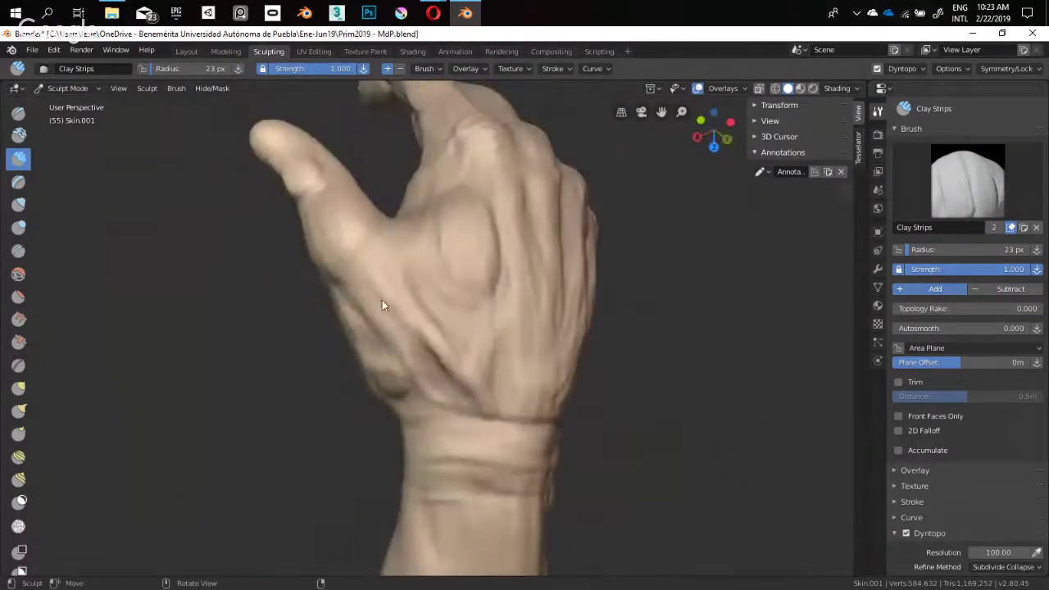
left_click_drag(417, 371, 427, 411)
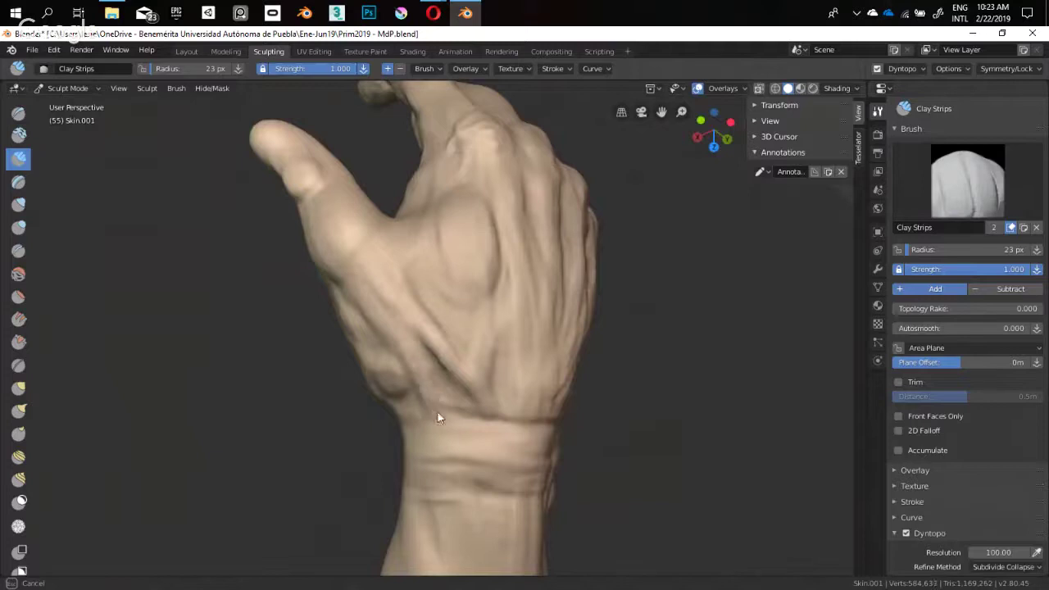
middle_click_drag(368, 382, 410, 342)
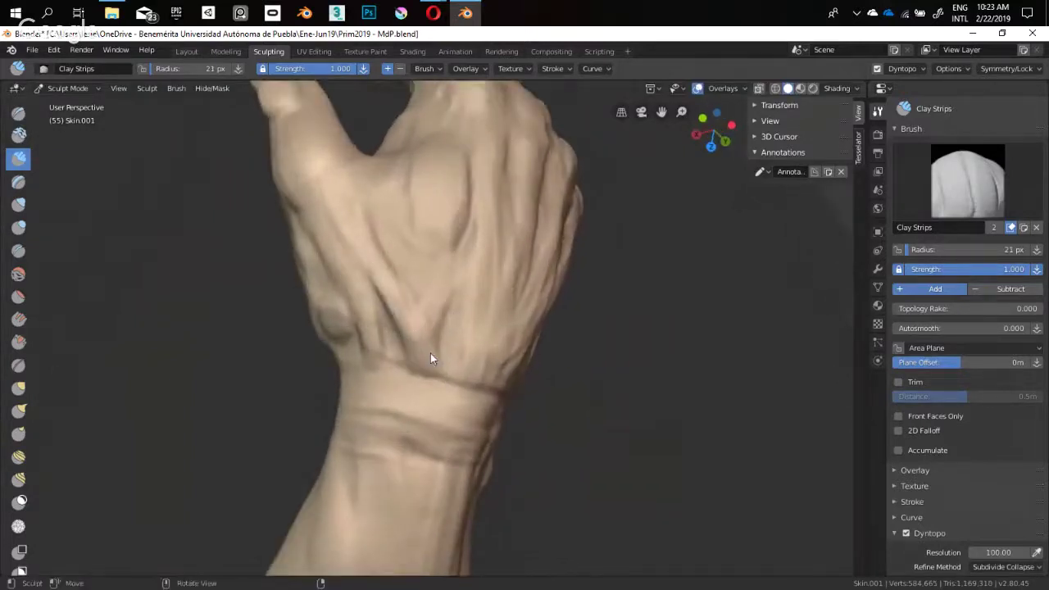
Carve the hollow beside the thumb's tendon with subtractive Clay Strips at 21 px, and enlarge the radius to 63 px for the wrist
left_click_drag(405, 276, 421, 332, "ctrl")
mouse_move(398, 332)
middle_mouse_down()
mouse_move(336, 416)
mouse_move(434, 267)
mouse_move(394, 342)
middle_mouse_up()
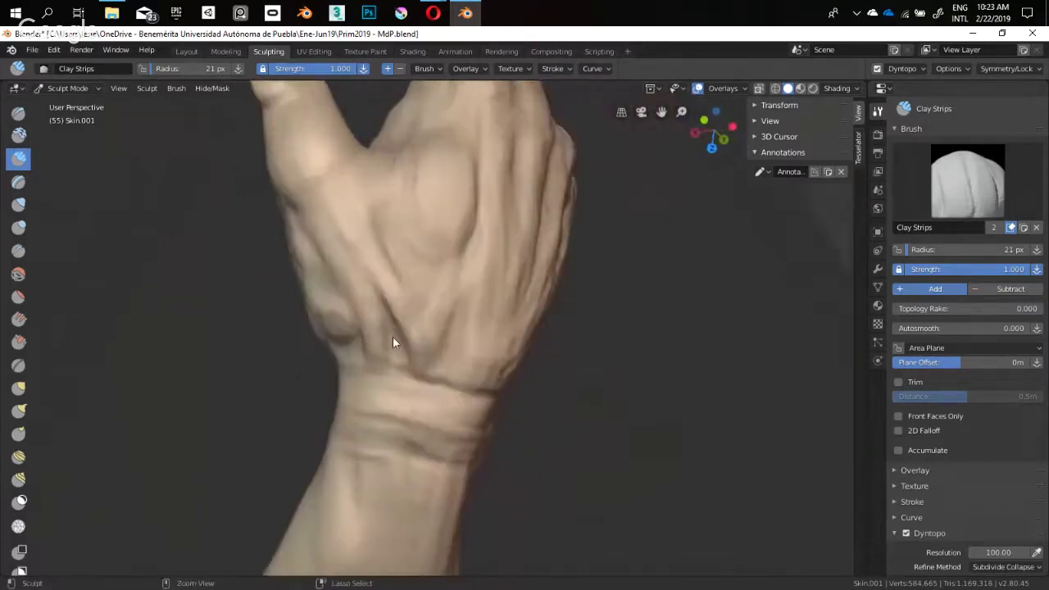
key("f")
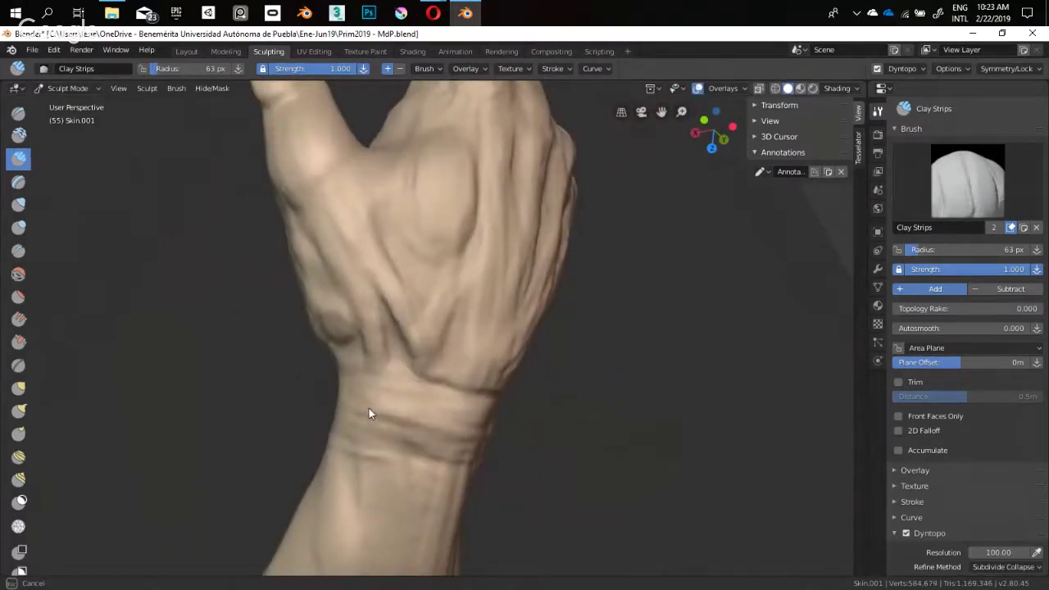
left_click(368, 414)
Examine the figure's lower legs and right foot from the side, front and back
mouse_move(382, 193)
middle_mouse_down()
mouse_move(376, 308)
mouse_move(347, 408)
mouse_move(450, 349)
mouse_move(368, 368)
mouse_move(339, 319)
mouse_move(293, 327)
mouse_move(358, 346)
mouse_move(368, 320)
mouse_move(411, 433)
mouse_move(629, 179)
mouse_move(671, 365)
mouse_move(400, 429)
mouse_move(667, 398)
mouse_move(494, 410)
mouse_move(555, 317)
middle_mouse_up()
scroll(392, 320, "down", 3)
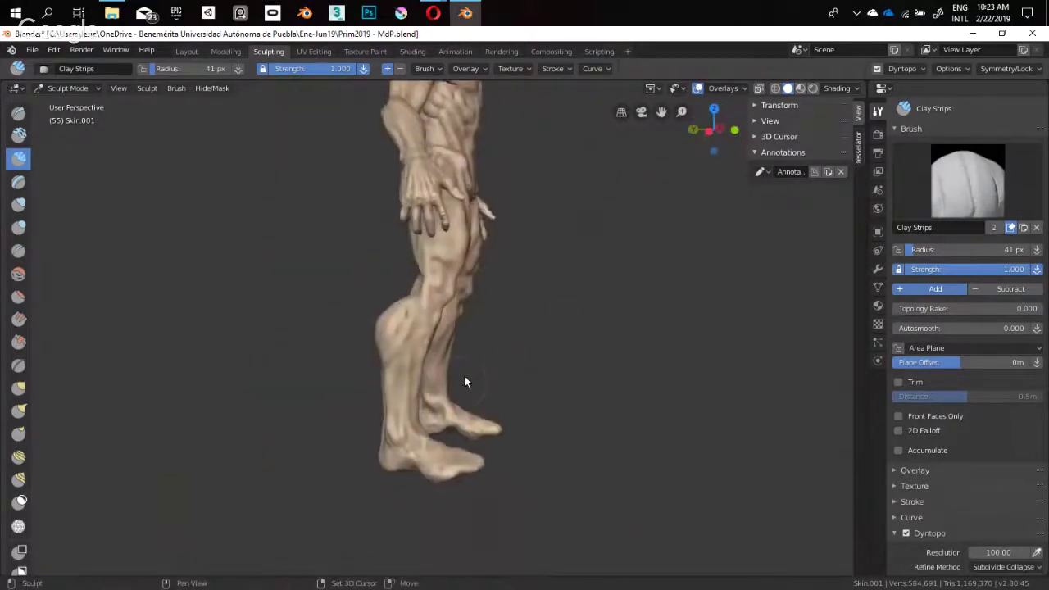
key("shift+b")
left_click_drag(508, 418, 312, 521)
middle_click_drag(438, 342, 384, 340)
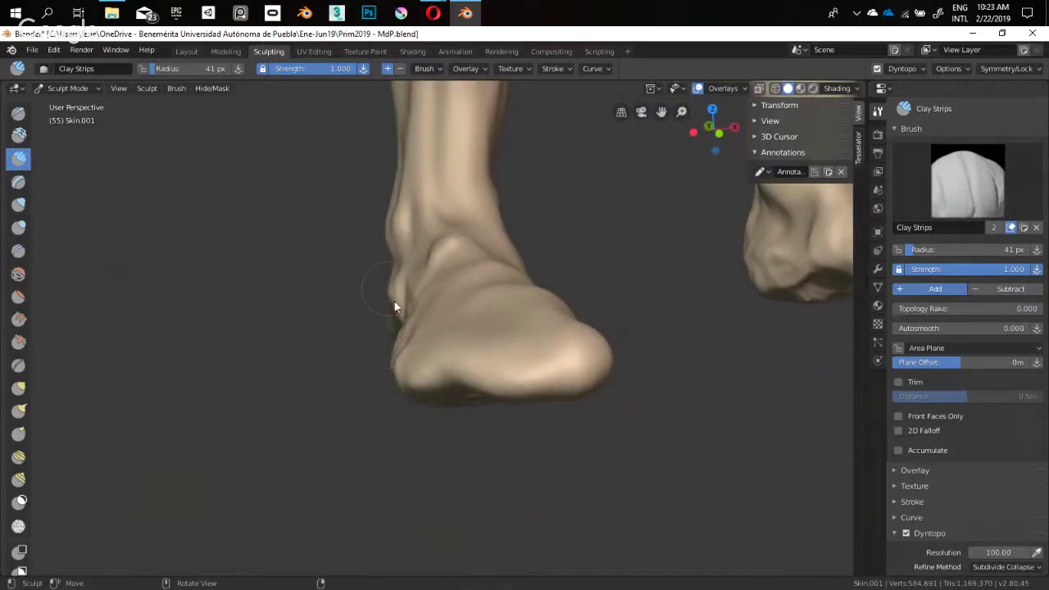
middle_click_drag(394, 306, 467, 293)
key("shift+b")
left_click_drag(503, 184, 345, 442)
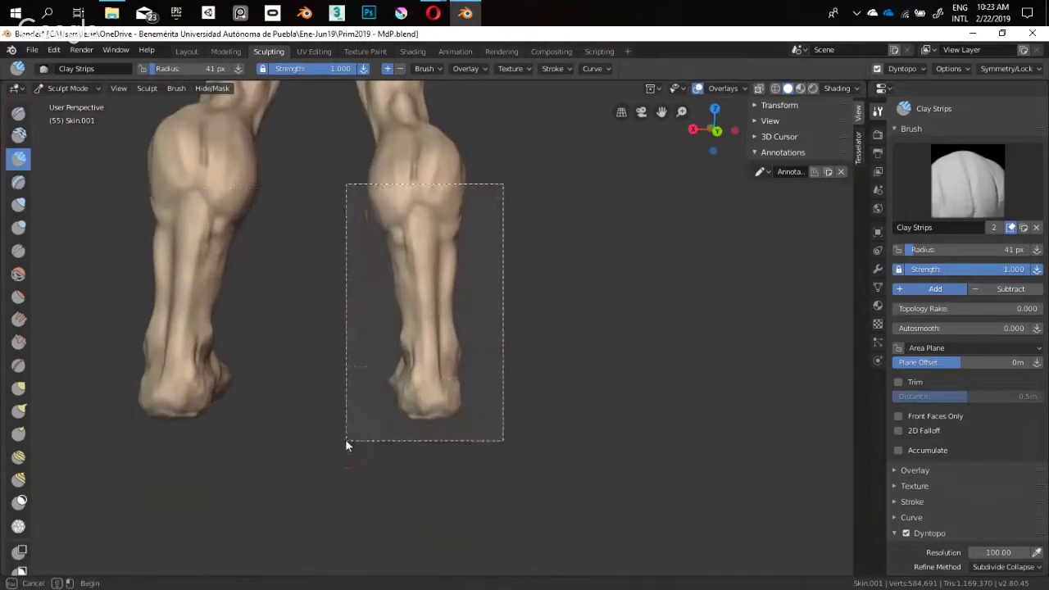
middle_click_drag(384, 380, 408, 317)
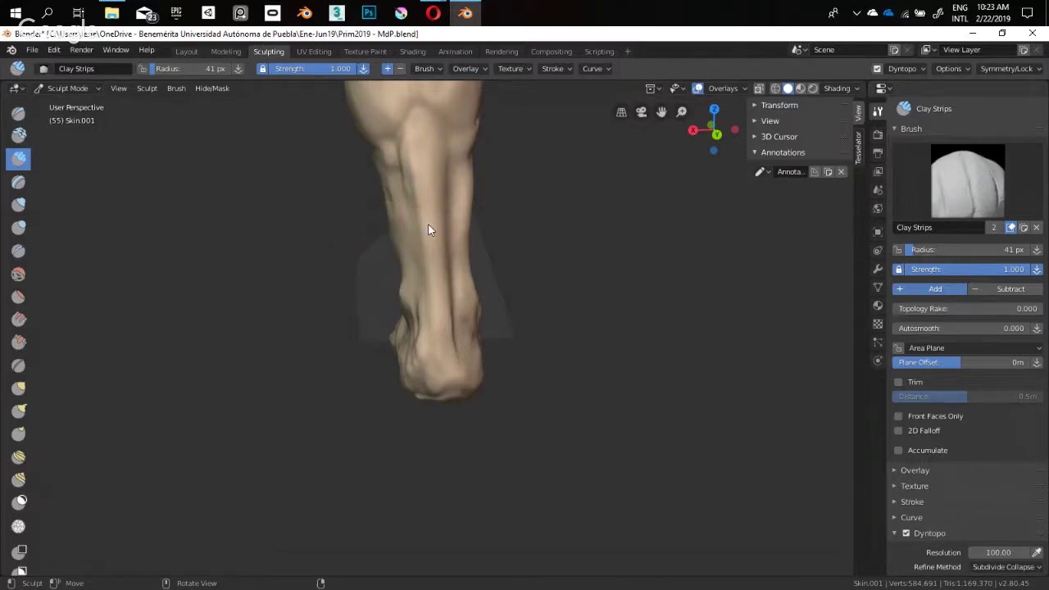
Build up the back of the right heel and the lower Achilles tendon with Clay Strips at 39 px radius
mouse_move(429, 227)
middle_mouse_down()
mouse_move(412, 319)
mouse_move(454, 315)
mouse_move(442, 338)
mouse_move(417, 342)
middle_mouse_up()
key("f")
left_click(454, 309)
mouse_move(409, 344)
left_mouse_down()
mouse_move(401, 344)
mouse_move(425, 334)
left_mouse_up()
middle_click_drag(425, 334, 418, 294)
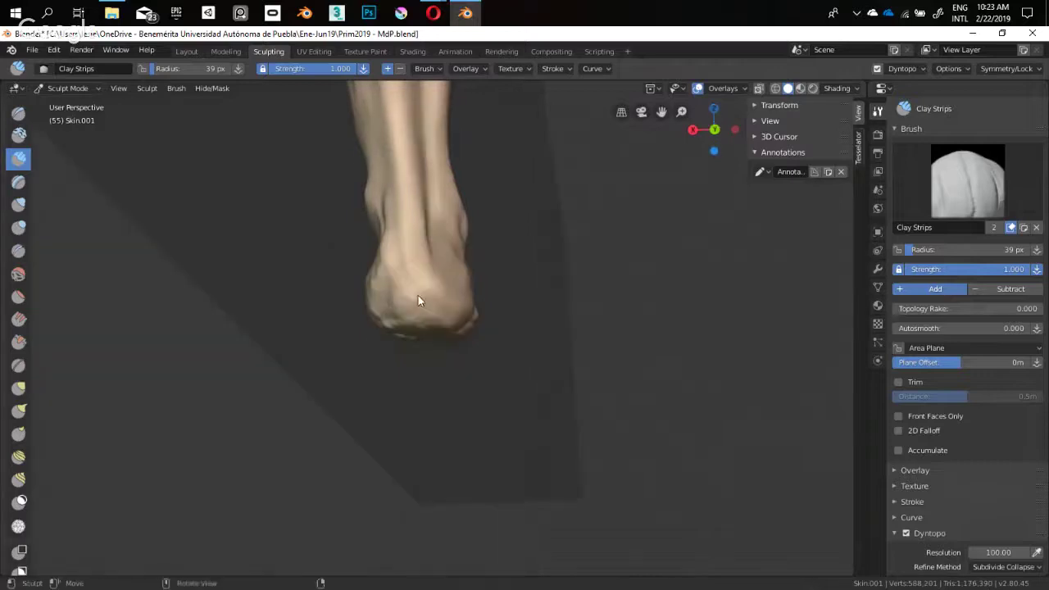
mouse_move(418, 301)
left_mouse_down()
mouse_move(429, 299)
mouse_move(410, 273)
left_mouse_up()
mouse_move(395, 328)
left_mouse_down()
mouse_move(408, 328)
mouse_move(390, 251)
left_mouse_up()
mouse_move(391, 250)
middle_mouse_down()
mouse_move(290, 304)
mouse_move(522, 287)
mouse_move(459, 346)
mouse_move(427, 307)
mouse_move(398, 335)
mouse_move(445, 338)
middle_mouse_up()
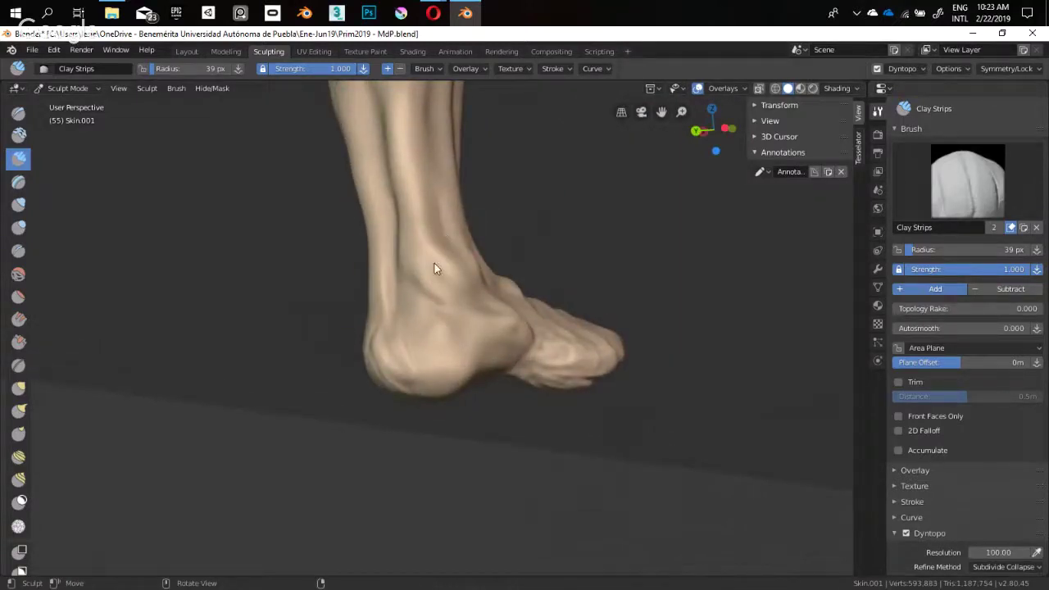
Add volume along the outer side and lower edge of the right foot with Clay Strips at 39 px radius
middle_click_drag(435, 268, 360, 367)
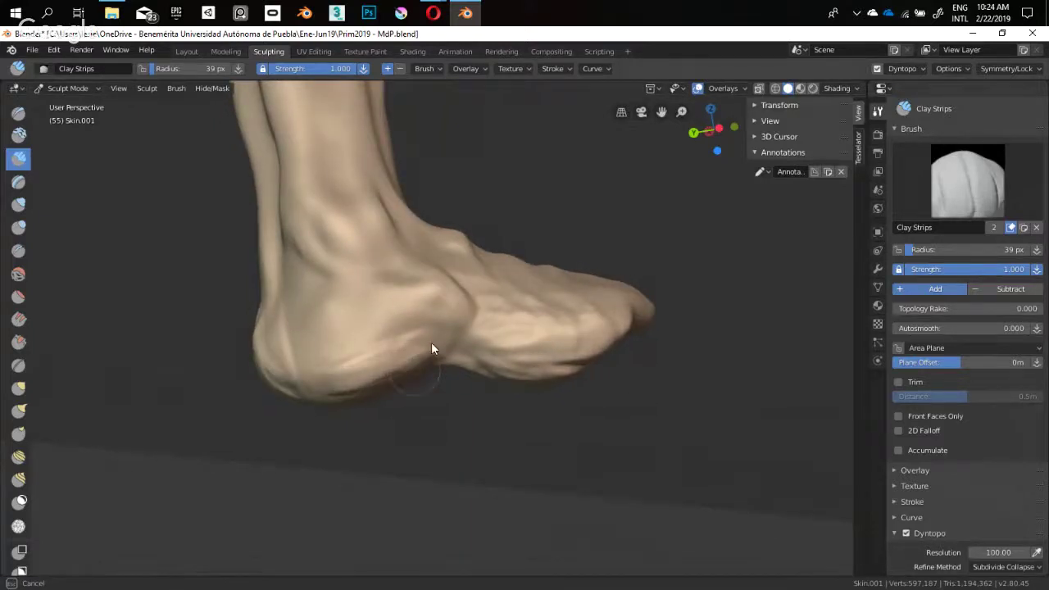
middle_click_drag(432, 344, 453, 337)
middle_click_drag(411, 301, 391, 312)
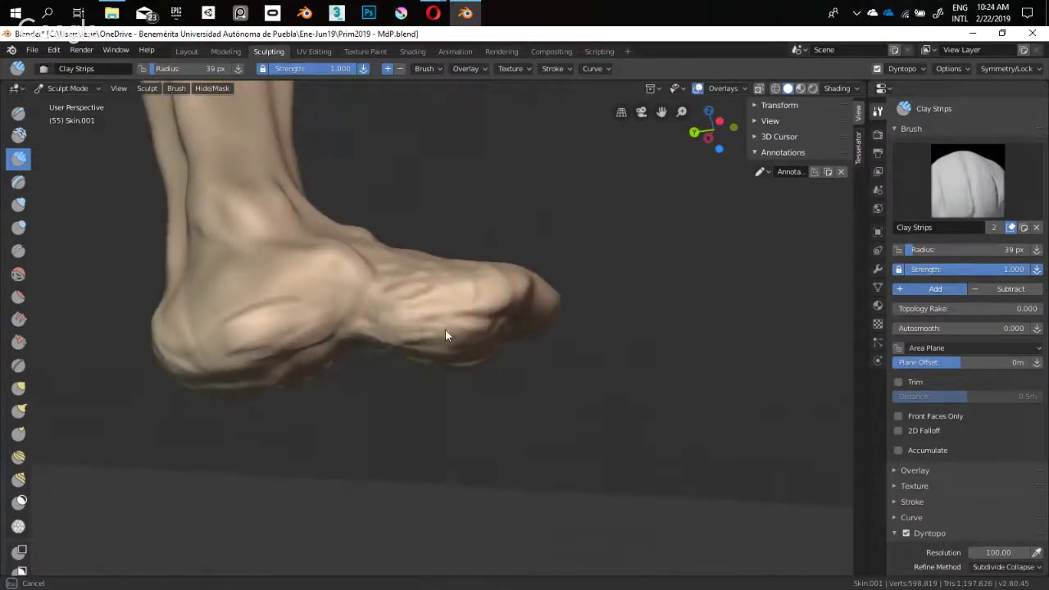
middle_click_drag(445, 335, 413, 305)
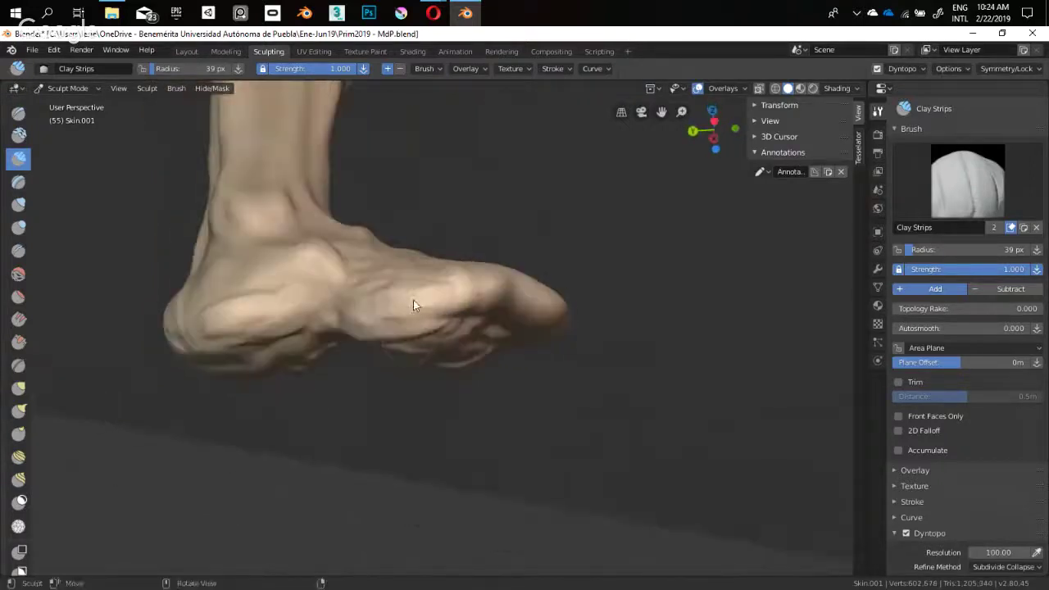
middle_click_drag(419, 351, 394, 319)
mouse_move(328, 332)
middle_mouse_down()
mouse_move(264, 377)
mouse_move(401, 301)
mouse_move(625, 351)
mouse_move(437, 355)
mouse_move(436, 310)
mouse_move(387, 300)
mouse_move(384, 285)
mouse_move(365, 293)
mouse_move(350, 377)
mouse_move(387, 316)
mouse_move(405, 475)
mouse_move(519, 475)
mouse_move(429, 276)
mouse_move(344, 288)
mouse_move(346, 311)
middle_mouse_up()
Shape the right foot's little toe with Clay Strips at 32 px radius
left_click_drag(347, 311, 353, 283)
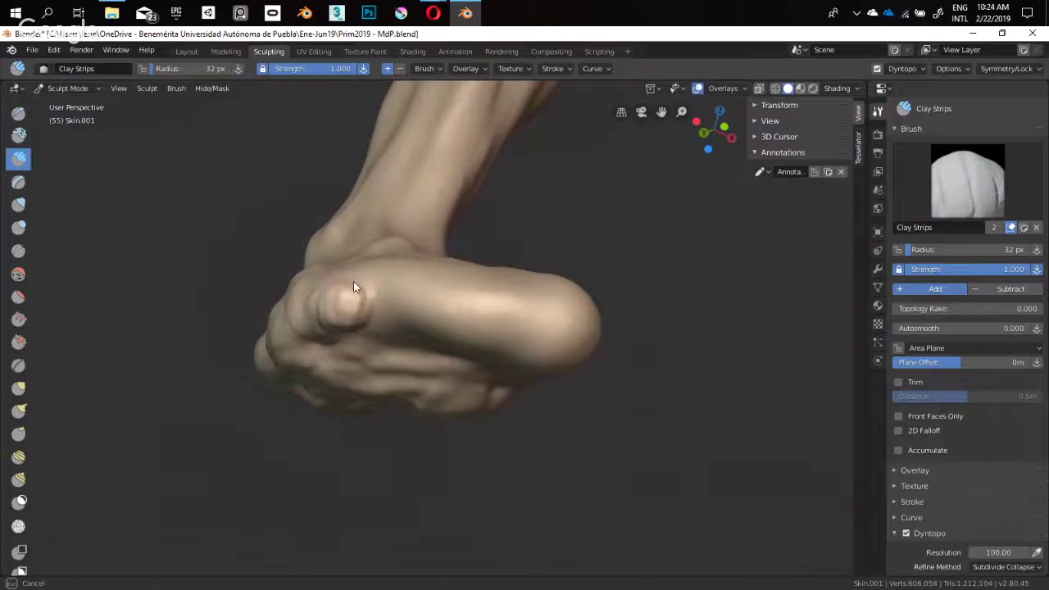
key("f")
left_click(352, 304)
mouse_move(359, 314)
middle_mouse_down()
mouse_move(378, 358)
mouse_move(397, 362)
mouse_move(312, 378)
mouse_move(373, 342)
mouse_move(375, 394)
mouse_move(461, 325)
mouse_move(439, 391)
mouse_move(411, 416)
mouse_move(431, 368)
mouse_move(407, 339)
mouse_move(407, 358)
mouse_move(411, 346)
middle_mouse_up()
Cut the groove separating the big toe from the other toes with the Crease brush at 50 px and 34 px radius
key("shift+c")
mouse_move(409, 340)
left_mouse_down()
mouse_move(404, 372)
mouse_move(430, 406)
left_mouse_up()
mouse_move(403, 343)
middle_mouse_down()
mouse_move(393, 304)
mouse_move(416, 308)
middle_mouse_up()
key("f")
left_click(428, 309)
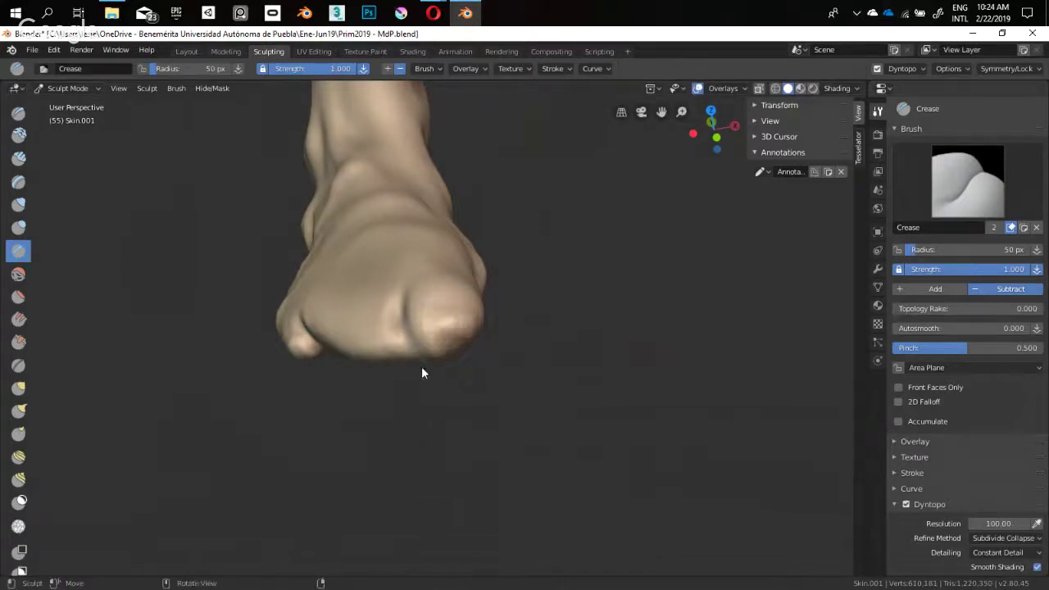
mouse_move(423, 369)
middle_mouse_down()
mouse_move(416, 265)
mouse_move(533, 417)
mouse_move(454, 391)
middle_mouse_up()
key("f")
left_click(417, 344)
middle_click_drag(417, 344, 412, 334)
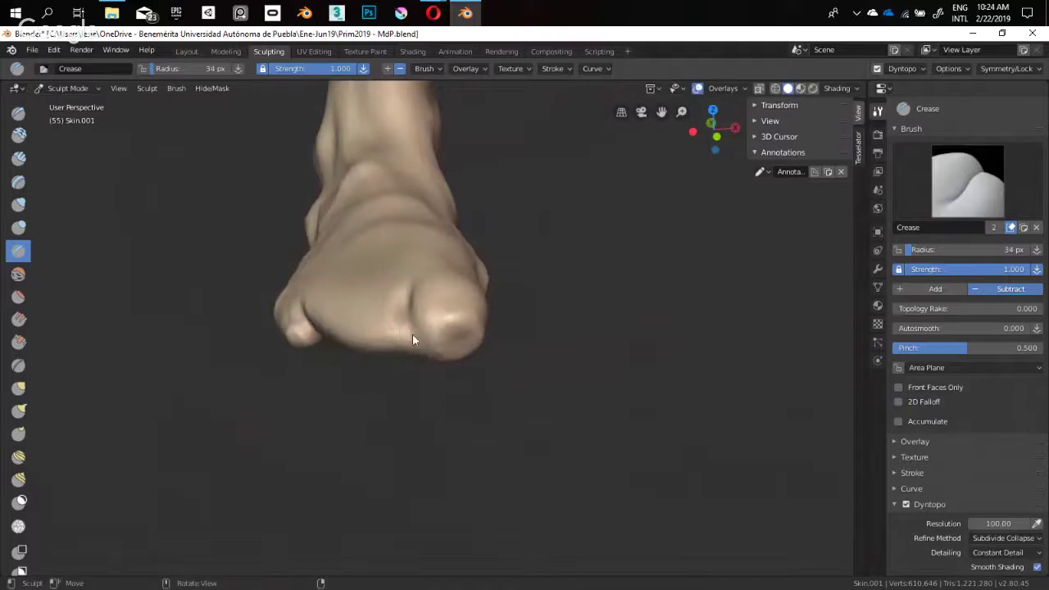
Build up the underside of the toes and front pad of the sole with Clay Strips at 34 px and 37 px radius
mouse_move(427, 384)
middle_mouse_down()
mouse_move(435, 459)
mouse_move(379, 351)
mouse_move(422, 286)
middle_mouse_up()
mouse_move(422, 323)
middle_mouse_down()
mouse_move(463, 322)
mouse_move(472, 252)
mouse_move(473, 283)
mouse_move(471, 265)
mouse_move(428, 297)
mouse_move(410, 266)
mouse_move(399, 301)
middle_mouse_up()
key("shift+space")
left_click(410, 252)
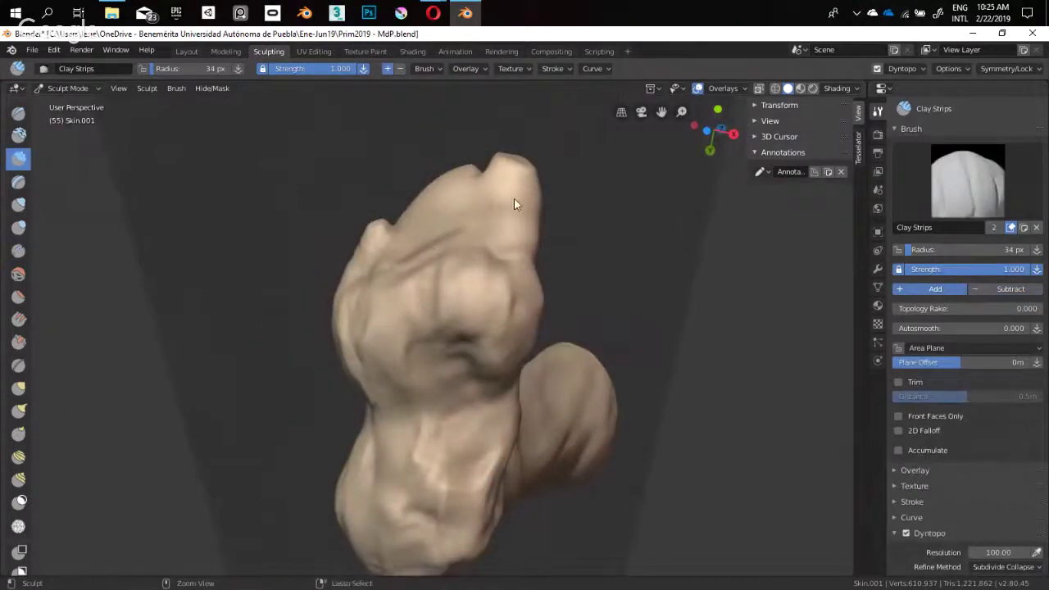
mouse_move(514, 198)
middle_mouse_down()
mouse_move(461, 307)
mouse_move(446, 317)
mouse_move(447, 260)
mouse_move(452, 311)
mouse_move(434, 293)
middle_mouse_up()
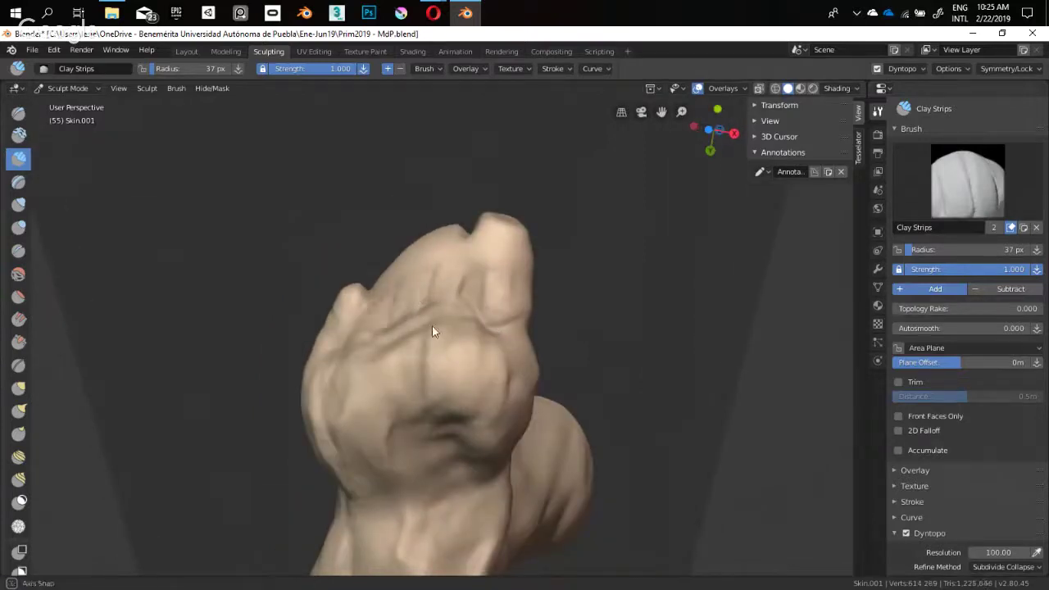
mouse_move(435, 330)
middle_mouse_down()
mouse_move(548, 349)
mouse_move(490, 304)
mouse_move(359, 319)
mouse_move(342, 311)
middle_mouse_up()
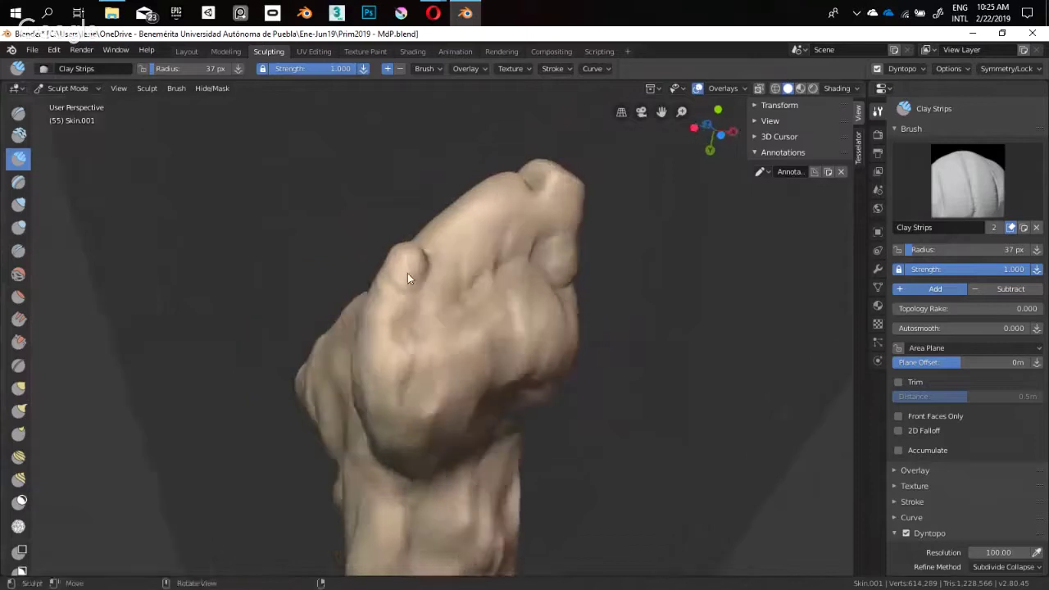
Fill out the little toe's tip from below with Clay Strips at 33 px and 47 px radius
key("f")
left_click(404, 275)
mouse_move(407, 287)
left_mouse_down()
mouse_move(412, 267)
mouse_move(407, 274)
left_mouse_up()
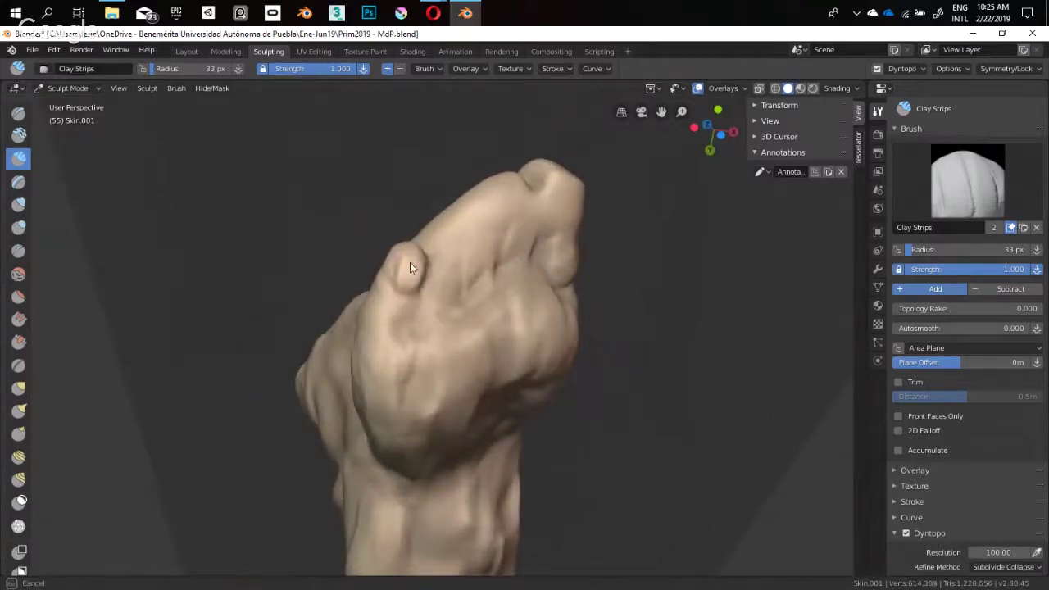
mouse_move(423, 273)
middle_mouse_down()
mouse_move(548, 296)
mouse_move(464, 296)
mouse_move(393, 351)
mouse_move(431, 292)
mouse_move(390, 329)
middle_mouse_up()
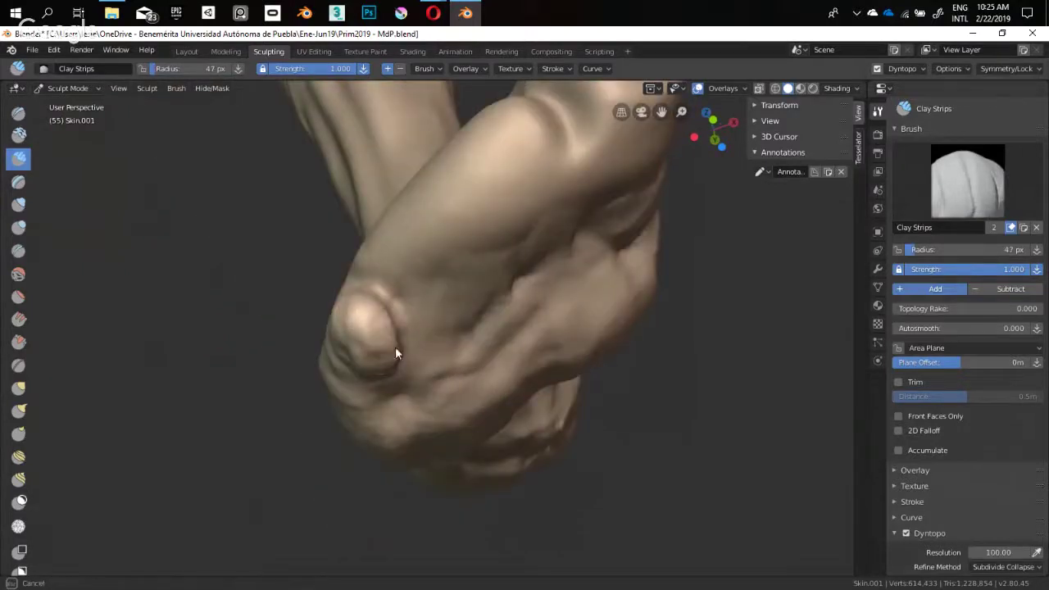
Add muscle volume on the outer foot below and in front of the ankle bone with Clay Strips at 42, 49 and 37 px radius
mouse_move(389, 354)
middle_mouse_down()
mouse_move(415, 264)
mouse_move(450, 326)
mouse_move(599, 347)
mouse_move(534, 333)
mouse_move(437, 347)
mouse_move(407, 284)
mouse_move(403, 330)
mouse_move(435, 366)
mouse_move(468, 312)
mouse_move(450, 292)
mouse_move(463, 338)
mouse_move(494, 369)
mouse_move(422, 339)
mouse_move(487, 410)
mouse_move(451, 363)
middle_mouse_up()
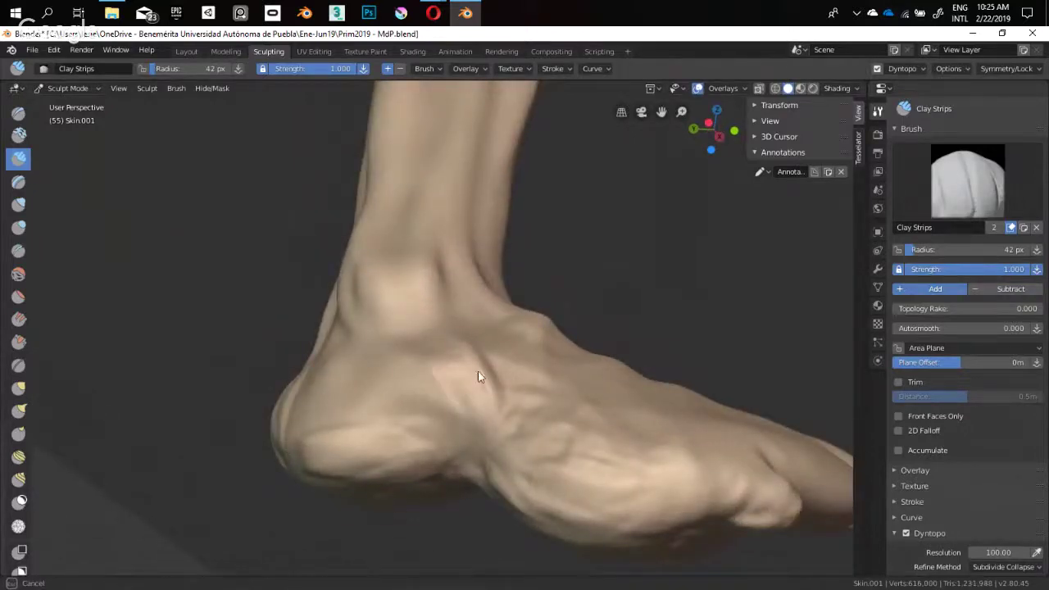
mouse_move(489, 403)
middle_mouse_down()
mouse_move(475, 379)
mouse_move(459, 384)
mouse_move(429, 358)
mouse_move(445, 377)
middle_mouse_up()
mouse_move(411, 353)
left_mouse_down()
mouse_move(403, 334)
mouse_move(447, 371)
left_mouse_up()
key("f")
left_click(401, 344)
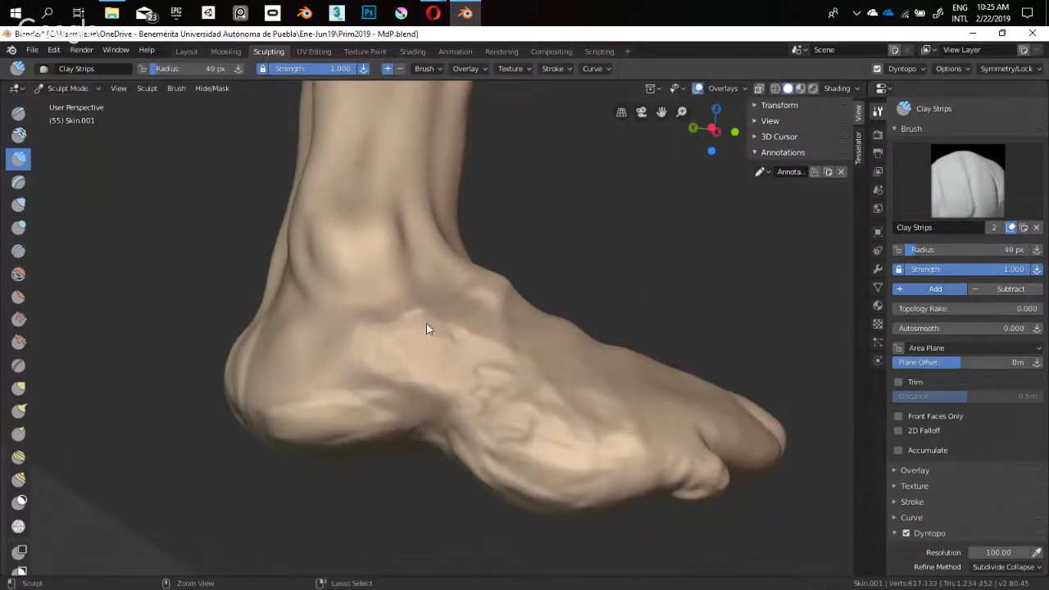
key("f")
left_click(422, 346)
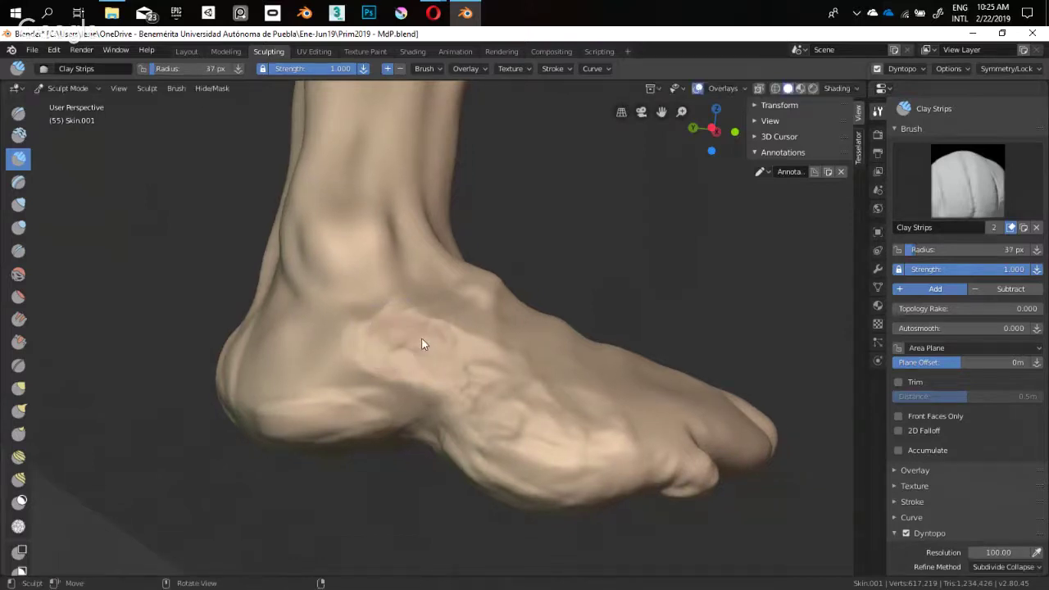
Lay a tendon strip down in front of the outer ankle bone with Clay Strips at 36 px and 26 px radius
key("f")
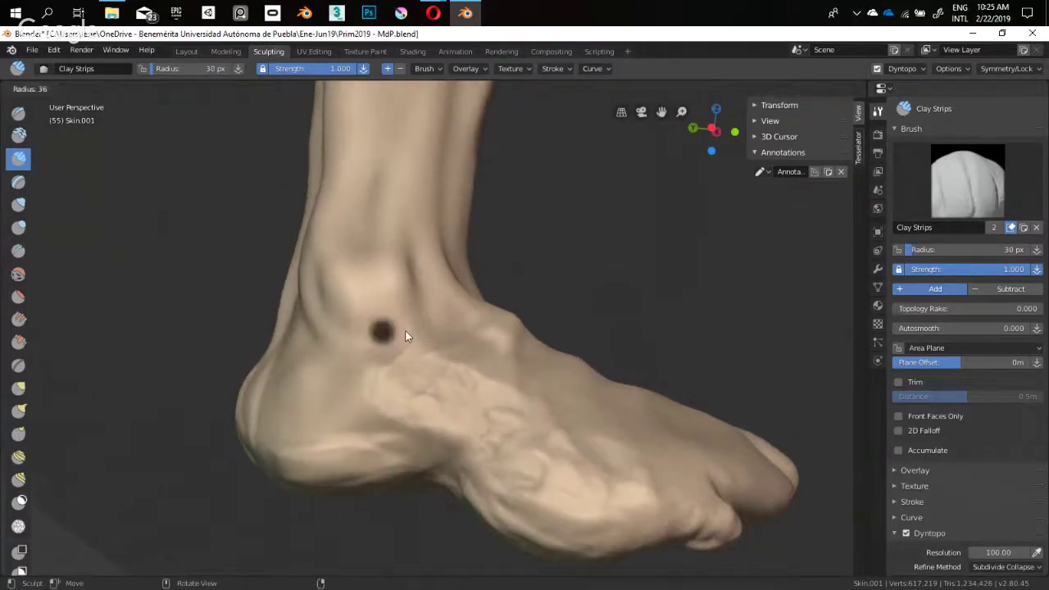
left_click(402, 324)
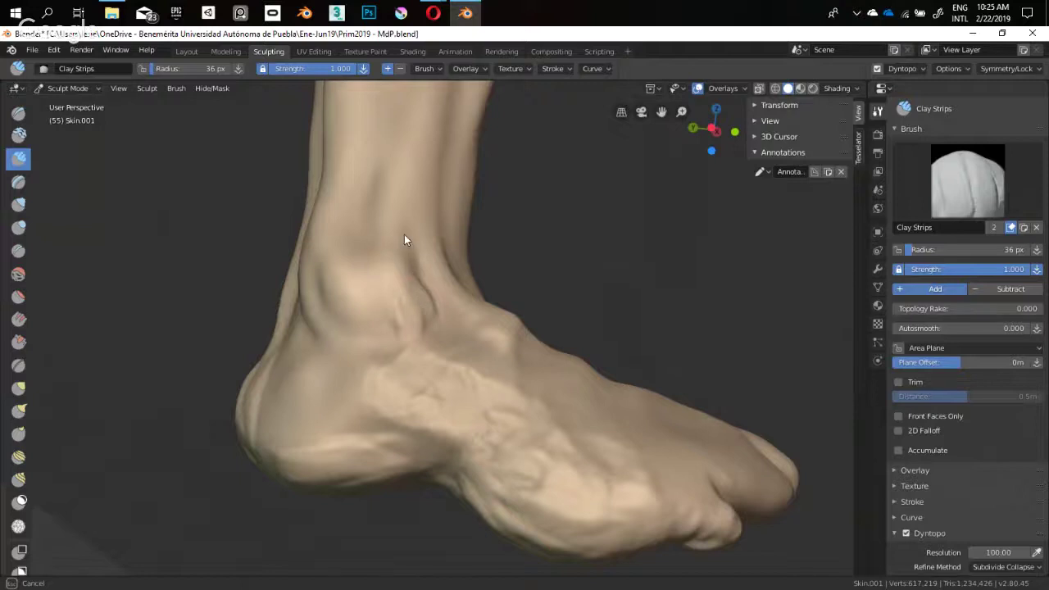
left_click_drag(404, 234, 411, 327)
middle_click_drag(411, 328, 417, 289)
key("f")
left_click(411, 285)
left_click_drag(411, 283, 406, 269)
middle_click_drag(406, 269, 397, 237)
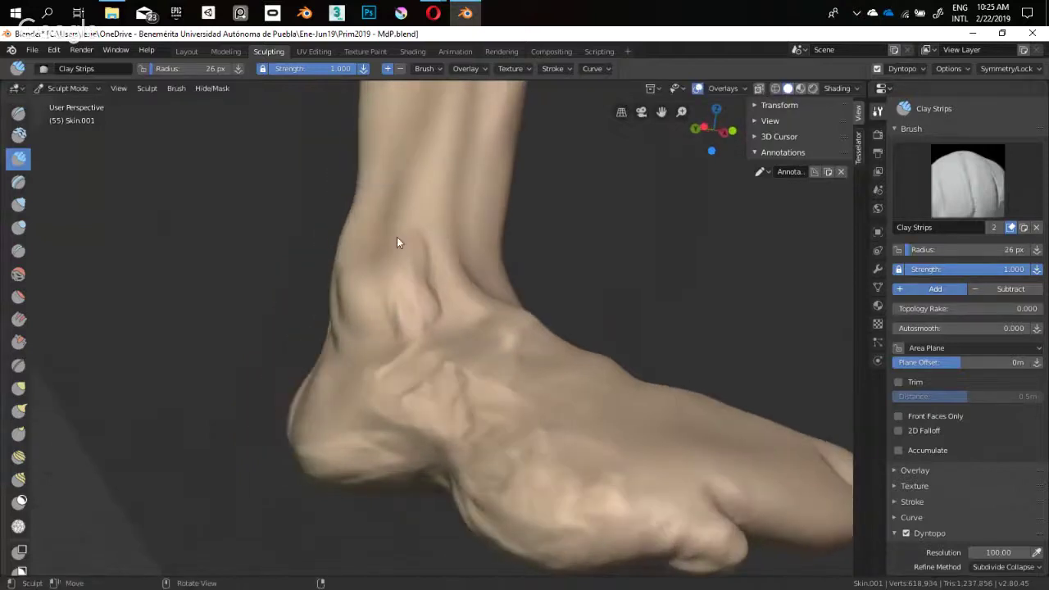
Thicken and lengthen the outer ankle's tendon up the lower shin with Clay Strips at 42 px radius
key("f")
left_click(409, 238)
left_click_drag(408, 240, 412, 314)
left_click_drag(405, 220, 417, 289)
middle_click_drag(416, 289, 423, 293)
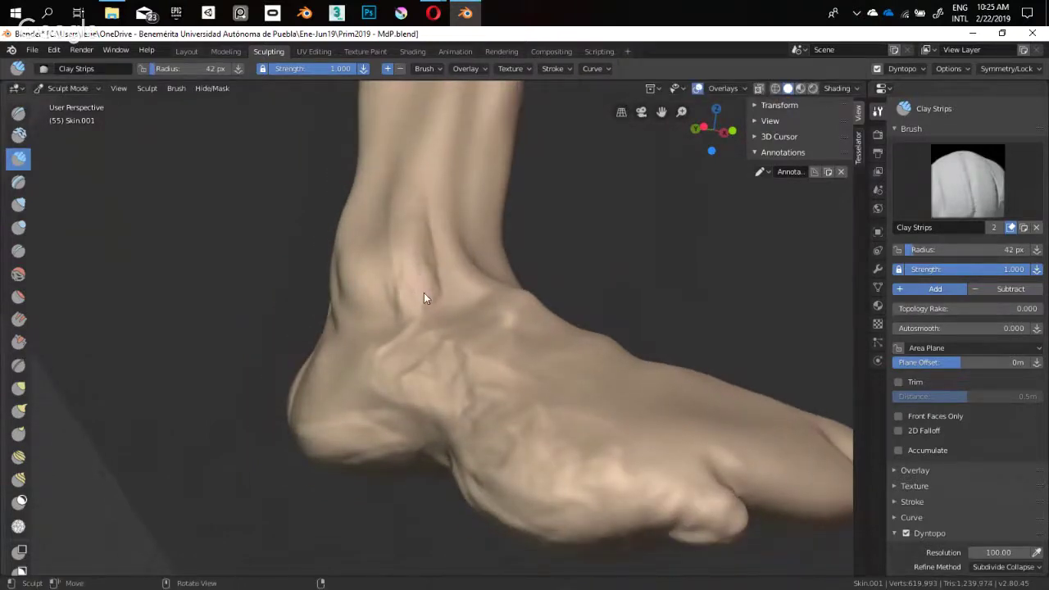
middle_click_drag(438, 333, 448, 328)
Extend the tendon from the front of the ankle down the outer foot with Clay Strips at 24 px and 45 px radius
key("f")
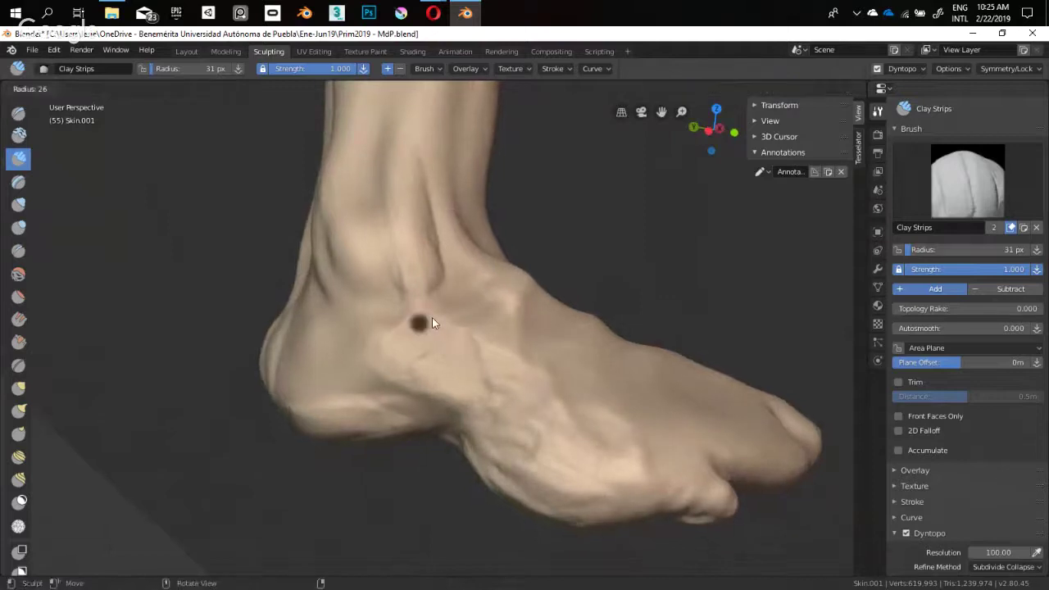
left_click(430, 306)
left_click_drag(431, 306, 454, 376)
key("f")
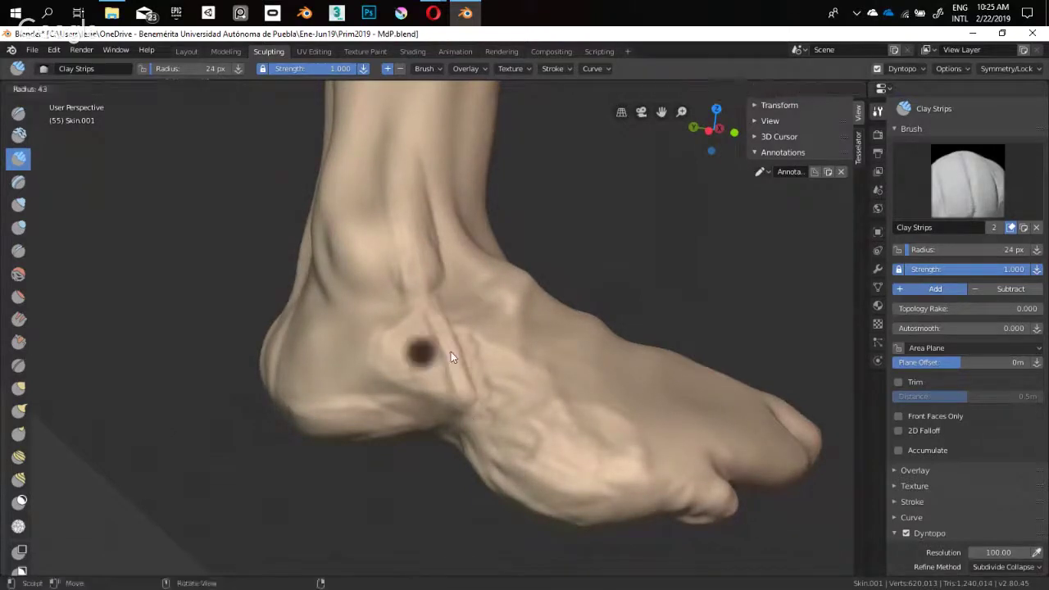
left_click(451, 351)
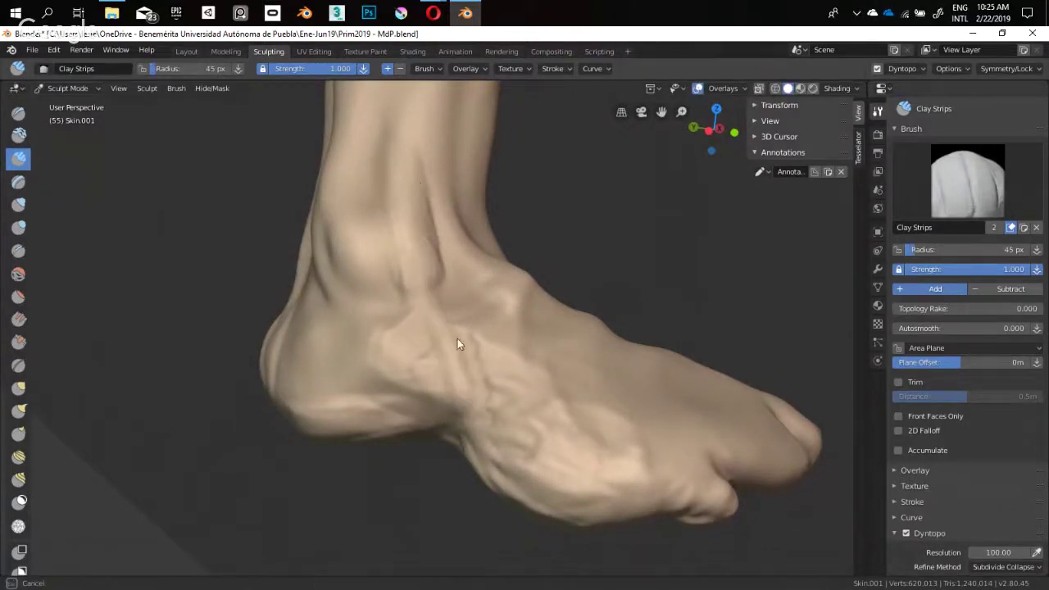
key("f")
left_click(436, 339)
middle_click_drag(438, 339, 501, 349)
mouse_move(430, 371)
middle_mouse_down()
mouse_move(466, 382)
mouse_move(392, 319)
mouse_move(411, 292)
middle_mouse_up()
Add tendon strips behind and below the outer ankle bone with Clay Strips at 37 px, and carve the grooves between them
key("f")
left_click(380, 319)
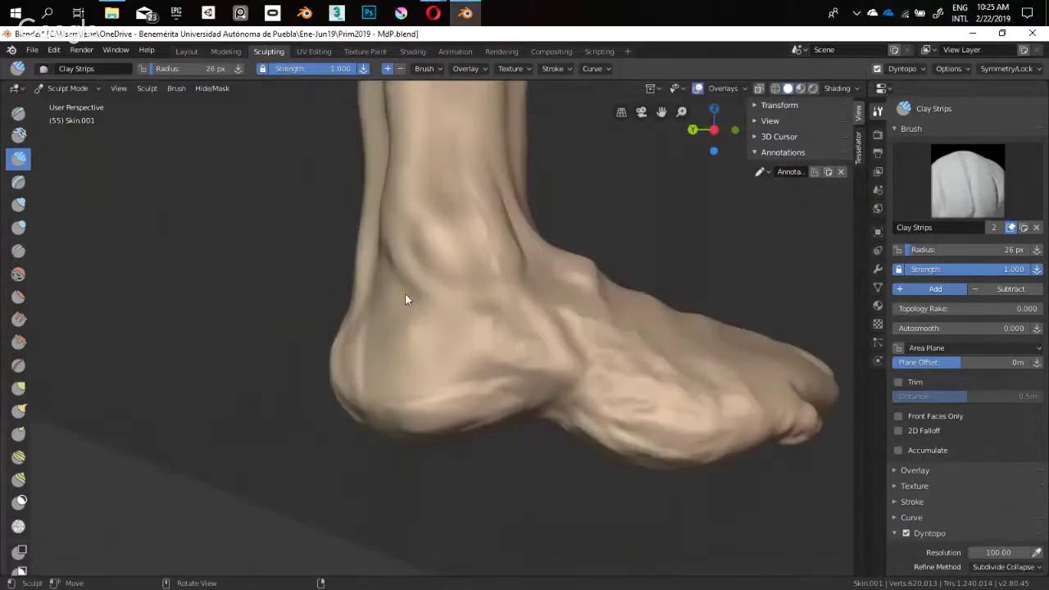
key("f")
left_click(405, 291)
left_click_drag(408, 296, 504, 361)
left_click_drag(434, 315, 485, 342)
left_click_drag(445, 338, 501, 363, "ctrl")
left_click_drag(441, 312, 464, 332, "ctrl")
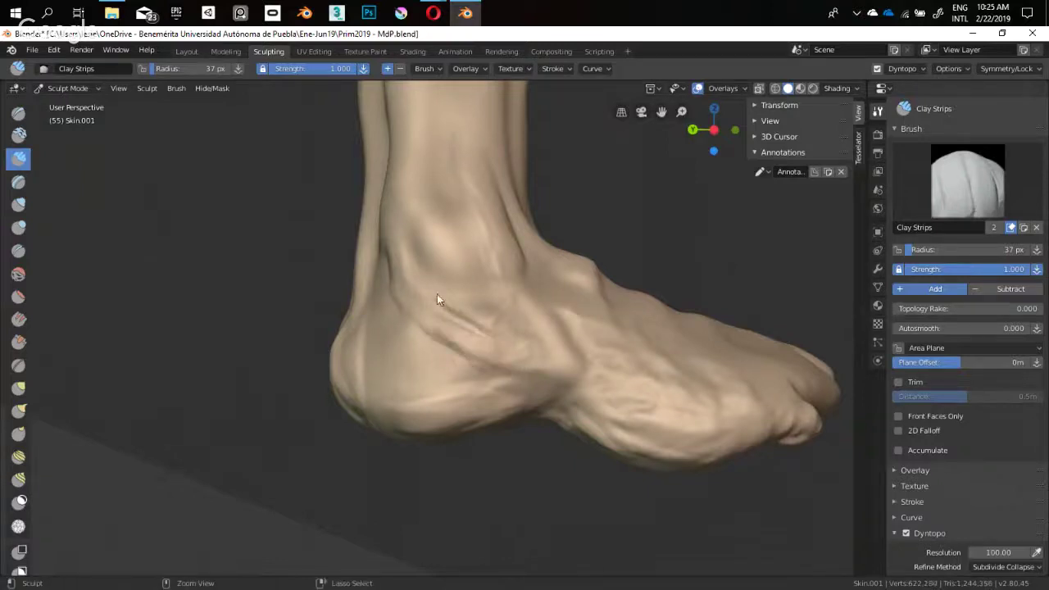
Add a short clay strip behind the outer ankle bone with Clay Strips at 37 px radius
mouse_move(394, 265)
middle_mouse_down()
mouse_move(421, 342)
mouse_move(550, 355)
mouse_move(386, 288)
mouse_move(426, 392)
mouse_move(462, 386)
middle_mouse_up()
mouse_move(395, 250)
left_mouse_down()
mouse_move(391, 367)
mouse_move(382, 271)
left_mouse_up()
mouse_move(382, 270)
middle_mouse_down()
mouse_move(440, 309)
mouse_move(513, 316)
mouse_move(494, 300)
mouse_move(482, 328)
mouse_move(435, 302)
mouse_move(458, 317)
middle_mouse_up()
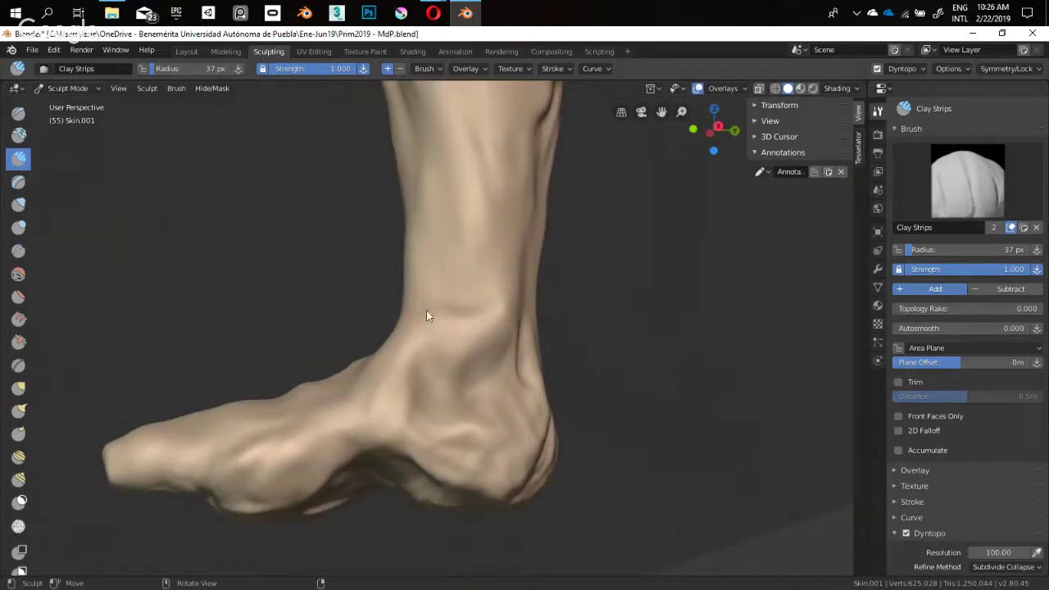
Build up the inner foot around the base of the big toe with Clay Strips at 54 px and 33 px radius
mouse_move(466, 369)
middle_mouse_down()
mouse_move(386, 345)
mouse_move(428, 298)
mouse_move(369, 323)
middle_mouse_up()
key("f")
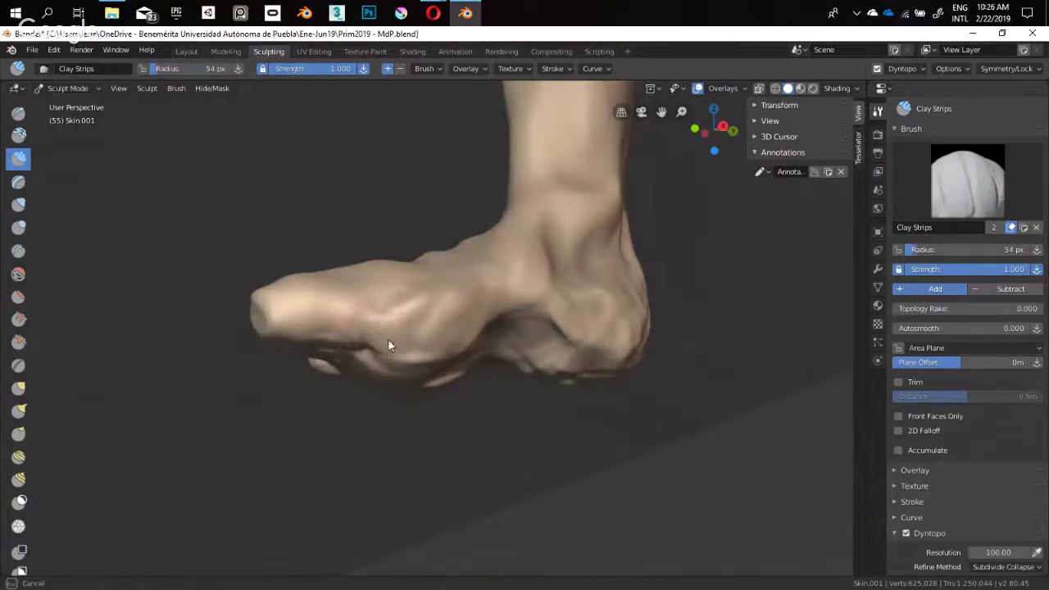
left_click(400, 339)
mouse_move(400, 339)
middle_mouse_down()
mouse_move(451, 281)
mouse_move(387, 414)
middle_mouse_up()
key("f")
left_click(379, 364)
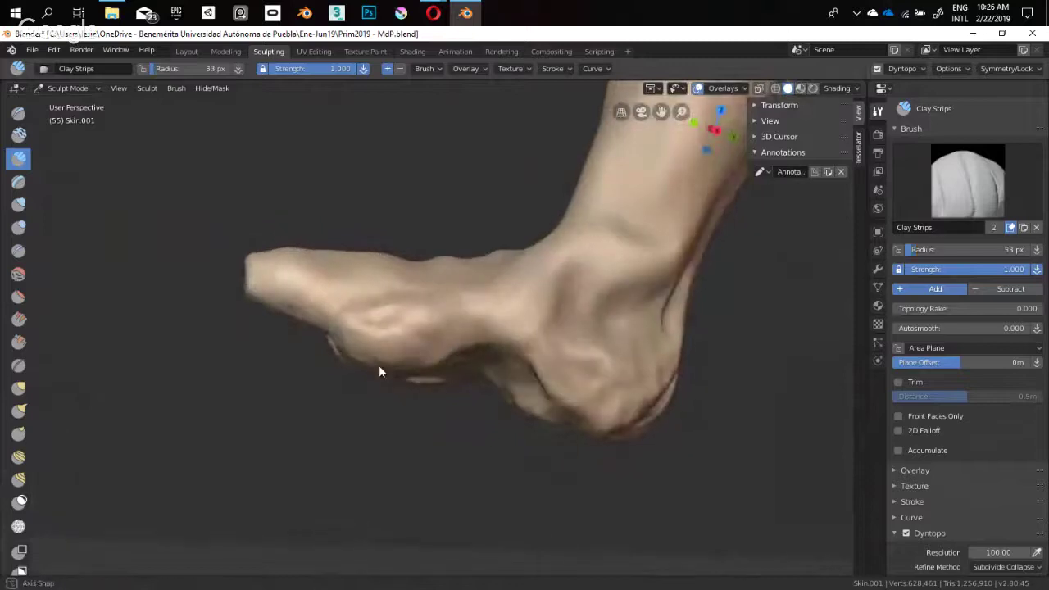
mouse_move(378, 365)
middle_mouse_down()
mouse_move(579, 232)
mouse_move(468, 258)
mouse_move(454, 283)
middle_mouse_up()
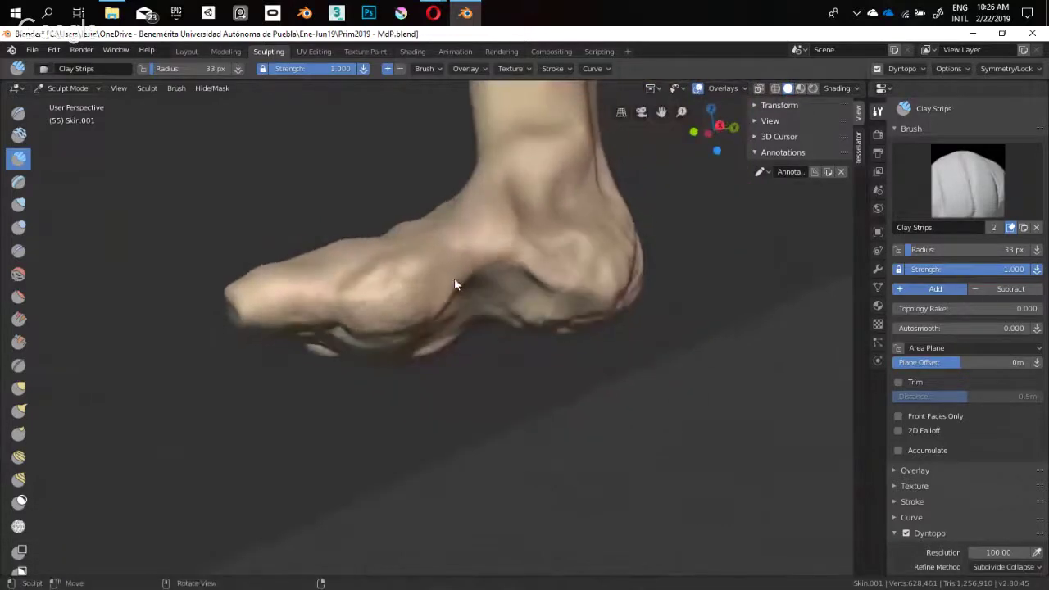
Lay strips along the inner arch toward the ankle with Clay Strips at 33 px and 39 px radius
left_click_drag(453, 292, 478, 261)
middle_click_drag(478, 260, 449, 264)
key("f")
left_click(454, 264)
mouse_move(469, 255)
left_mouse_down()
mouse_move(483, 247)
mouse_move(436, 293)
mouse_move(484, 243)
left_mouse_up()
mouse_move(485, 243)
middle_mouse_down()
mouse_move(390, 311)
mouse_move(383, 290)
mouse_move(412, 310)
mouse_move(371, 285)
mouse_move(387, 292)
middle_mouse_up()
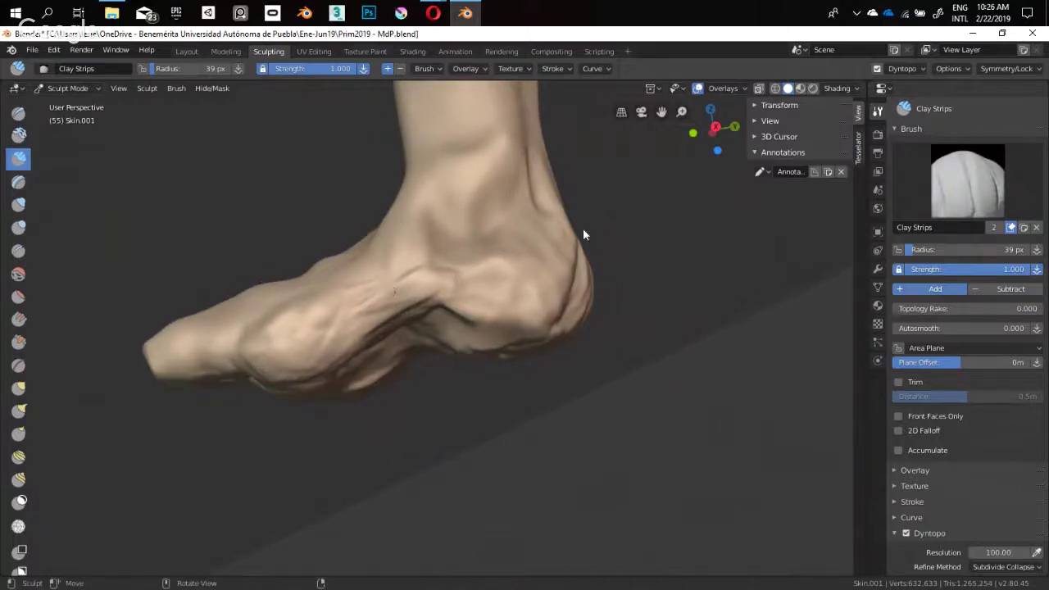
Raise the inner ankle bone and define the tendon behind it with Clay Strips at 44 px radius
mouse_move(524, 241)
middle_mouse_down()
mouse_move(464, 326)
mouse_move(470, 283)
mouse_move(604, 260)
mouse_move(548, 389)
mouse_move(413, 285)
mouse_move(460, 308)
mouse_move(449, 292)
mouse_move(394, 305)
mouse_move(426, 216)
middle_mouse_up()
key("bracketright")
key("bracketright")
key("bracketright")
key("bracketright")
key("bracketright")
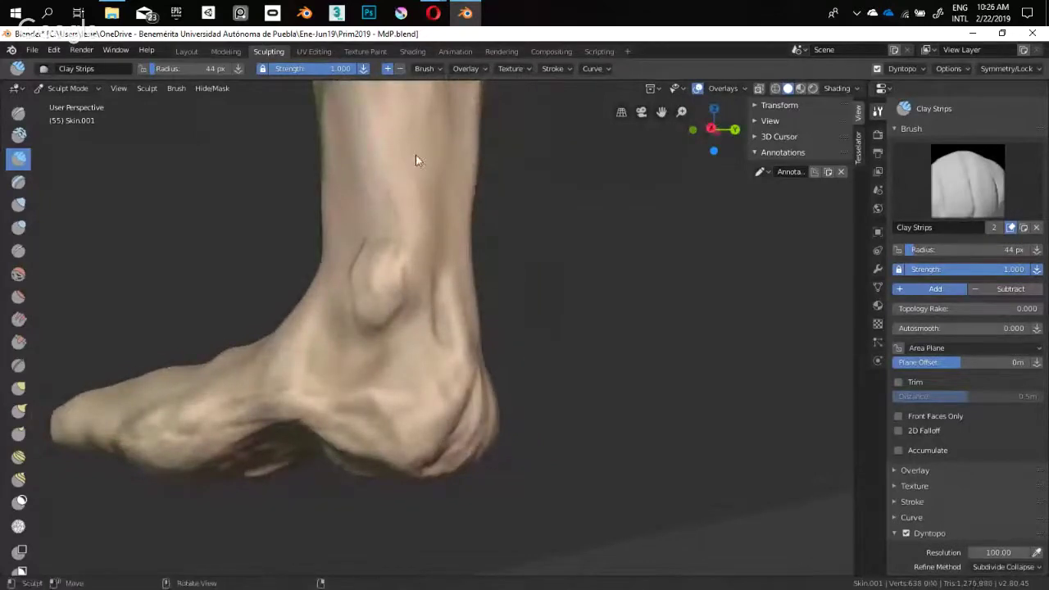
Add tendon strips running below the inner ankle bone toward the arch with Clay Strips at 36 px radius
key("bracketleft")
key("bracketleft")
mouse_move(433, 265)
middle_mouse_down()
mouse_move(415, 301)
mouse_move(435, 268)
middle_mouse_up()
left_click_drag(445, 285, 388, 320)
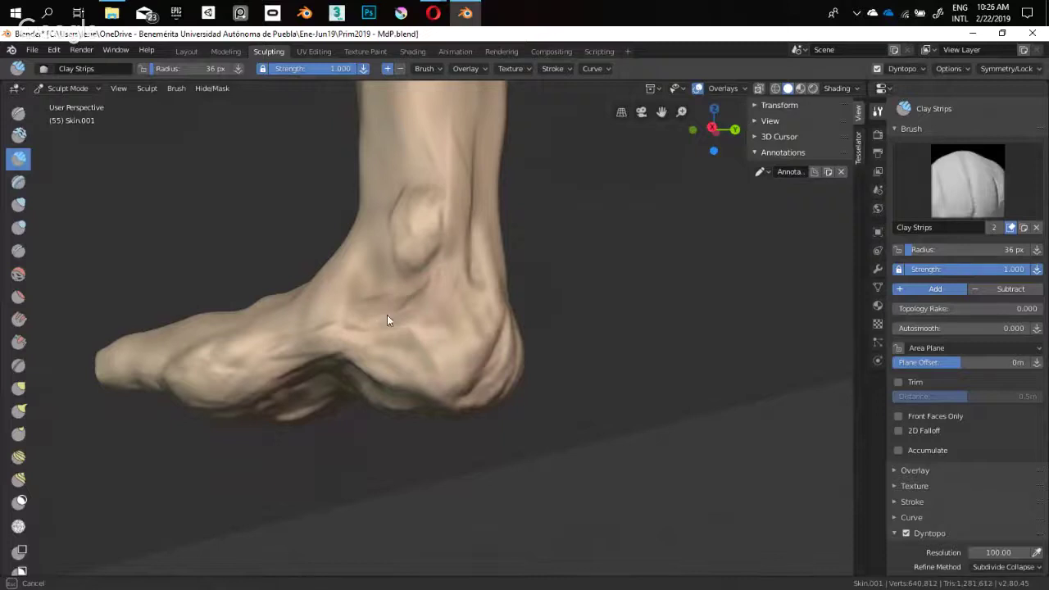
middle_click_drag(367, 329, 398, 323)
left_click_drag(444, 319, 419, 325)
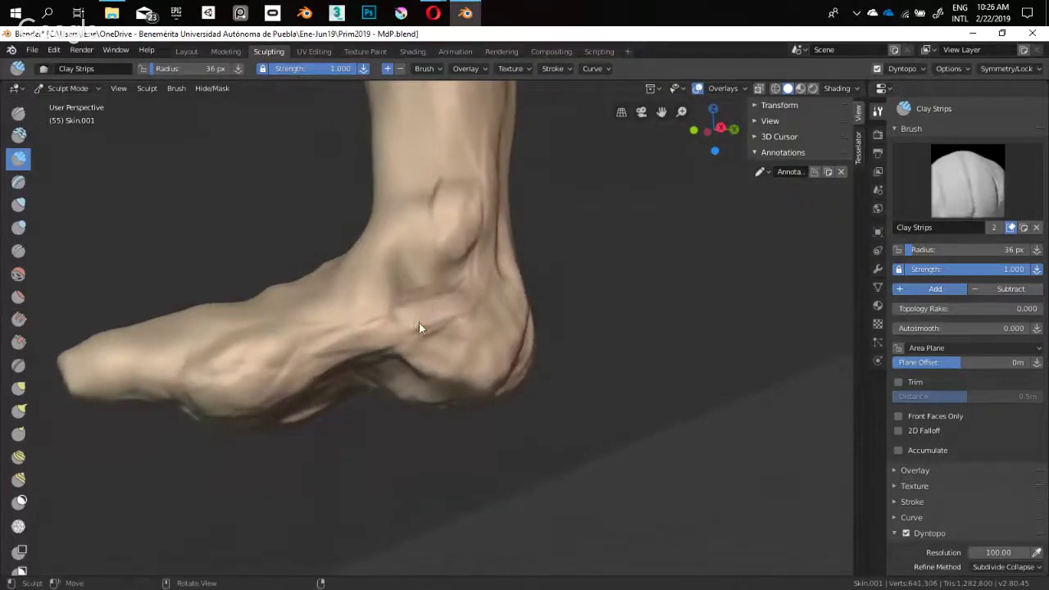
Add volume to the underside of the heel with Clay Strips at 50 px and 71 px radius
mouse_move(430, 305)
middle_mouse_down()
mouse_move(416, 303)
mouse_move(418, 331)
mouse_move(388, 295)
mouse_move(421, 332)
mouse_move(414, 309)
mouse_move(438, 324)
mouse_move(378, 295)
mouse_move(466, 307)
middle_mouse_up()
key("f")
left_click(407, 327)
mouse_move(396, 316)
middle_mouse_down()
mouse_move(612, 216)
mouse_move(571, 197)
mouse_move(442, 318)
middle_mouse_up()
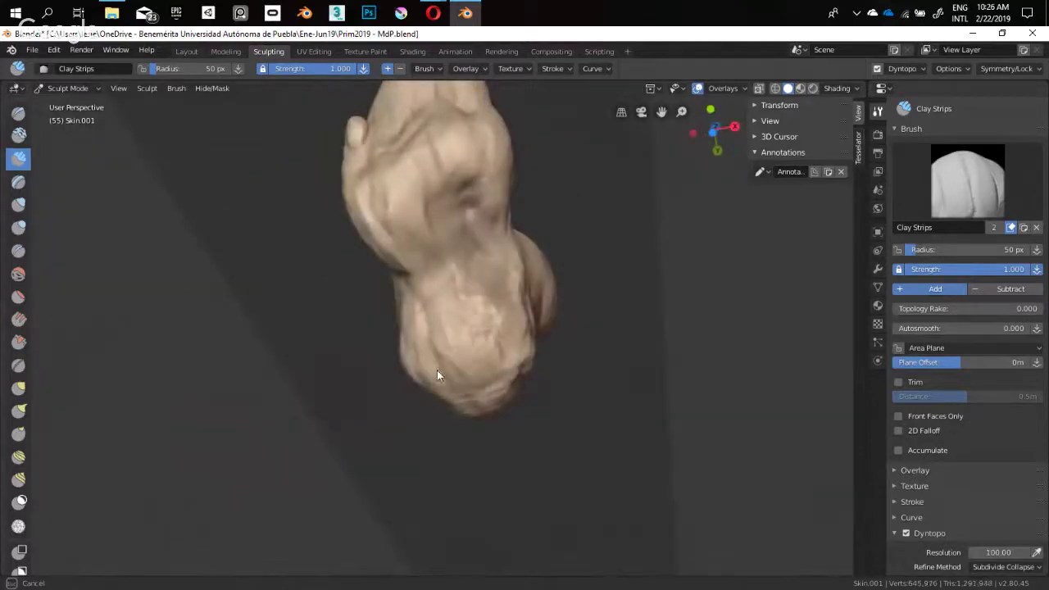
mouse_move(436, 369)
left_mouse_down()
mouse_move(471, 354)
mouse_move(489, 360)
mouse_move(510, 315)
left_mouse_up()
key("f")
left_click(481, 335)
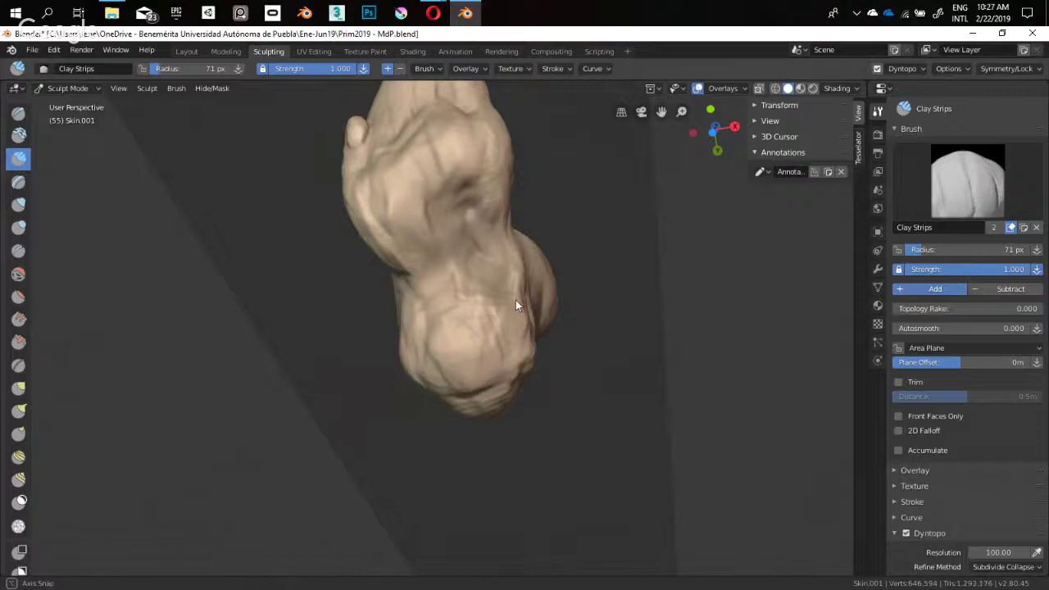
Set the Dyntopo resolution to 70
mouse_move(516, 306)
middle_mouse_down()
mouse_move(585, 335)
mouse_move(604, 358)
mouse_move(499, 369)
mouse_move(478, 234)
mouse_move(422, 322)
mouse_move(459, 303)
middle_mouse_up()
left_click(902, 68)
left_click(928, 93)
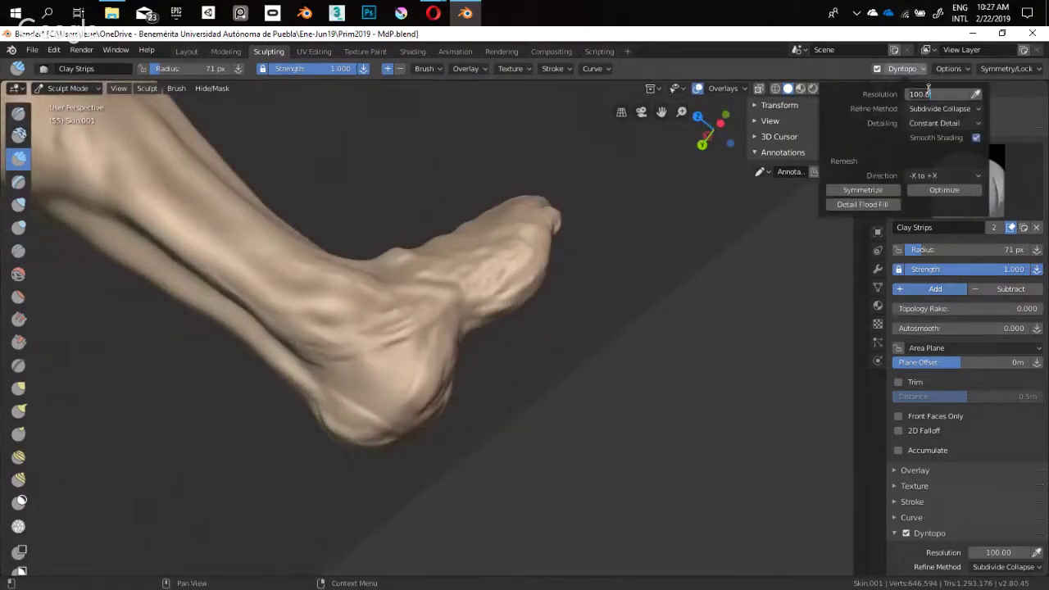
type("70")
key("Return")
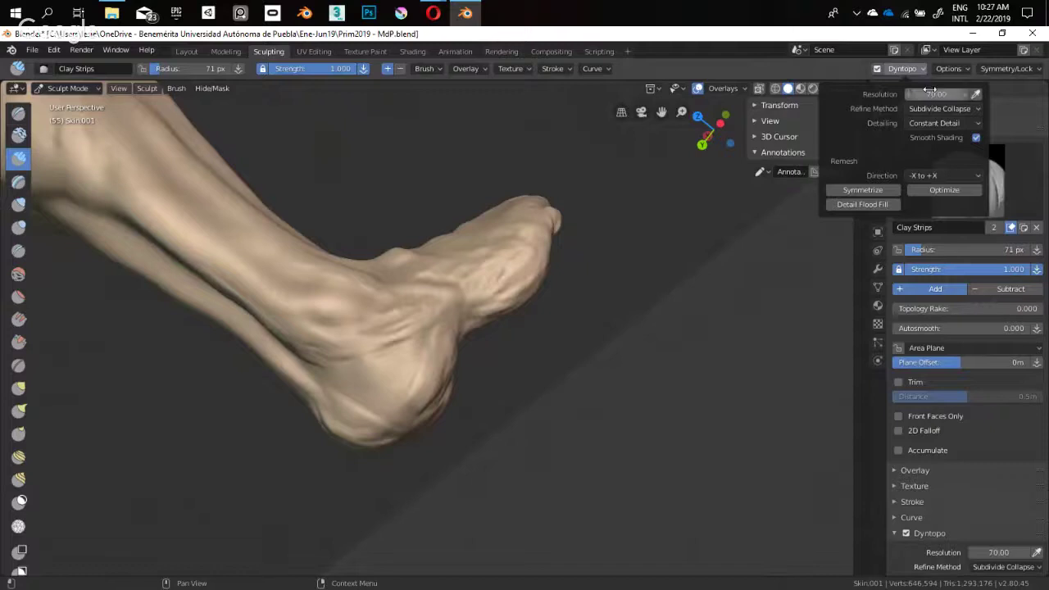
Build up the back and inner side of the heel with Clay Strips at 67 px and 66 px radius
mouse_move(425, 327)
middle_mouse_down()
mouse_move(475, 249)
mouse_move(440, 253)
mouse_move(399, 358)
mouse_move(302, 348)
mouse_move(421, 342)
mouse_move(390, 300)
mouse_move(423, 304)
mouse_move(342, 346)
mouse_move(425, 368)
middle_mouse_up()
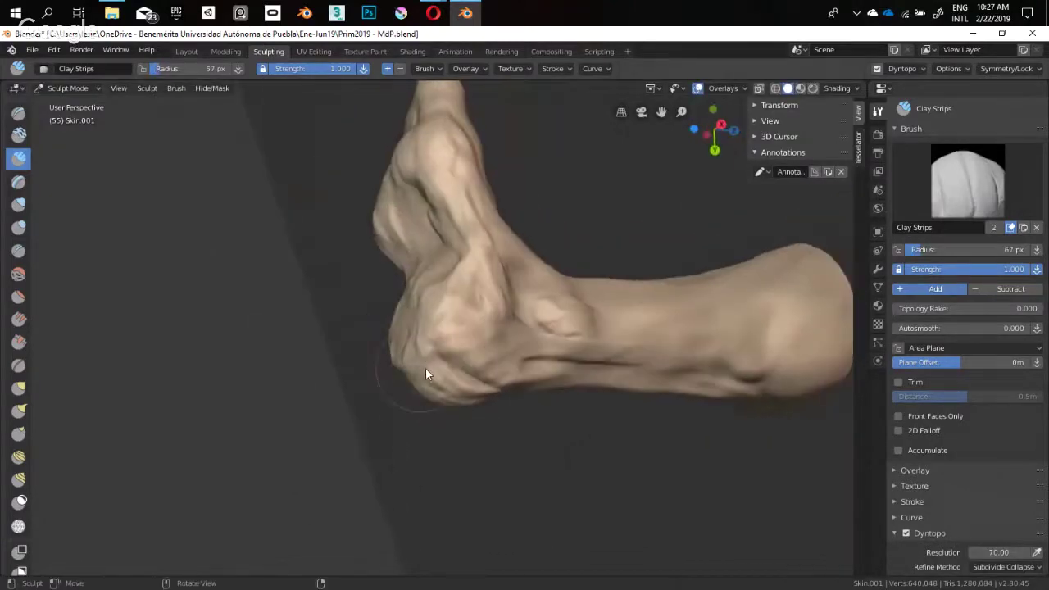
mouse_move(426, 368)
left_mouse_down()
mouse_move(436, 373)
mouse_move(461, 315)
left_mouse_up()
mouse_move(501, 308)
middle_mouse_down()
mouse_move(398, 305)
mouse_move(487, 290)
mouse_move(421, 346)
mouse_move(456, 318)
mouse_move(353, 352)
middle_mouse_up()
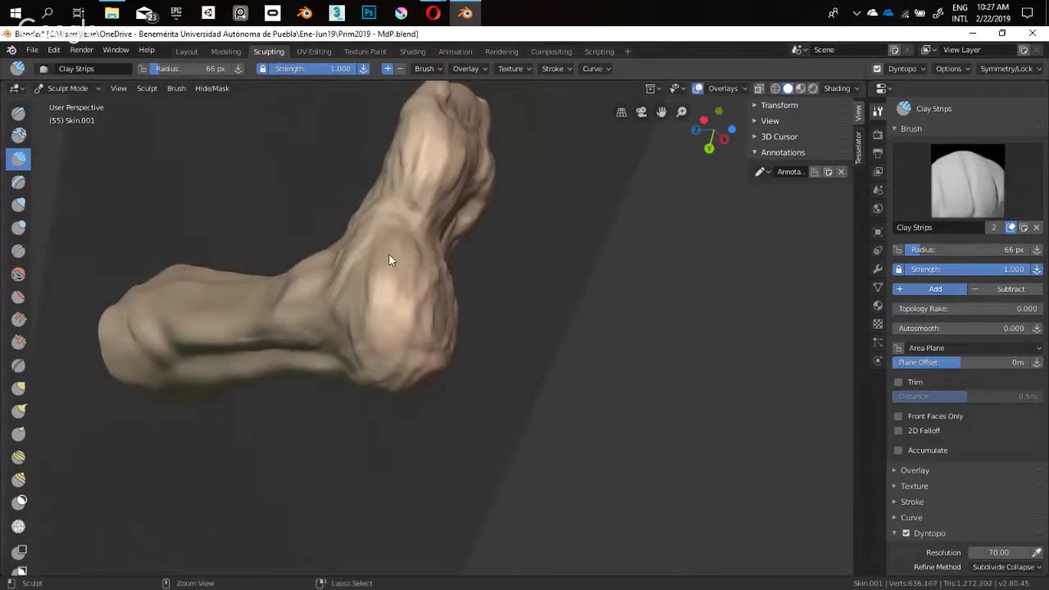
Round the heel pad and fill the sole in front of it with Clay Strips at 60 px and 48 px radius
mouse_move(428, 267)
middle_mouse_down()
mouse_move(571, 384)
mouse_move(596, 274)
mouse_move(419, 447)
mouse_move(497, 188)
mouse_move(533, 153)
mouse_move(408, 229)
middle_mouse_up()
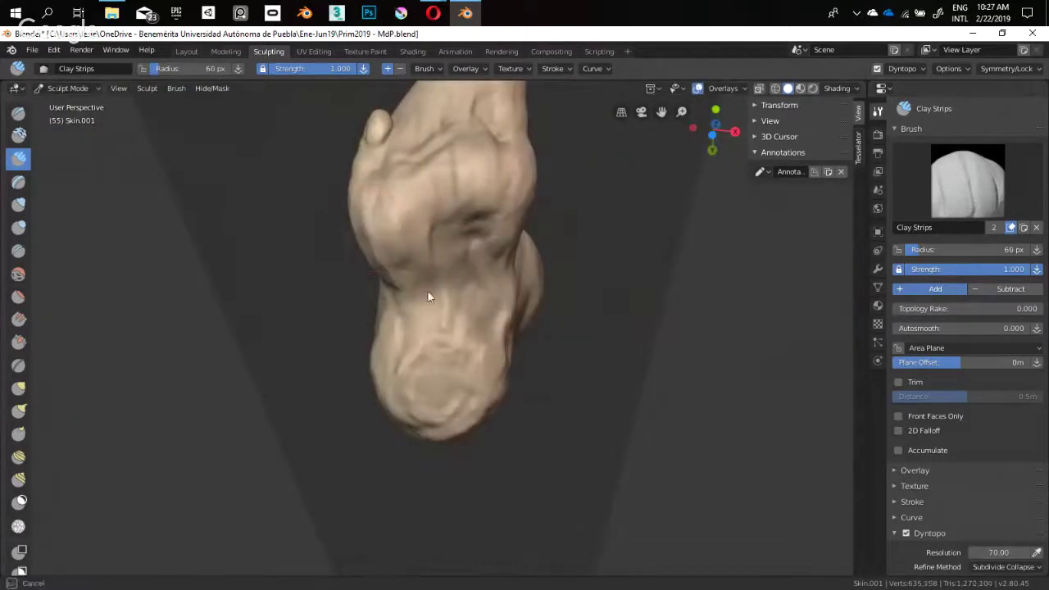
mouse_move(432, 295)
middle_mouse_down()
mouse_move(297, 311)
mouse_move(418, 274)
mouse_move(367, 249)
mouse_move(429, 243)
mouse_move(297, 321)
mouse_move(355, 398)
mouse_move(333, 367)
mouse_move(306, 414)
mouse_move(435, 372)
mouse_move(462, 407)
mouse_move(417, 381)
mouse_move(440, 382)
middle_mouse_up()
key("f")
left_click(431, 385)
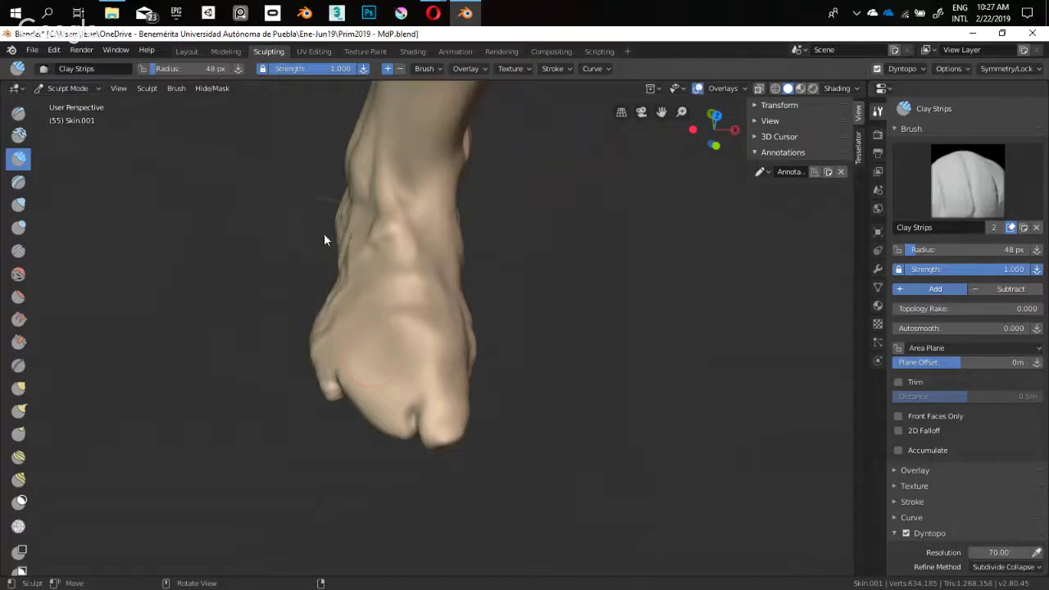
Refine the foot's outer edge where the arch meets the forefoot with Clay Strips at 30 px radius
mouse_move(362, 276)
middle_mouse_down()
mouse_move(339, 330)
mouse_move(361, 357)
mouse_move(409, 345)
mouse_move(331, 307)
mouse_move(580, 191)
middle_mouse_up()
scroll(580, 191, "down", 5)
middle_click_drag(521, 370, 466, 161)
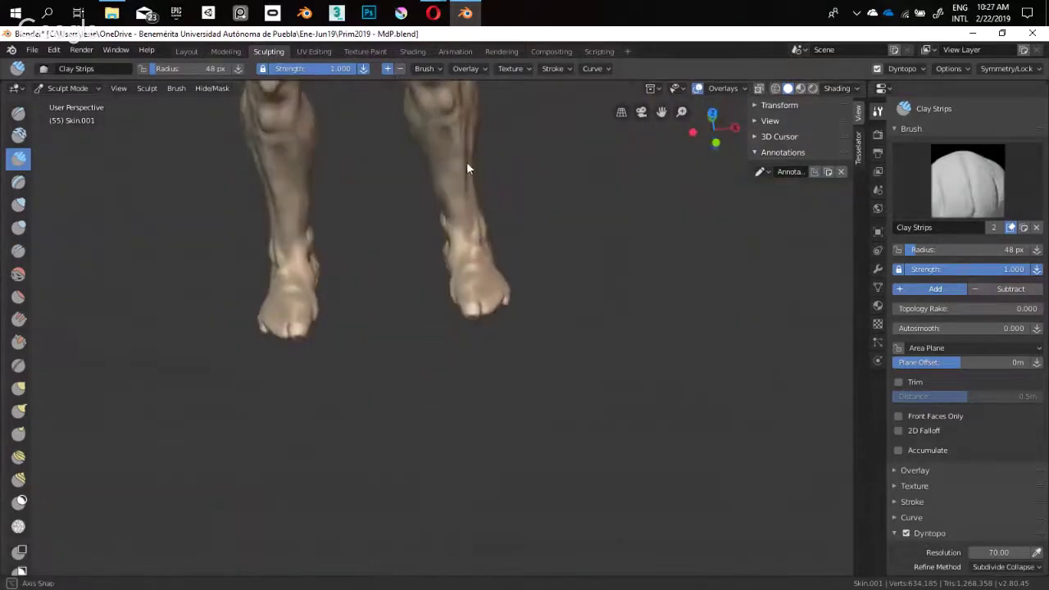
key("b")
left_click_drag(535, 180, 424, 405)
scroll(461, 280, "up", 5)
mouse_move(424, 405)
middle_mouse_down()
mouse_move(460, 279)
mouse_move(470, 287)
mouse_move(418, 286)
mouse_move(420, 317)
mouse_move(445, 310)
mouse_move(464, 262)
mouse_move(449, 346)
mouse_move(475, 363)
mouse_move(445, 344)
mouse_move(447, 352)
mouse_move(370, 347)
mouse_move(402, 328)
mouse_move(390, 328)
mouse_move(401, 304)
mouse_move(407, 335)
mouse_move(356, 369)
mouse_move(585, 335)
mouse_move(288, 359)
mouse_move(386, 294)
mouse_move(387, 326)
mouse_move(382, 307)
mouse_move(362, 326)
mouse_move(371, 310)
middle_mouse_up()
key("f")
left_click(452, 294)
key("f")
left_click(363, 320)
scroll(370, 308, "up", 2)
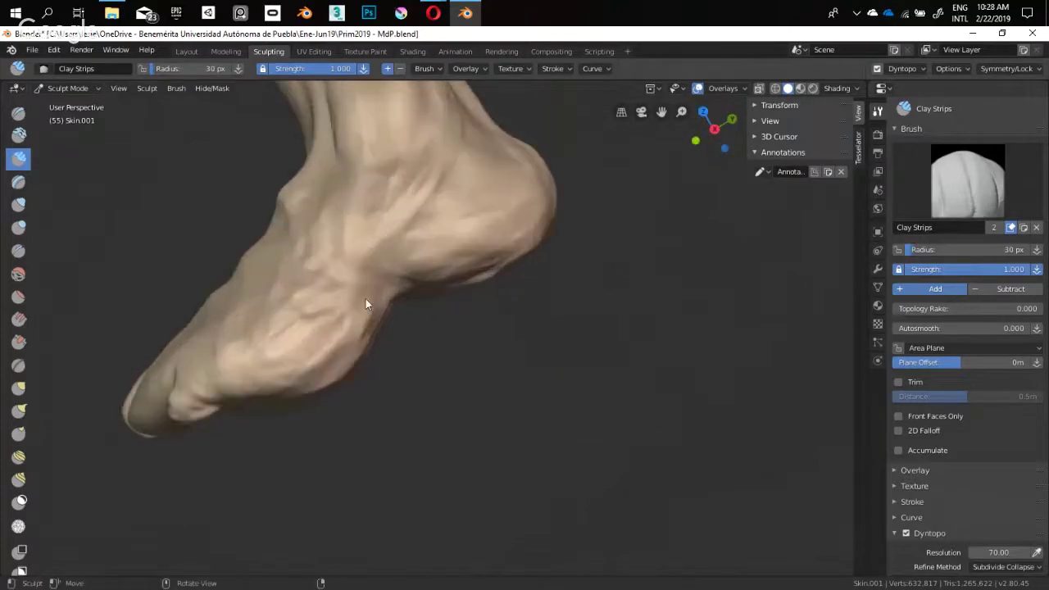
left_click_drag(366, 298, 379, 296)
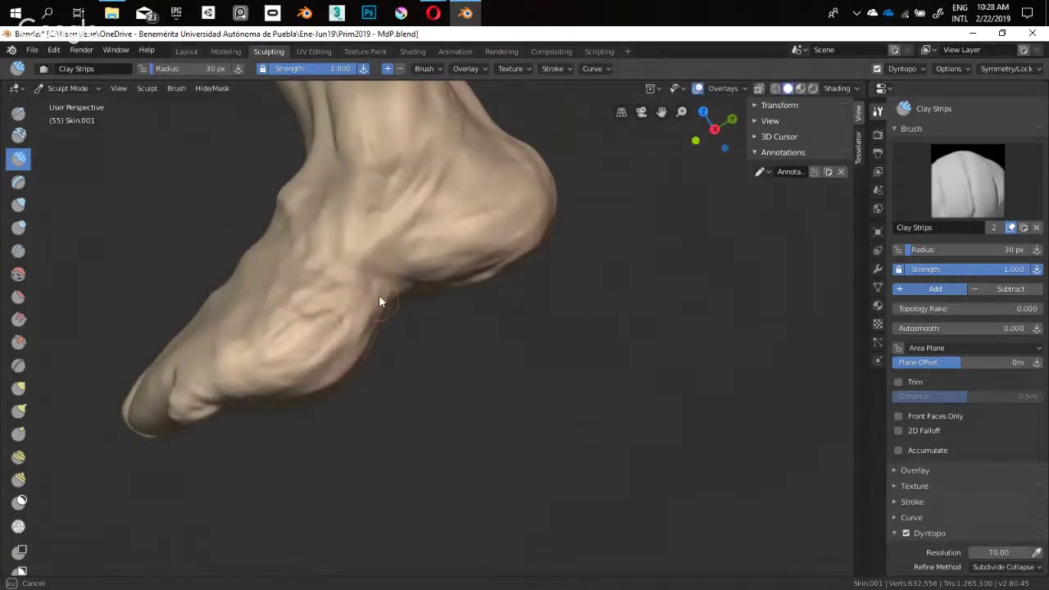
Shape the outer sole and ball of the foot with Clay Strips at 58 px and 60 px radius
middle_click_drag(378, 296, 402, 226)
key("f")
left_click(351, 274)
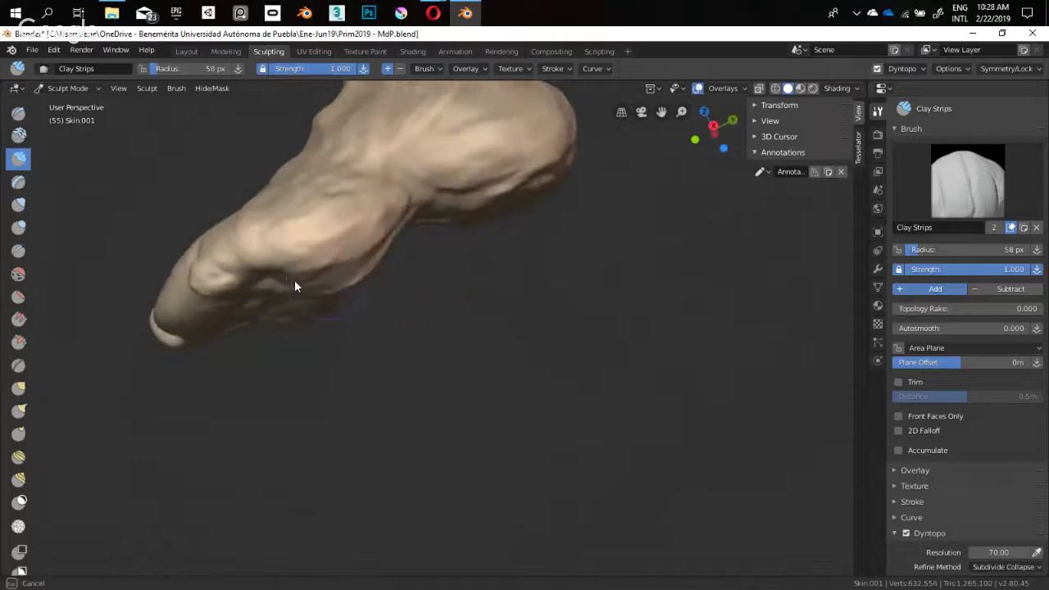
mouse_move(363, 281)
middle_mouse_down()
mouse_move(325, 271)
mouse_move(319, 283)
mouse_move(332, 255)
mouse_move(404, 229)
mouse_move(351, 247)
mouse_move(432, 233)
middle_mouse_up()
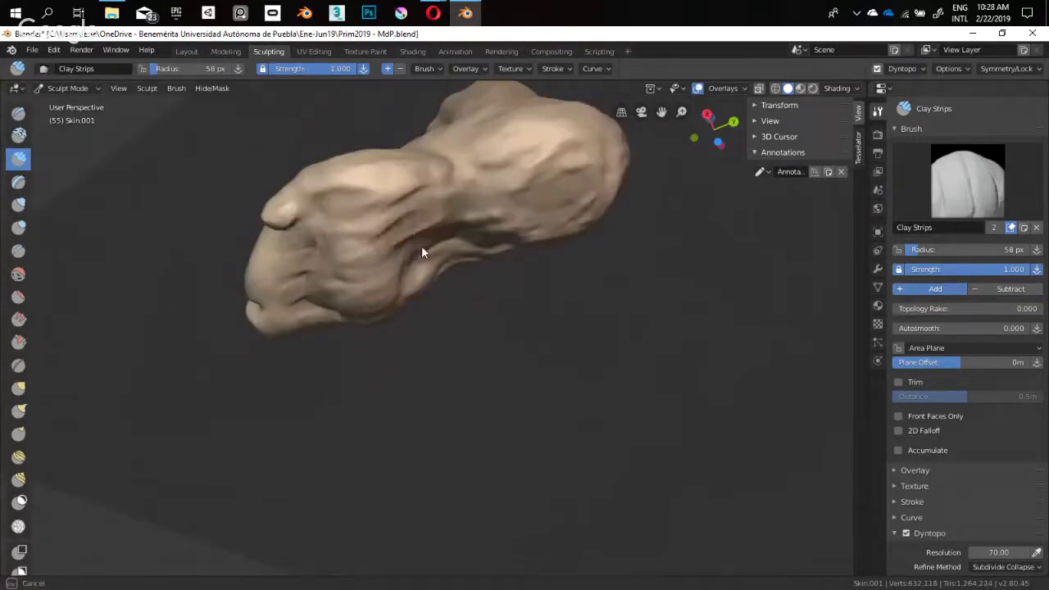
mouse_move(381, 204)
middle_mouse_down()
mouse_move(514, 334)
mouse_move(499, 147)
mouse_move(440, 253)
mouse_move(489, 222)
mouse_move(516, 255)
middle_mouse_up()
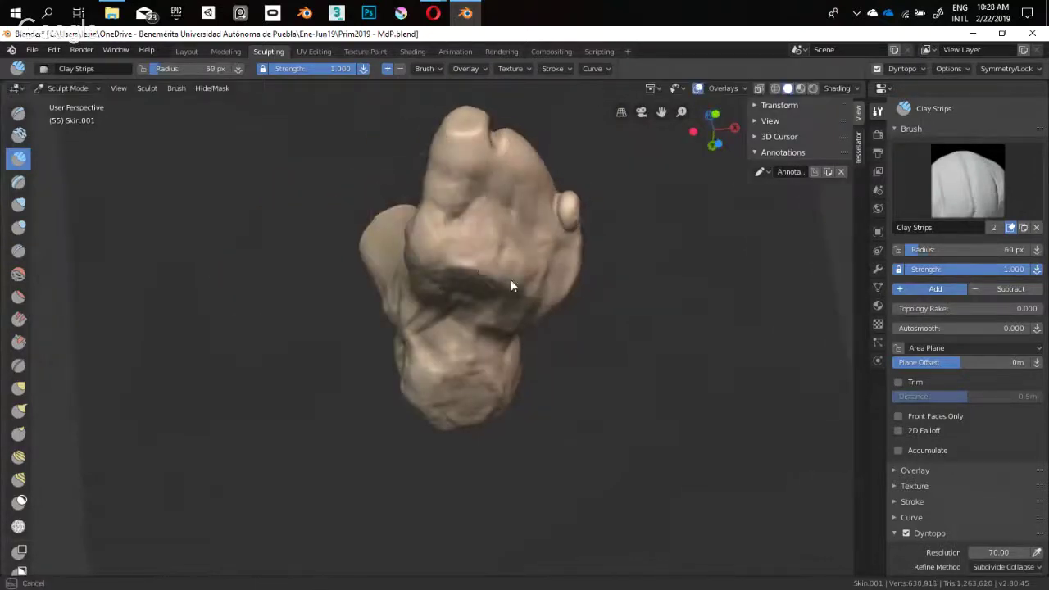
Add clay to the inner side of the ankle's front with Clay Strips at 71 px radius
mouse_move(452, 250)
middle_mouse_down()
mouse_move(581, 330)
mouse_move(531, 324)
mouse_move(451, 271)
mouse_move(480, 344)
mouse_move(581, 257)
mouse_move(373, 415)
mouse_move(511, 246)
mouse_move(478, 368)
mouse_move(473, 319)
mouse_move(480, 375)
mouse_move(428, 347)
mouse_move(487, 311)
mouse_move(470, 313)
mouse_move(452, 344)
mouse_move(447, 333)
mouse_move(415, 328)
mouse_move(422, 303)
middle_mouse_up()
key("f")
left_click(452, 344)
left_click_drag(422, 303, 405, 304)
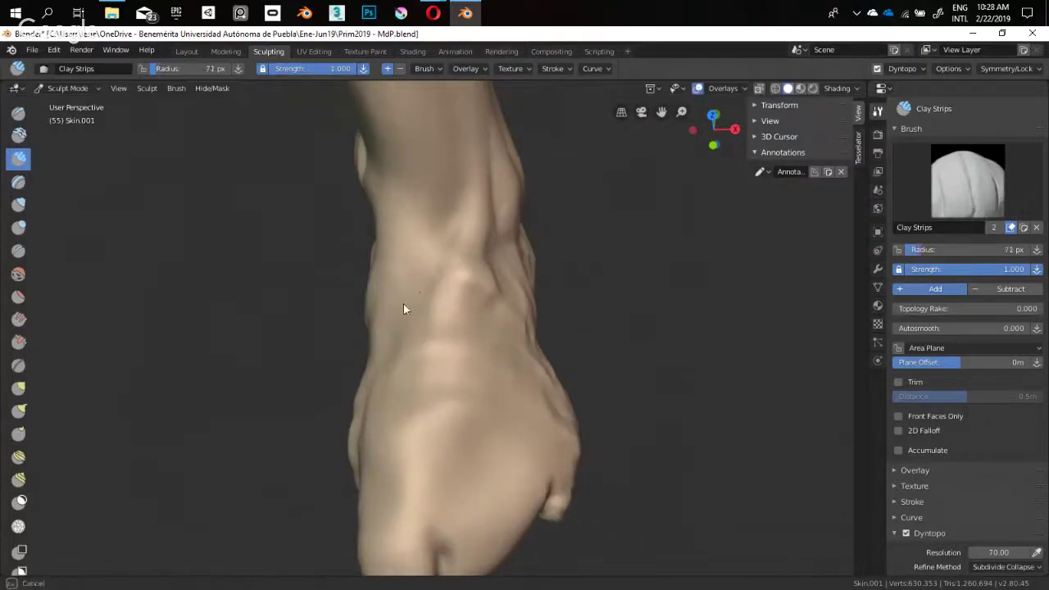
Build up the bony bump at the front of the ankle with Clay Strips at 57 px radius
key("f")
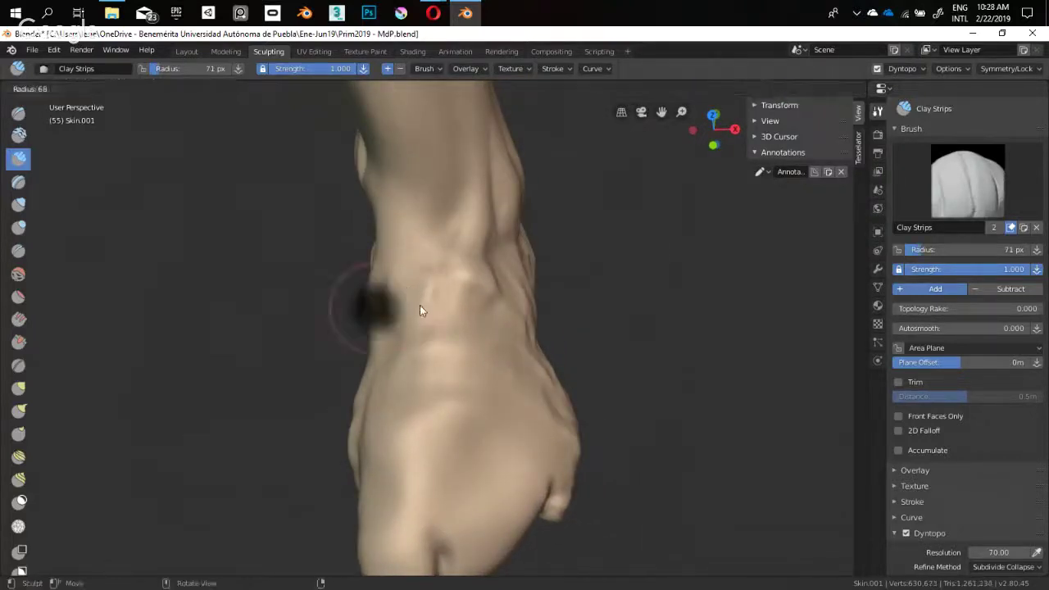
left_click(415, 299)
mouse_move(411, 294)
middle_mouse_down()
mouse_move(434, 288)
mouse_move(400, 328)
mouse_move(446, 290)
mouse_move(439, 261)
middle_mouse_up()
key("f")
left_click(414, 261)
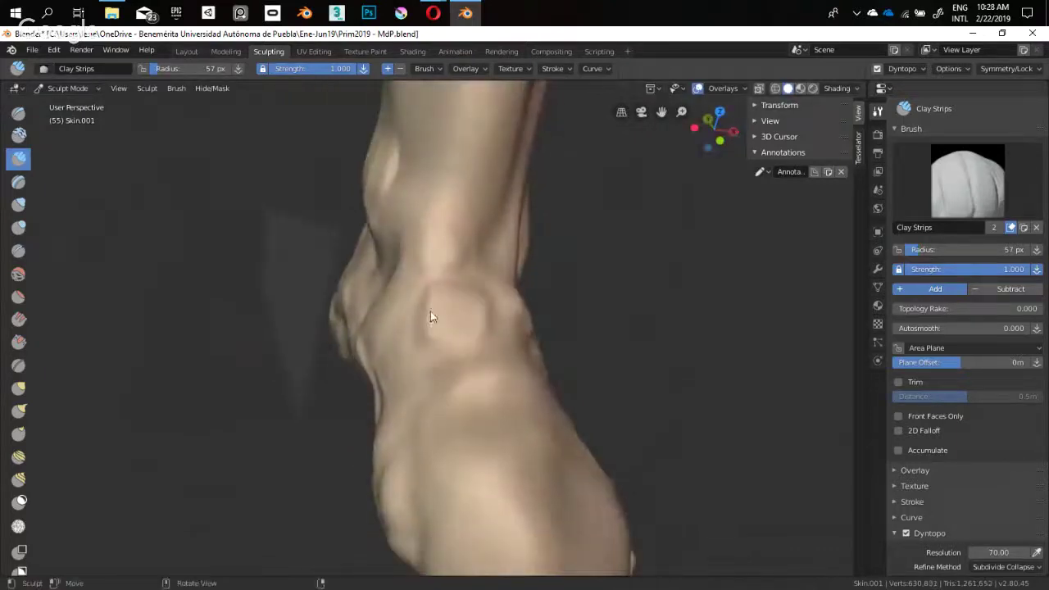
left_click_drag(430, 312, 429, 337)
key("f")
left_click(439, 361)
Blend the front of the ankle into the top of the foot with Clay Strips at 47 px radius
mouse_move(461, 342)
middle_mouse_down()
mouse_move(440, 300)
mouse_move(382, 339)
mouse_move(461, 265)
mouse_move(429, 430)
middle_mouse_up()
key("f")
left_click(399, 316)
mouse_move(420, 344)
middle_mouse_down()
mouse_move(358, 273)
mouse_move(409, 306)
middle_mouse_up()
key("f")
left_click(396, 301)
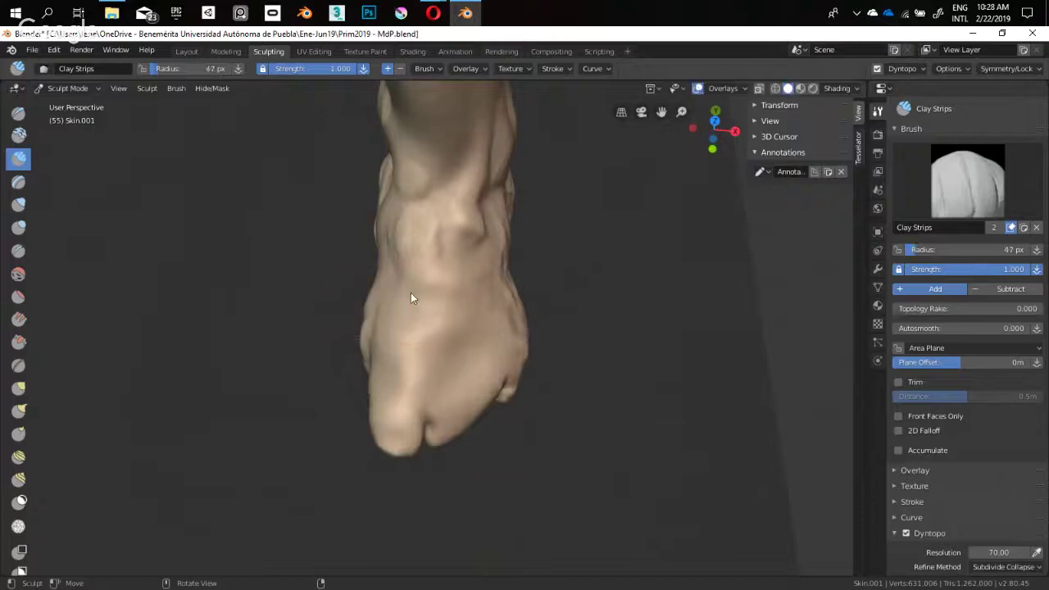
Carve a fold across the top of the instep with the Crease brush at 38 px radius and 0.775 strength
key("bracketleft")
key("bracketleft")
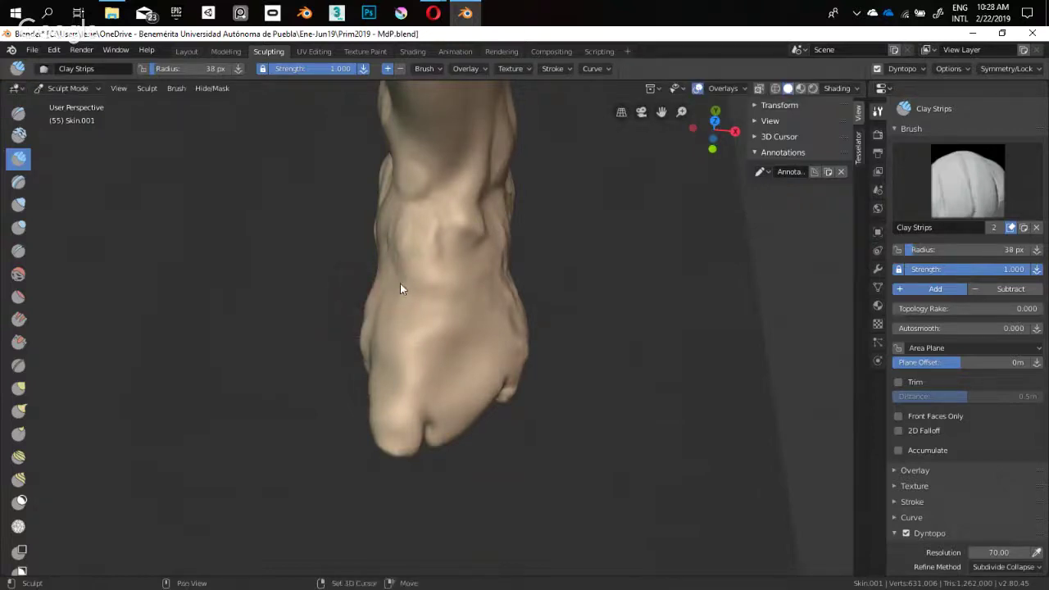
key("shift+c")
left_click_drag(490, 287, 480, 290)
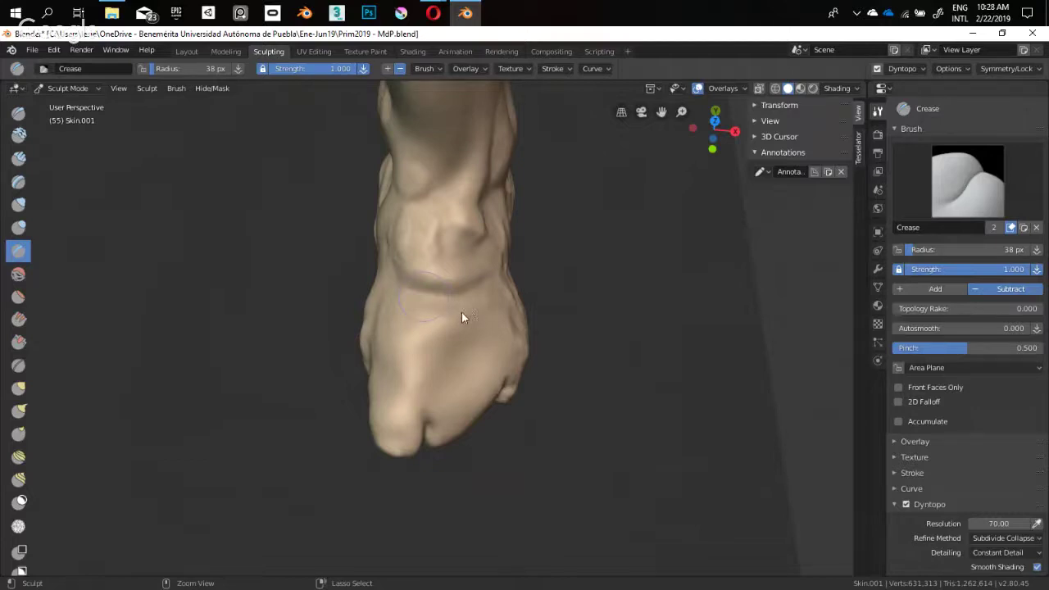
key("ctrl+z")
key("shift+f")
left_click(477, 300)
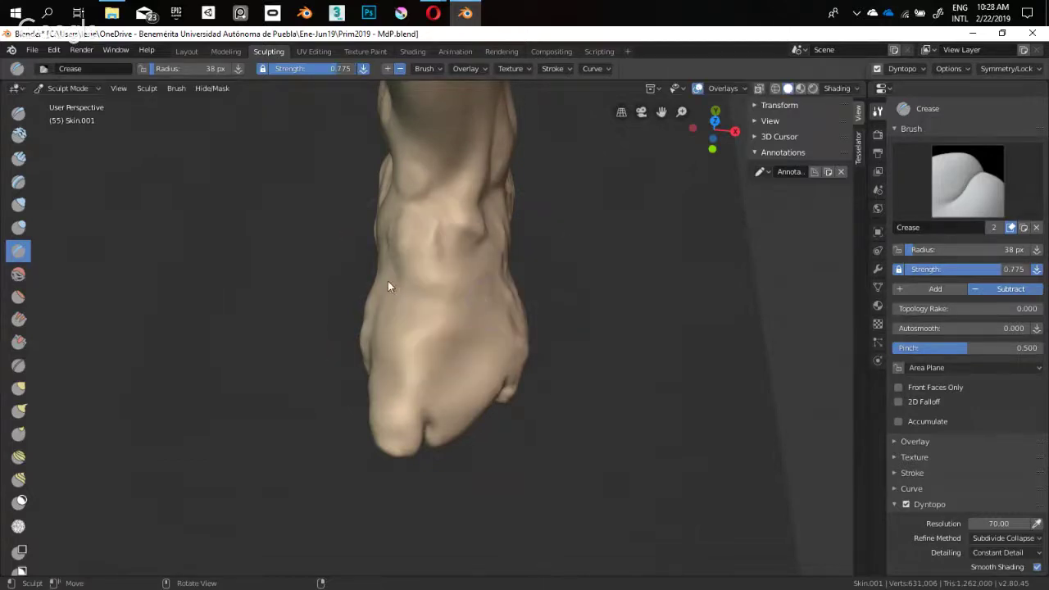
left_click_drag(388, 281, 485, 290)
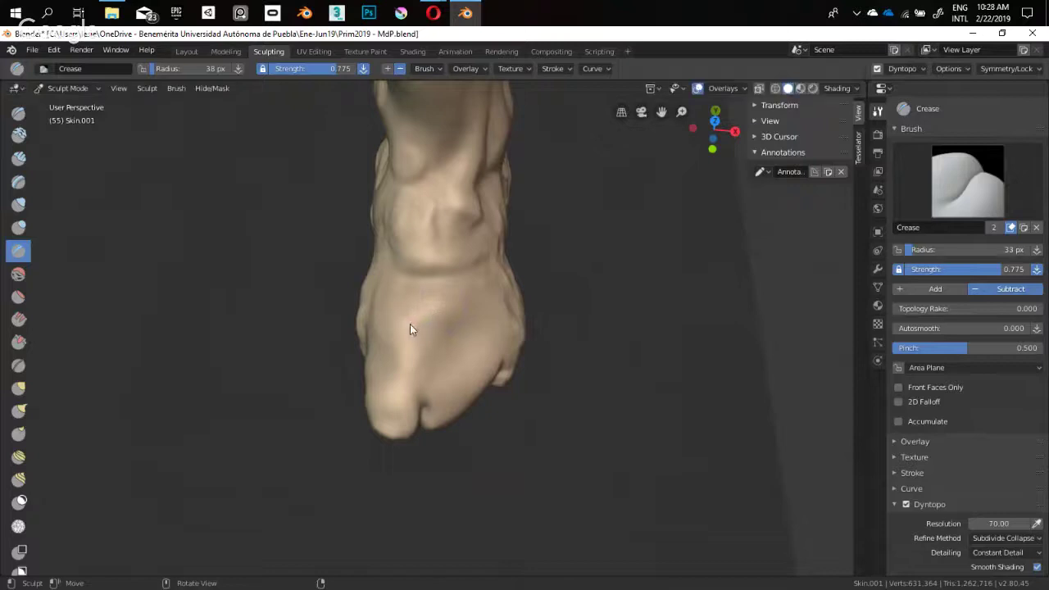
Carve more folds across the top of the foot down to the toe bases with Crease at 33 px radius
left_click_drag(391, 336, 415, 349)
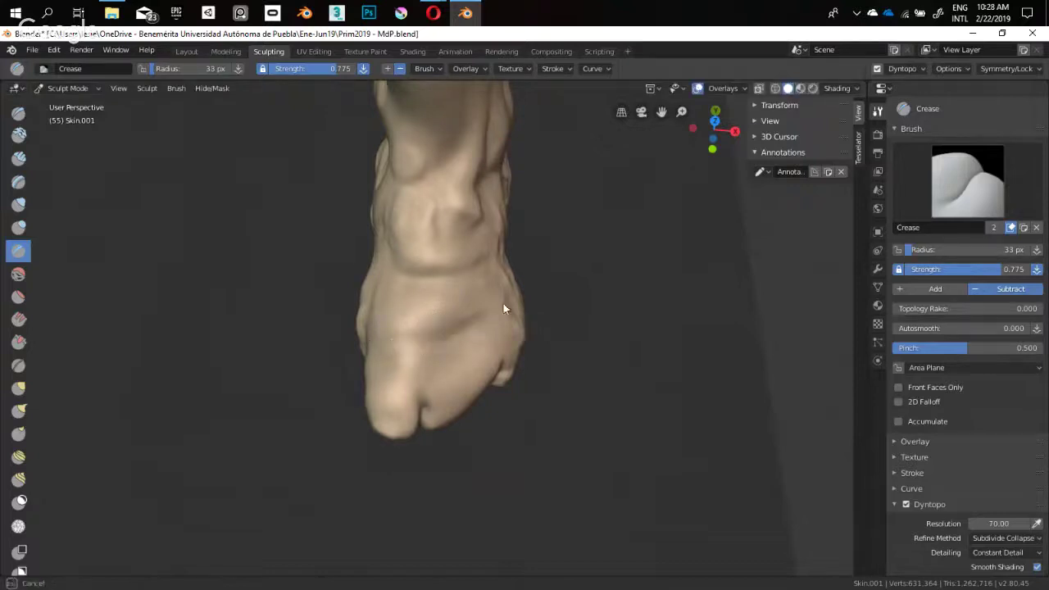
left_click_drag(503, 303, 451, 311)
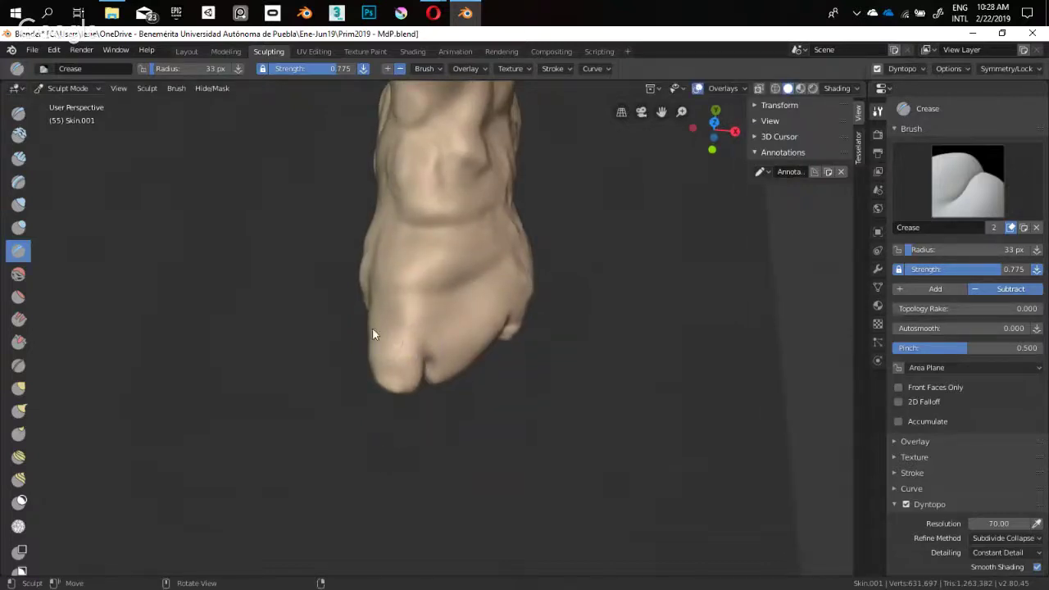
mouse_move(372, 333)
left_mouse_down()
mouse_move(421, 344)
mouse_move(503, 306)
mouse_move(449, 276)
left_mouse_up()
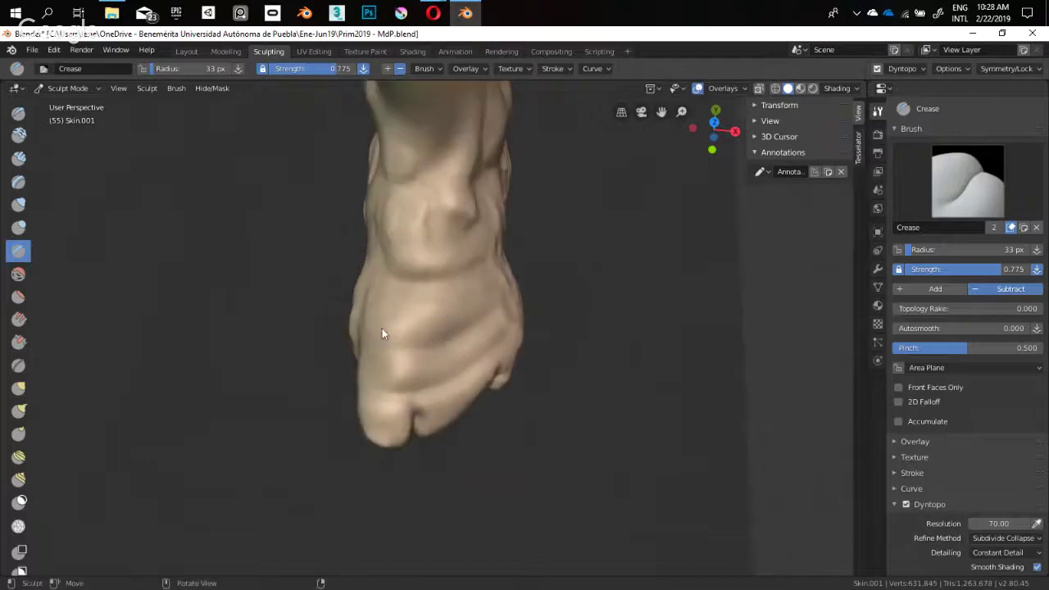
left_click_drag(382, 334, 448, 330)
left_click_drag(386, 340, 385, 342)
left_click_drag(462, 327, 482, 318)
Save the Prim2019 - MdP.blend file
mouse_move(417, 251)
middle_mouse_down("ctrl")
mouse_move(428, 393)
mouse_move(398, 235)
mouse_move(442, 277)
mouse_move(421, 397)
middle_mouse_up("ctrl")
middle_click_drag(421, 398, 396, 245)
key("ctrl+s")
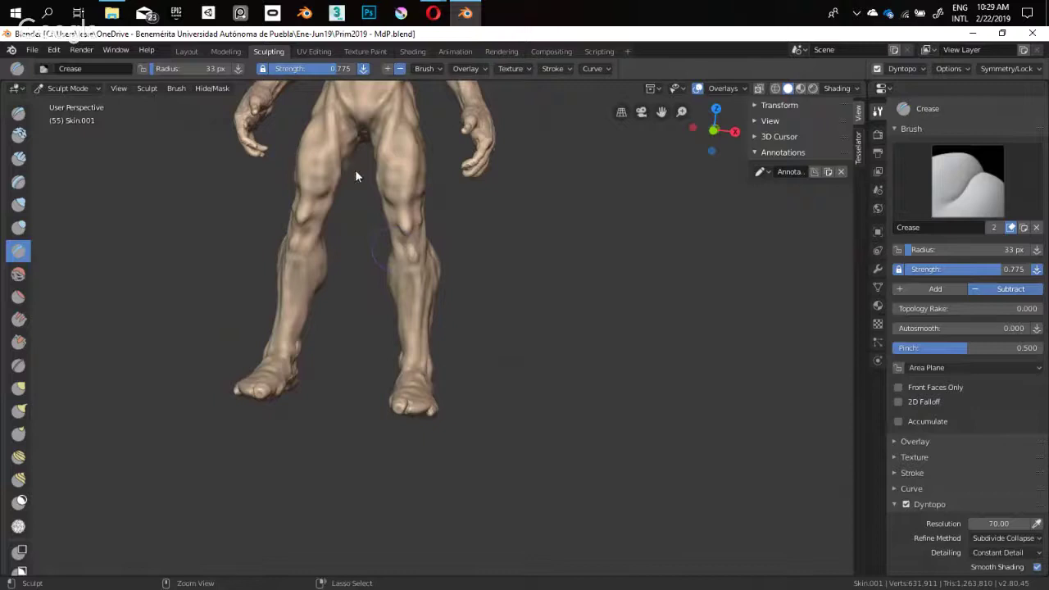
key("ctrl+s")
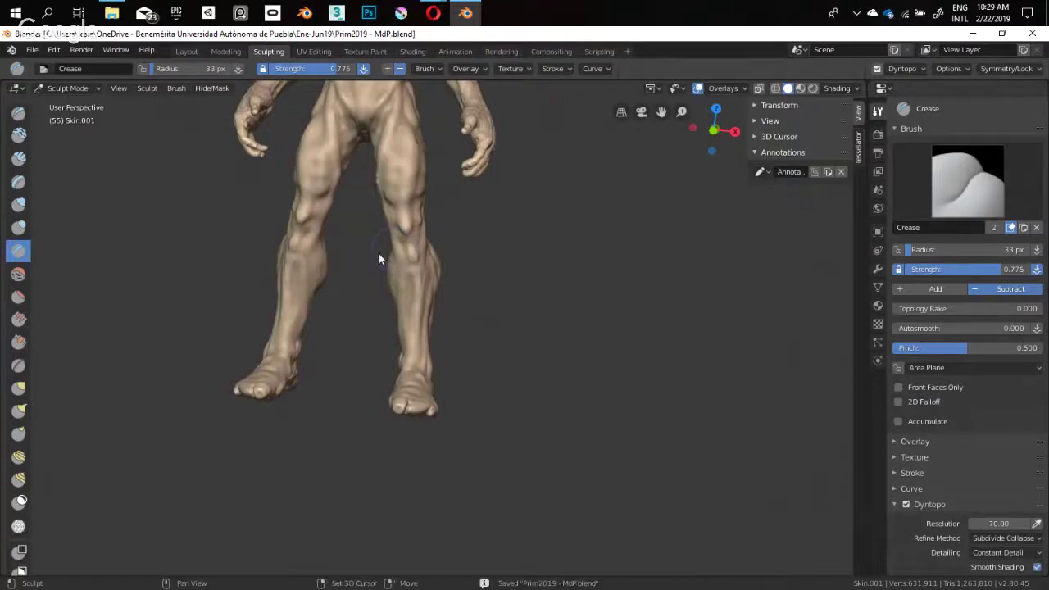
Inspect the whole male figure from the front and from a three-quarter angle
scroll(375, 343, "down", 3)
middle_click_drag(402, 348, 419, 289)
scroll(419, 293, "up", 3)
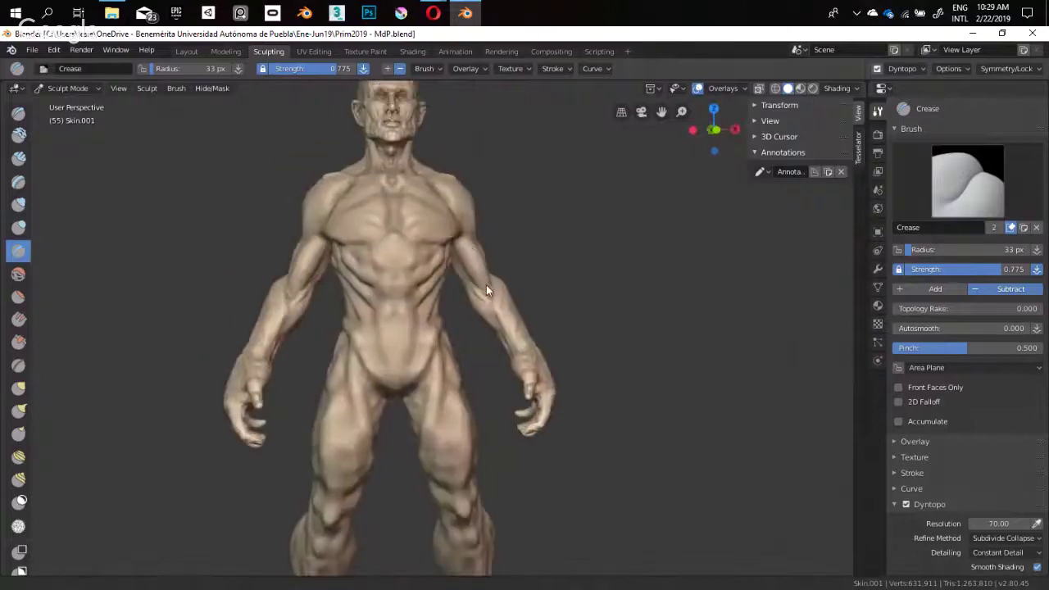
middle_click_drag(484, 286, 547, 293)
scroll(686, 218, "up", 2)
middle_click_drag(462, 227, 504, 271)
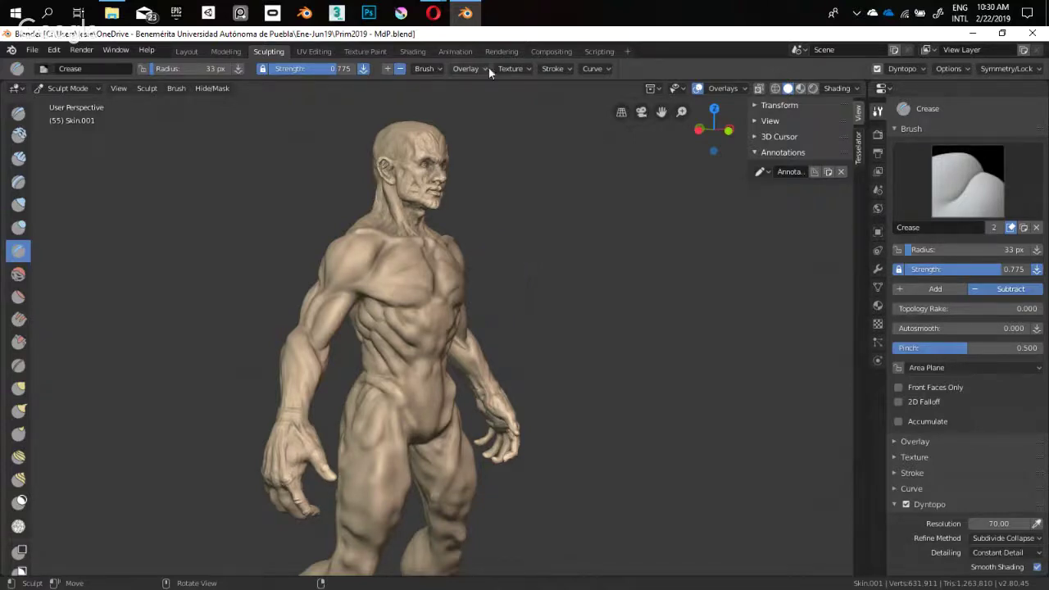
Switch to the Google Hangouts window in Opera
left_click(435, 8)
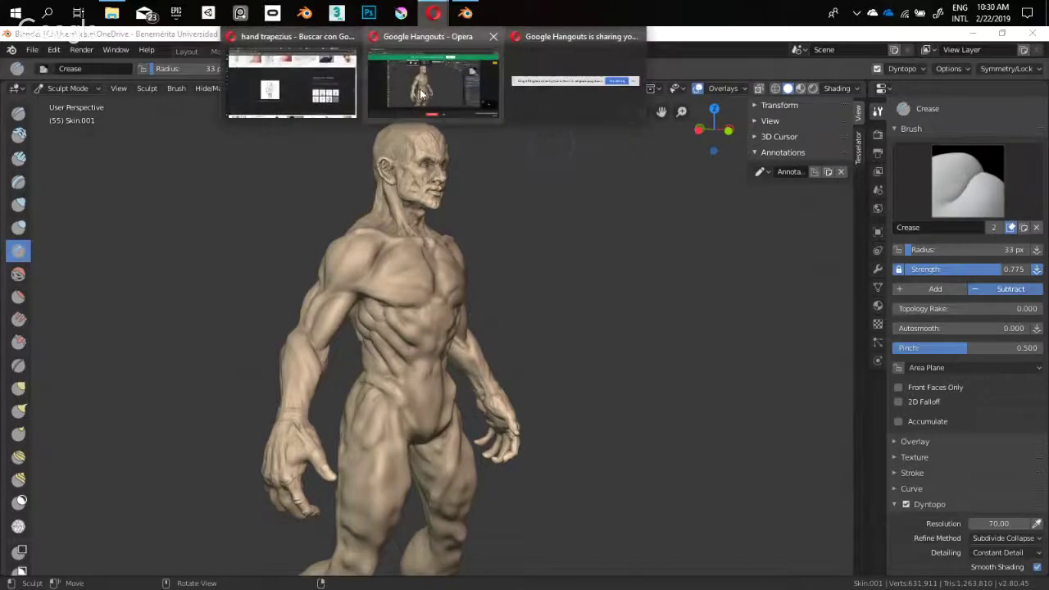